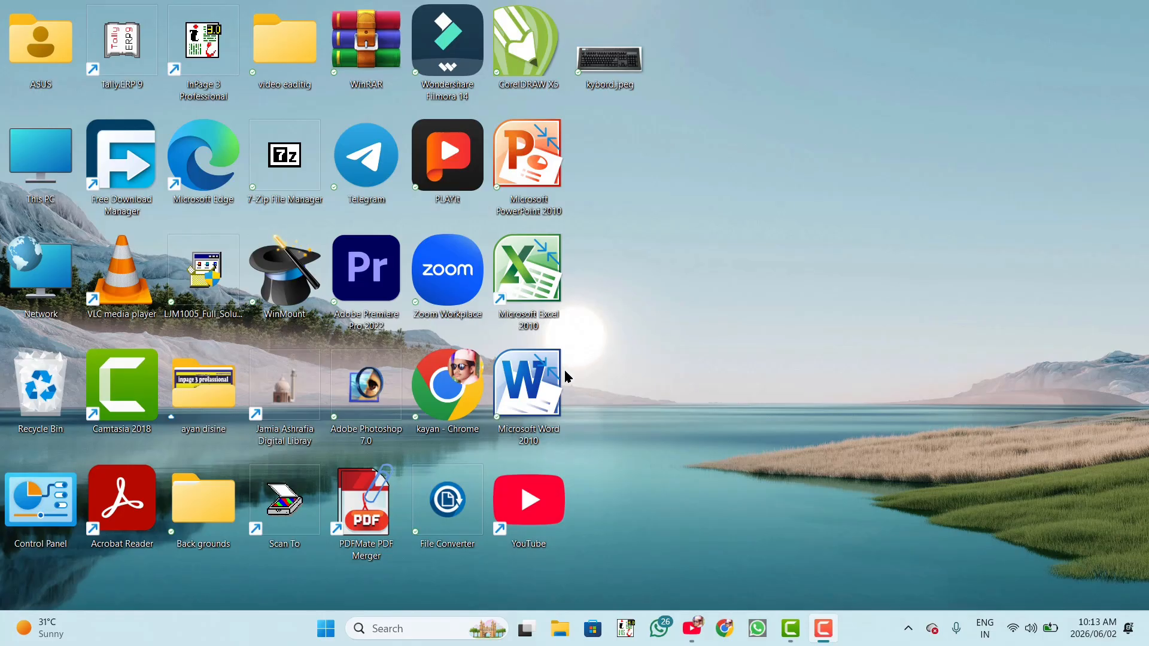
Open Microsoft Word 2010 and dismiss its activation wizard.
double_click(548, 388)
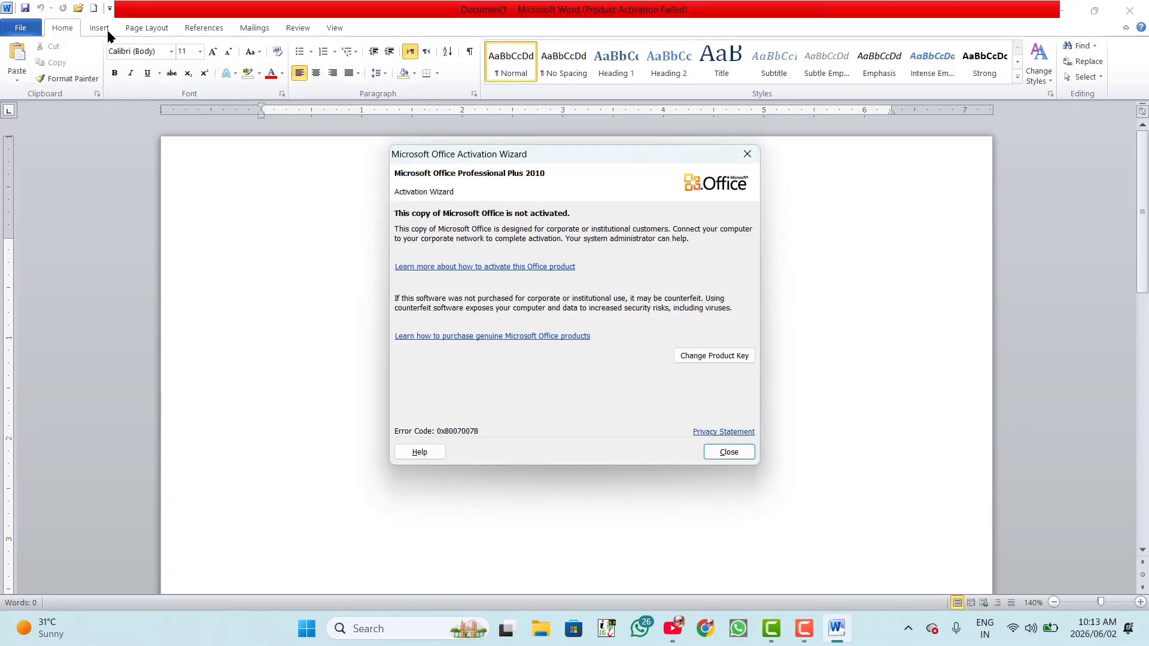
click(721, 455)
click(135, 33)
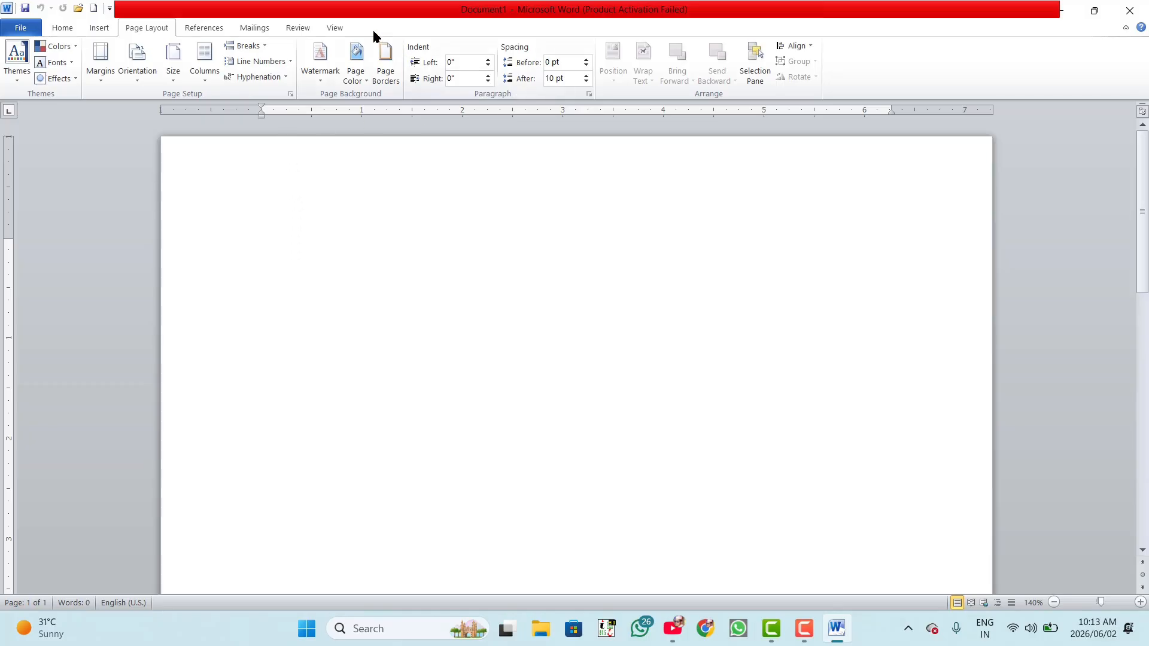
click(333, 28)
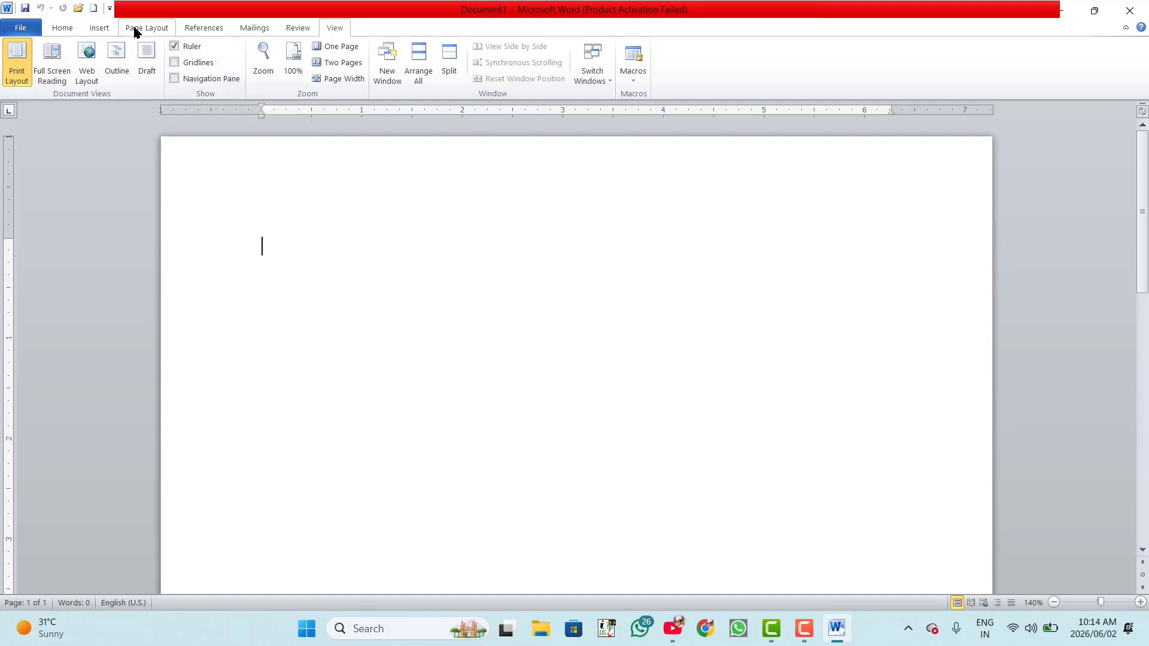
click(66, 28)
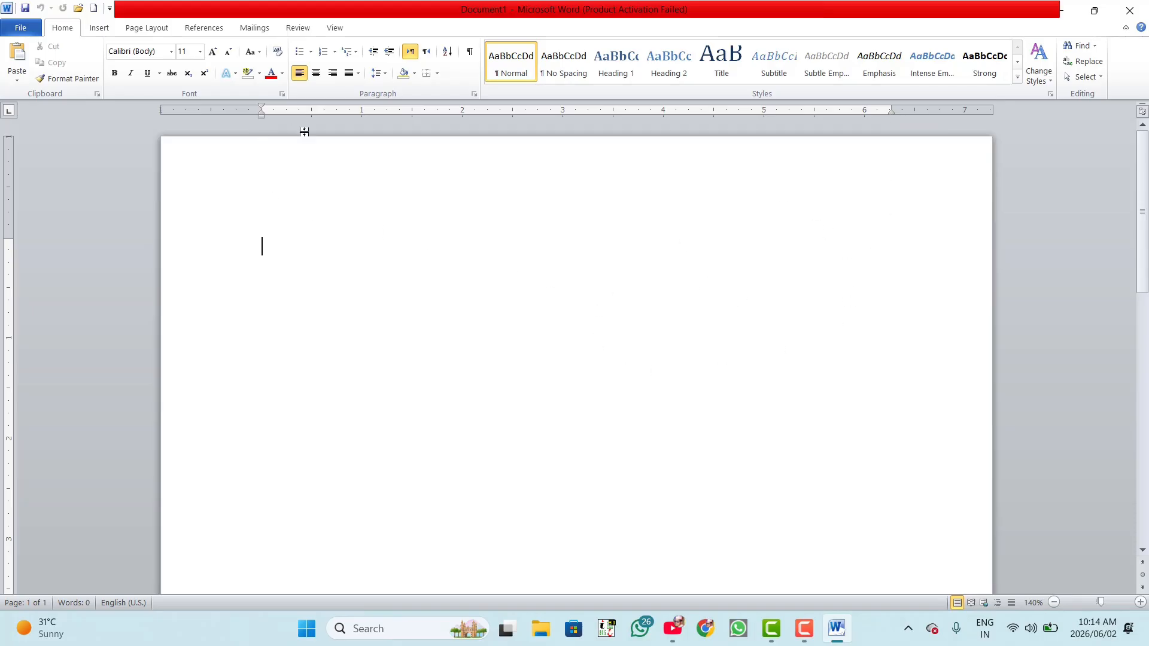
scroll(403, 325, down, 10)
scroll(403, 325, down, 5)
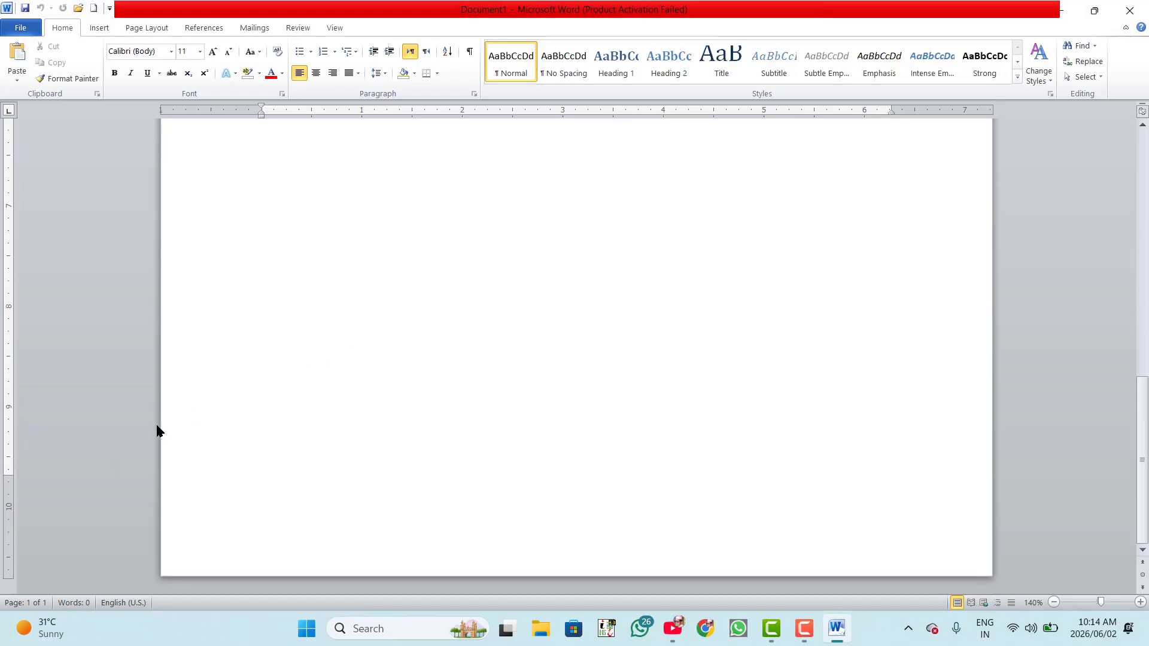
scroll(477, 354, up, 7)
scroll(482, 347, up, 6)
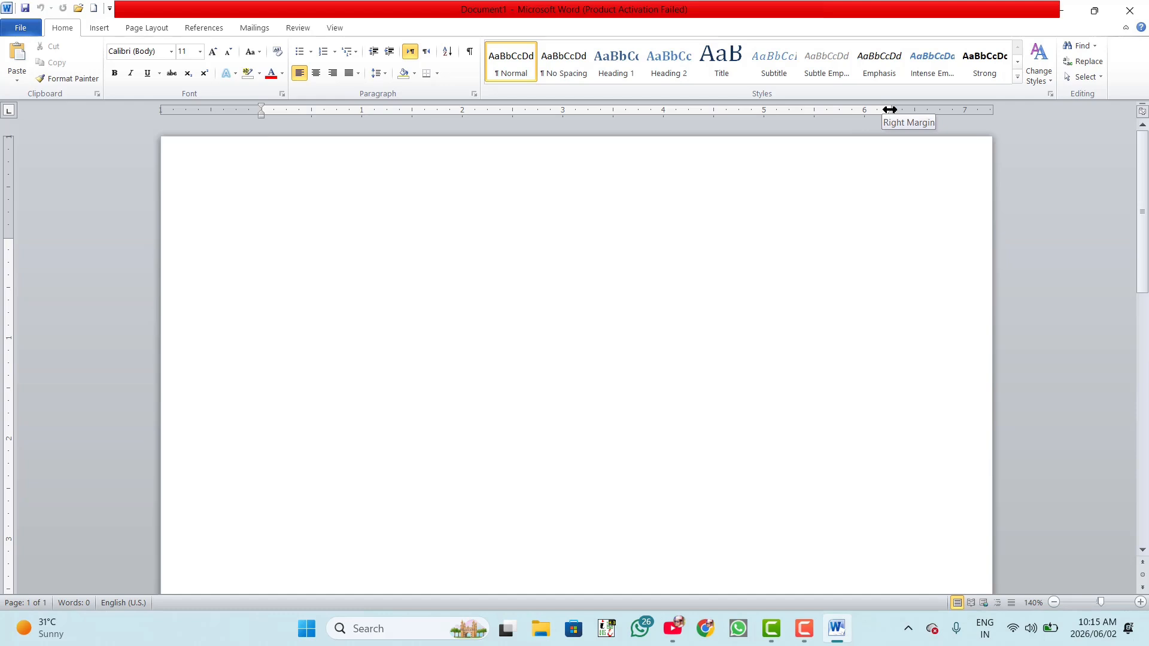
Adjust the page's left and right margins on the ruler so the text area is about 5 inches wide.
mouse_move(890, 109)
mouse_down()
mouse_move(860, 175)
mouse_move(759, 263)
mouse_up()
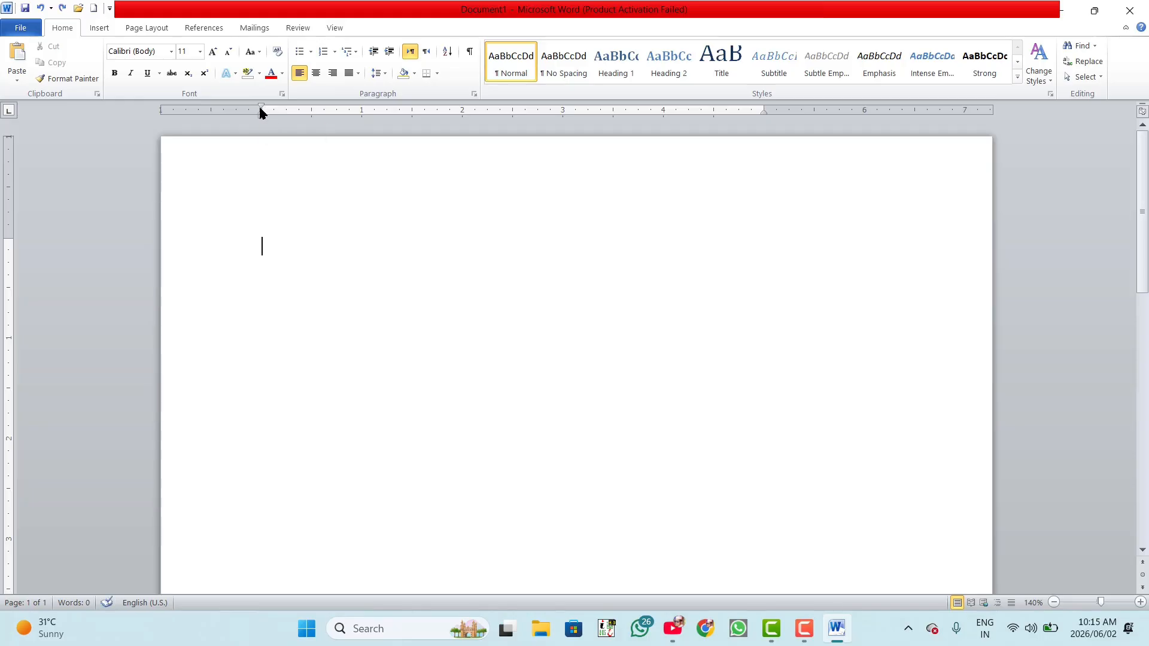
drag(261, 112, 306, 131)
drag(763, 110, 806, 131)
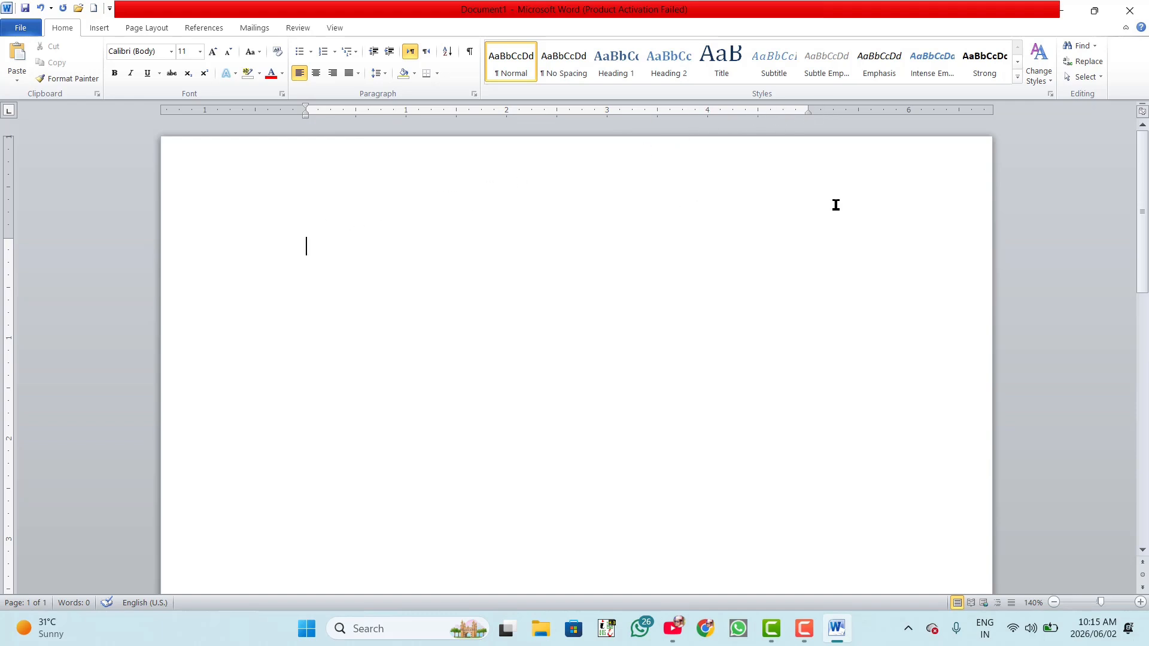
Enlarge the page's top margin to about 1.6 inches and its bottom margin to about 2.1 inches.
scroll(495, 206, down, 10)
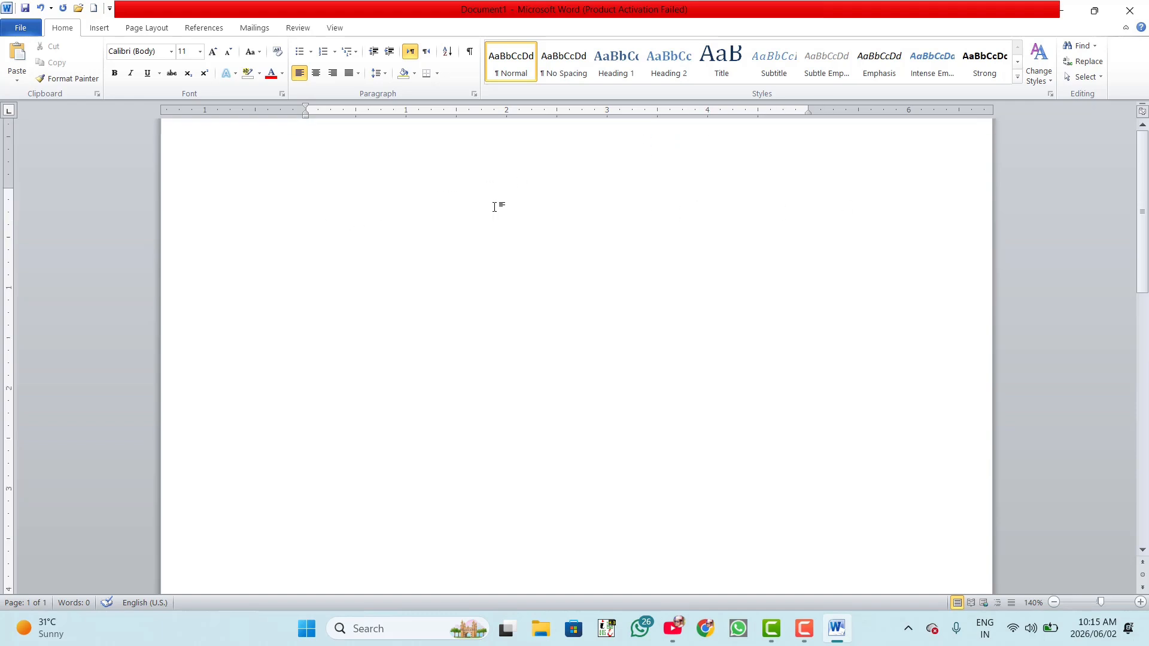
scroll(495, 207, down, 2)
scroll(494, 207, down, 5)
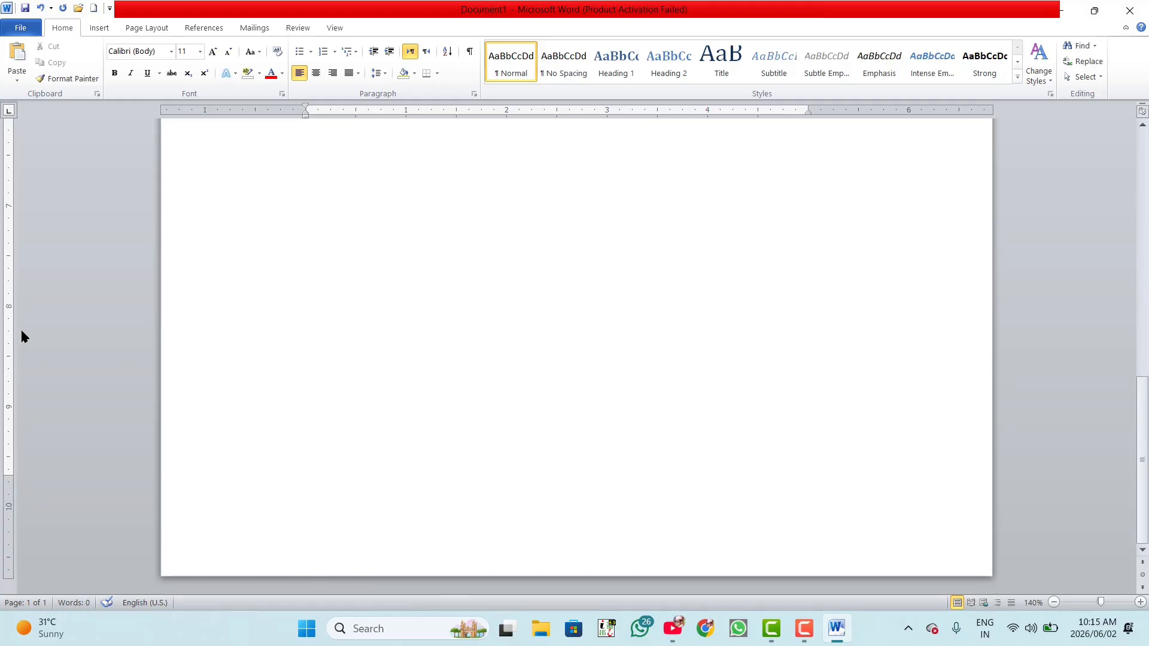
scroll(45, 325, up, 17)
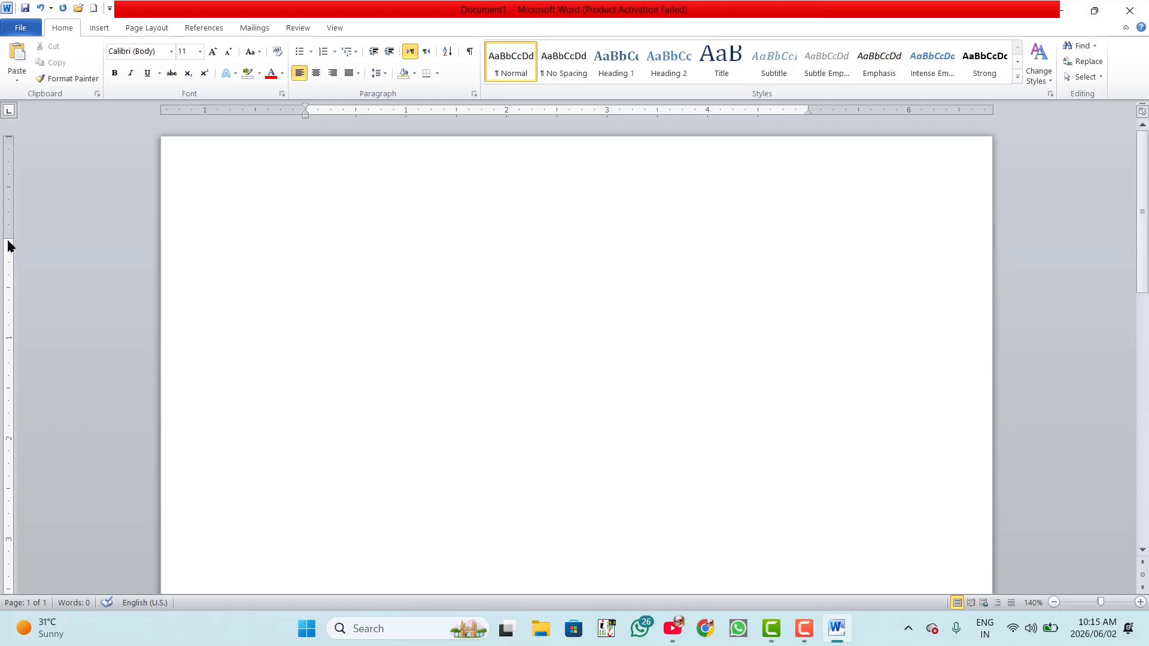
drag(8, 243, 9, 291)
scroll(20, 297, down, 10)
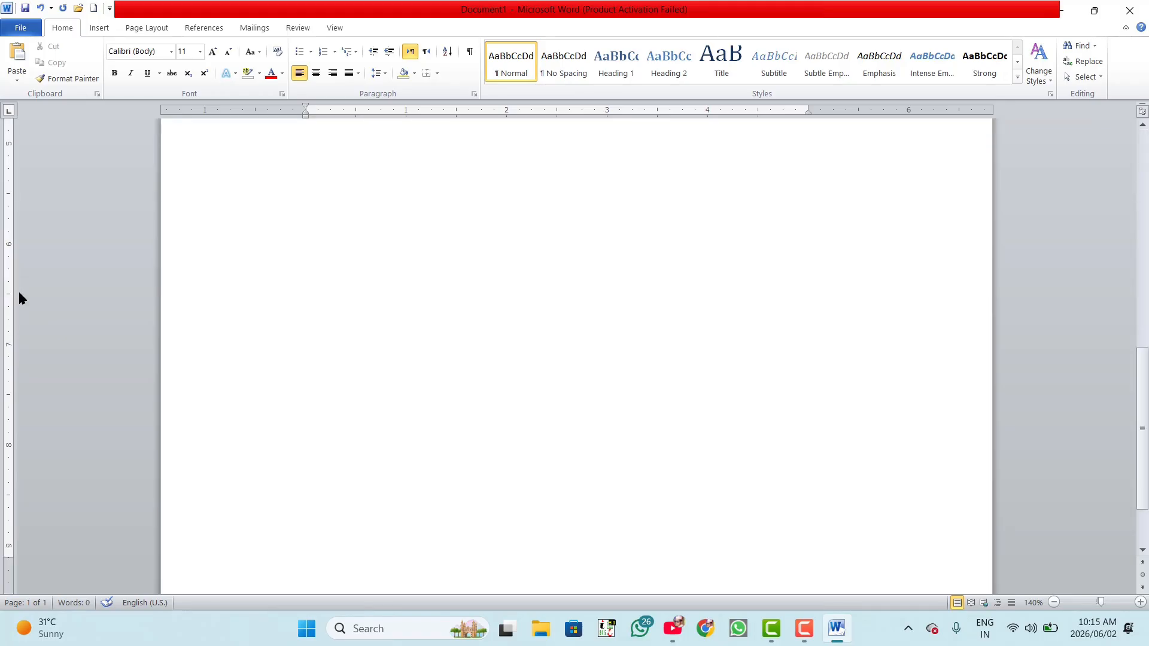
scroll(19, 298, down, 3)
mouse_move(6, 474)
mouse_down()
mouse_move(28, 365)
mouse_move(57, 363)
mouse_up()
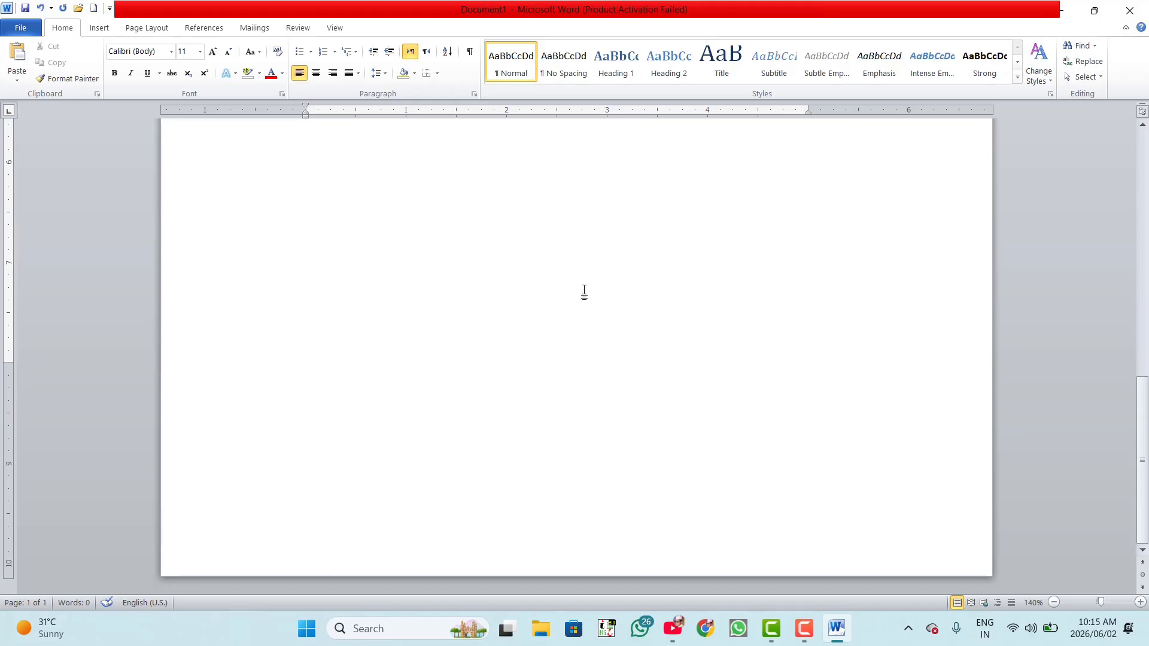
Fill the blank document with sample text using =rand(25,8).
scroll(583, 291, down, 6)
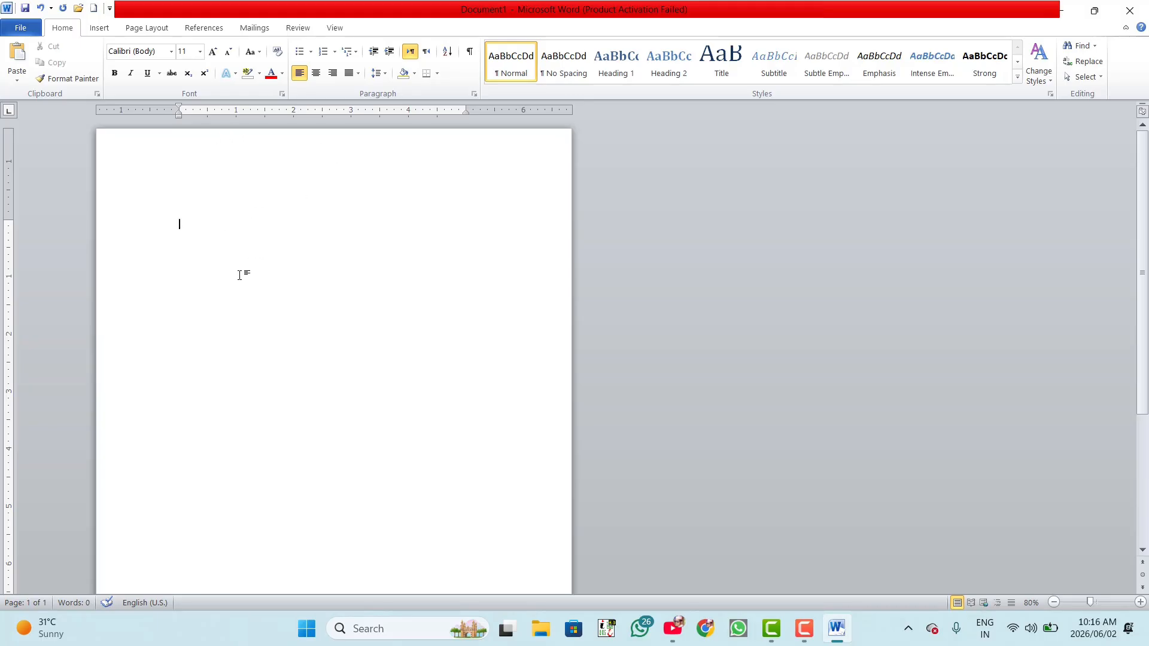
scroll(237, 276, up, 2)
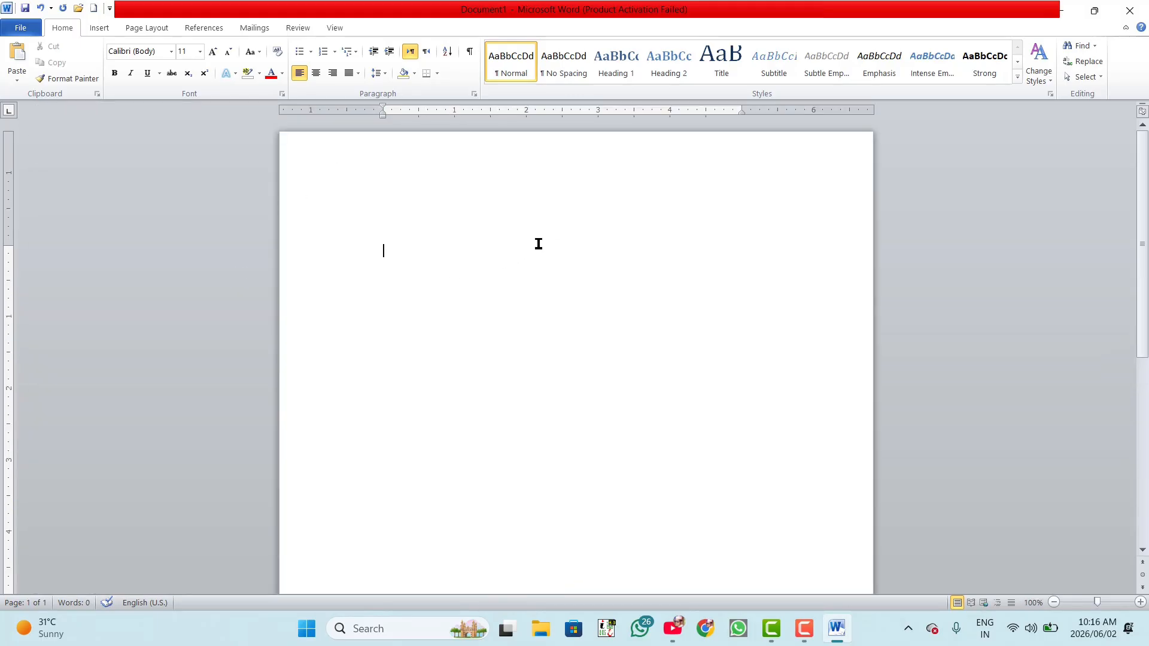
scroll(538, 242, up, 3)
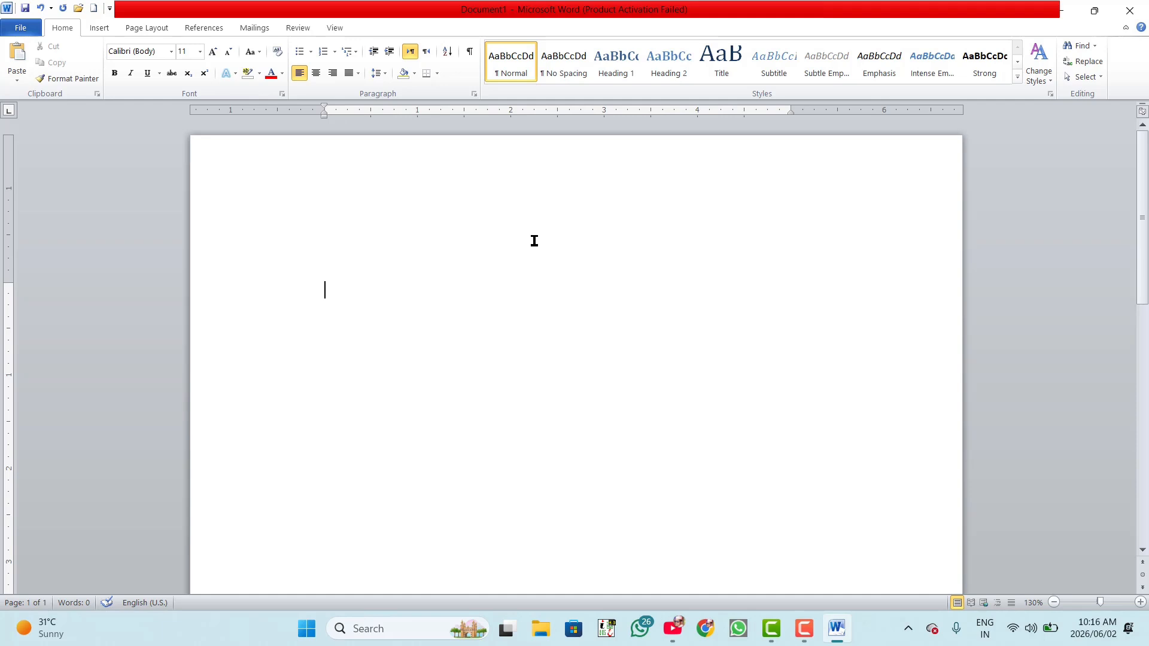
scroll(535, 241, up, 1)
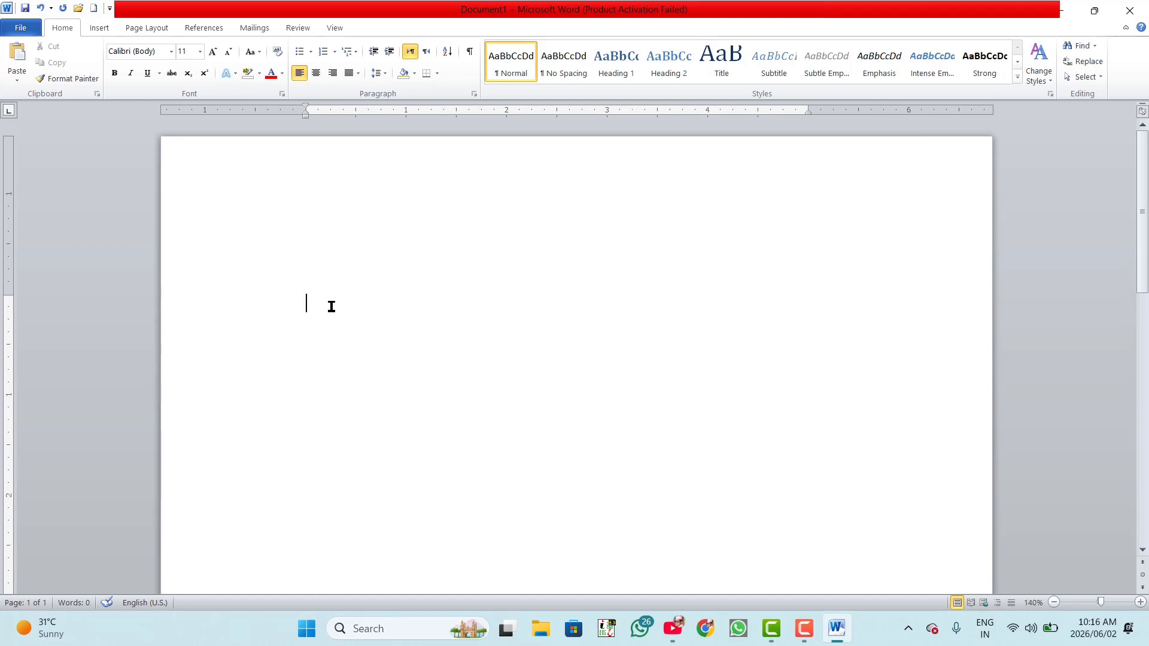
text(=rand(25,8))
key(Return)
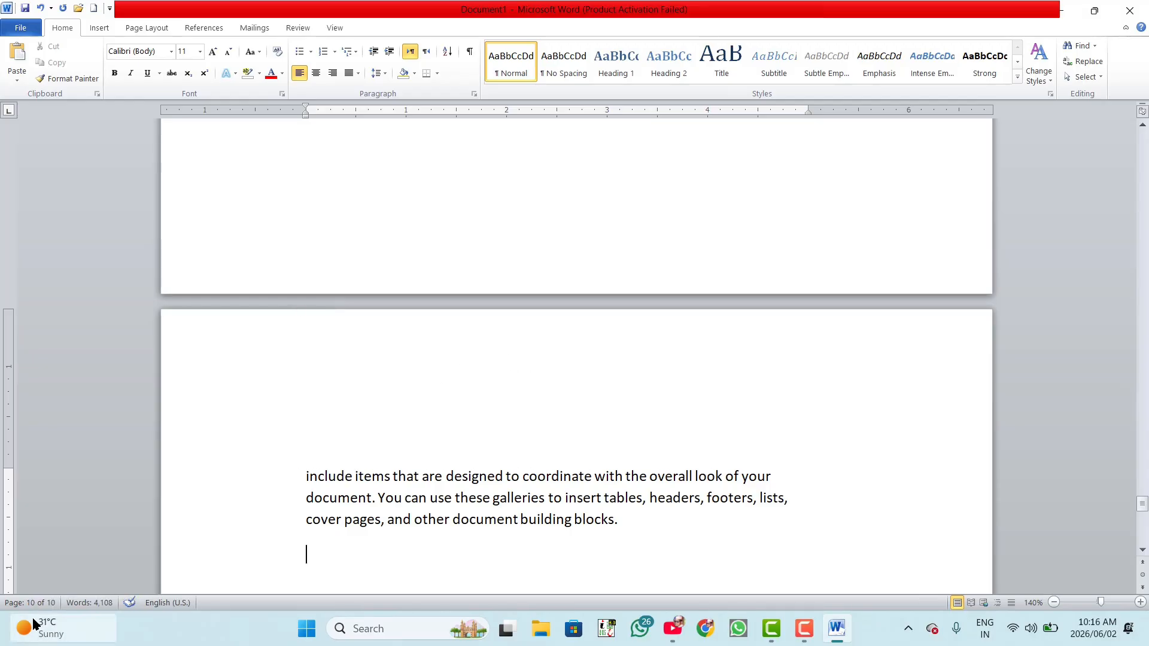
Select the whole document's text and set its alignment to Justify.
scroll(695, 428, up, 12)
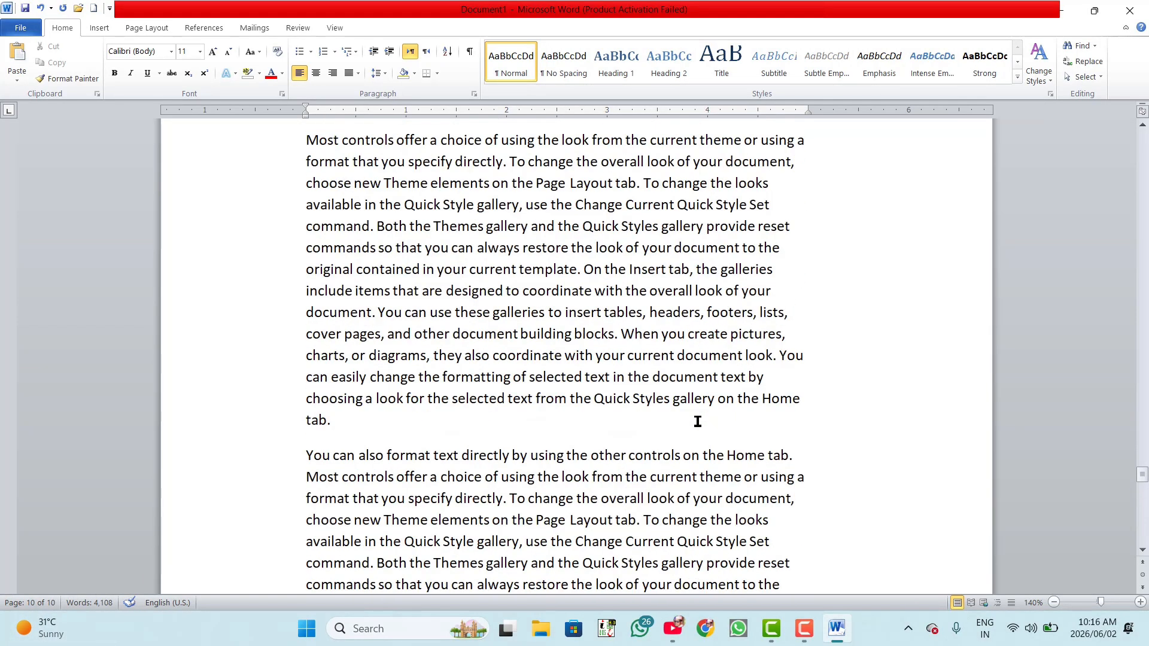
scroll(698, 419, up, 15)
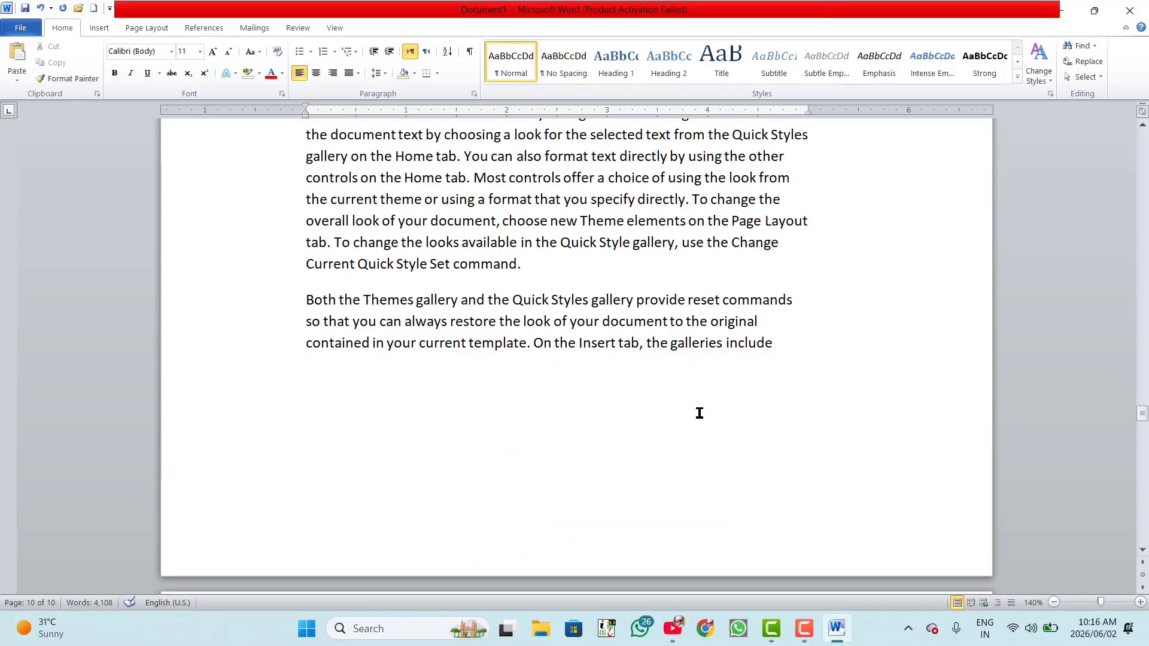
scroll(701, 413, up, 15)
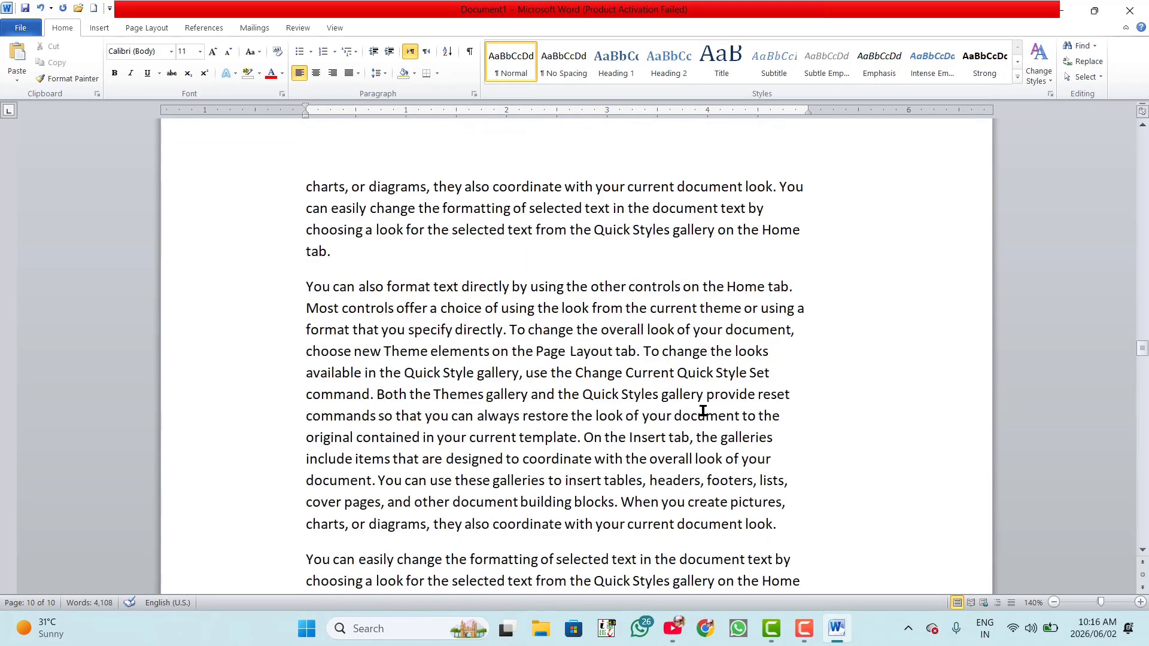
scroll(703, 411, up, 15)
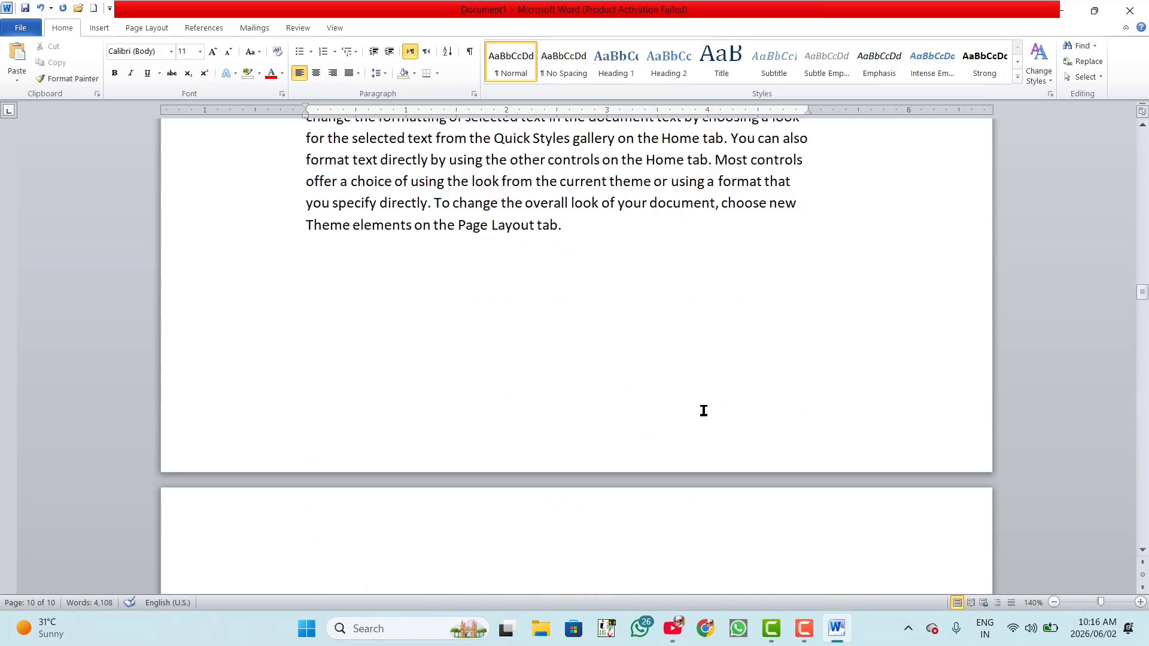
scroll(704, 411, up, 15)
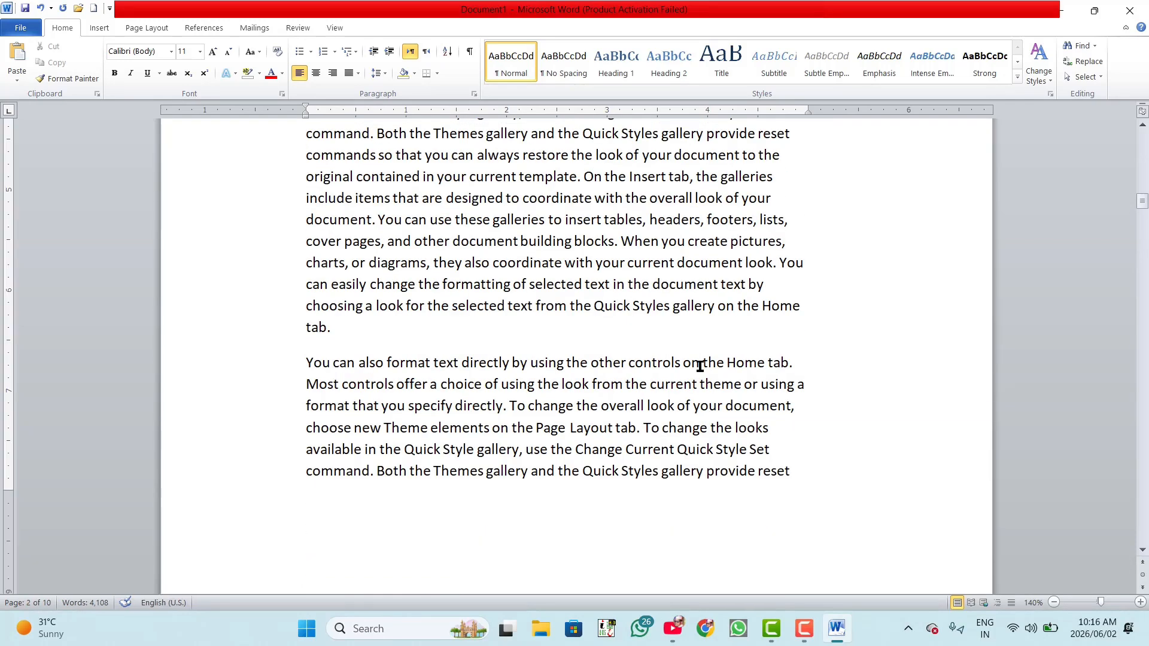
key(ctrl+a)
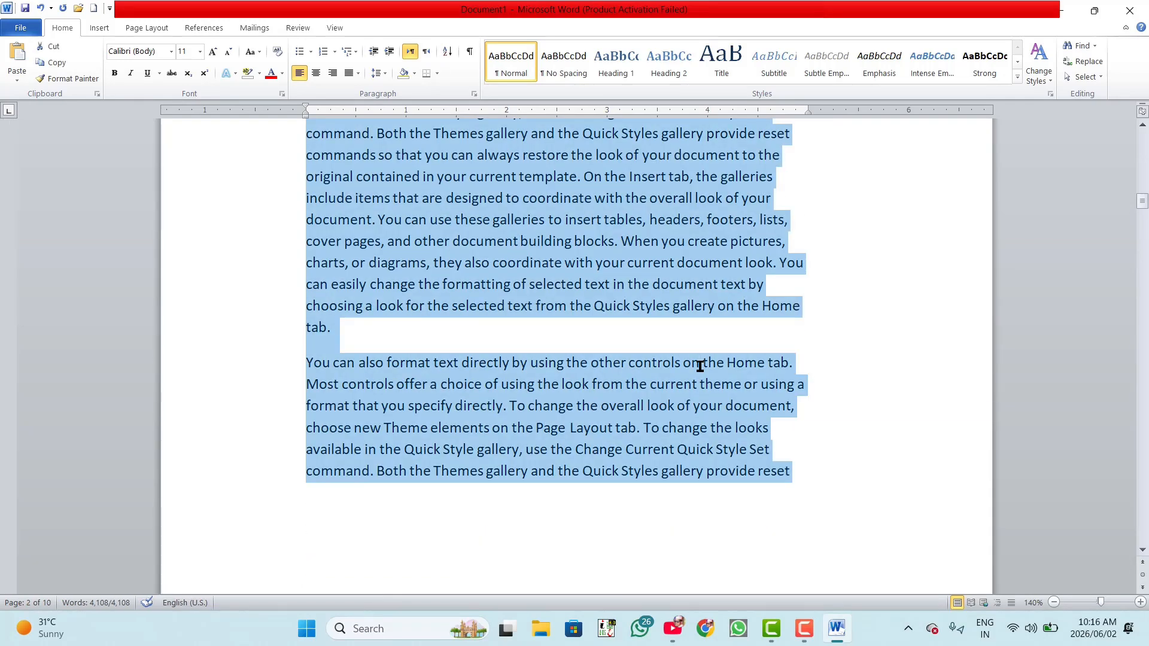
click(357, 74)
click(361, 94)
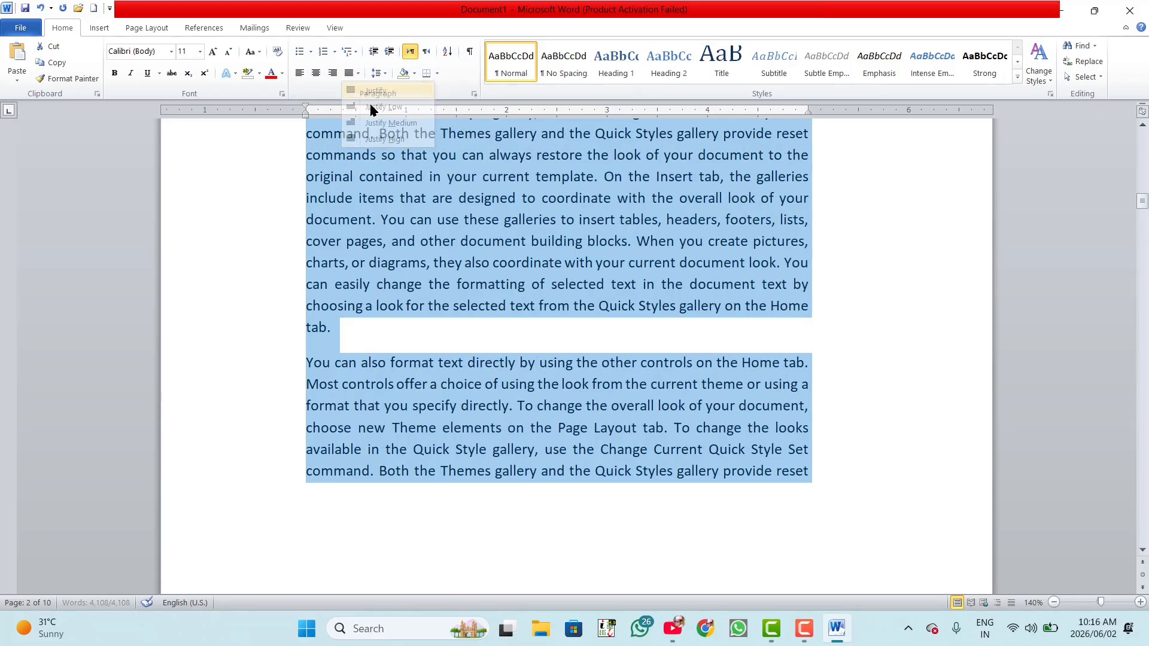
Apply a special First line indentation to all selected paragraphs.
scroll(721, 273, up, 20)
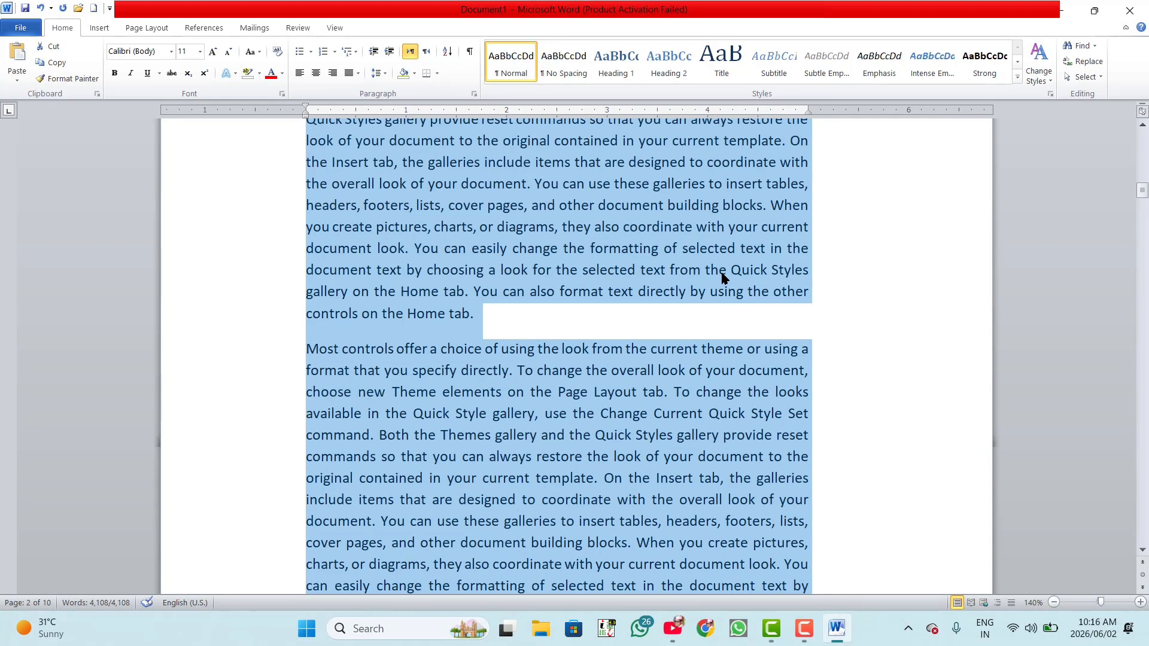
scroll(721, 275, up, 1)
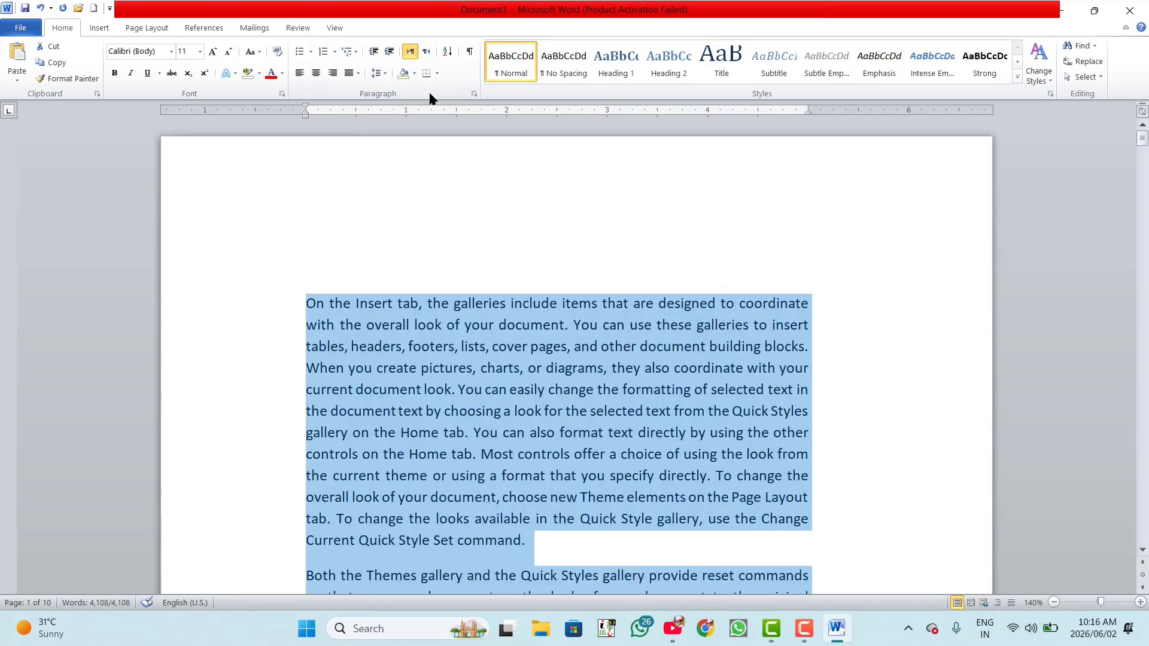
click(473, 94)
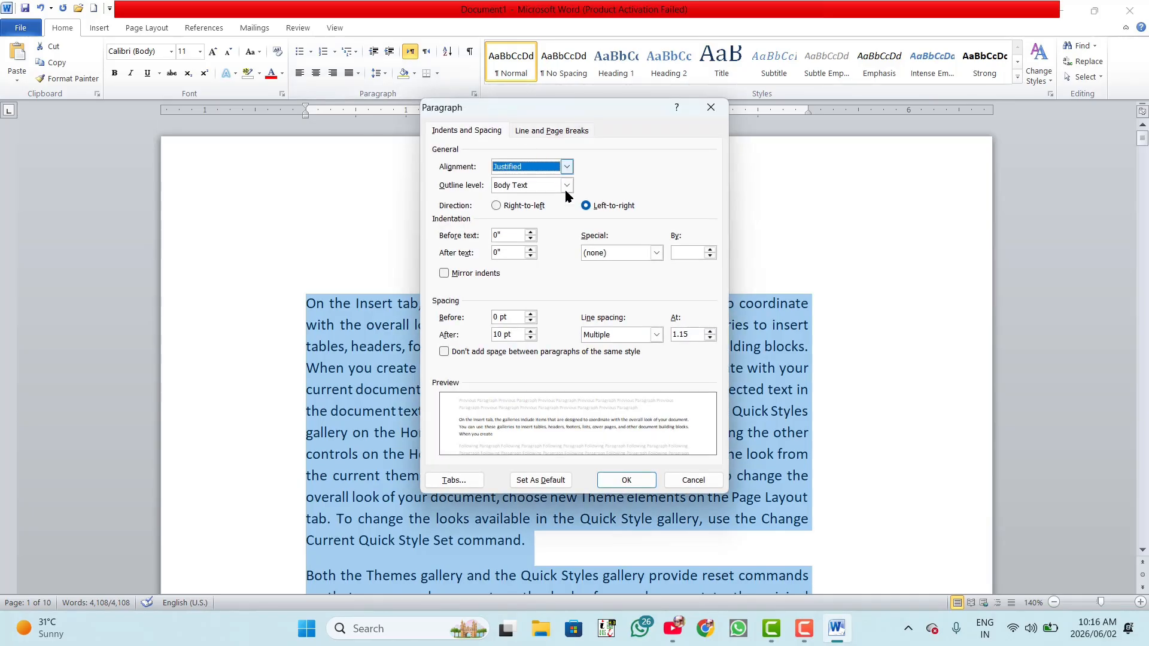
click(657, 253)
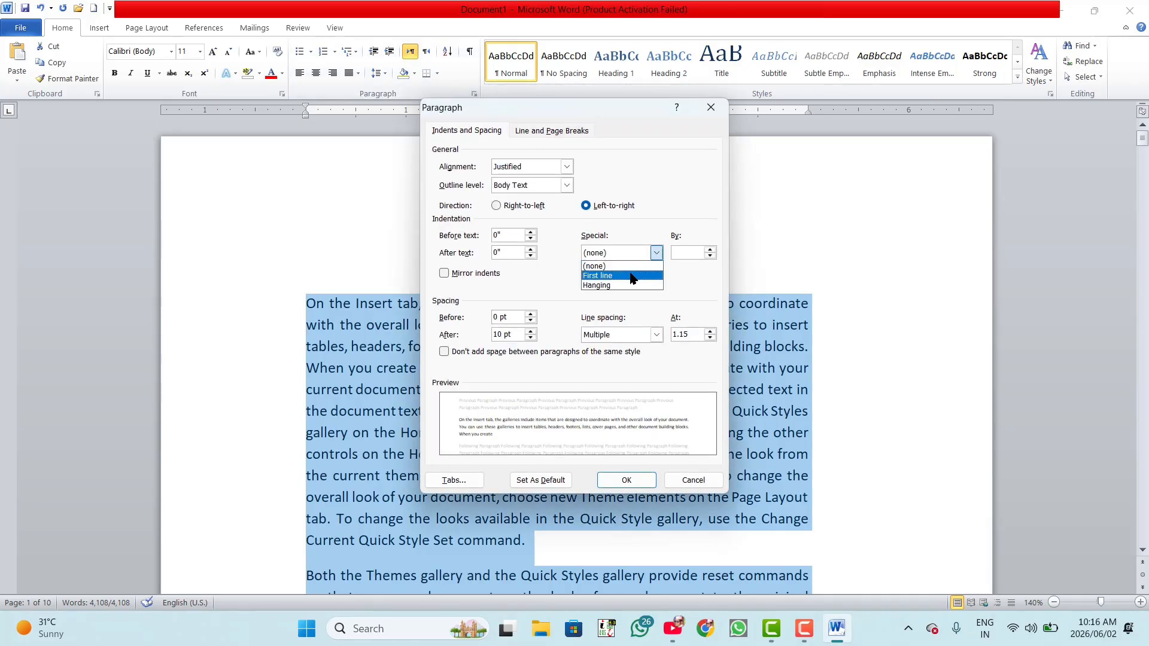
click(633, 273)
click(620, 480)
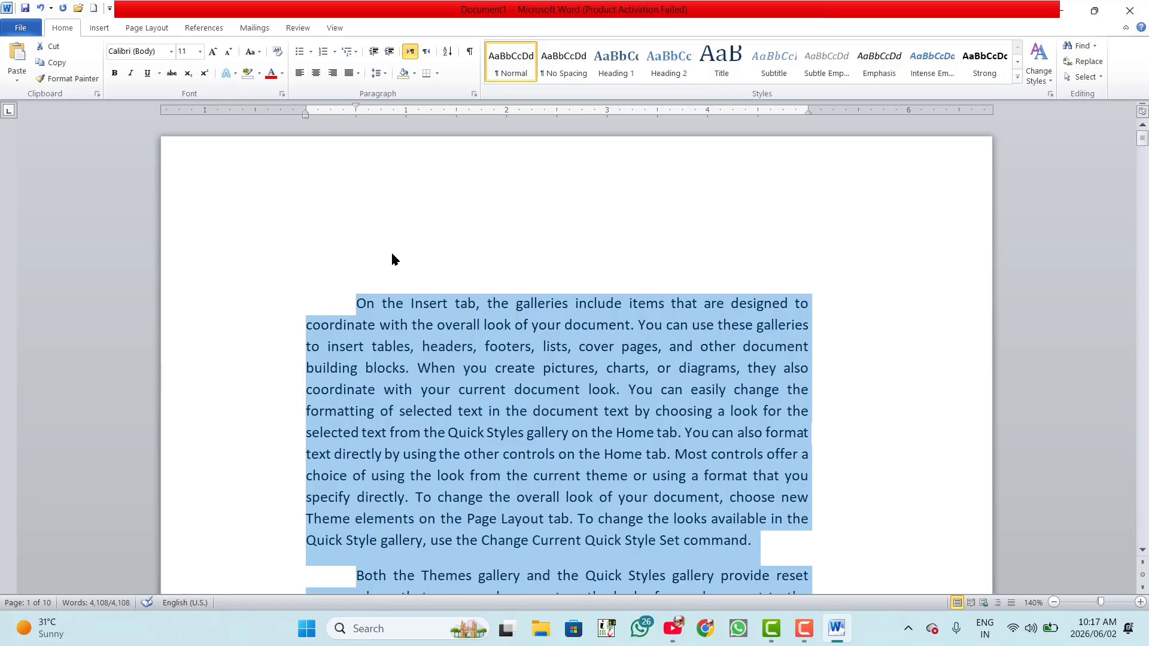
Open the page header for editing and add blank lines to lower the insertion point to just above the body text.
click(310, 190)
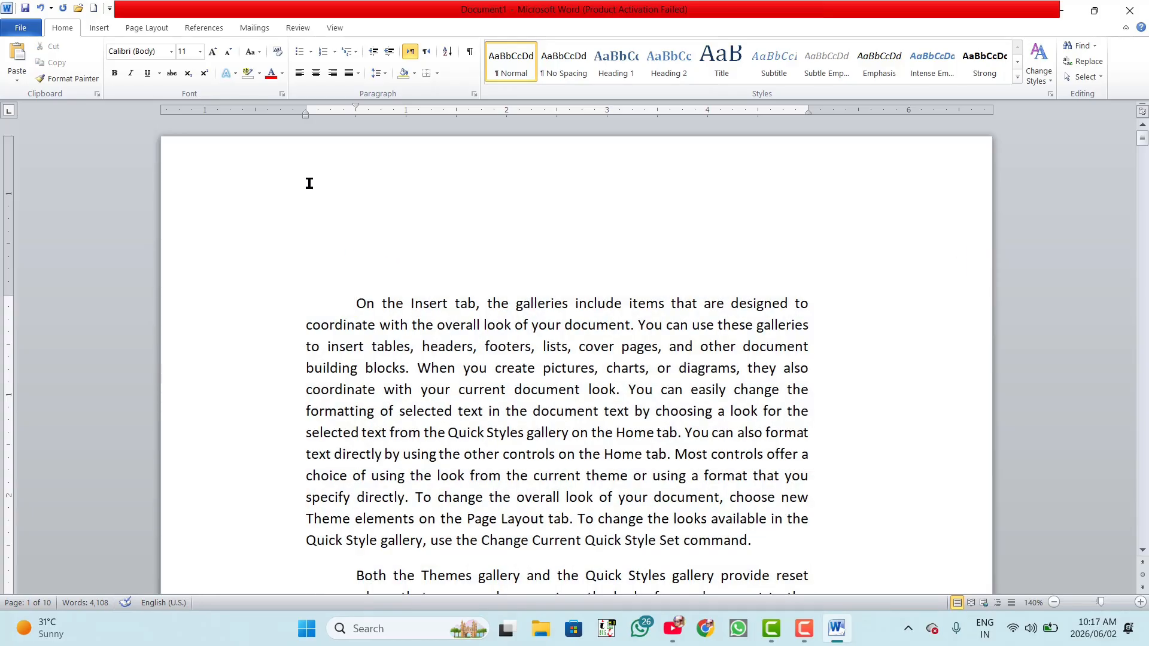
double_click(309, 183)
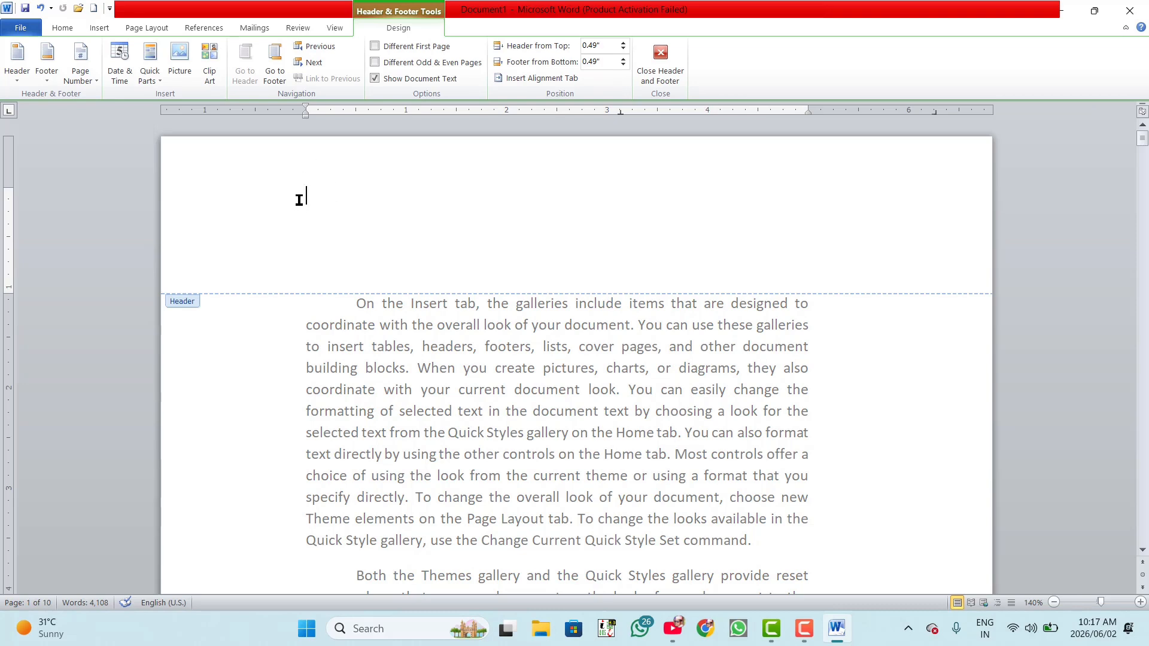
key(Return)
key(Return)
key(BackSpace)
Insert a table with three columns and one row in the header.
click(93, 31)
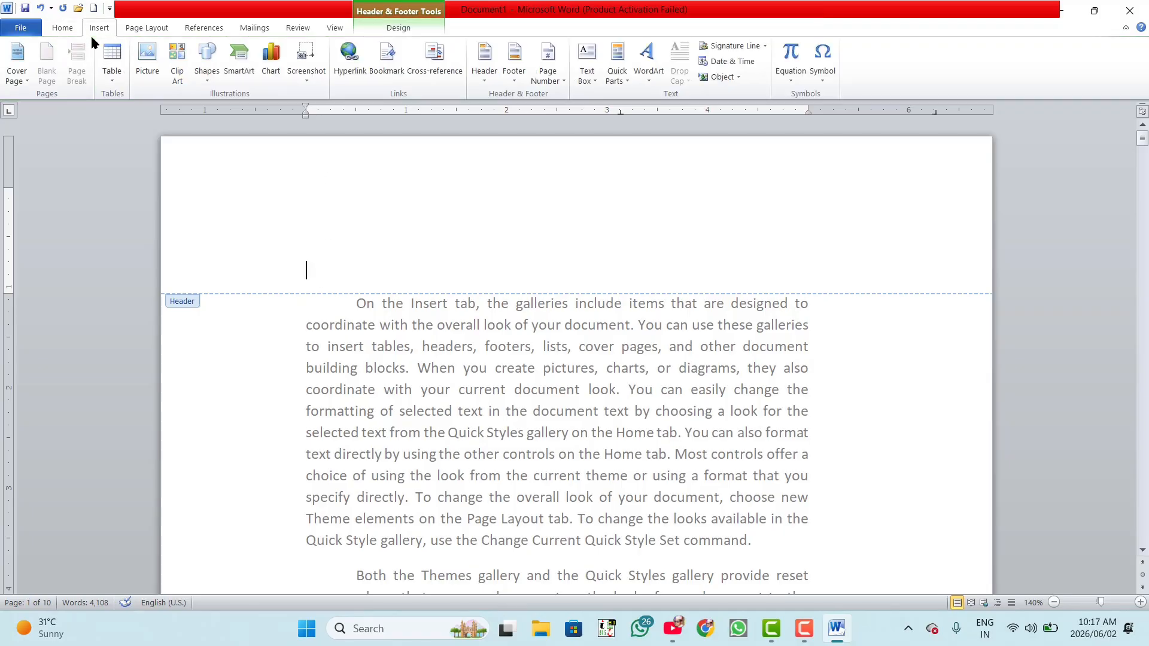
click(111, 76)
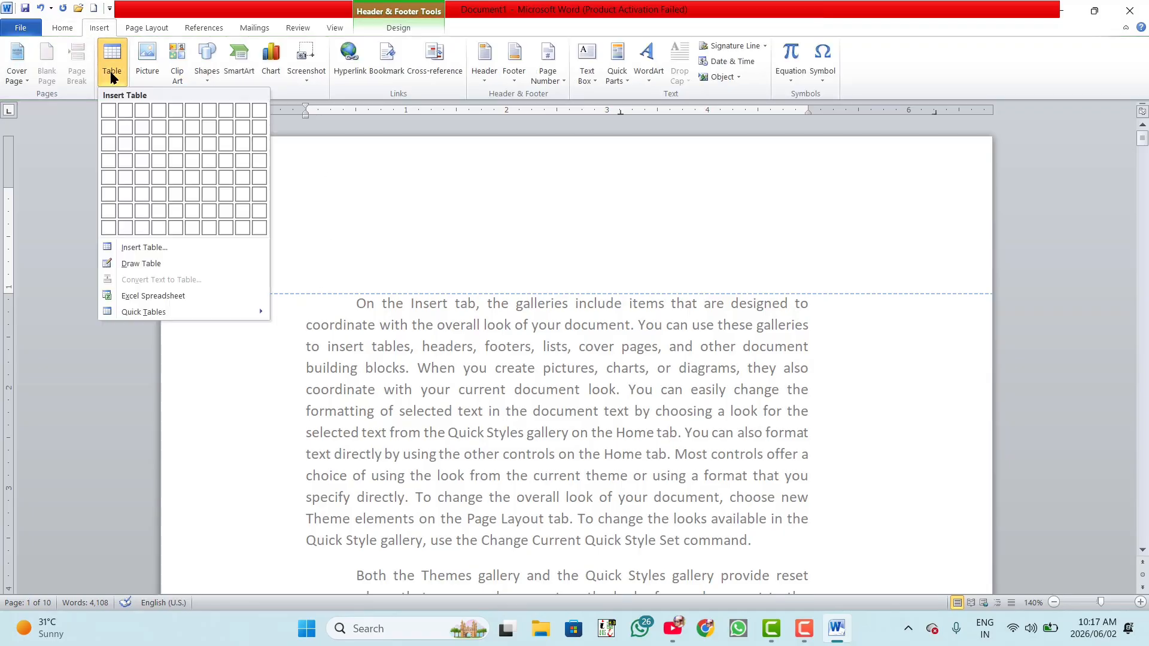
click(142, 111)
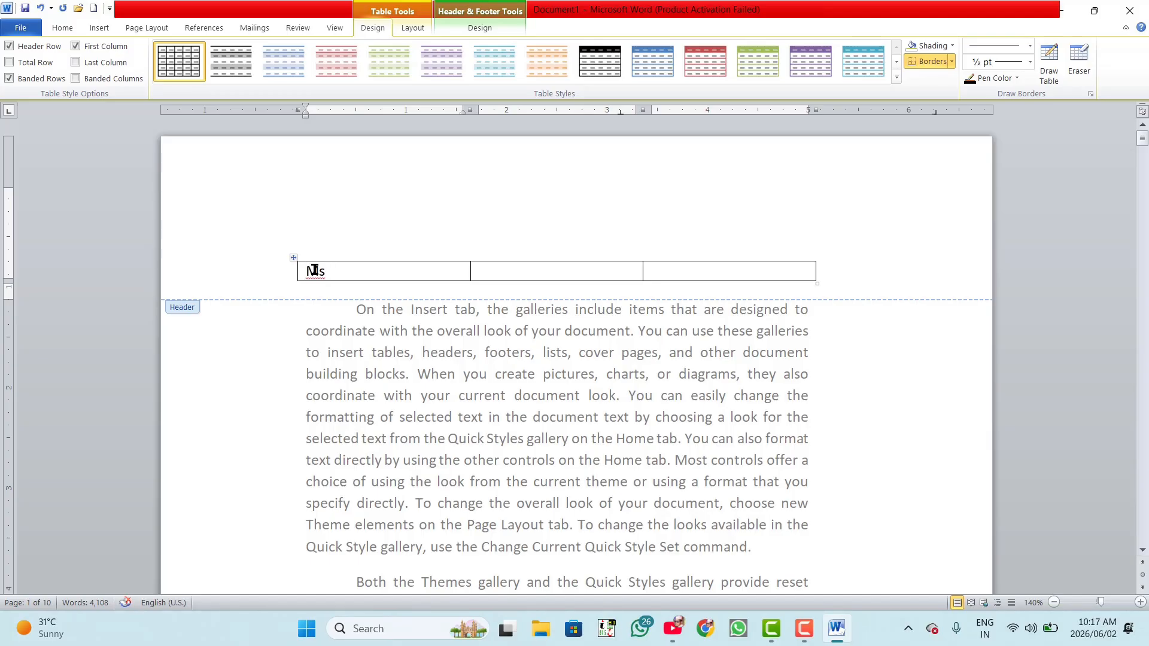
Complete the first header cell's text as "Ms office" and insert a centered Plain Number page number in the middle cell.
text(ffice)
click(577, 273)
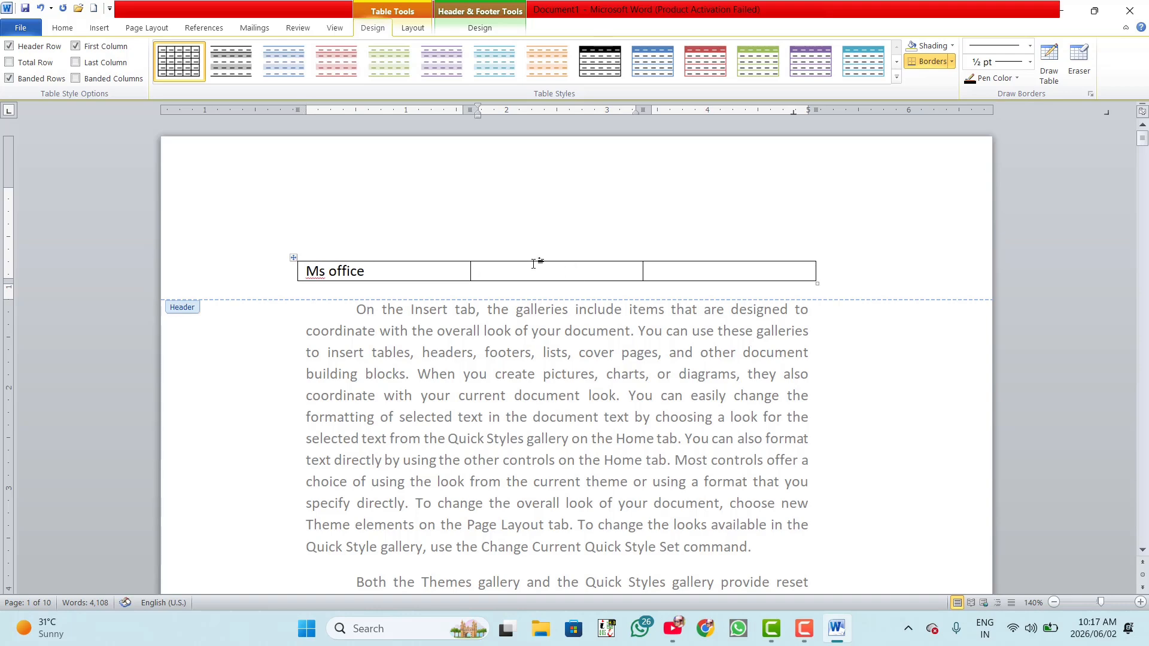
click(61, 28)
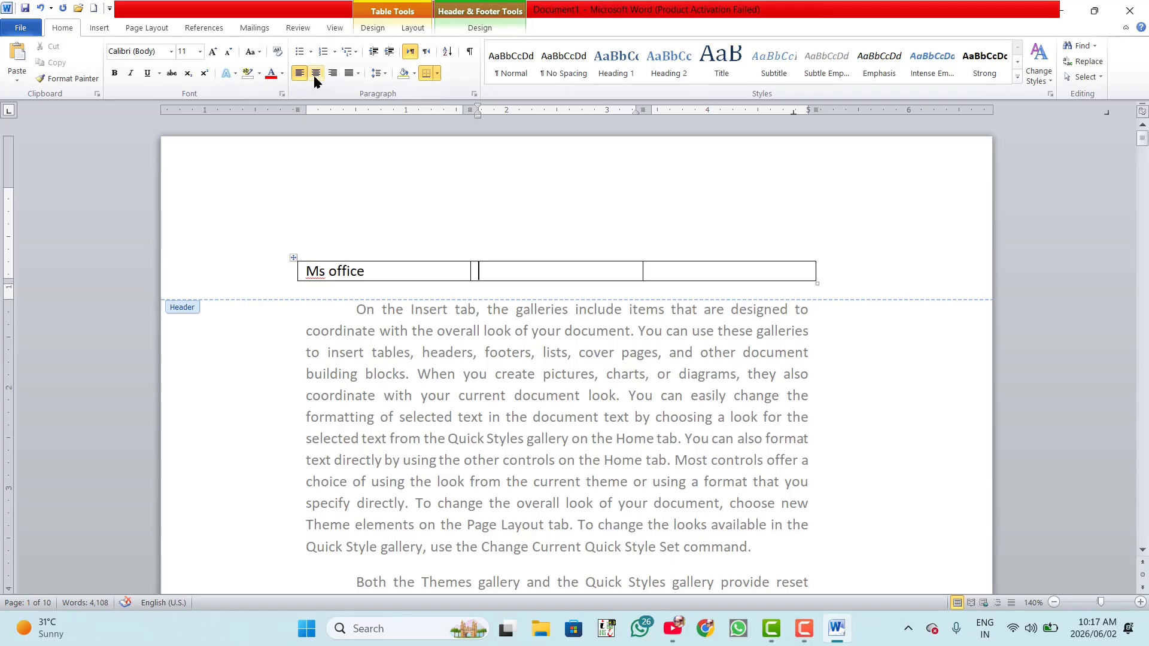
click(98, 28)
click(546, 81)
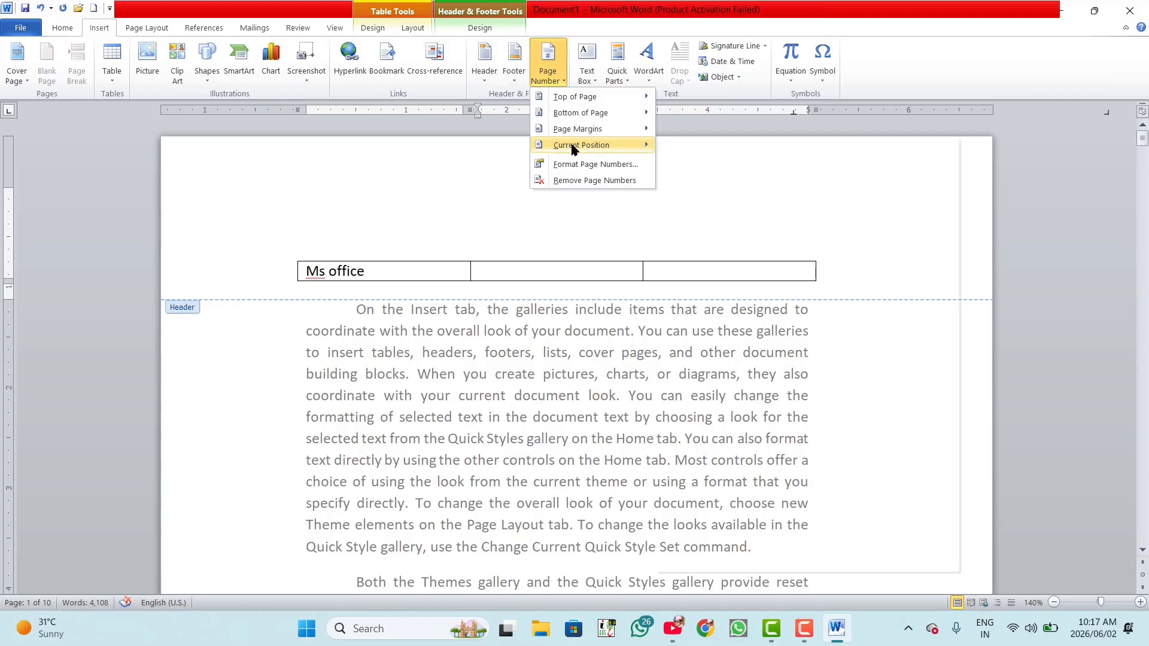
mouse_move(577, 145)
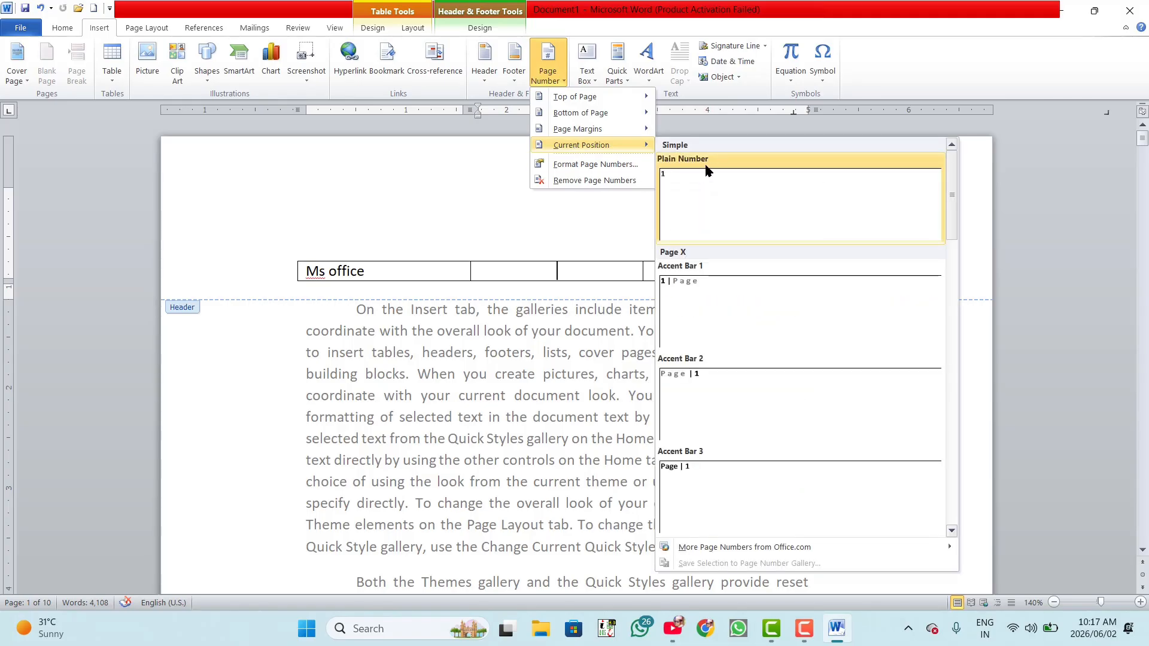
click(698, 191)
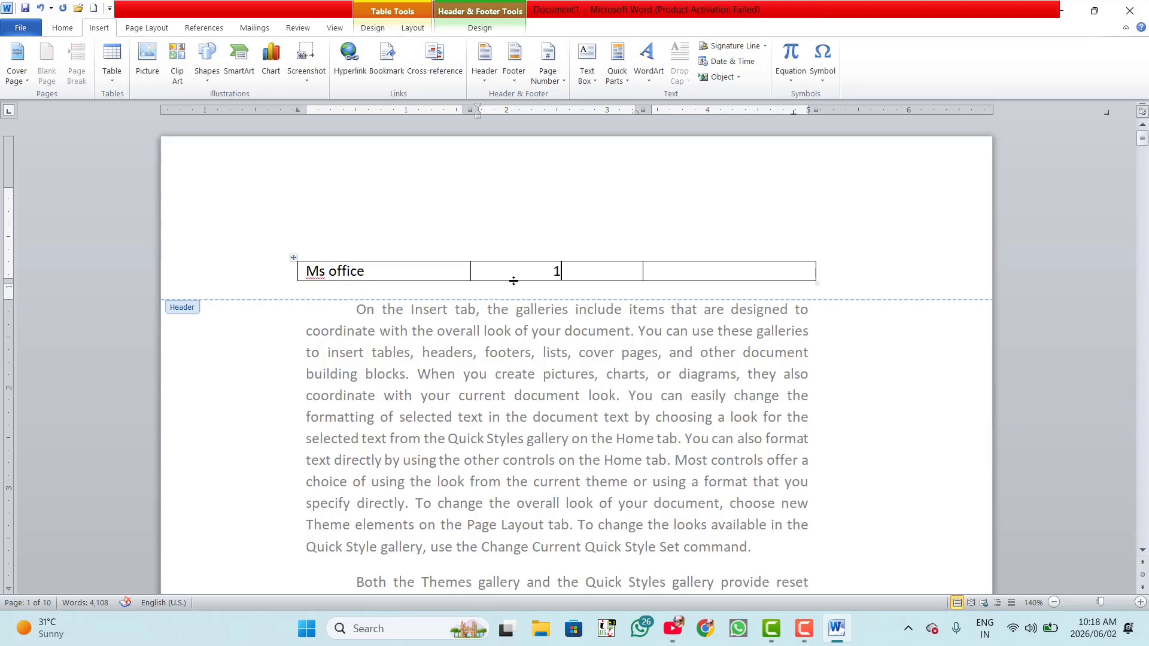
Right-align the third header cell and enter "Ayan computers" in it.
click(699, 271)
click(63, 29)
click(333, 73)
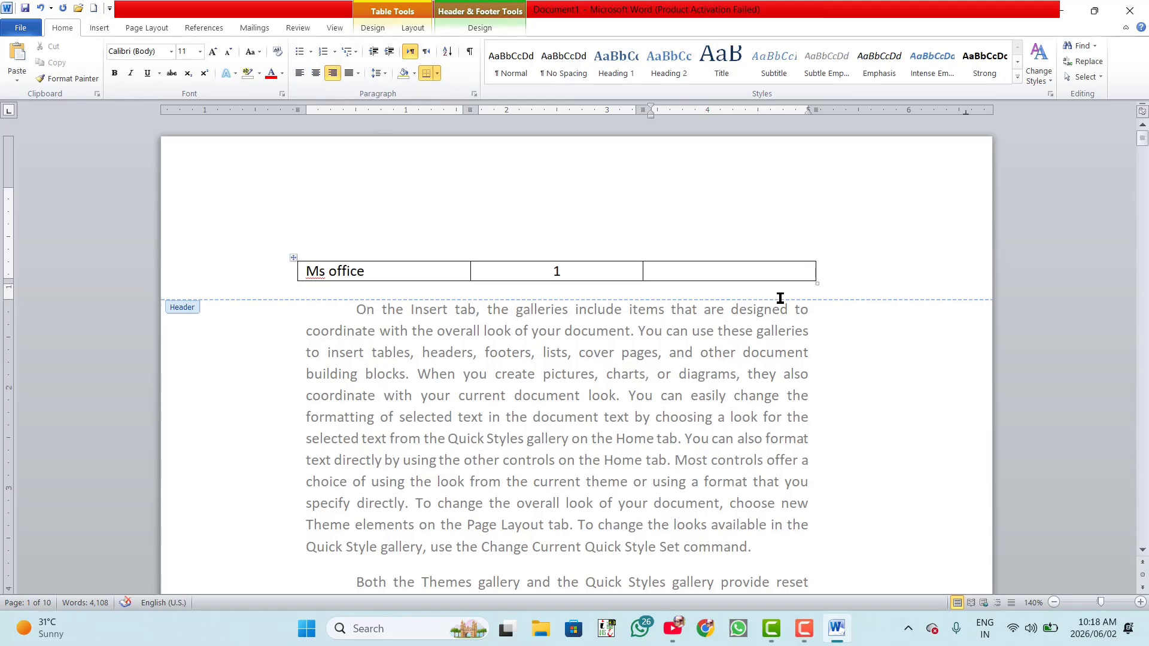
text(Ayan computers)
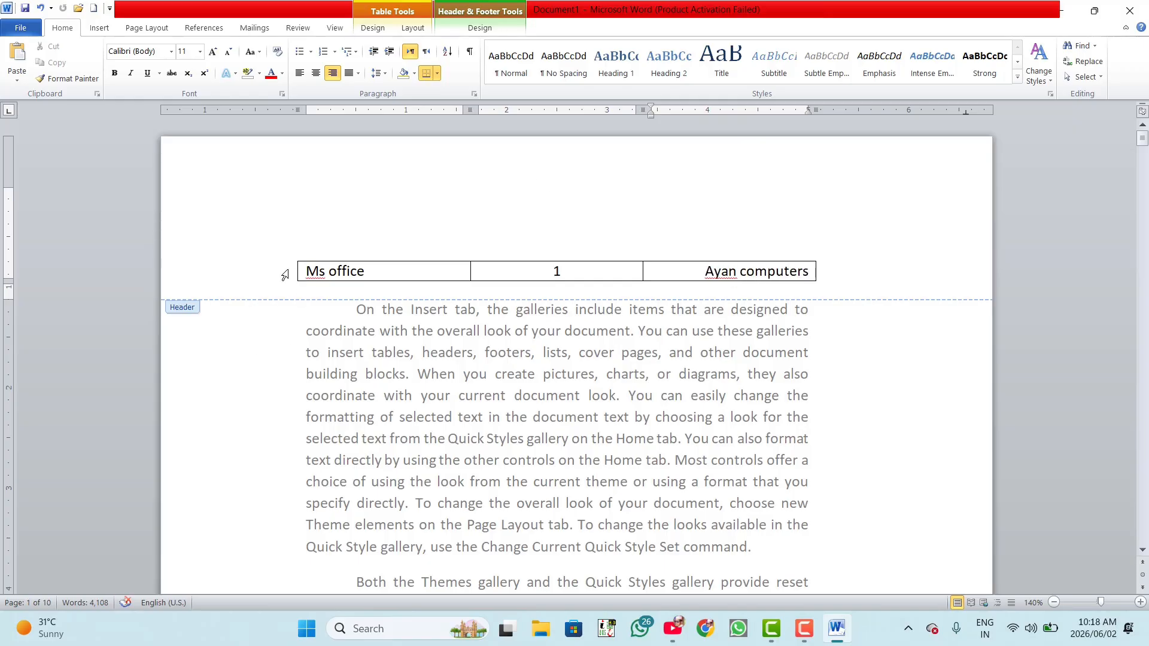
Draw a horizontal line about 5.15" wide just beneath the header table and apply a thick black line style to it.
click(99, 28)
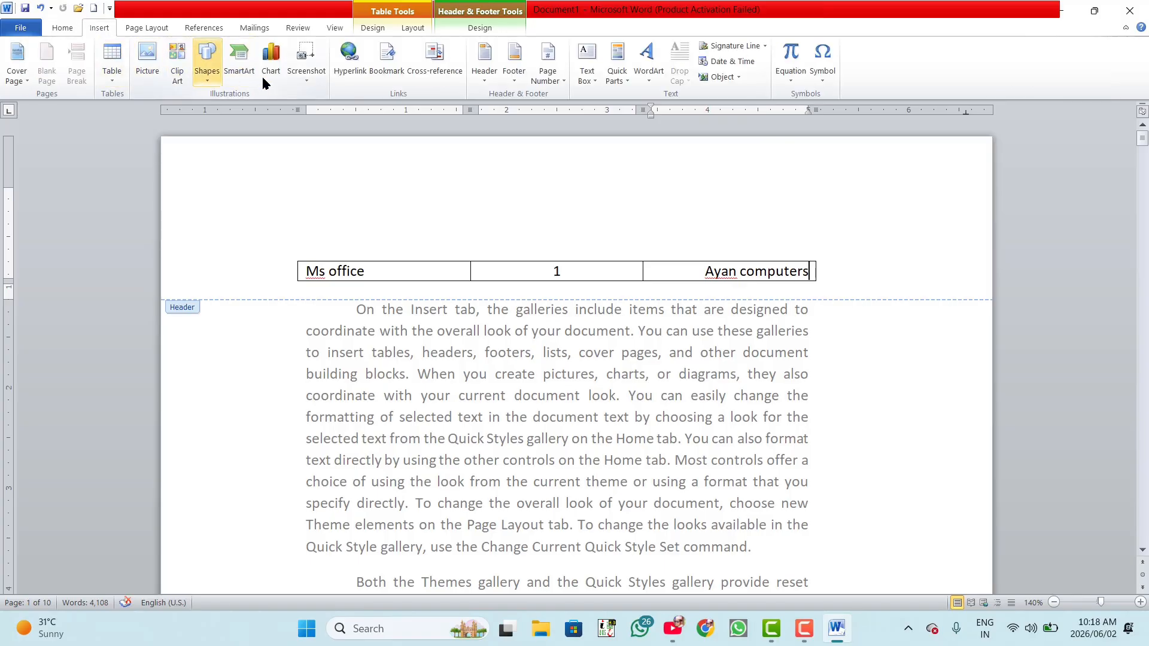
click(207, 57)
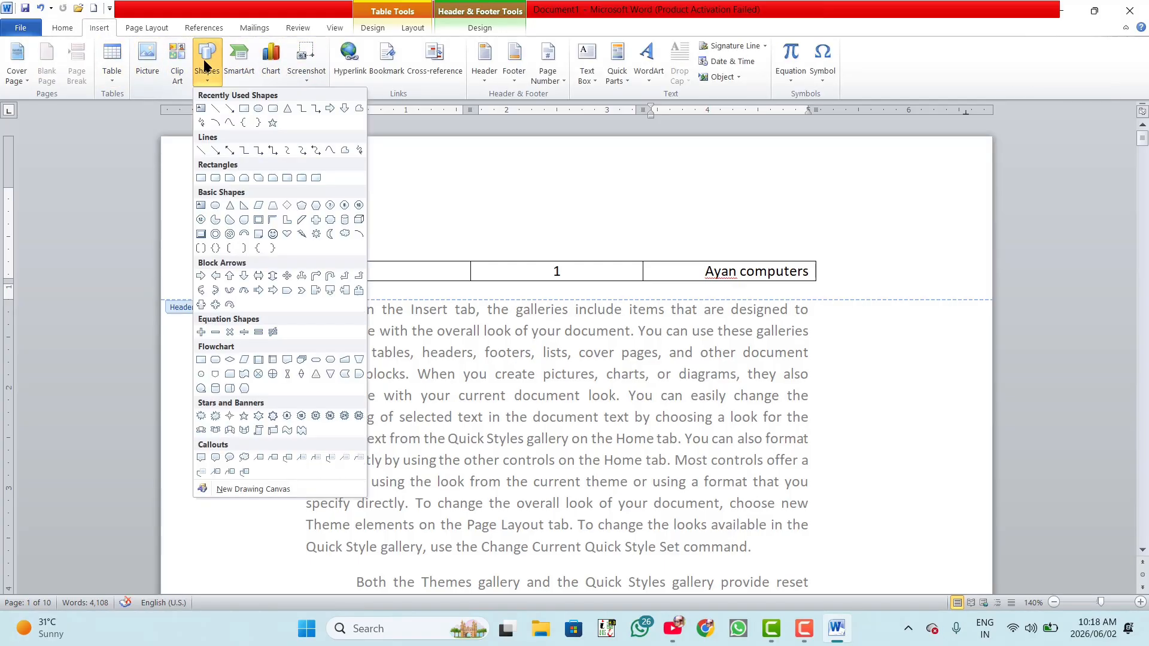
click(217, 122)
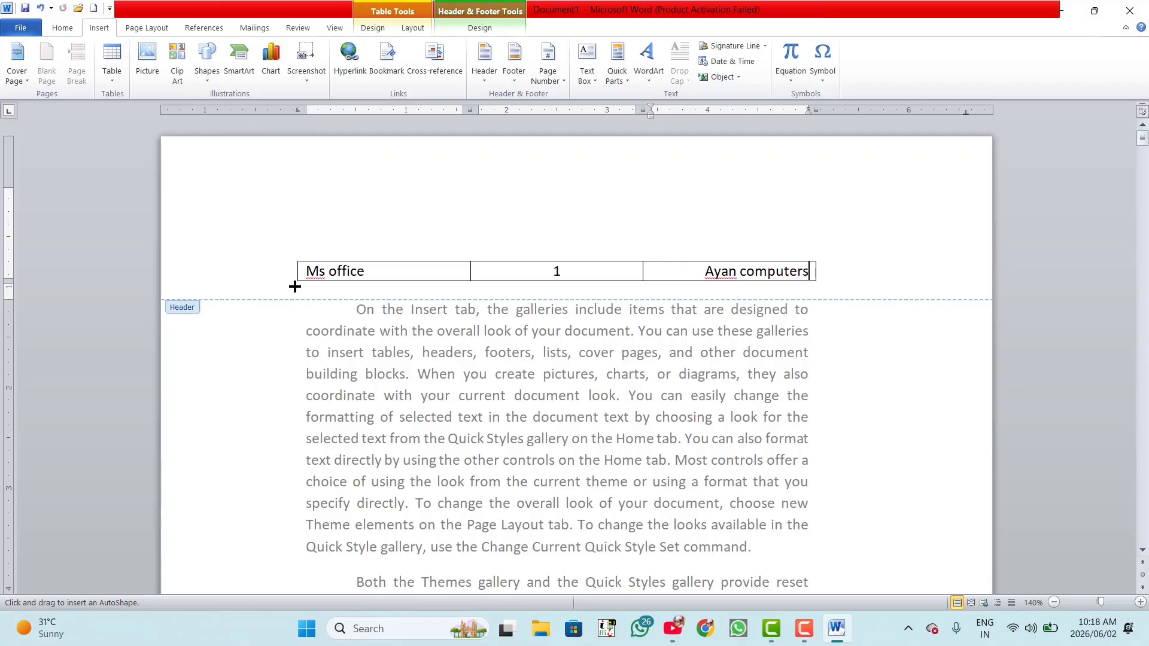
drag(294, 287, 805, 314)
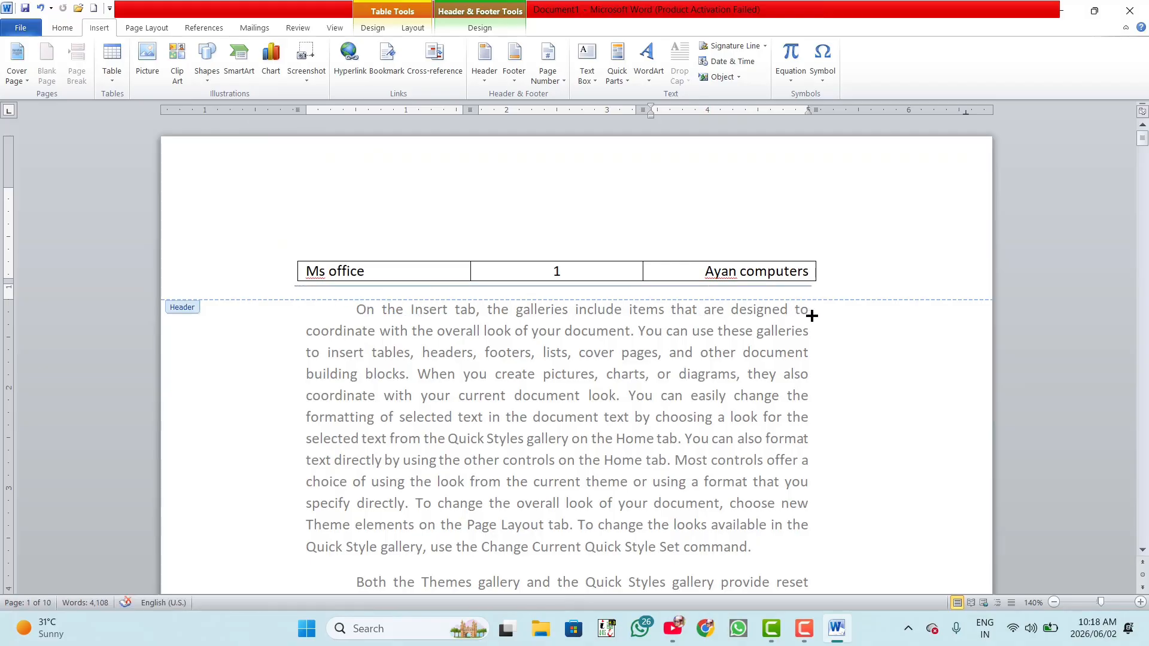
drag(812, 317, 812, 303)
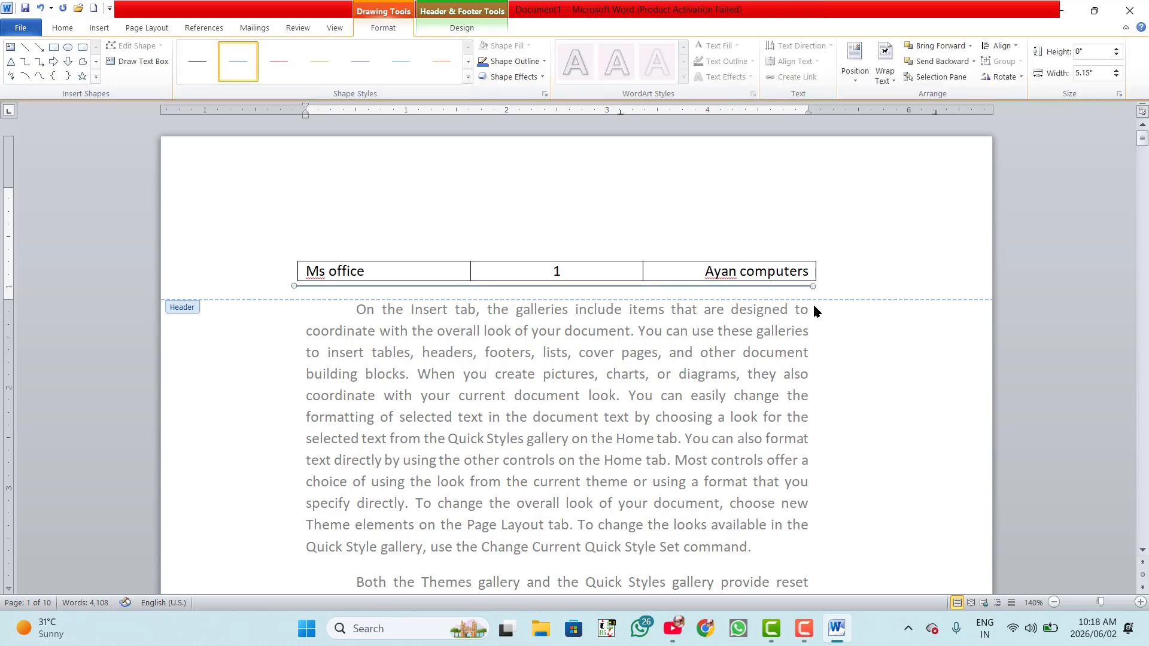
click(467, 78)
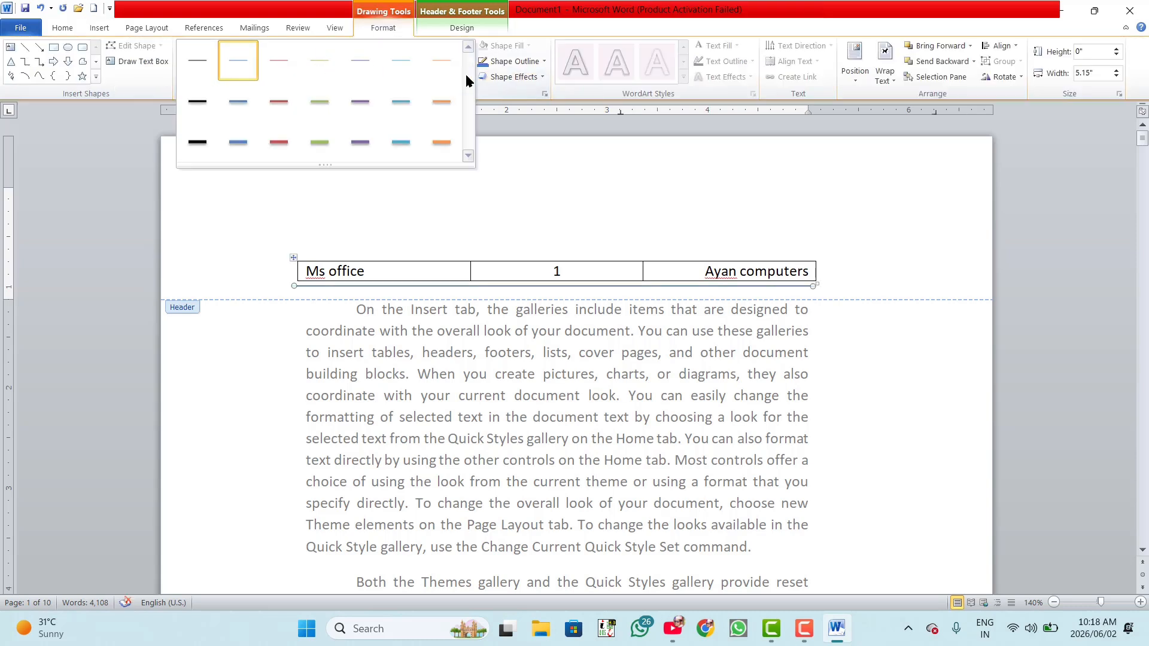
click(199, 106)
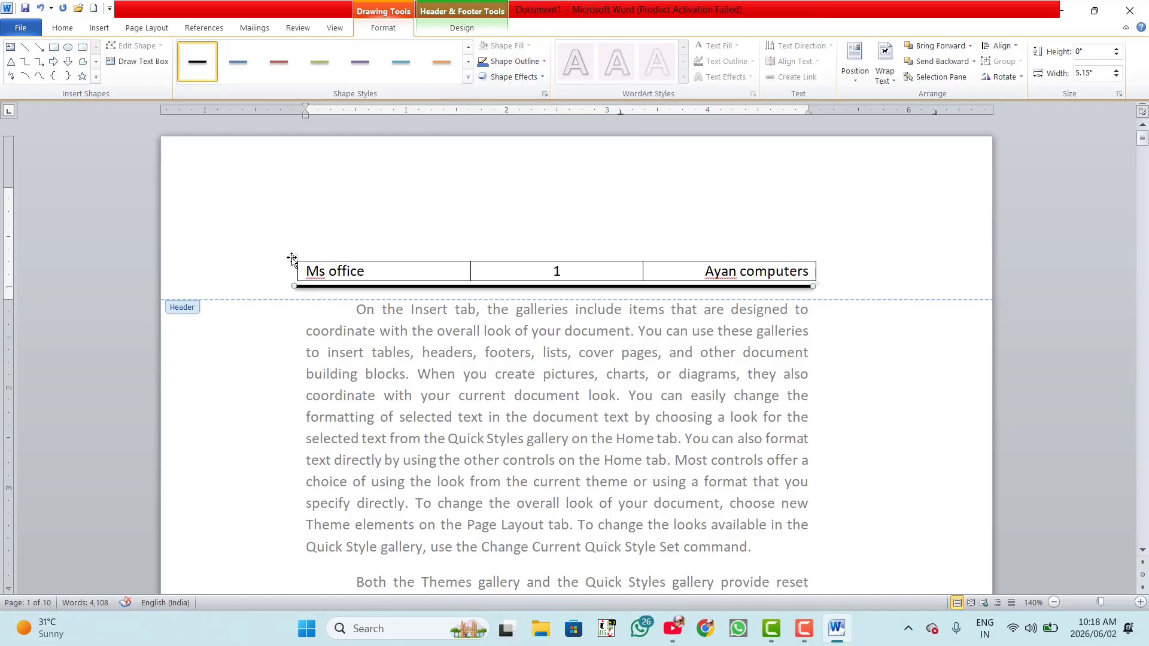
Remove all borders from the header table and return to editing the body text.
scroll(436, 377, down, 15)
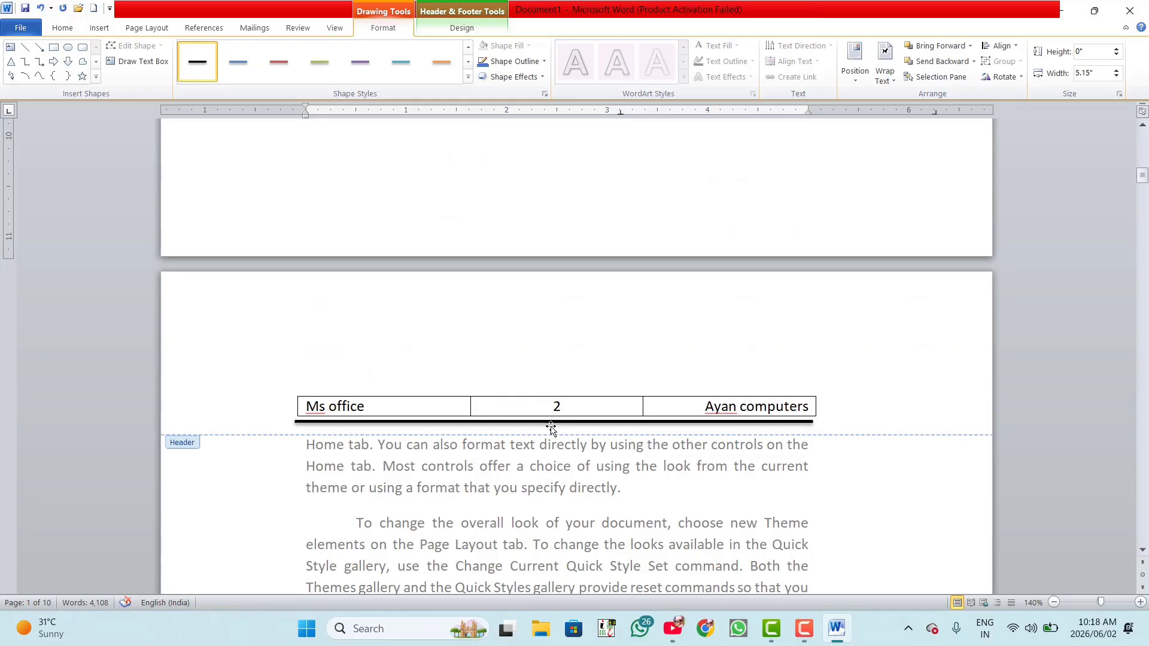
scroll(548, 429, down, 15)
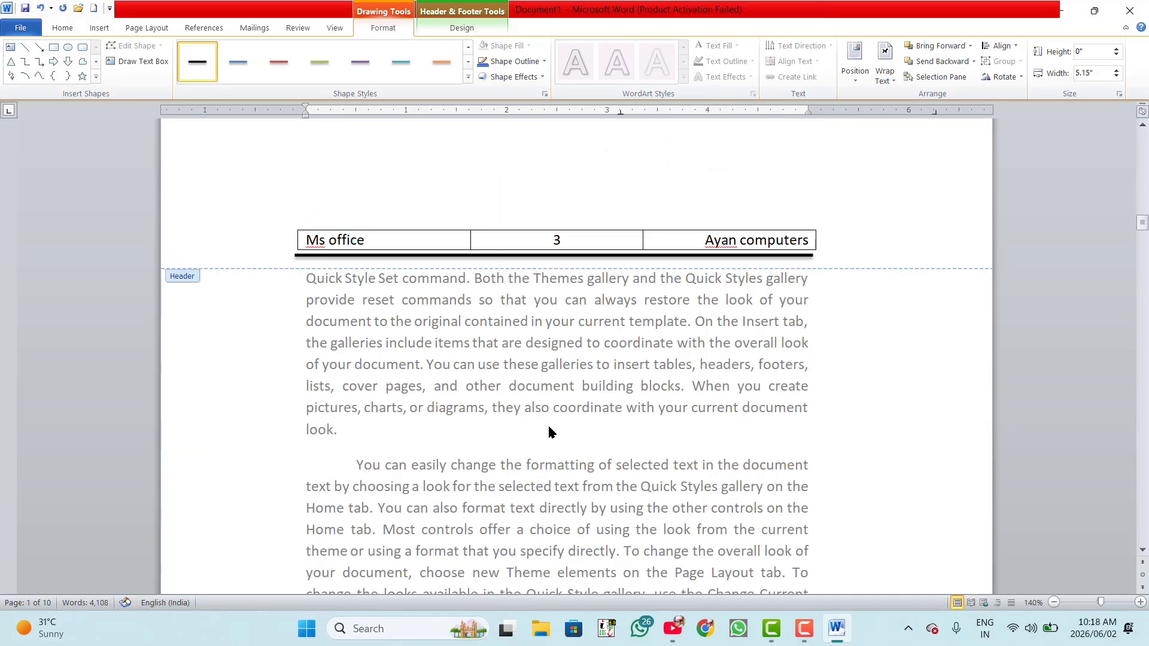
scroll(547, 416, down, 20)
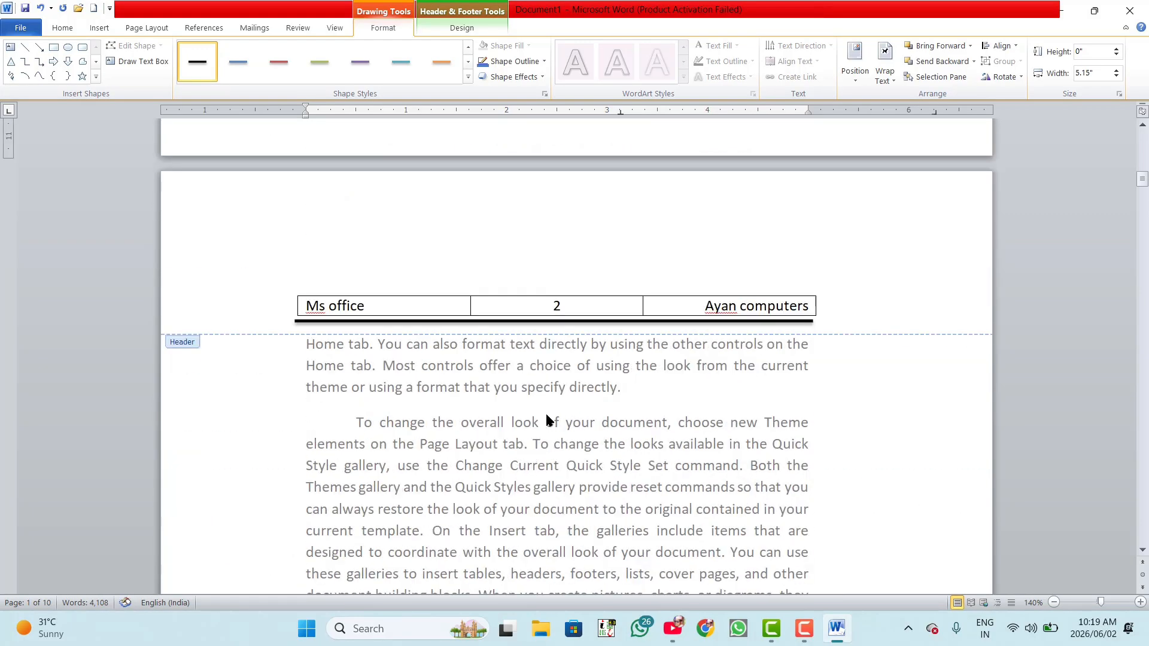
scroll(547, 419, up, 15)
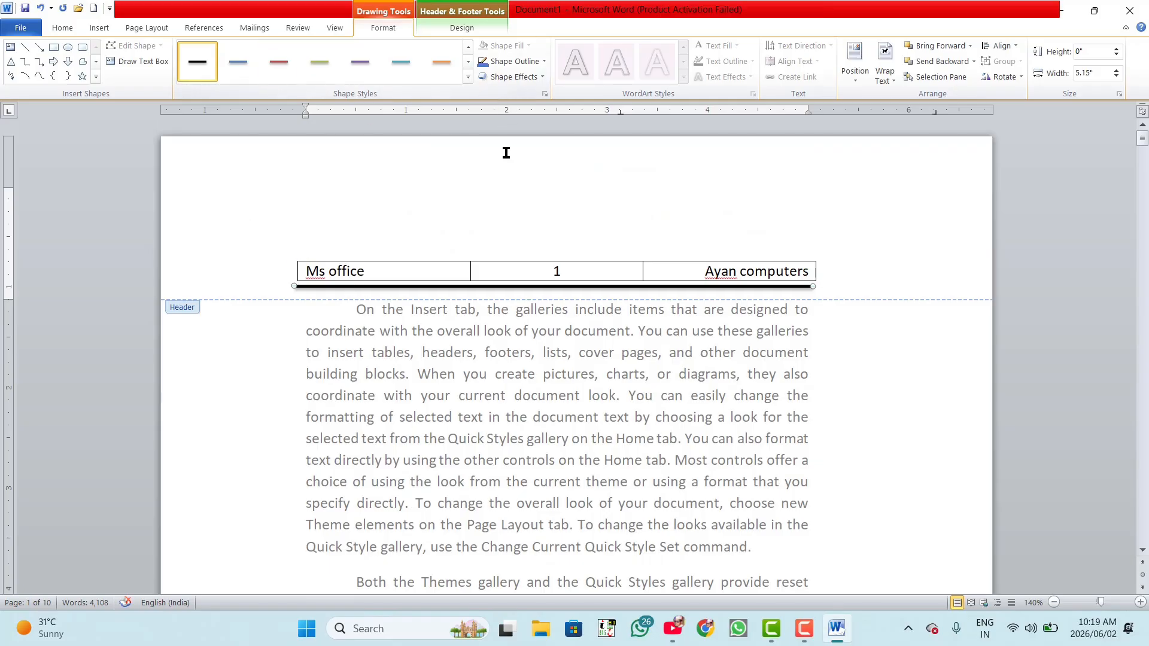
click(294, 261)
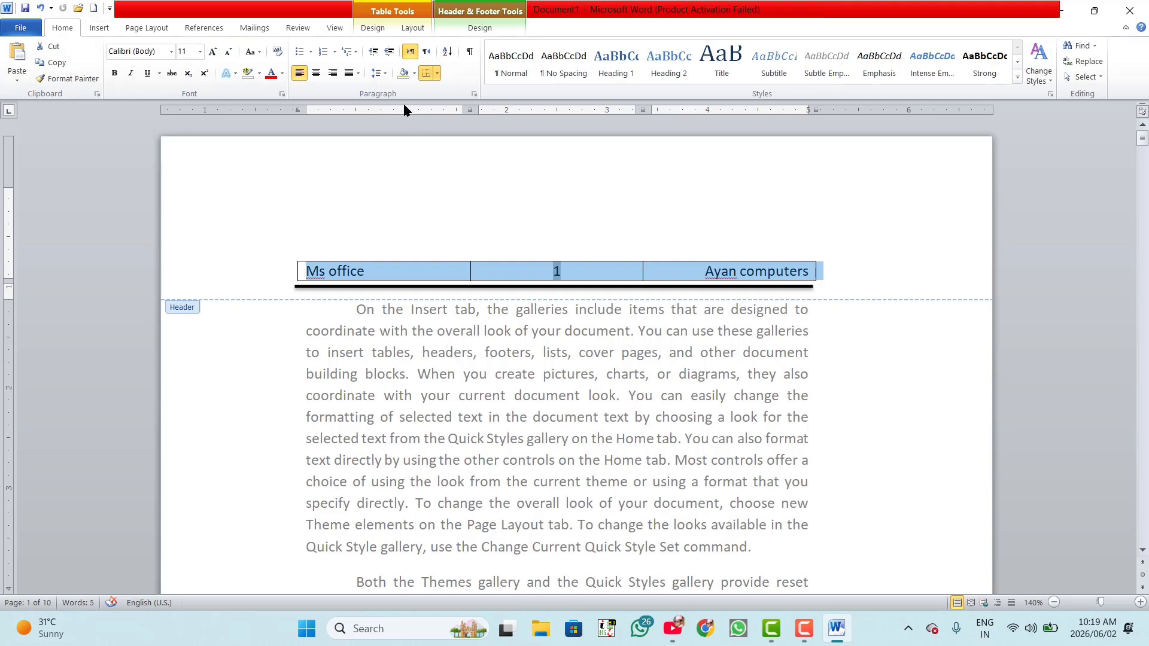
click(437, 73)
click(451, 157)
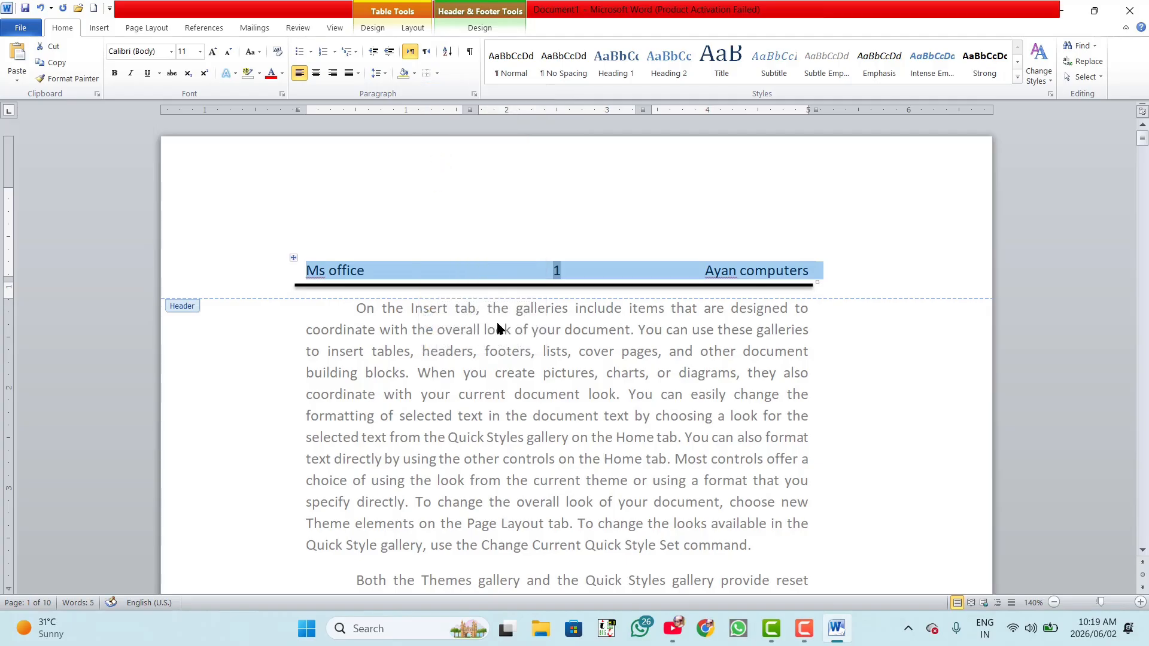
double_click(394, 375)
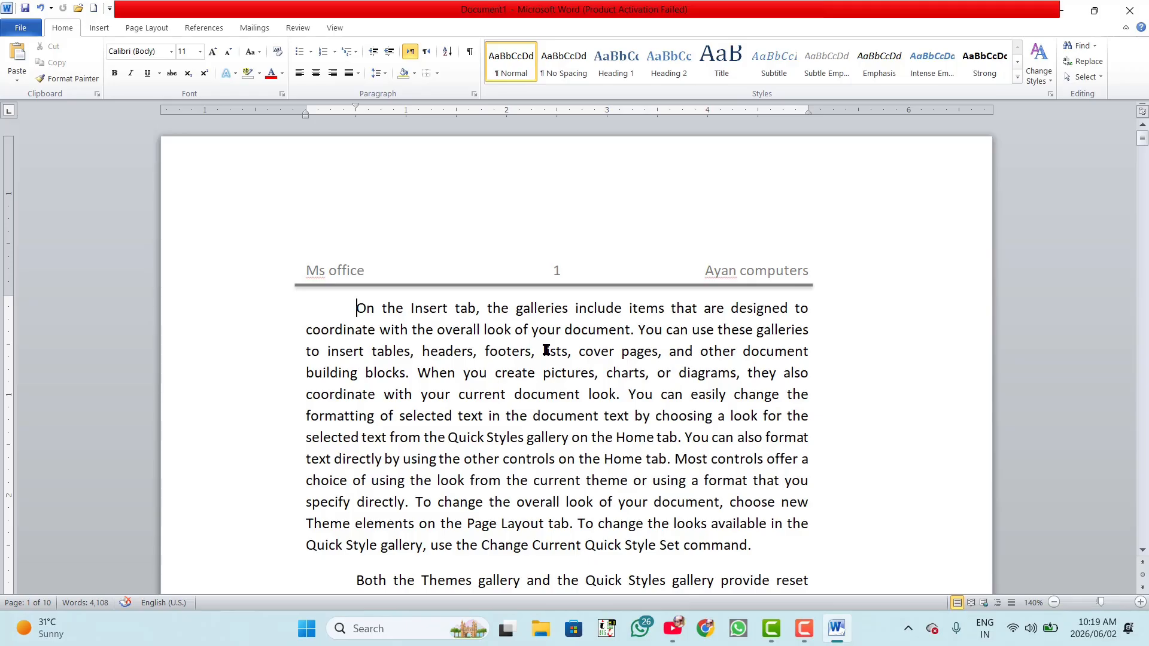
Check how the header, its line and the page numbers appear across the document's pages.
scroll(678, 380, down, 10)
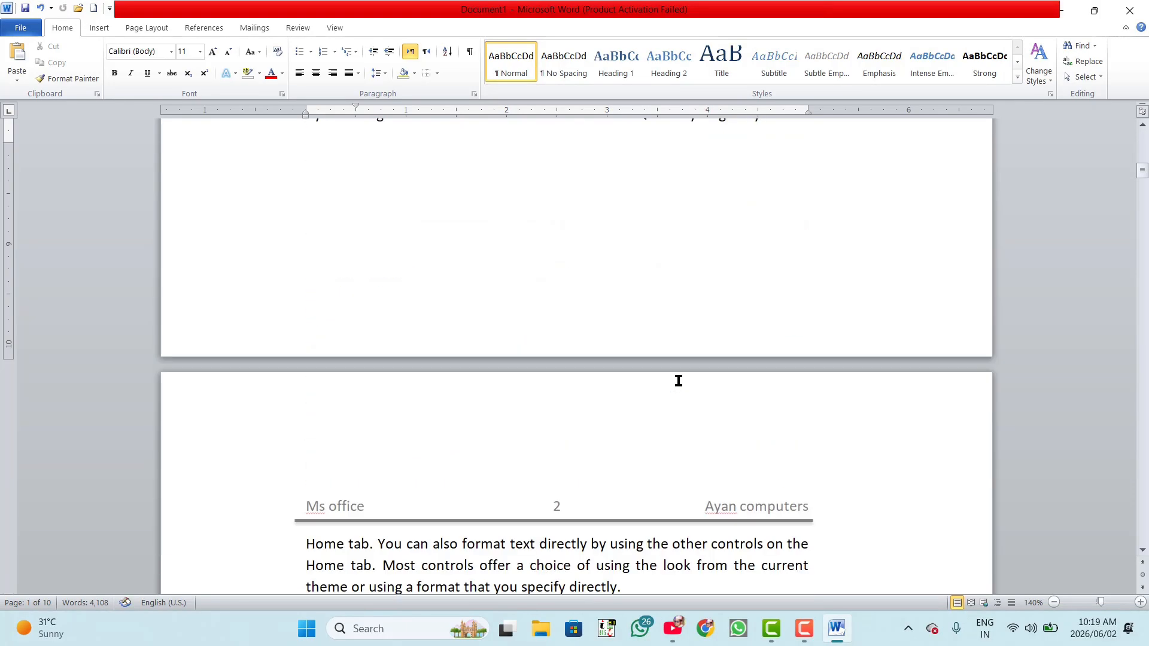
scroll(678, 383, down, 10)
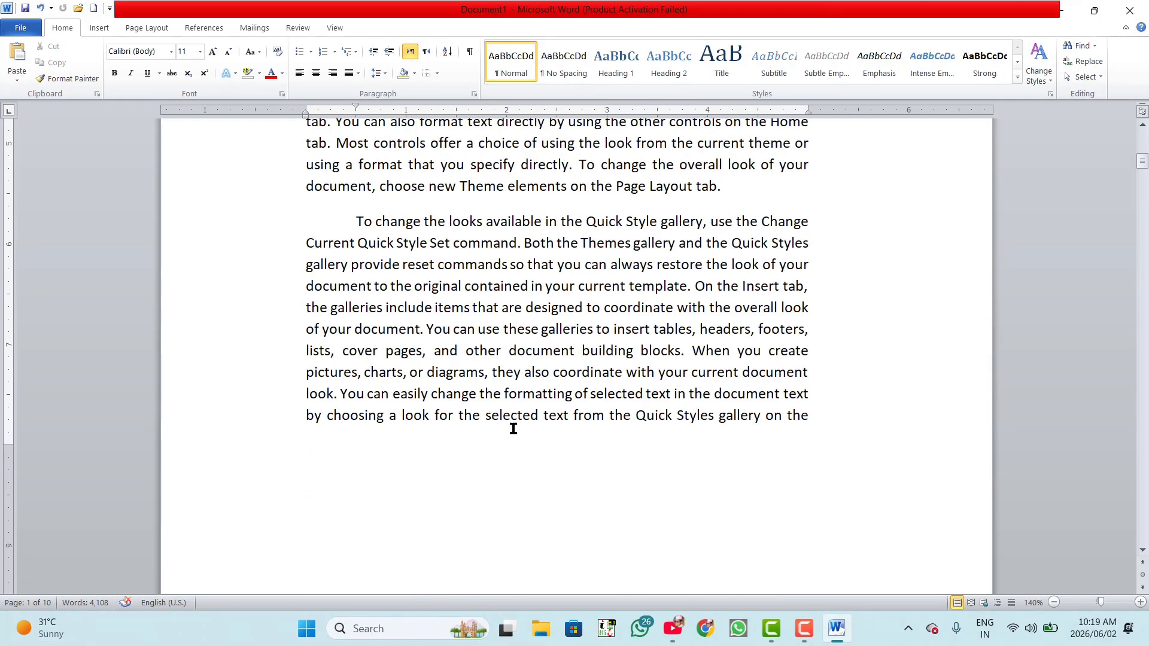
scroll(617, 379, up, 5)
scroll(617, 378, up, 6)
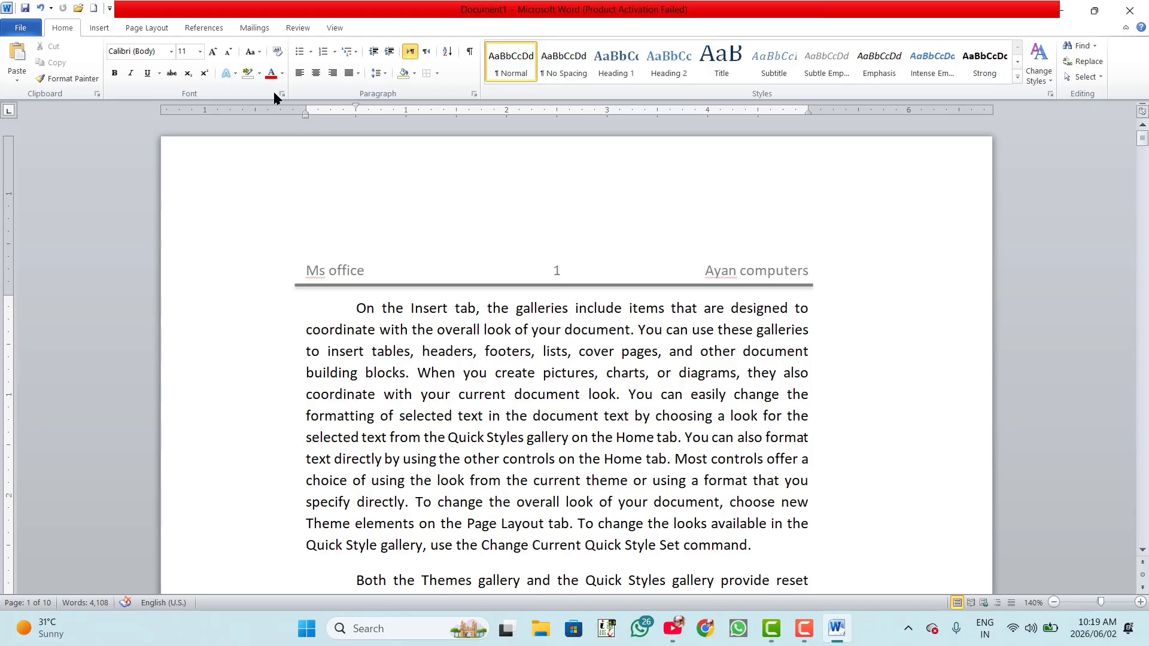
click(166, 29)
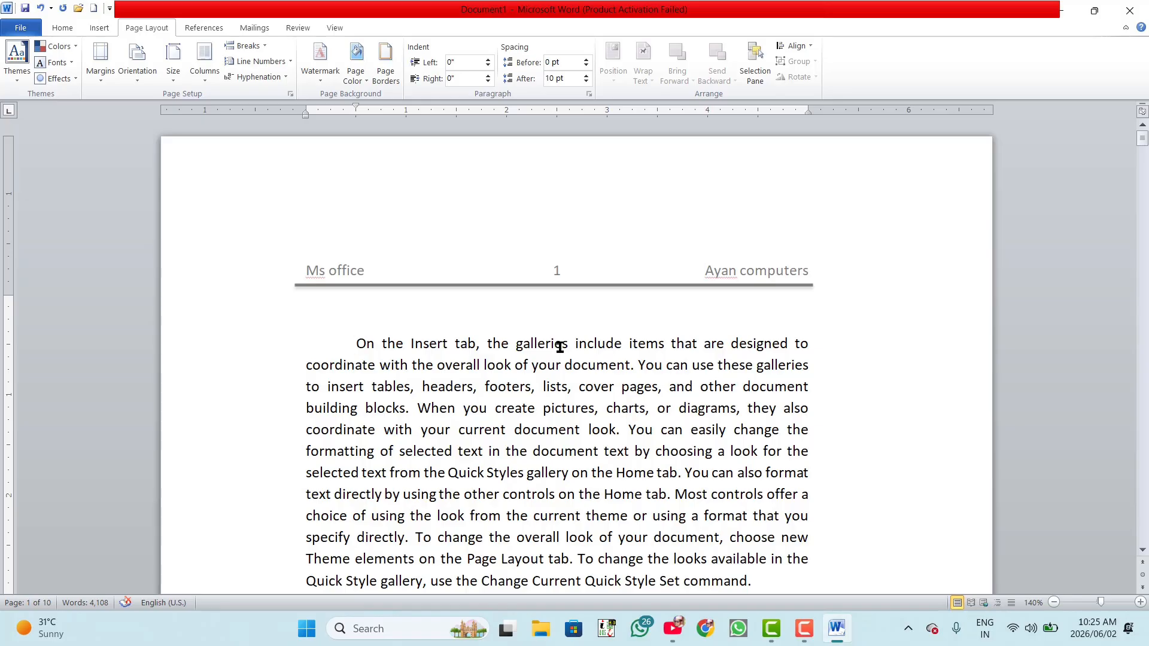
scroll(557, 339, down, 3)
scroll(557, 340, down, 15)
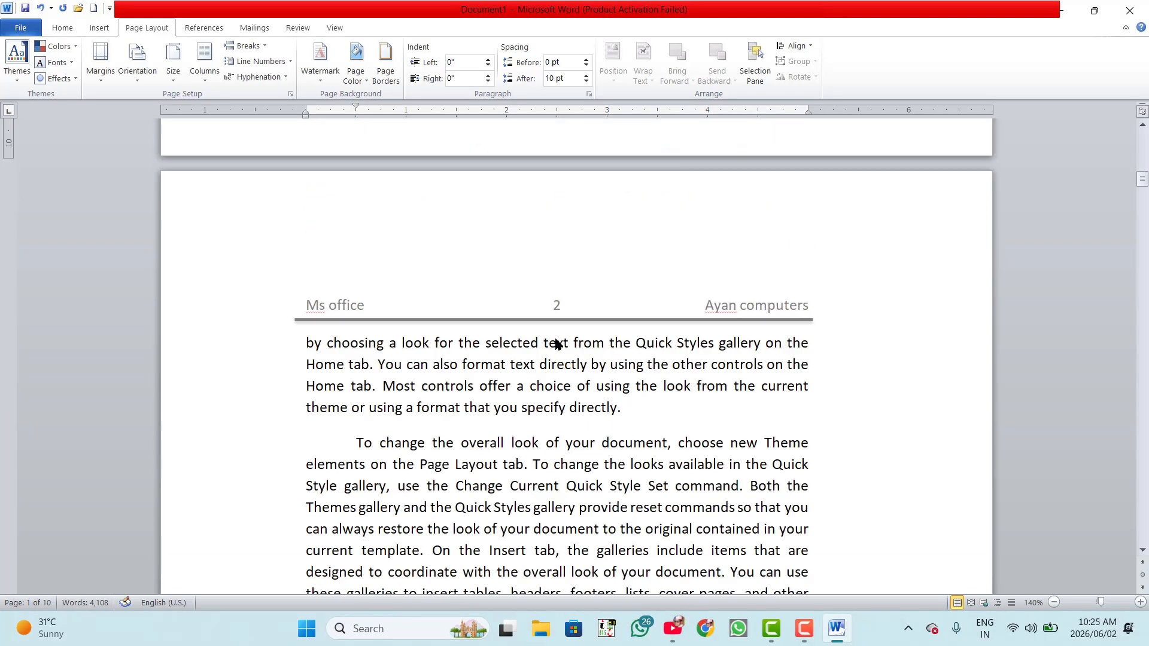
scroll(541, 340, up, 18)
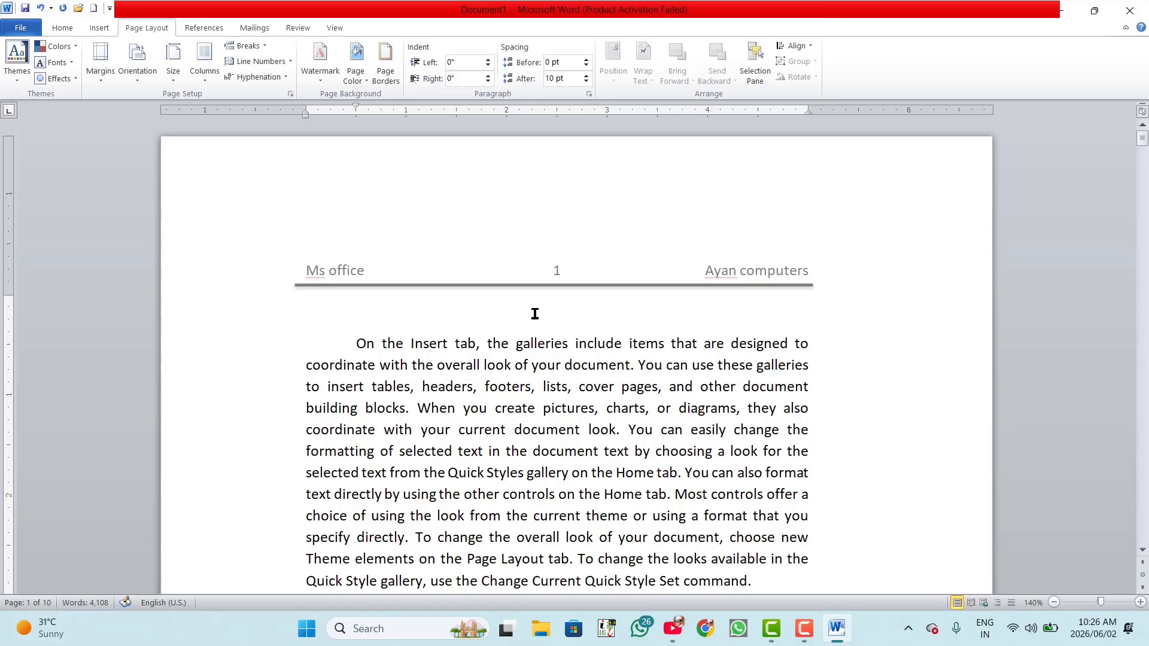
Enter the centered title "Ms office" on the blank line above the first body paragraph.
click(535, 314)
click(63, 28)
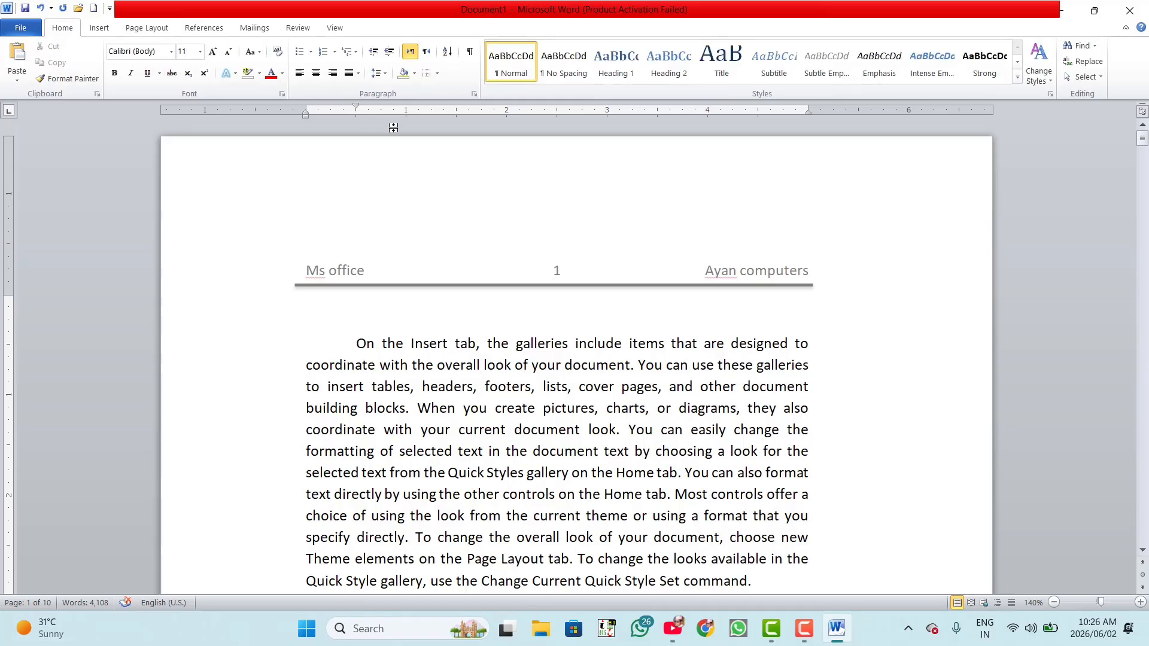
click(317, 73)
text(Ms)
text(offo)
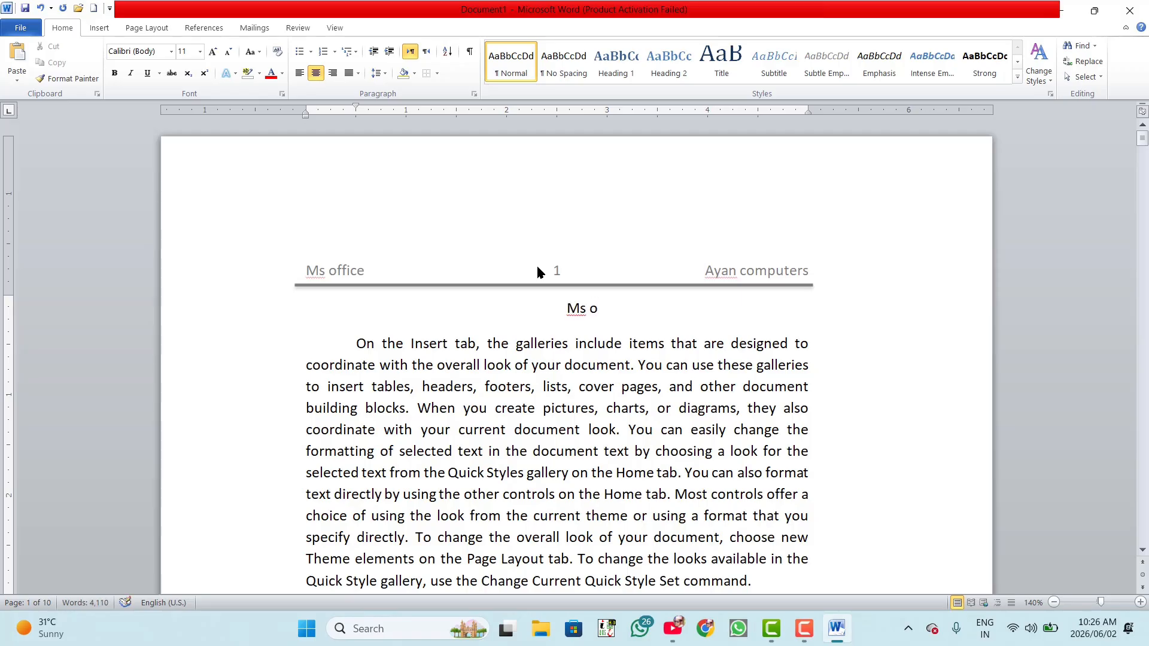
key(BackSpace)
text(ice)
Enlarge the "Ms office" title above the body text to 18 pt and make it bold.
drag(622, 312, 550, 325)
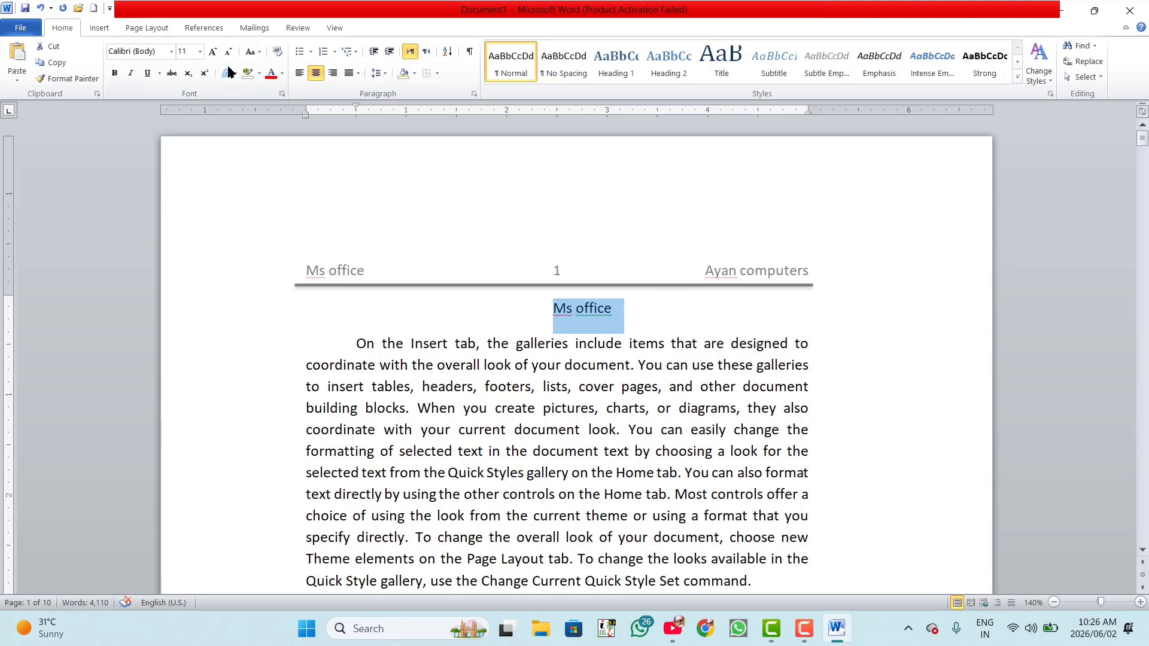
click(212, 53)
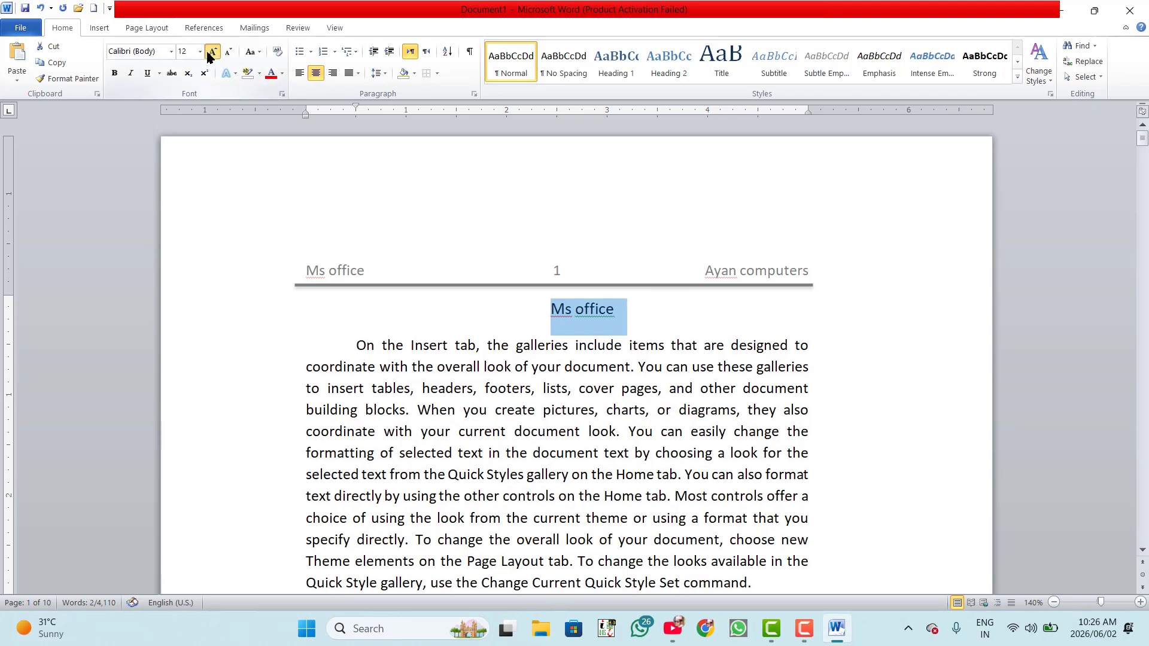
click(212, 53)
click(211, 53)
click(212, 53)
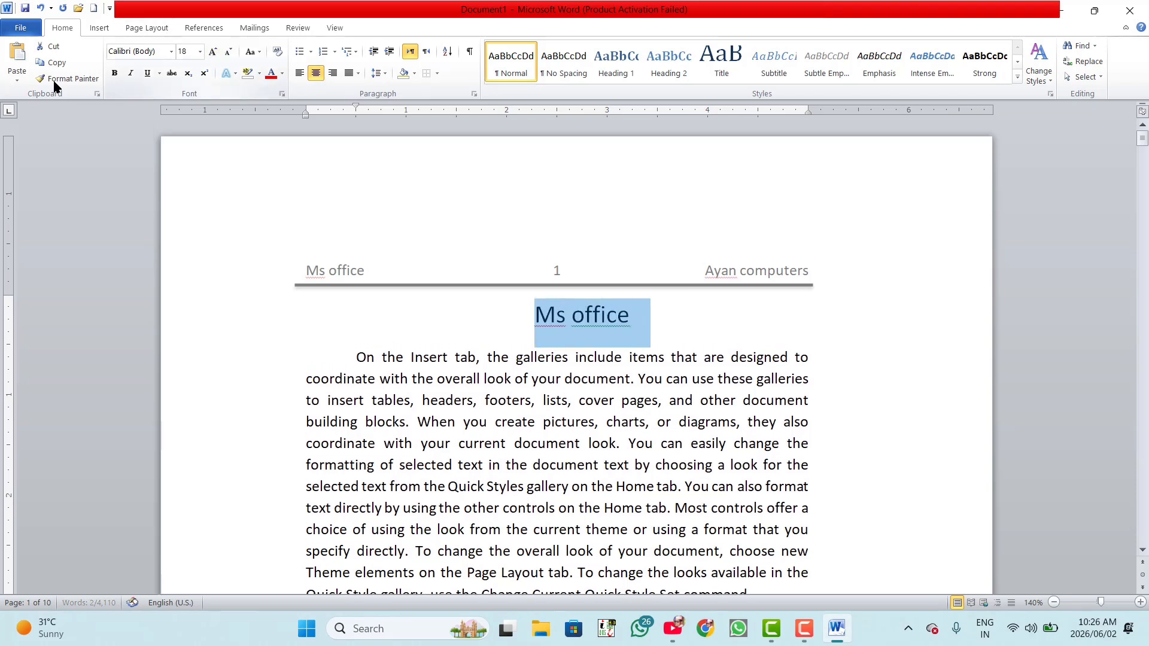
click(115, 75)
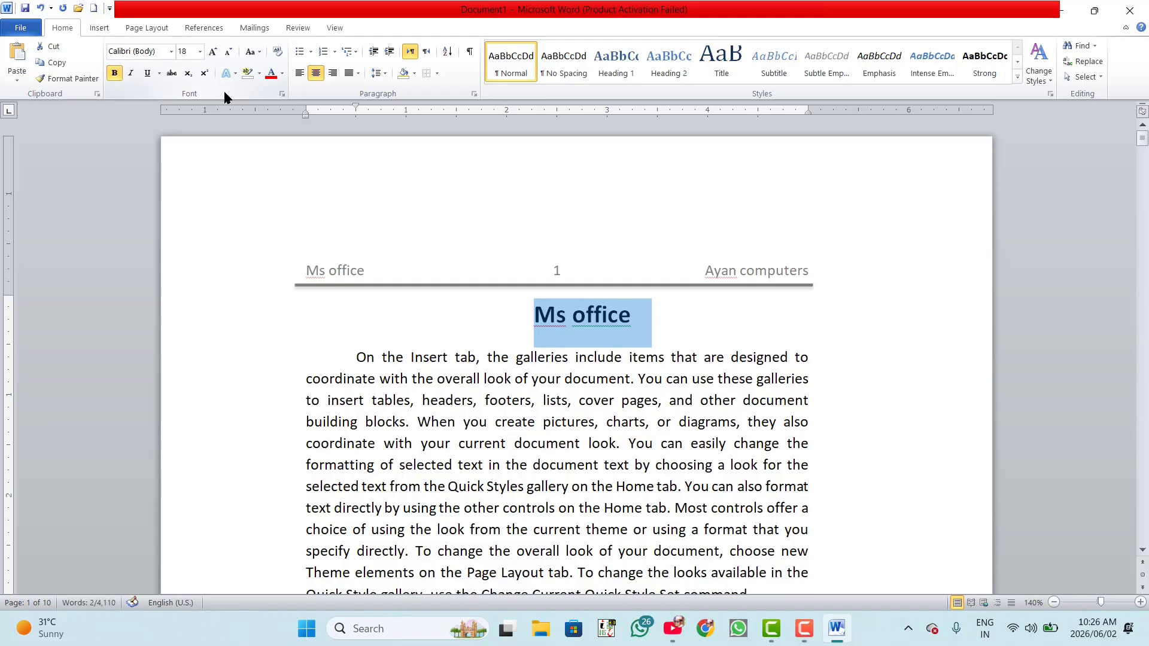
Remove the first-line indent from the "Ms office" title so it sits centered between the margins.
click(474, 94)
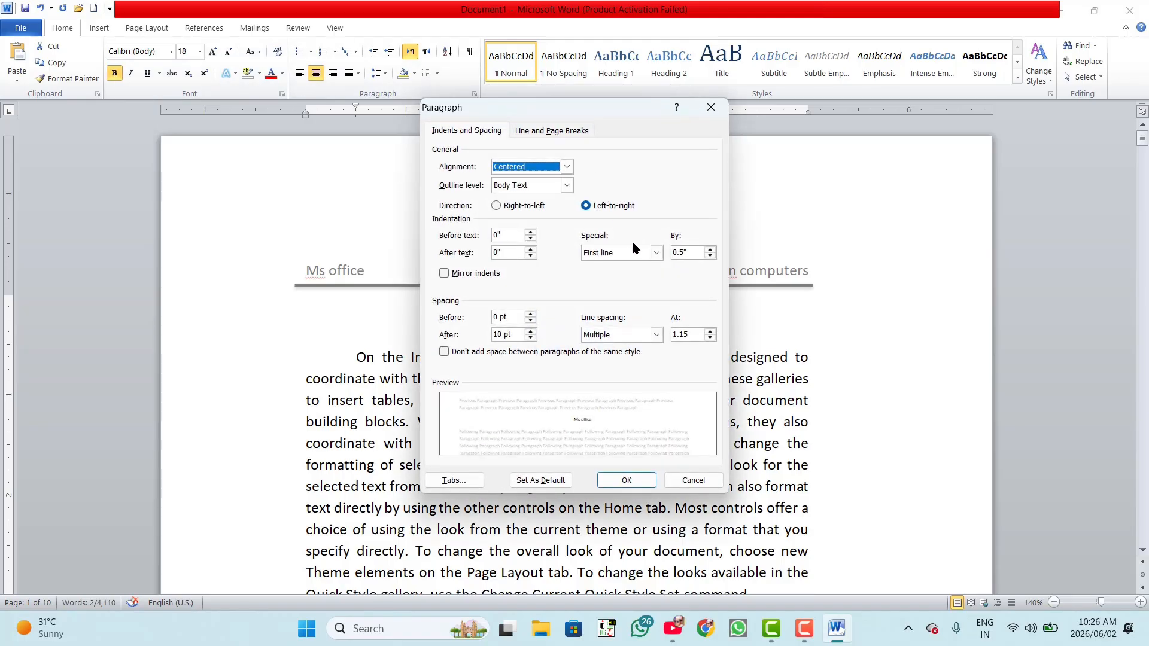
click(628, 253)
click(623, 265)
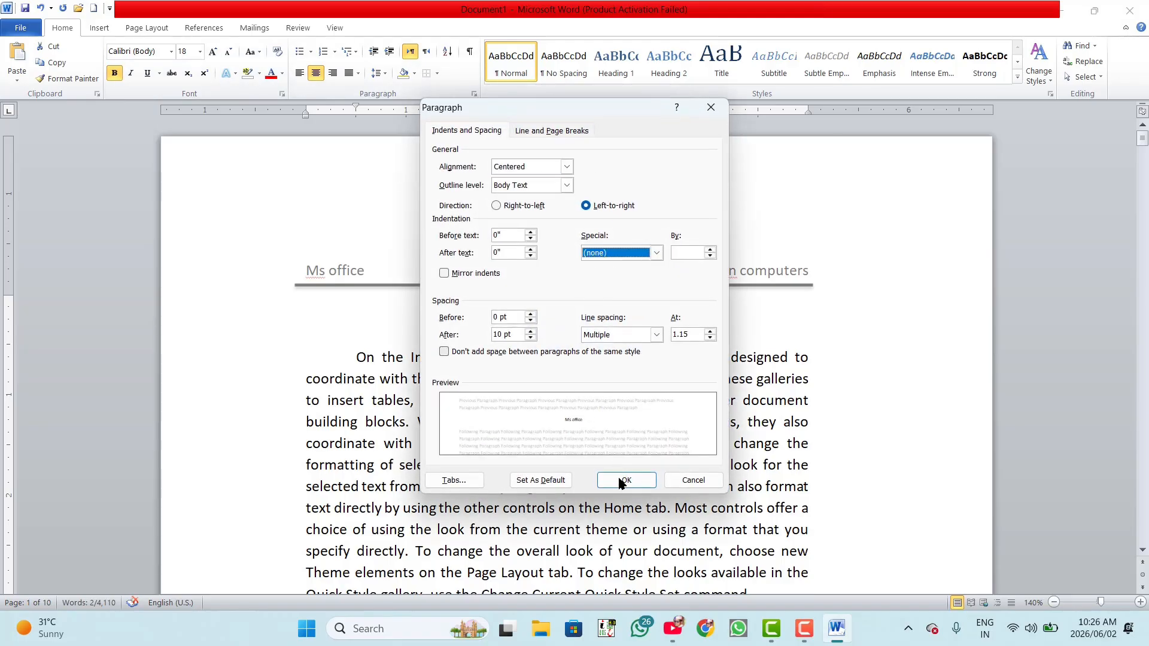
click(626, 480)
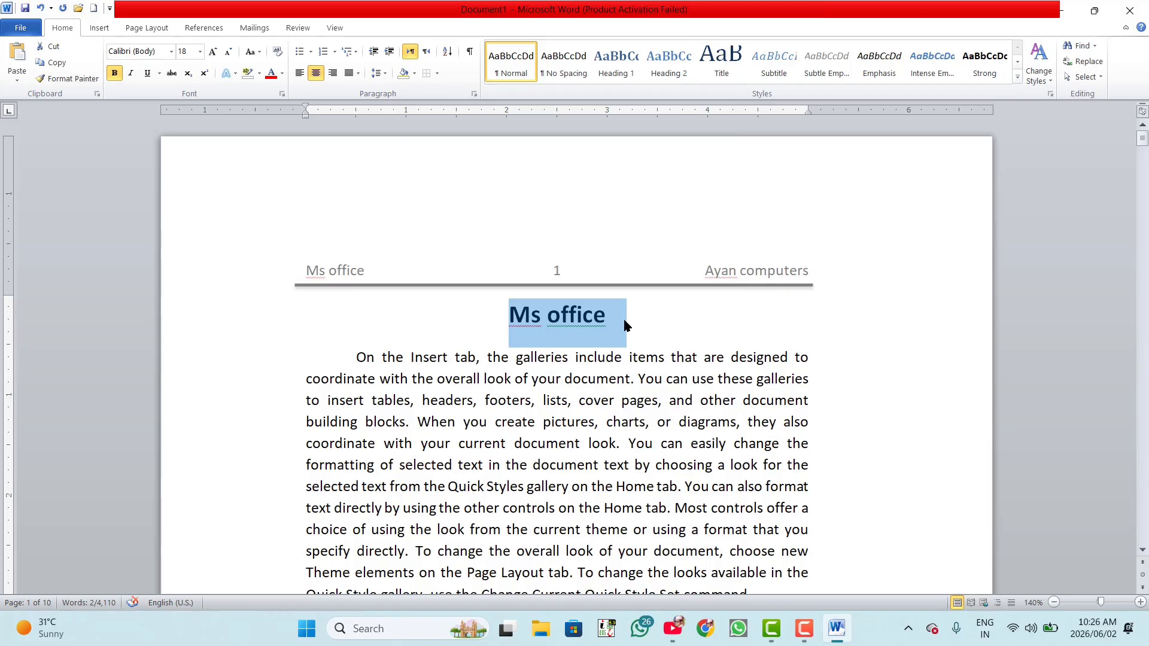
click(626, 326)
Save the document as the Word file "Ms office.docx" on the F: drive.
click(20, 27)
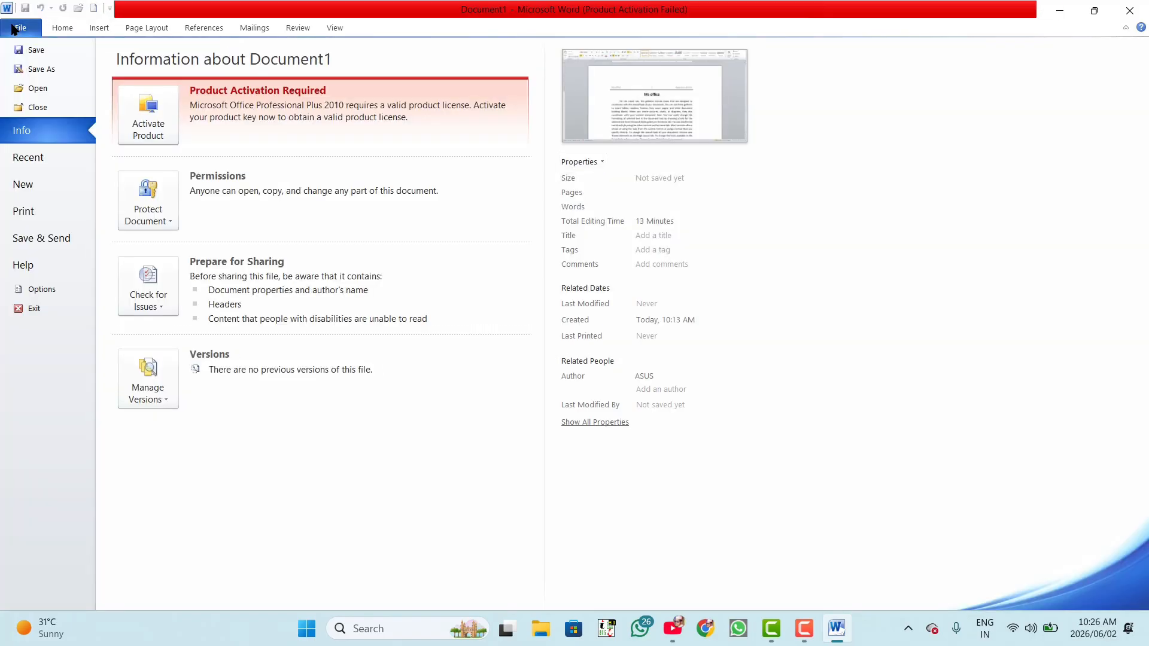
click(35, 52)
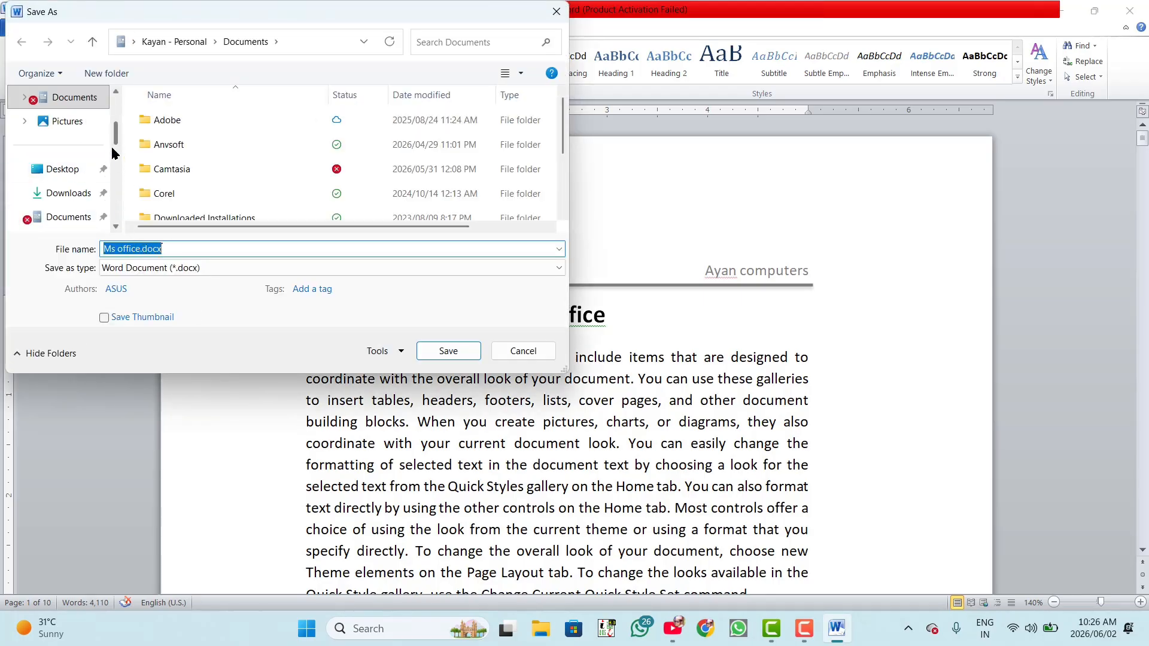
drag(117, 137, 111, 193)
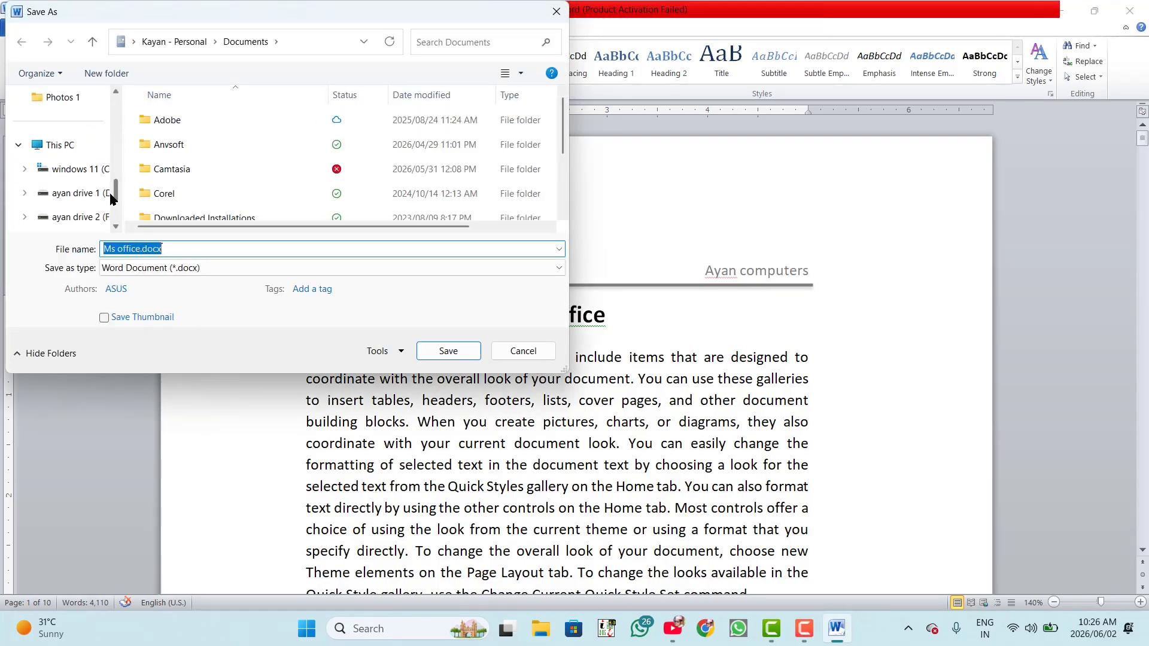
double_click(64, 220)
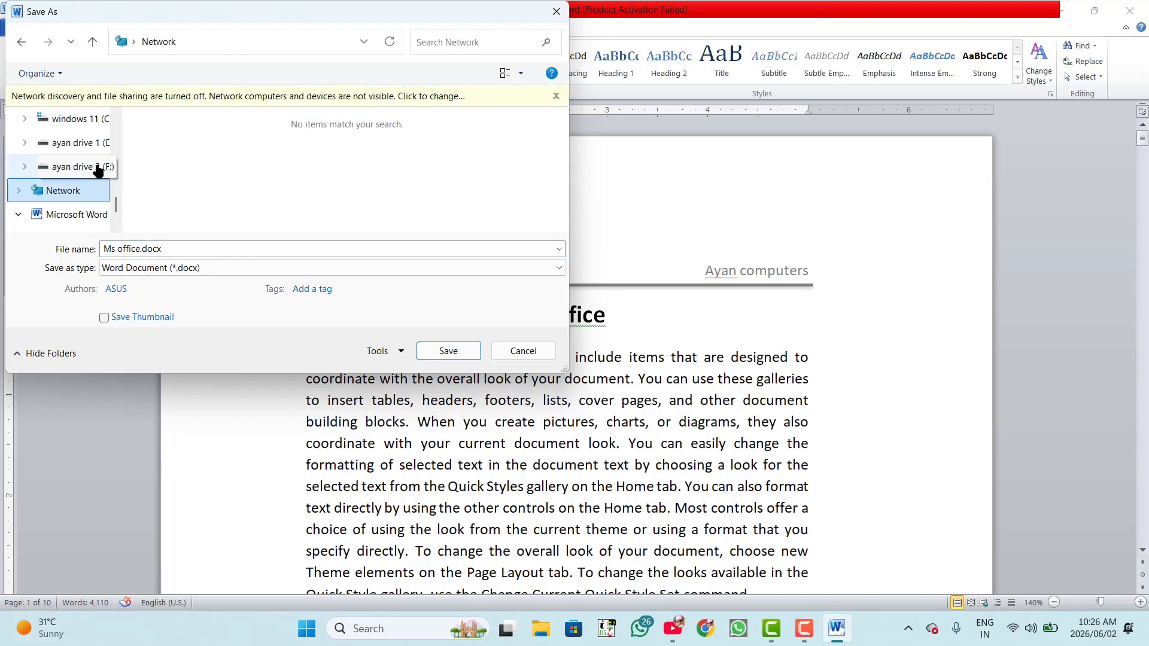
click(94, 168)
scroll(306, 207, down, 4)
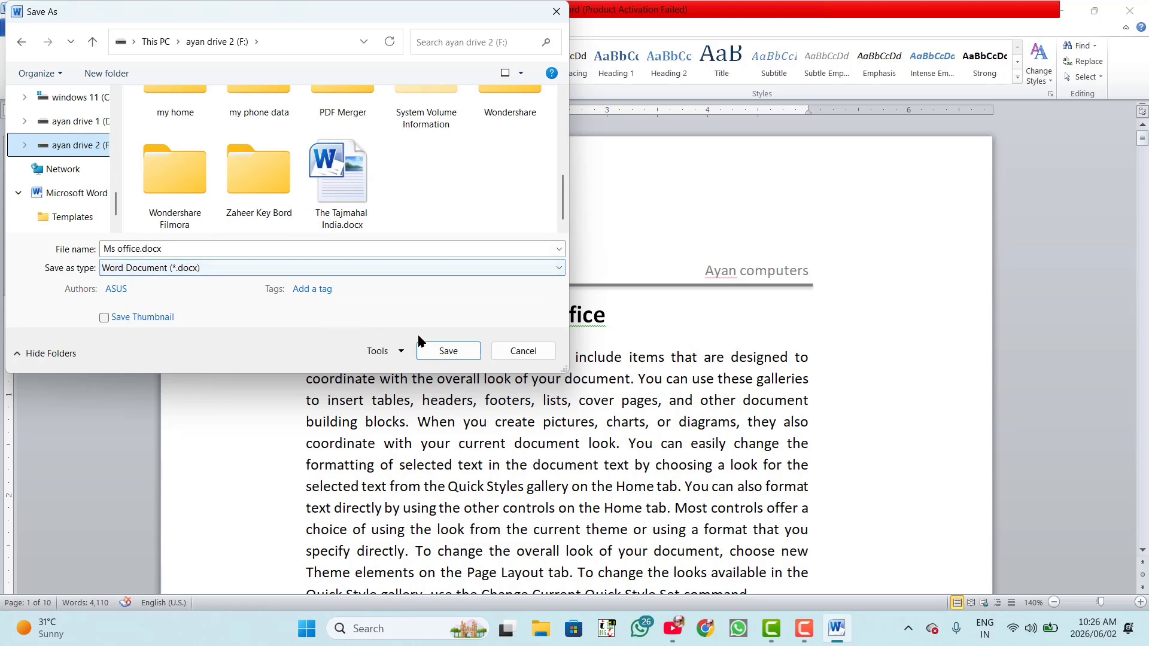
click(440, 351)
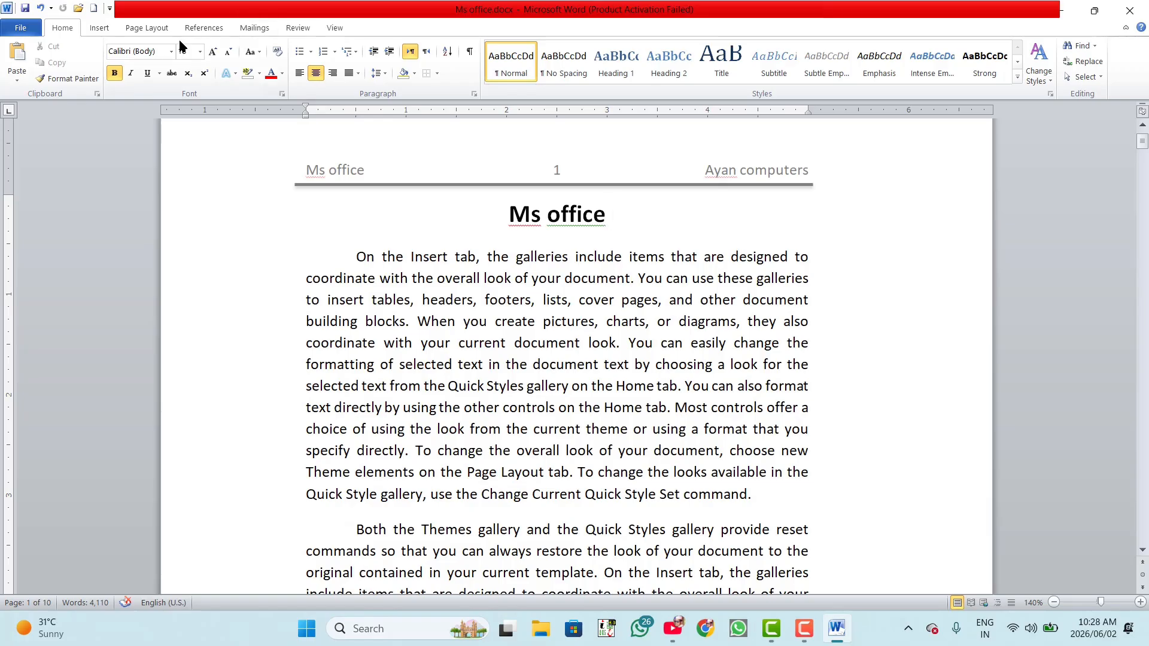
click(138, 29)
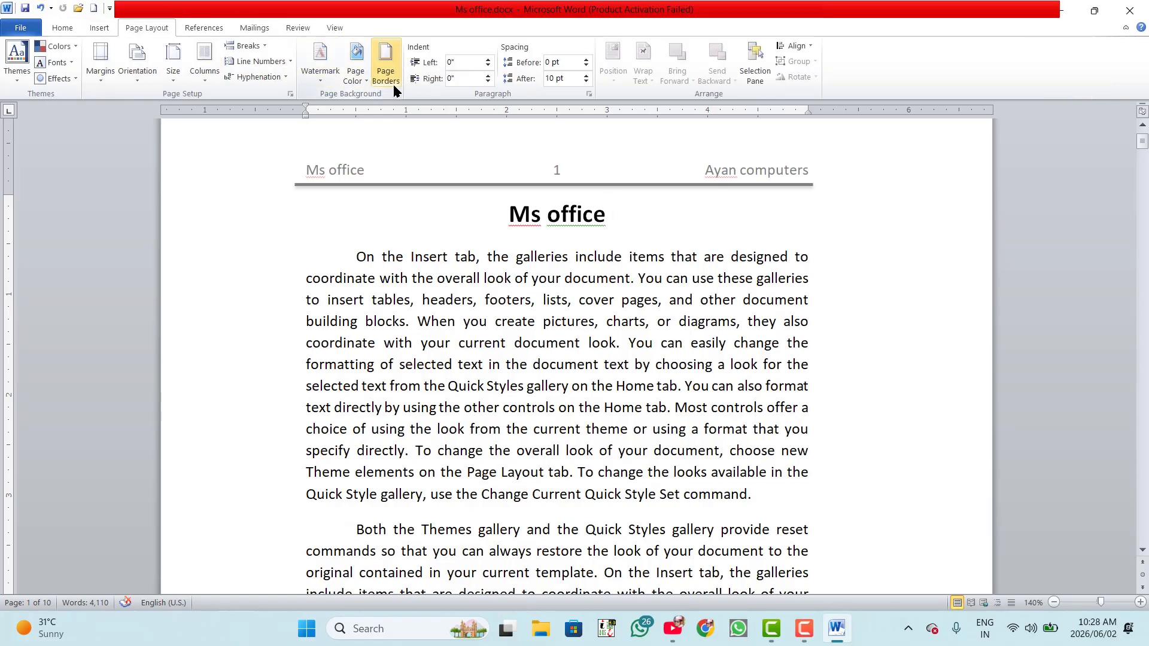
click(268, 48)
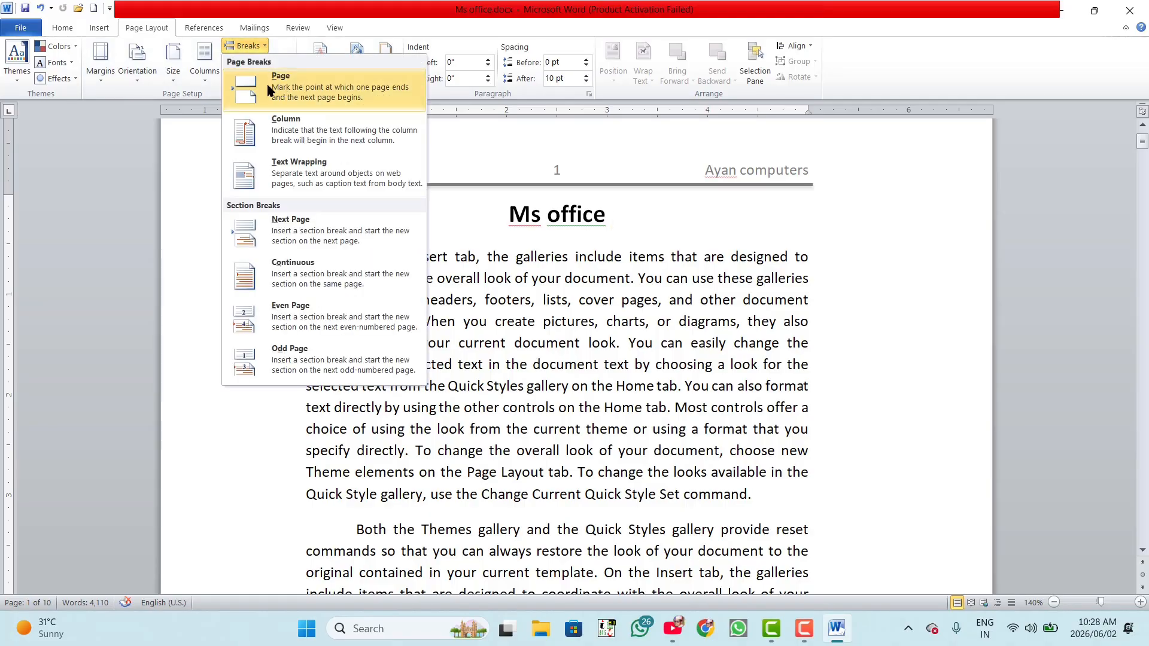
click(489, 268)
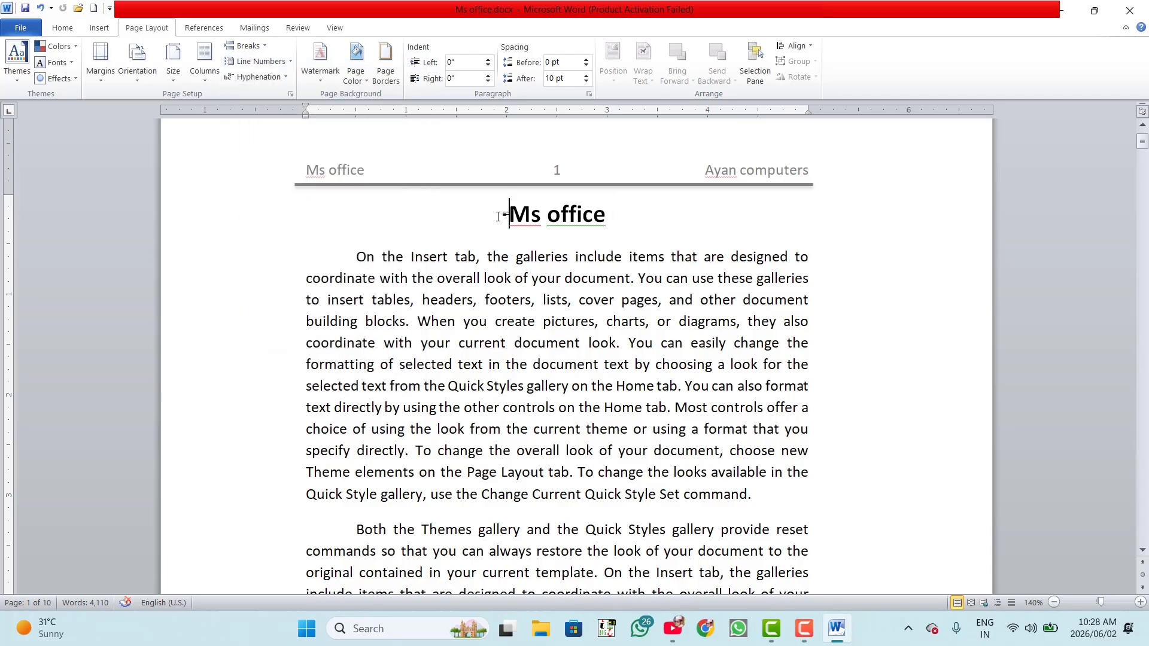
Insert four blank lines above the "Ms office" title to push the body text down.
key(Return)
key(Return)
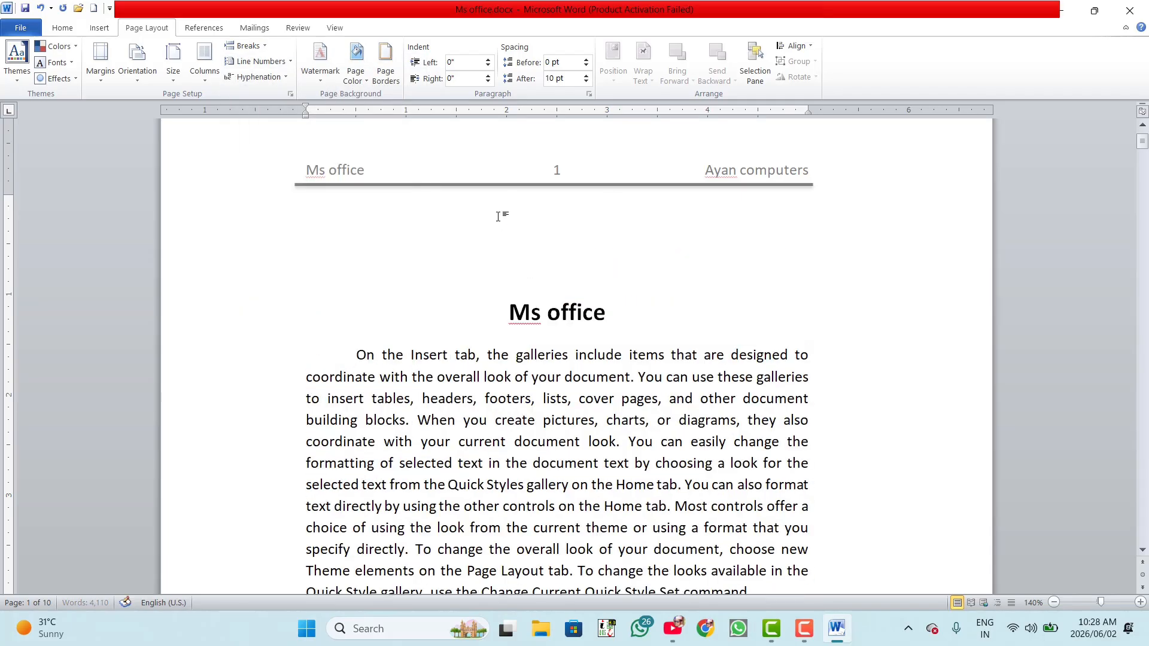
scroll(524, 284, down, 14)
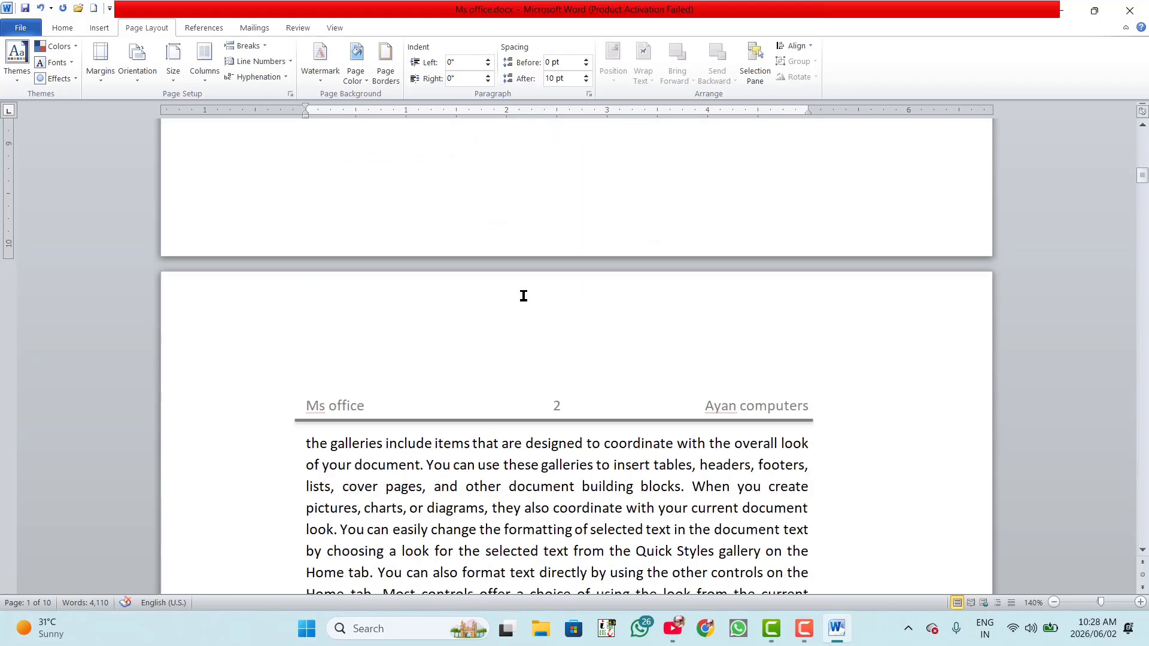
scroll(521, 293, down, 16)
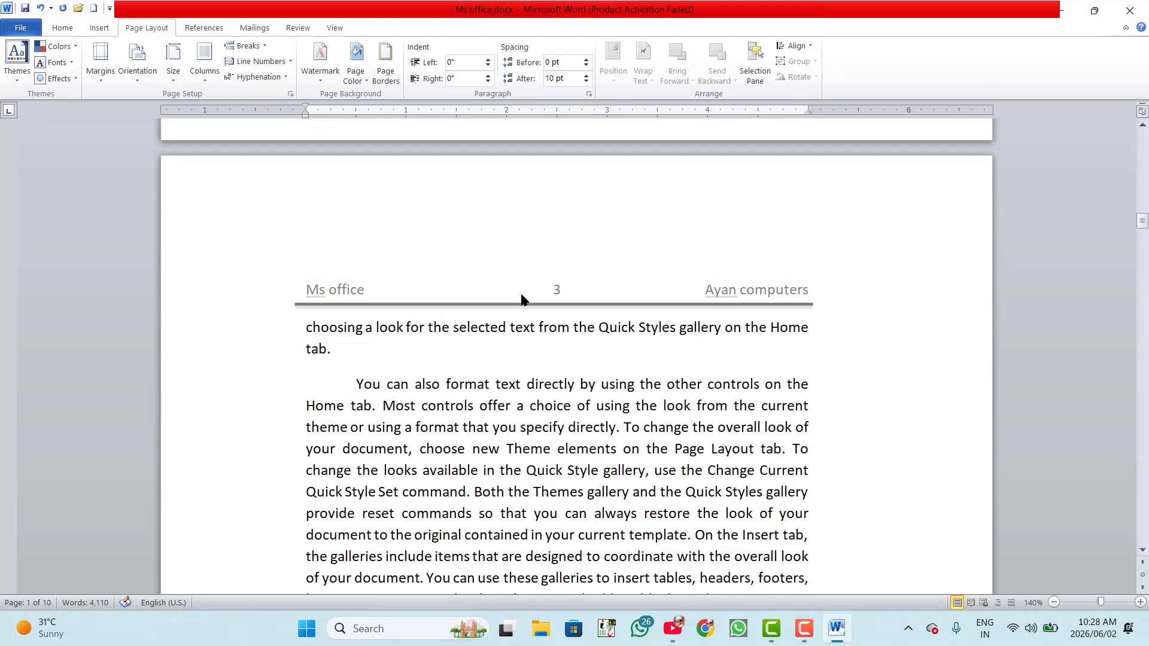
scroll(519, 291, up, 10)
scroll(524, 288, up, 20)
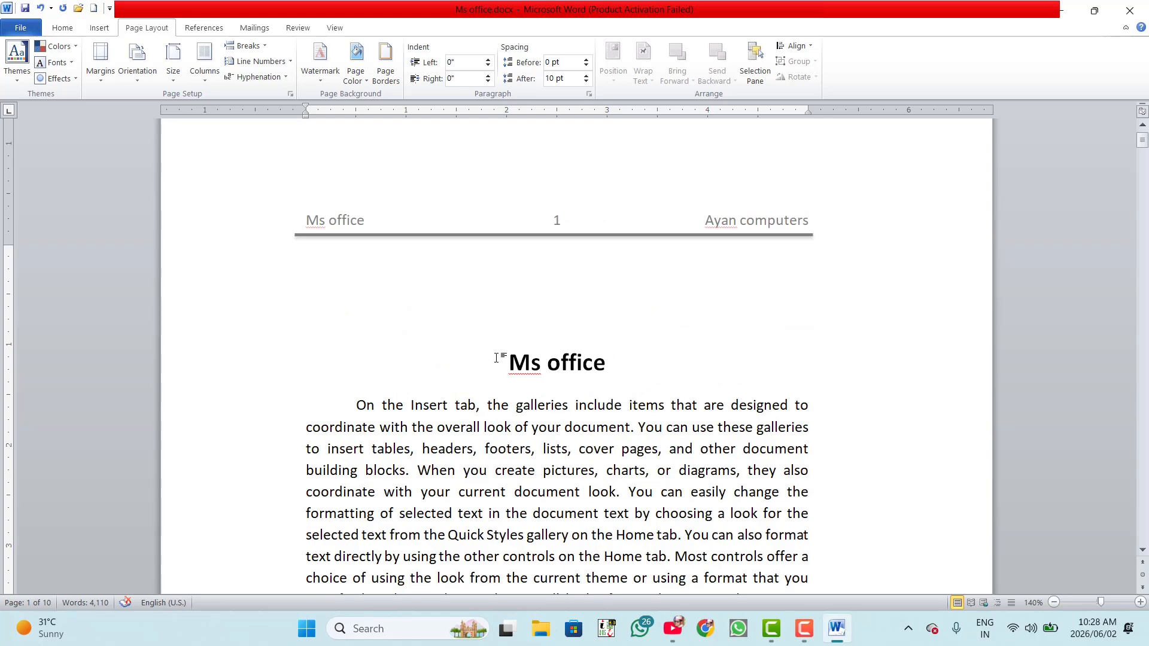
key(Return)
key(Return)
Examine how the pushed-down text flows from page to page through the first four pages.
scroll(586, 404, down, 14)
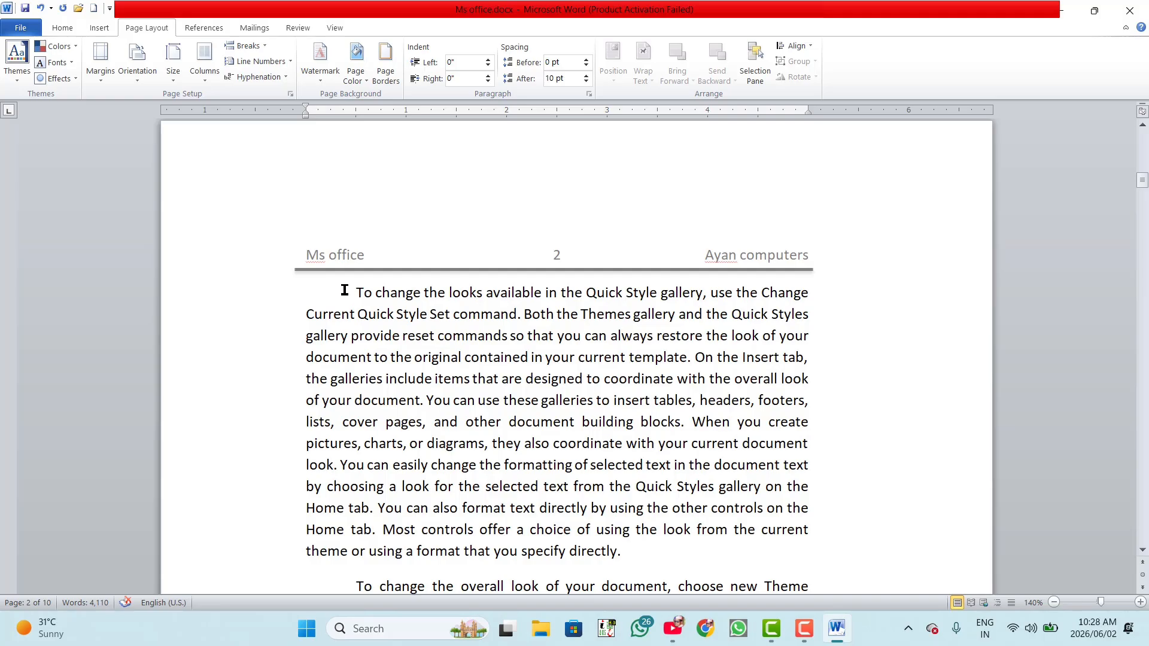
scroll(470, 267, up, 5)
scroll(465, 264, down, 3)
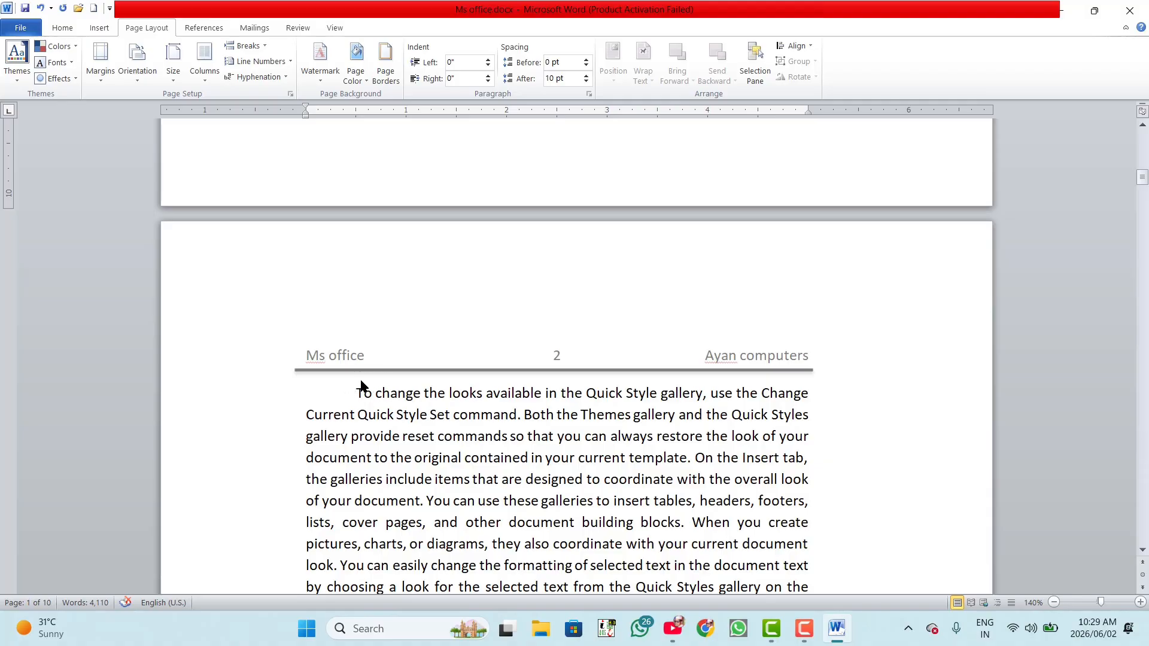
scroll(754, 393, up, 10)
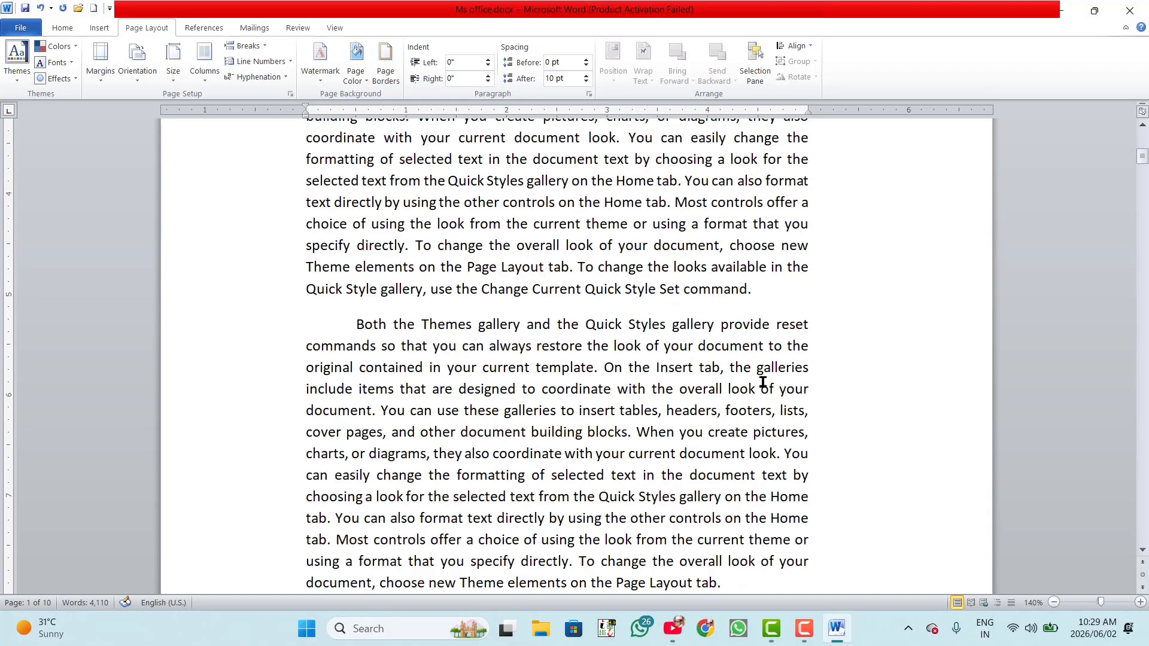
scroll(760, 381, down, 8)
scroll(760, 382, down, 18)
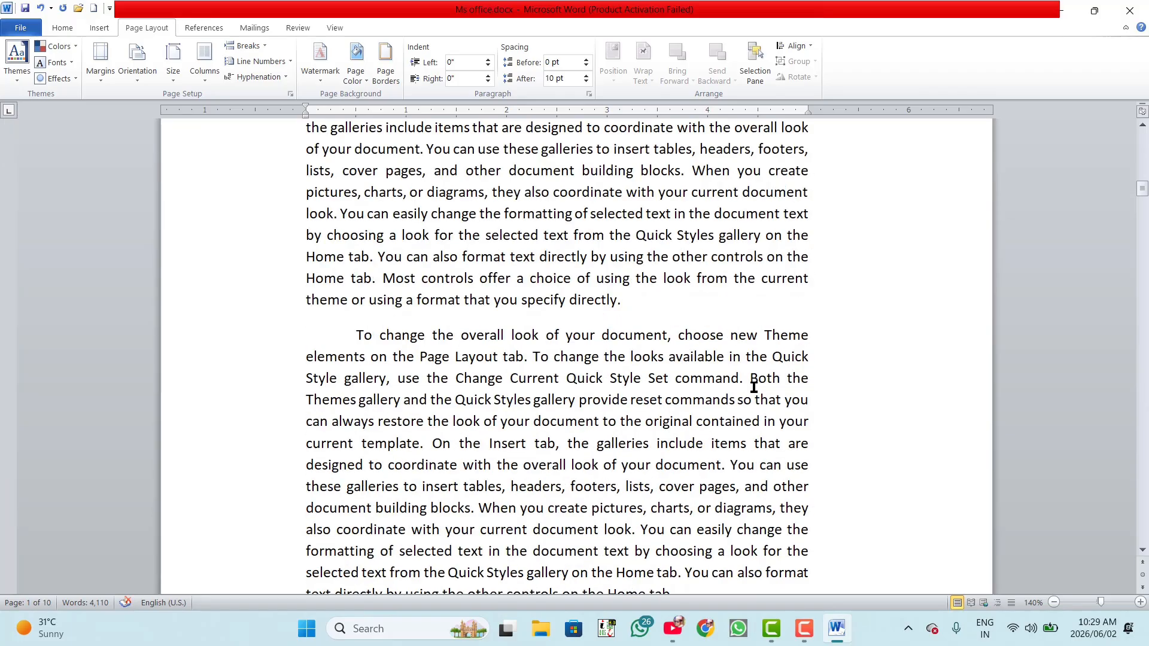
scroll(745, 397, down, 2)
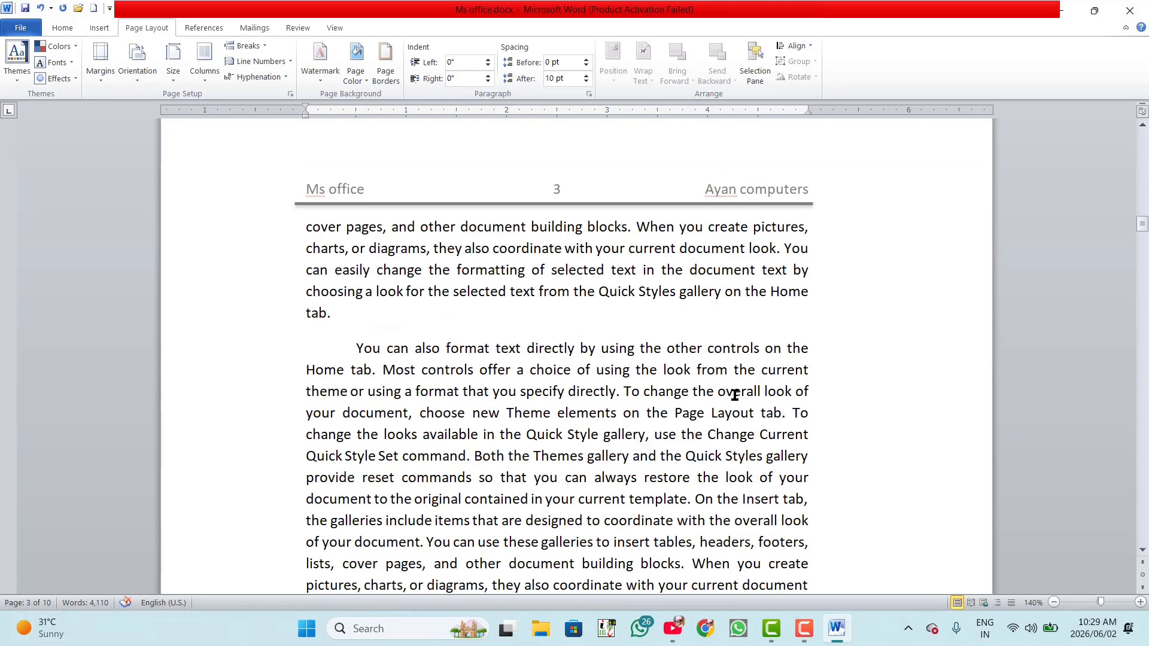
scroll(629, 389, down, 11)
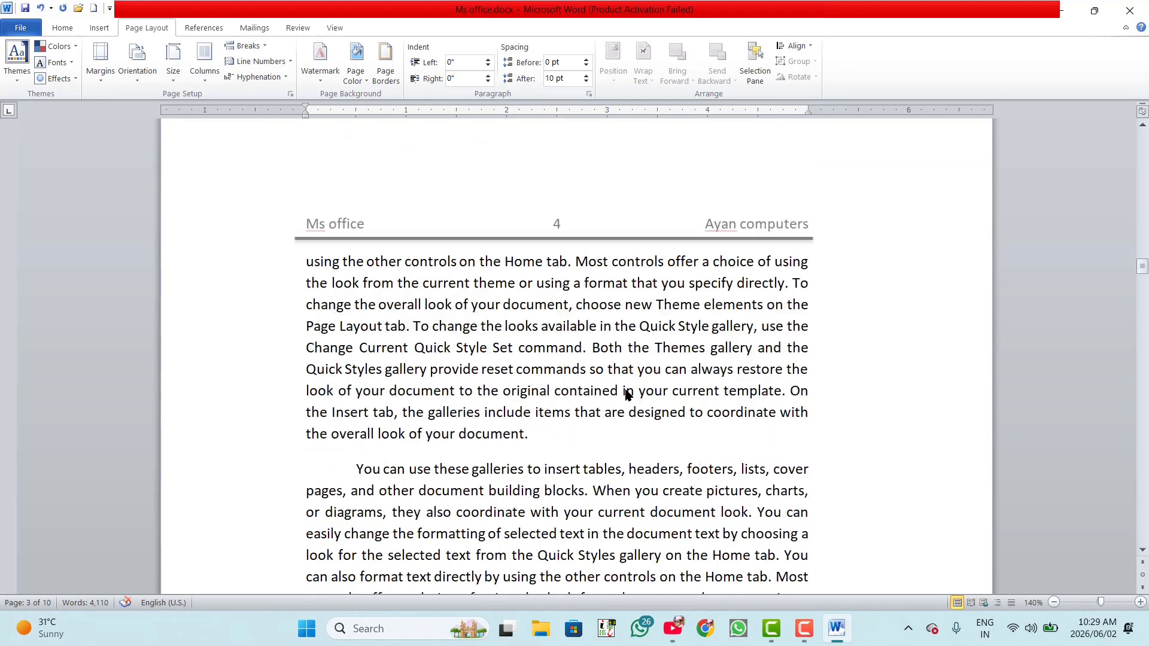
scroll(626, 392, down, 12)
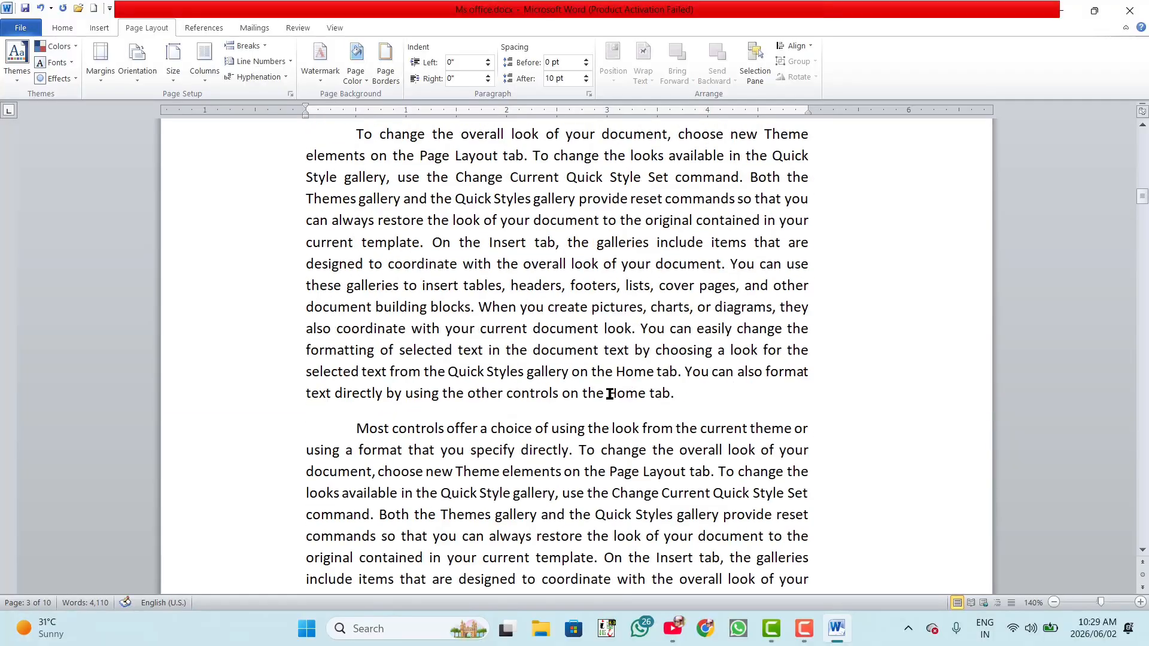
scroll(609, 394, down, 12)
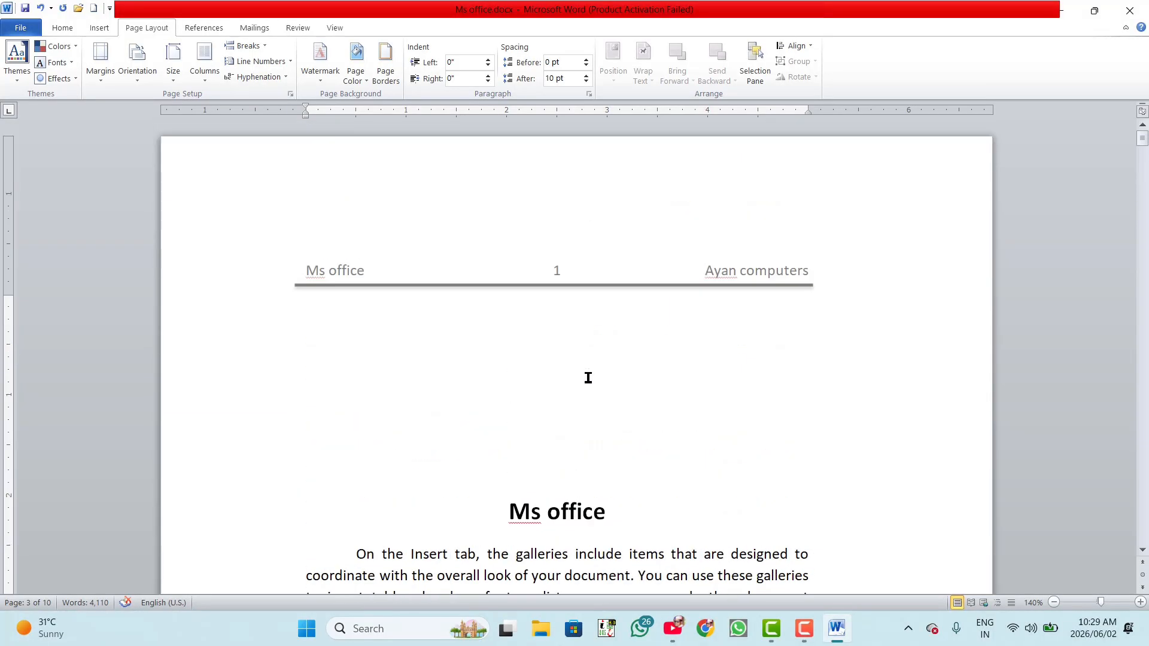
Delete the extra blank lines above the "Ms office" title.
click(473, 524)
key(BackSpace)
key(BackSpace)
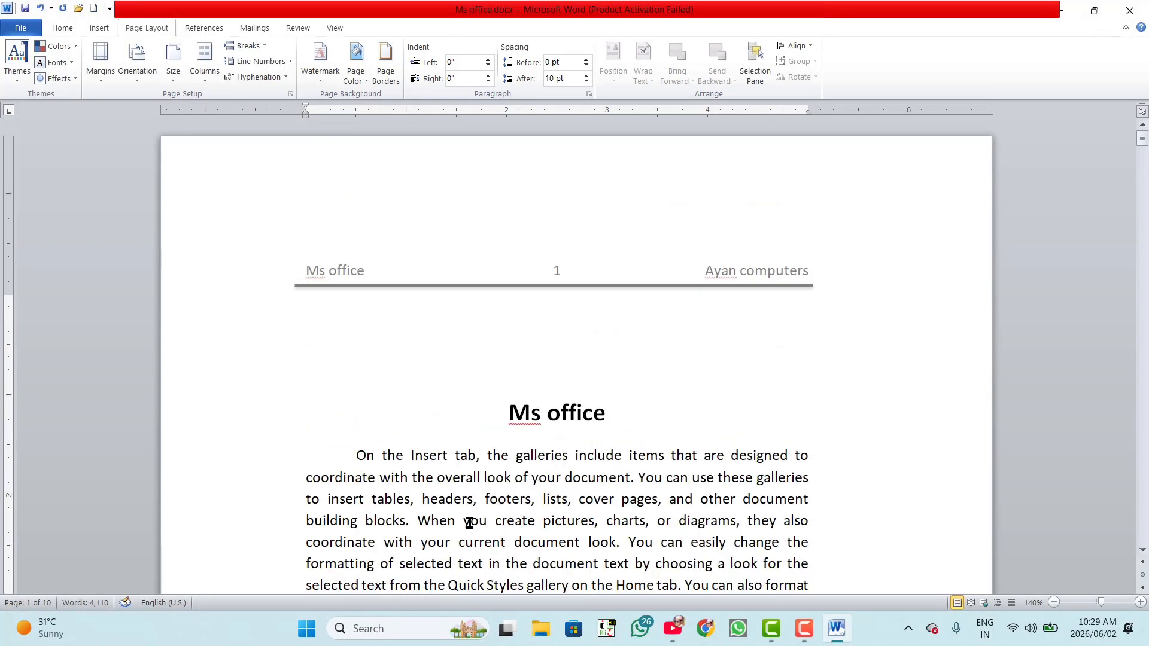
key(BackSpace)
key(BackSpace)
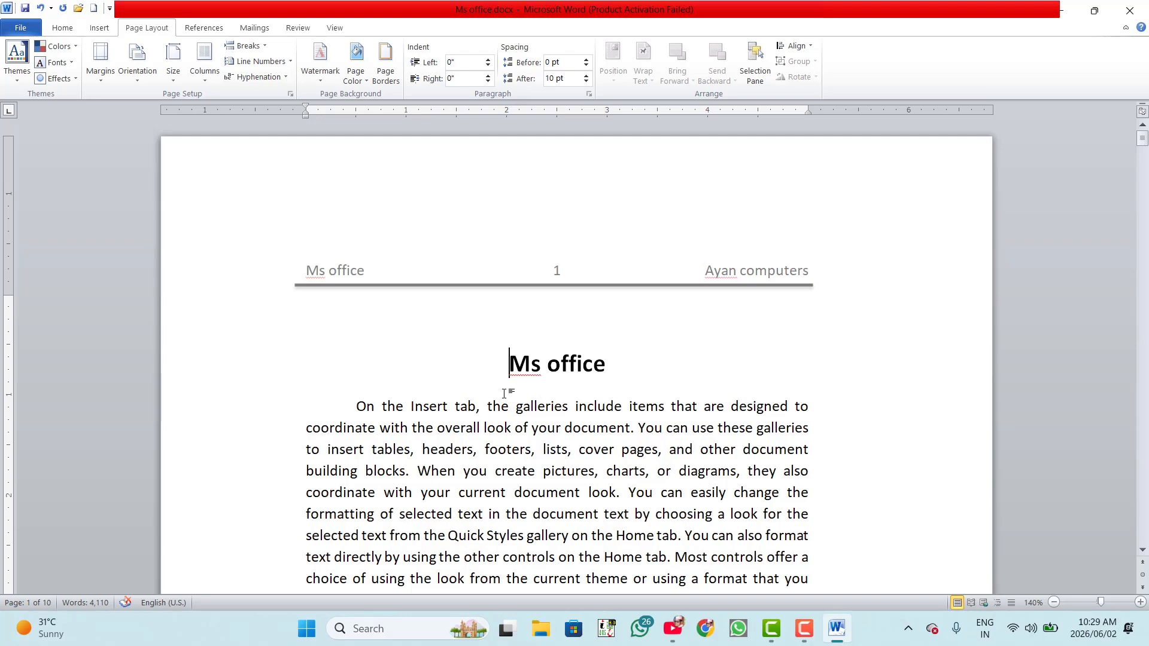
Insert a page break before the "To change the looks available" paragraph on page 1 so it starts on page 2.
scroll(536, 385, down, 8)
scroll(536, 385, down, 4)
scroll(535, 382, up, 11)
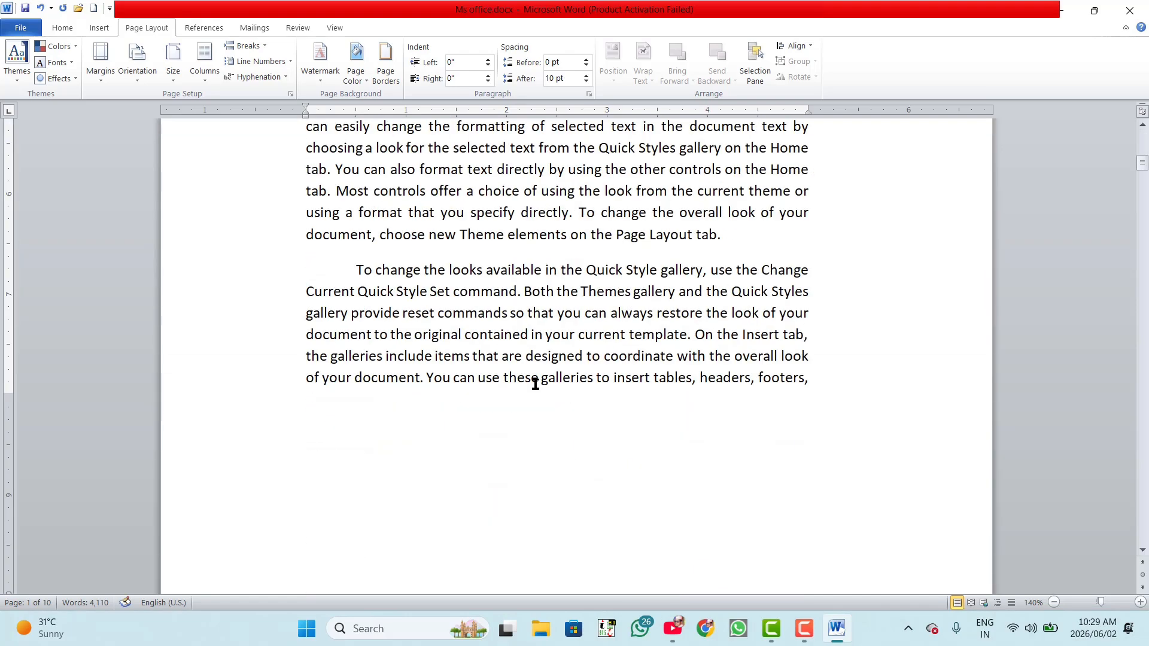
scroll(549, 386, down, 10)
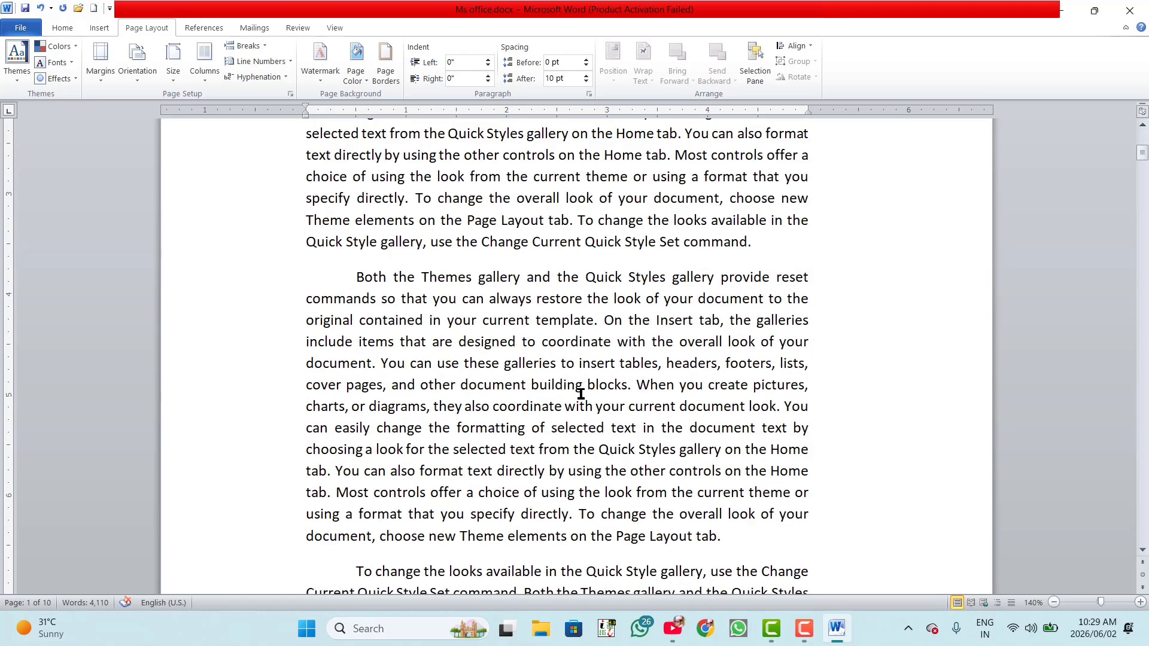
click(355, 320)
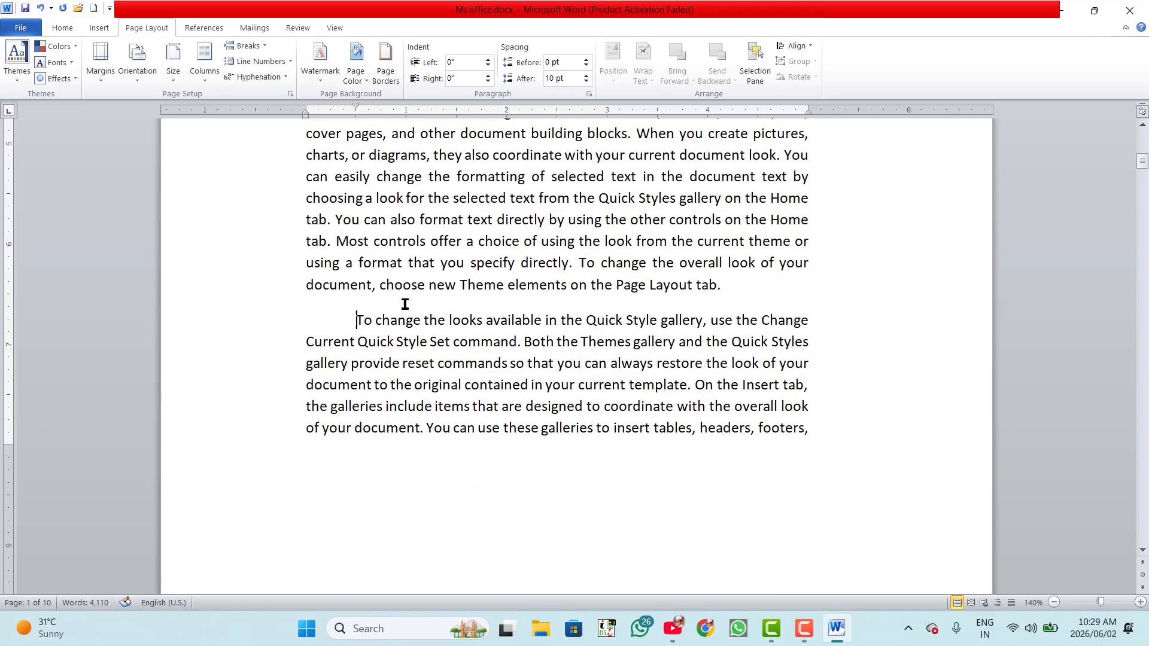
shift+click(808, 429)
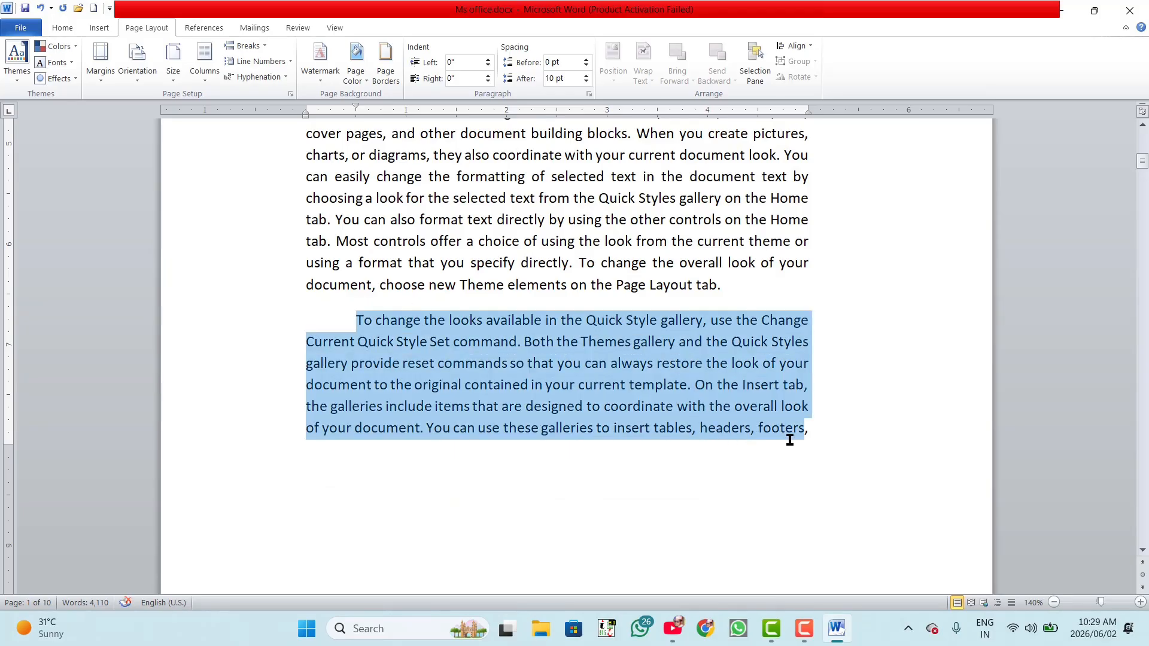
click(353, 322)
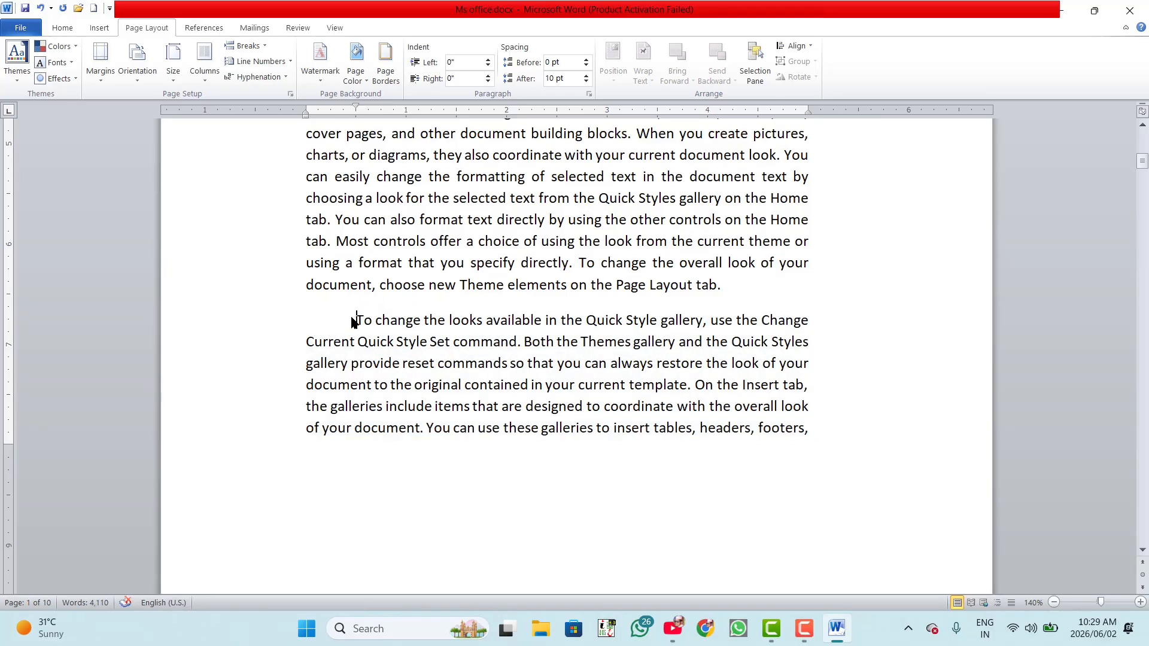
scroll(402, 352, down, 5)
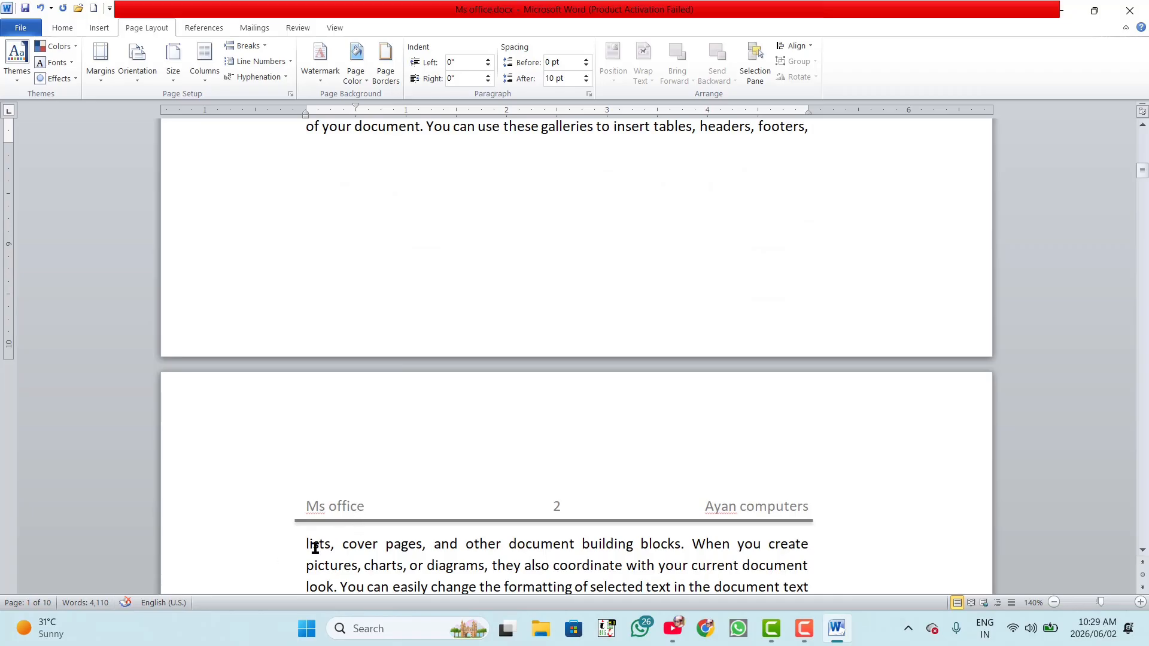
scroll(562, 254, up, 4)
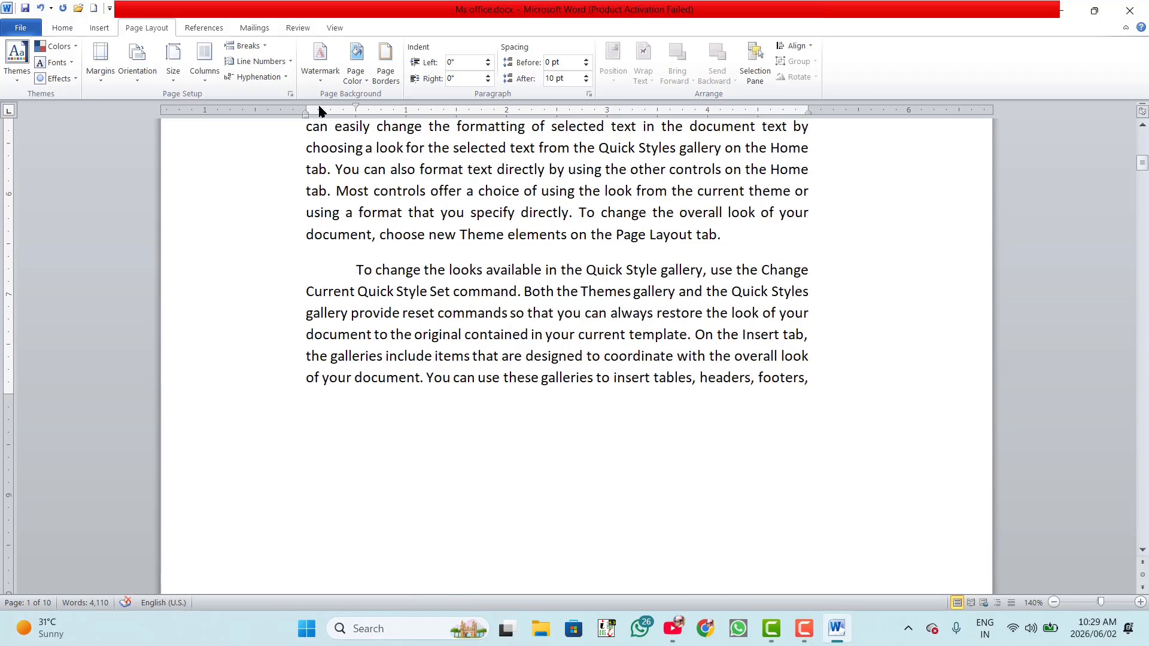
click(263, 46)
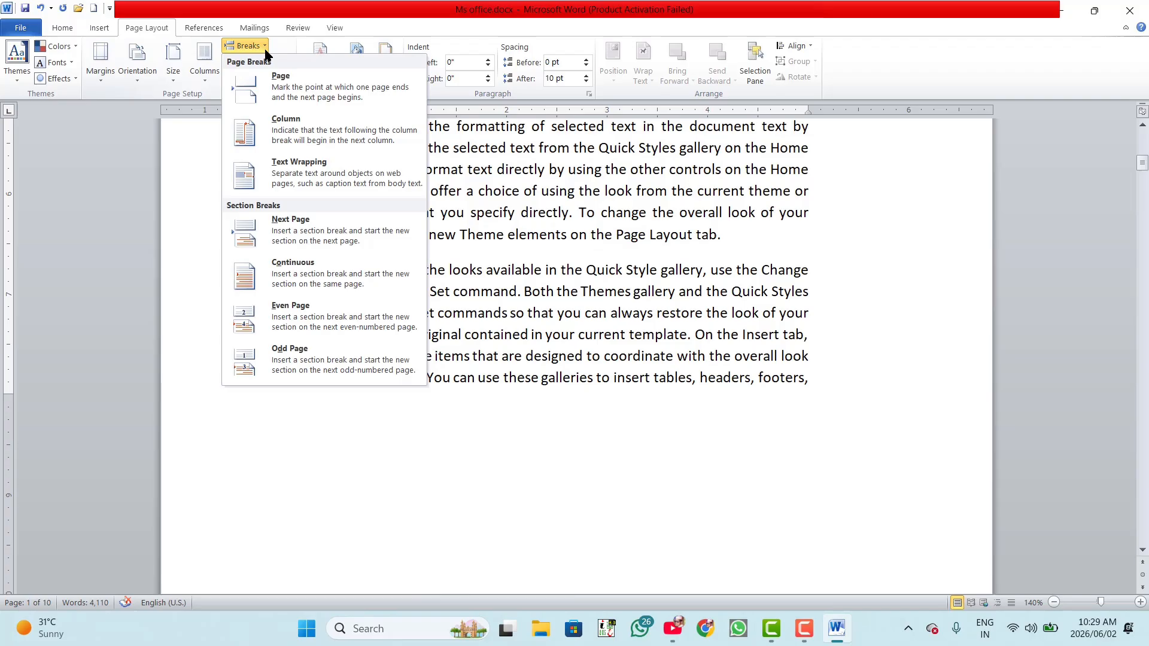
click(277, 88)
scroll(429, 347, up, 5)
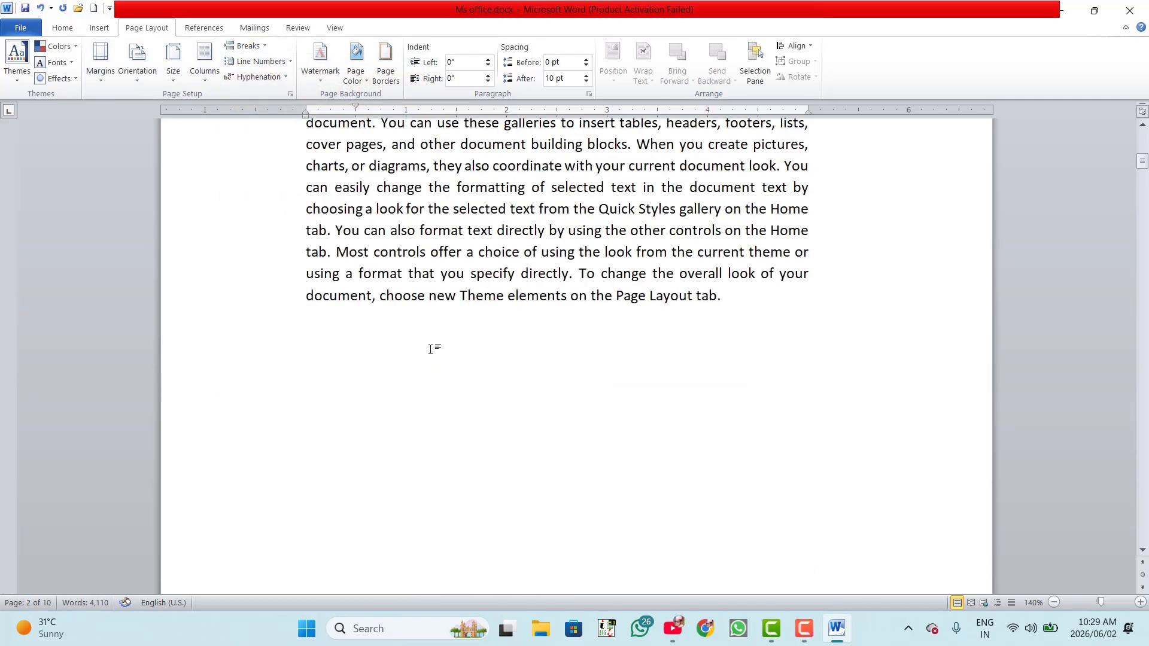
Examine the blank space left at the end of page 1 and the text starting page 2 after the page break.
scroll(431, 349, up, 5)
scroll(756, 358, down, 6)
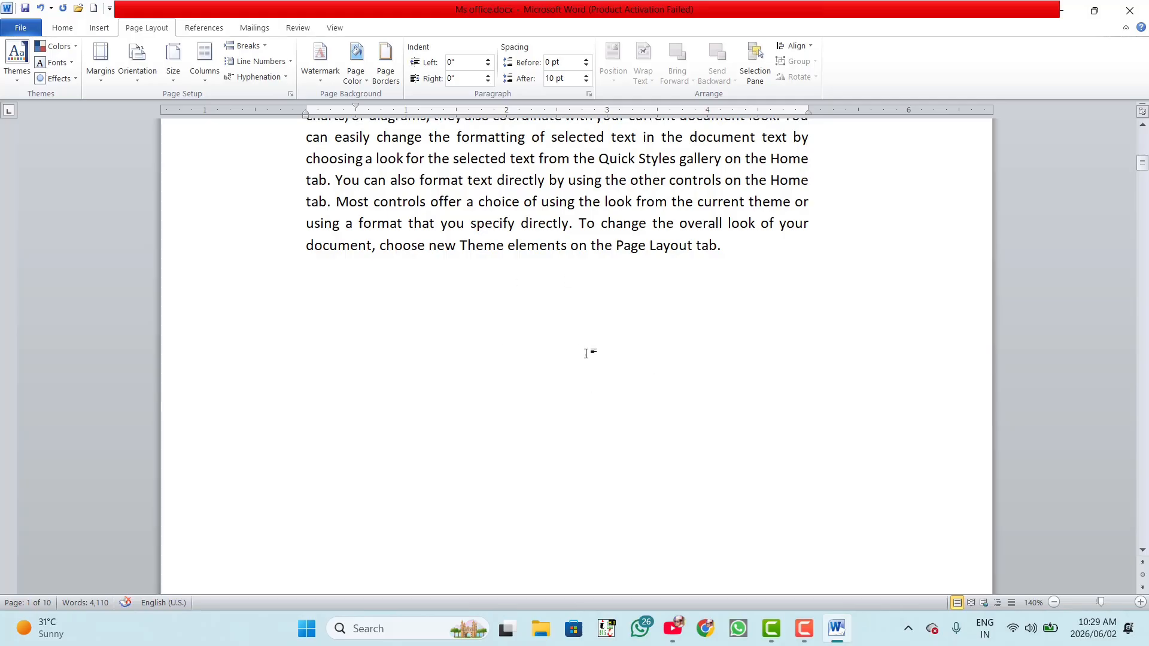
scroll(586, 353, down, 4)
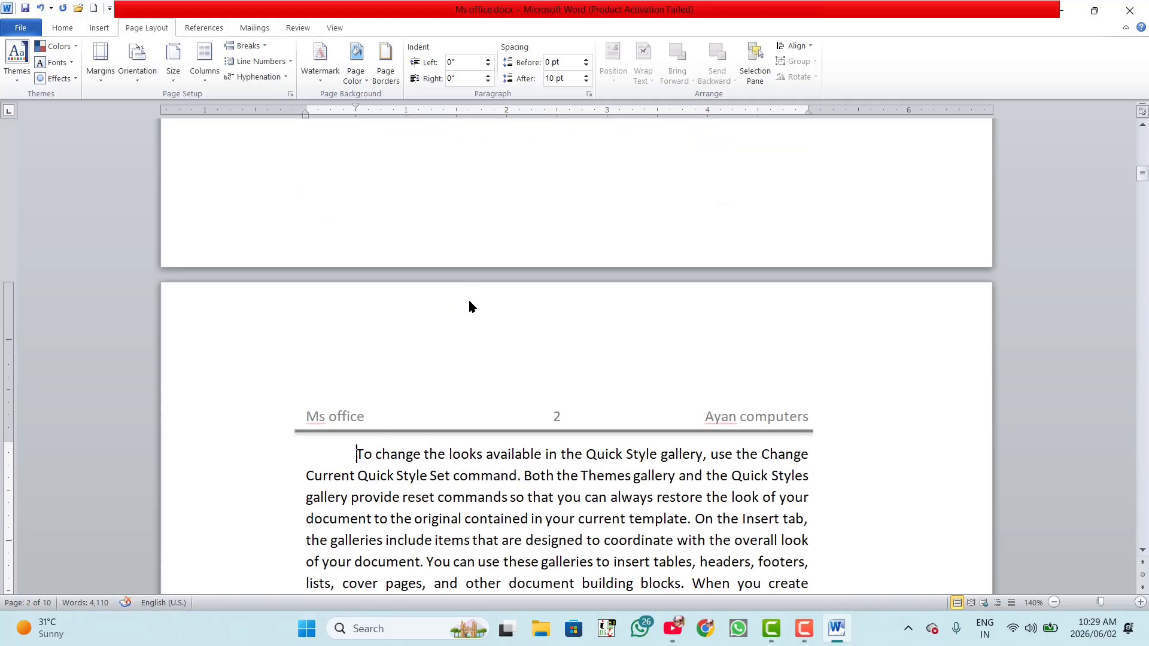
scroll(468, 303, up, 5)
scroll(461, 359, down, 4)
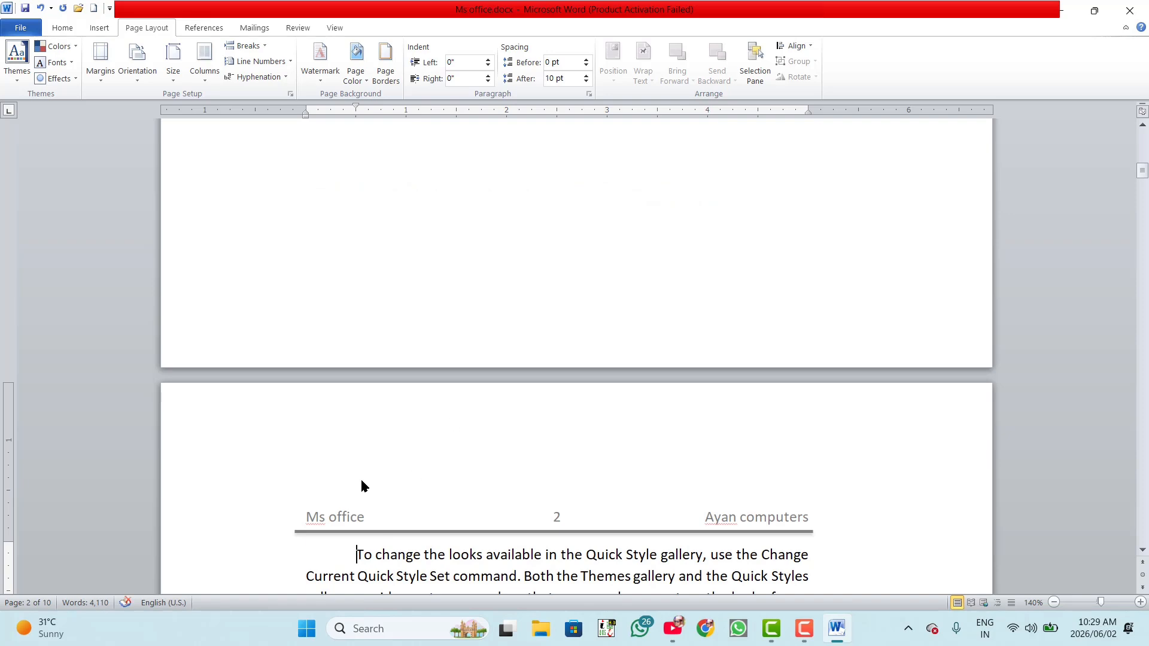
scroll(362, 485, down, 2)
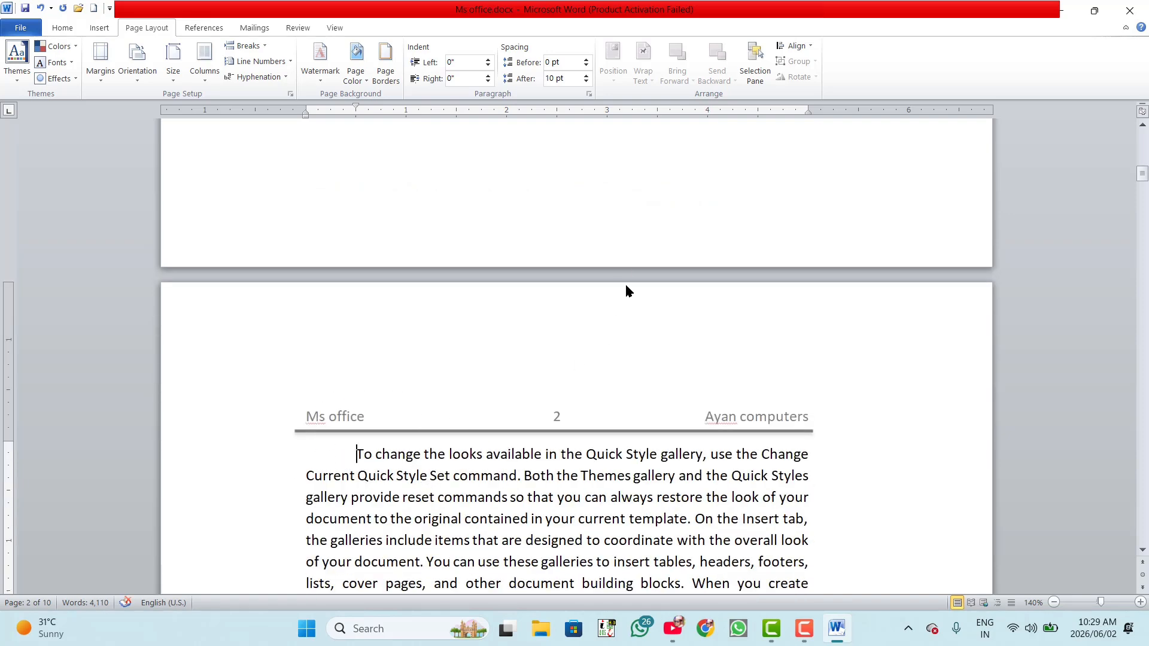
scroll(610, 235, up, 5)
scroll(611, 237, up, 2)
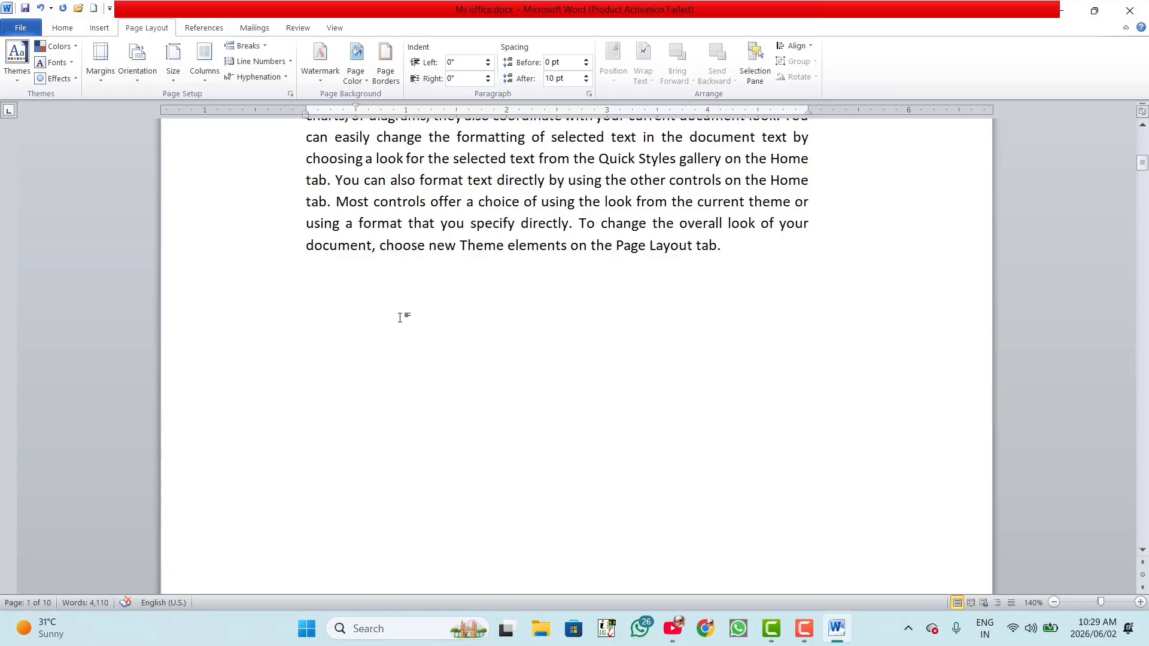
Remove the page break and the leftover blank line before the "To change the looks available" paragraph.
key(Tab)
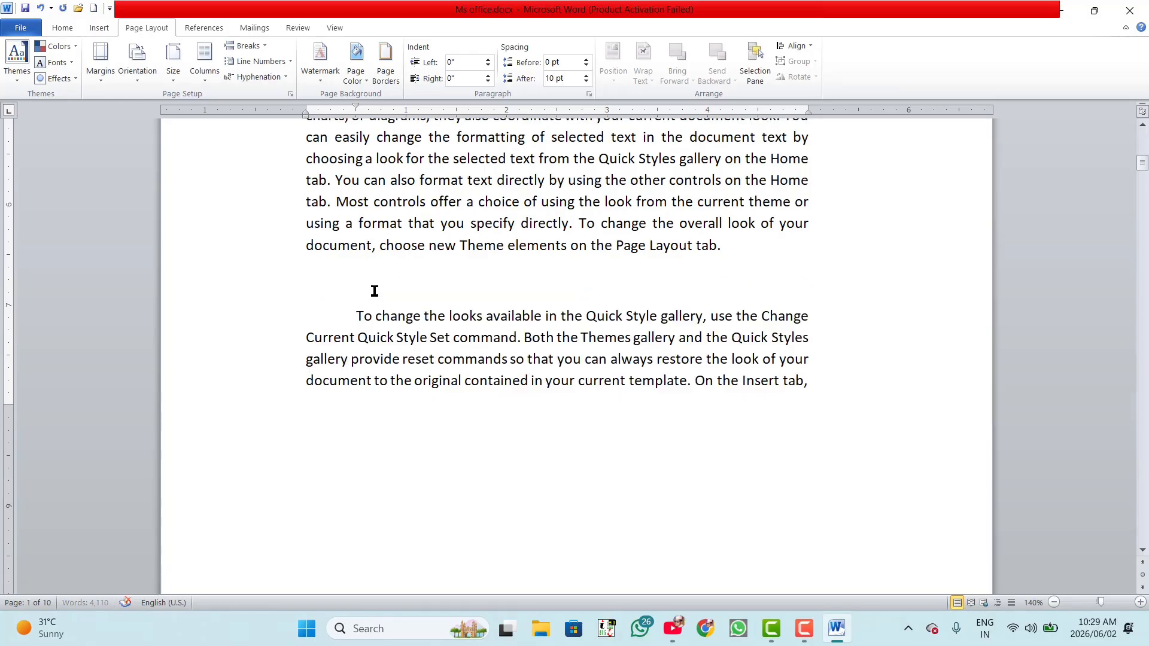
scroll(500, 413, down, 6)
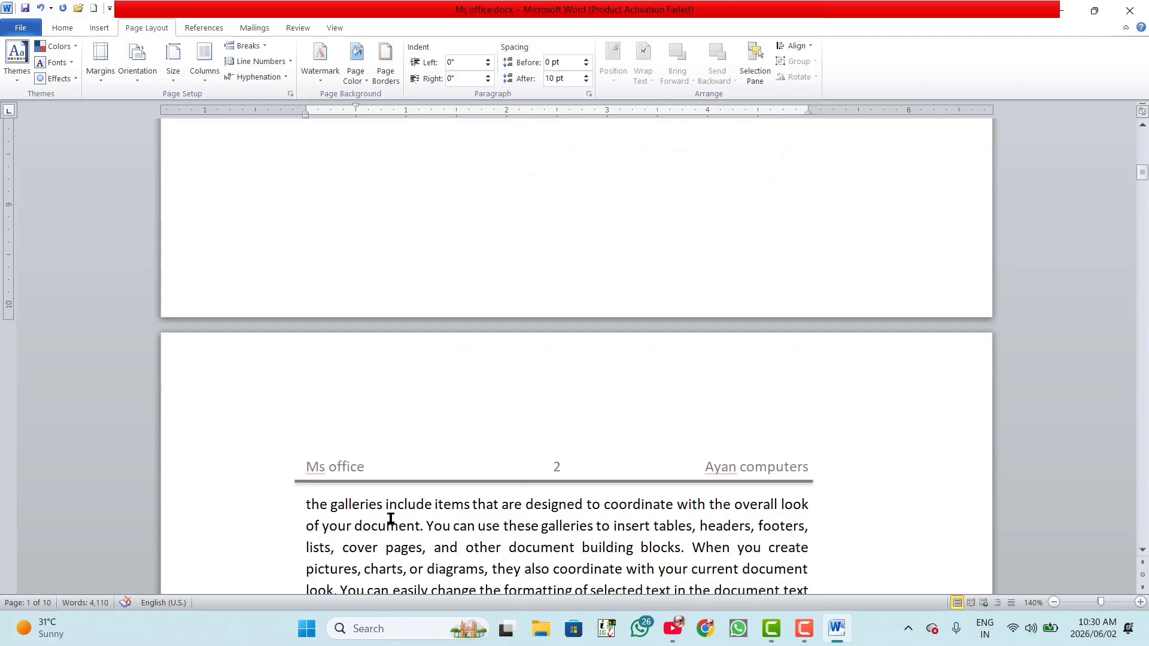
scroll(465, 510, down, 2)
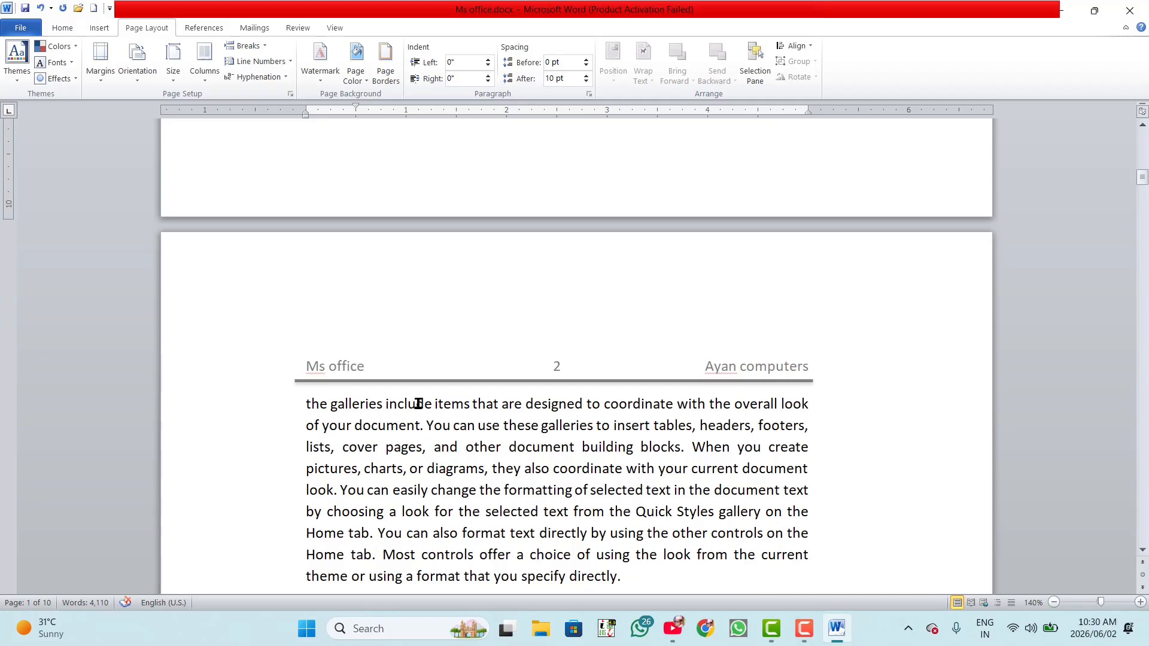
scroll(407, 413, up, 6)
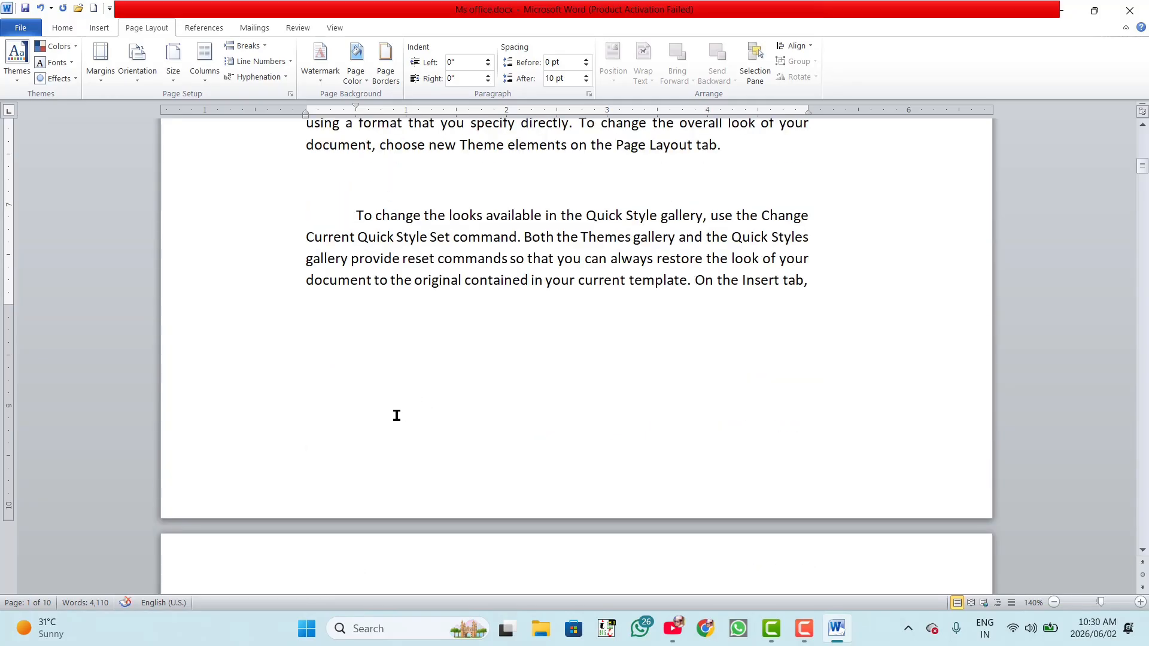
key(BackSpace)
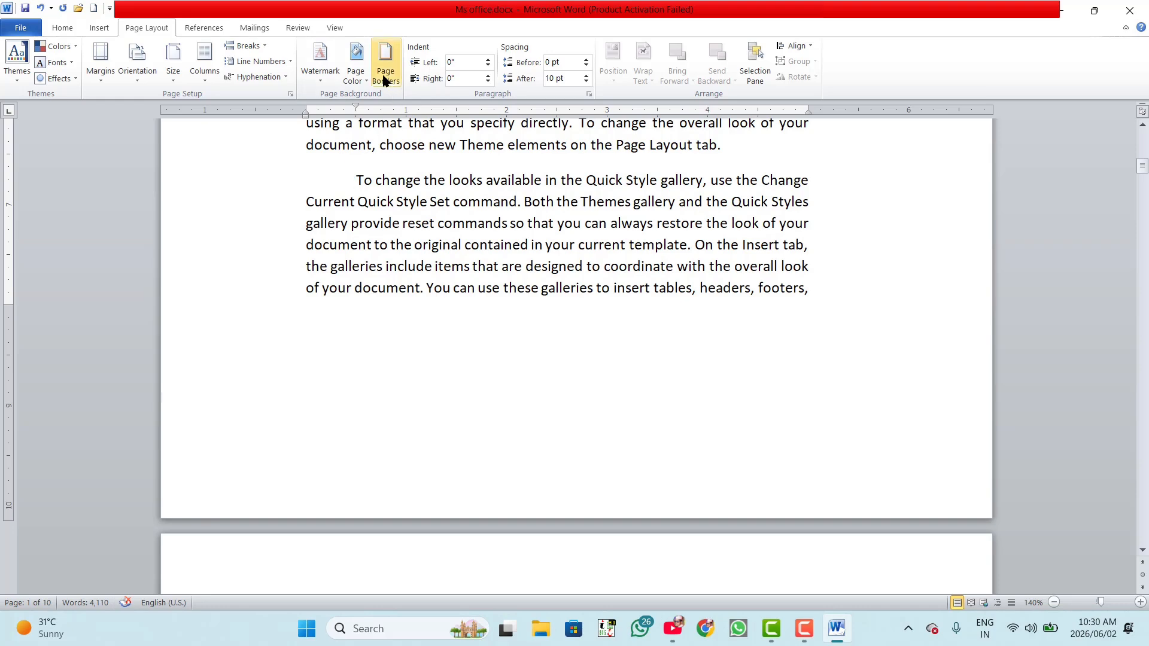
Review the available break types and how the paragraph text flows from page 1 to page 2.
click(253, 46)
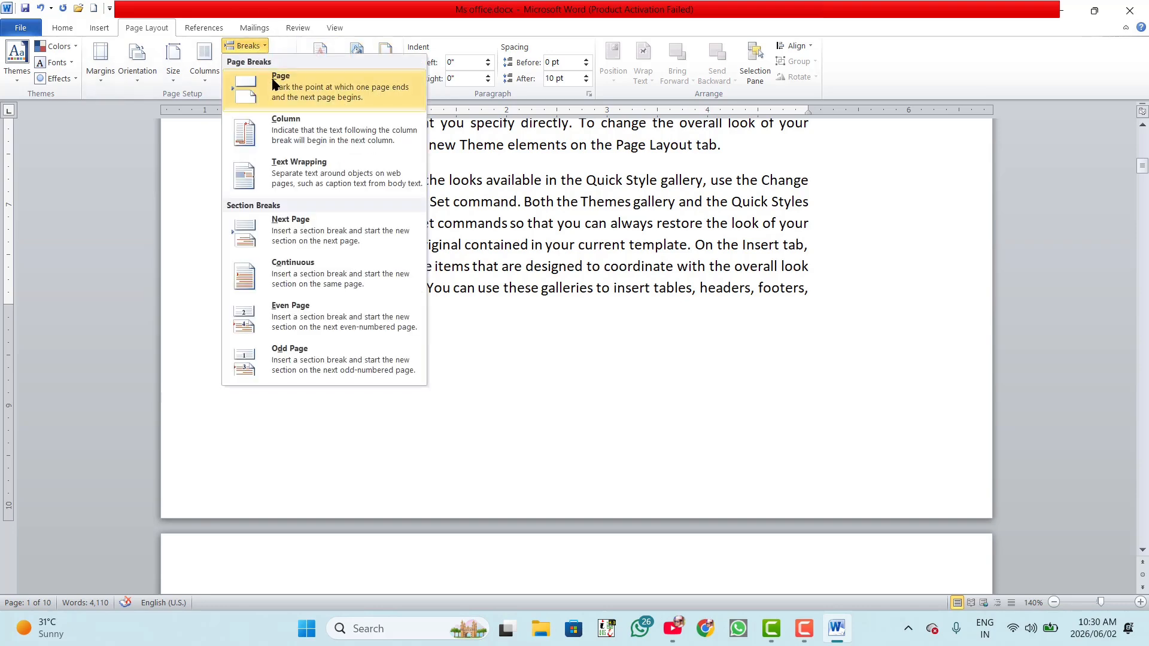
click(472, 274)
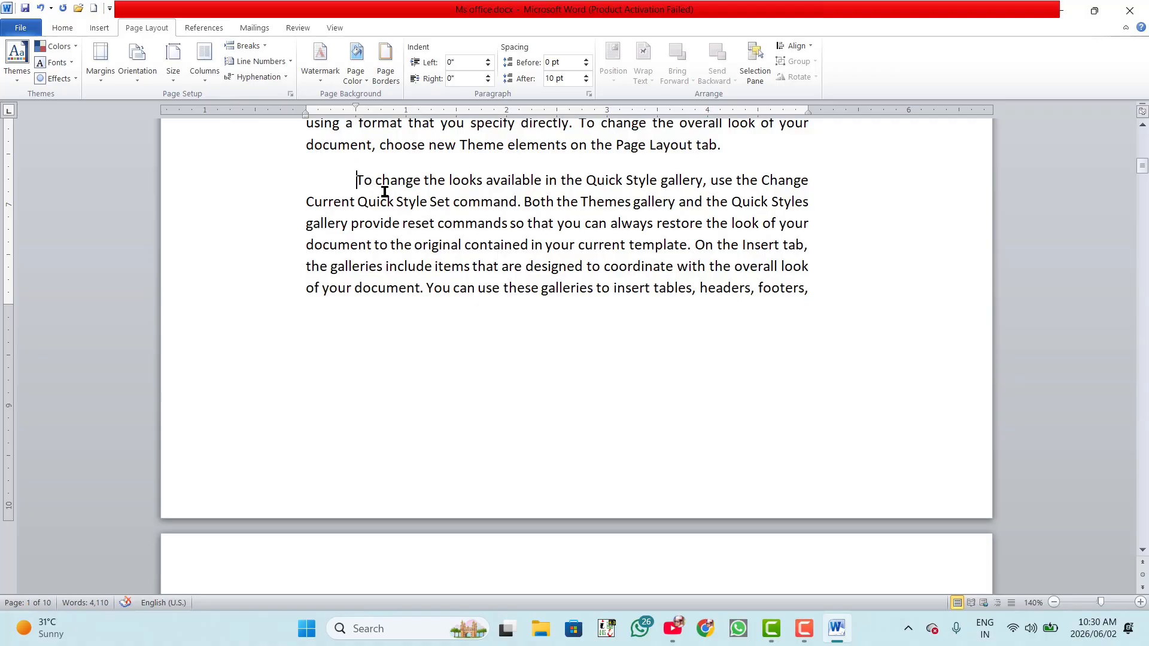
scroll(668, 340, down, 5)
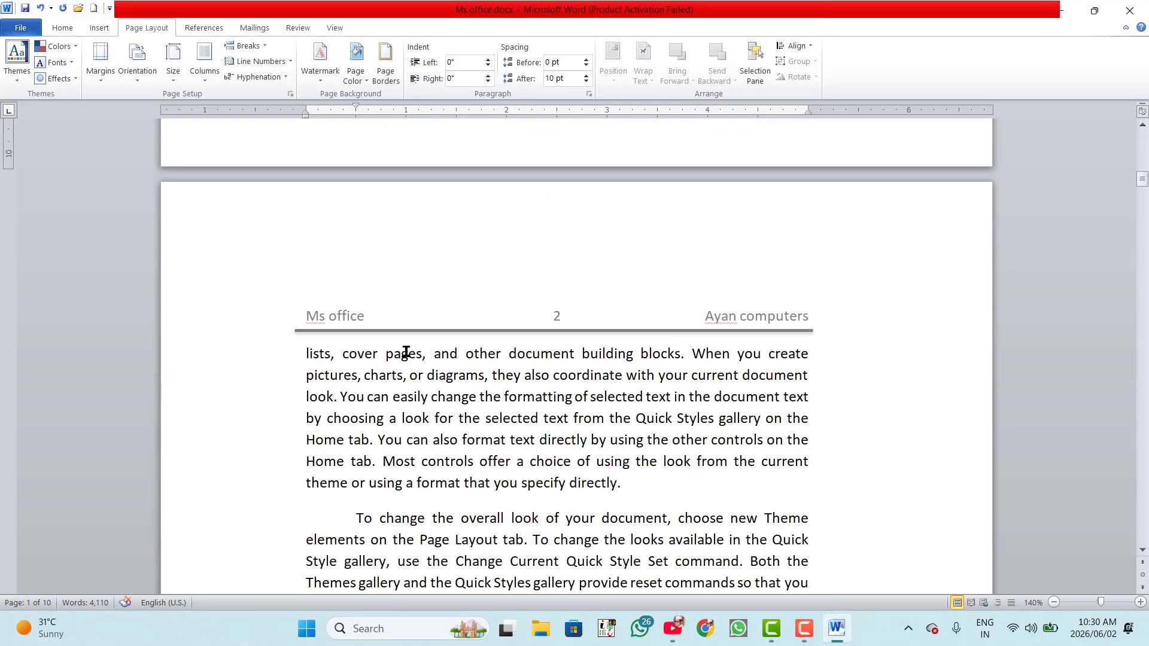
scroll(634, 279, up, 4)
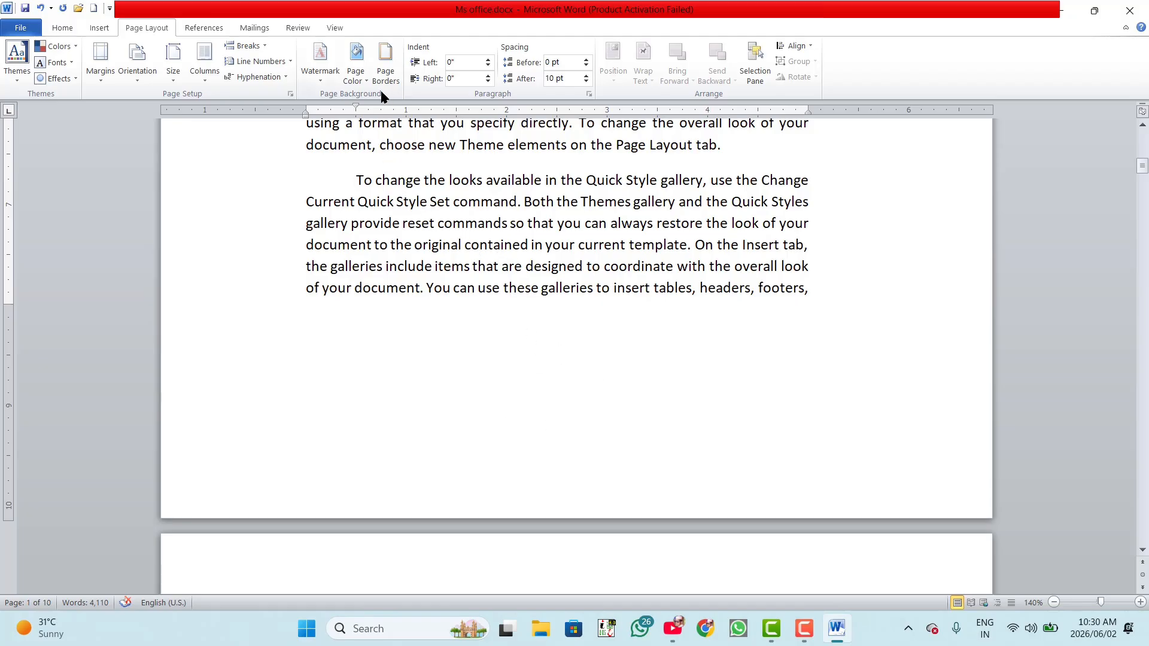
Try removing the first-line indent of the "To change the looks available" paragraph, and undo the removal.
scroll(350, 191, up, 2)
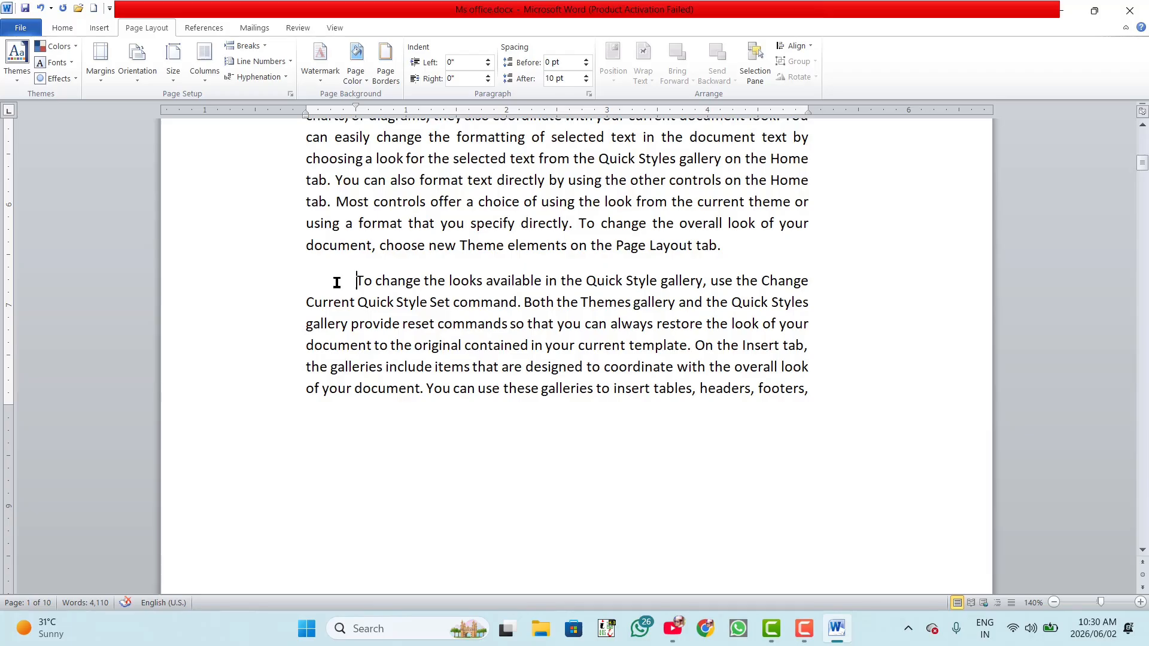
key(BackSpace)
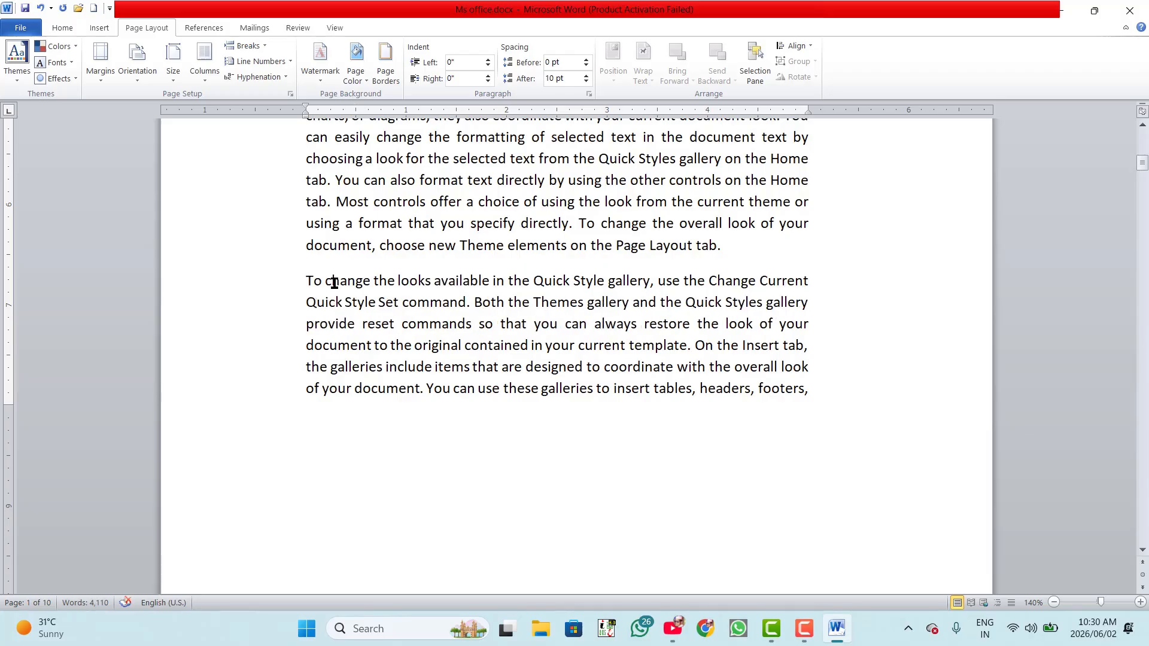
key(ctrl+z)
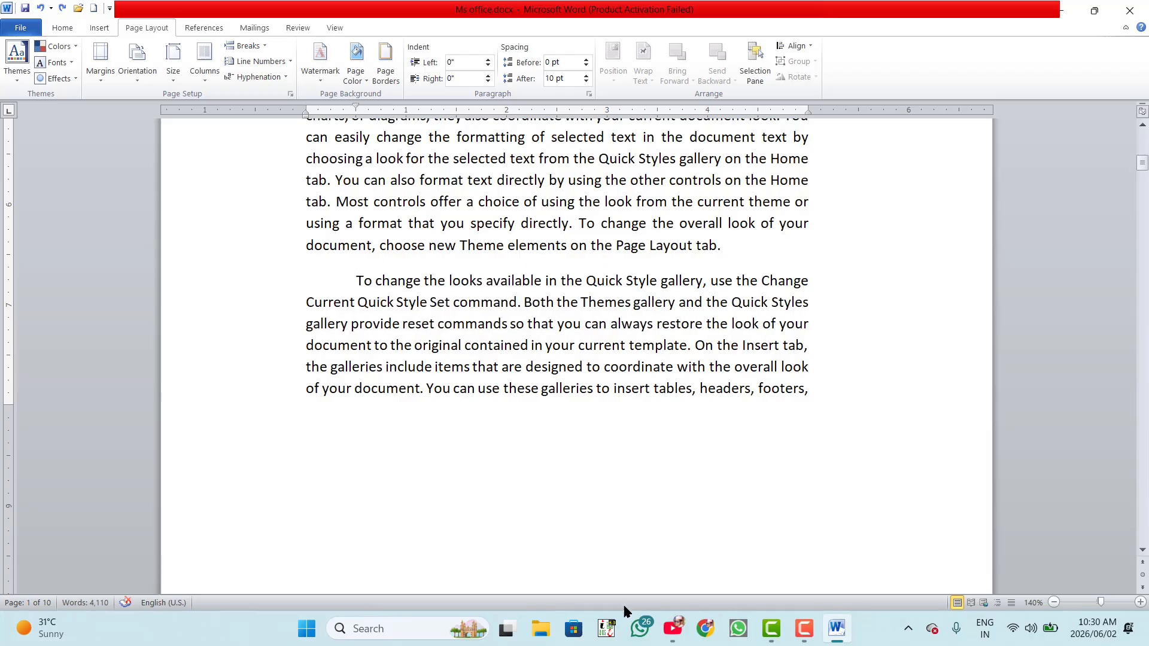
Return to the beginning of the document and review the list of page and section break types.
scroll(636, 344, up, 5)
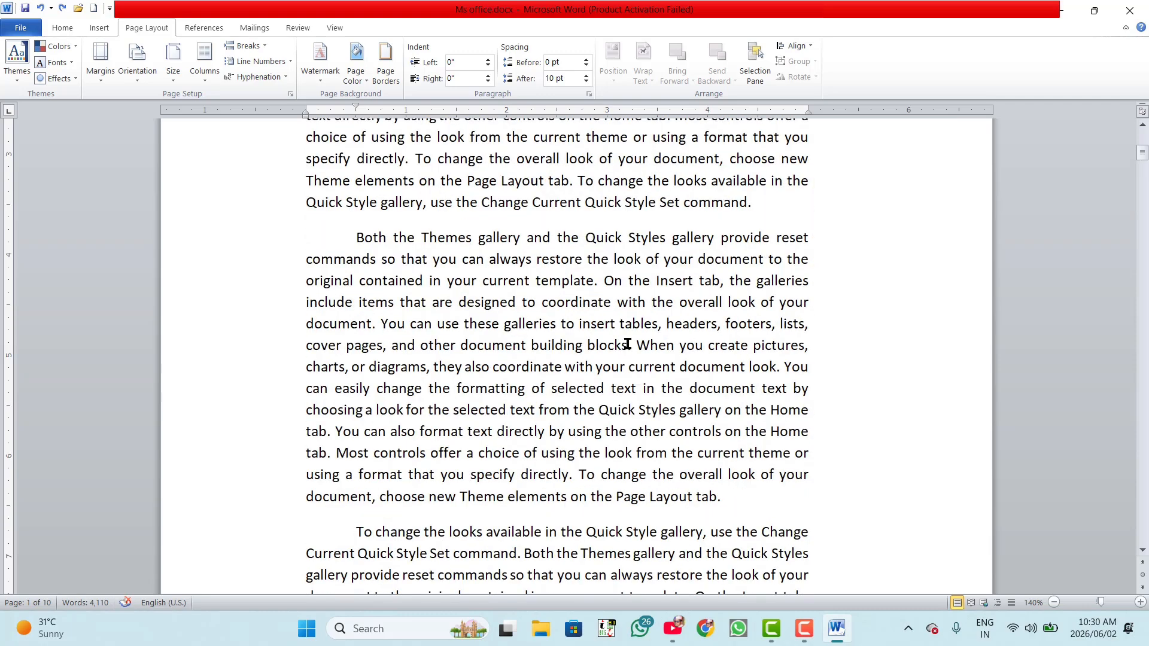
key(ctrl+Home)
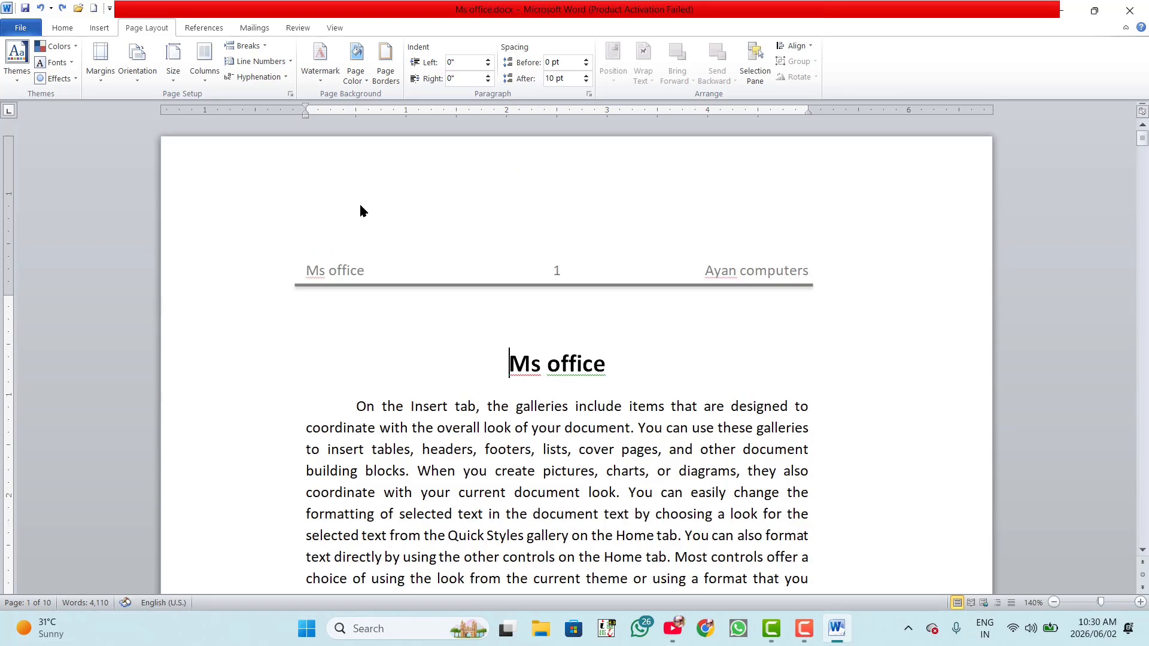
click(262, 47)
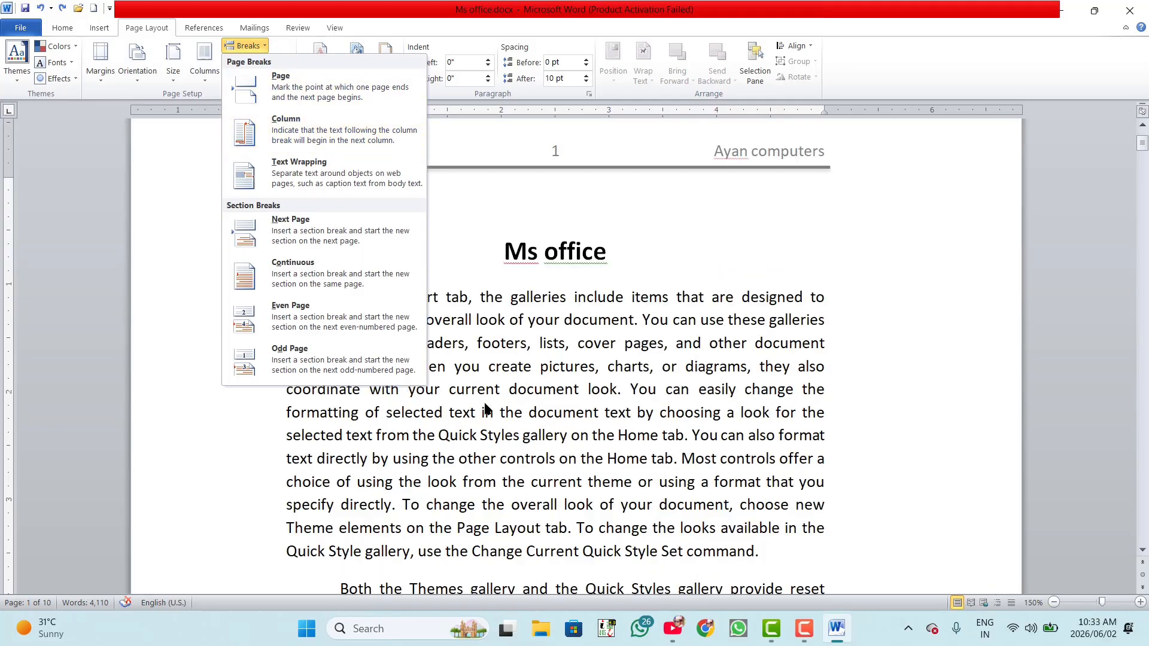
click(487, 395)
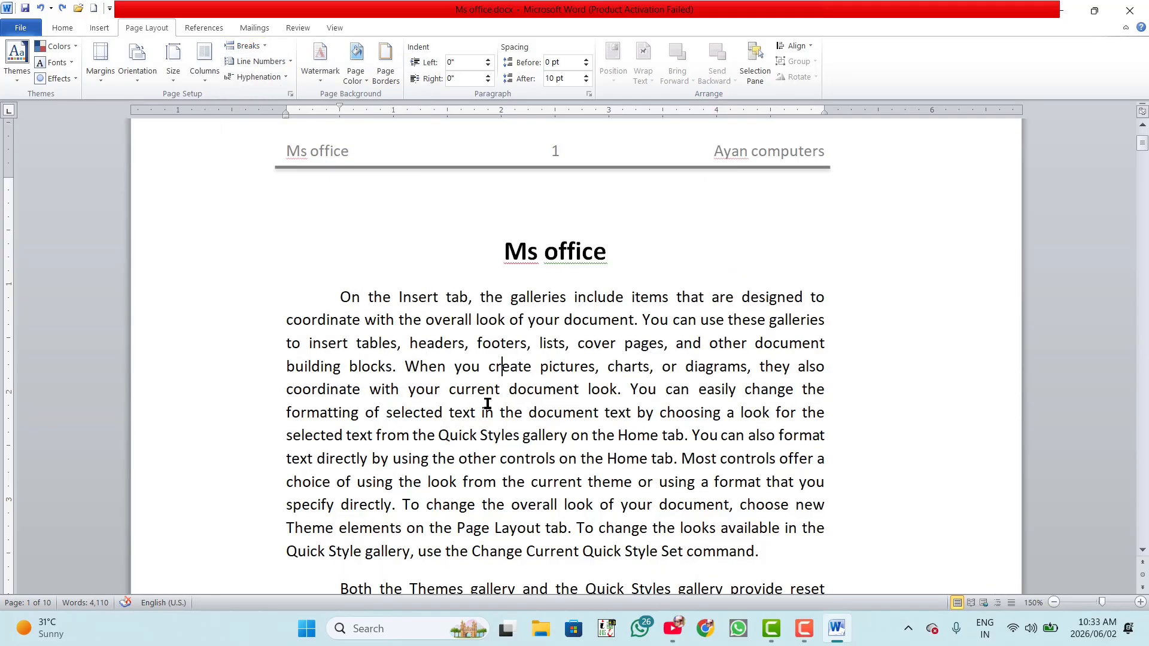
Delete the blank line above the "To change the looks available" paragraph and restore its first-line indent.
scroll(488, 400, down, 7)
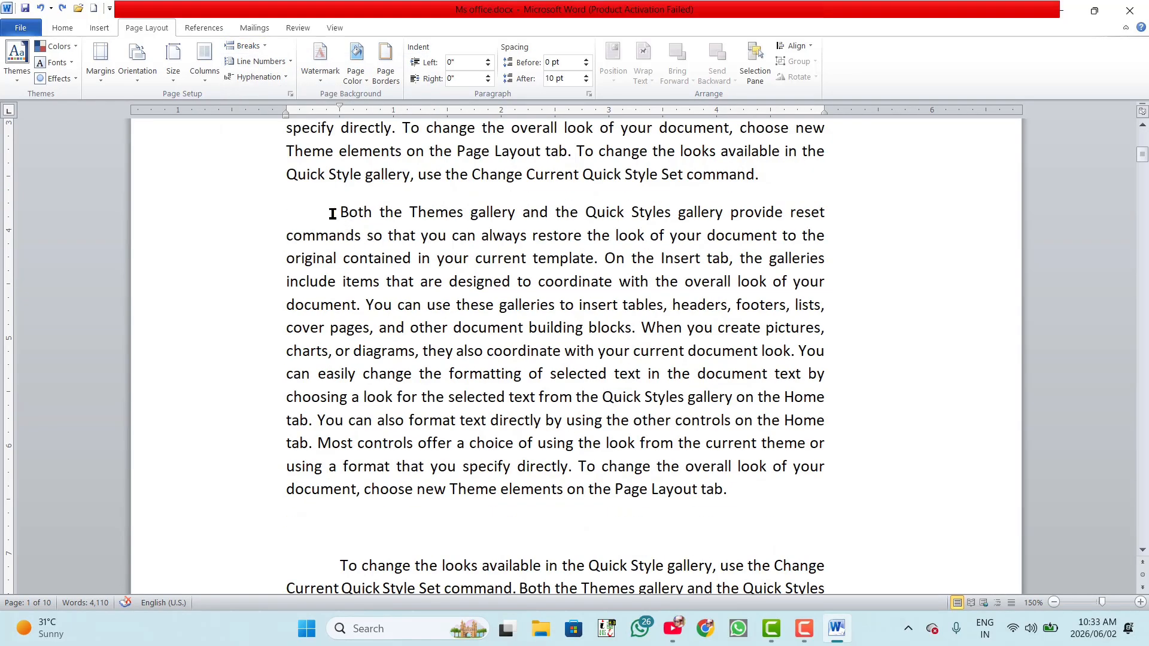
drag(332, 214, 589, 377)
click(333, 563)
key(BackSpace)
key(BackSpace)
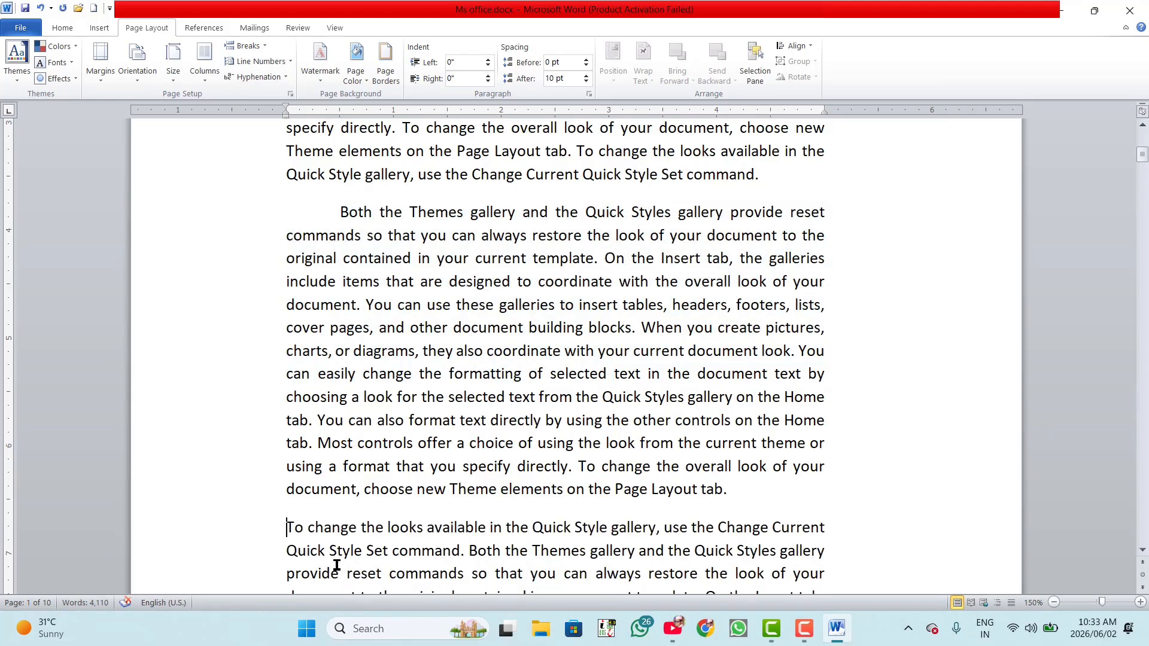
key(Tab)
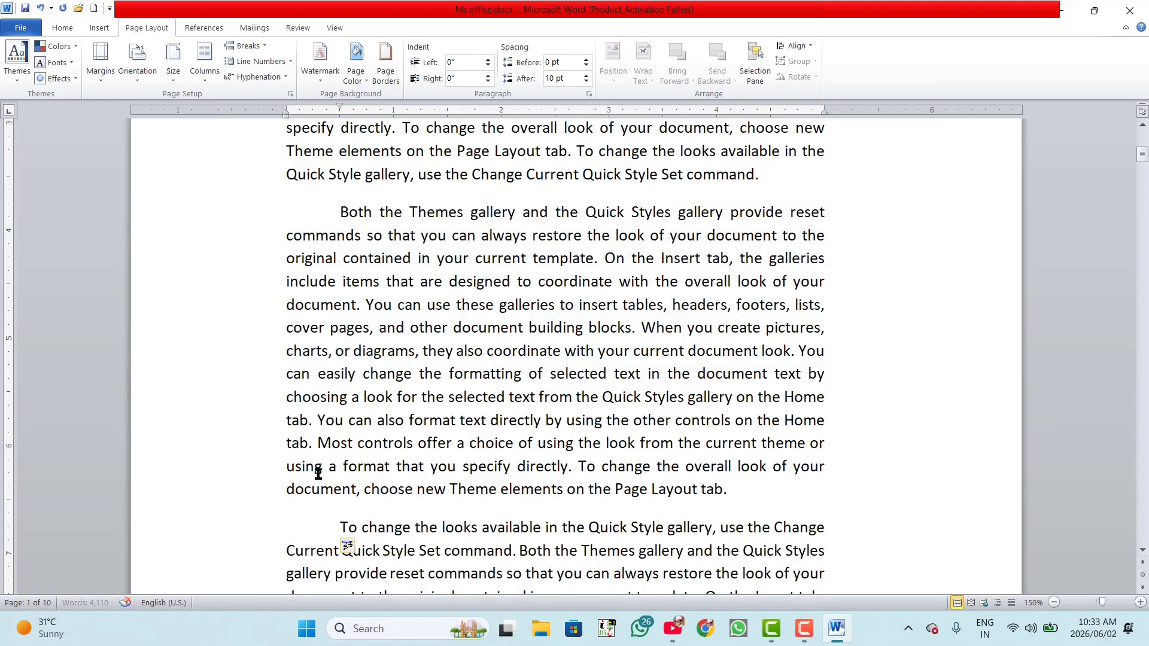
Lay out the "Both the Themes gallery" paragraph on page 1 in two columns.
drag(730, 493, 334, 211)
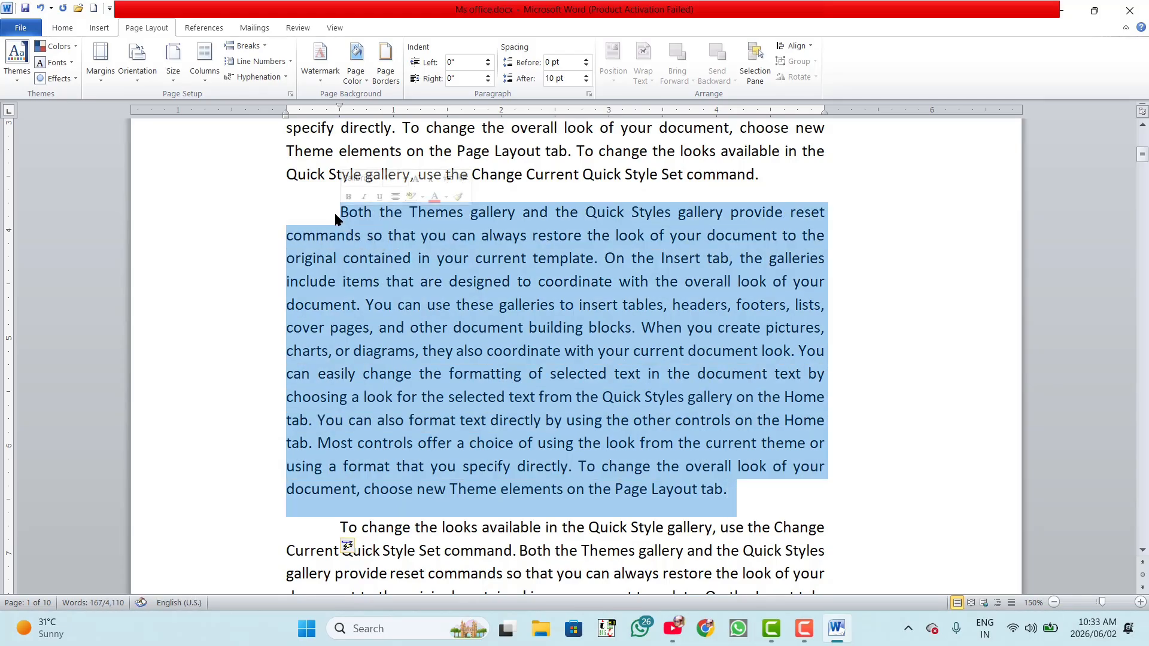
click(198, 58)
click(218, 131)
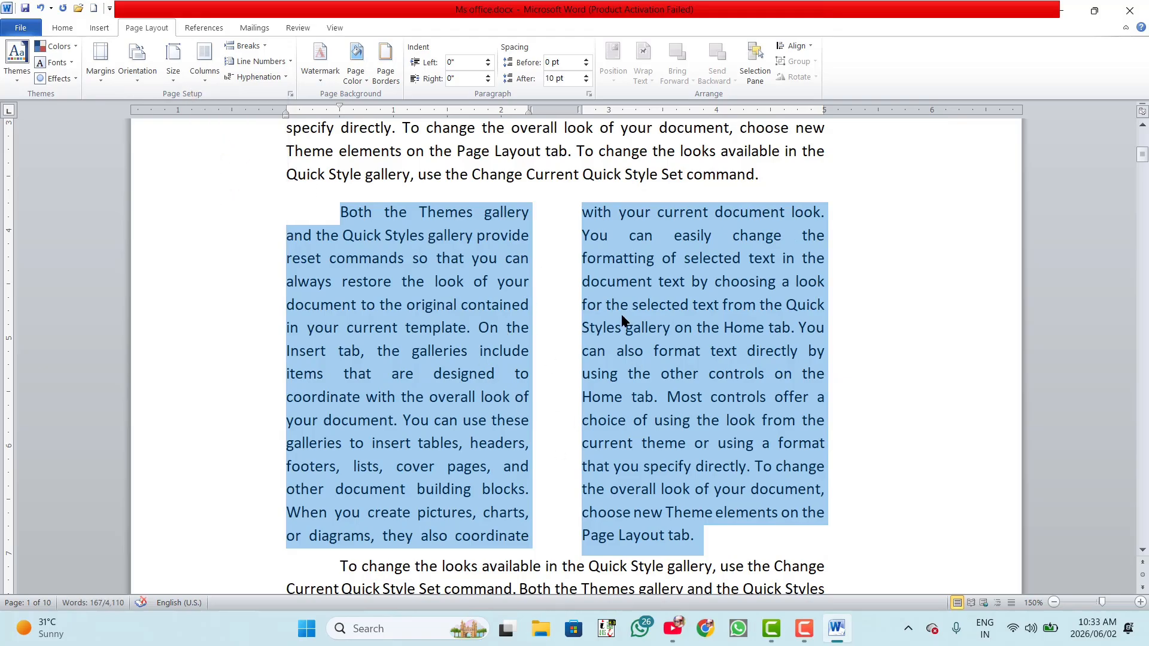
scroll(636, 317, down, 1)
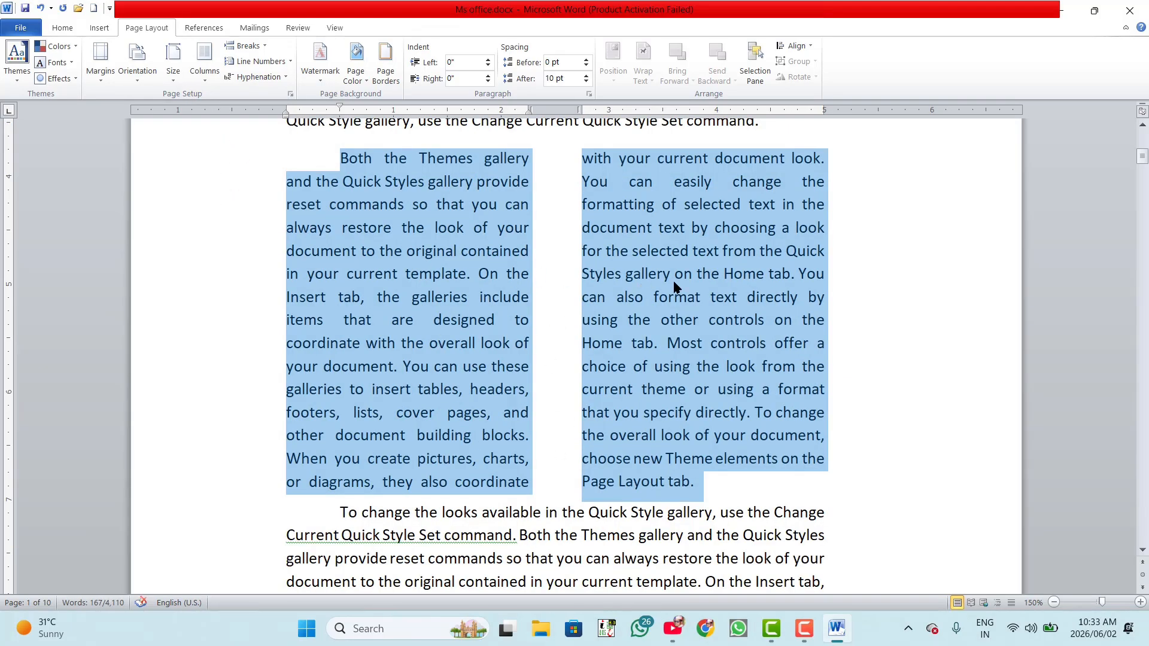
Try a column break before "they also coordinate" in the two-column paragraph, and undo it.
click(523, 463)
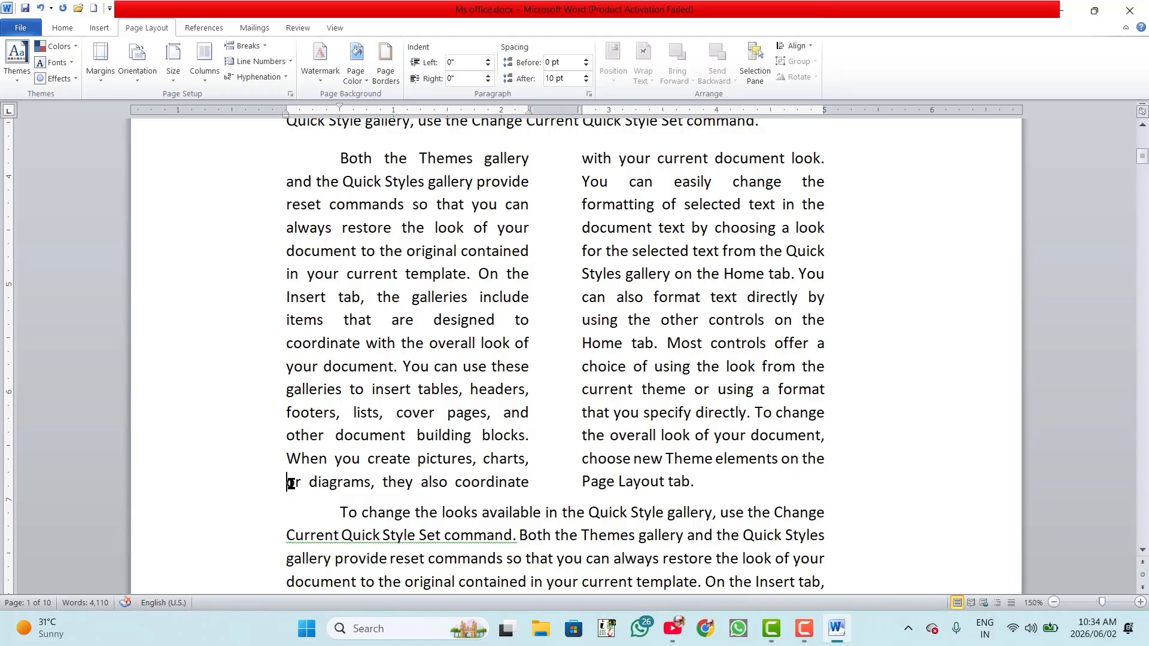
click(375, 483)
text(,)
click(264, 46)
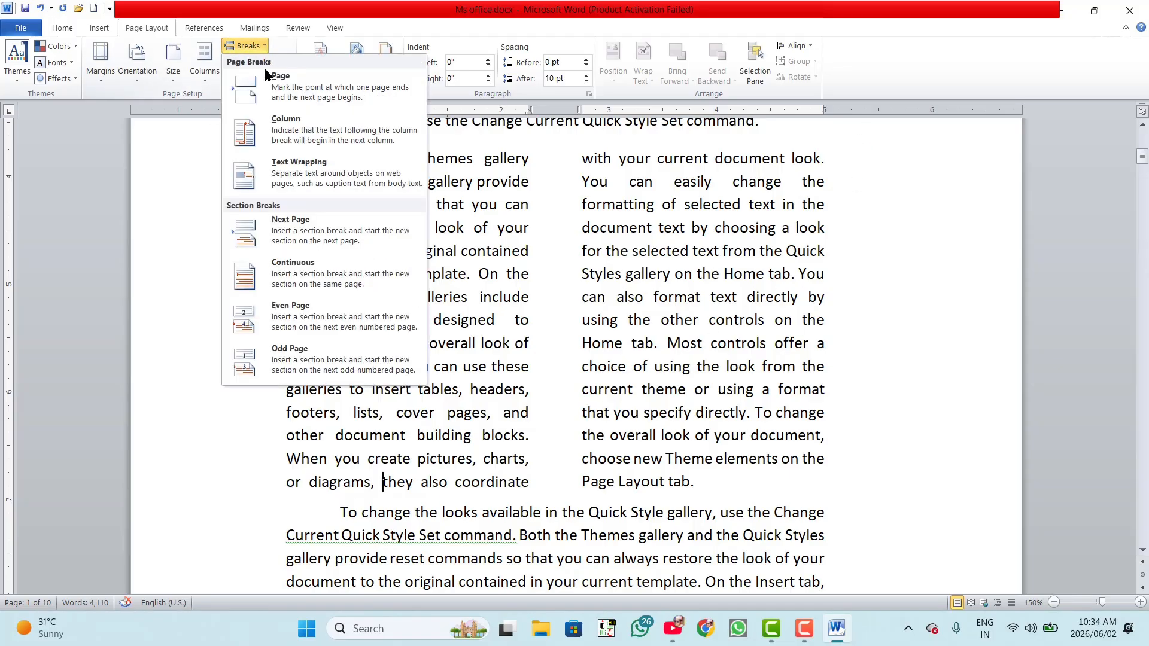
click(288, 130)
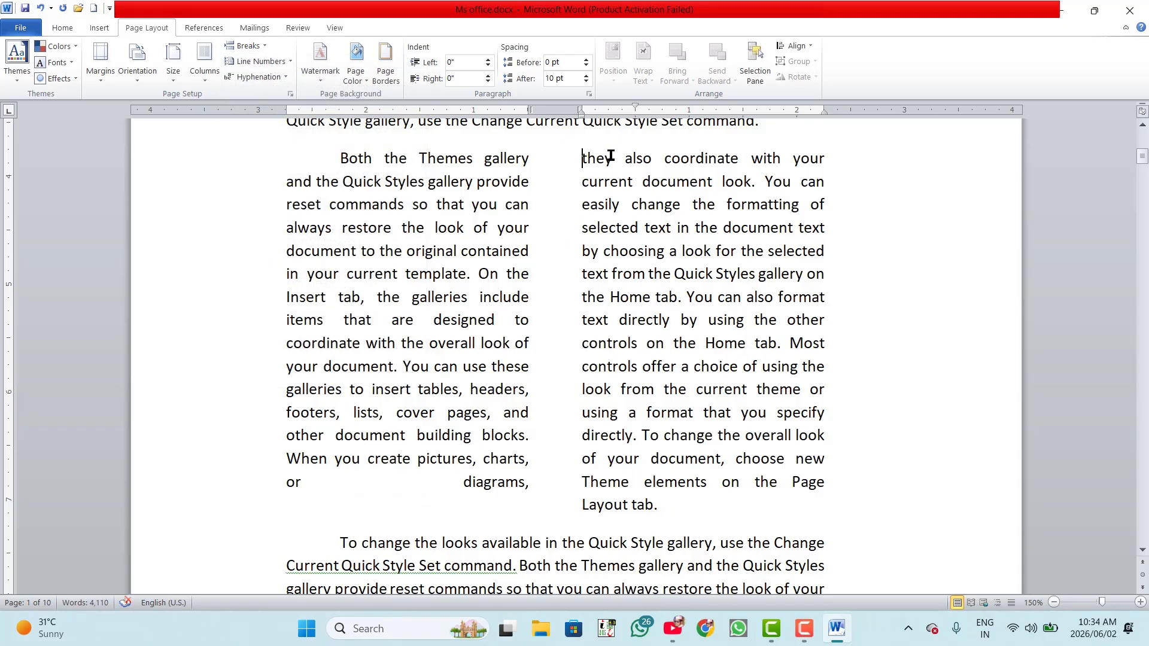
key(ctrl+z)
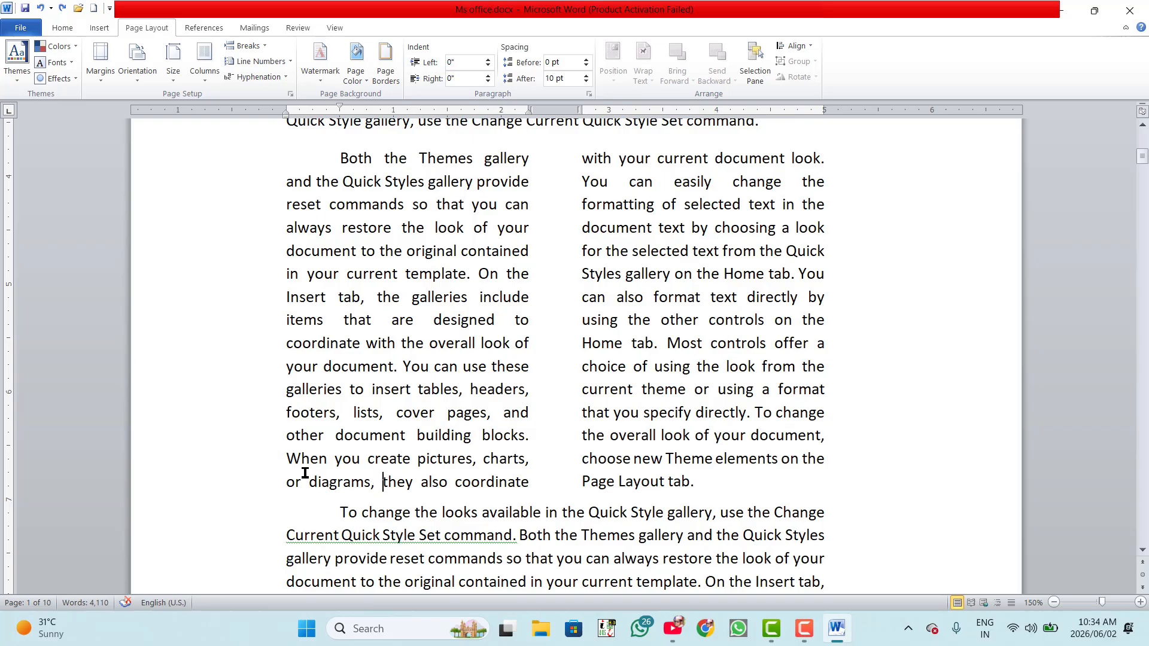
Try a column break with the first column's last two lines selected, from "When you create pictures" to "coordinate", and undo it.
drag(327, 459, 525, 479)
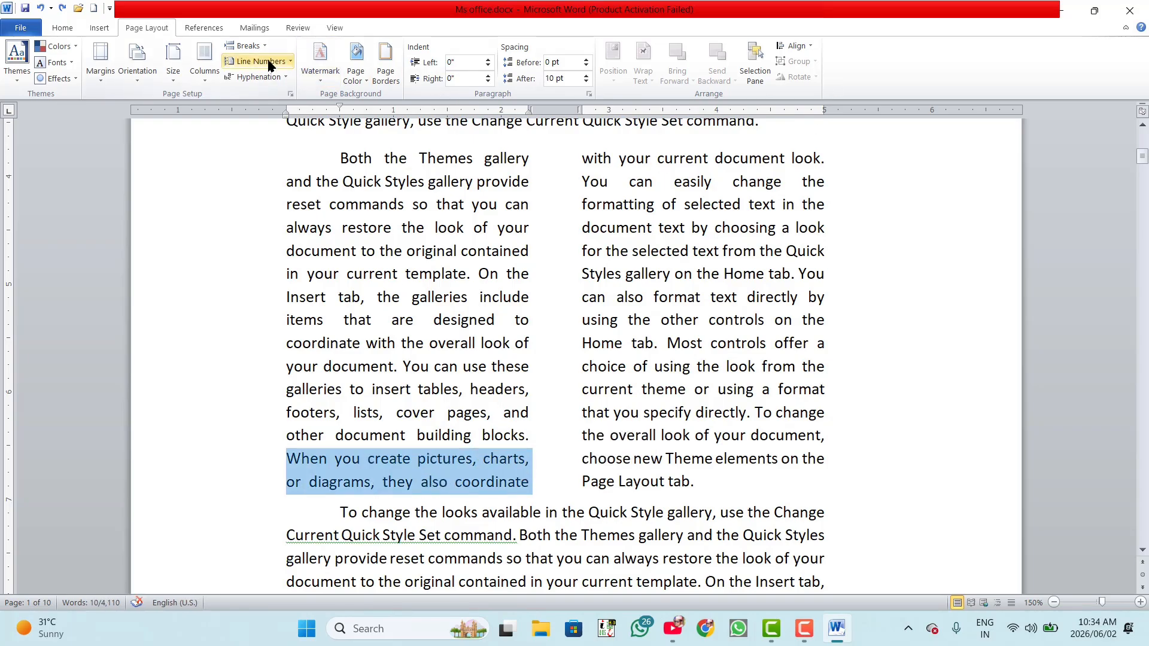
click(245, 46)
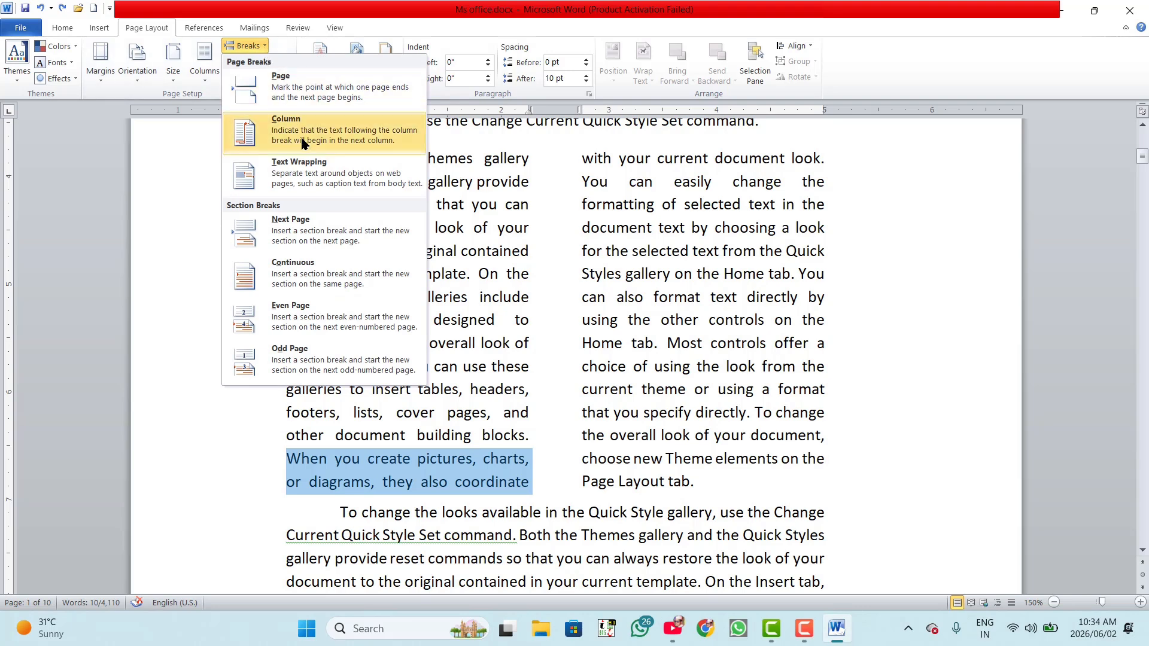
click(283, 128)
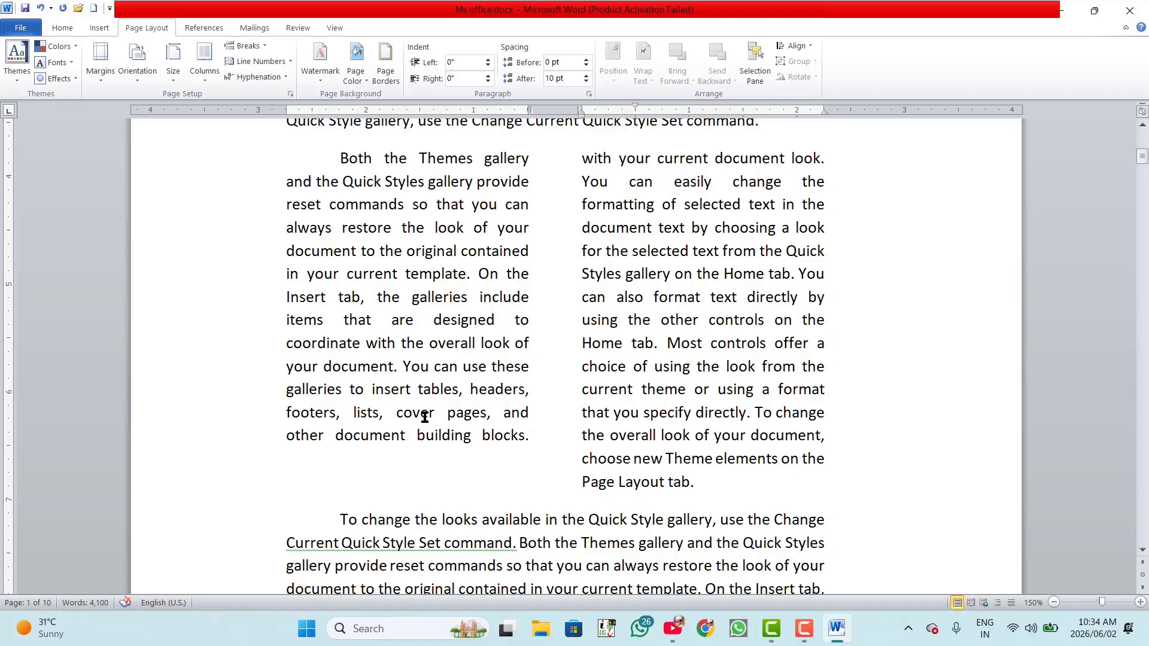
key(ctrl+z)
click(502, 482)
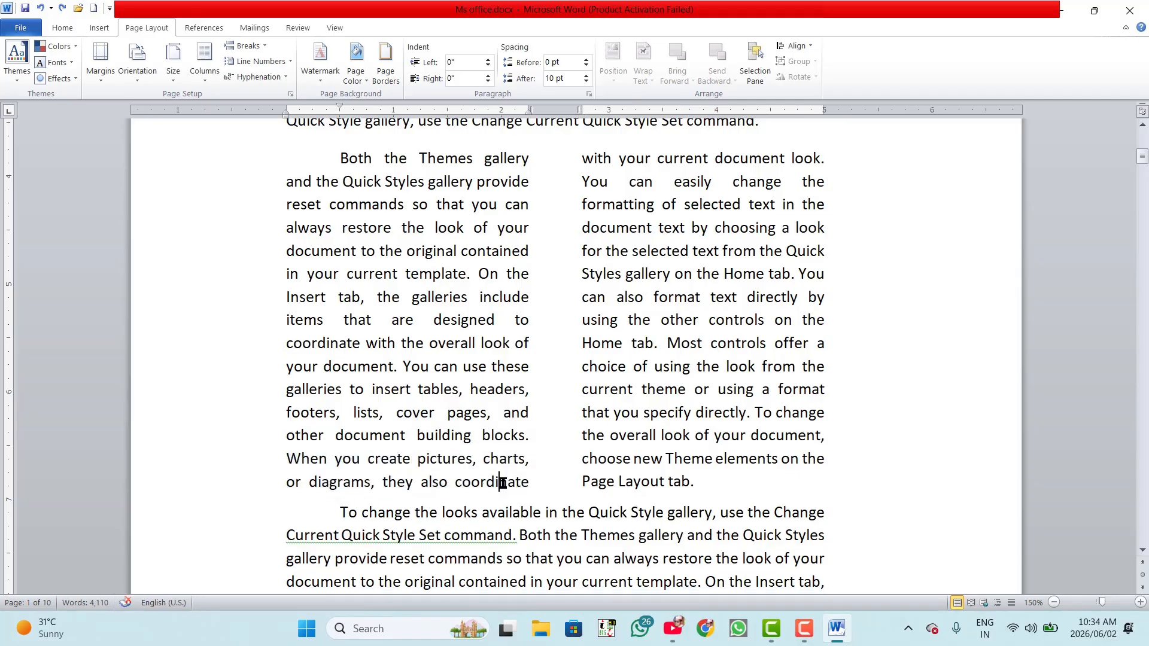
Undo the two-column layout of the "Both the Themes gallery" paragraph, then try a text wrapping break inside "galleries" and undo it.
key(ctrl+z)
click(507, 253)
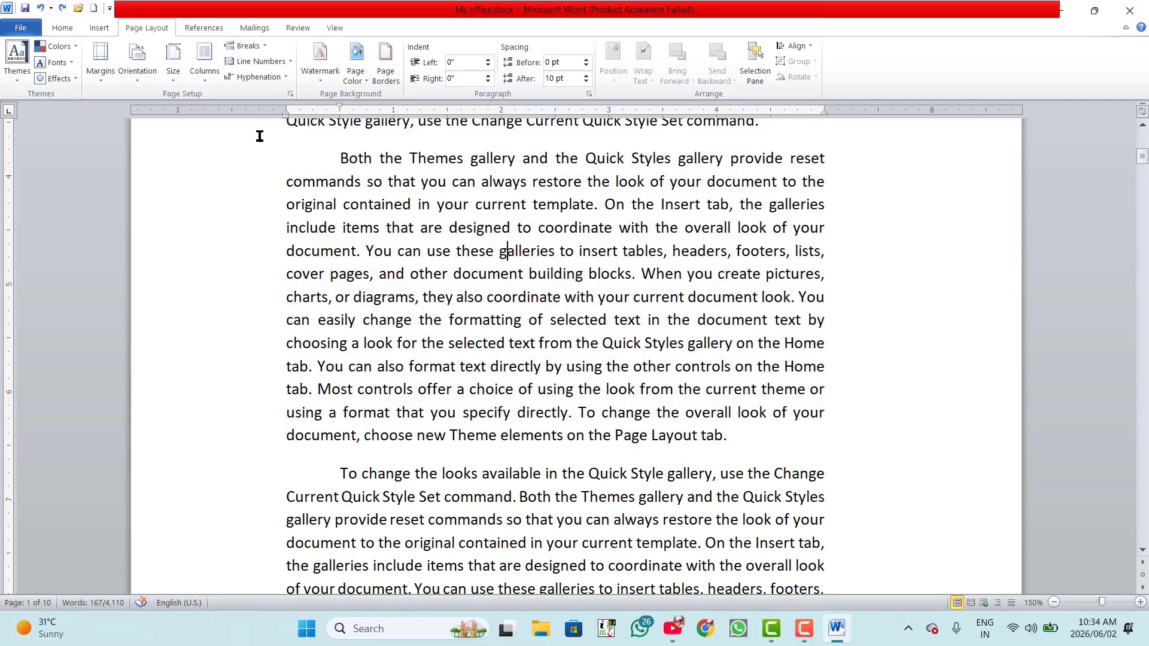
click(250, 46)
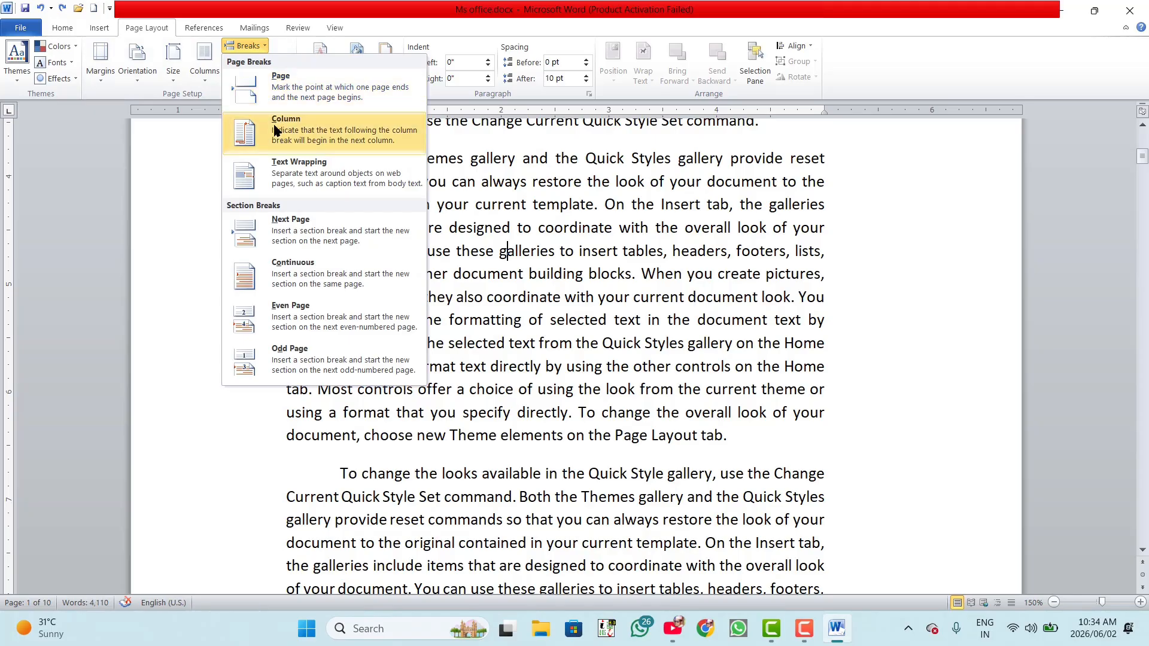
click(532, 304)
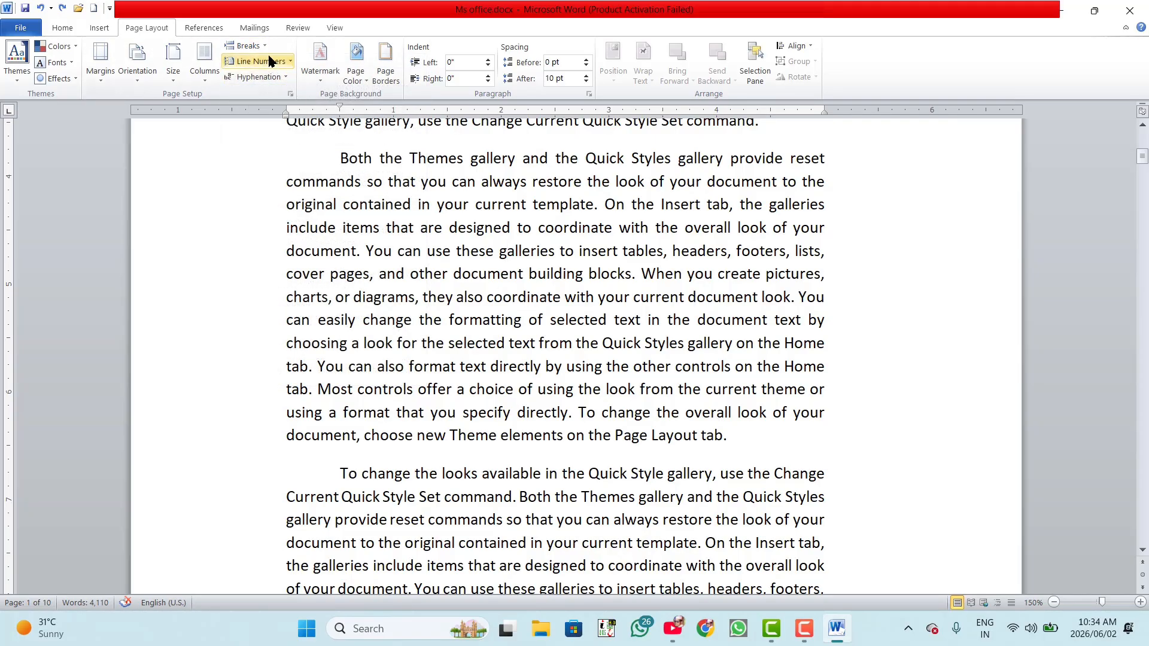
click(248, 46)
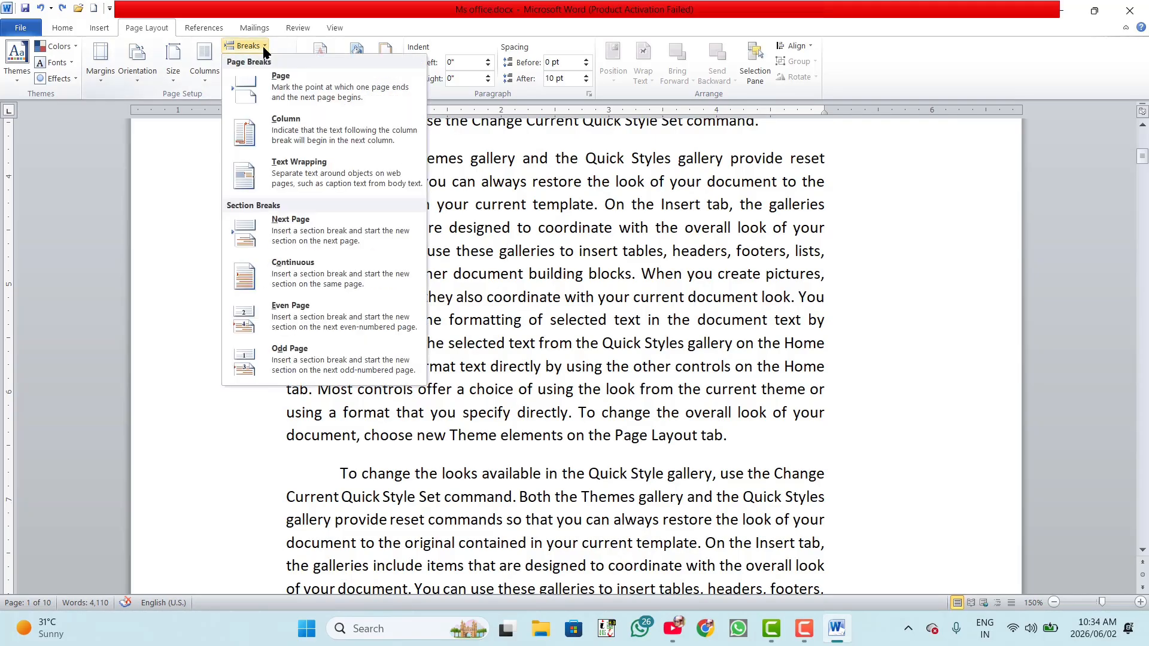
click(286, 174)
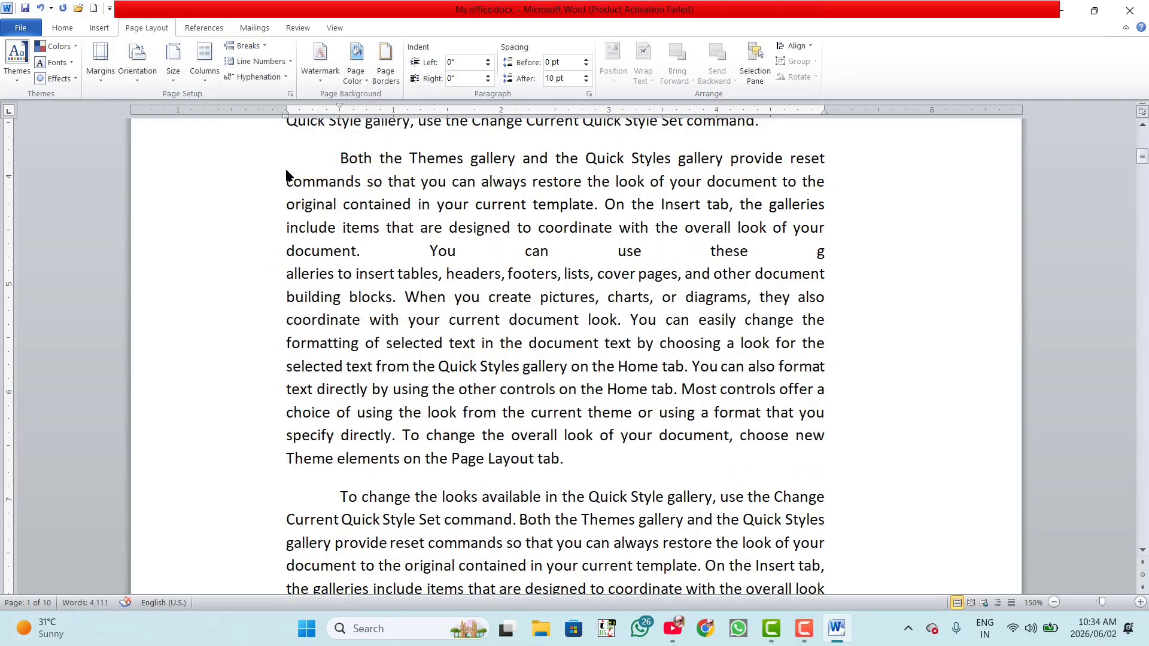
key(ctrl+z)
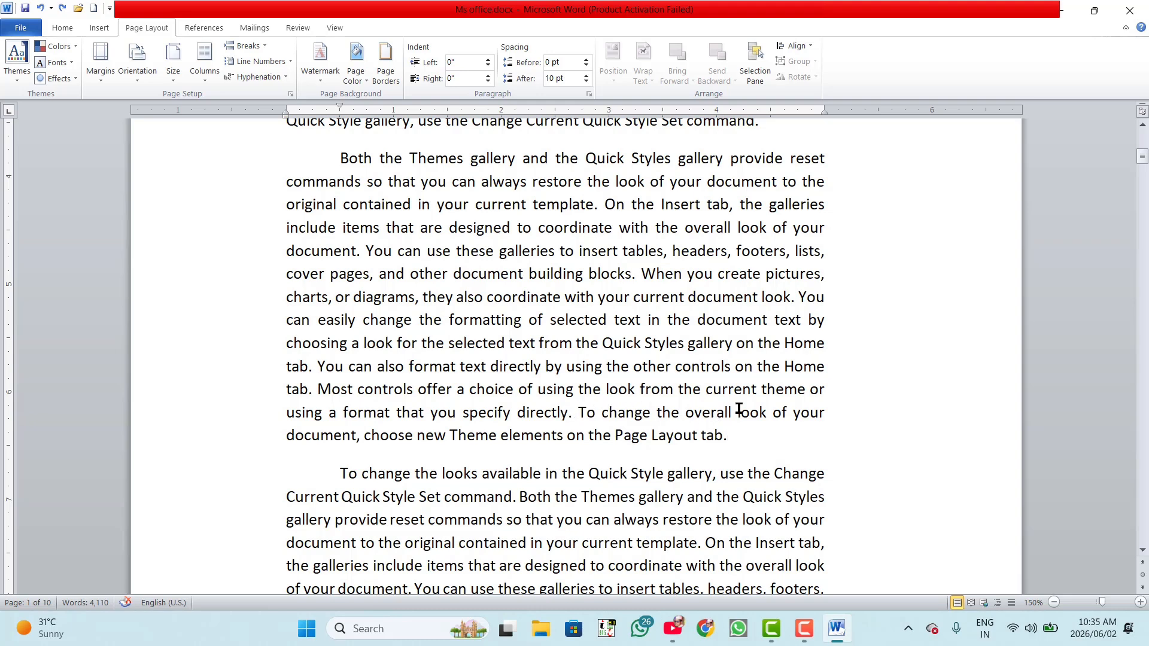
Try a paragraph break after "current document look." in the "Both the Themes gallery" paragraph, remove it, and insert a text wrapping break there.
click(576, 413)
key(Return)
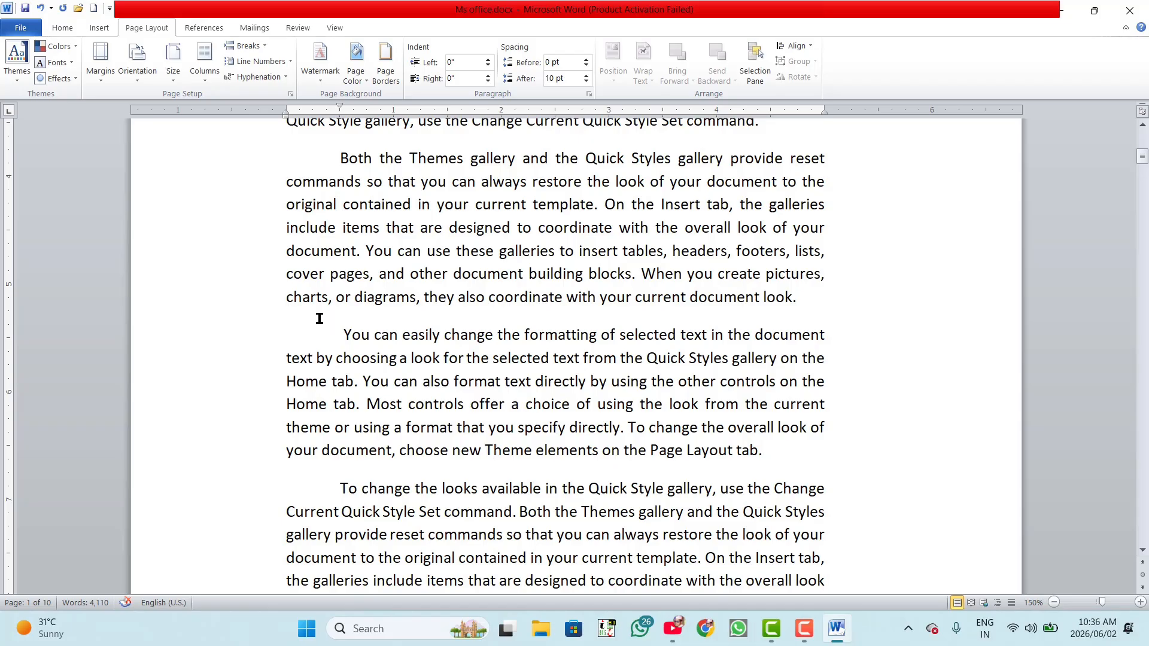
key(BackSpace)
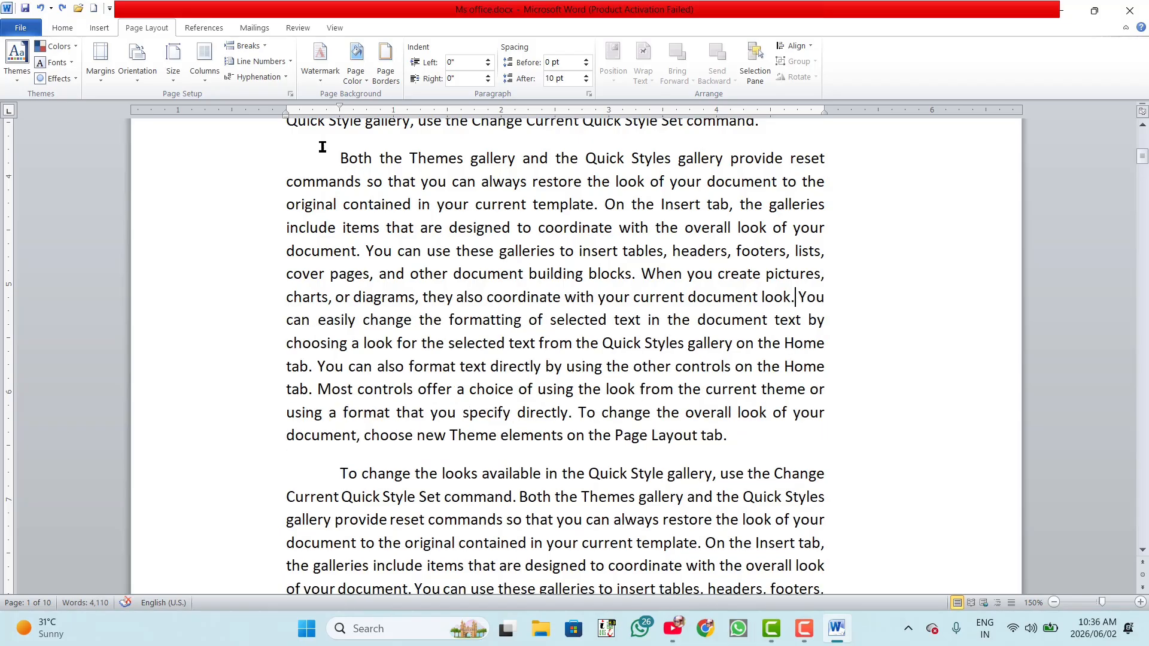
click(261, 47)
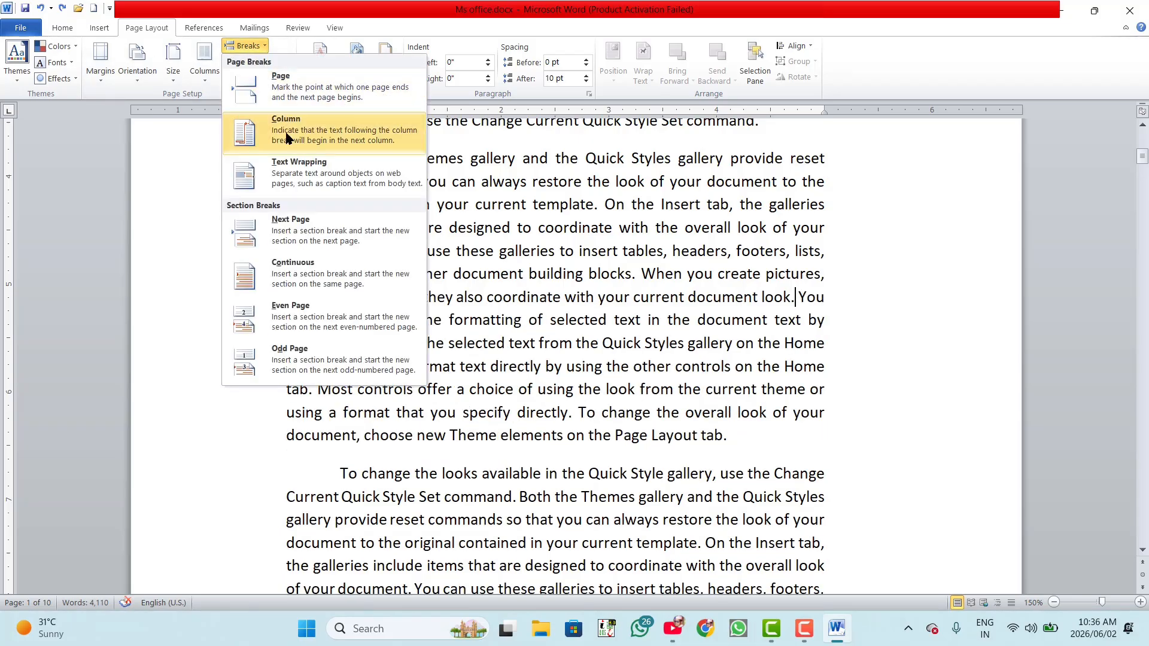
click(292, 178)
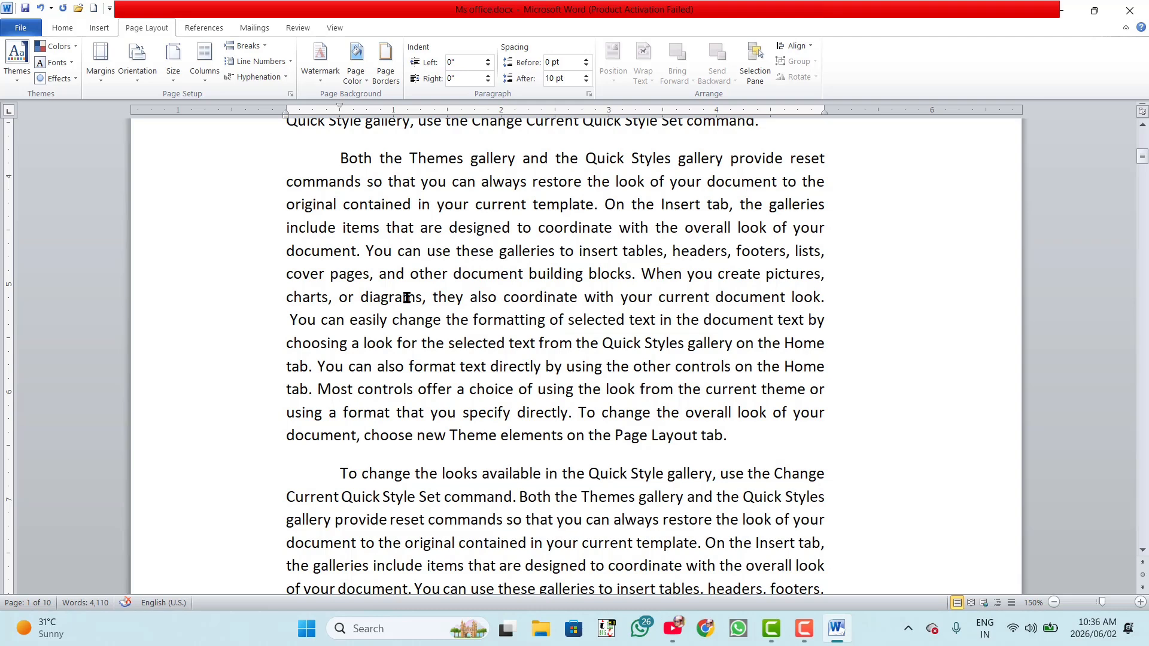
drag(787, 229, 791, 229)
click(790, 230)
click(263, 49)
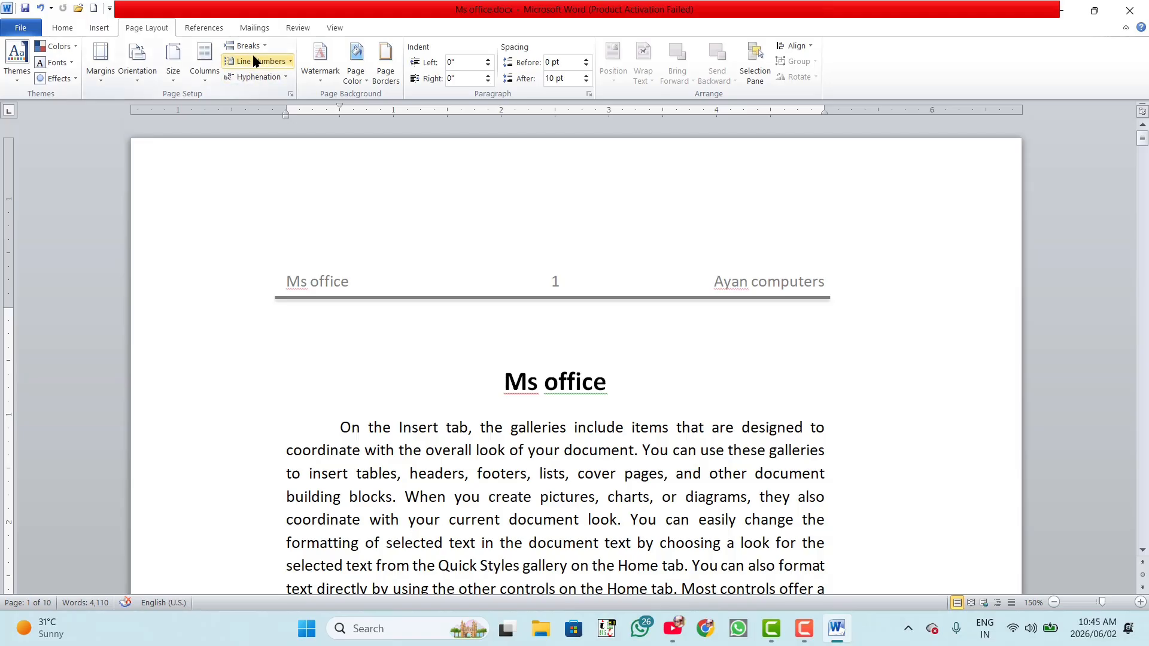
click(261, 48)
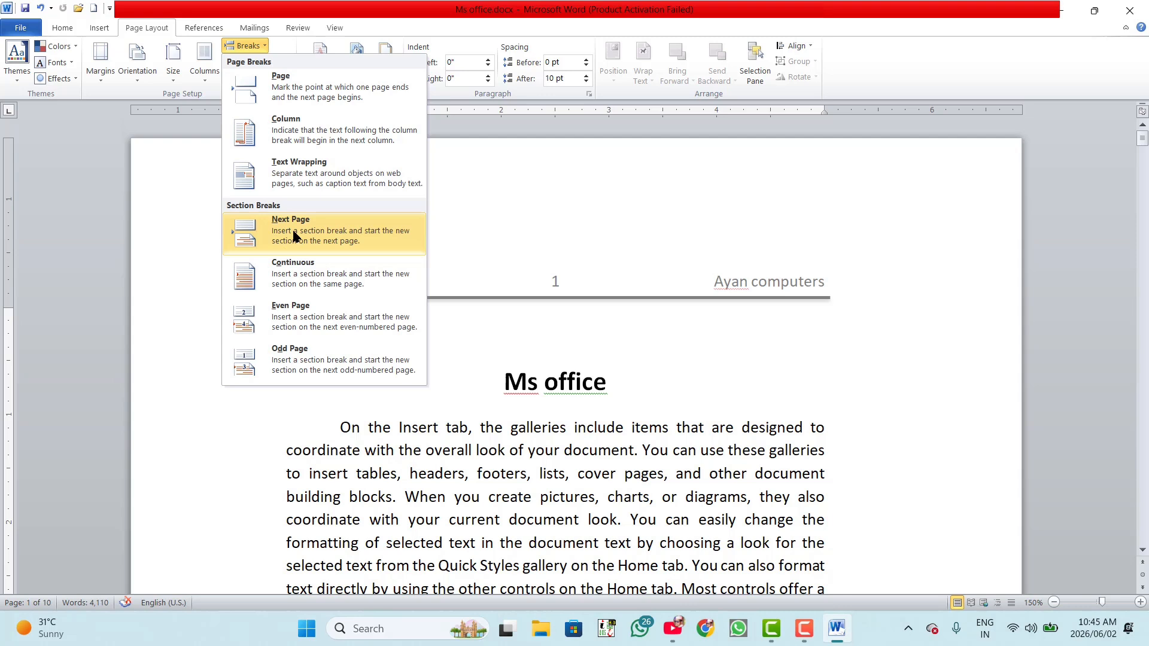
click(634, 449)
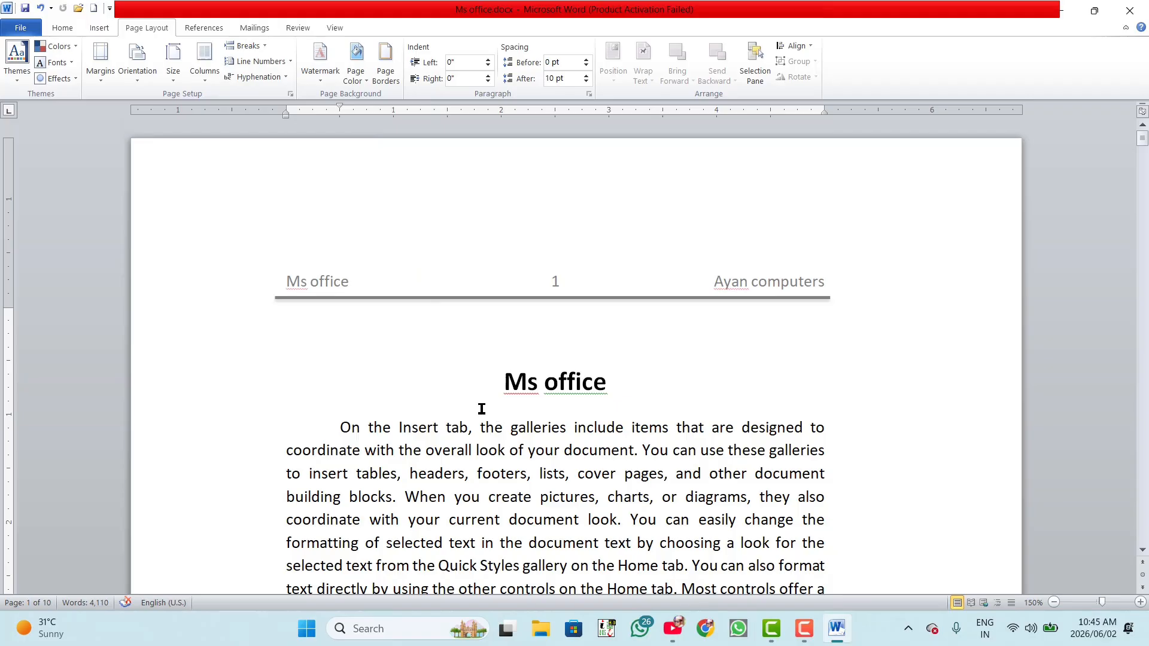
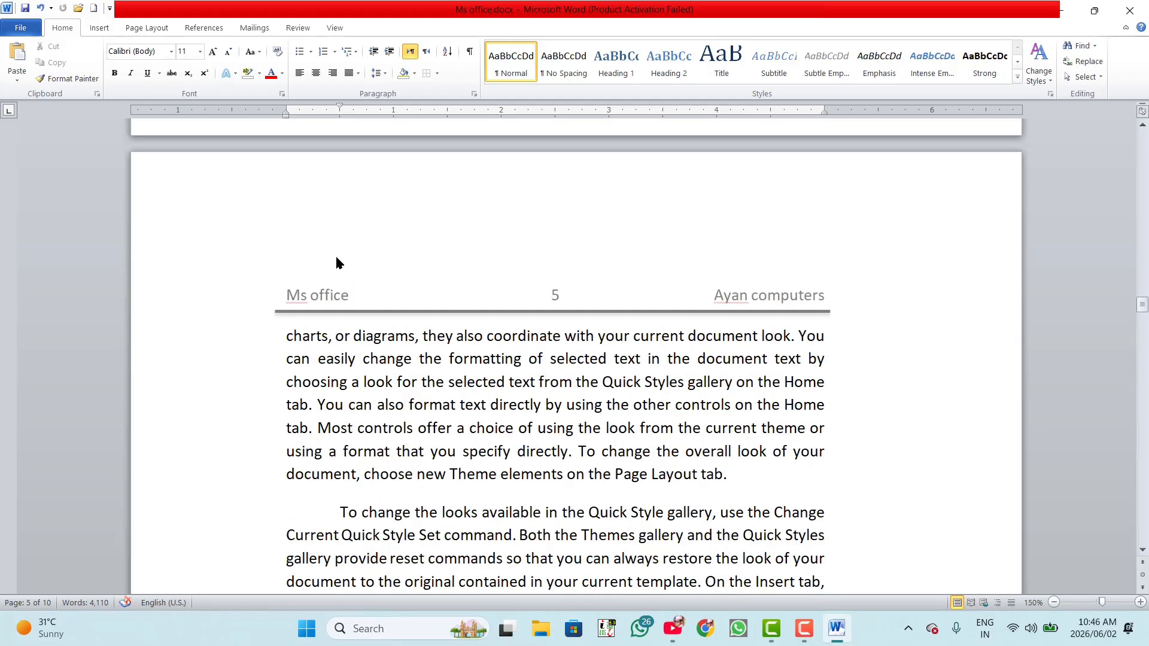
Change the "Ms office" text in the page 4 header to "Ms word" and return to the document body.
scroll(338, 258, up, 15)
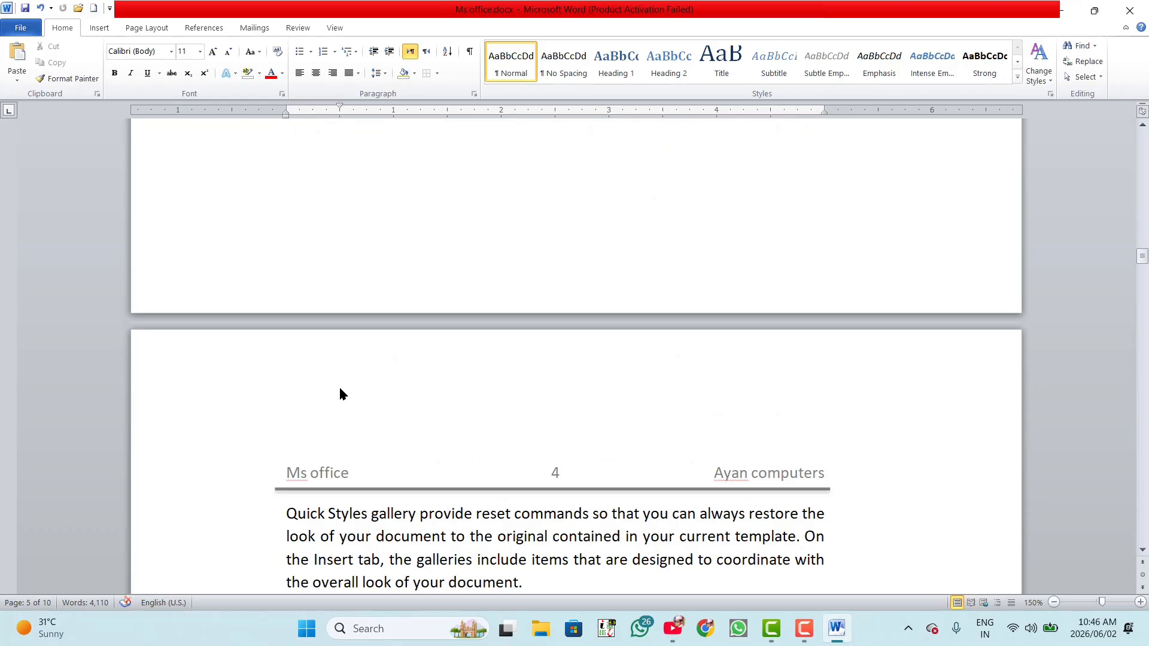
double_click(338, 396)
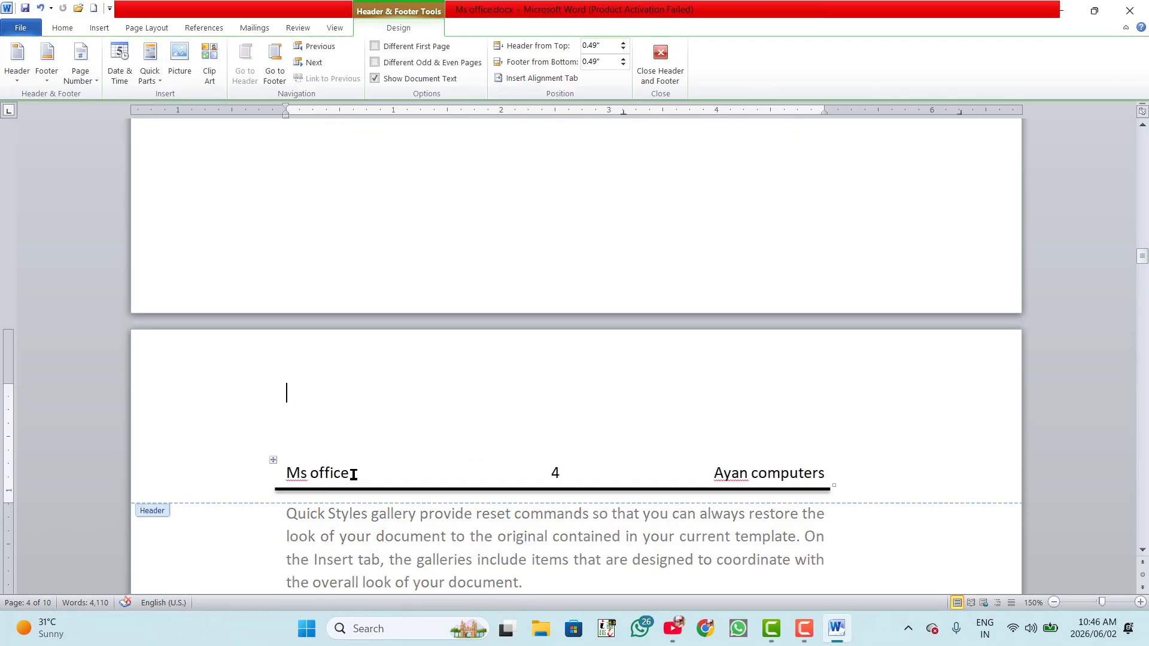
drag(353, 475, 303, 466)
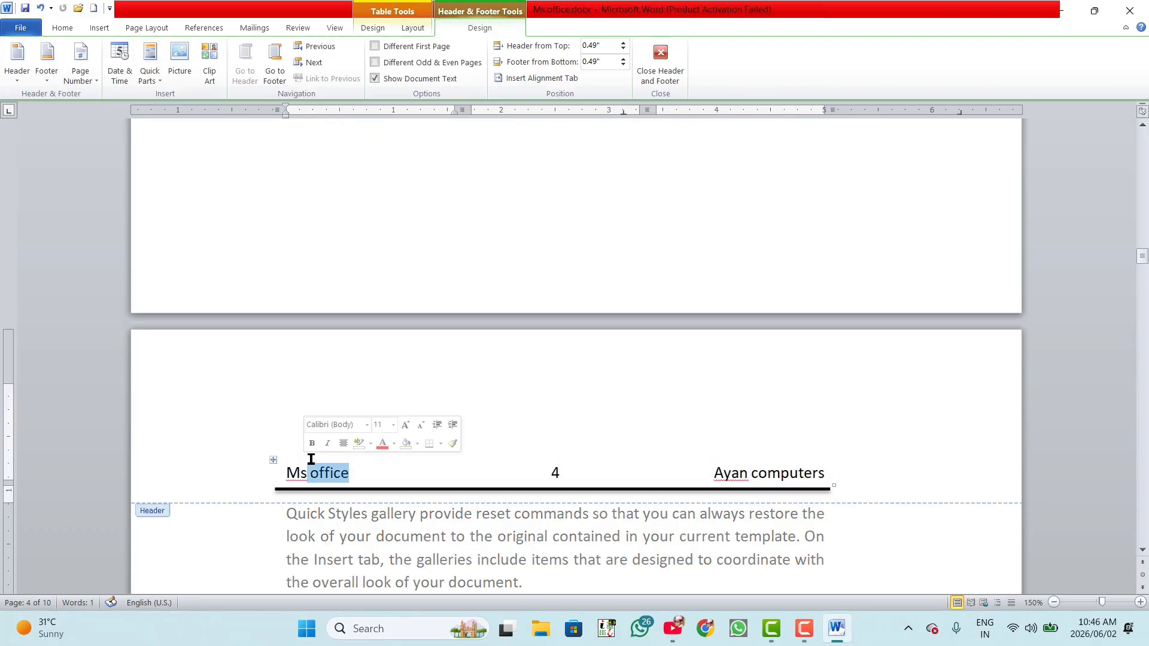
text(W)
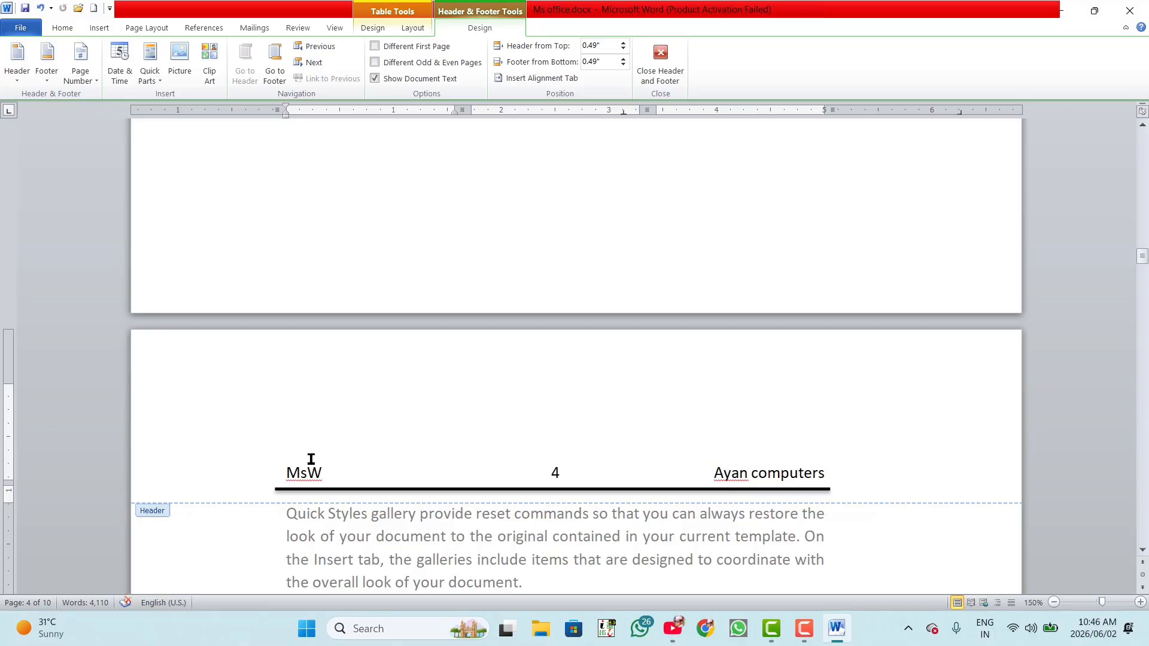
key(BackSpace)
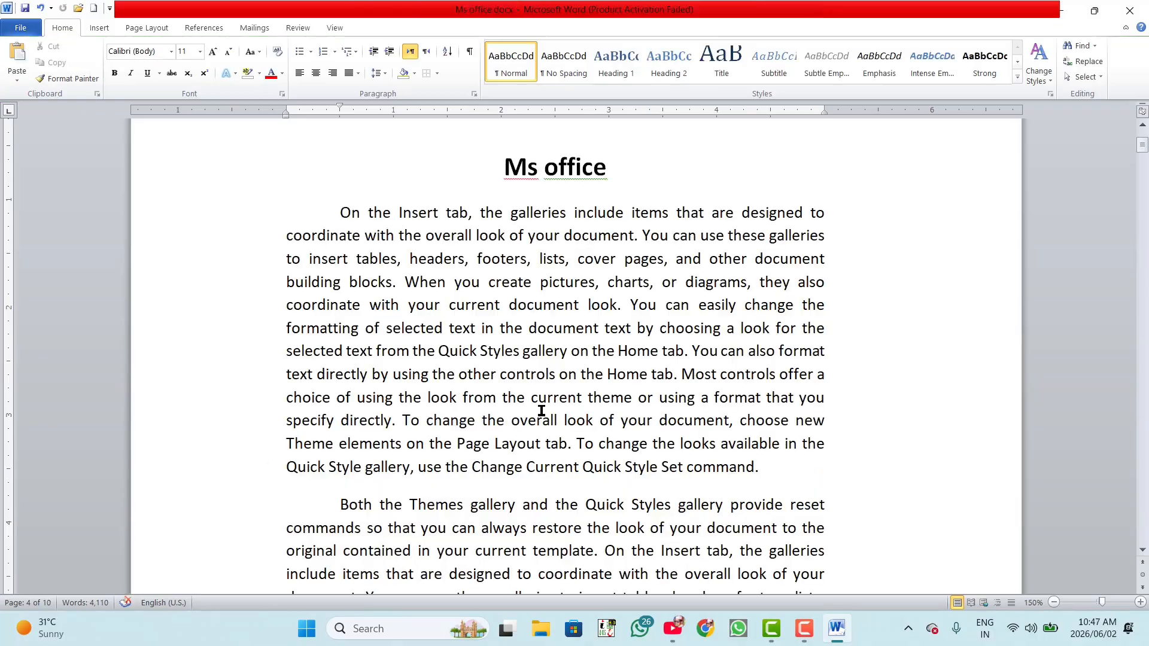
Check the header text on page 1 and look through the following pages up to page 5.
scroll(541, 410, up, 4)
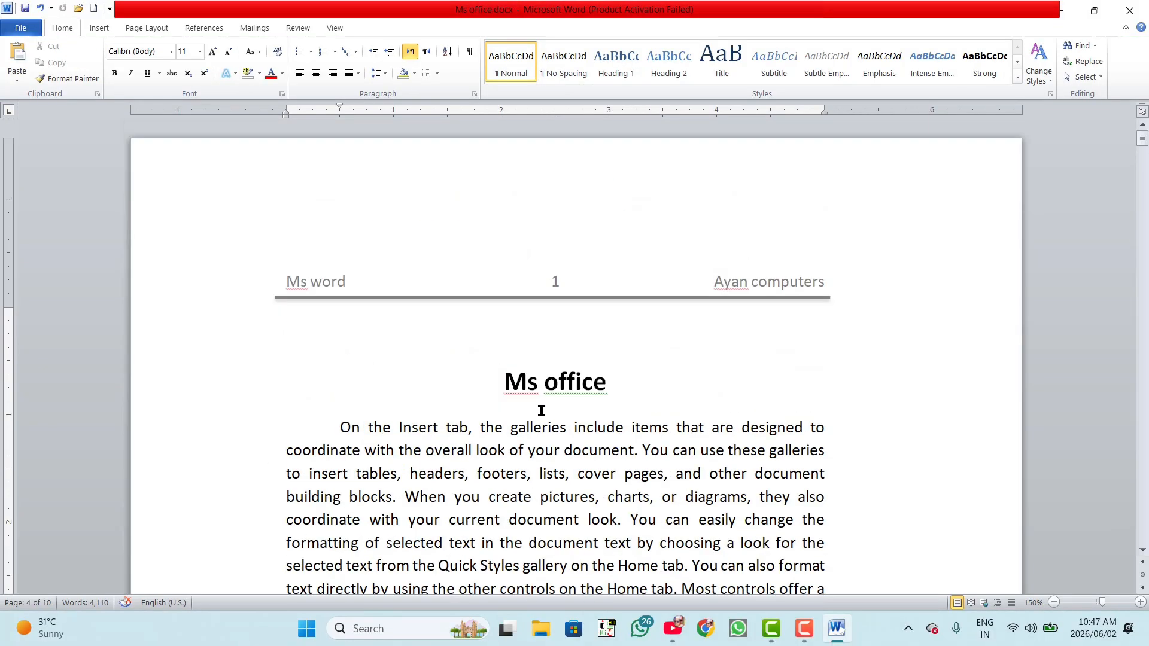
scroll(460, 304, down, 10)
scroll(458, 305, up, 6)
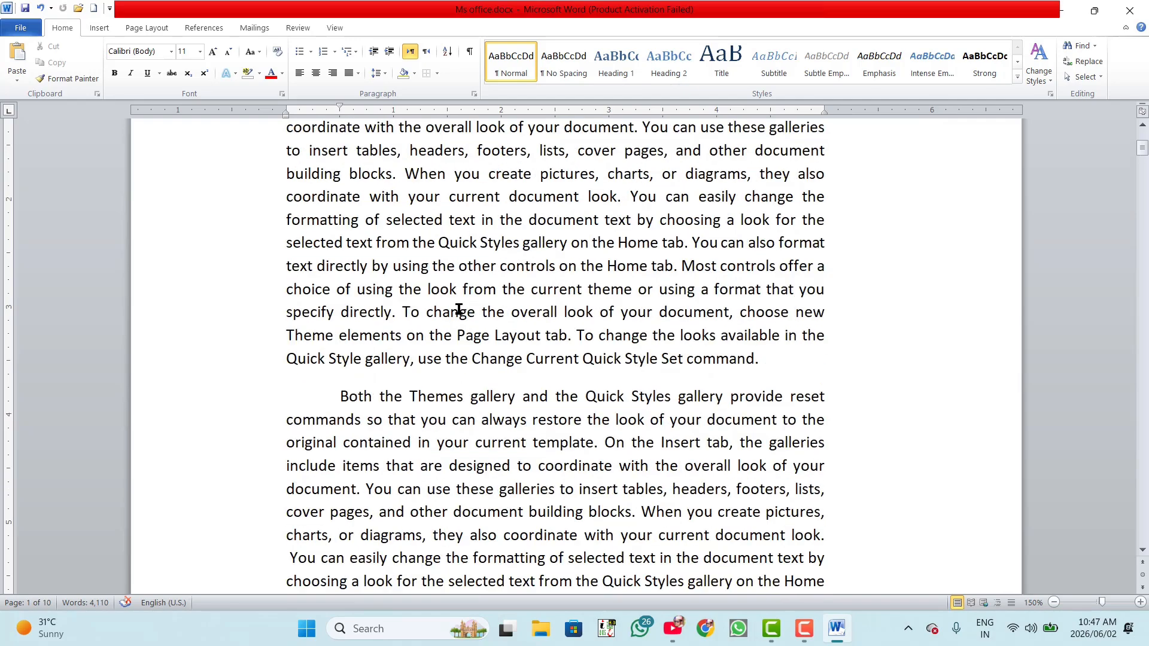
scroll(456, 315, up, 4)
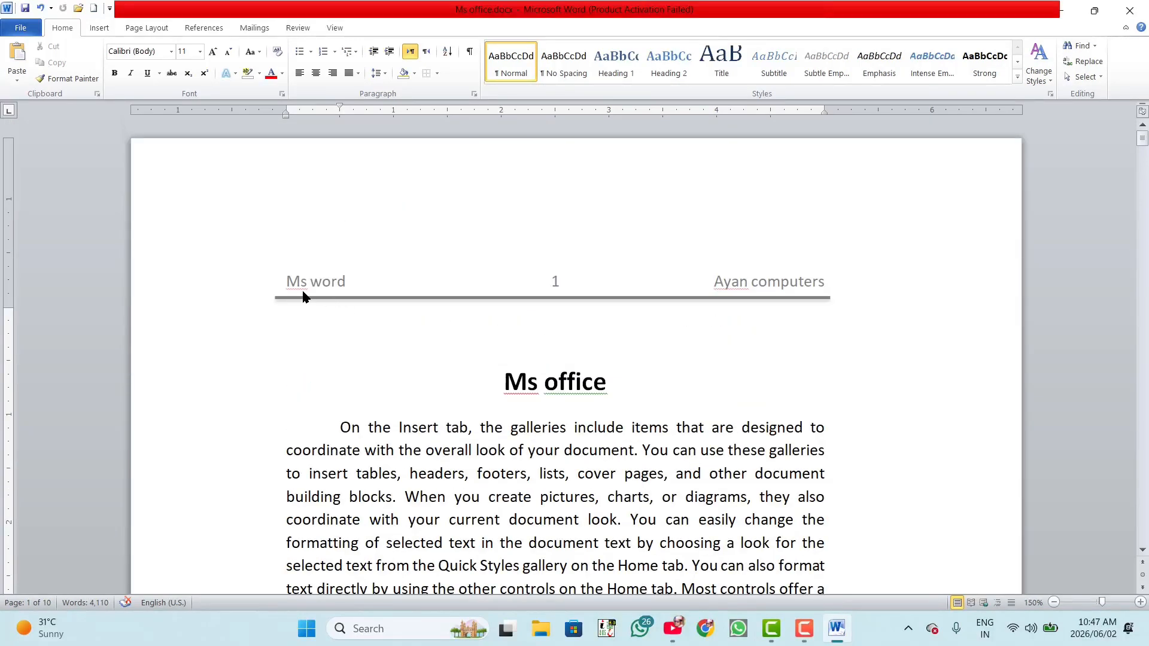
scroll(669, 403, down, 20)
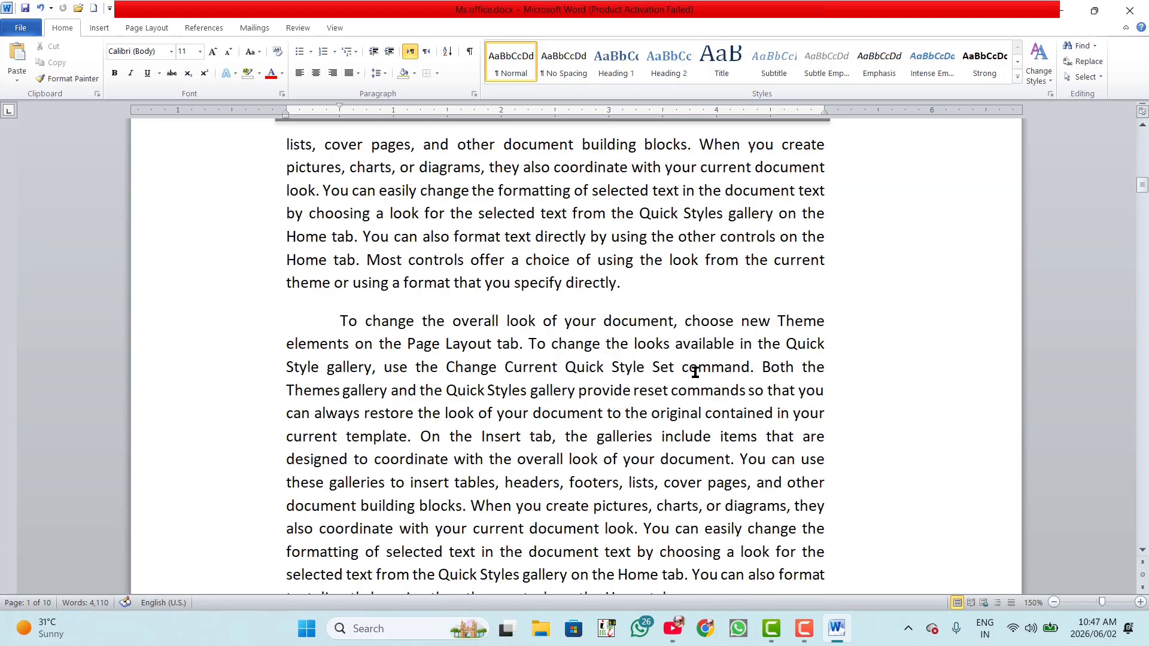
scroll(696, 373, down, 15)
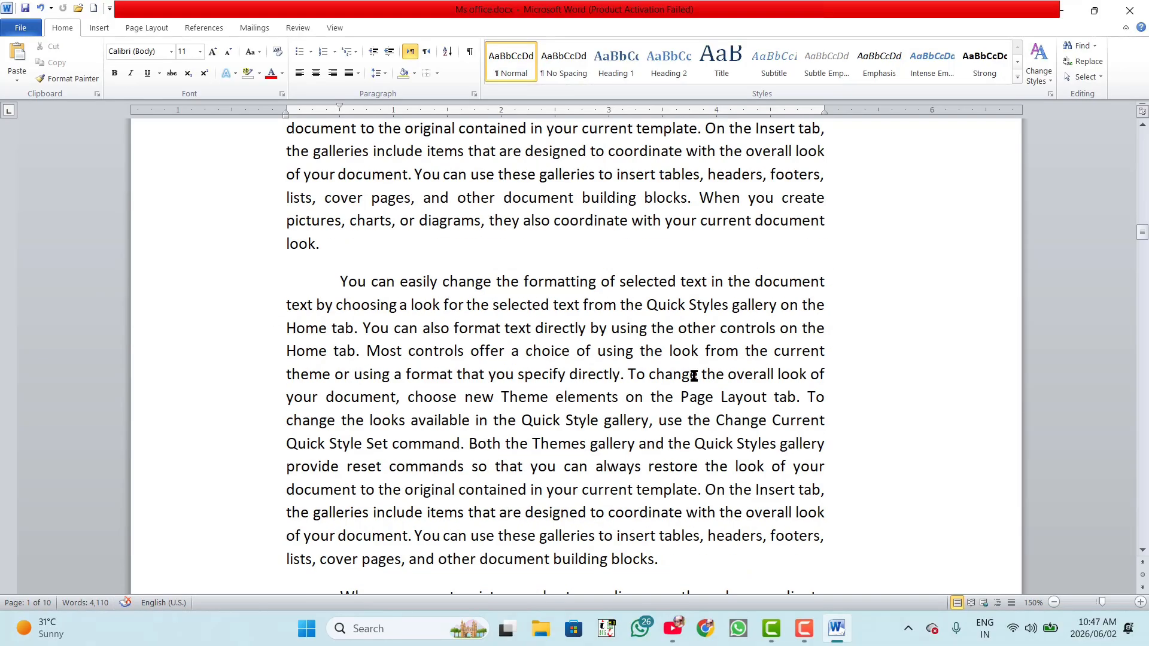
scroll(694, 376, down, 15)
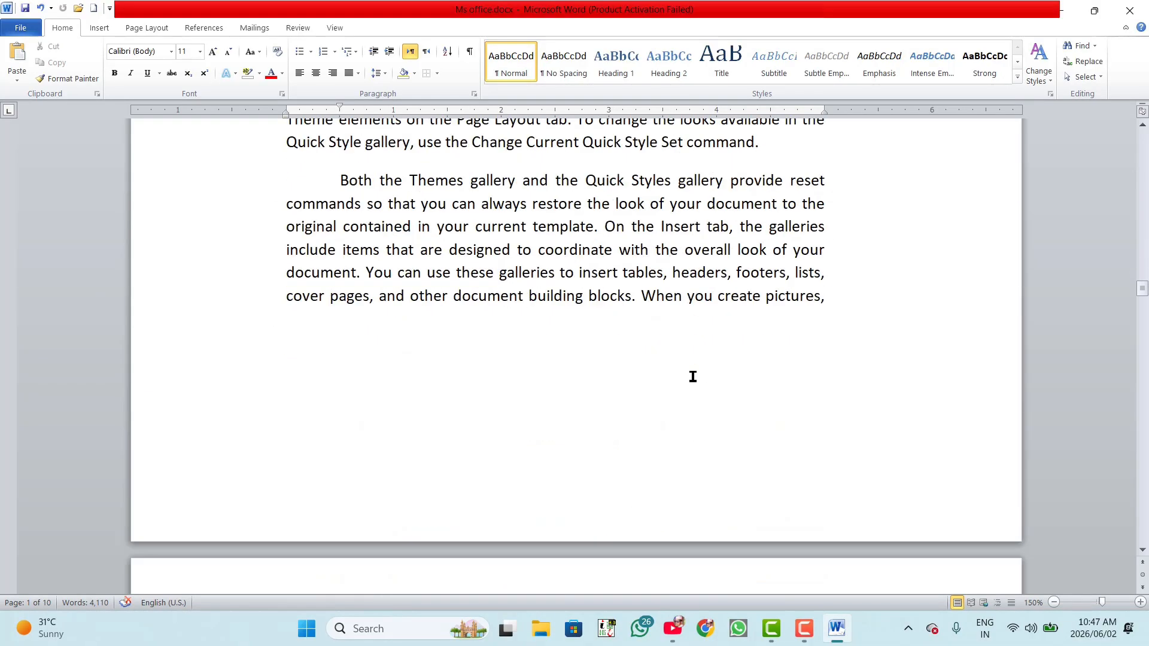
scroll(693, 386, down, 15)
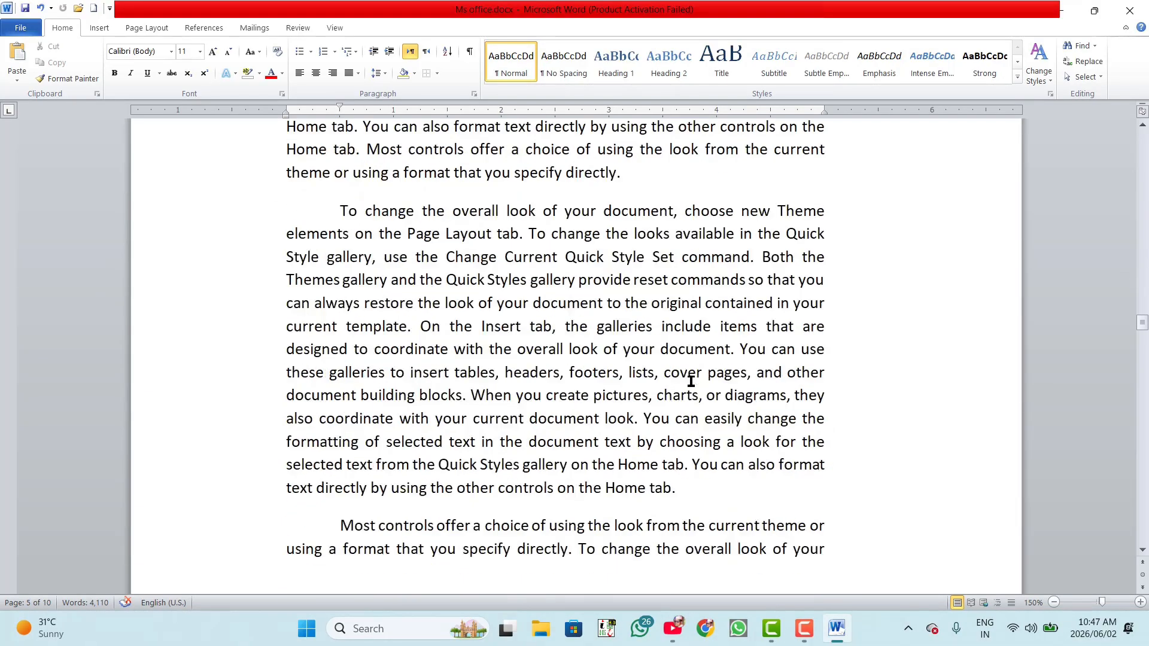
scroll(628, 451, down, 2)
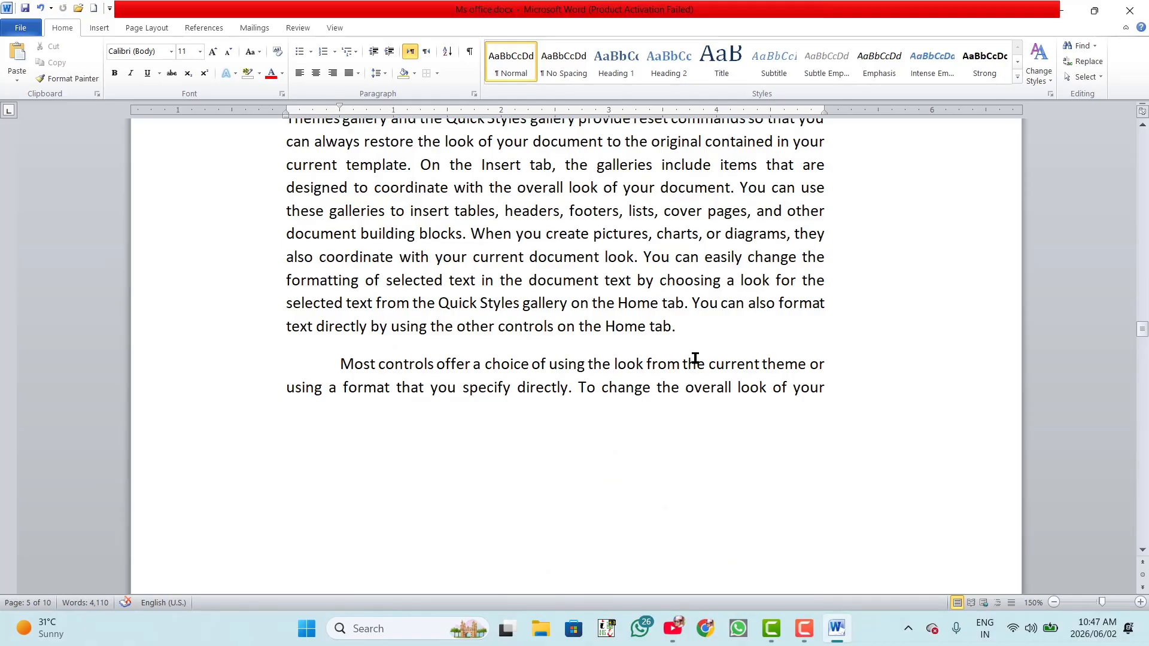
click(683, 332)
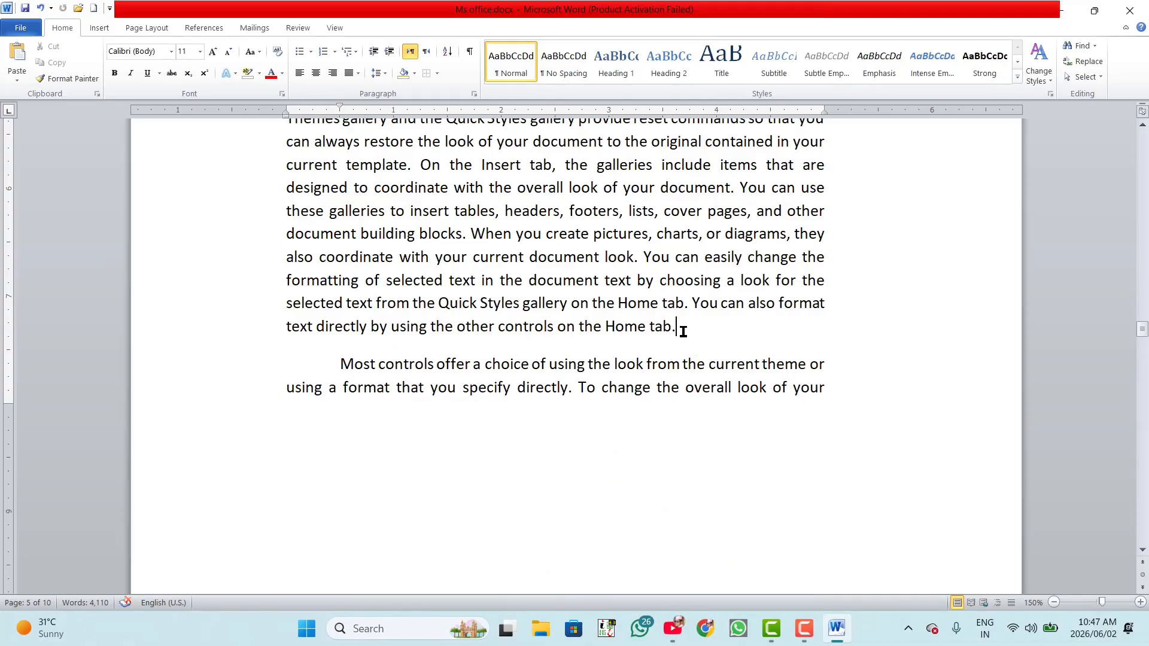
key(Return)
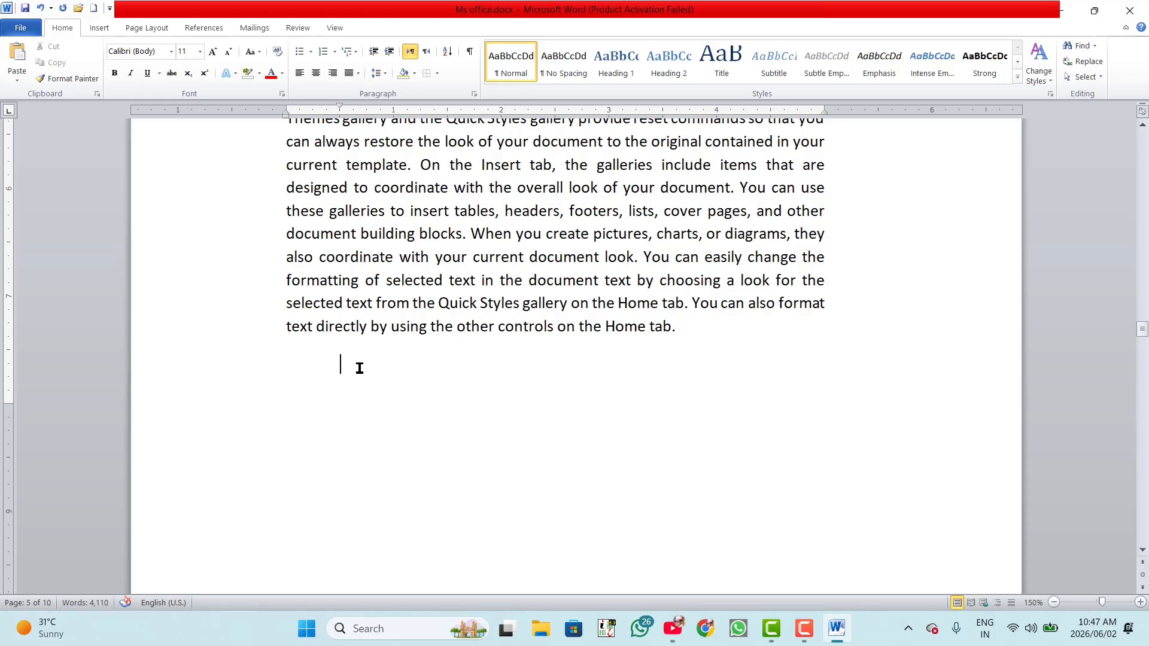
key(BackSpace)
Add a centred blank line on page 5 between "that you specify directly." and the "To change the overall look" paragraph.
scroll(486, 356, up, 3)
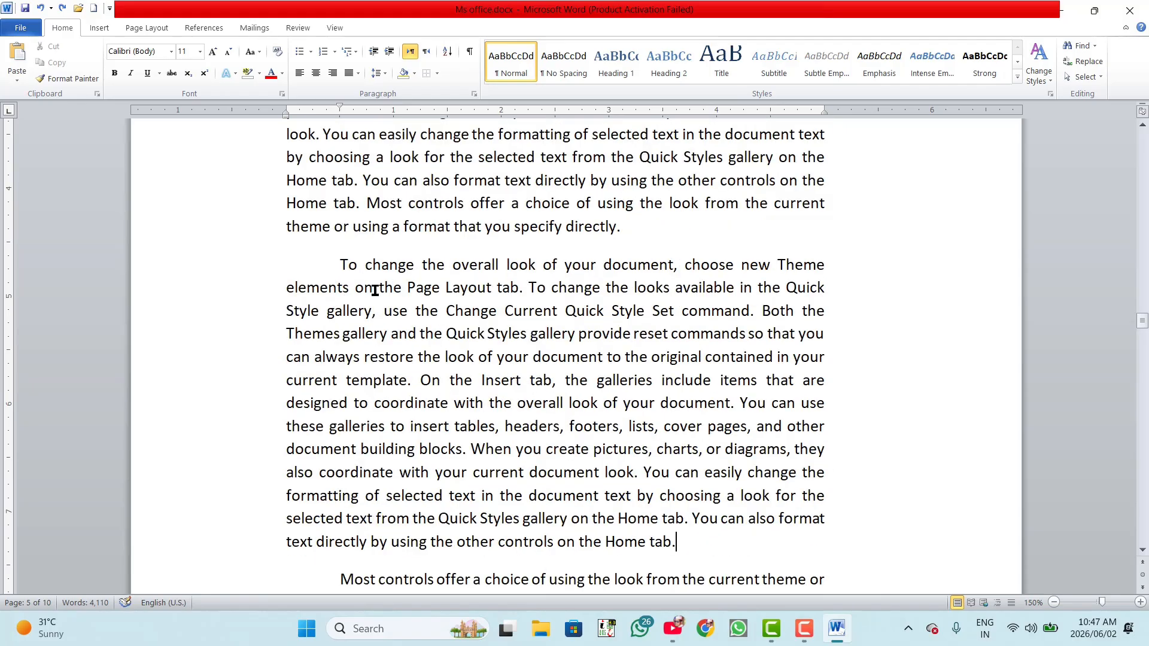
drag(620, 228, 629, 236)
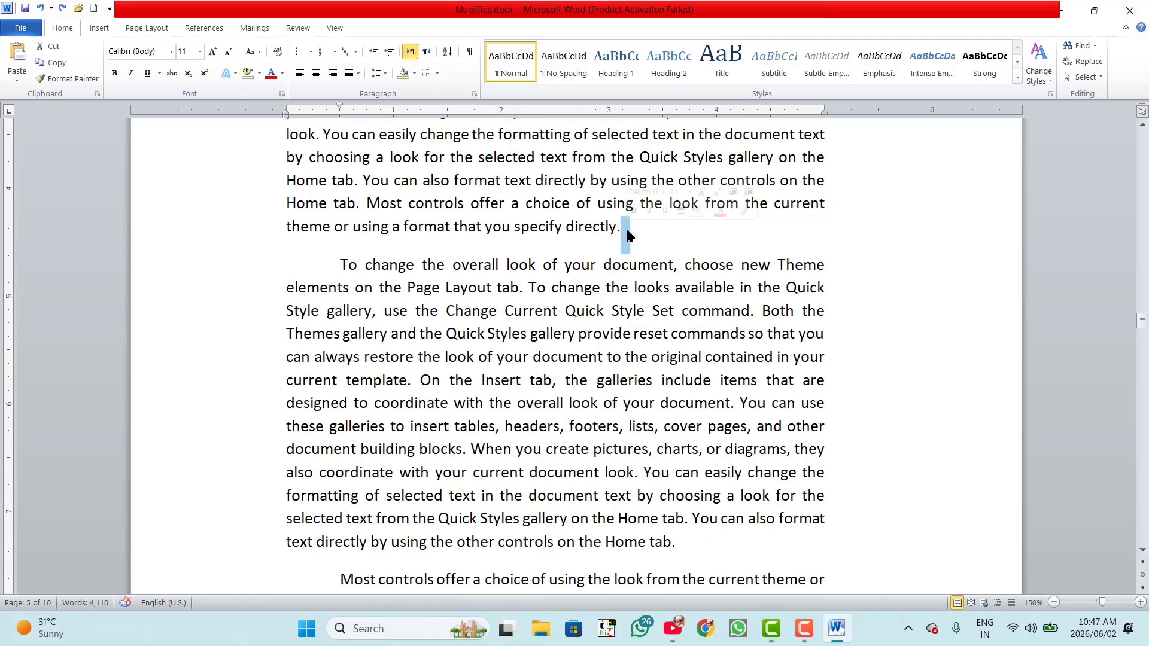
click(649, 234)
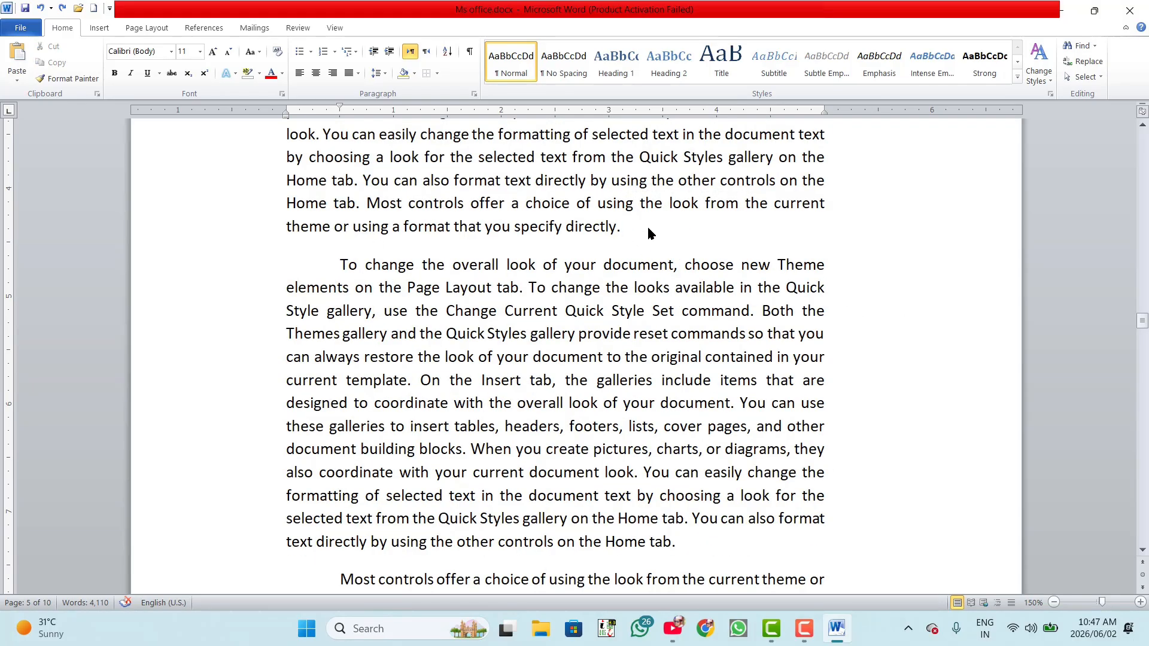
key(Return)
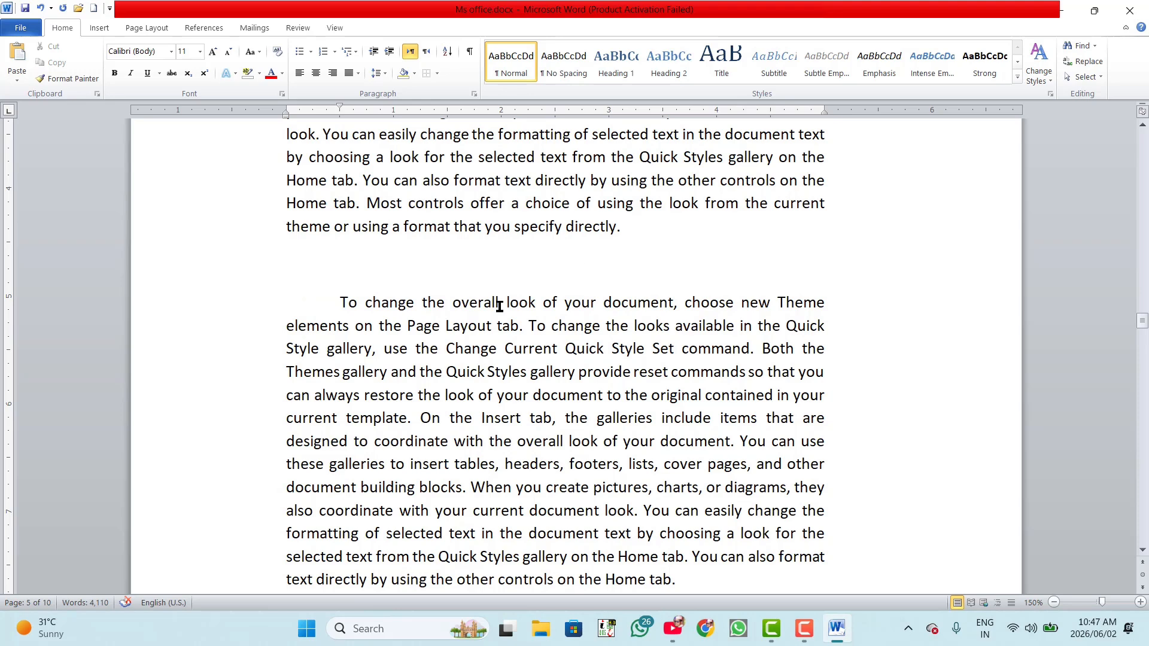
key(ctrl+e)
scroll(662, 234, up, 3)
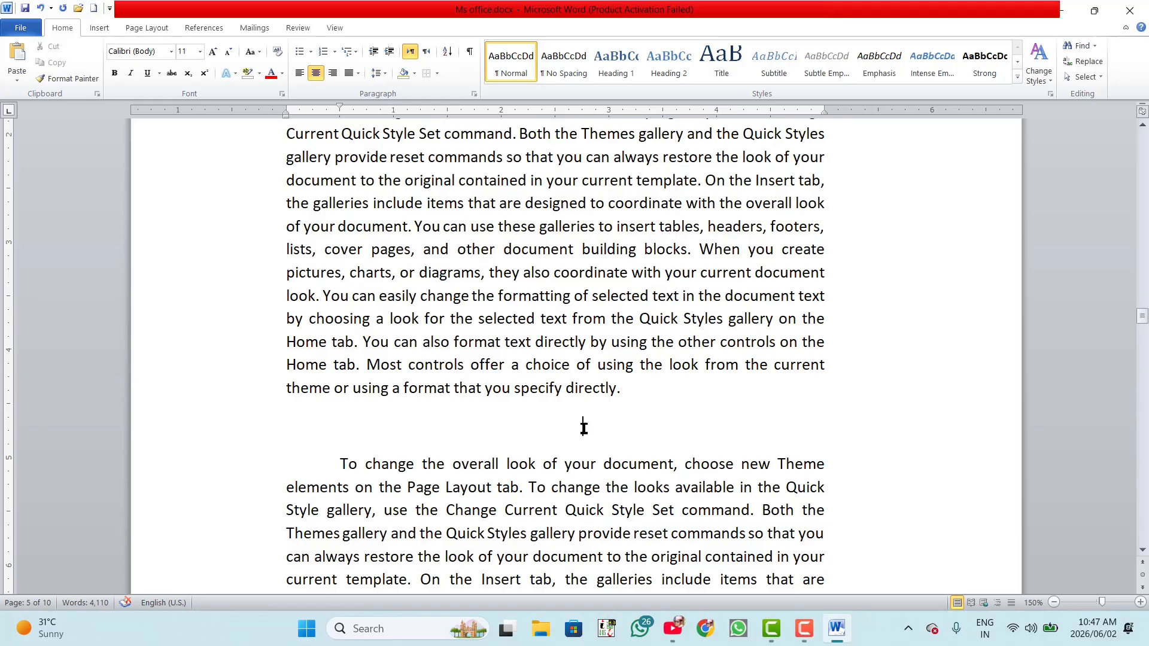
scroll(583, 427, down, 1)
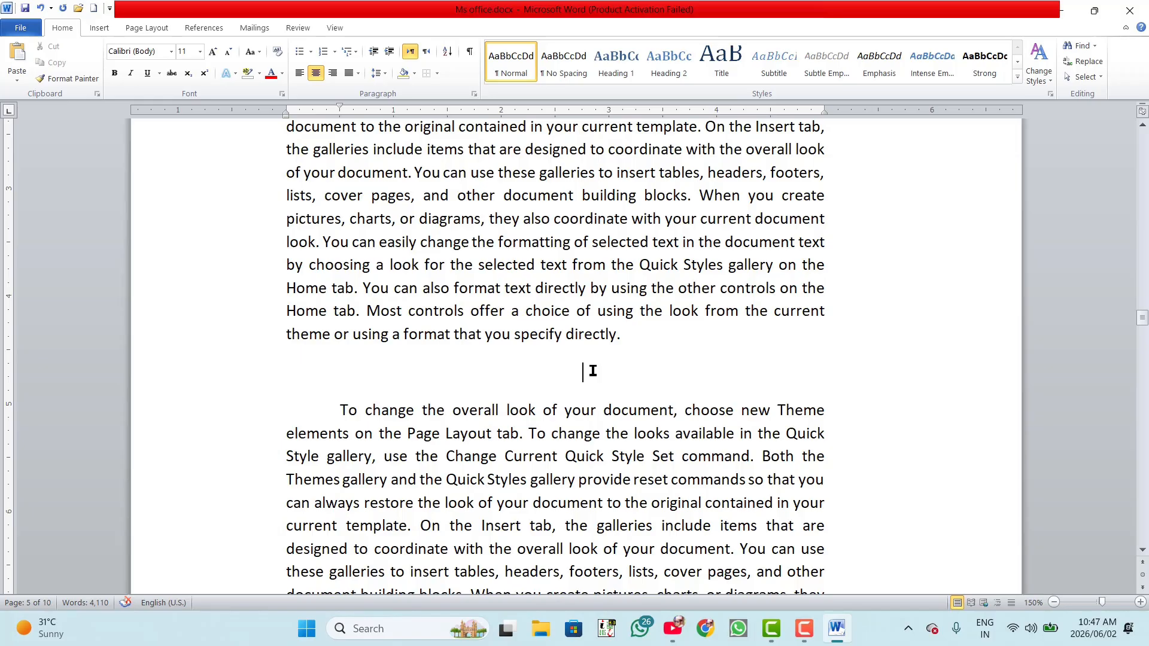
Enter the heading text "Ms excel" on the blank centred line on page 5.
text(Ms Ms)
key(BackSpace)
key(BackSpace)
text(excel)
Change the "Ms office" title on page 1 to "Ms word".
scroll(628, 361, up, 4)
scroll(628, 361, up, 15)
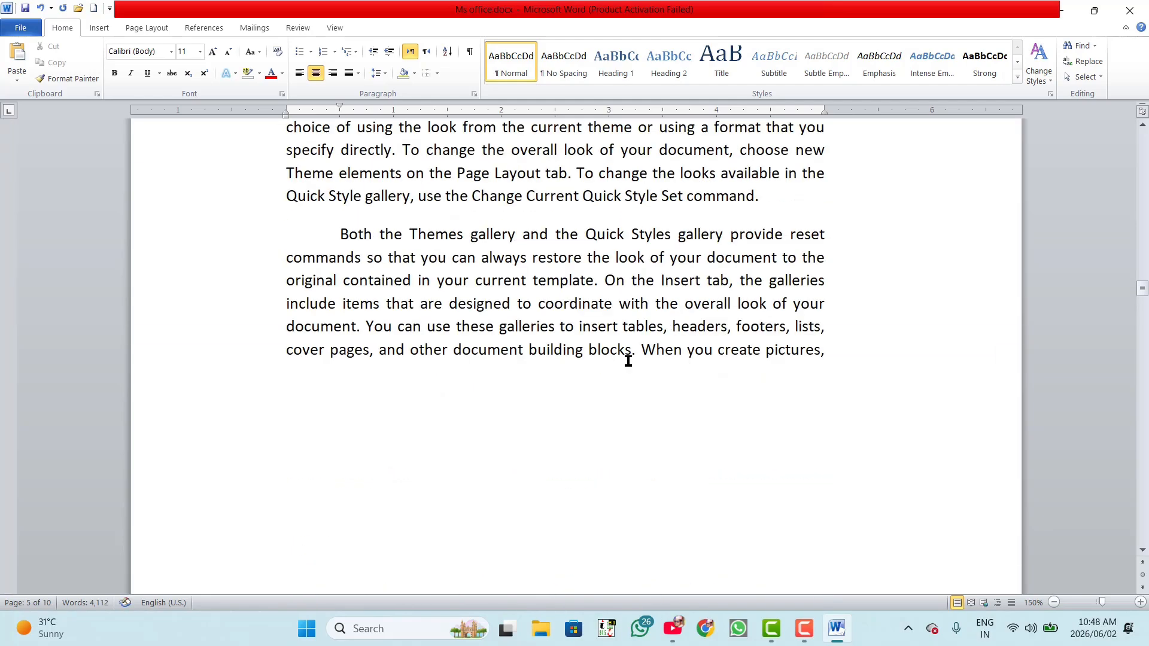
scroll(628, 361, up, 15)
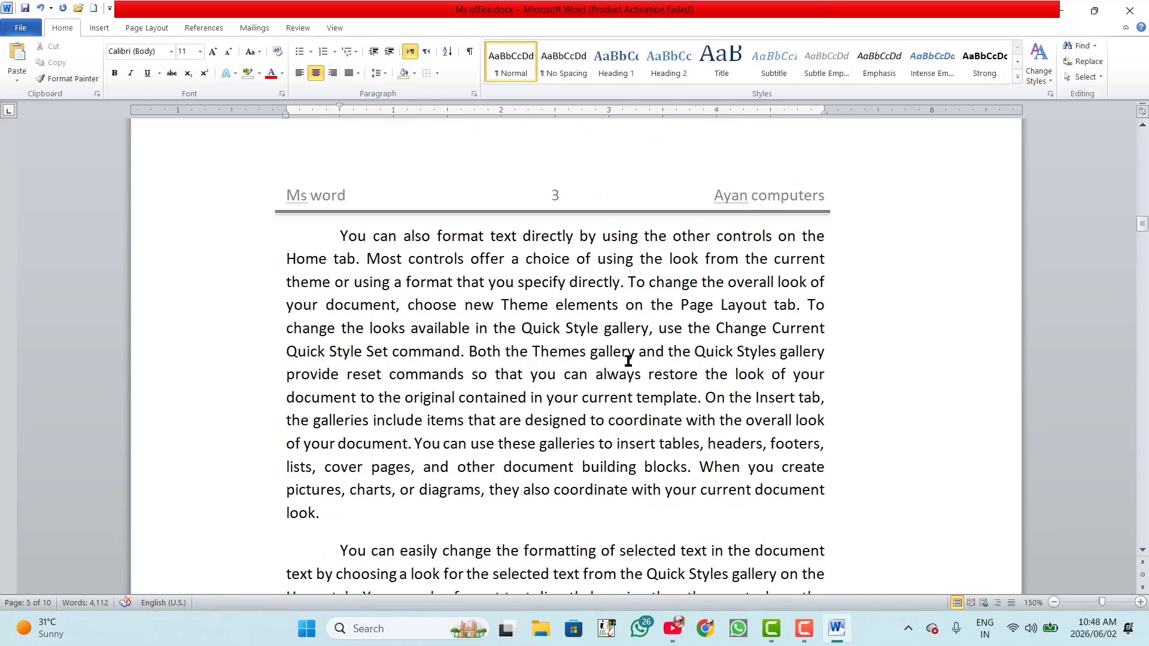
scroll(628, 361, up, 10)
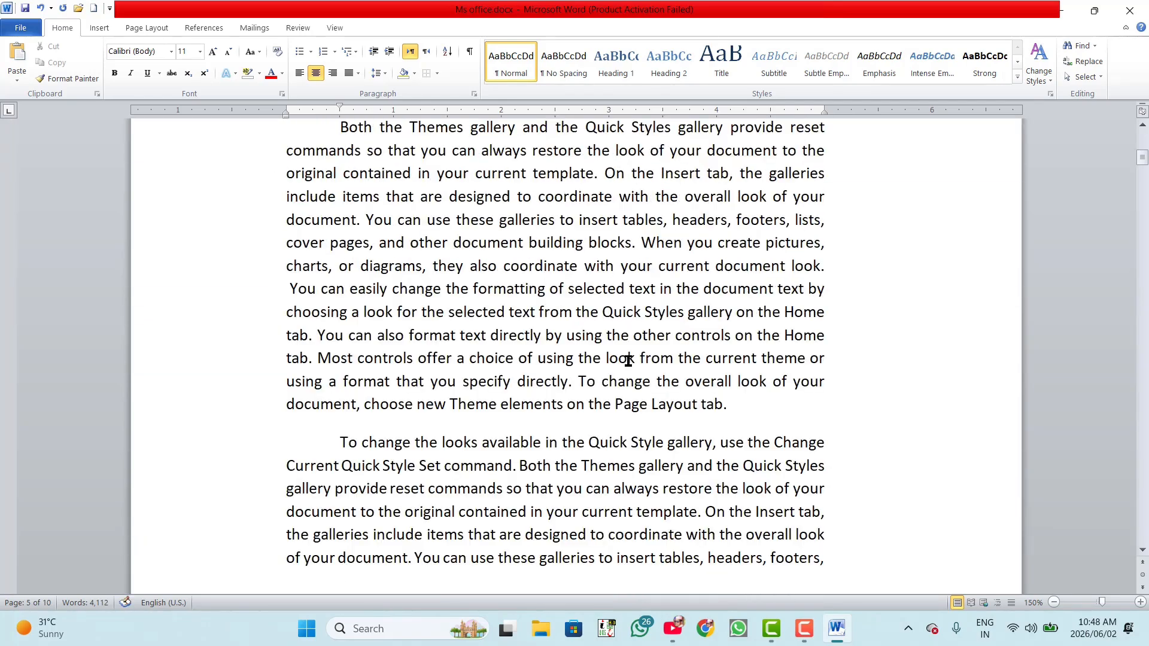
click(611, 173)
drag(611, 174, 546, 182)
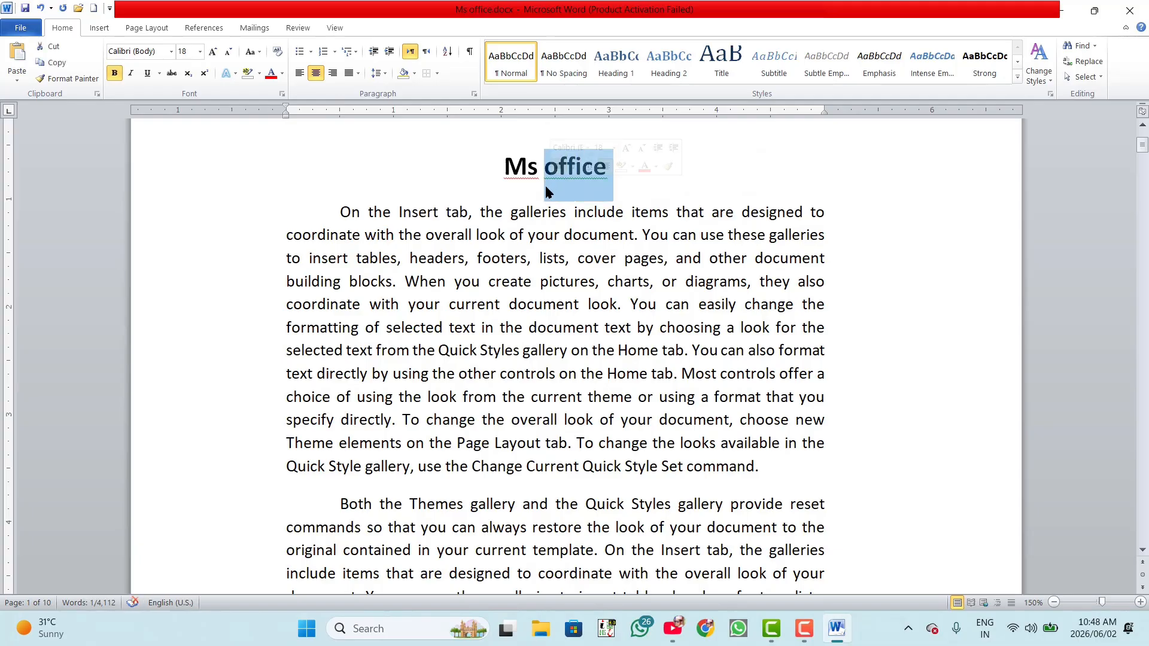
text(word)
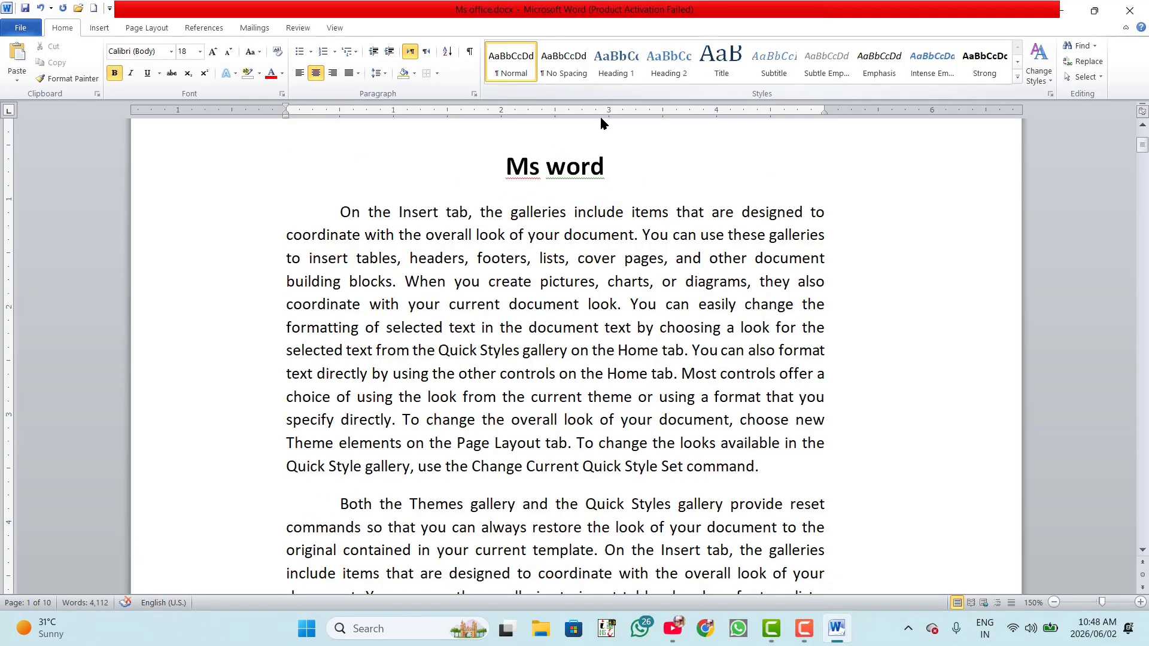
Copy the formatting of the "Ms word" title on page 1 to the "Ms excel" line on page 5 with Format Painter.
drag(607, 168, 504, 168)
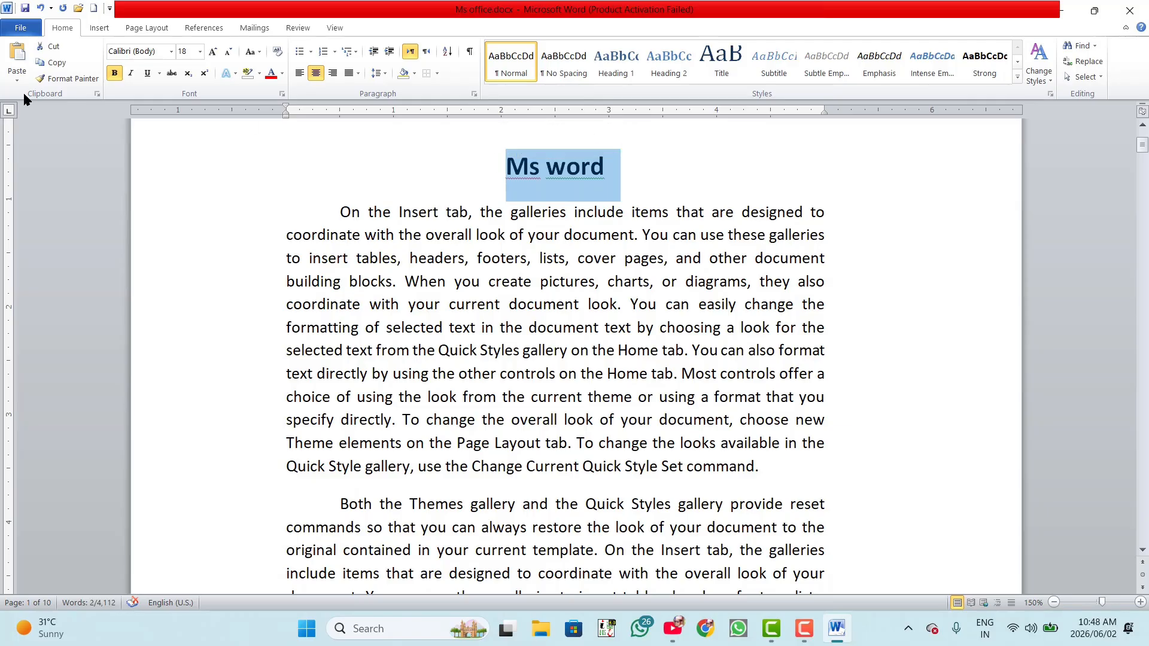
click(63, 79)
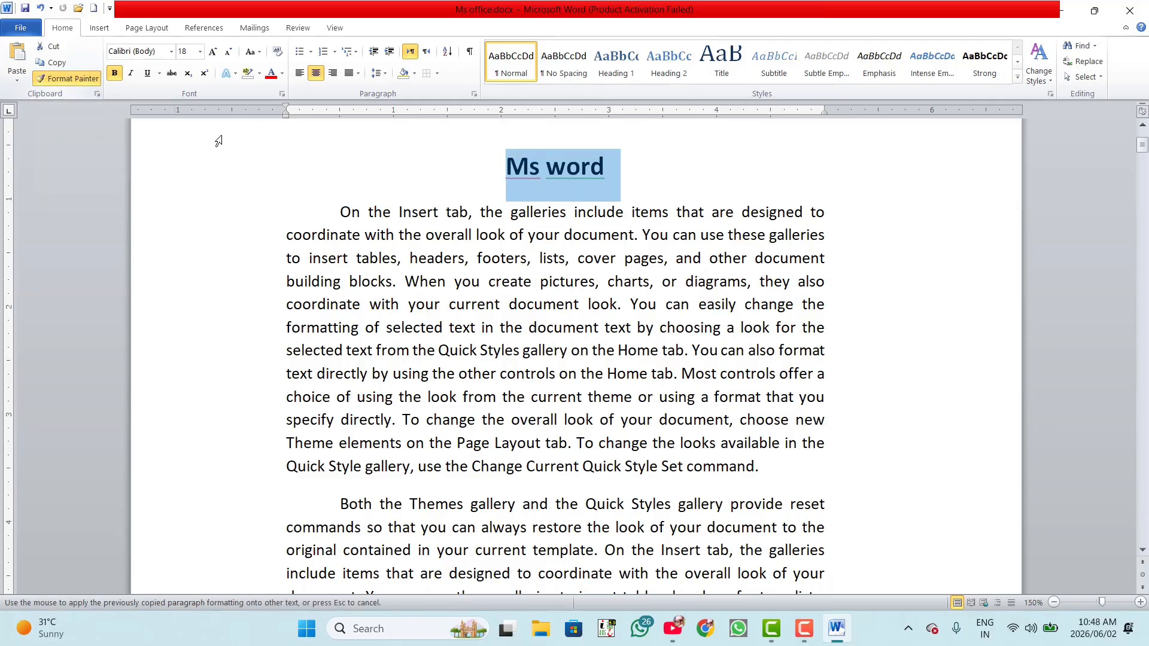
scroll(656, 228, down, 10)
scroll(656, 228, down, 20)
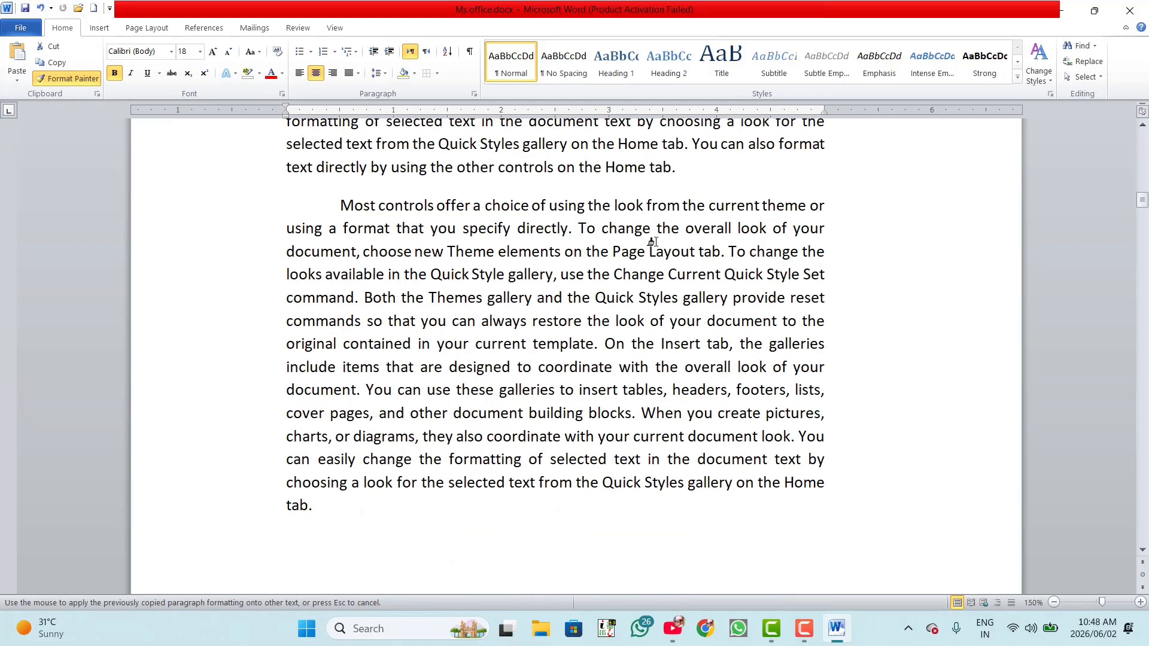
scroll(655, 247, down, 20)
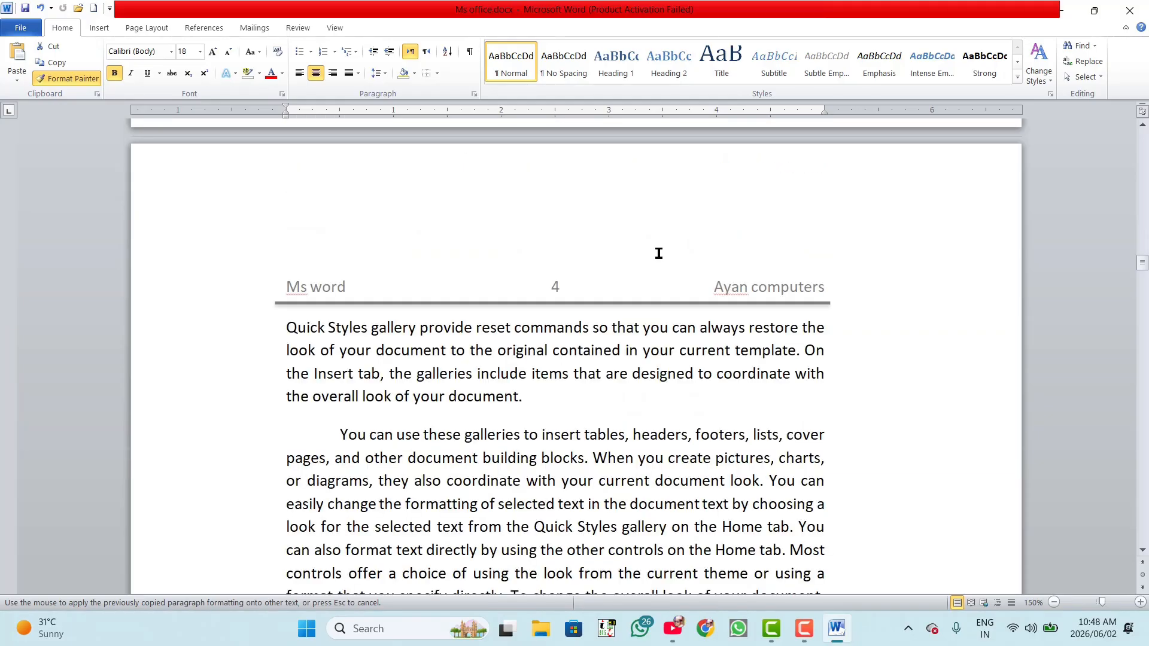
scroll(652, 269, down, 20)
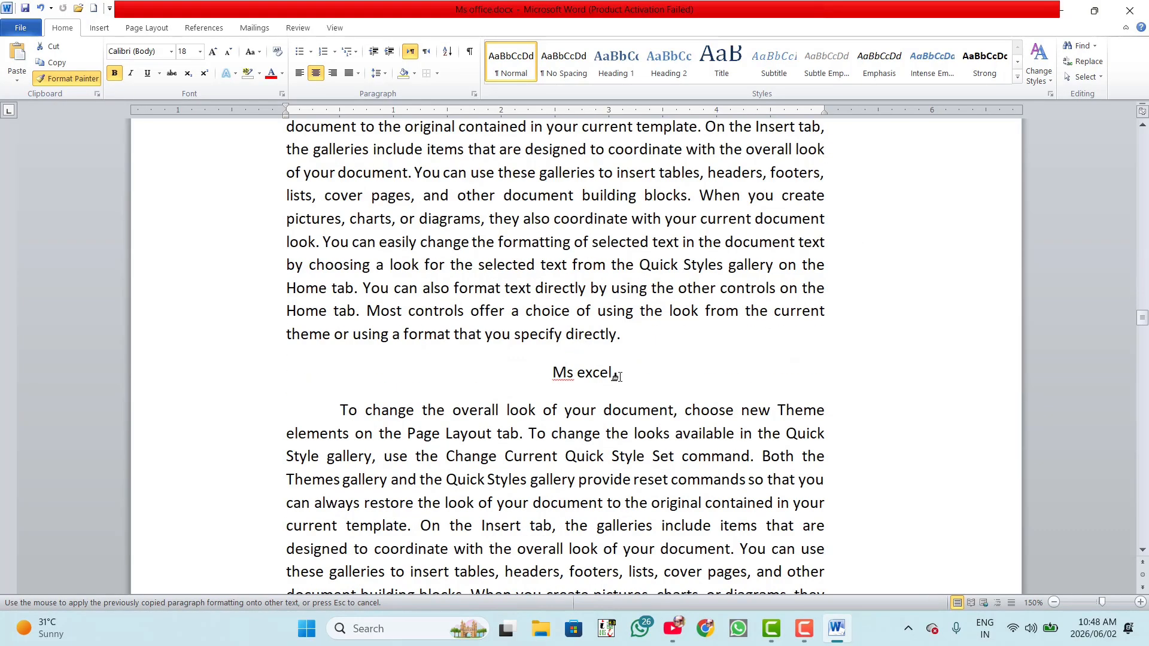
drag(617, 377, 544, 379)
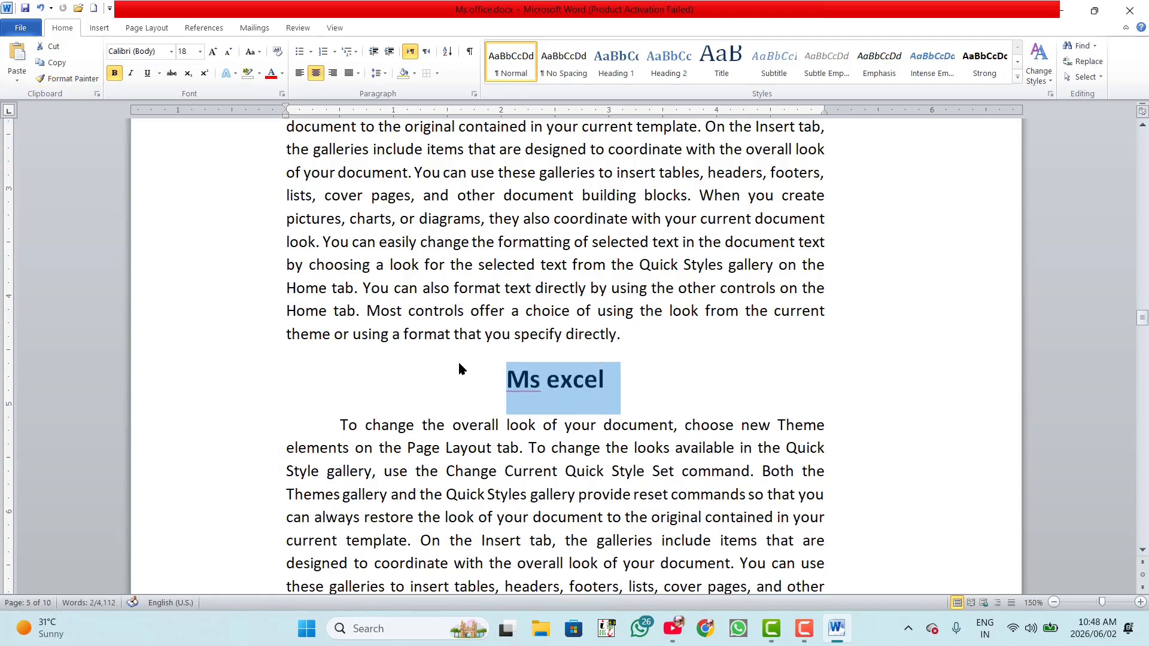
Insert a Next Page section break directly before the "Ms excel" heading and check the page layout around it.
click(605, 374)
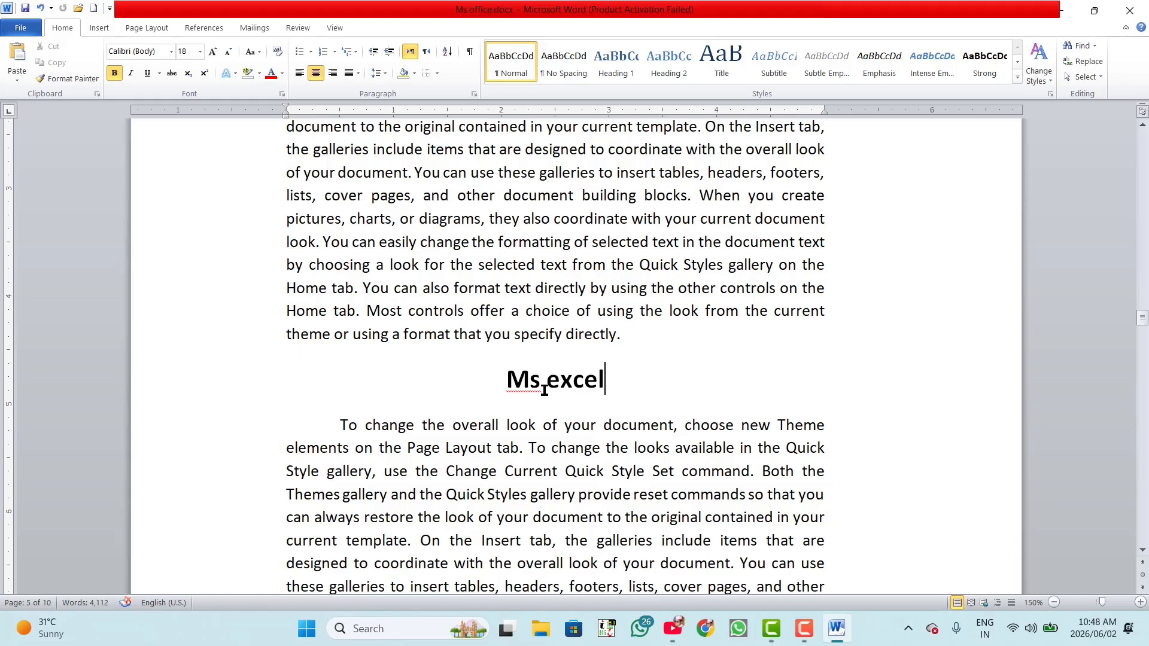
click(505, 375)
click(147, 33)
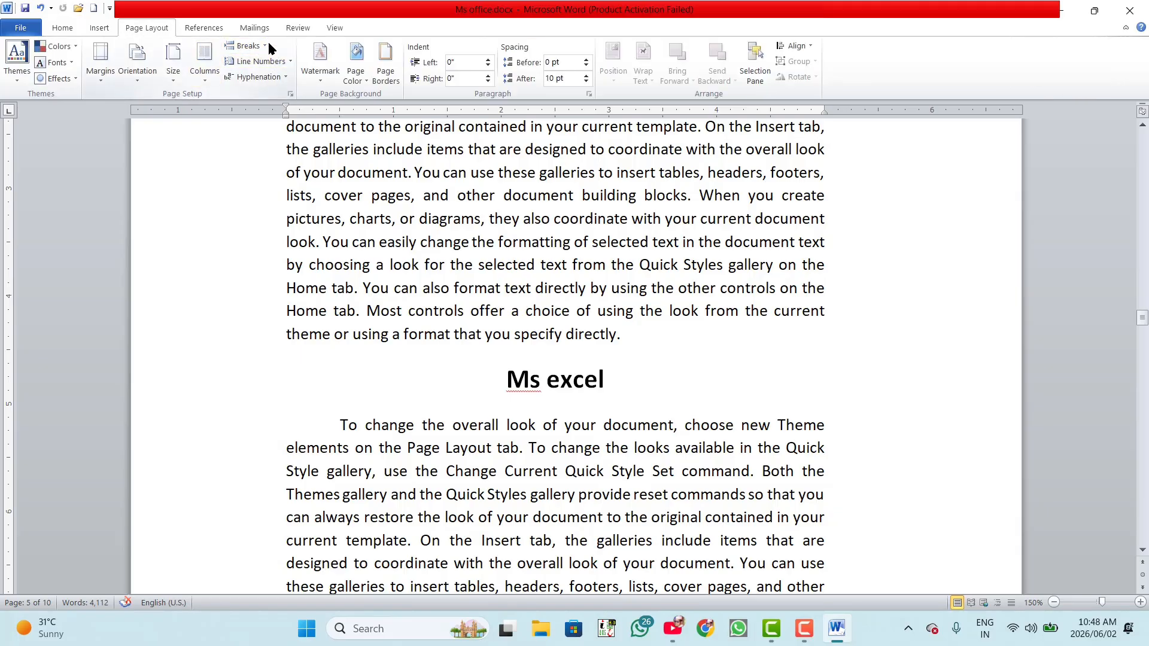
click(251, 46)
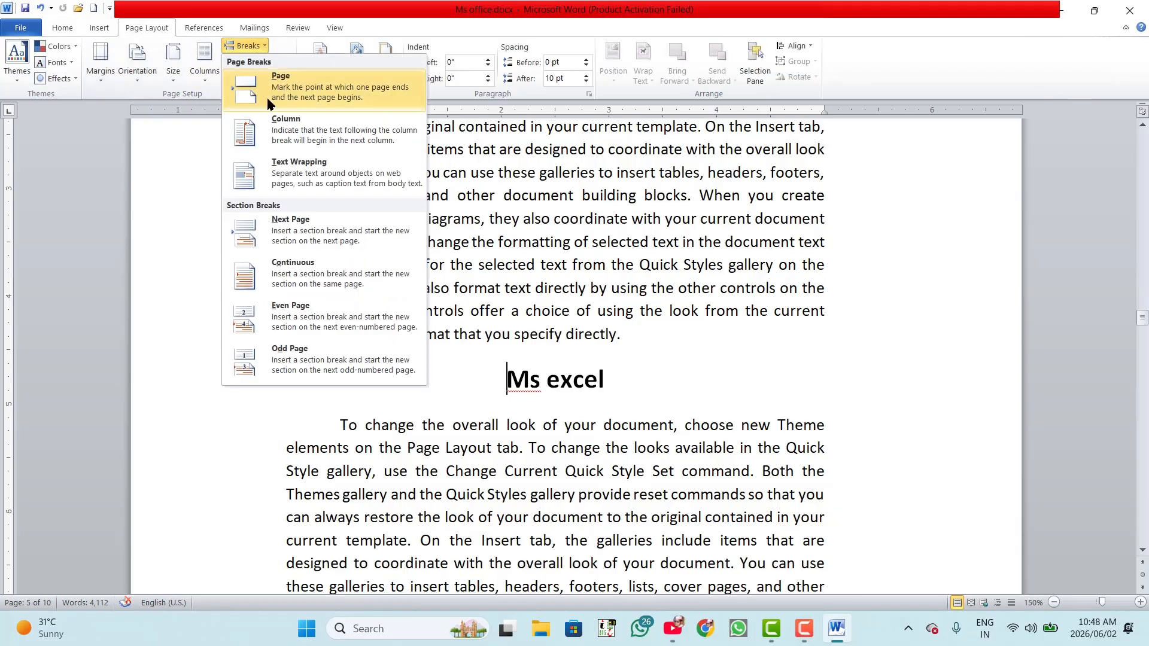
click(283, 230)
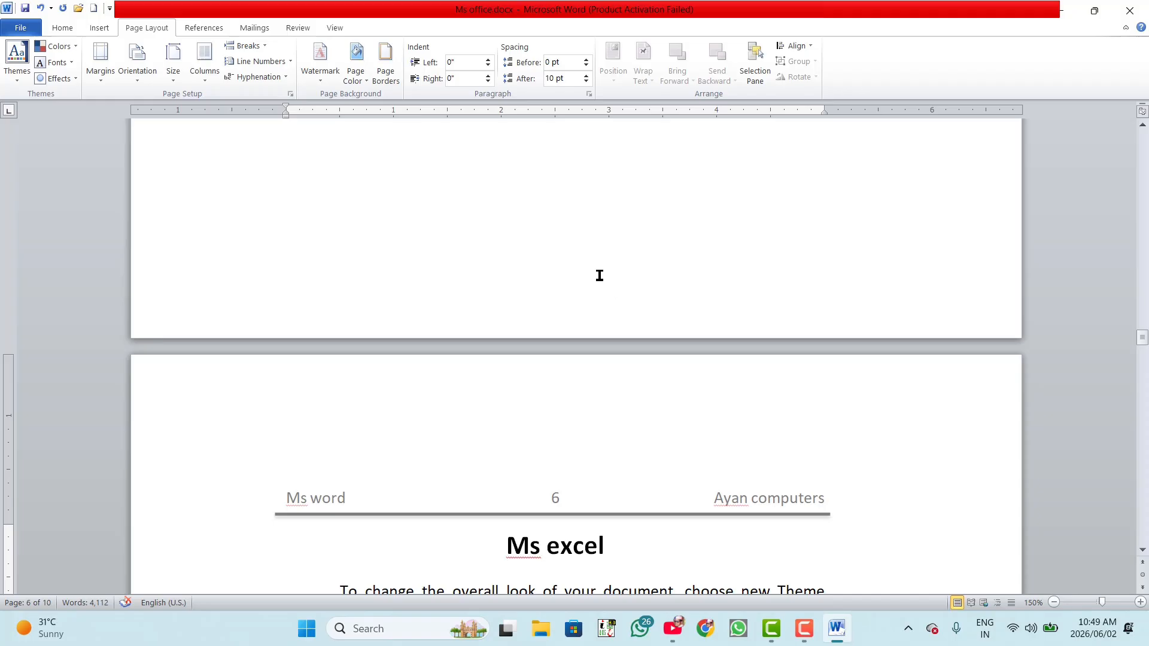
scroll(599, 275, up, 10)
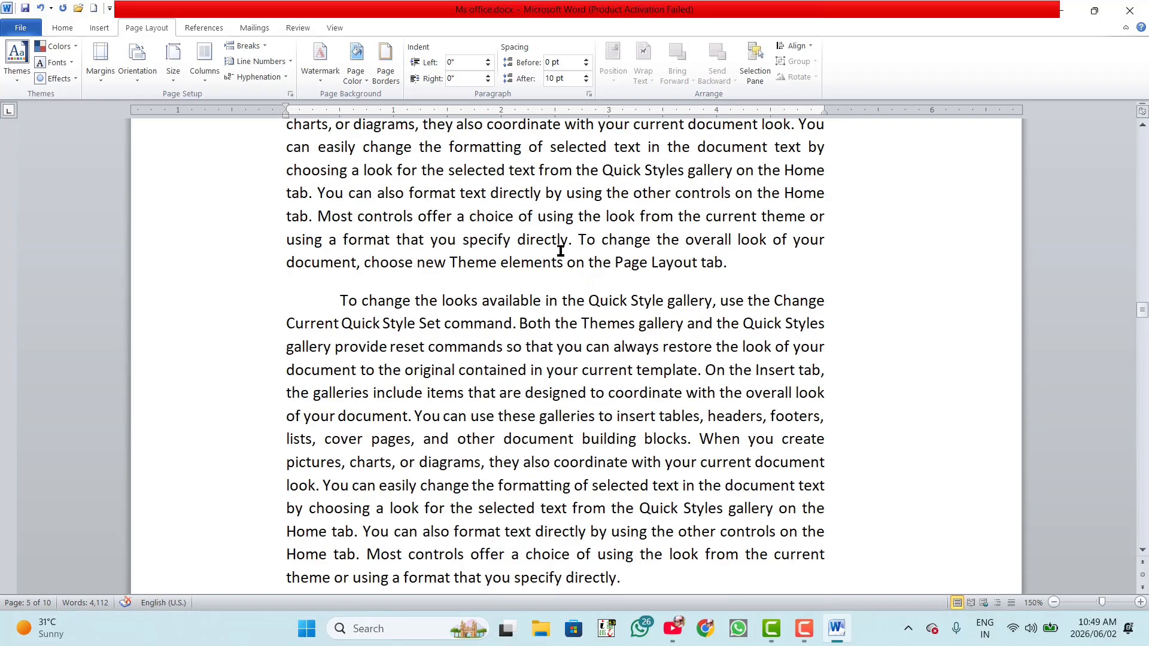
scroll(539, 365, down, 15)
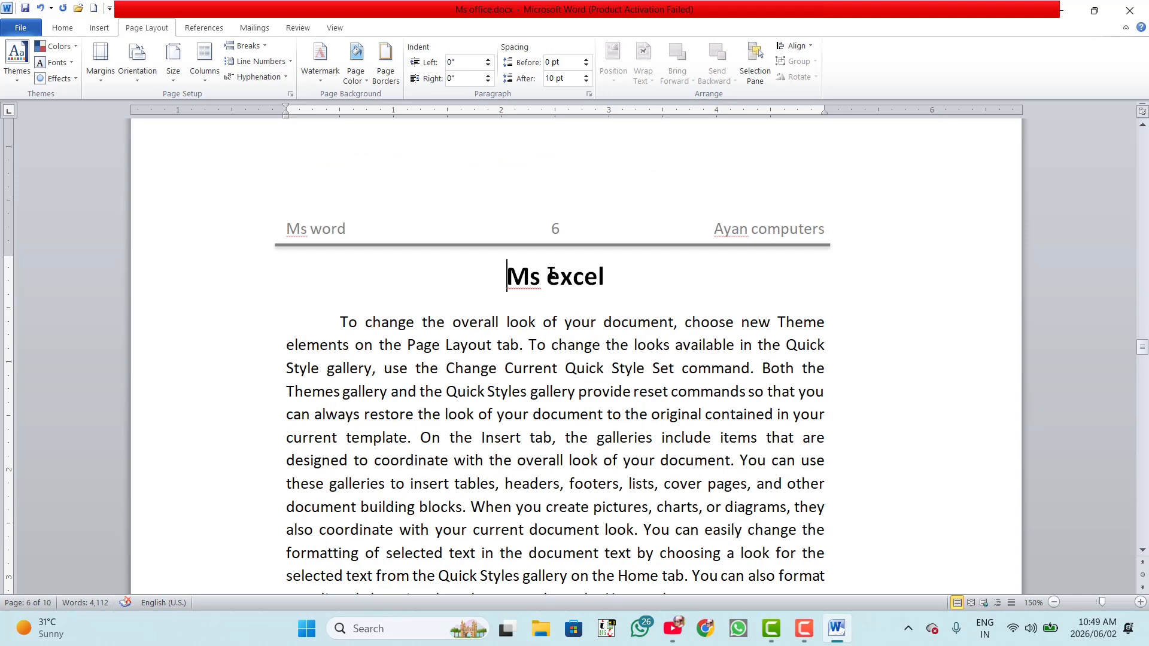
Unlink the Section 2 header on page 6 from the previous section, change its "Ms word" text to "Ms excel", and return to the body.
click(516, 272)
double_click(340, 198)
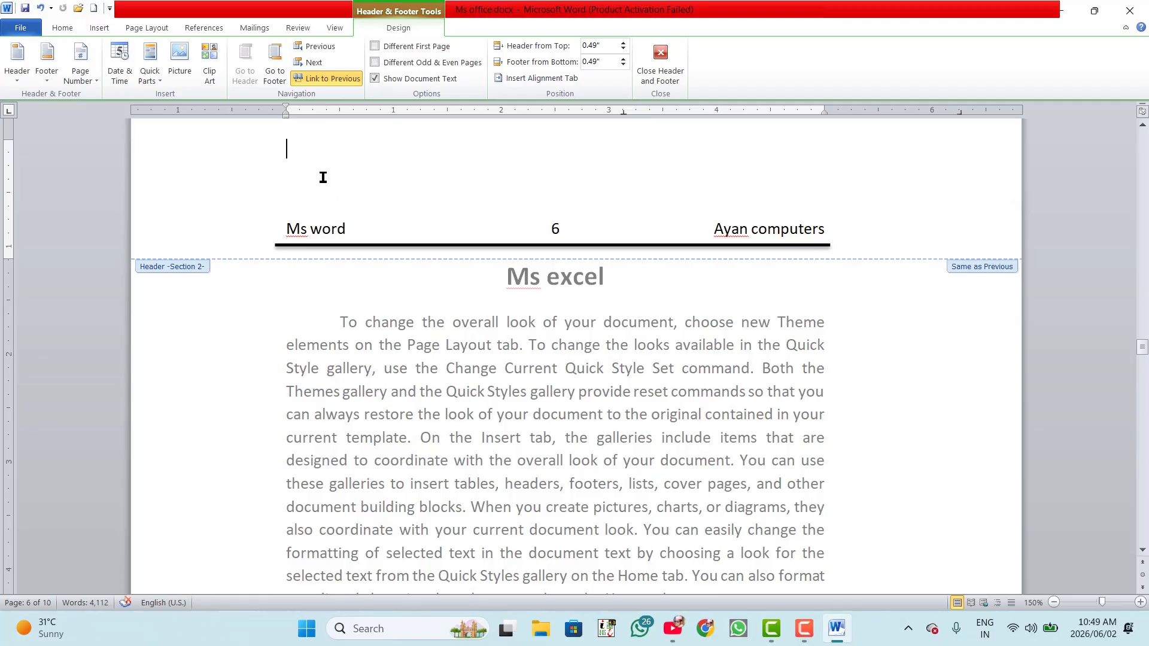
click(311, 82)
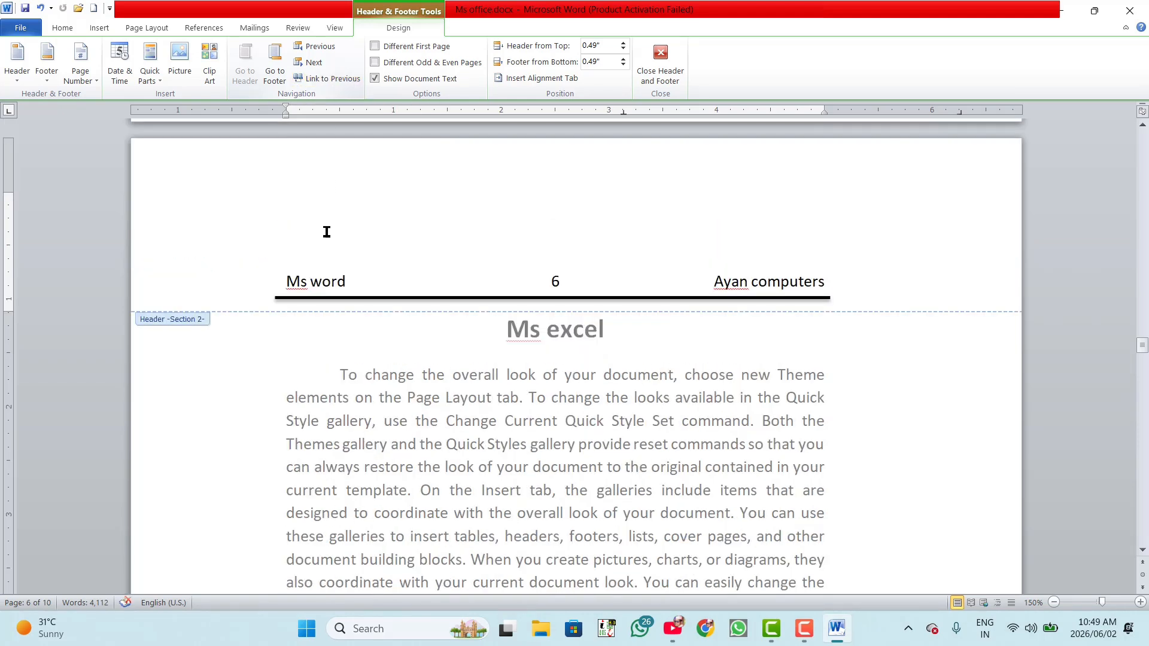
drag(350, 280, 311, 283)
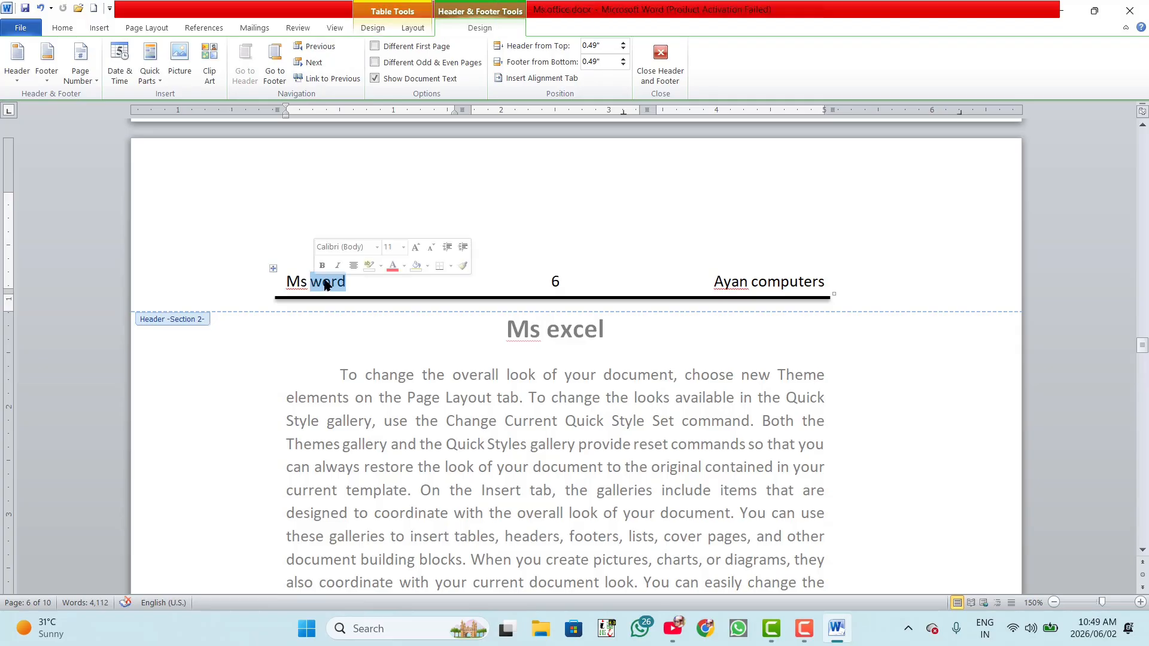
text(excel)
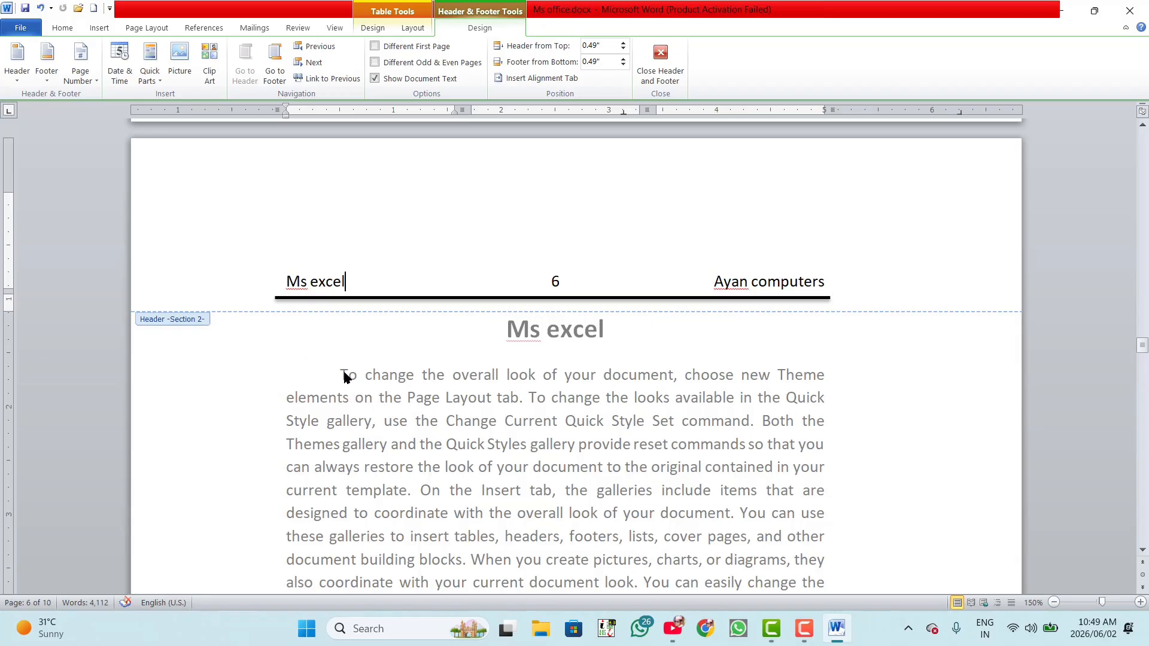
double_click(412, 423)
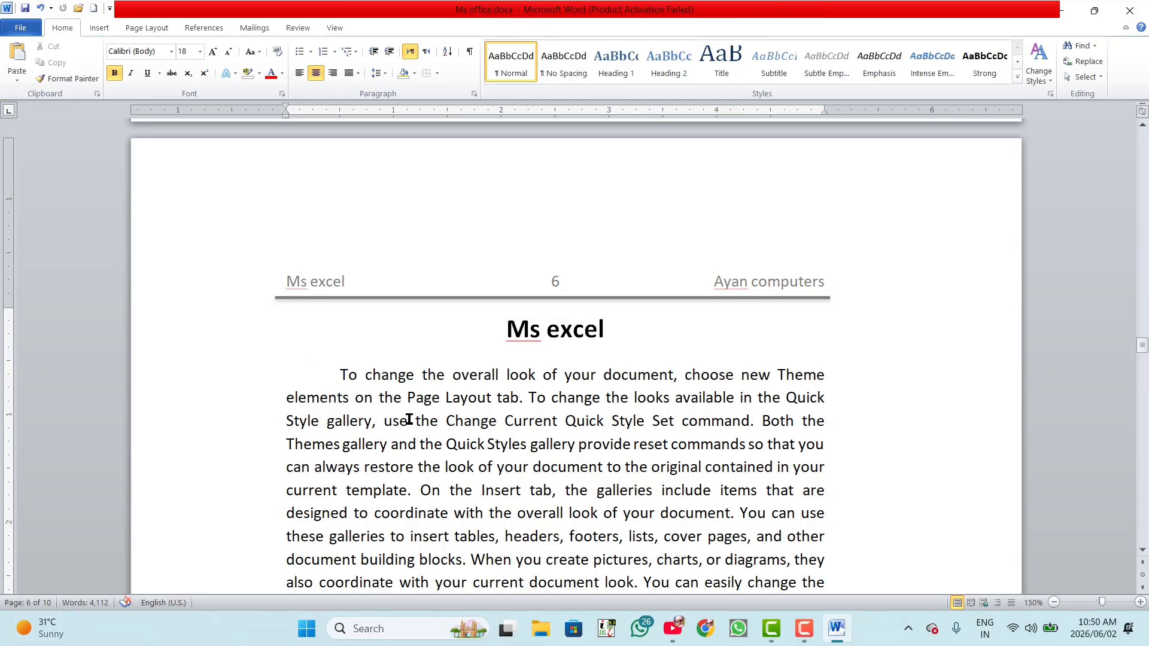
Compare the header text on the pages before and after the section break, from page 5 to page 7.
scroll(450, 368, up, 5)
scroll(452, 371, up, 15)
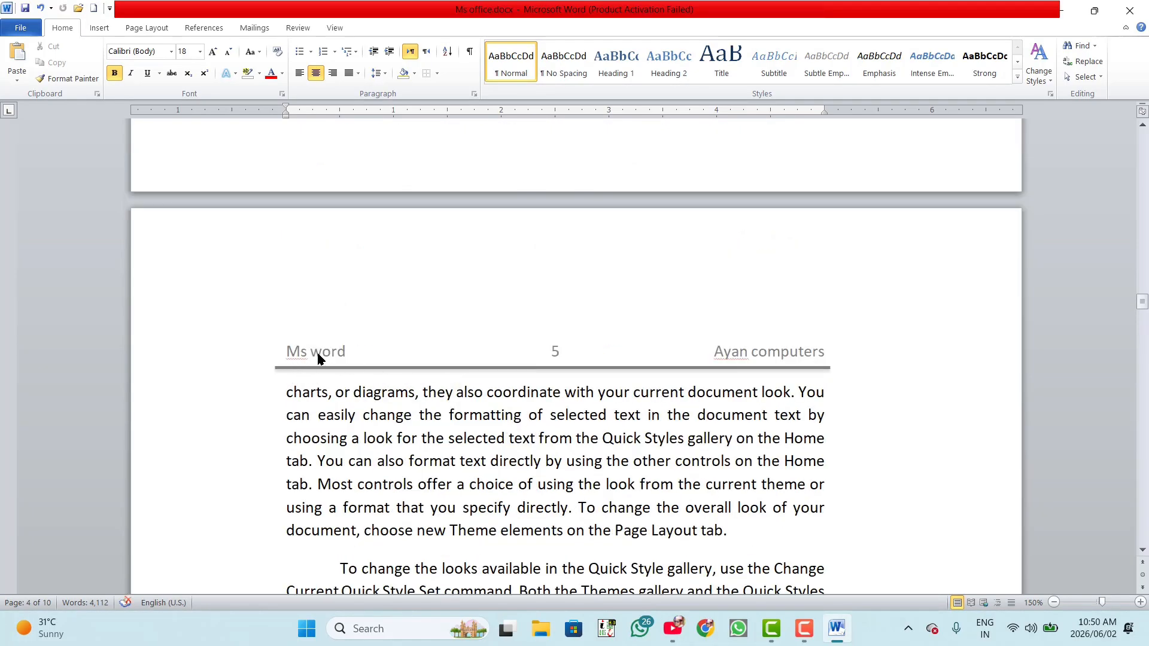
scroll(635, 380, down, 5)
scroll(634, 381, down, 10)
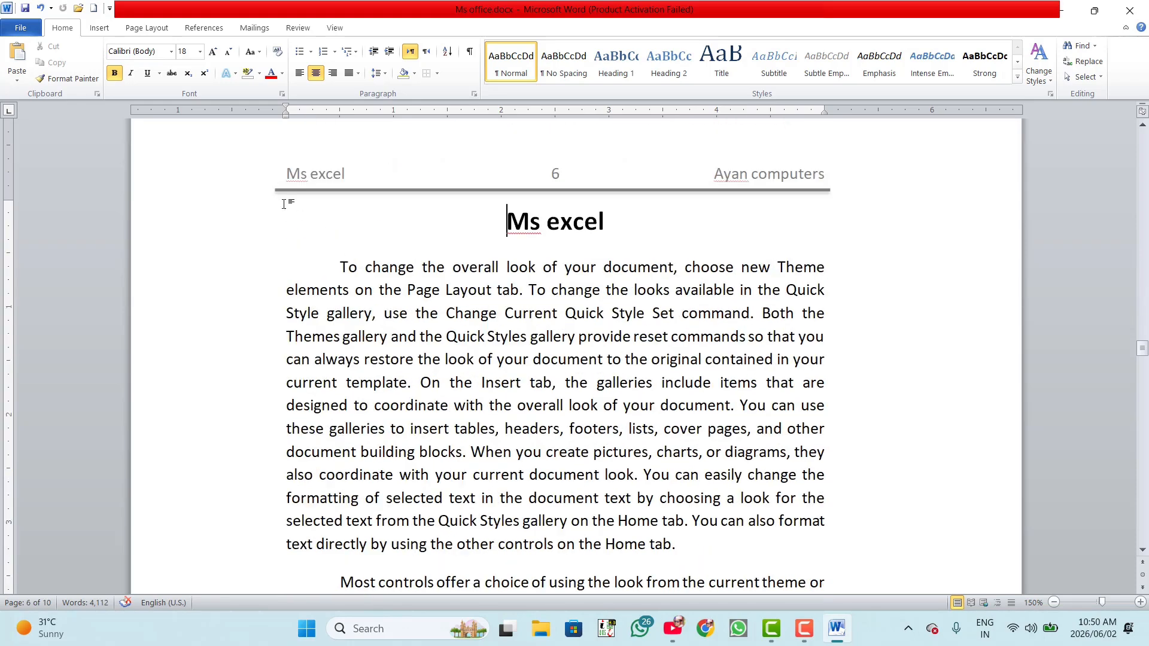
scroll(669, 240, down, 15)
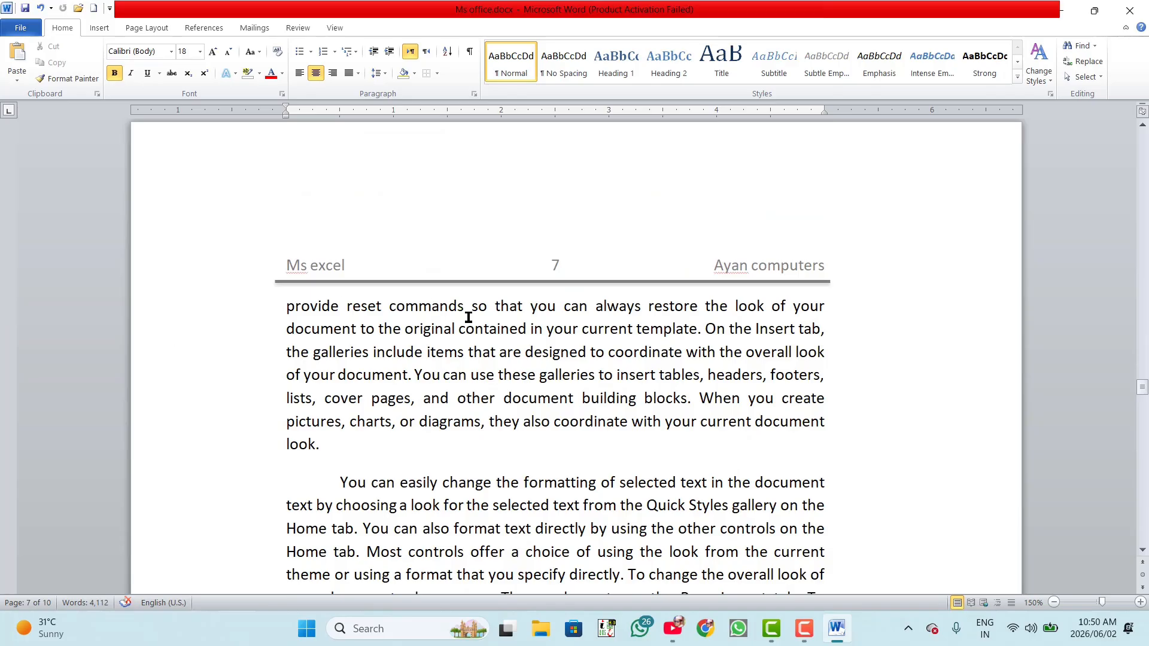
scroll(547, 317, up, 15)
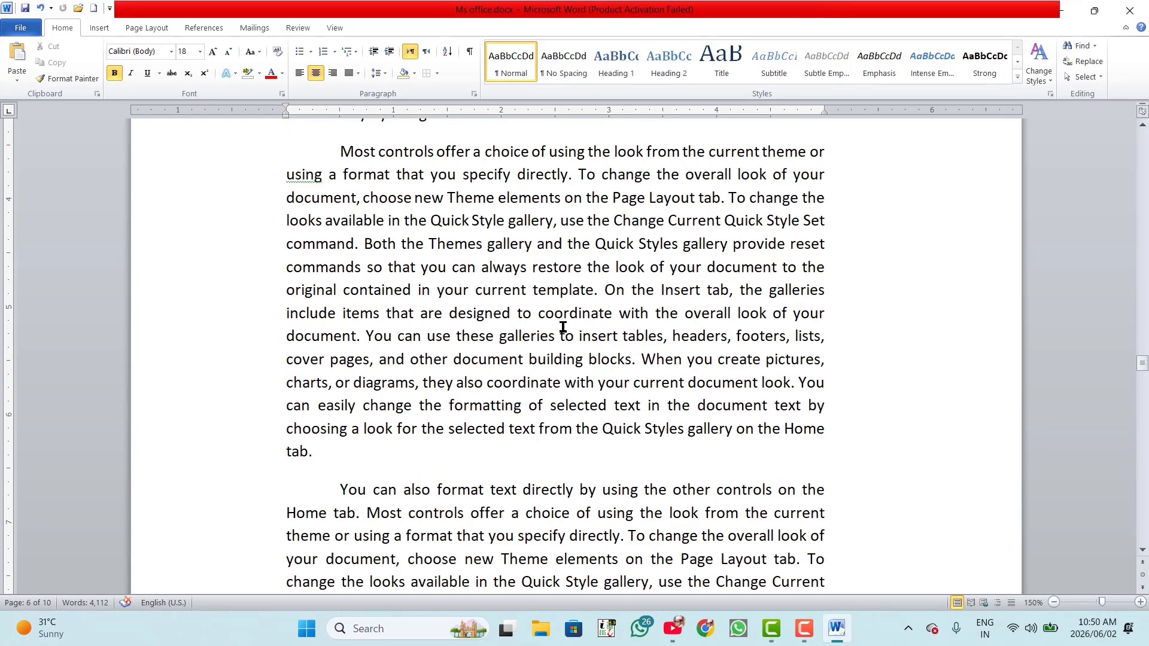
scroll(604, 359, up, 5)
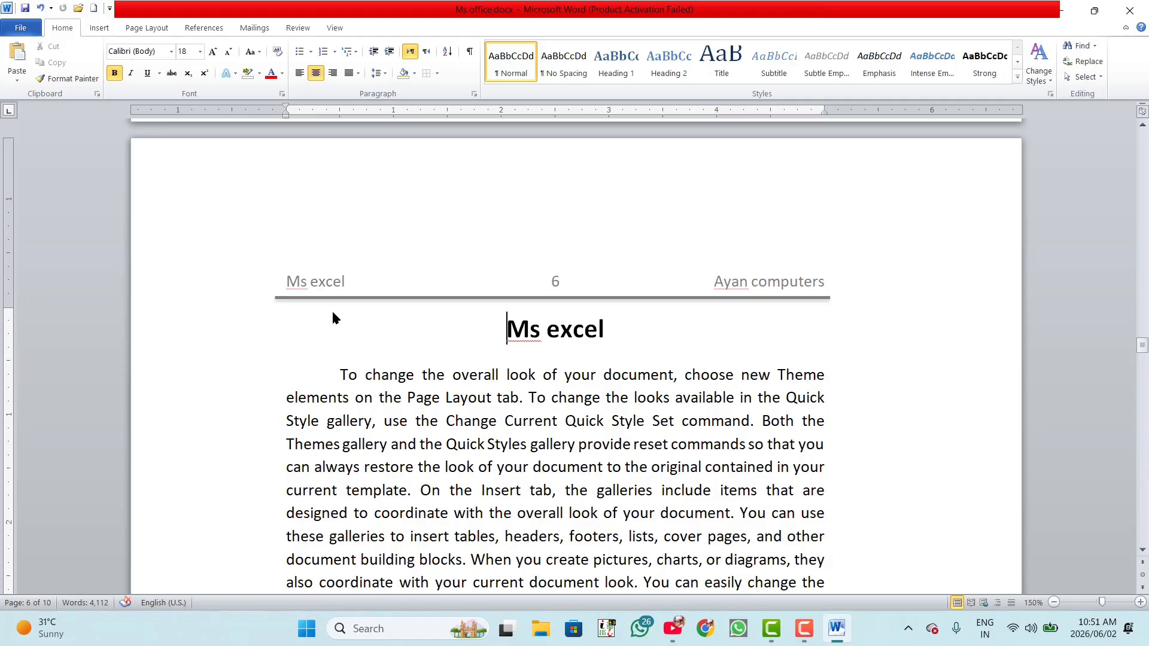
click(329, 376)
scroll(436, 299, up, 10)
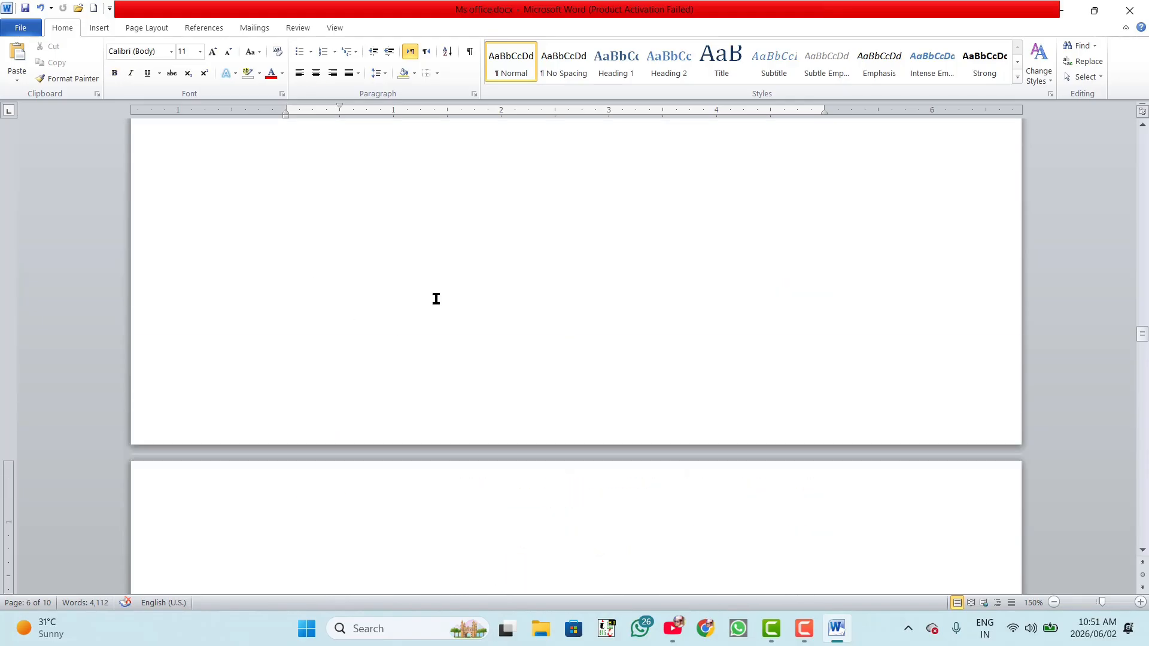
scroll(436, 297, up, 10)
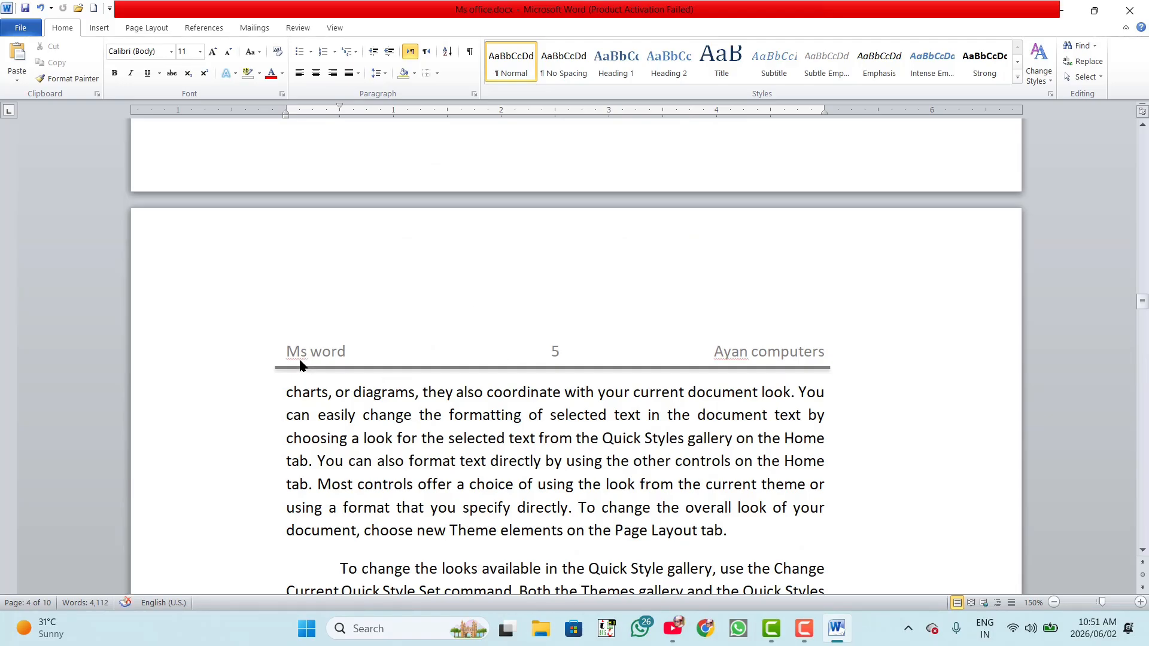
scroll(473, 308, up, 8)
scroll(474, 307, down, 20)
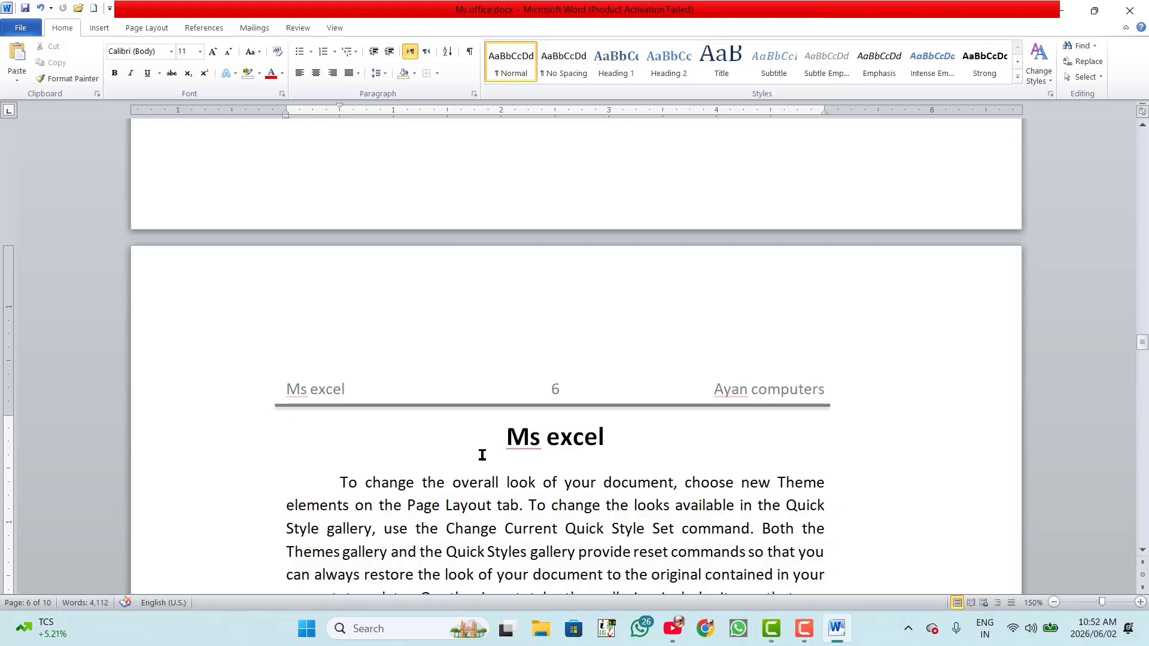
scroll(598, 333, down, 1)
scroll(596, 327, up, 10)
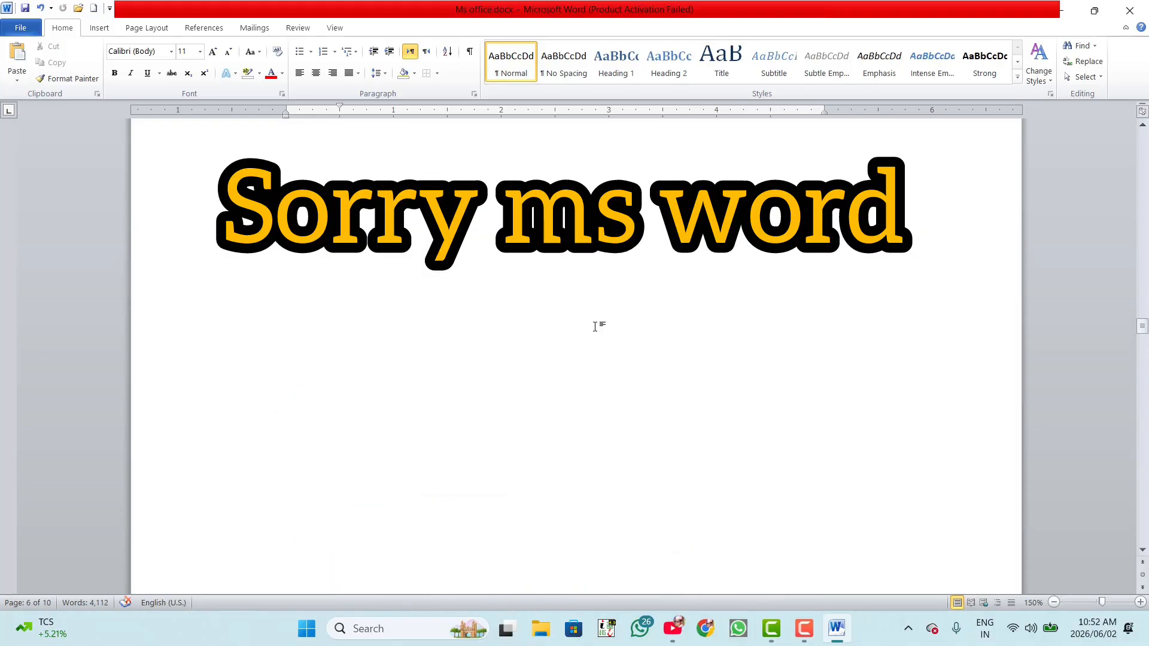
scroll(596, 326, up, 10)
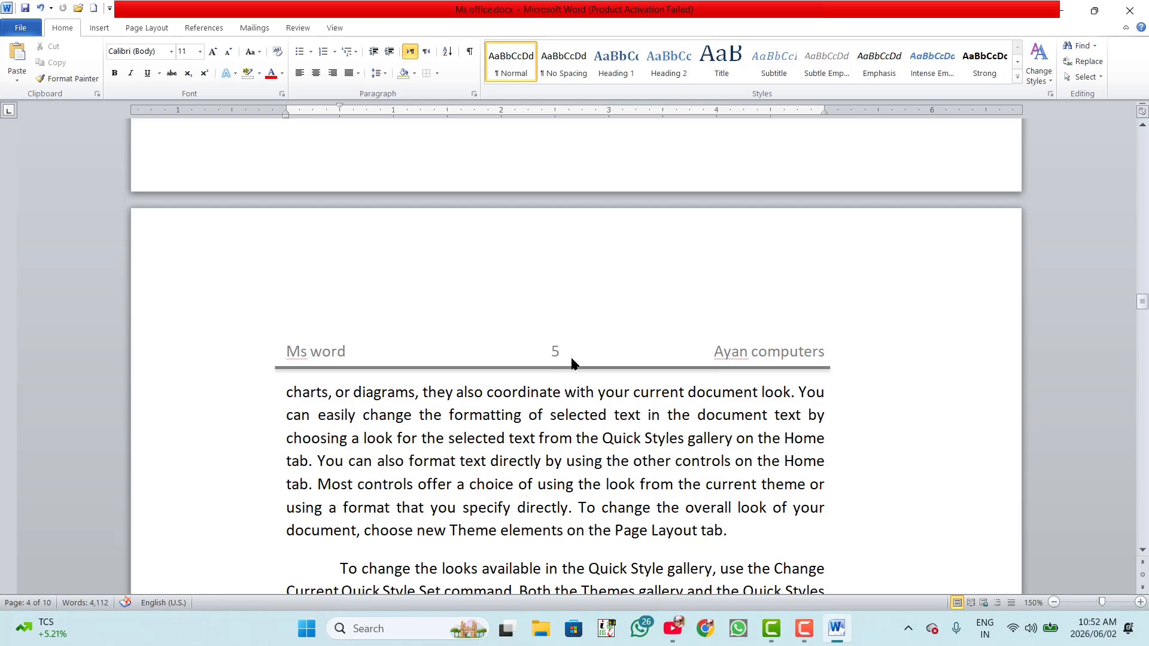
scroll(570, 355, down, 4)
scroll(572, 359, down, 8)
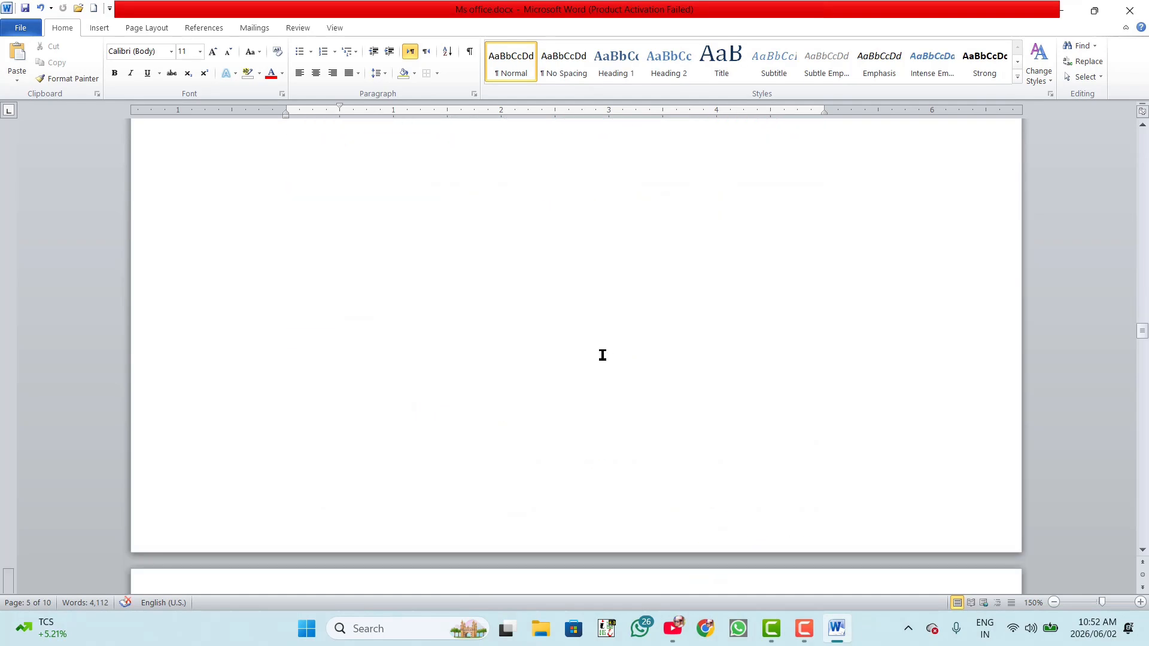
scroll(603, 355, down, 5)
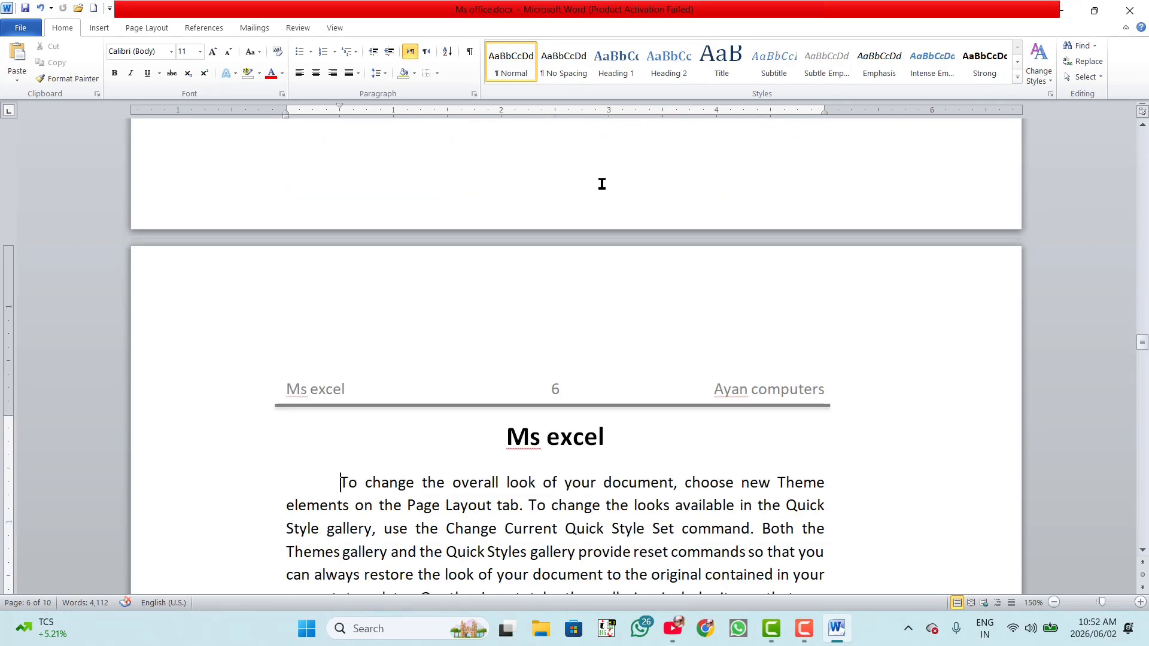
scroll(626, 171, down, 1)
scroll(626, 171, down, 1)
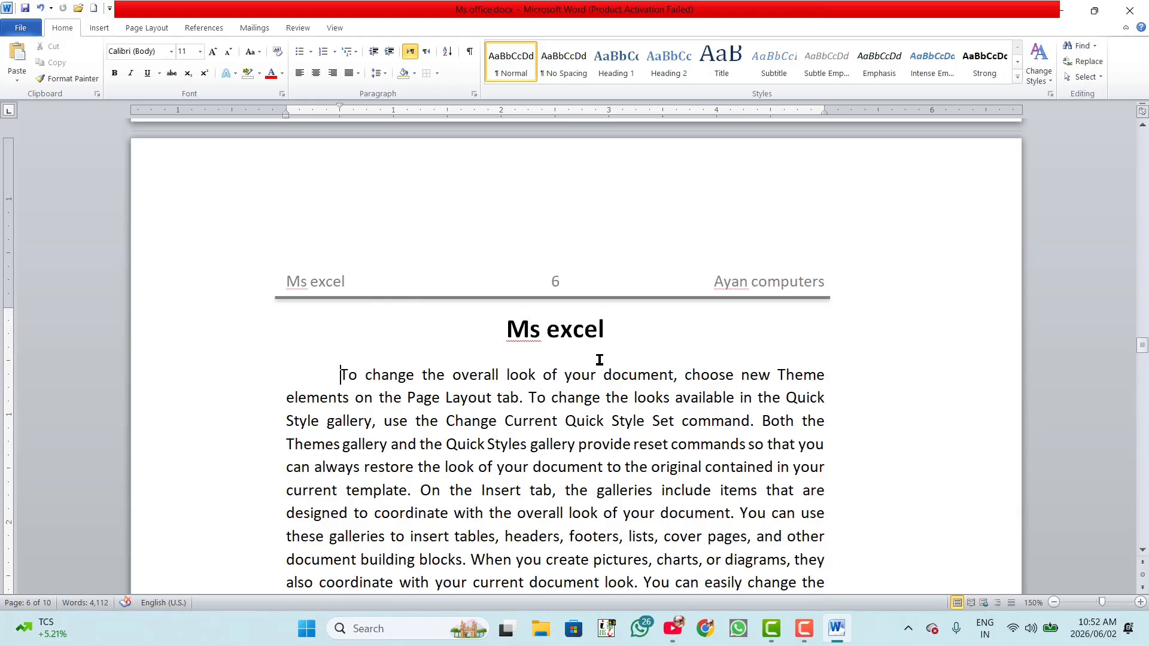
Add a new line reading "Power point" on page 8, after the paragraph ending "original contained in your current template.".
scroll(624, 329, down, 14)
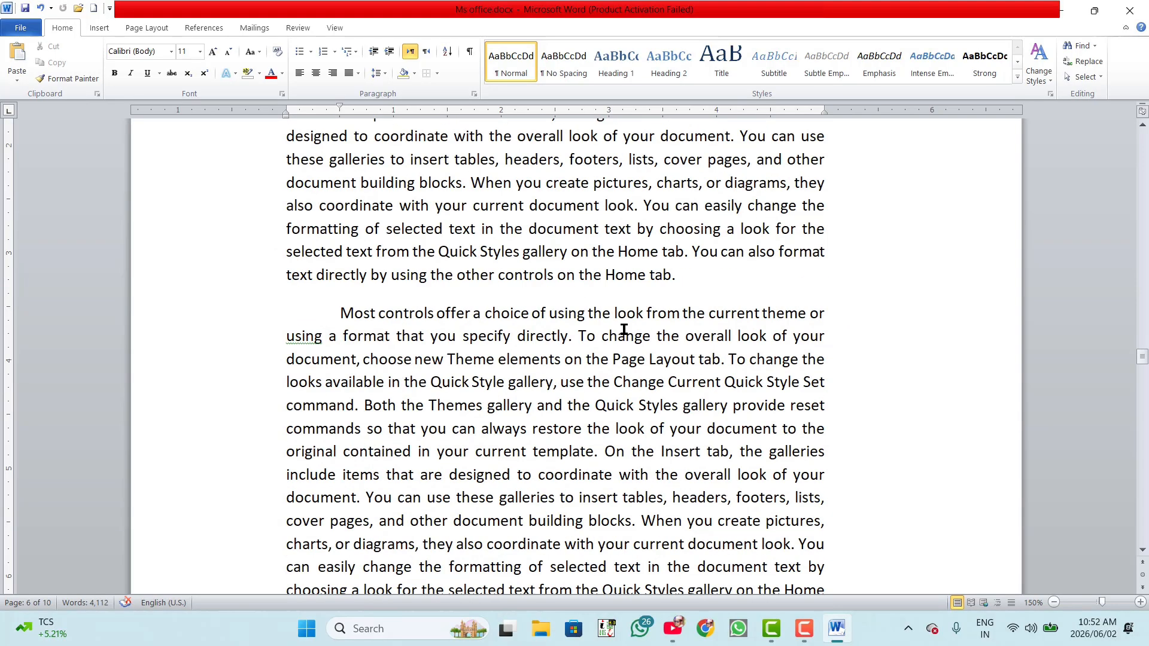
scroll(624, 329, down, 14)
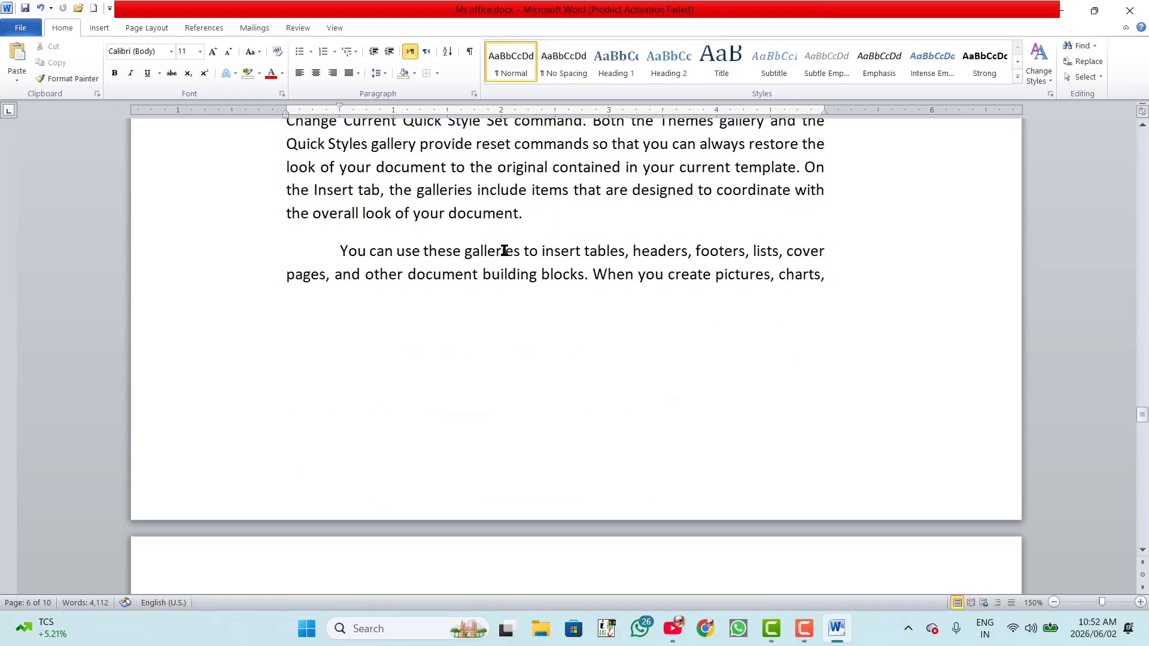
scroll(529, 231, up, 3)
scroll(538, 331, down, 11)
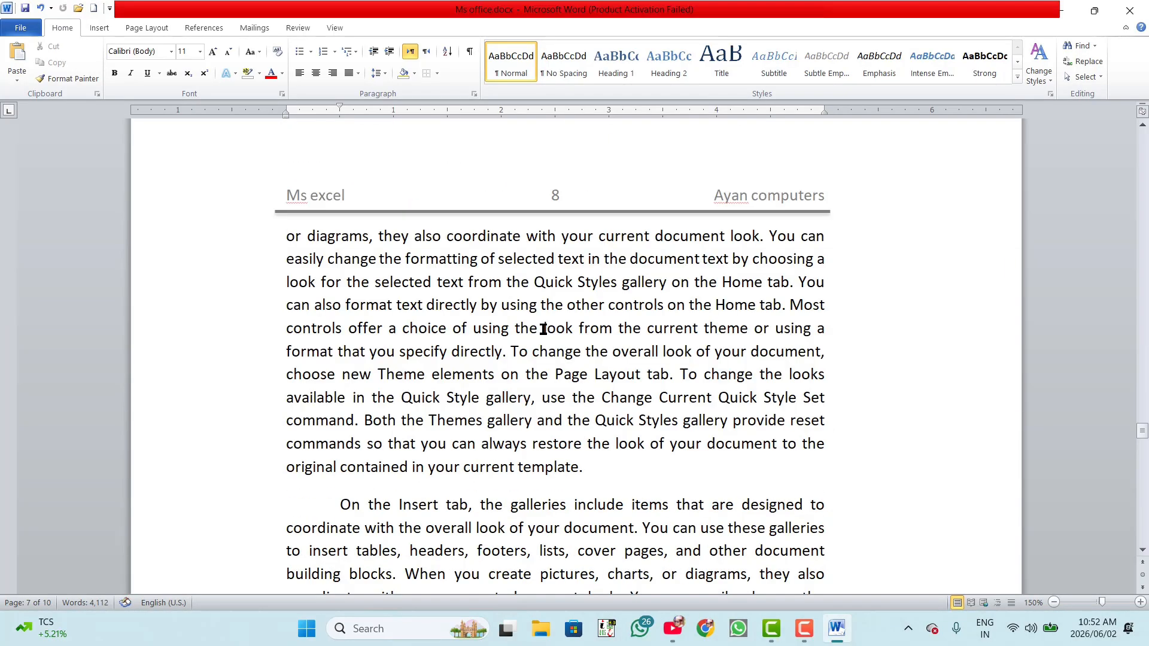
scroll(574, 419, down, 1)
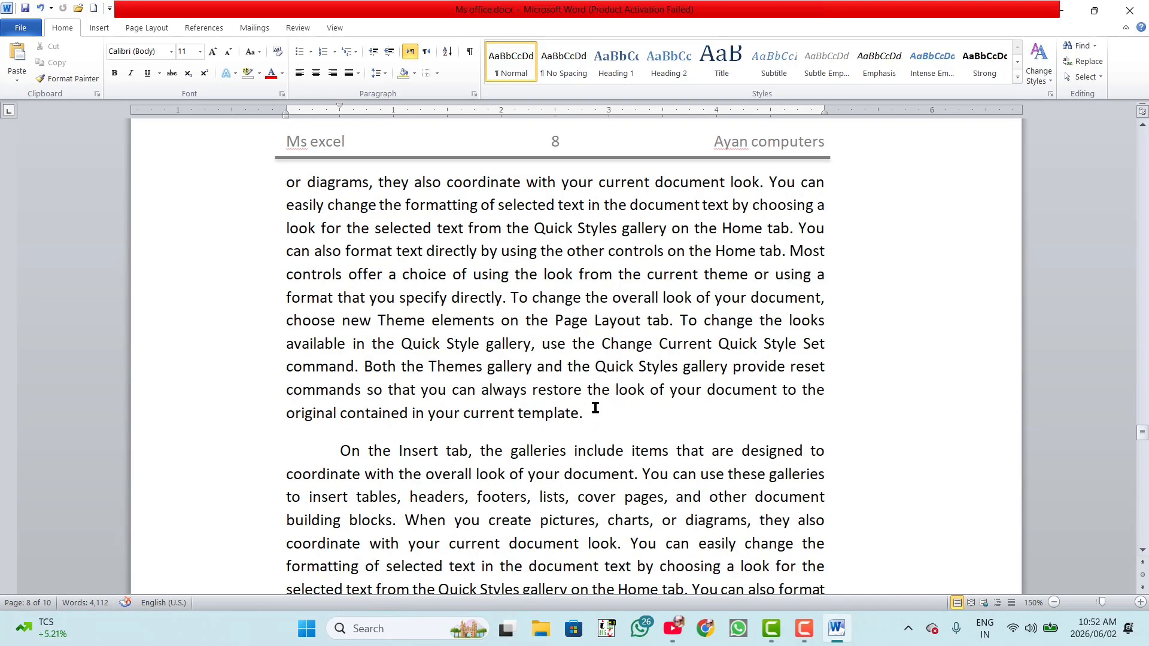
drag(603, 392, 601, 418)
click(587, 414)
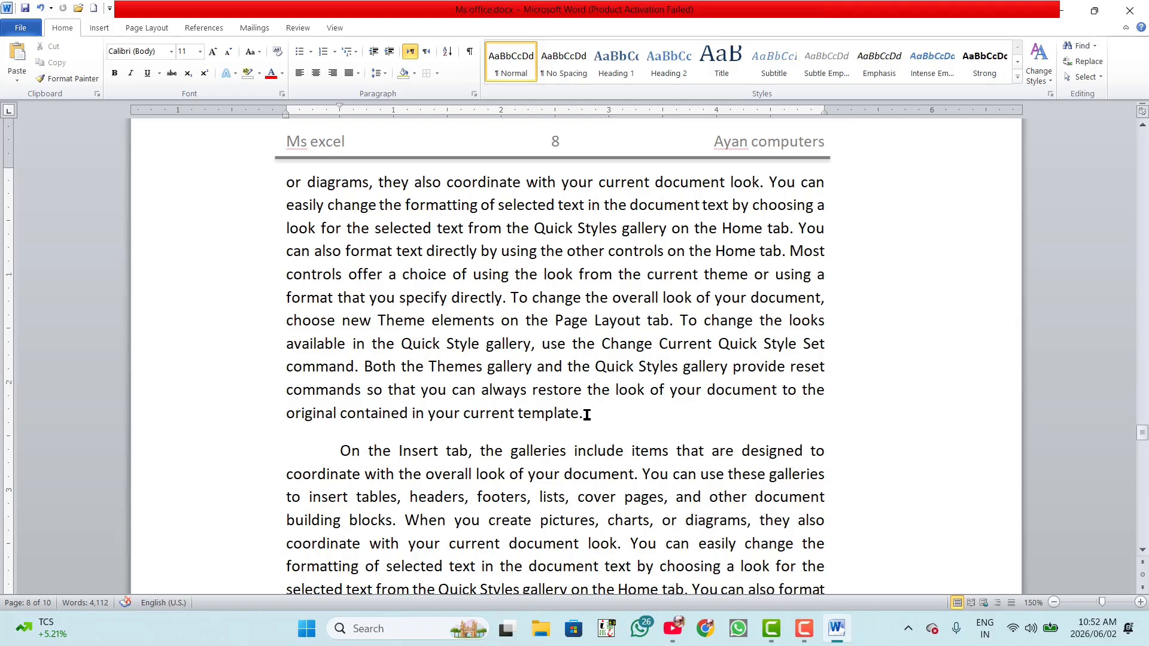
key(Return)
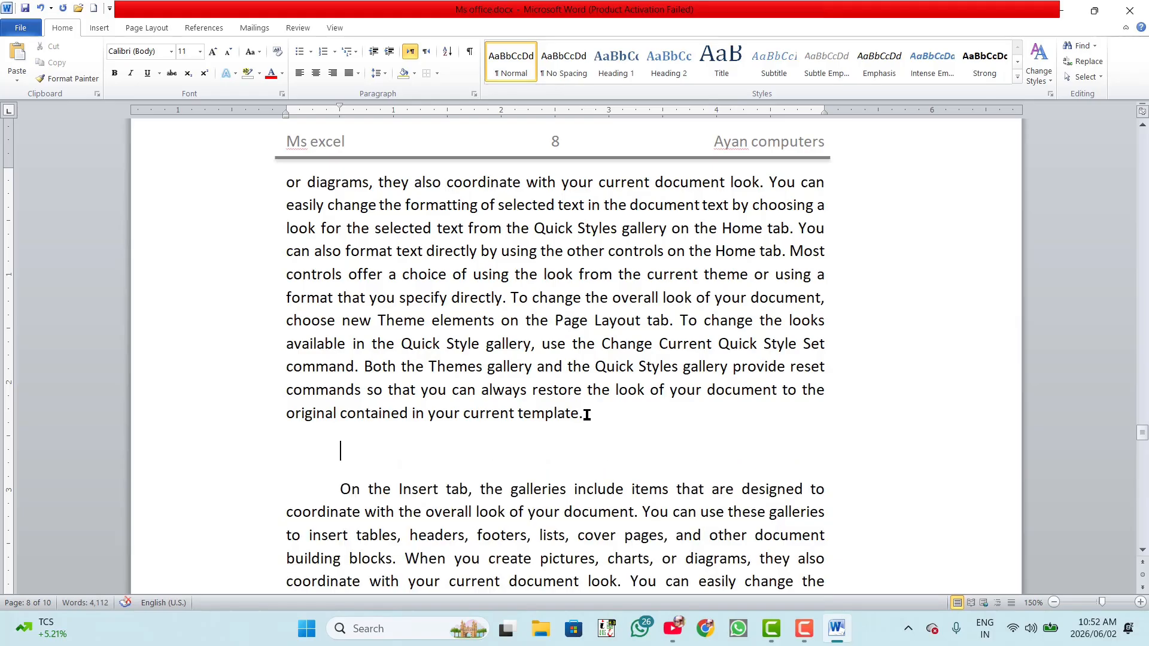
text(Power poinn)
key(BackSpace)
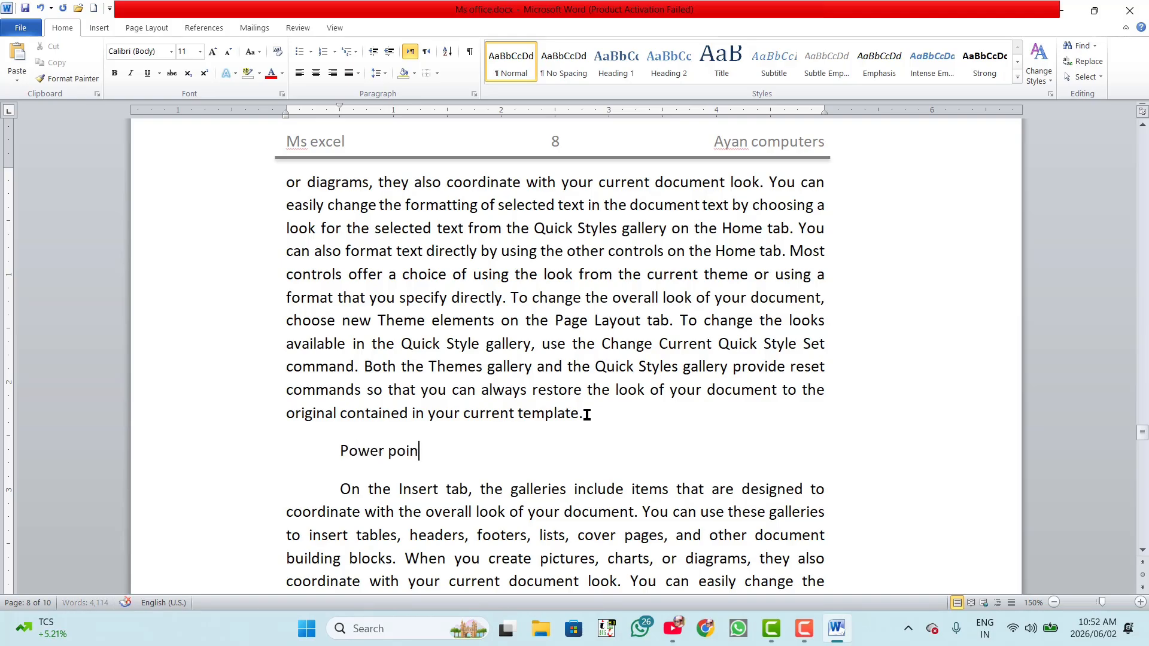
text(t)
Copy the formatting of the "Ms excel" heading on page 6 to the "Power point" line on page 8 with Format Painter.
scroll(583, 336, up, 10)
scroll(577, 338, up, 10)
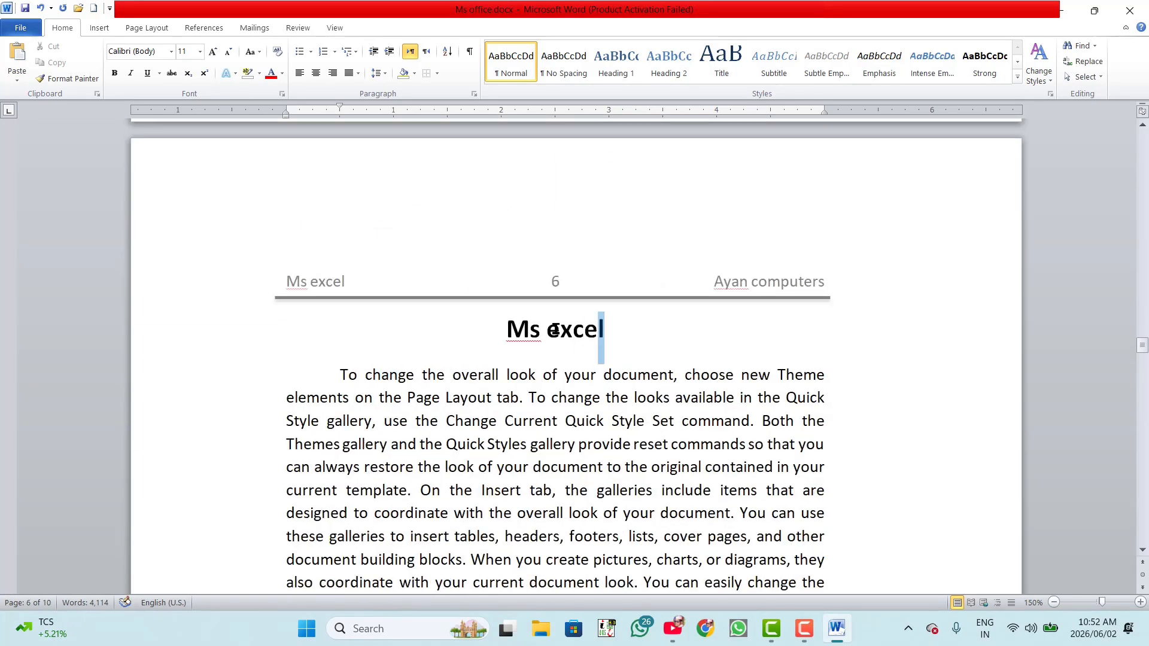
drag(608, 326, 508, 328)
click(65, 80)
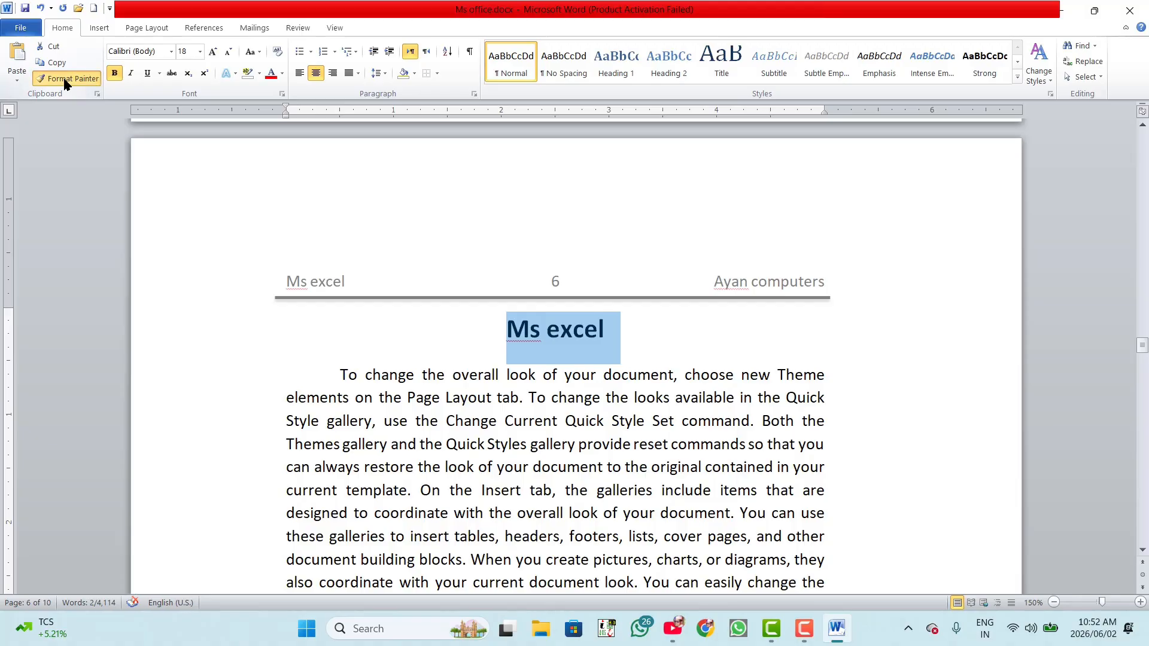
scroll(538, 333, down, 10)
scroll(538, 333, down, 20)
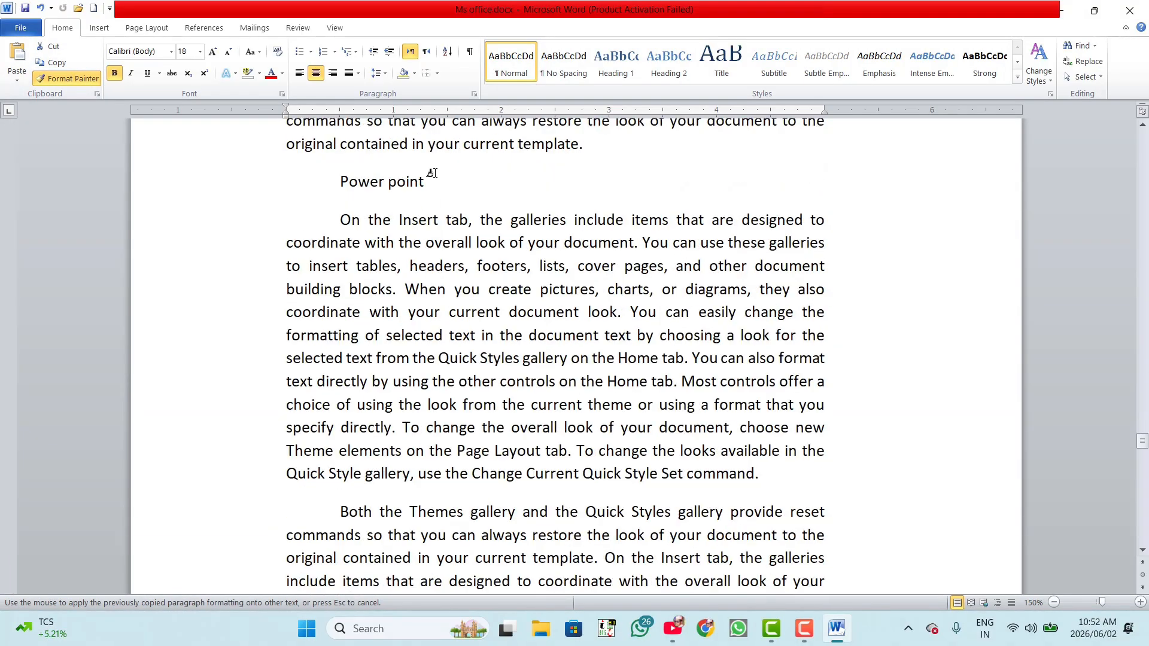
drag(432, 181, 335, 187)
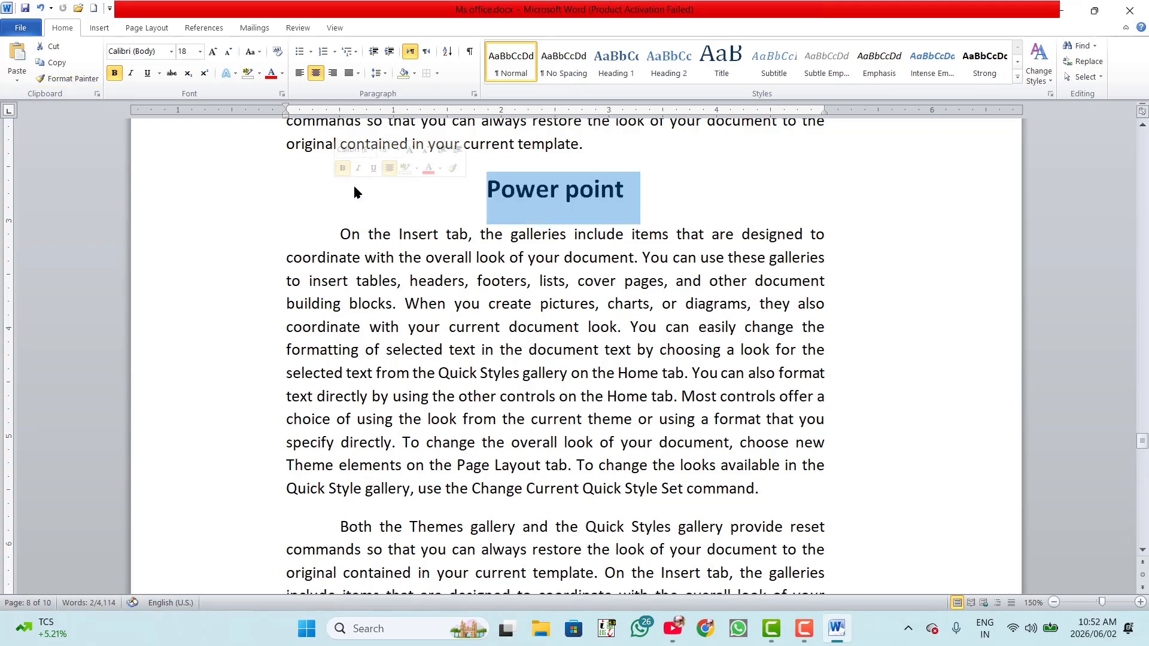
click(568, 232)
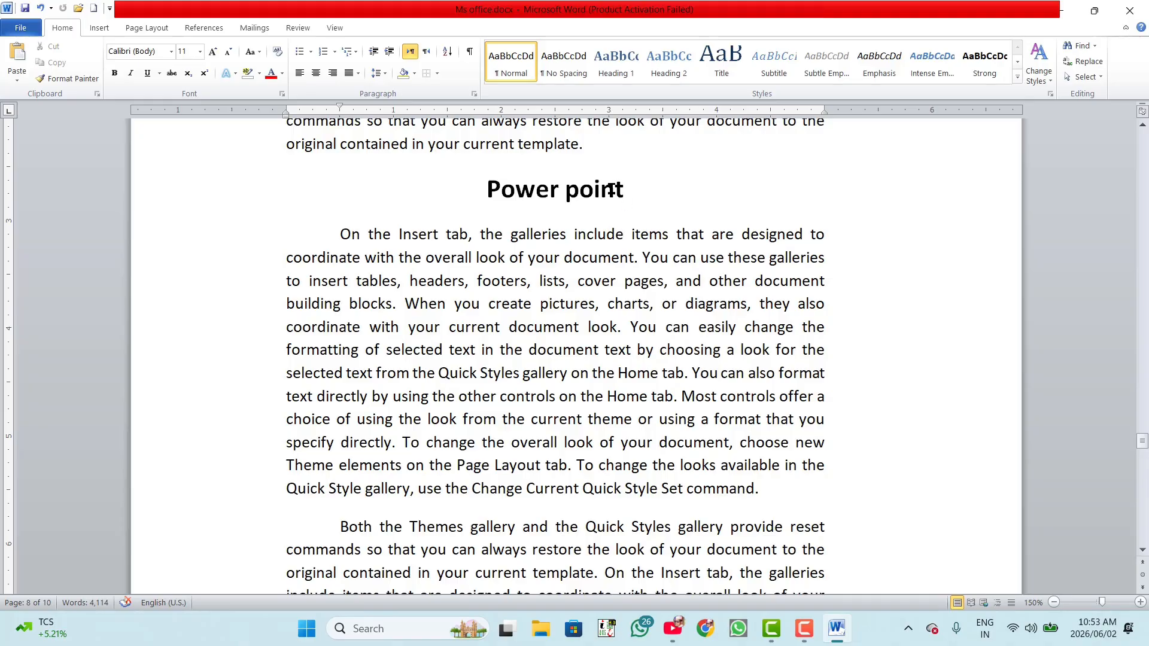
Compare the header text on page 8 with the "Power point" heading further down the same page.
scroll(538, 317, up, 6)
scroll(538, 315, down, 3)
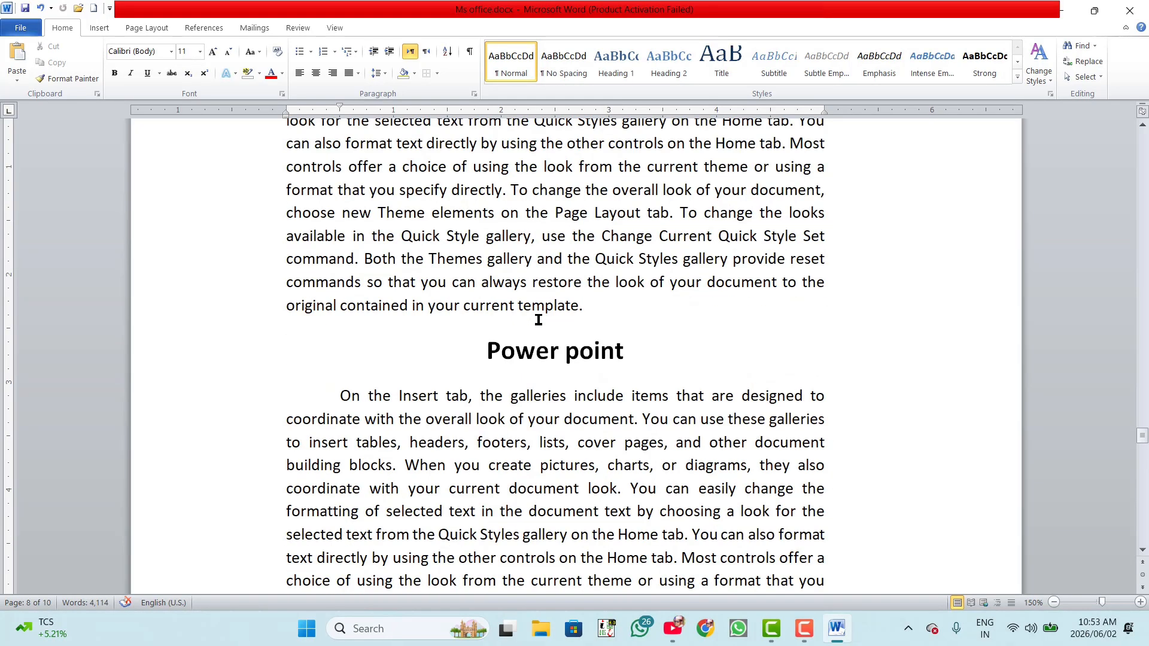
scroll(544, 323, up, 6)
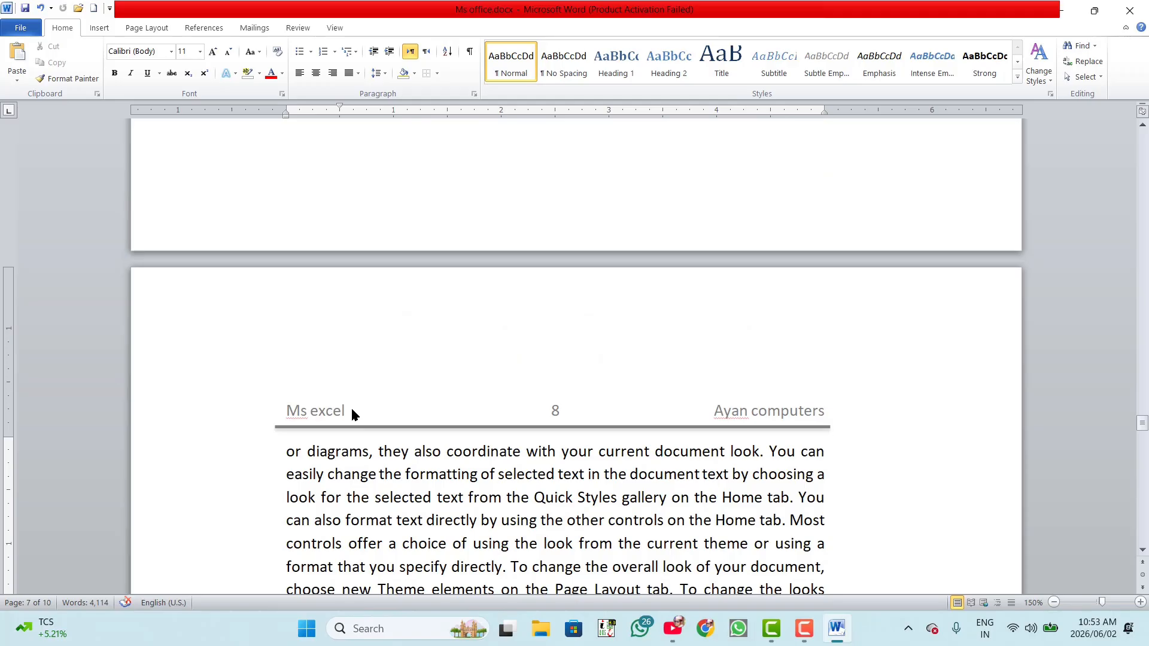
scroll(563, 401, down, 5)
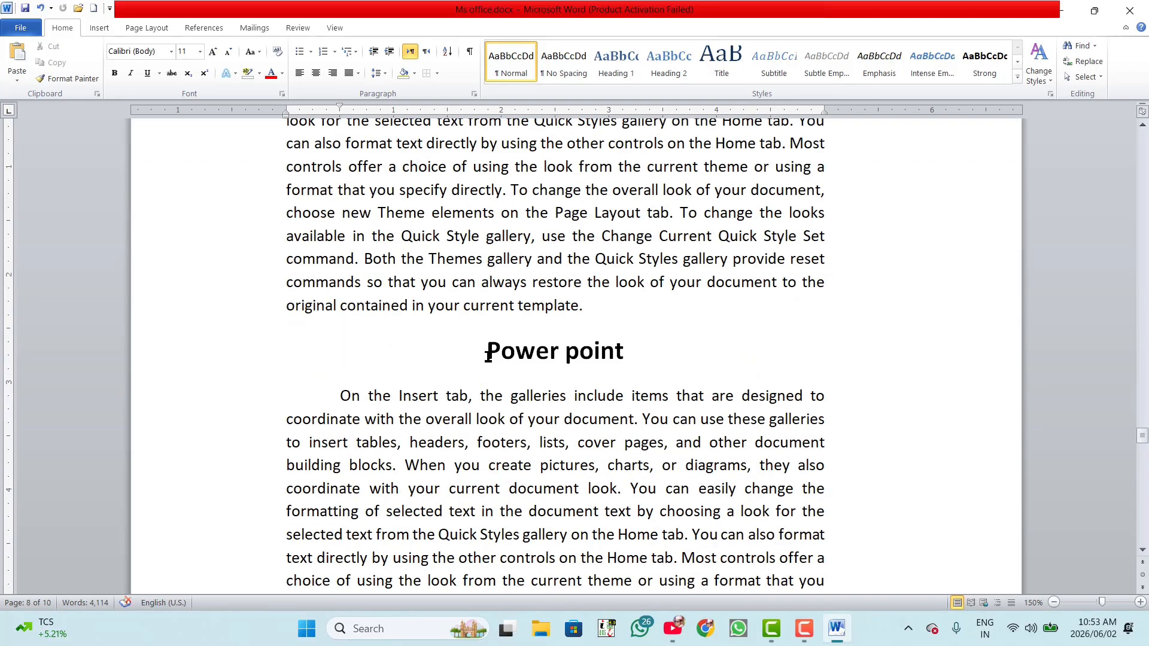
scroll(487, 359, up, 4)
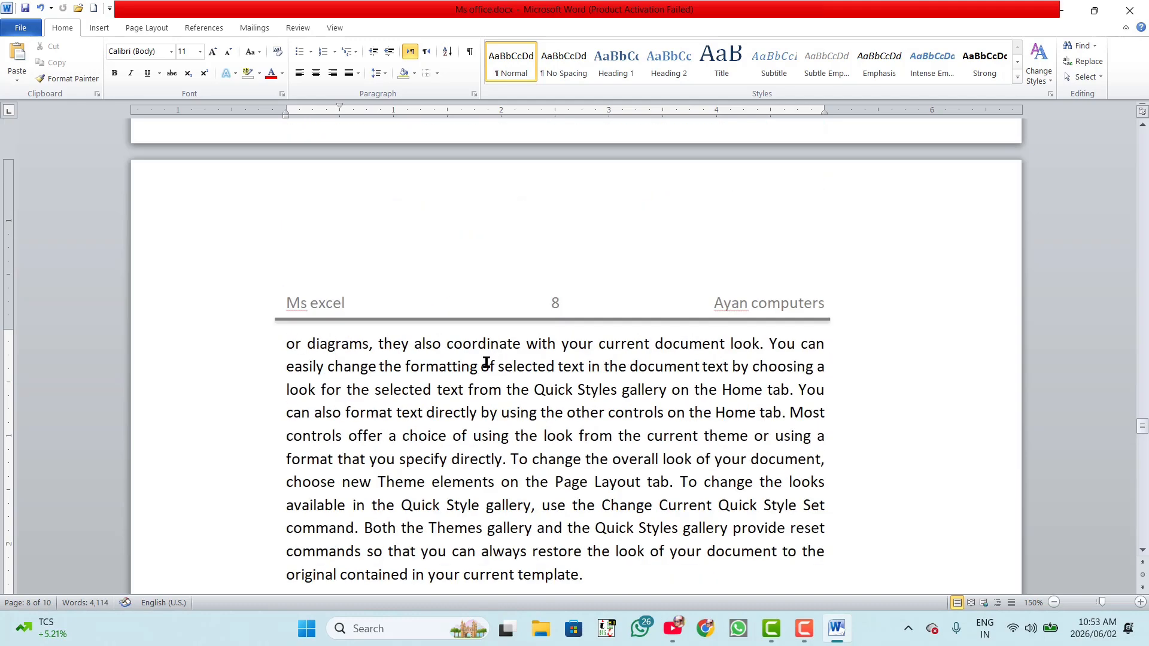
scroll(506, 452, down, 3)
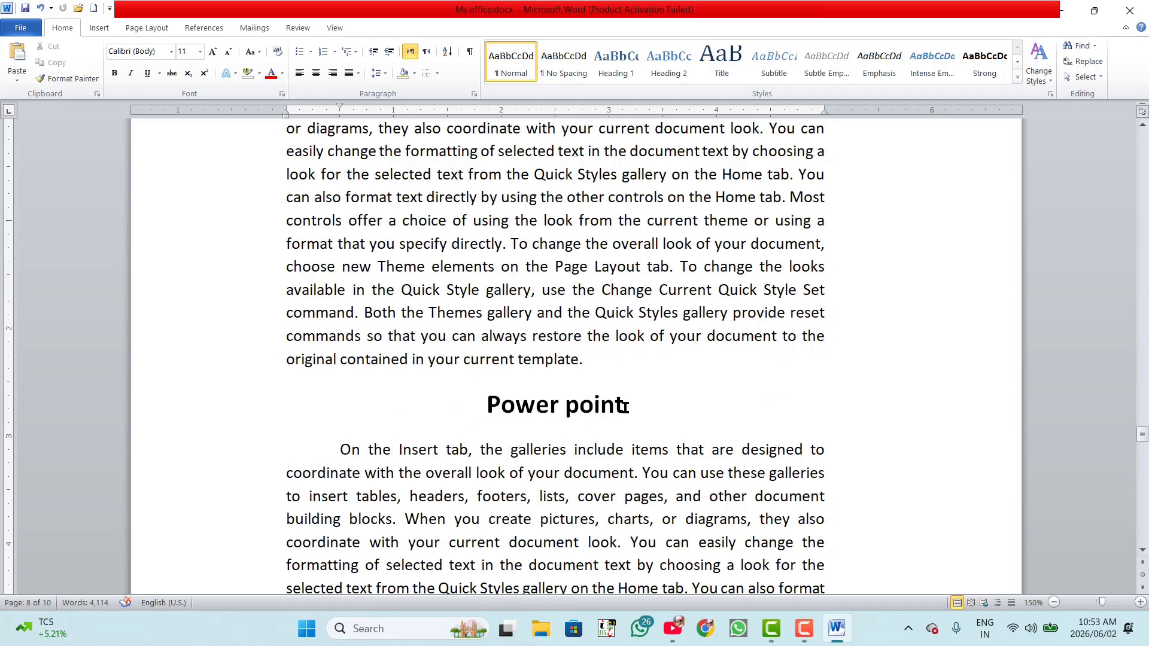
scroll(617, 407, up, 3)
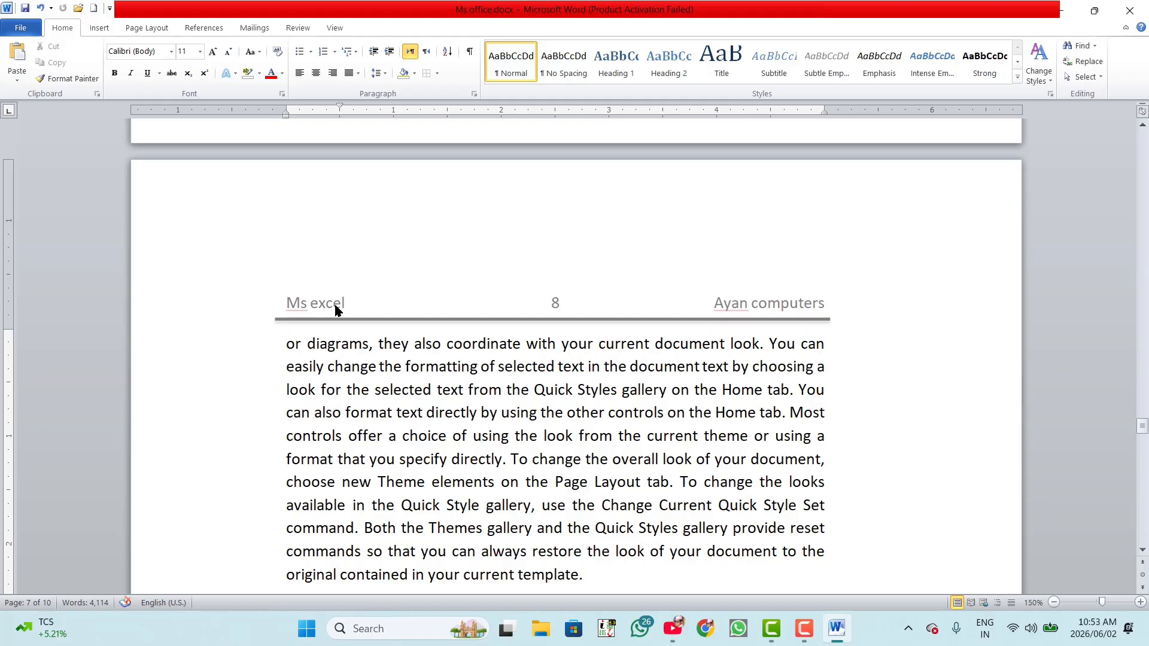
scroll(563, 320, down, 5)
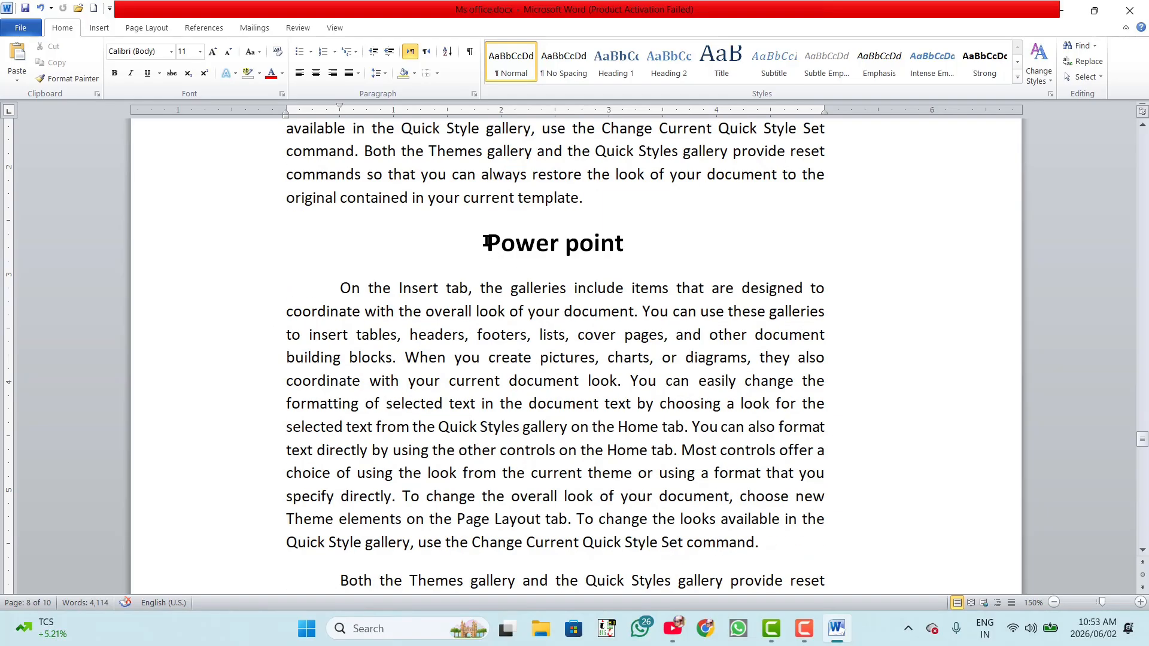
Insert a Next Page section break directly before the "Power point" heading and check the pages on both sides of it.
click(486, 243)
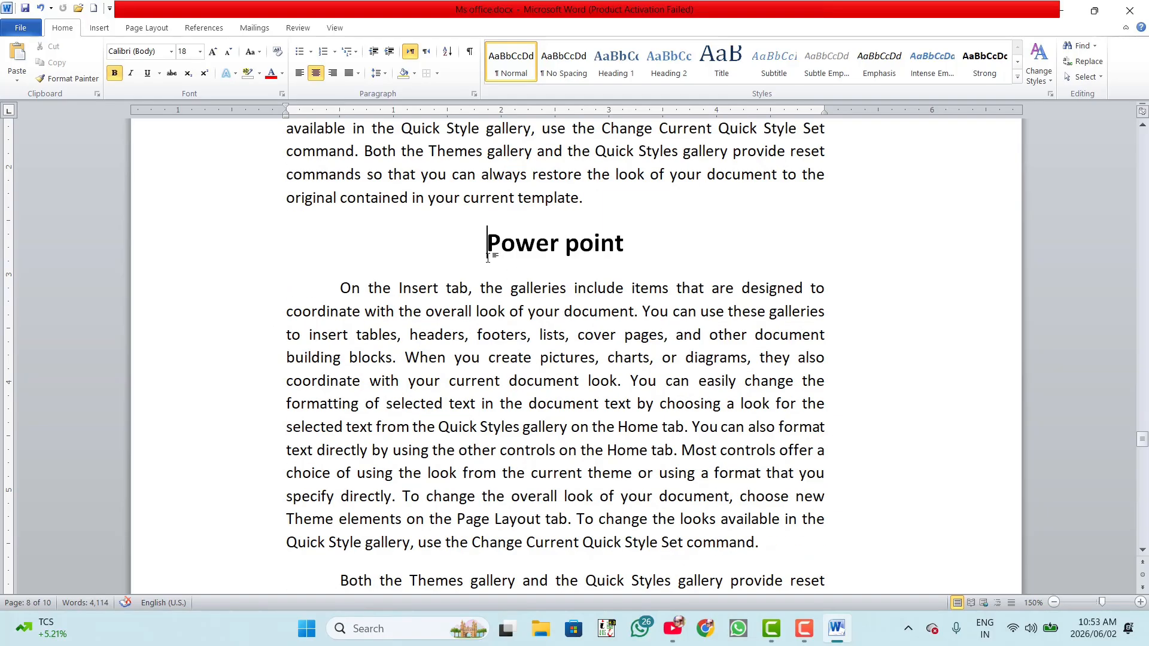
click(154, 34)
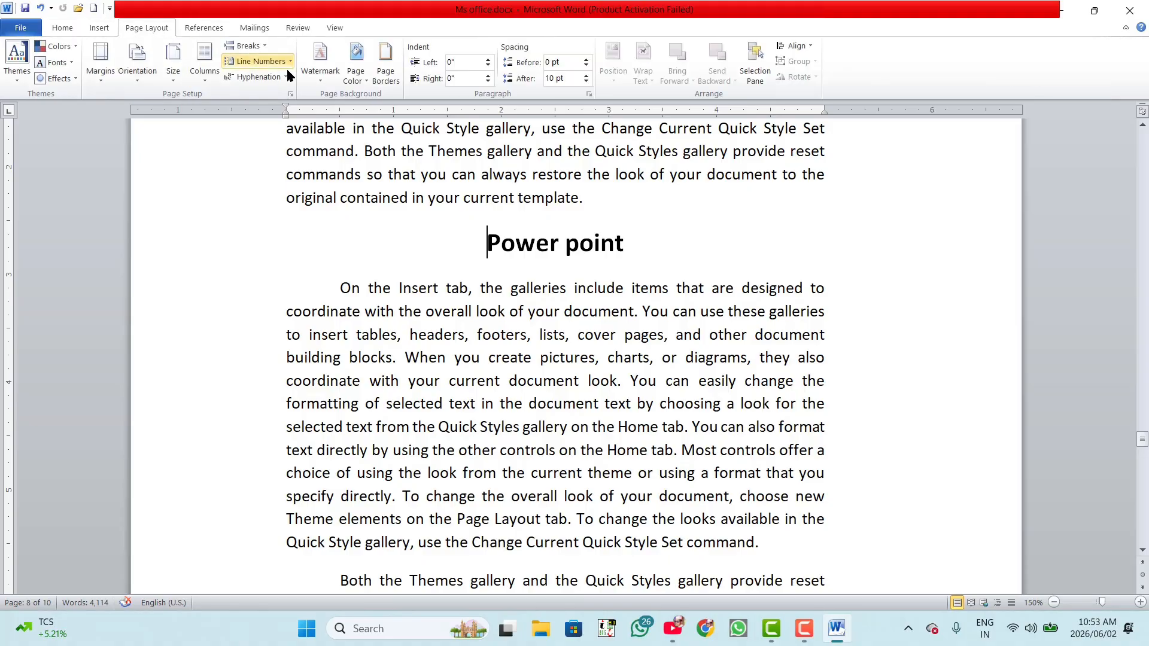
click(245, 45)
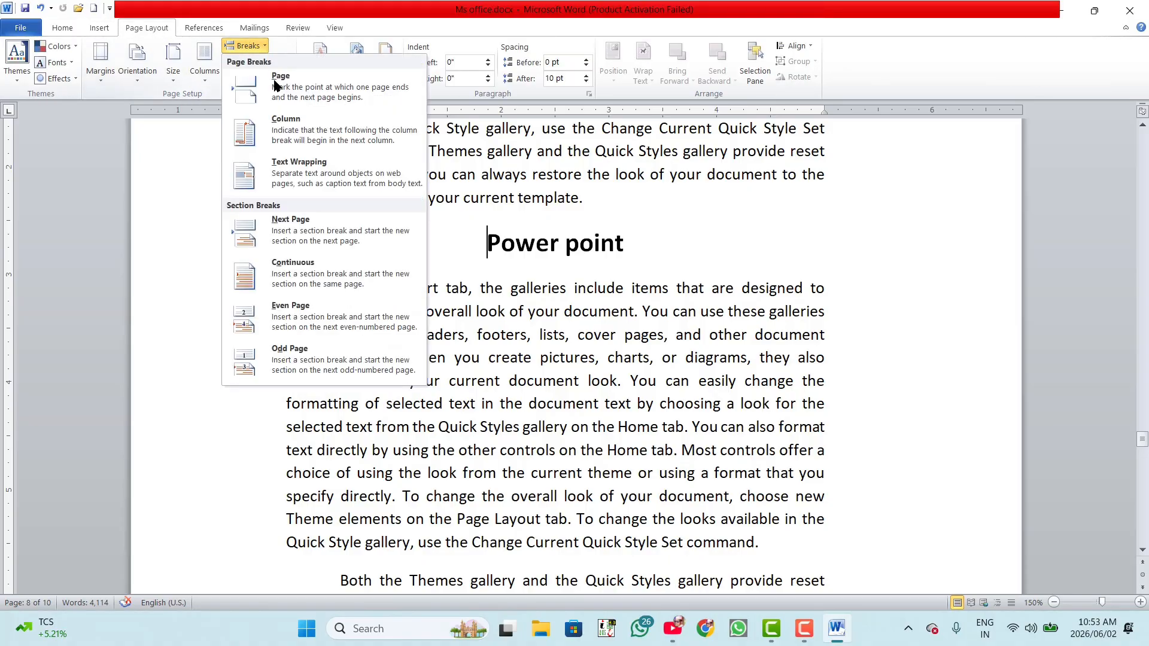
click(274, 234)
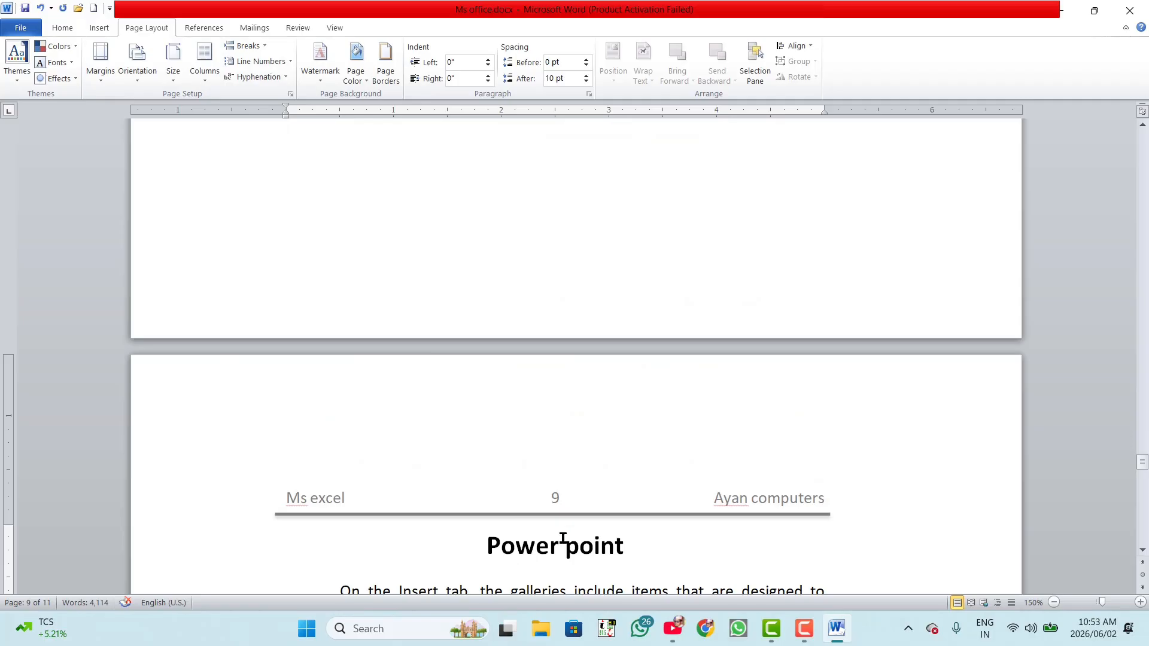
scroll(538, 485, down, 3)
scroll(568, 329, up, 1)
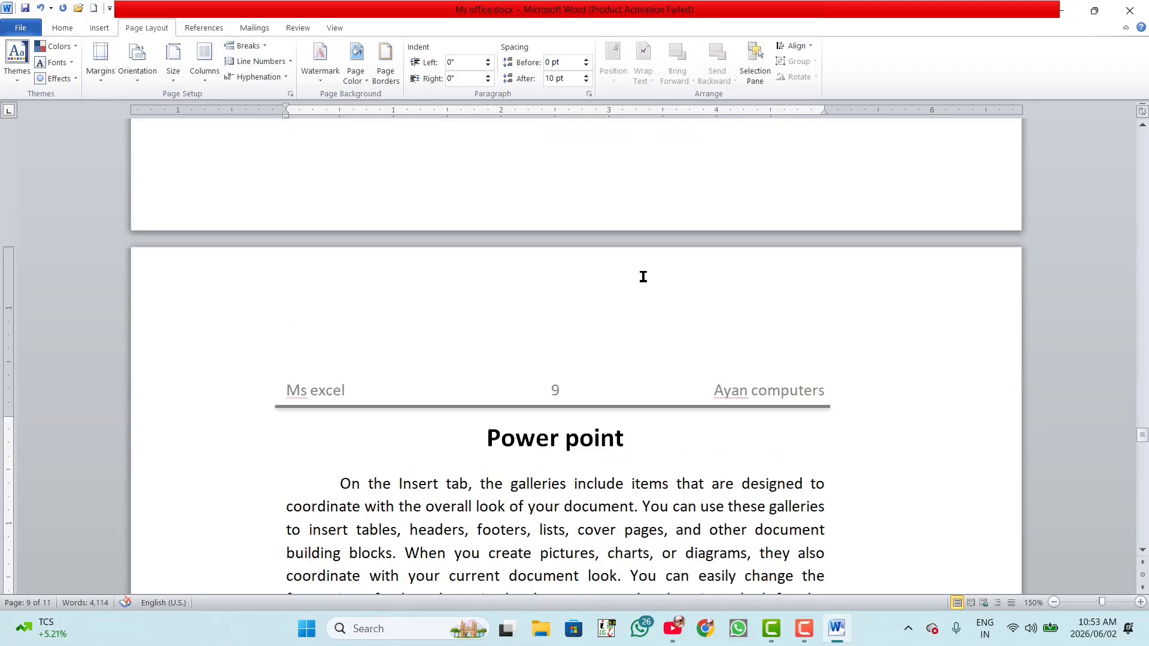
scroll(643, 276, up, 7)
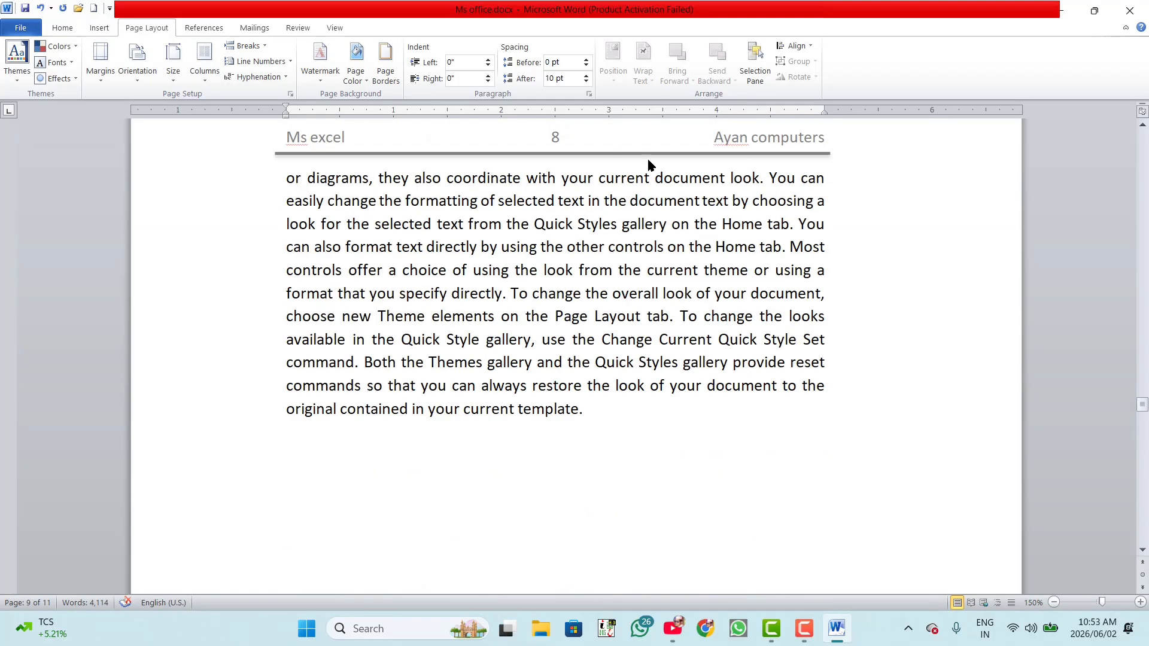
scroll(678, 306, down, 10)
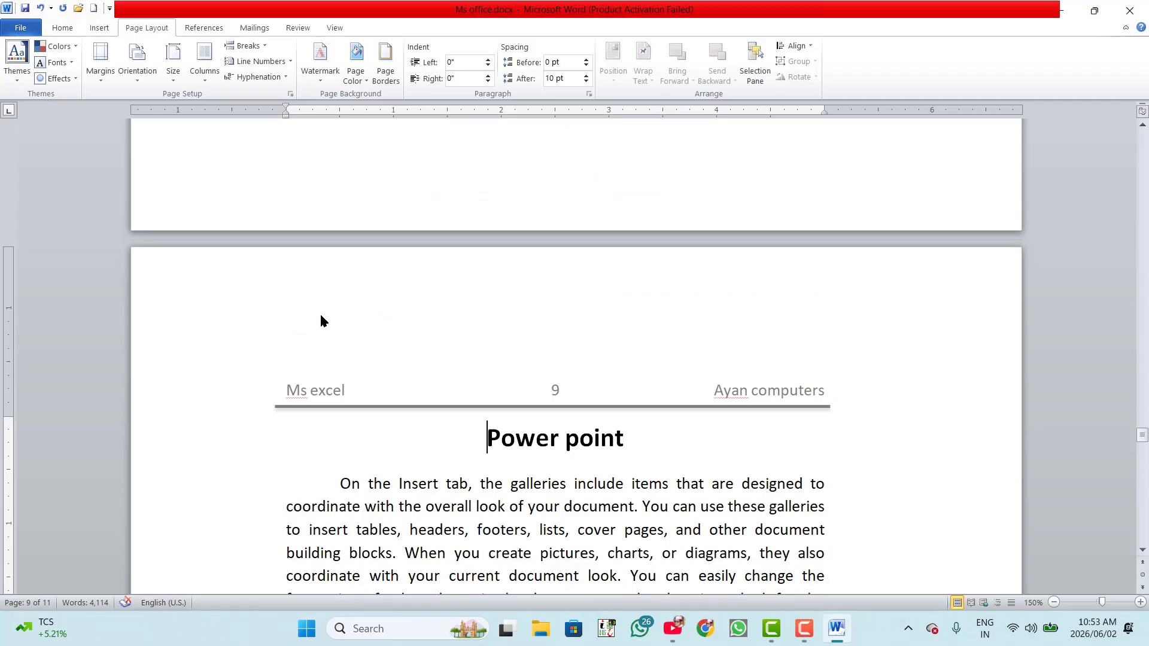
Unlink the Section 3 header on page 9 from the previous section, change its "Ms excel" text to "Ms Powerpoint", and return to the body.
double_click(310, 331)
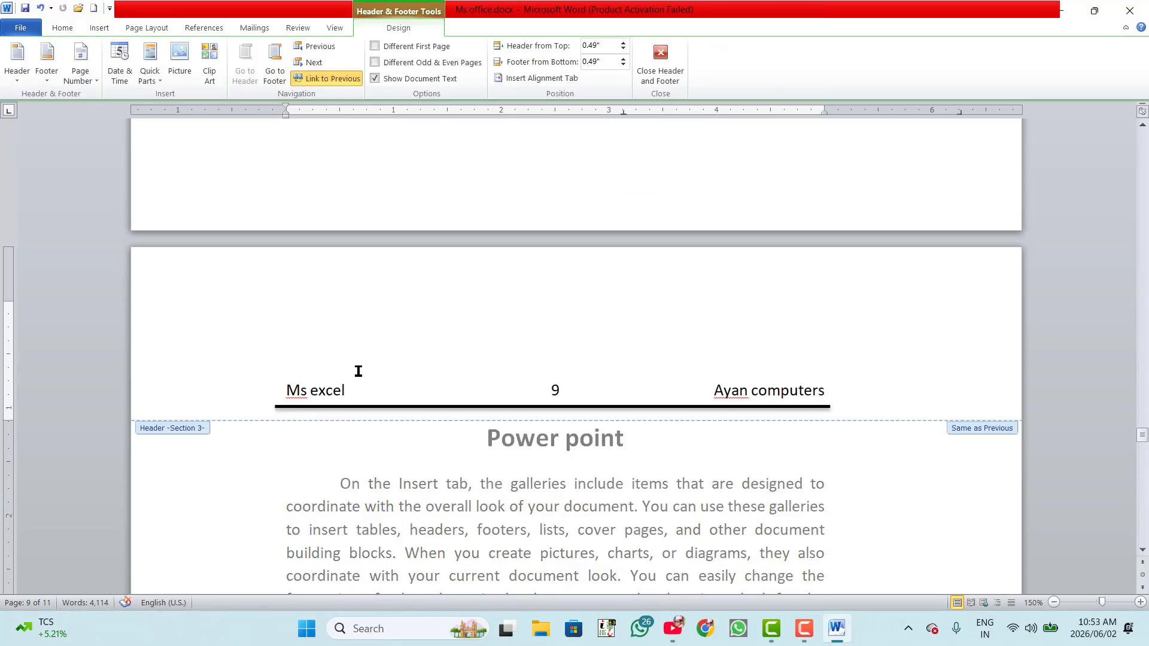
click(318, 79)
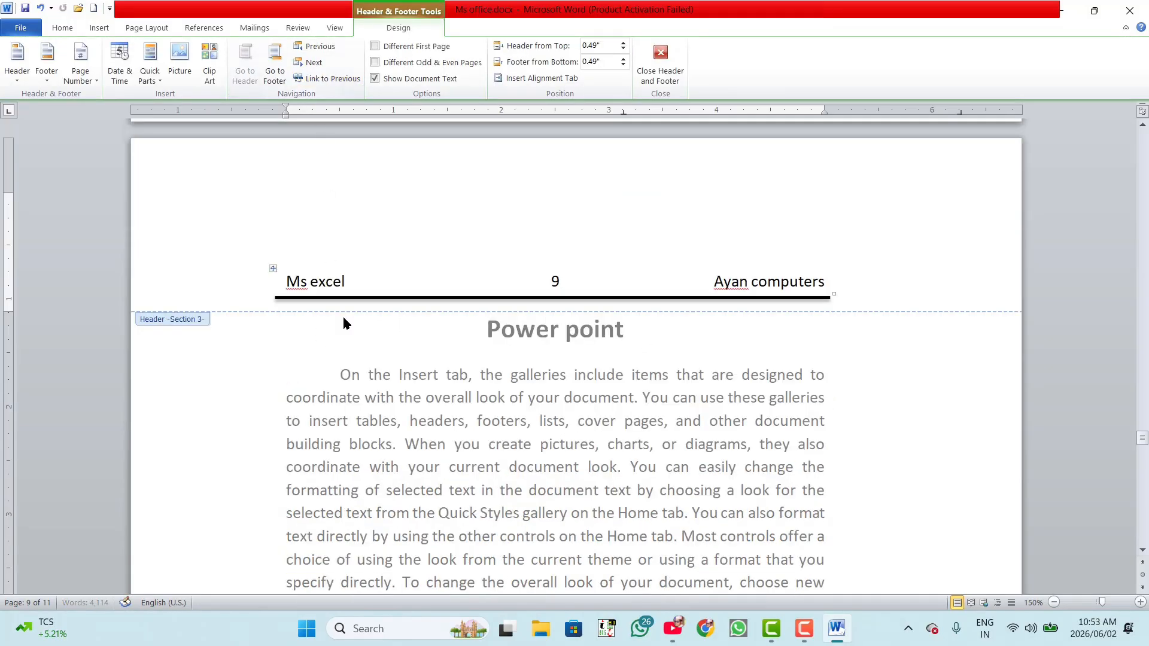
drag(355, 278, 316, 289)
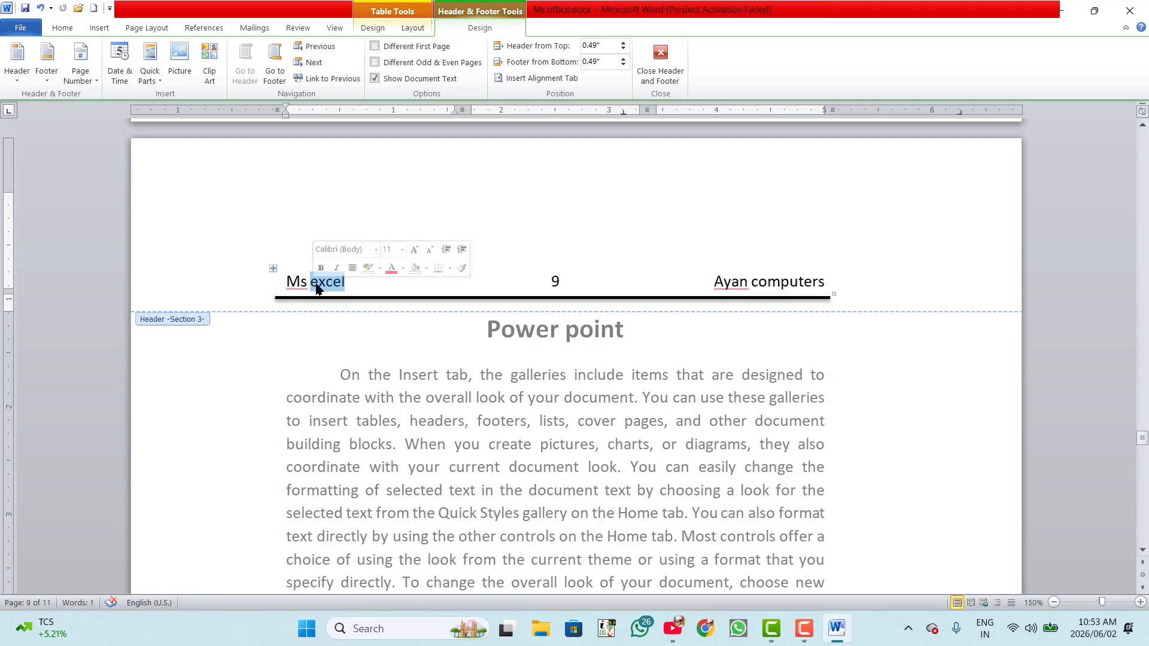
text(Poe)
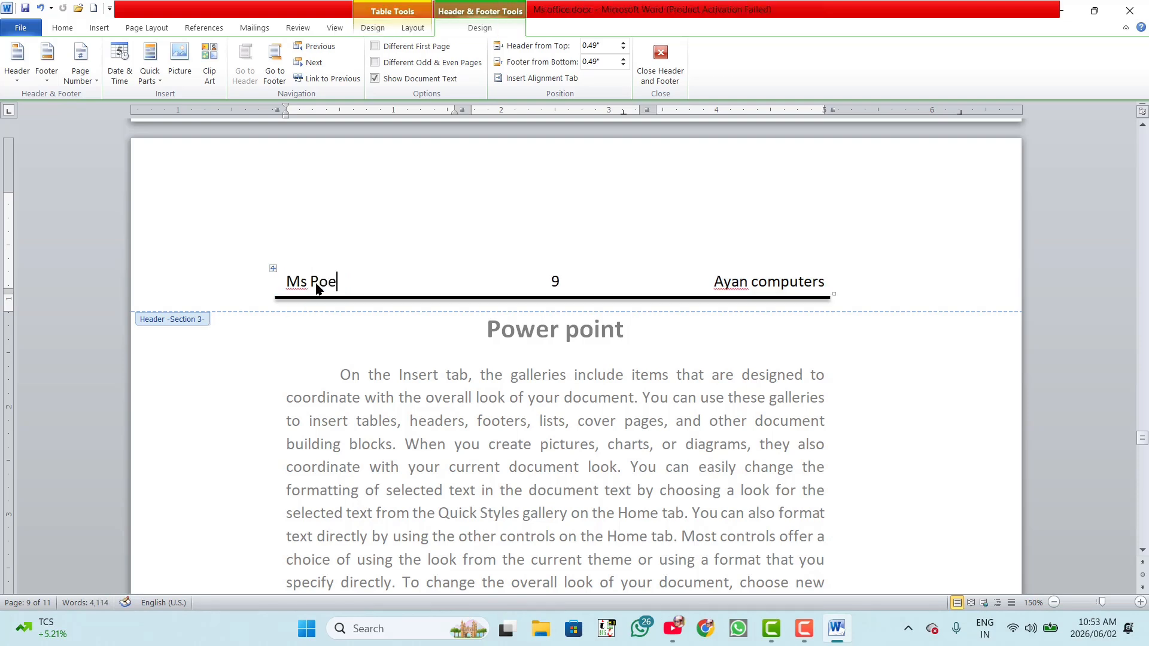
key(BackSpace)
text(werpoint)
double_click(612, 413)
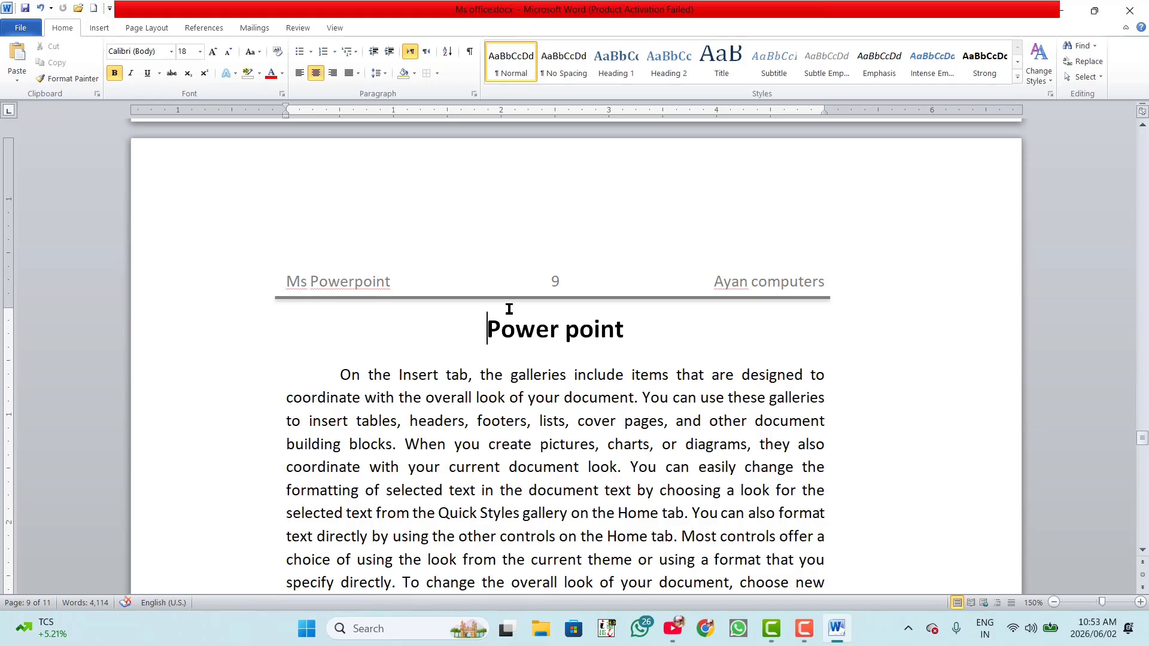
Review the header text on pages 9 and 10, and on the preceding section's pages back to page 7.
scroll(583, 372, down, 15)
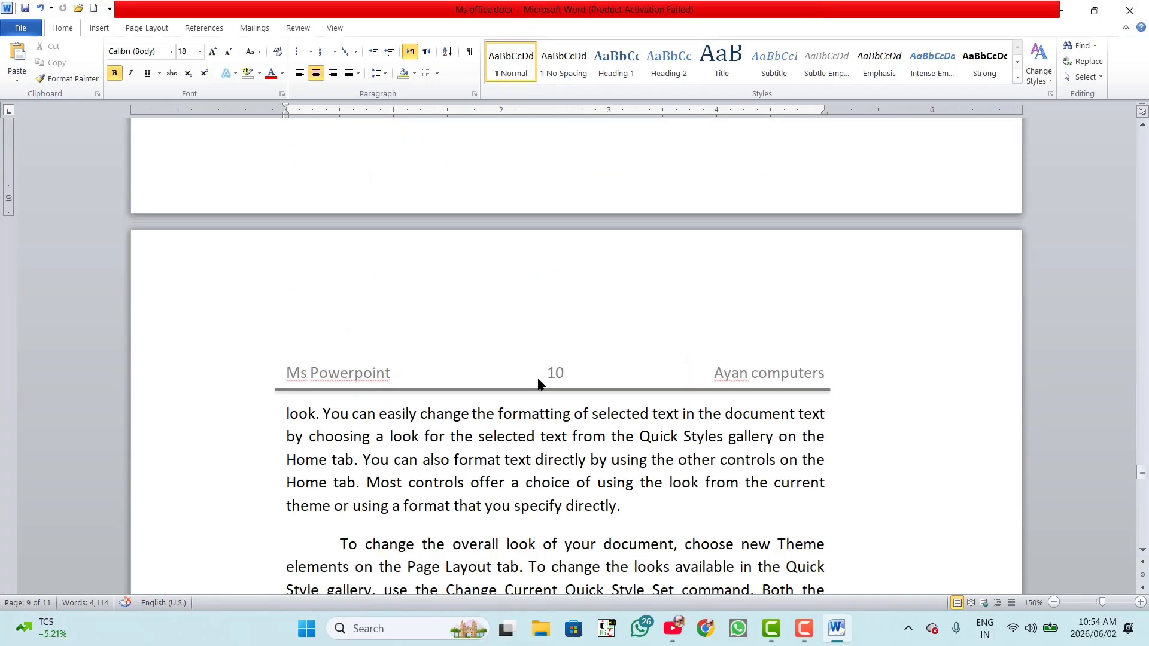
scroll(620, 378, up, 5)
scroll(617, 369, up, 4)
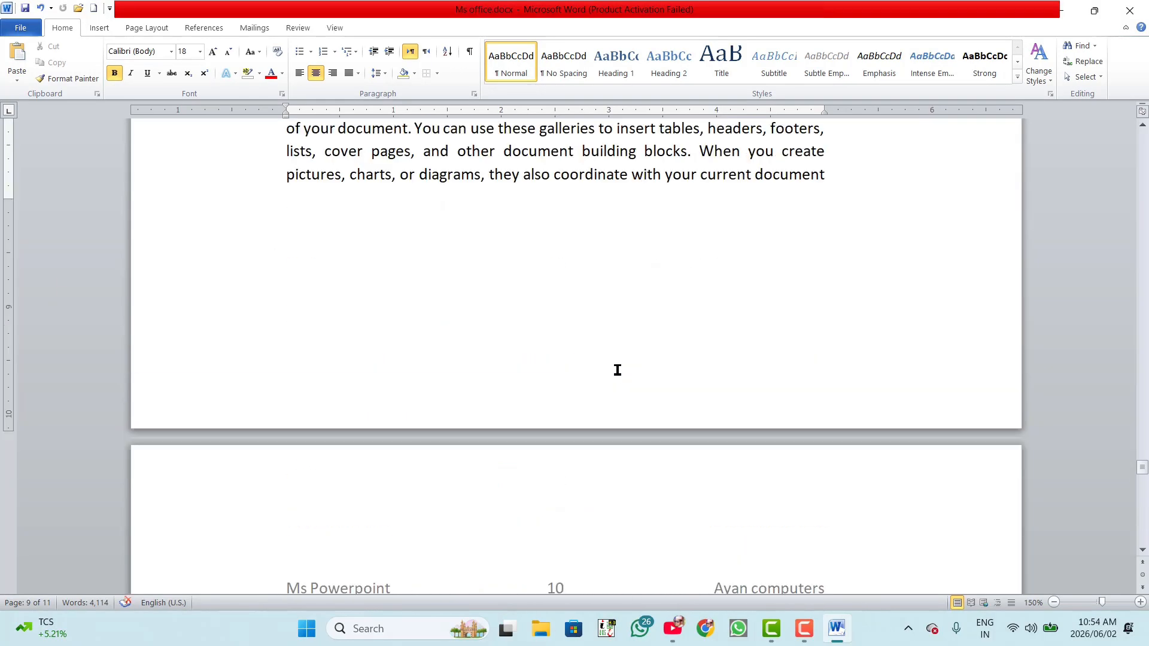
scroll(620, 369, down, 1)
scroll(620, 369, up, 20)
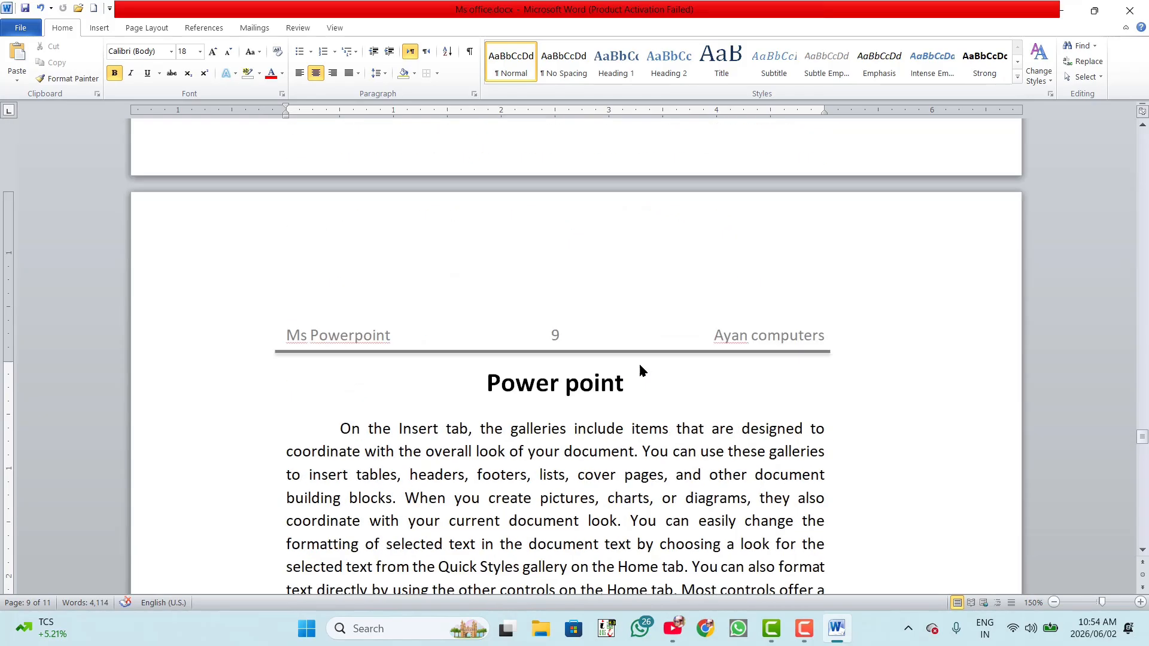
scroll(645, 368, up, 2)
scroll(680, 396, up, 15)
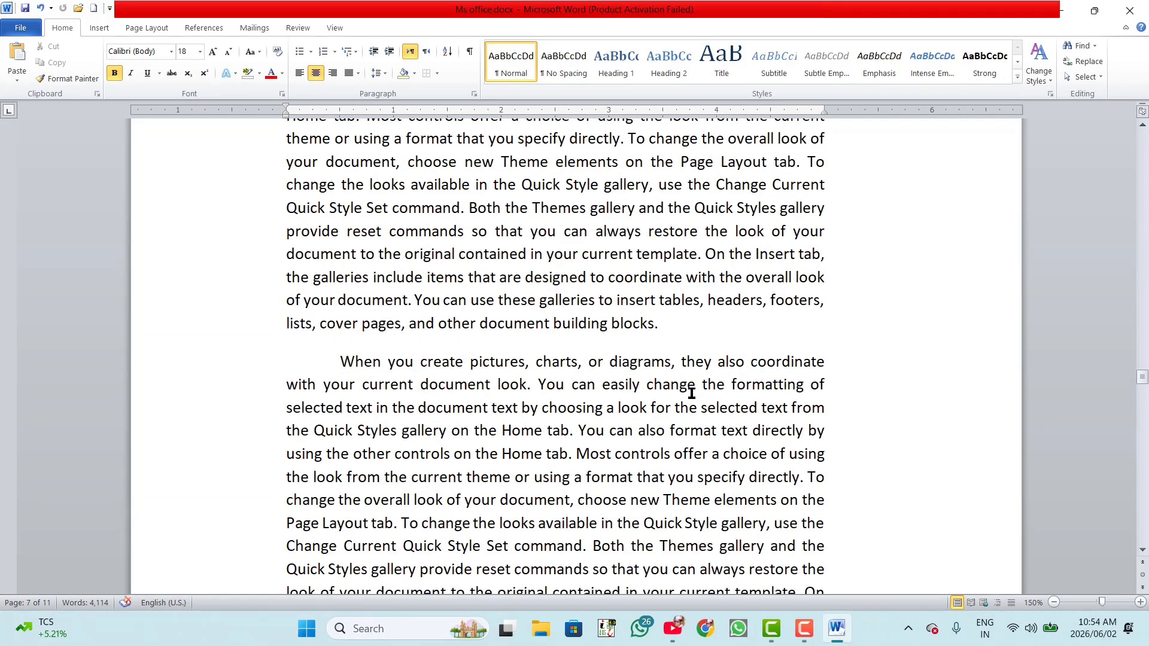
Review the header text and page numbers from page 7 back to the "Ms word" title on page 1.
scroll(691, 393, up, 15)
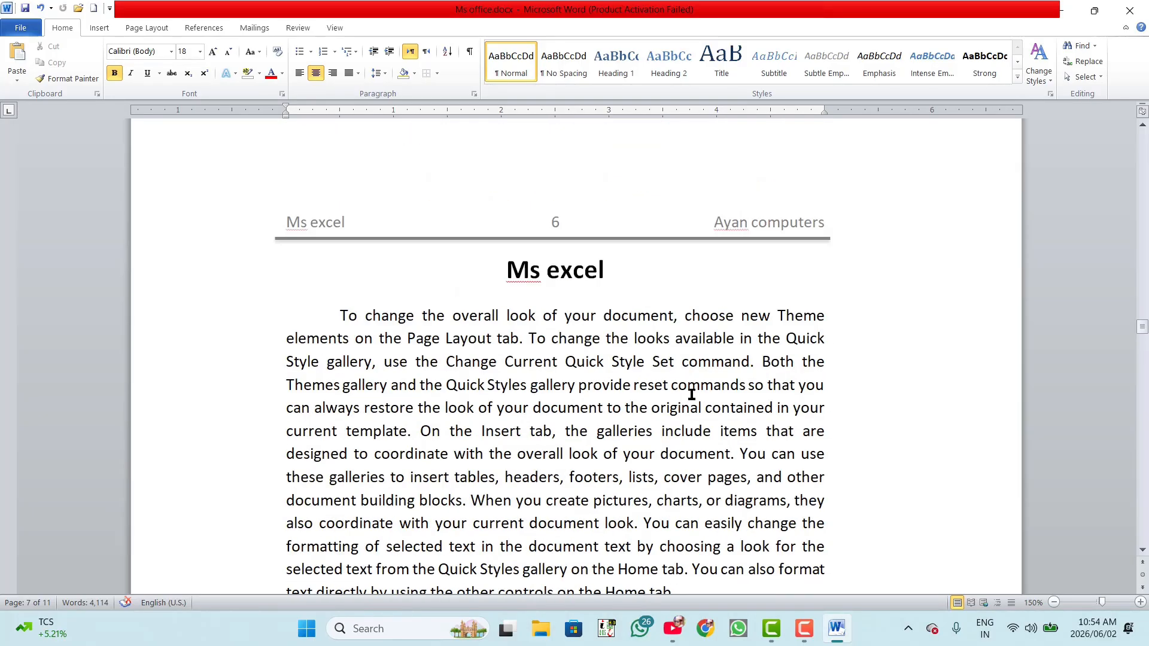
scroll(691, 394, up, 15)
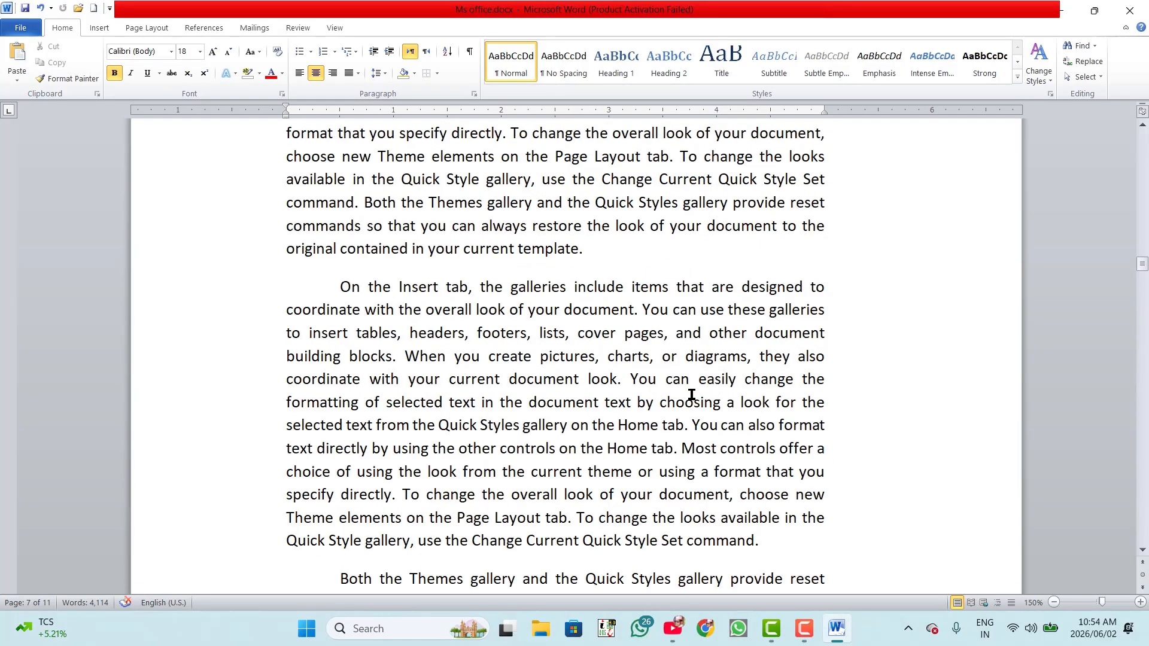
scroll(691, 395, up, 15)
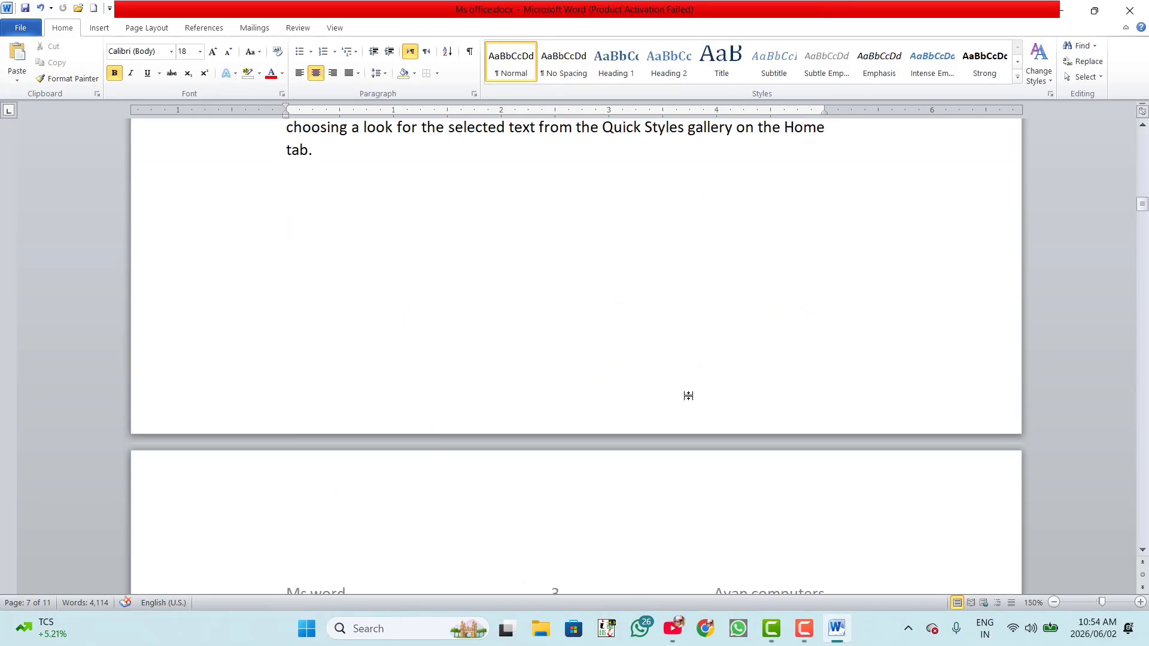
scroll(688, 395, up, 15)
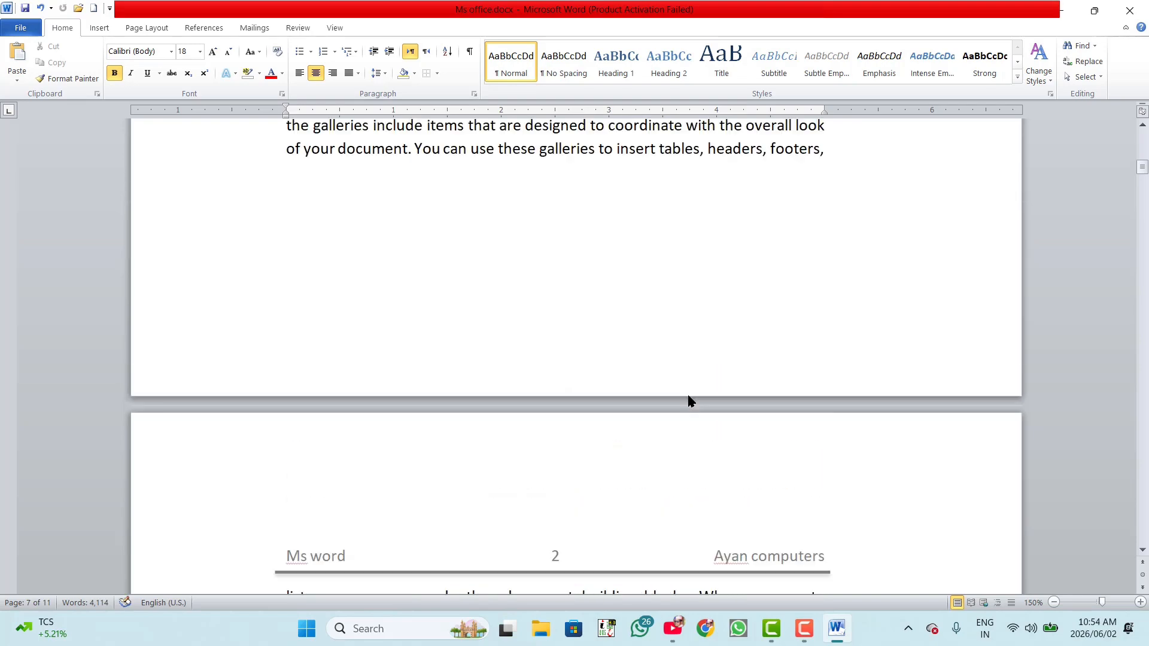
scroll(688, 401, up, 15)
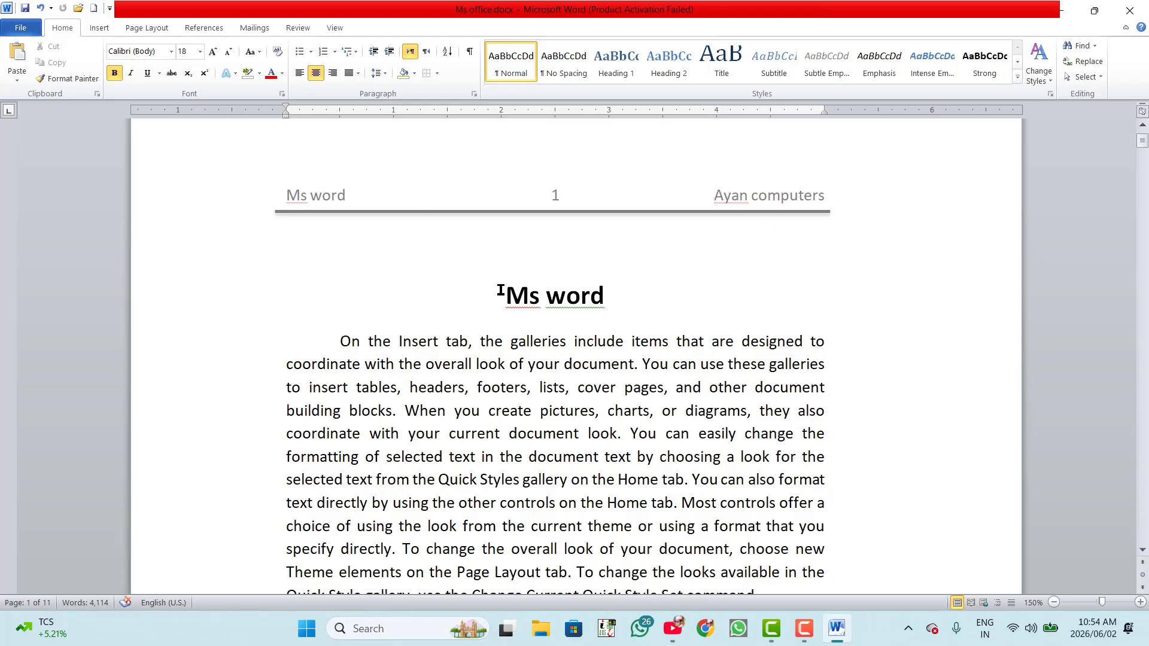
Save a PDF copy of the document to the Desktop as "Ms office.pdf", with the file opening after publishing.
click(20, 27)
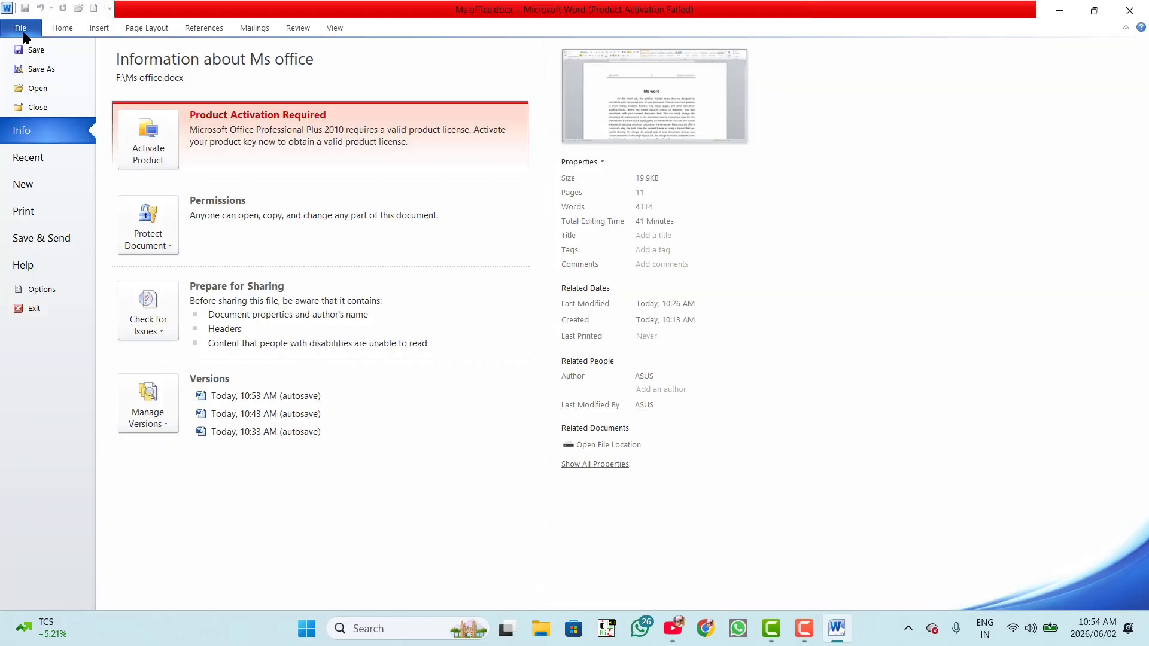
click(52, 63)
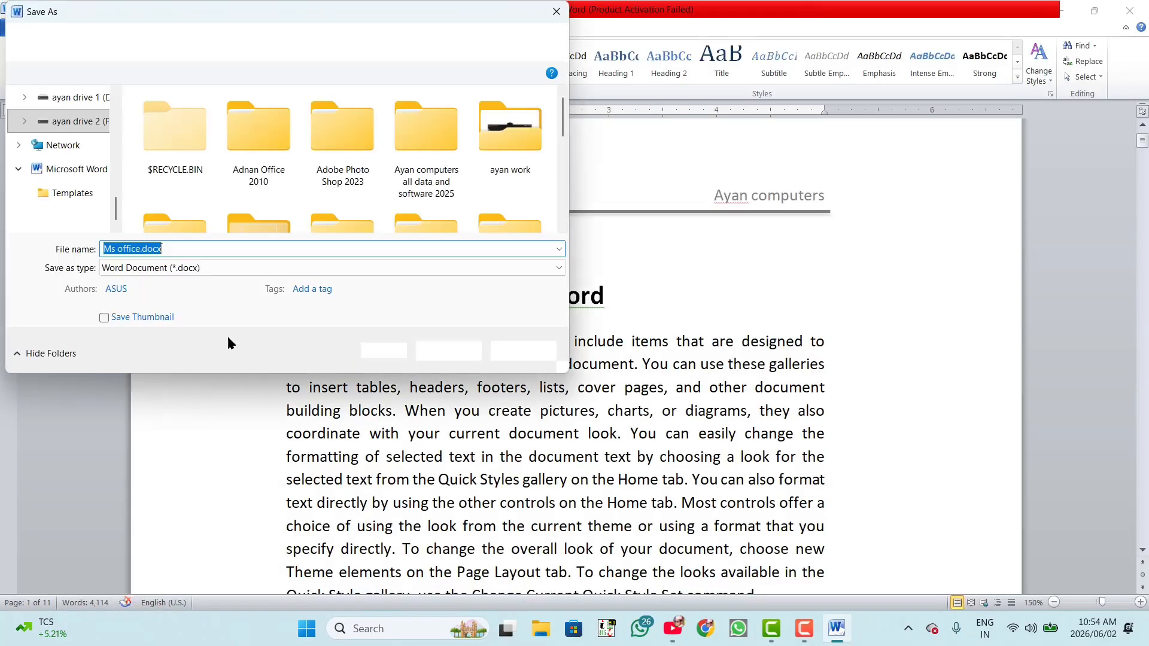
scroll(57, 147, up, 5)
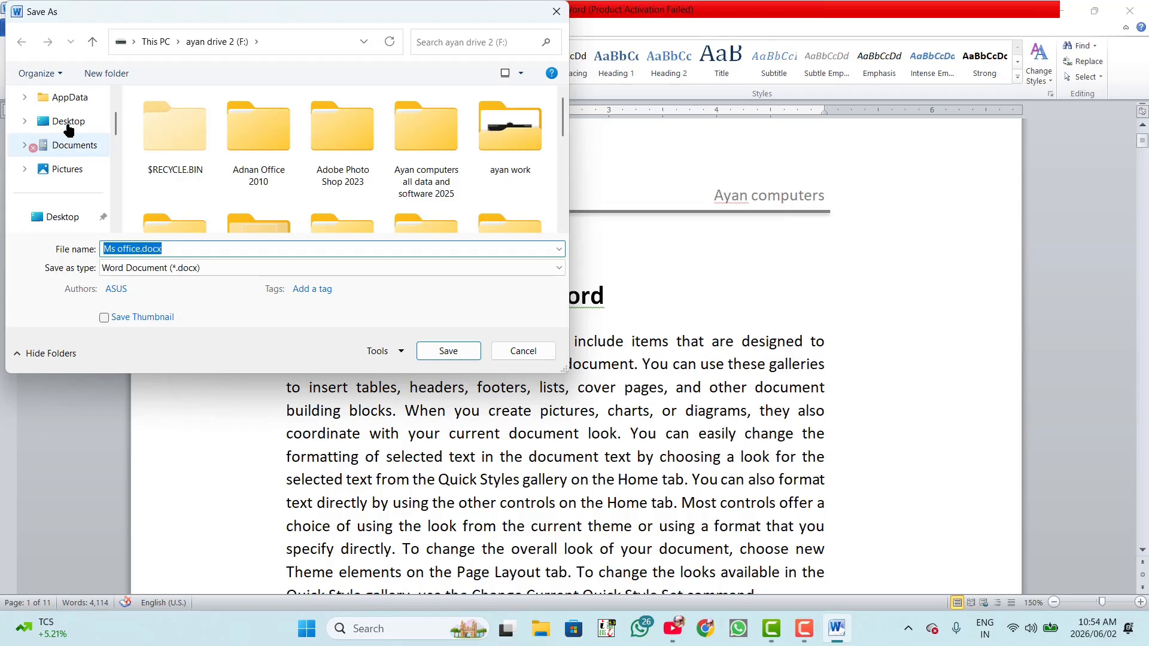
click(68, 127)
click(180, 268)
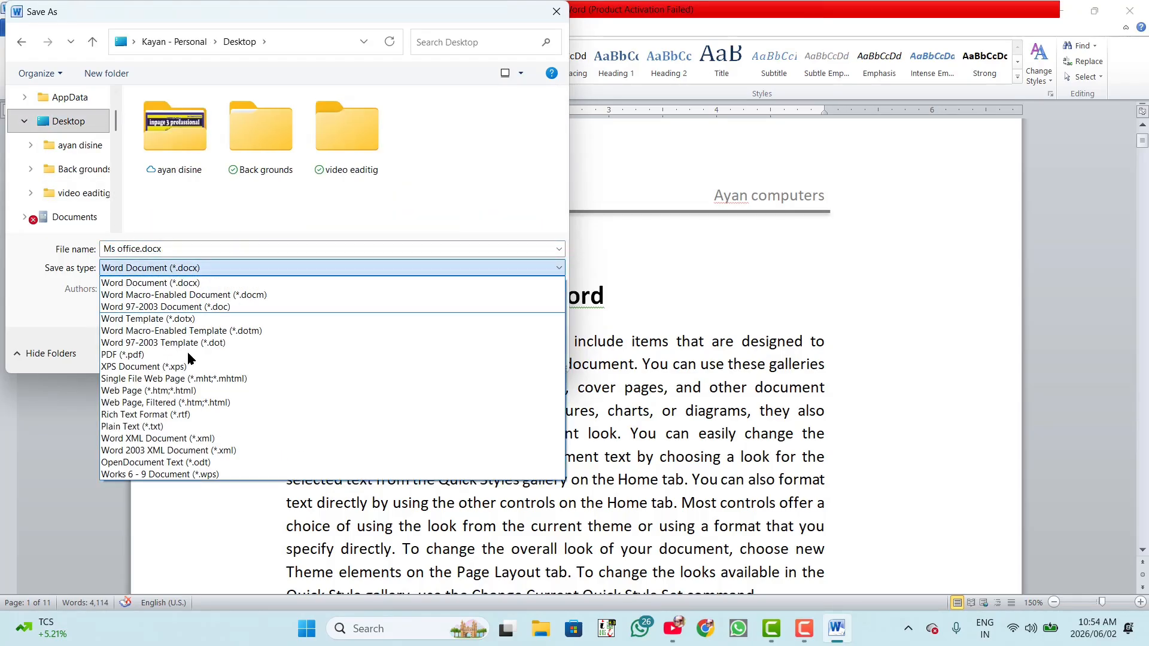
click(132, 356)
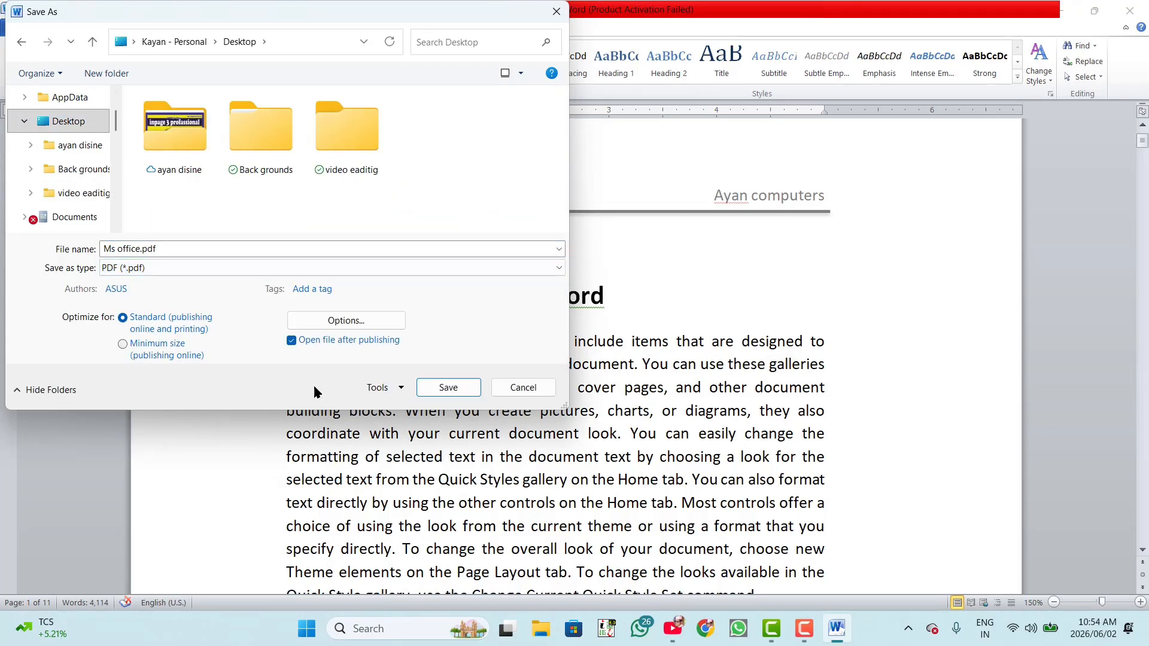
click(448, 388)
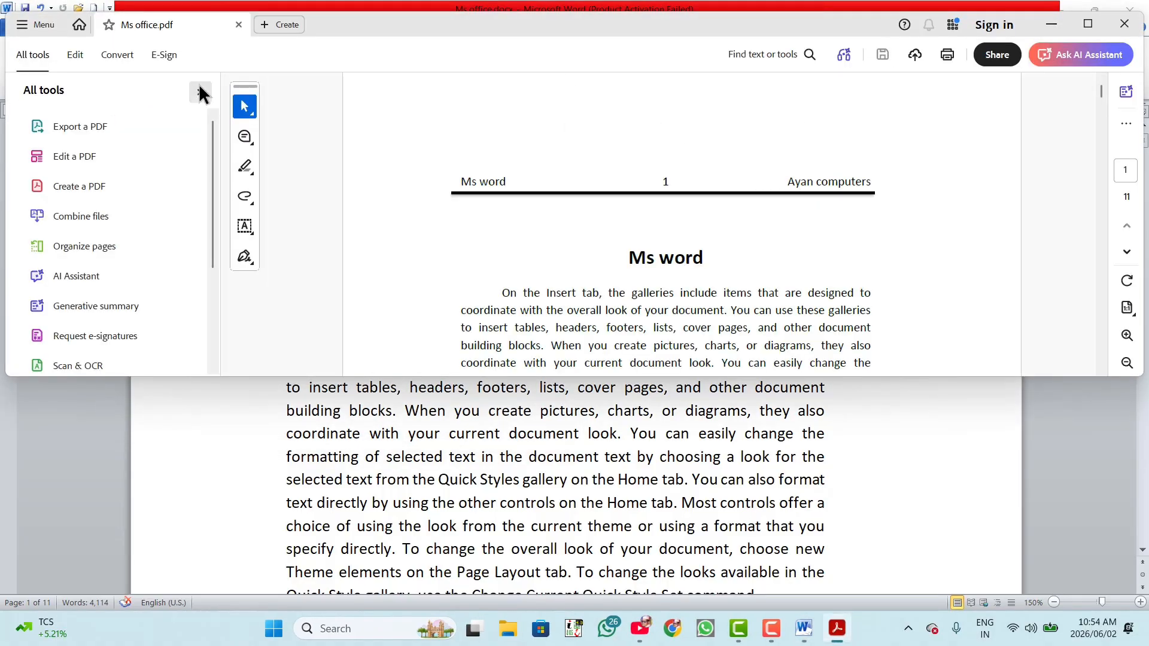
Collapse the All tools pane and maximize the PDF window to inspect the page 1 header at a larger size.
click(200, 93)
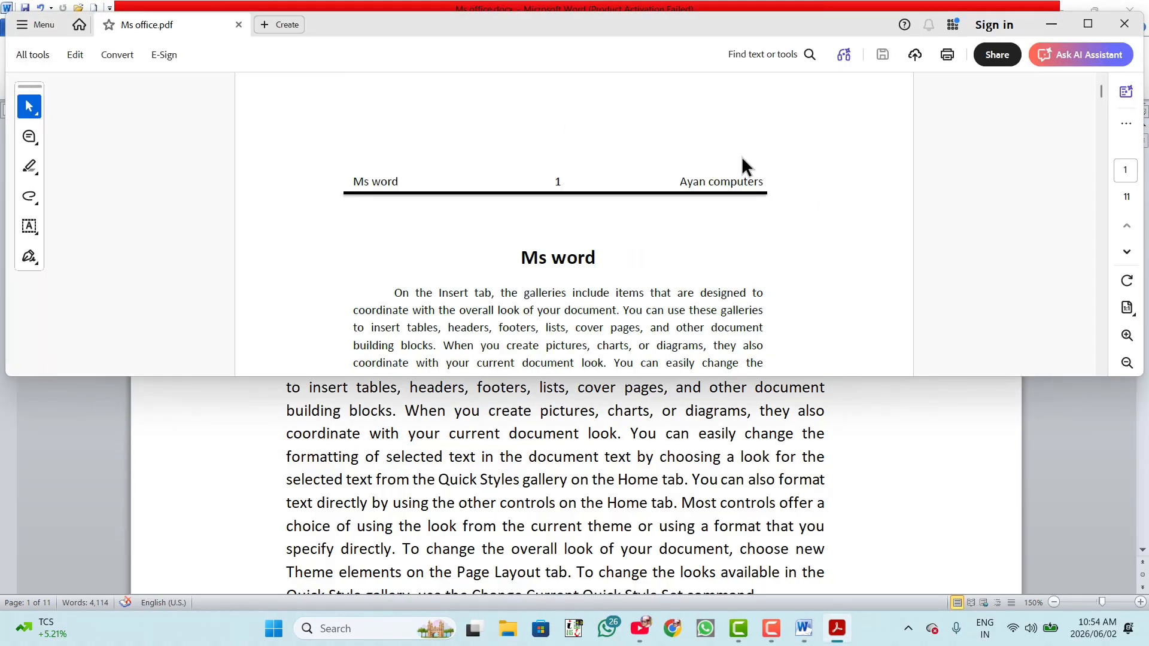
click(1088, 25)
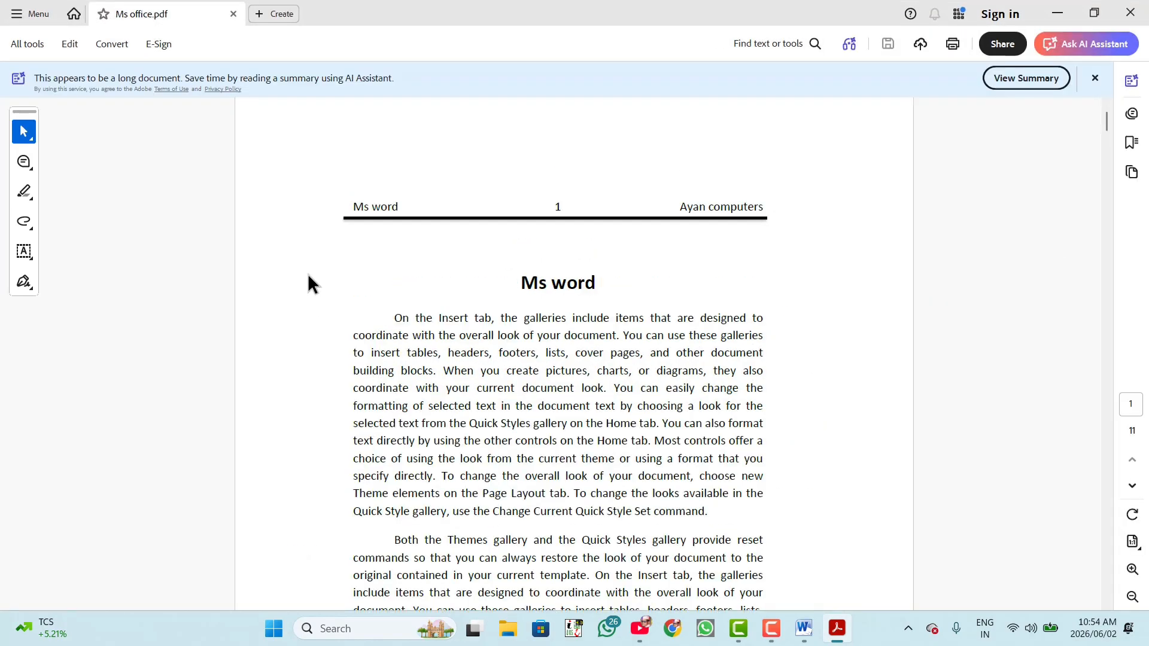
scroll(307, 274, up, 2)
scroll(309, 271, up, 1)
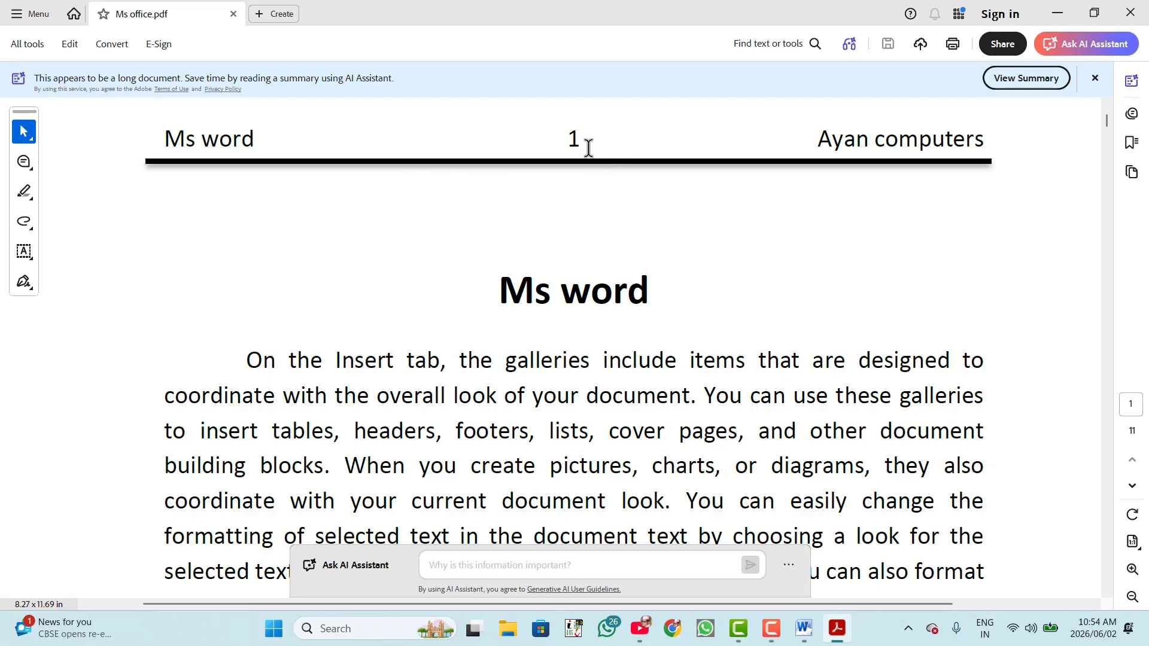
Examine the header text and page numbers in the exported PDF from page 1 through the "Ms excel" section to page 8.
scroll(615, 272, down, 20)
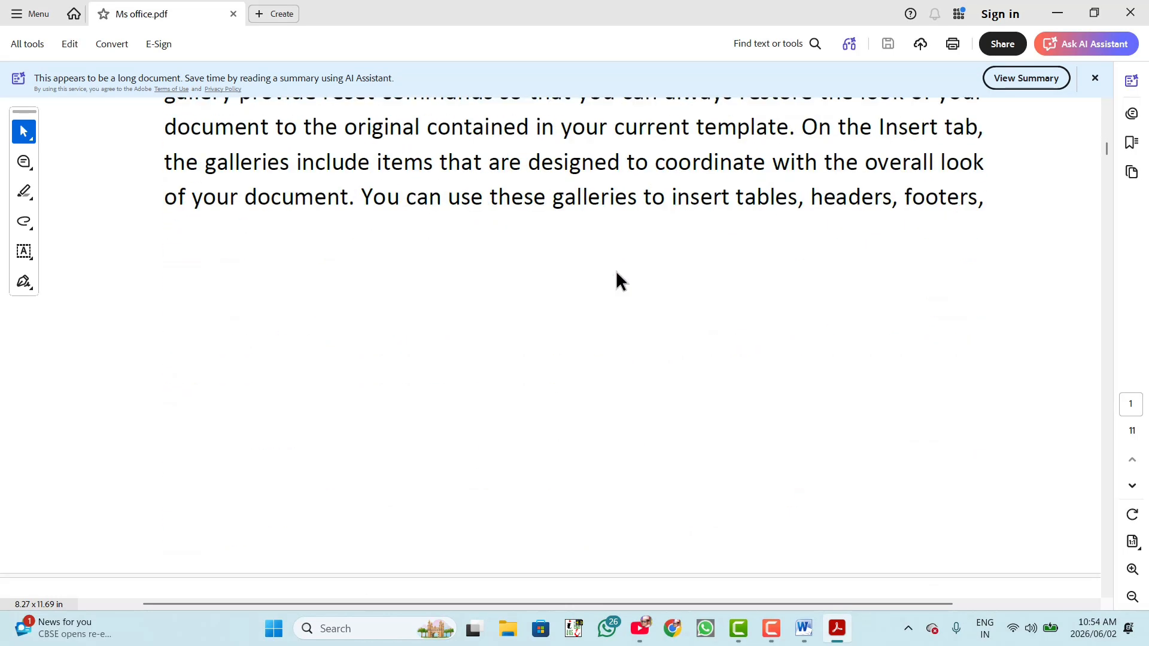
scroll(618, 279, down, 15)
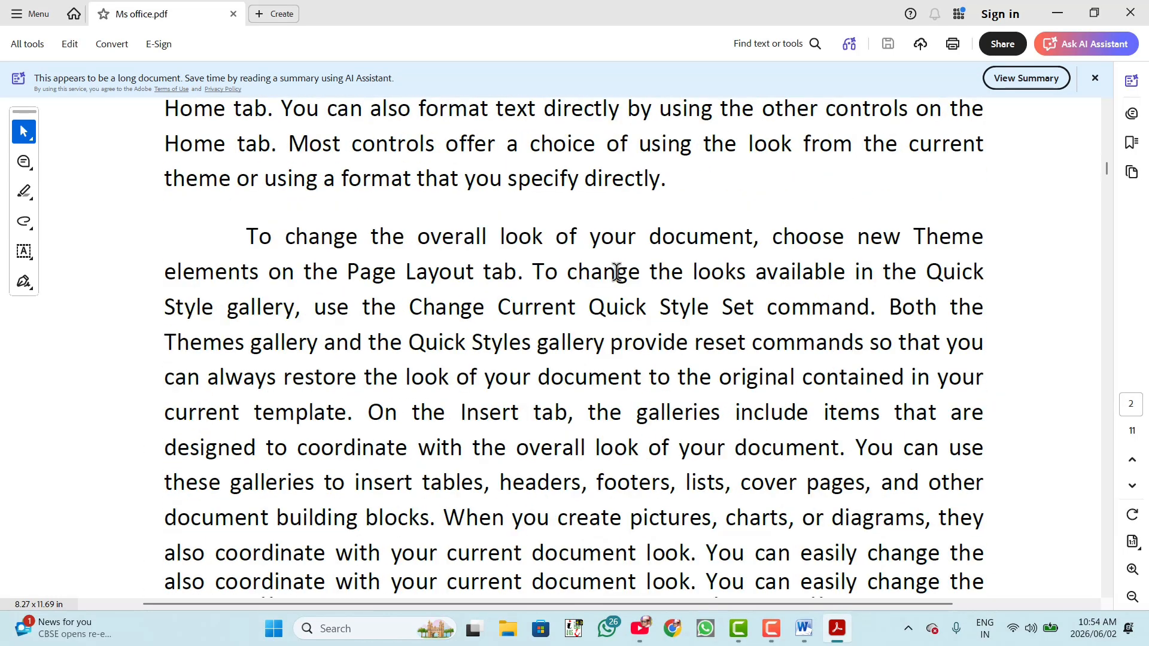
scroll(613, 277, down, 15)
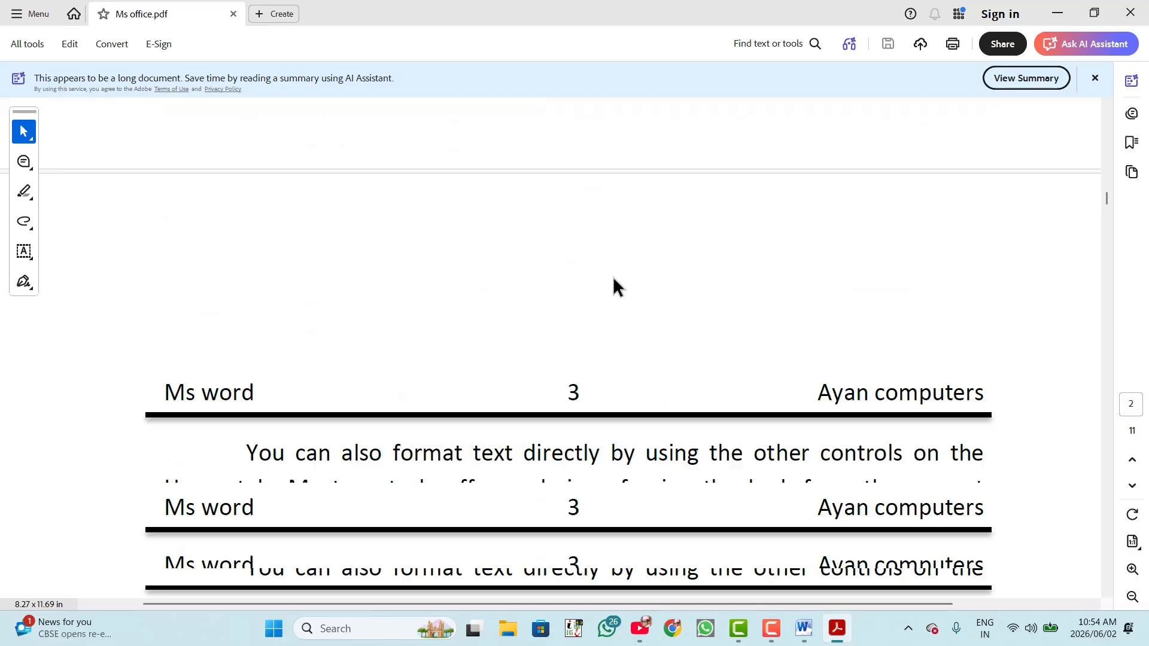
scroll(613, 277, down, 15)
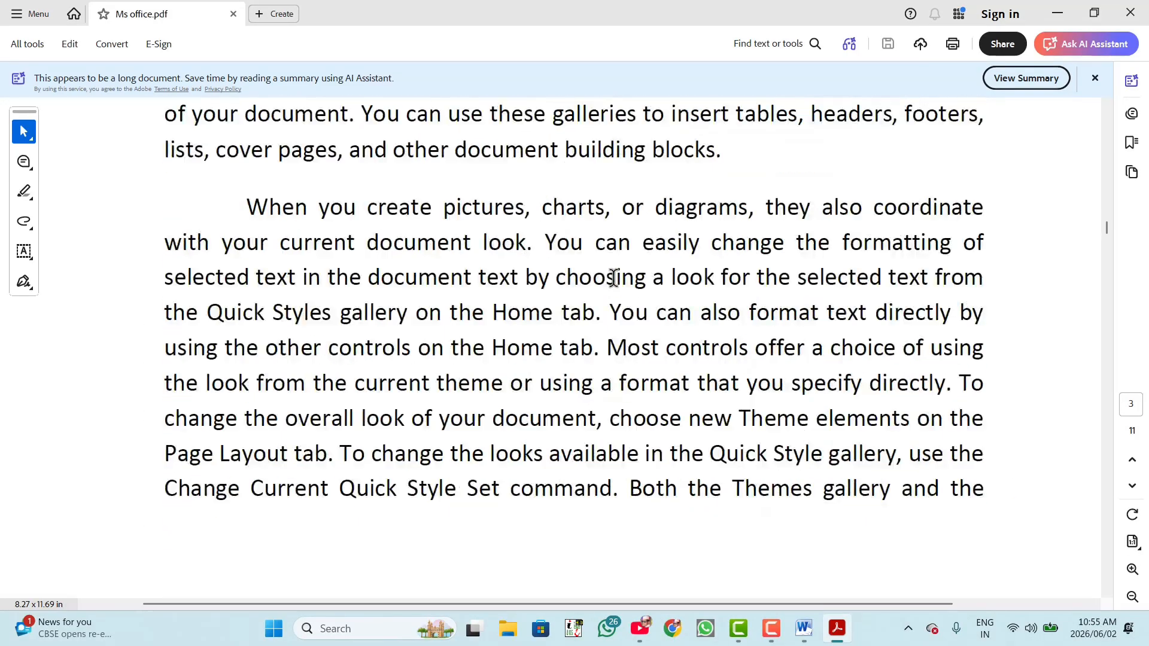
scroll(616, 288, down, 15)
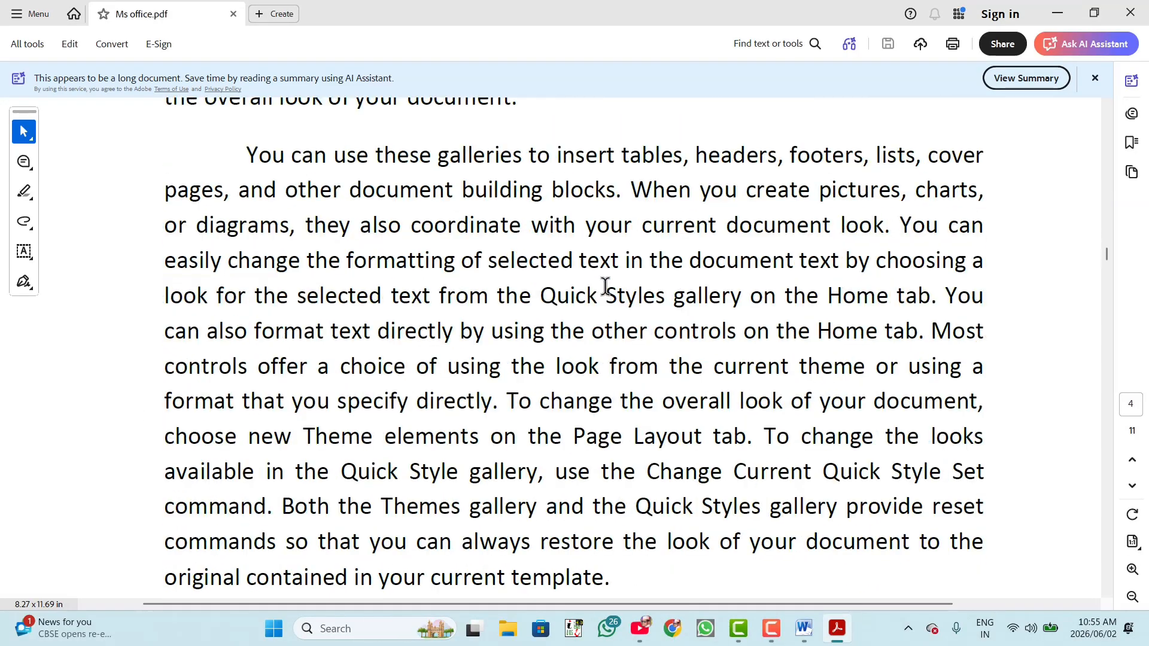
scroll(604, 286, down, 15)
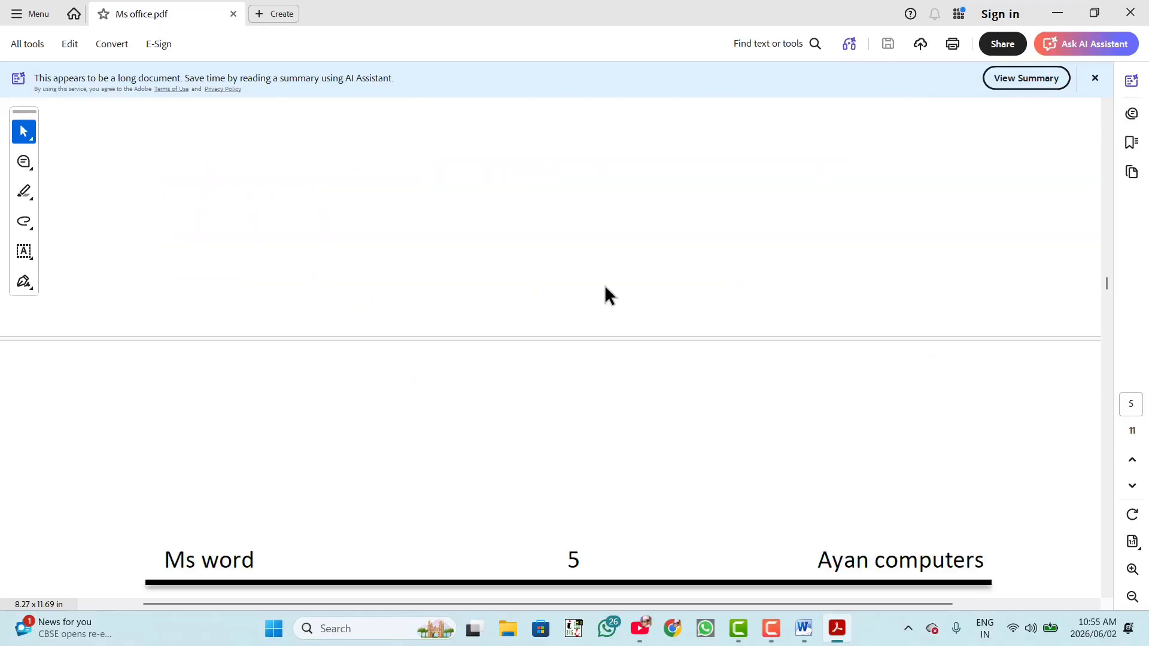
scroll(747, 248, down, 15)
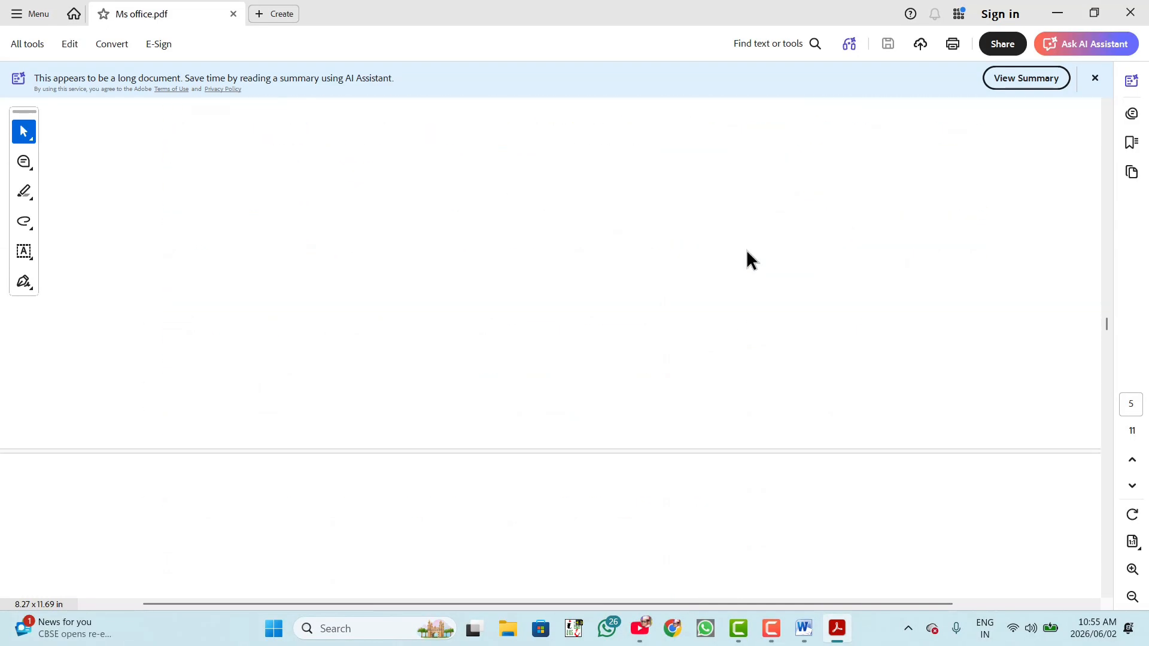
scroll(749, 259, down, 5)
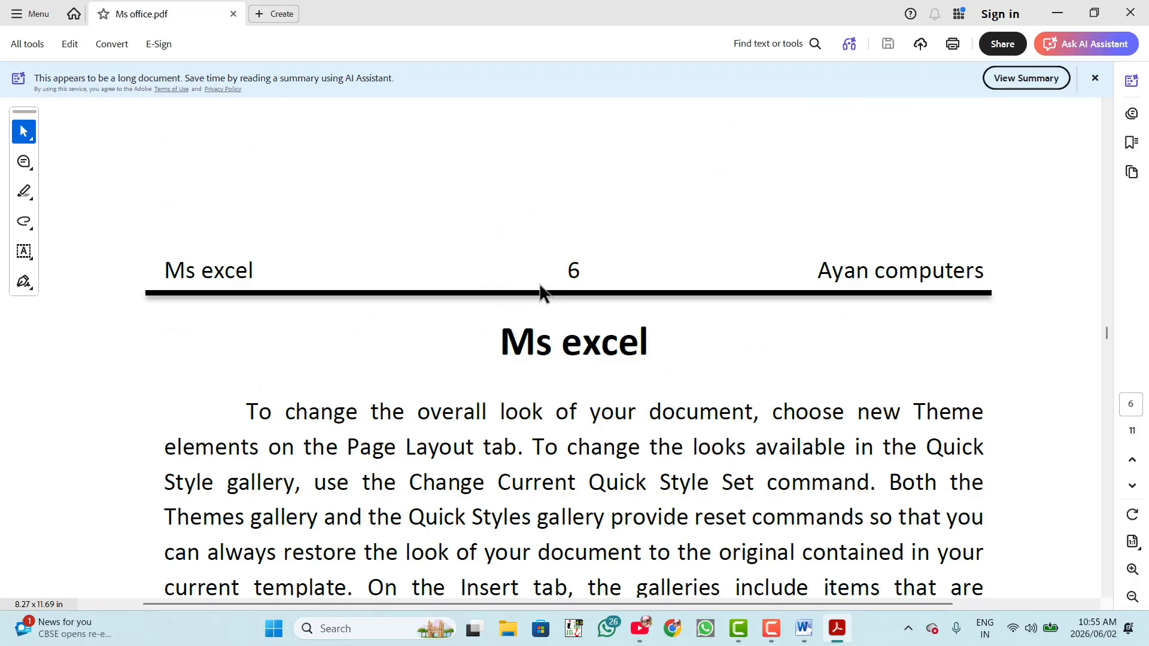
scroll(539, 292, down, 3)
scroll(534, 282, down, 10)
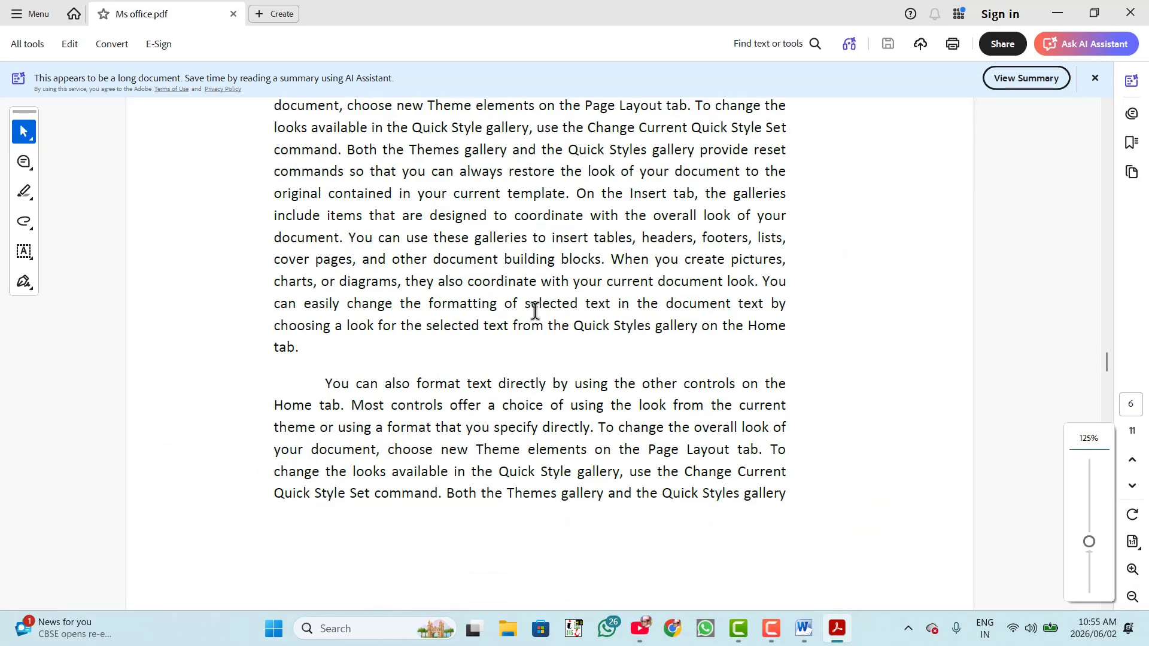
scroll(535, 311, down, 15)
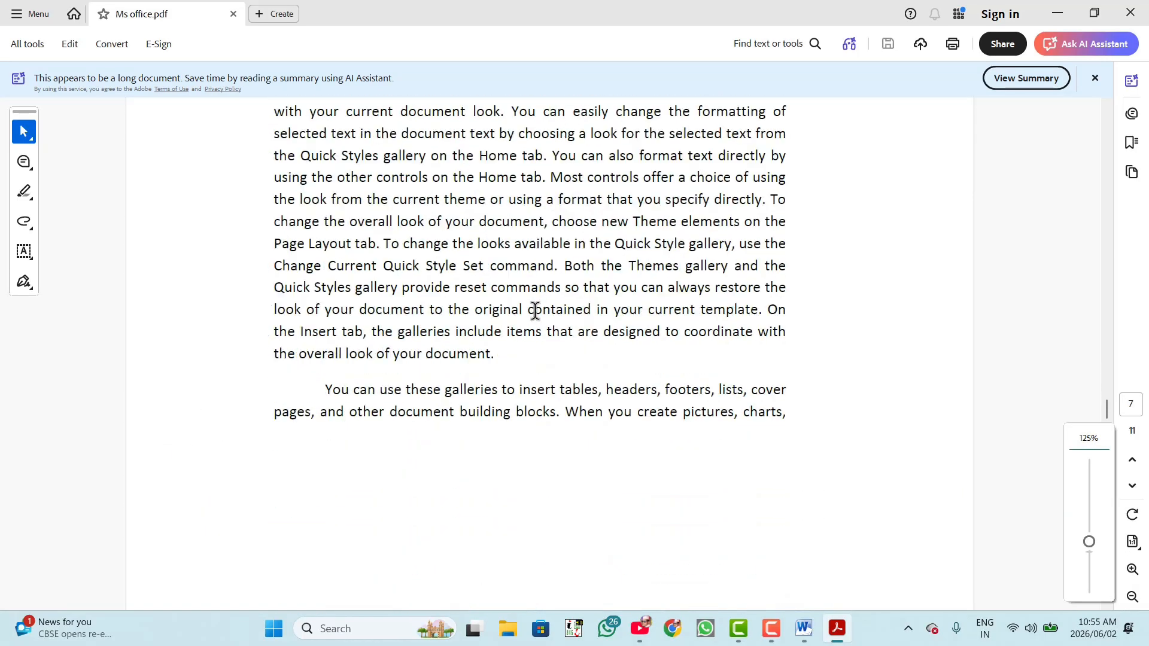
scroll(535, 310, down, 10)
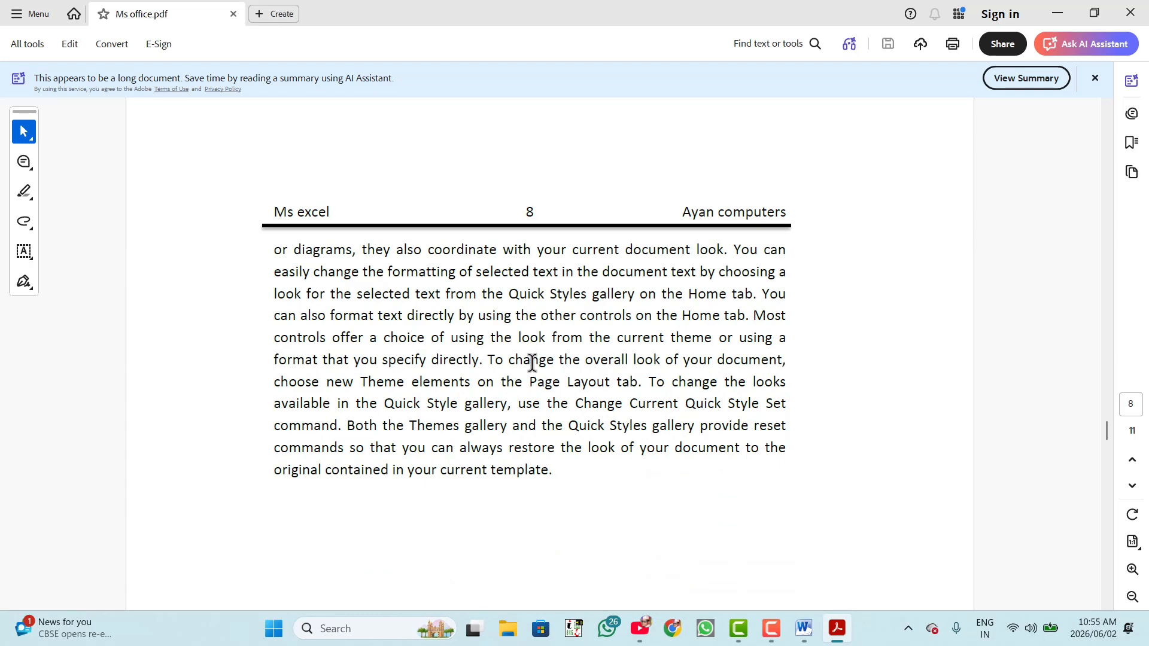
Review the PDF from the end of the Excel section into the Power point section, then return to the Word document.
scroll(531, 364, down, 5)
scroll(539, 483, down, 5)
scroll(533, 475, down, 8)
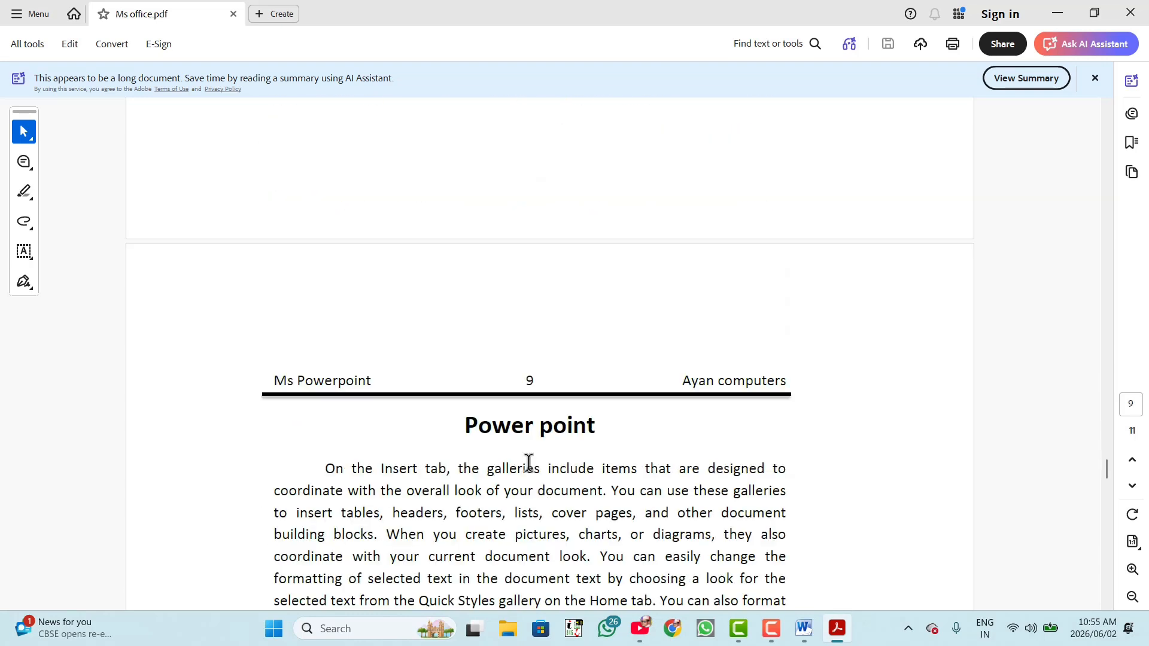
scroll(580, 419, down, 8)
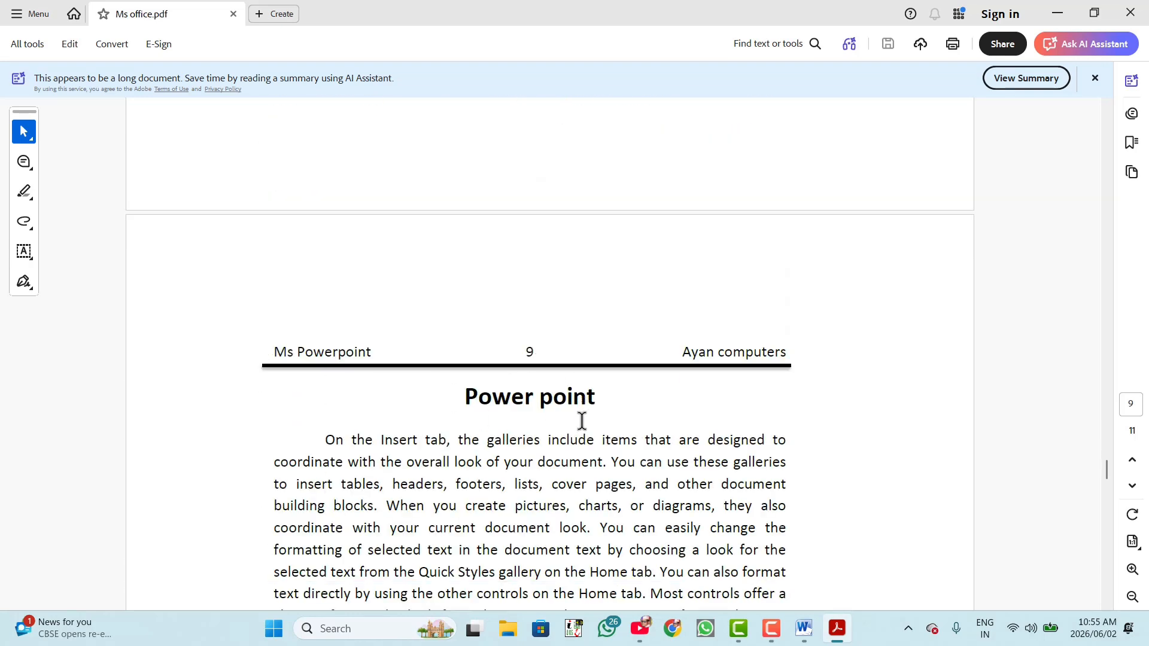
click(1055, 13)
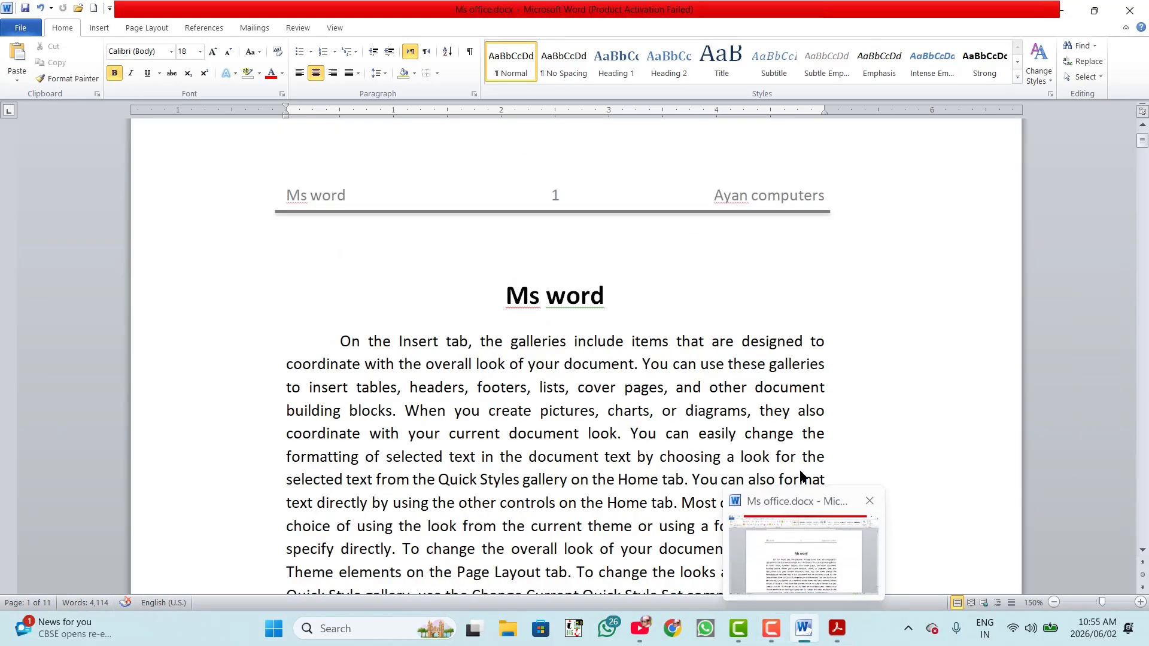
Try a Continuous section break before the sentence "Most controls offer a choice" in page 2's opening paragraph, and undo it.
click(436, 364)
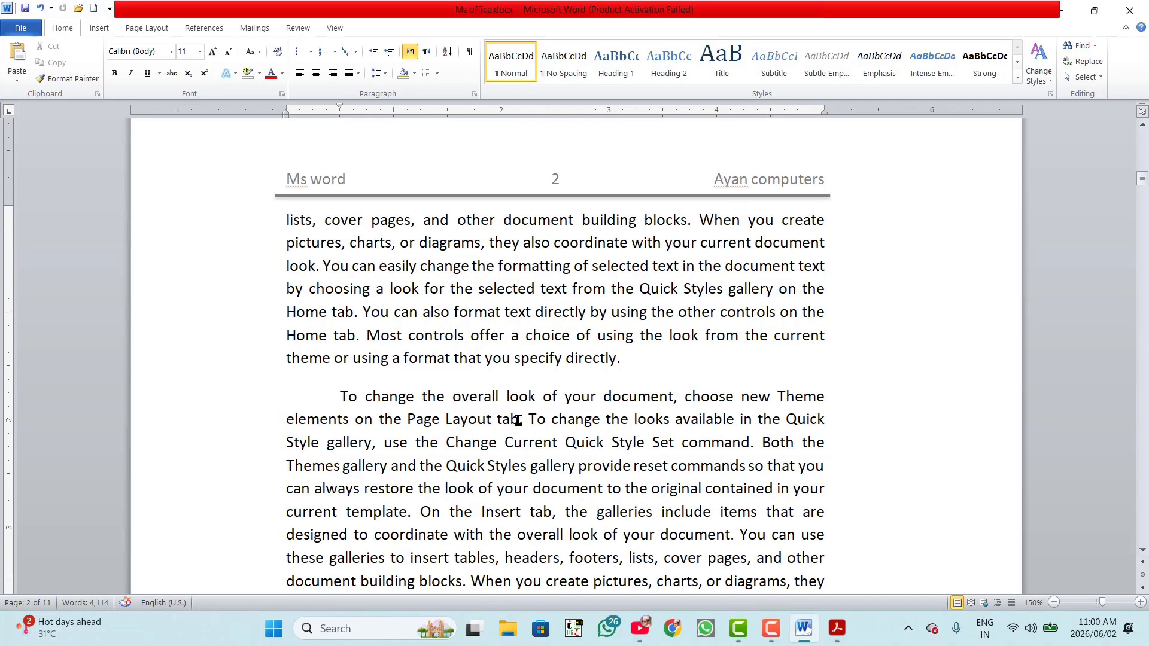
click(155, 26)
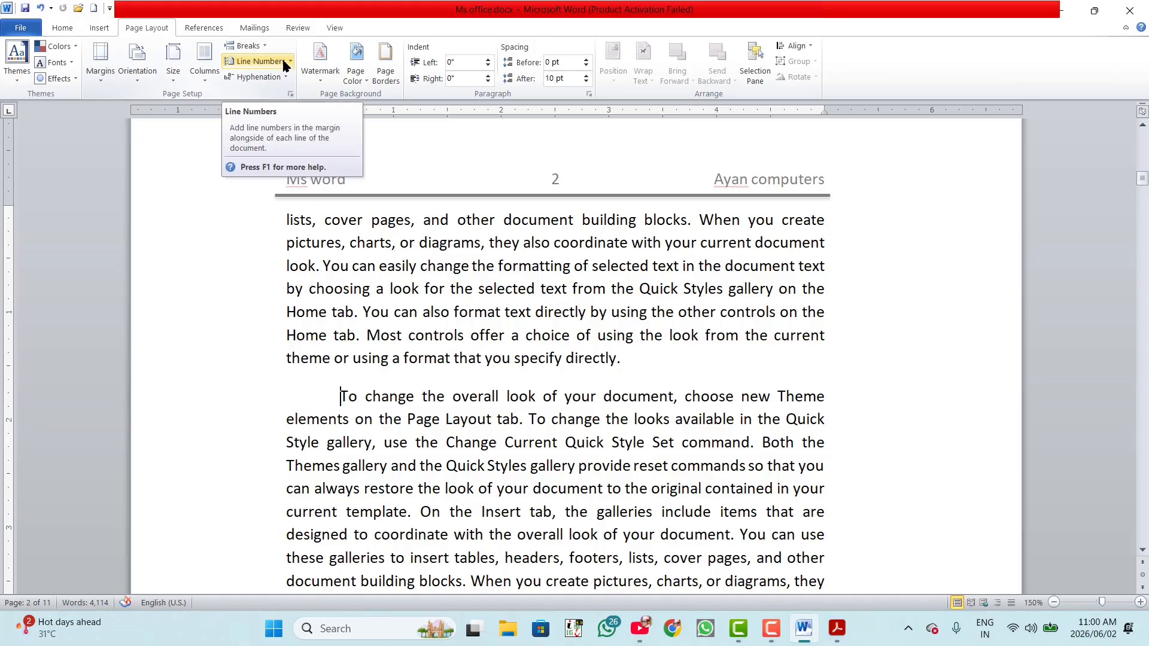
click(245, 46)
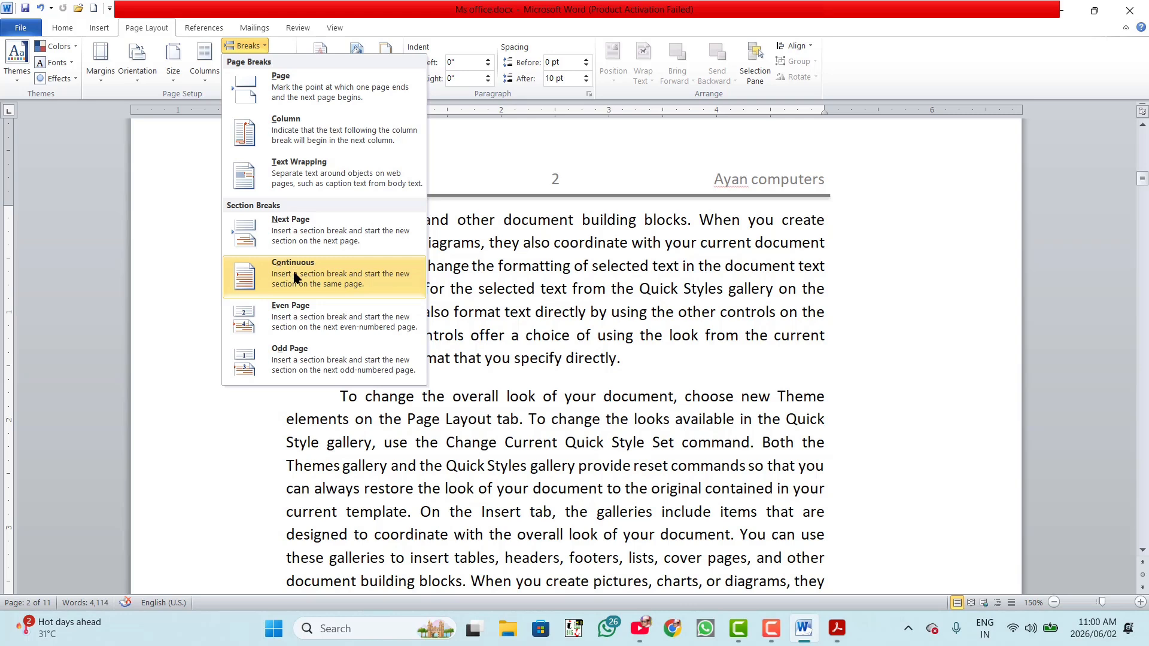
click(371, 290)
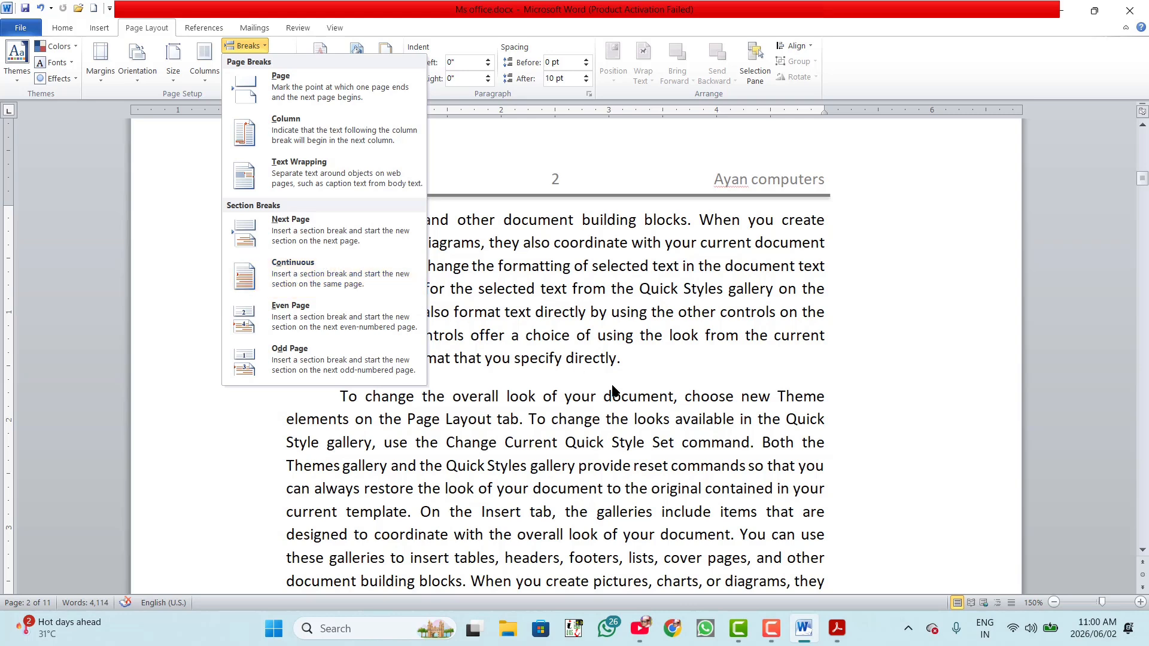
click(262, 50)
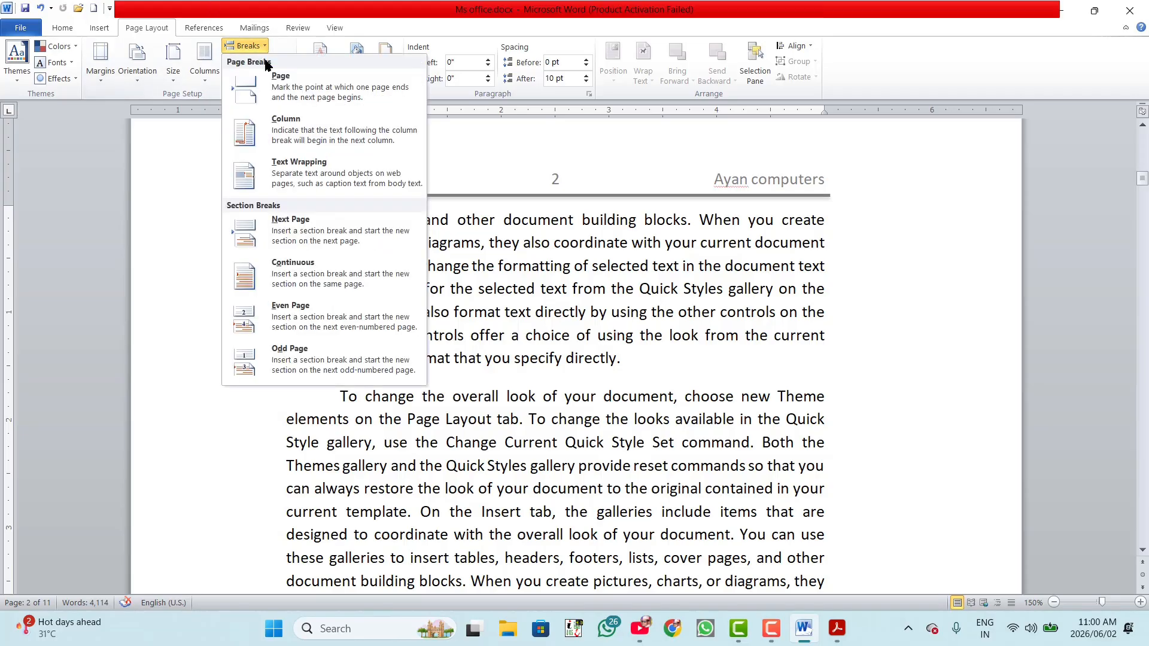
click(303, 276)
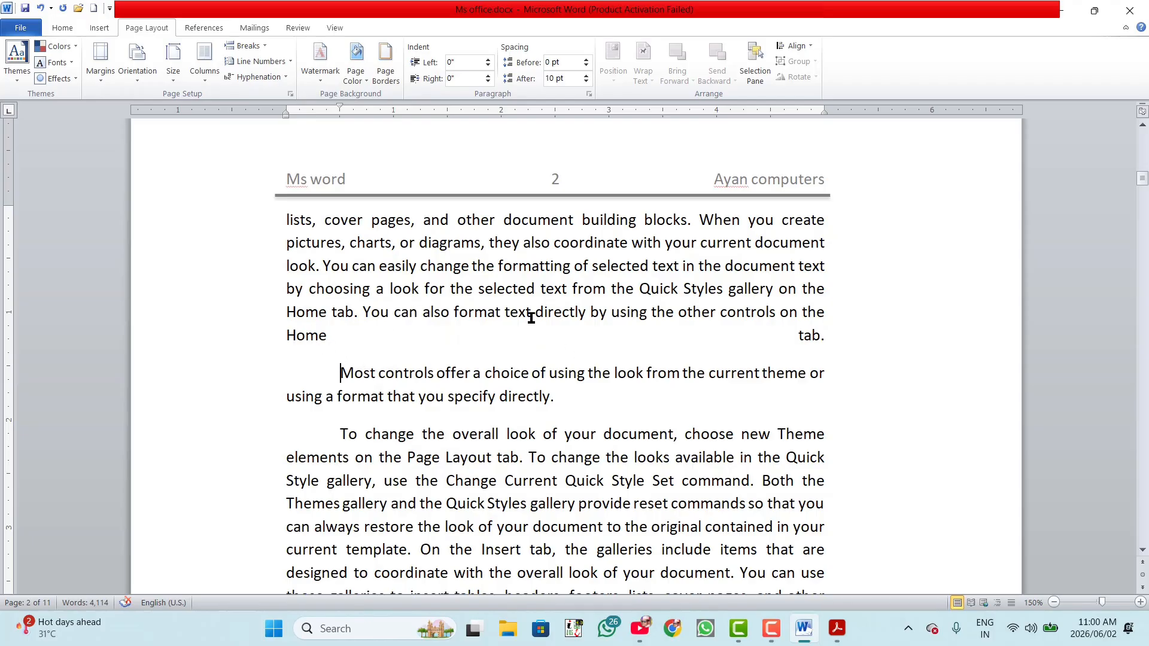
key(ctrl+z)
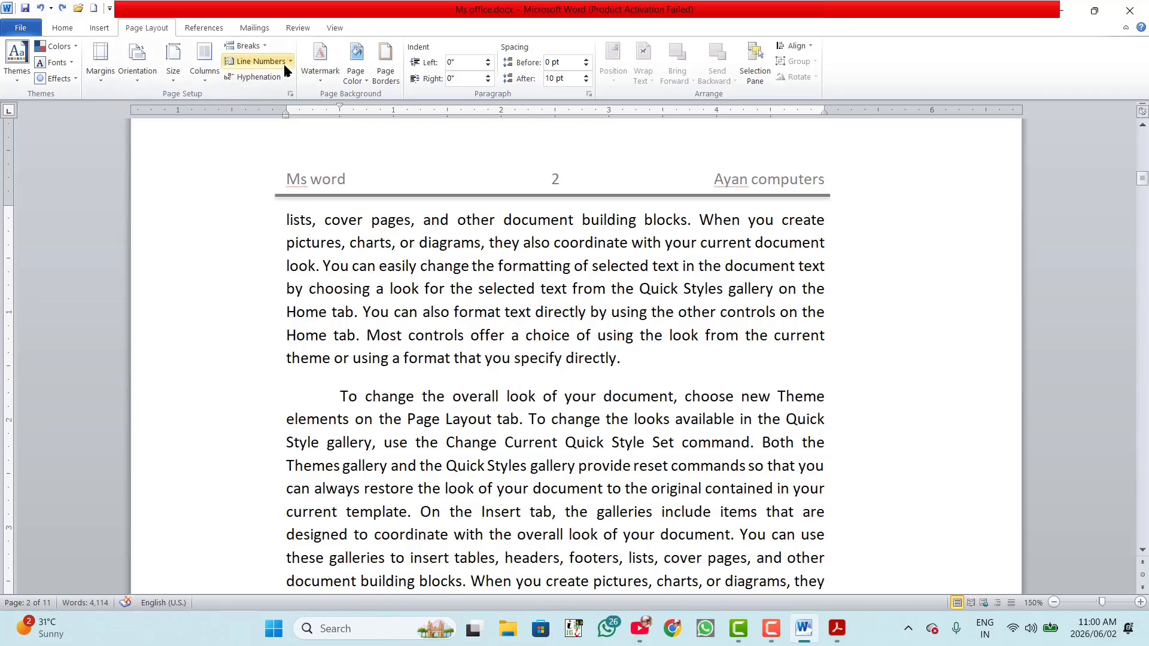
Insert an Even Page section break before the page 2 paragraph that begins "Most controls offer a choice".
click(262, 47)
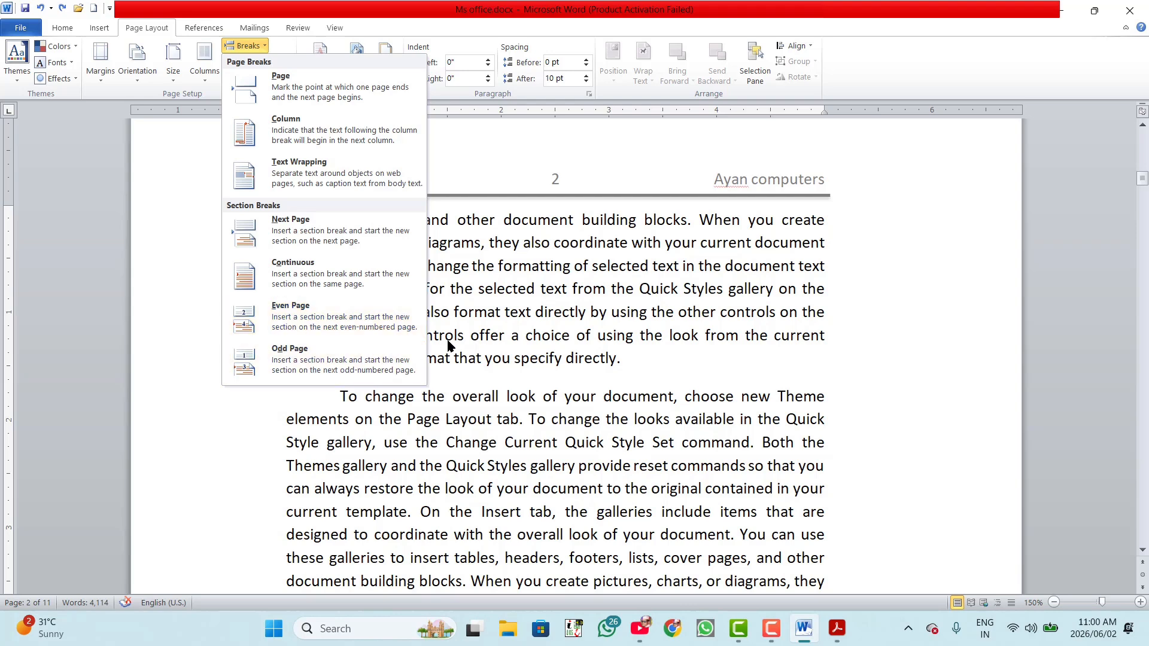
click(343, 397)
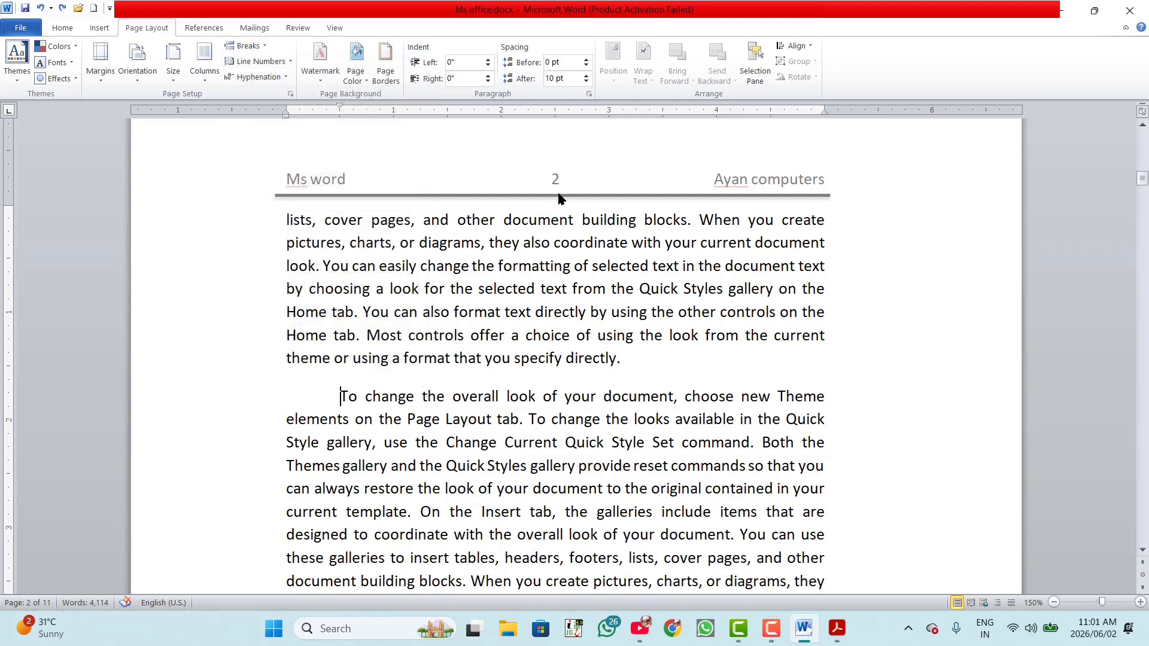
scroll(551, 199, down, 12)
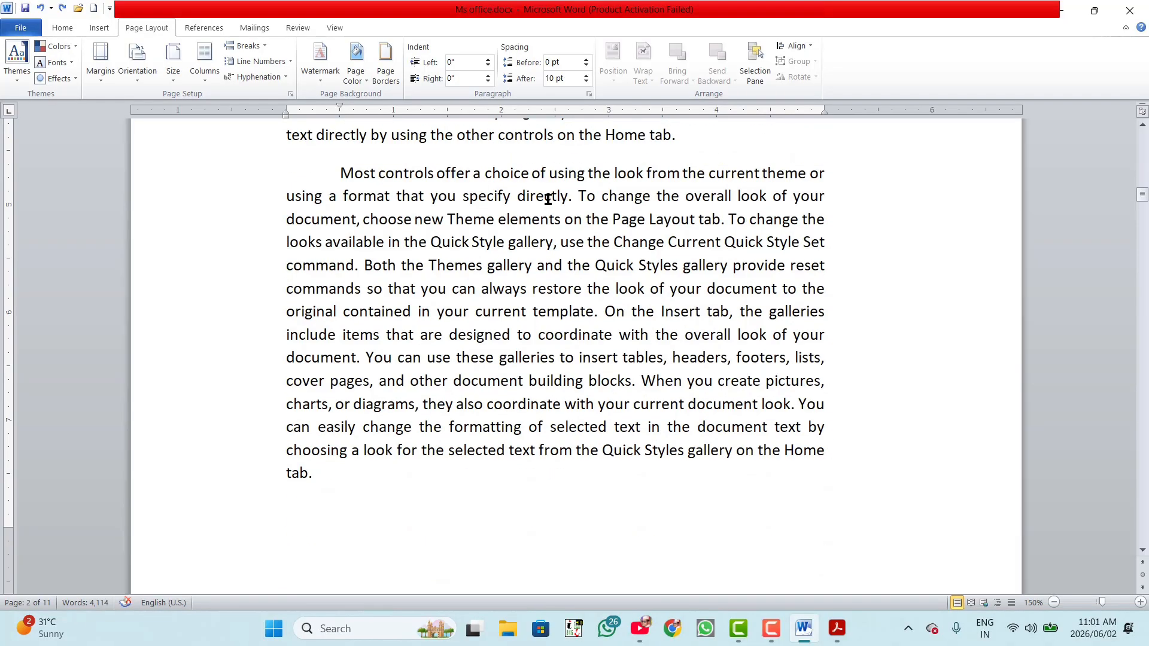
scroll(544, 200, up, 6)
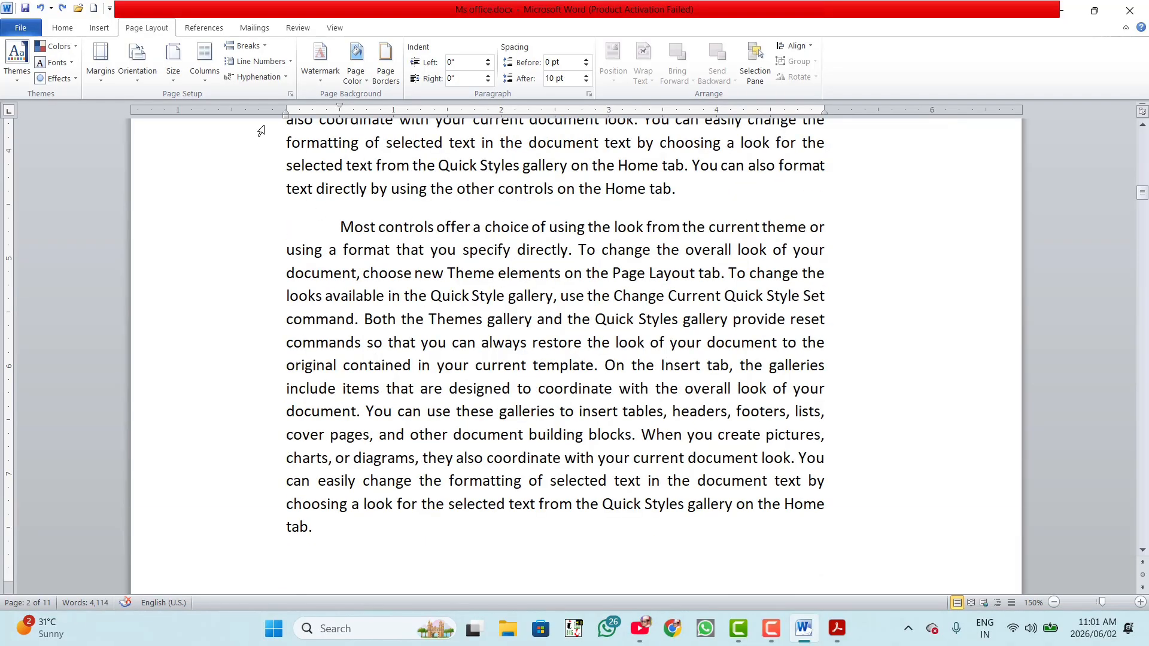
click(259, 47)
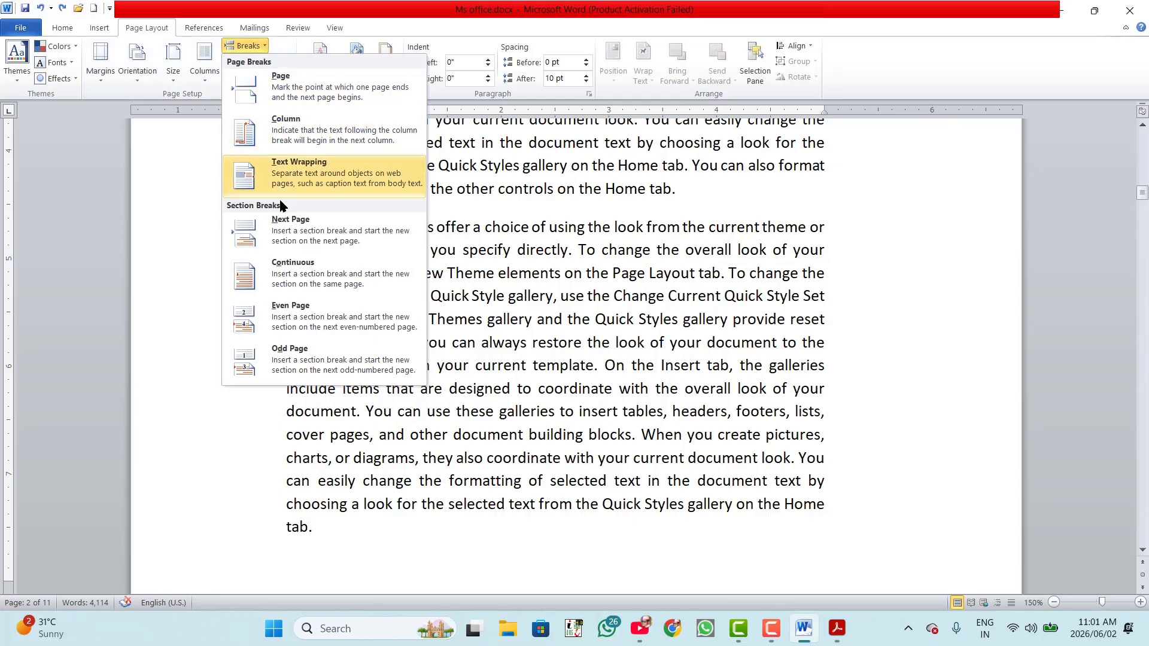
click(295, 310)
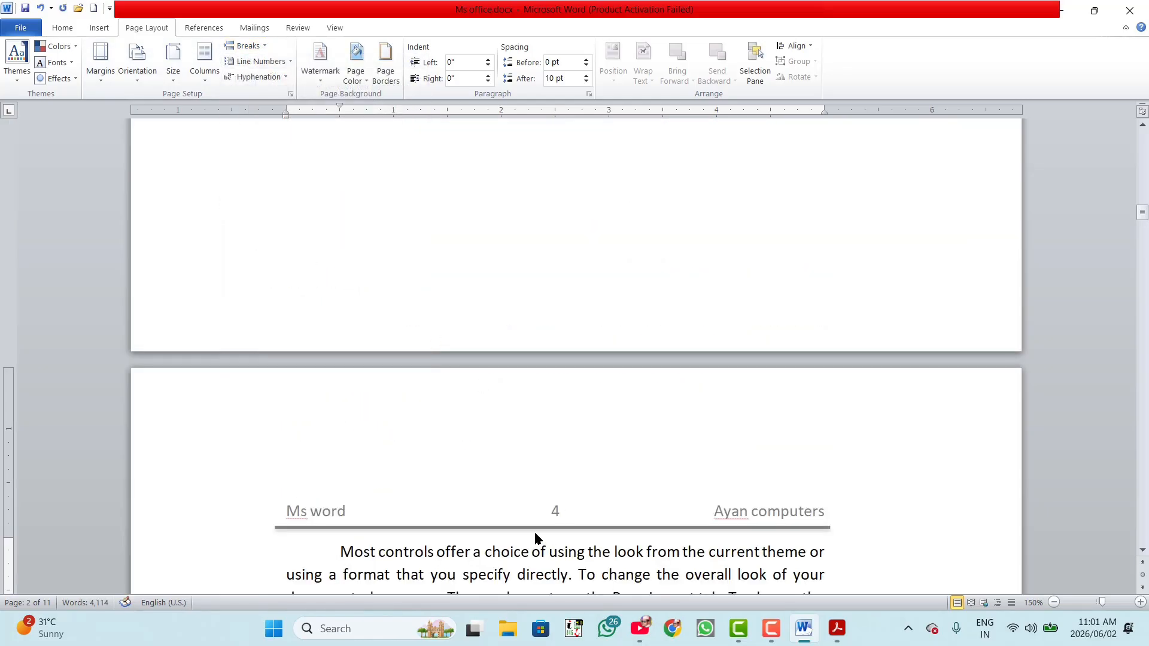
Check the page numbering around the Even Page section break and delete that break.
scroll(527, 472, down, 15)
scroll(528, 464, up, 10)
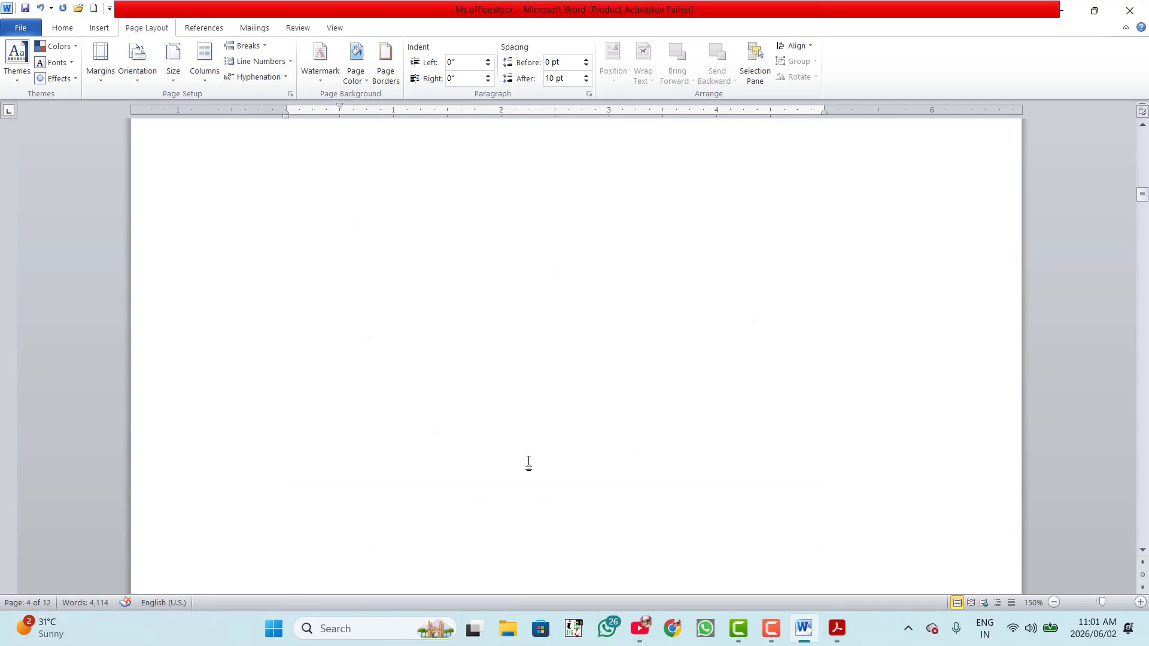
scroll(526, 460, down, 4)
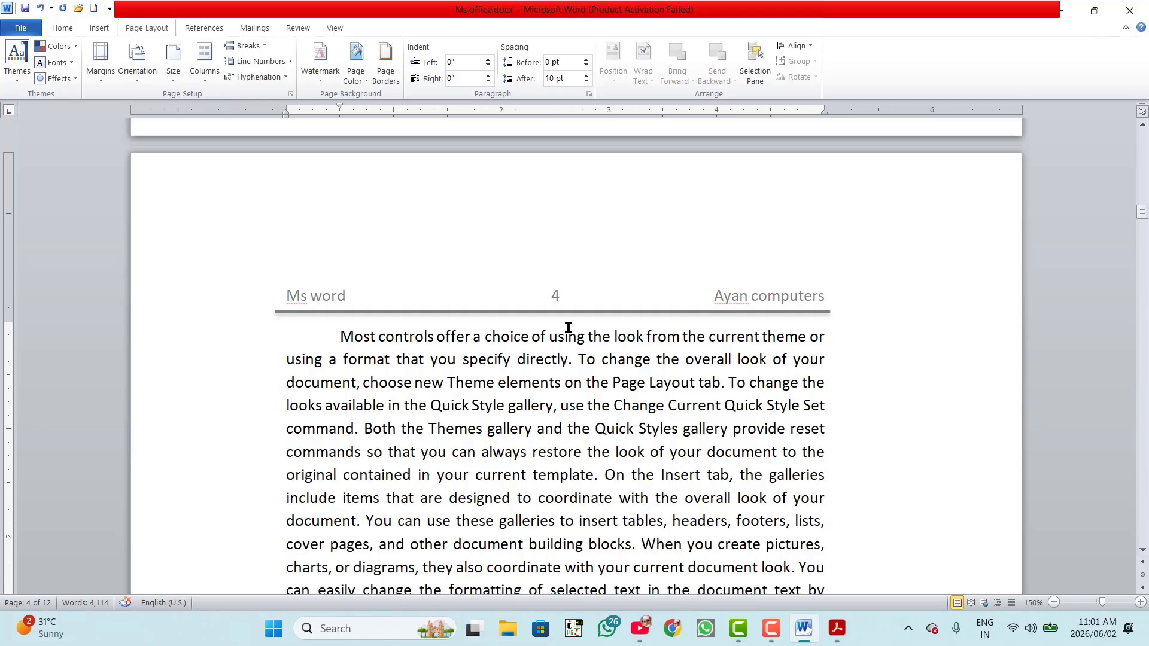
key(BackSpace)
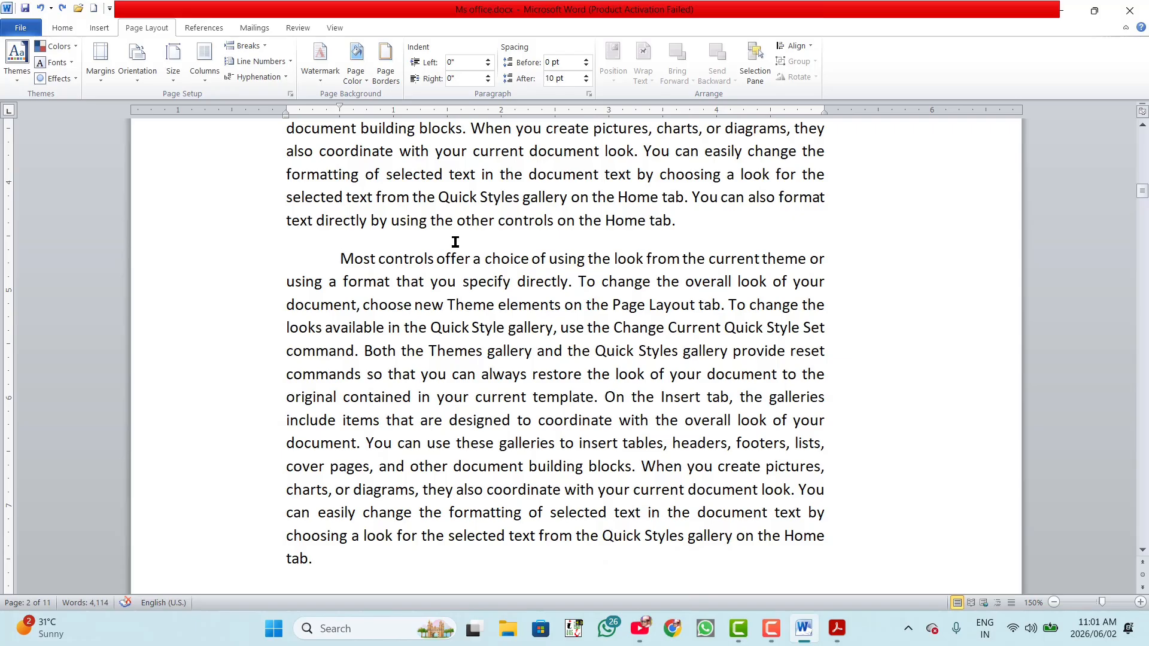
Insert an Odd Page section break before the paragraph "Most controls offer a choice" and check where the new section starts.
click(262, 48)
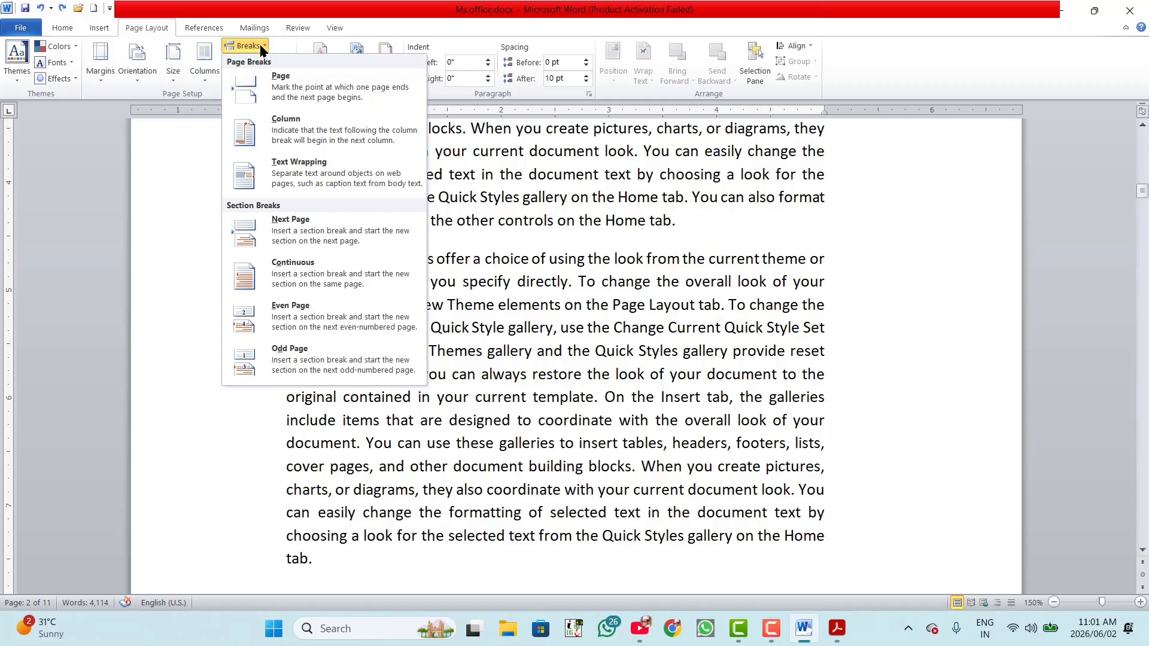
click(296, 354)
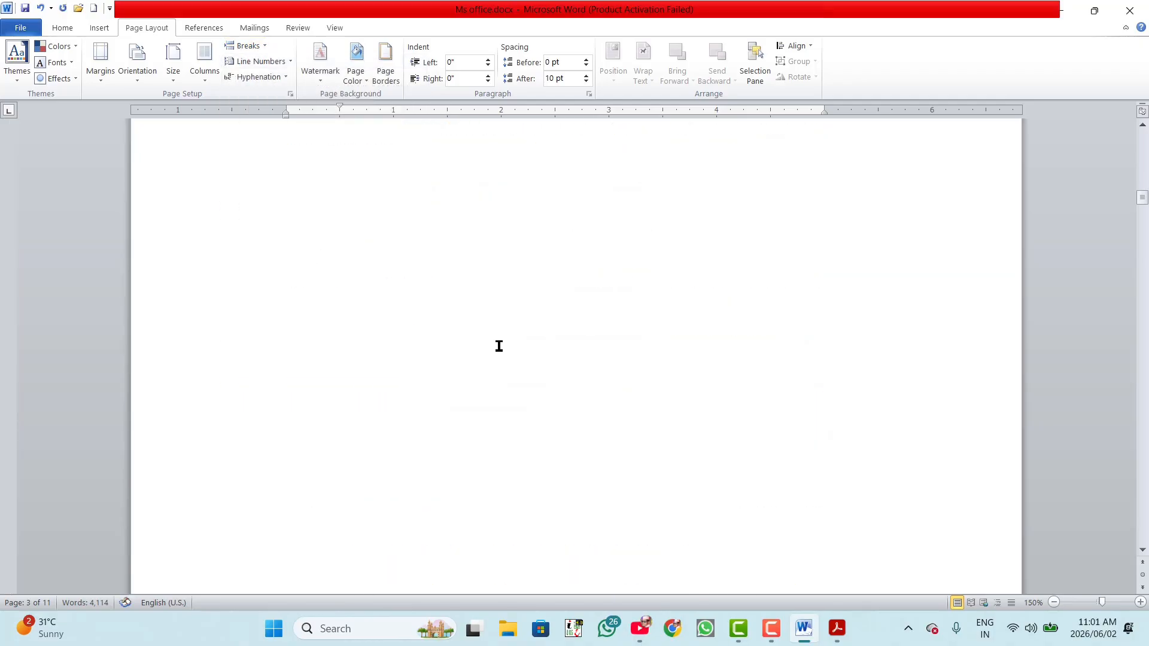
scroll(499, 344, up, 9)
scroll(498, 342, down, 3)
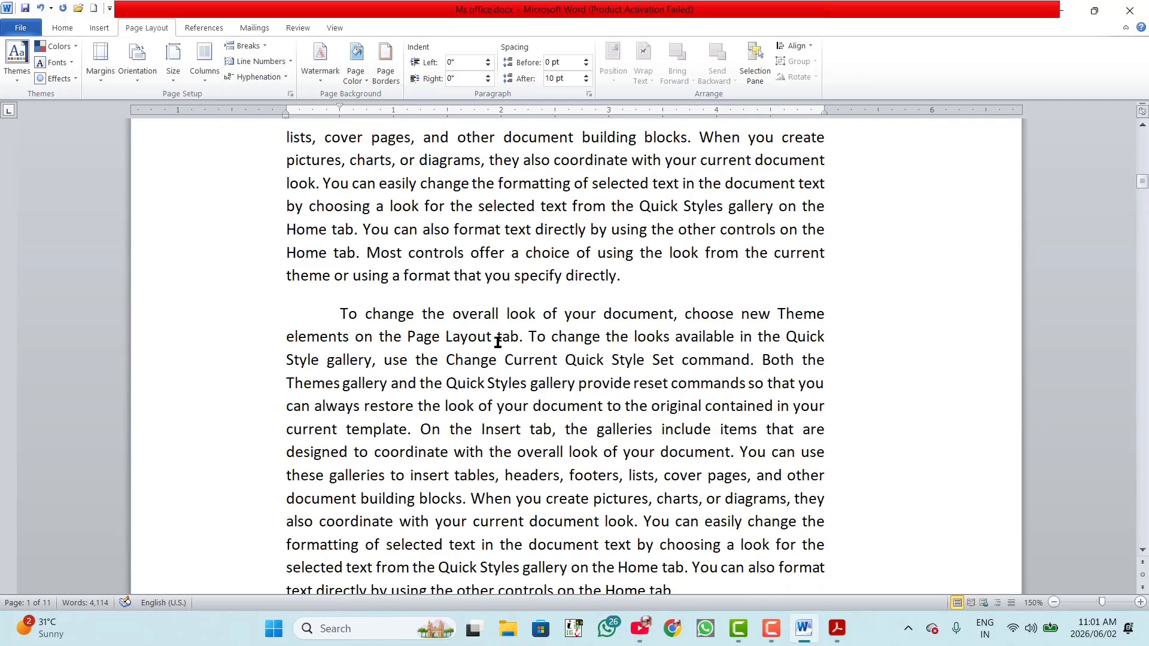
scroll(496, 341, down, 12)
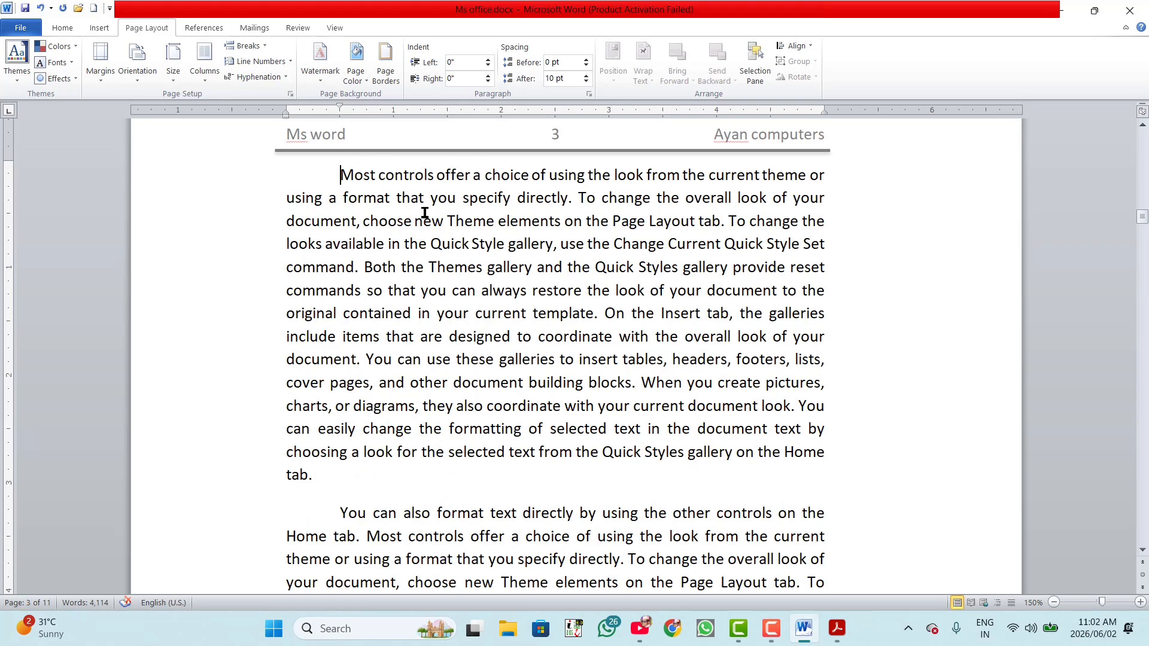
Insert another Odd Page section break before the page 3 paragraph that begins "You can easily change the formatting".
scroll(488, 255, down, 5)
scroll(488, 264, down, 8)
scroll(484, 261, up, 4)
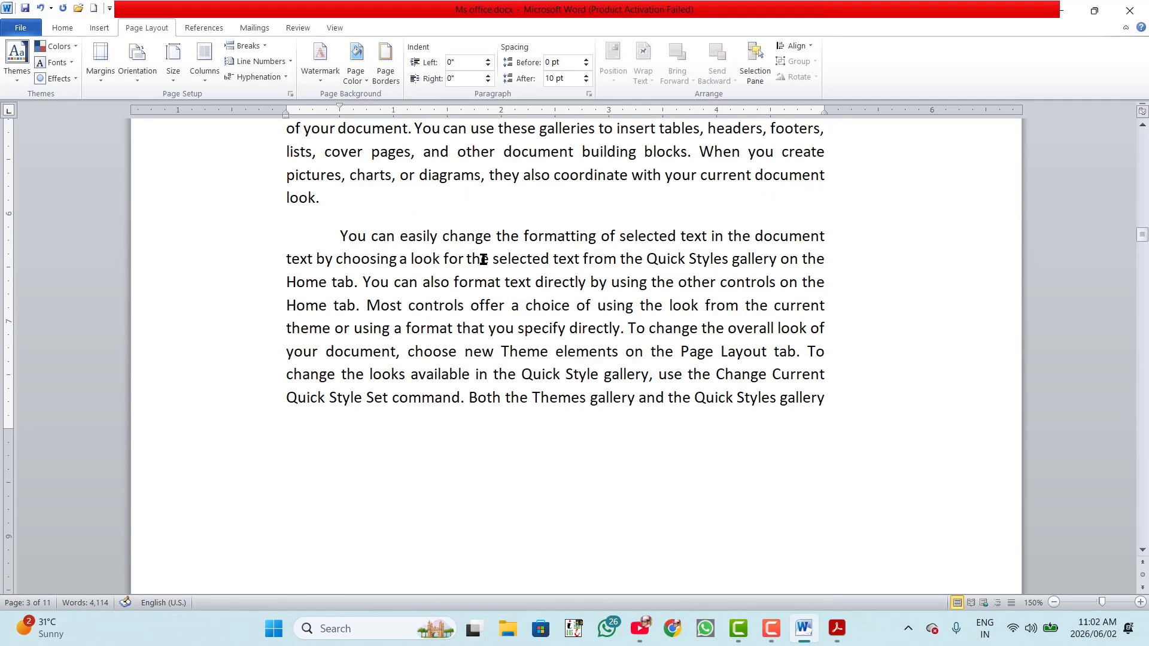
scroll(461, 215, up, 8)
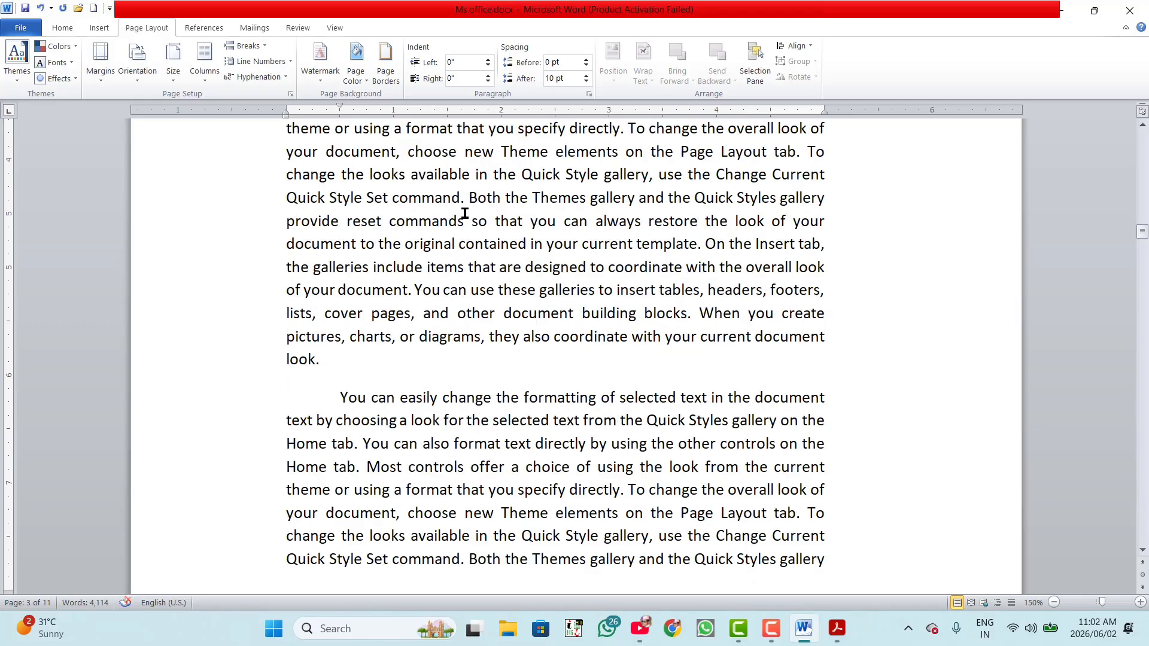
scroll(466, 219, down, 8)
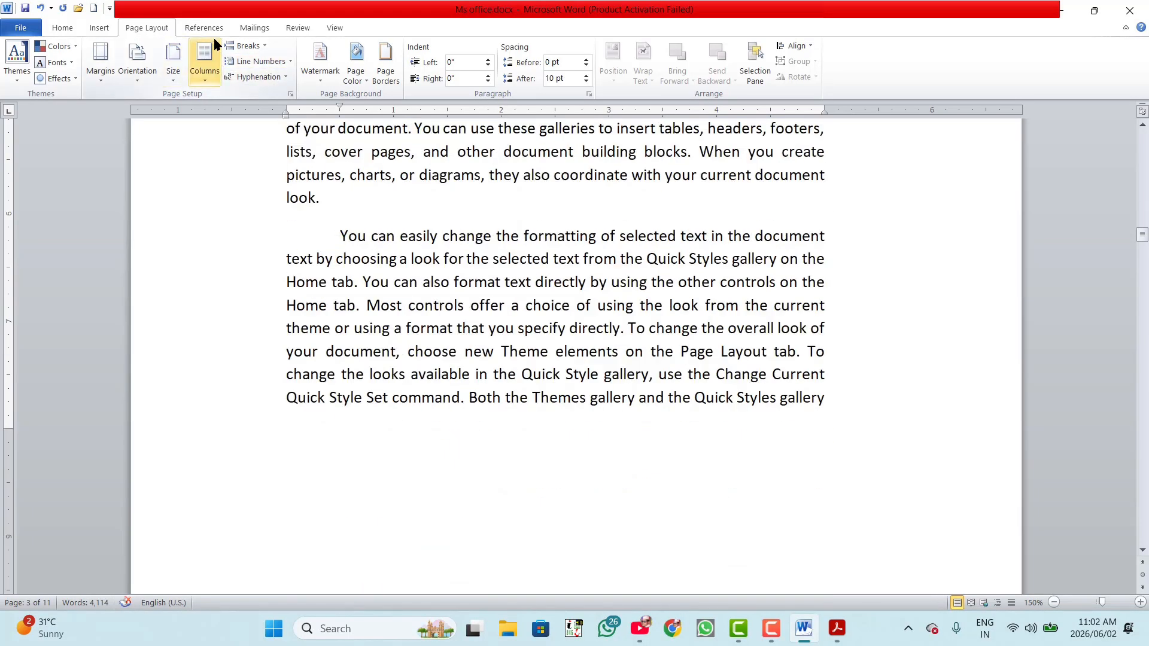
click(263, 53)
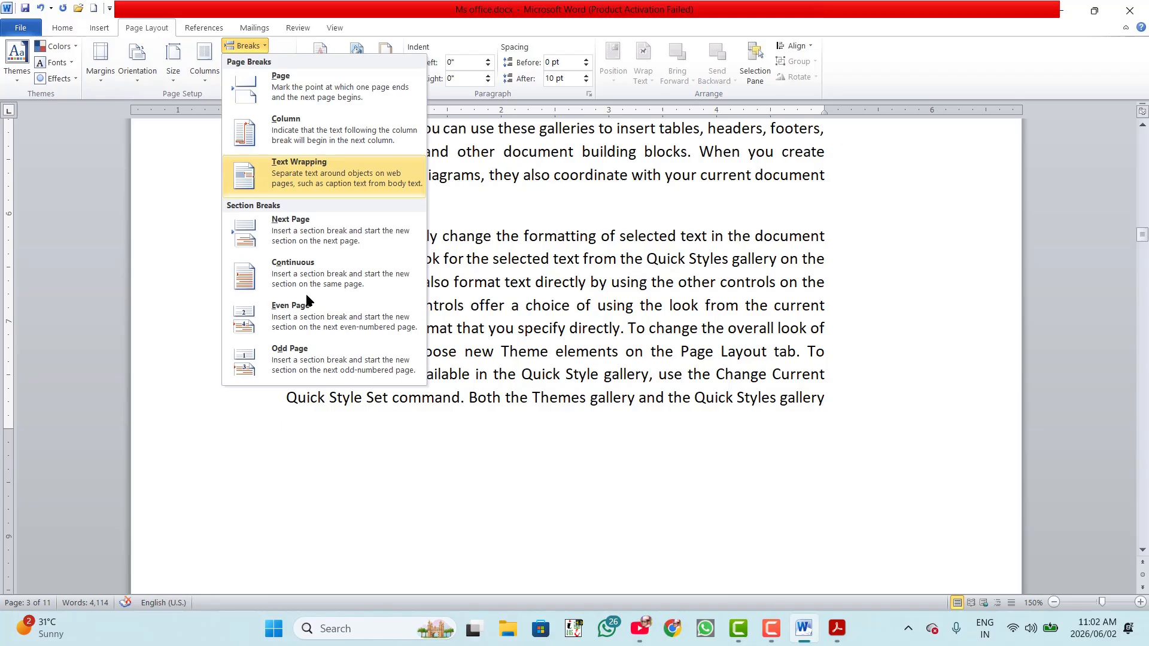
click(302, 358)
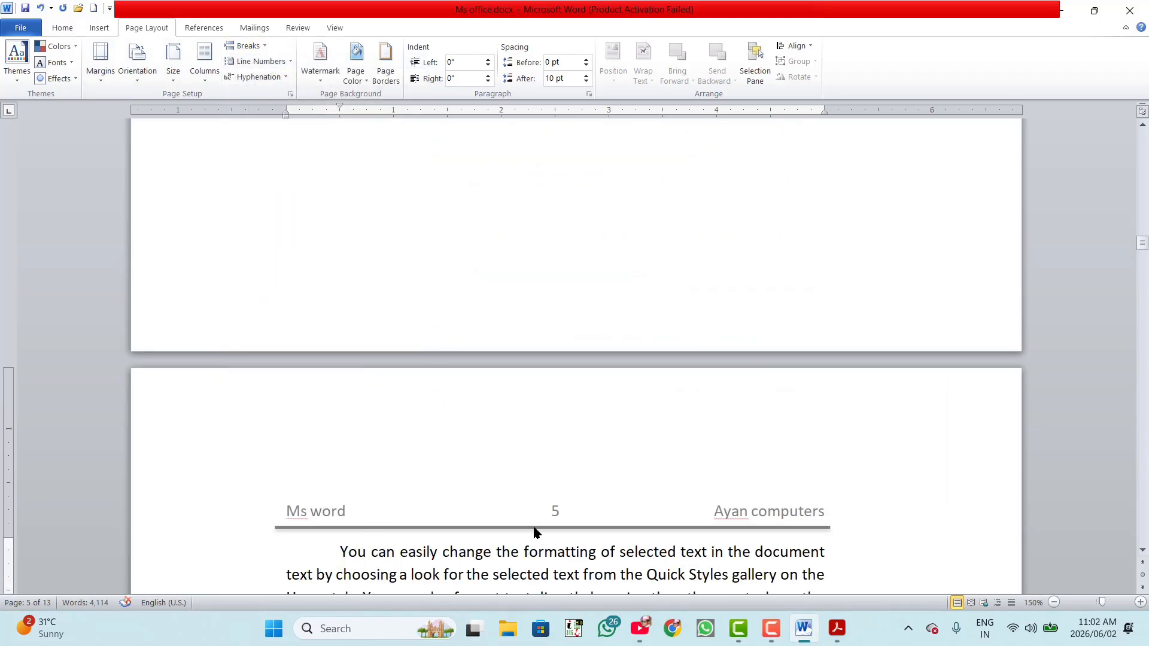
Undo both Odd Page section breaks and return to the start of the document.
scroll(537, 505, down, 7)
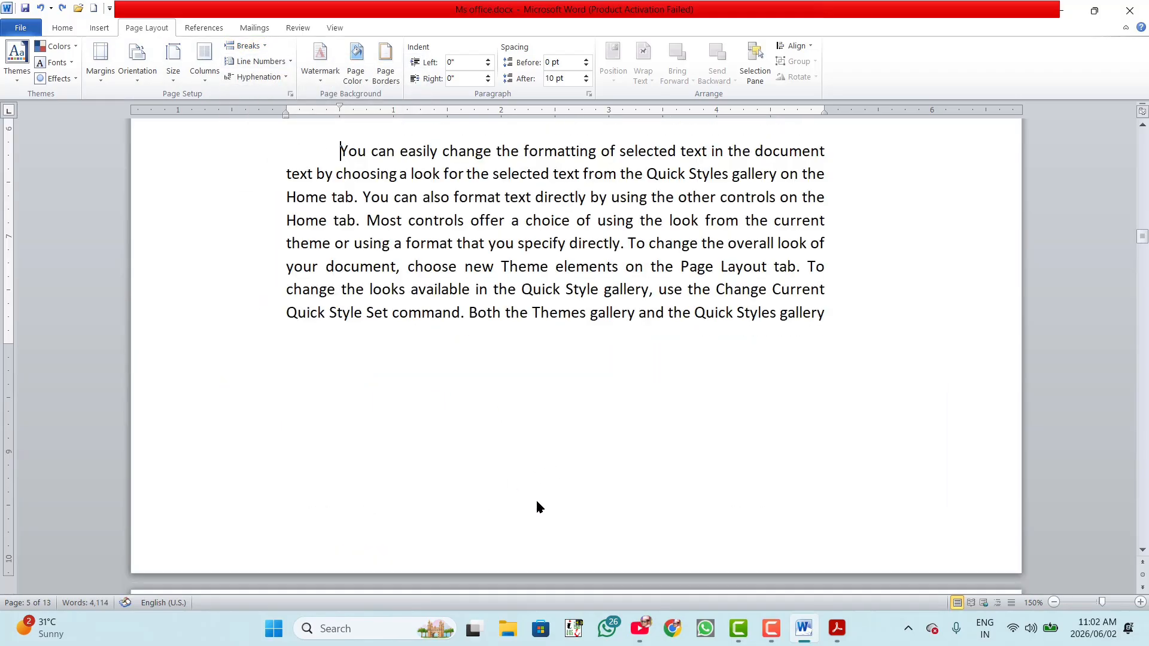
key(ctrl+z)
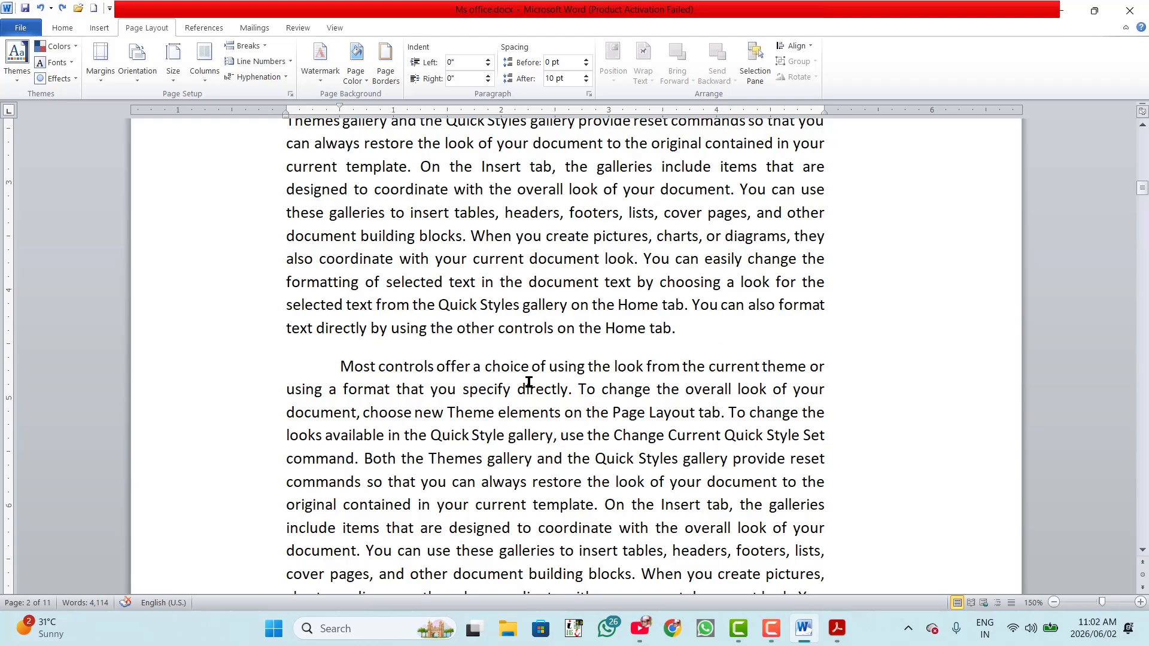
key(ctrl+z)
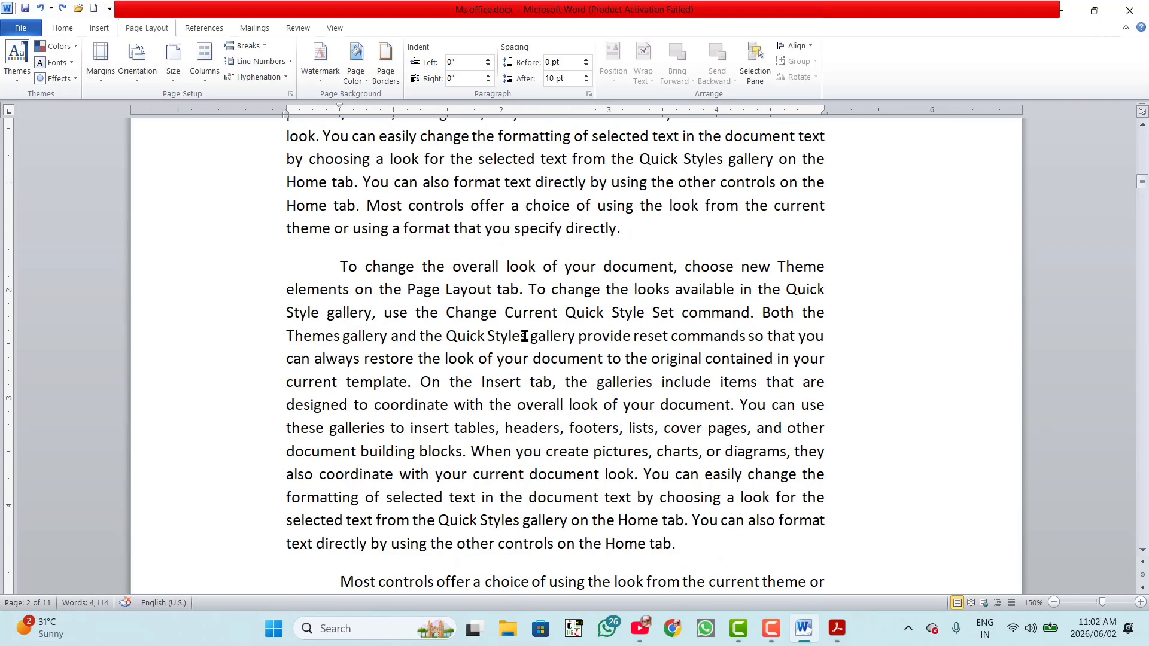
scroll(520, 340, up, 15)
scroll(520, 345, up, 12)
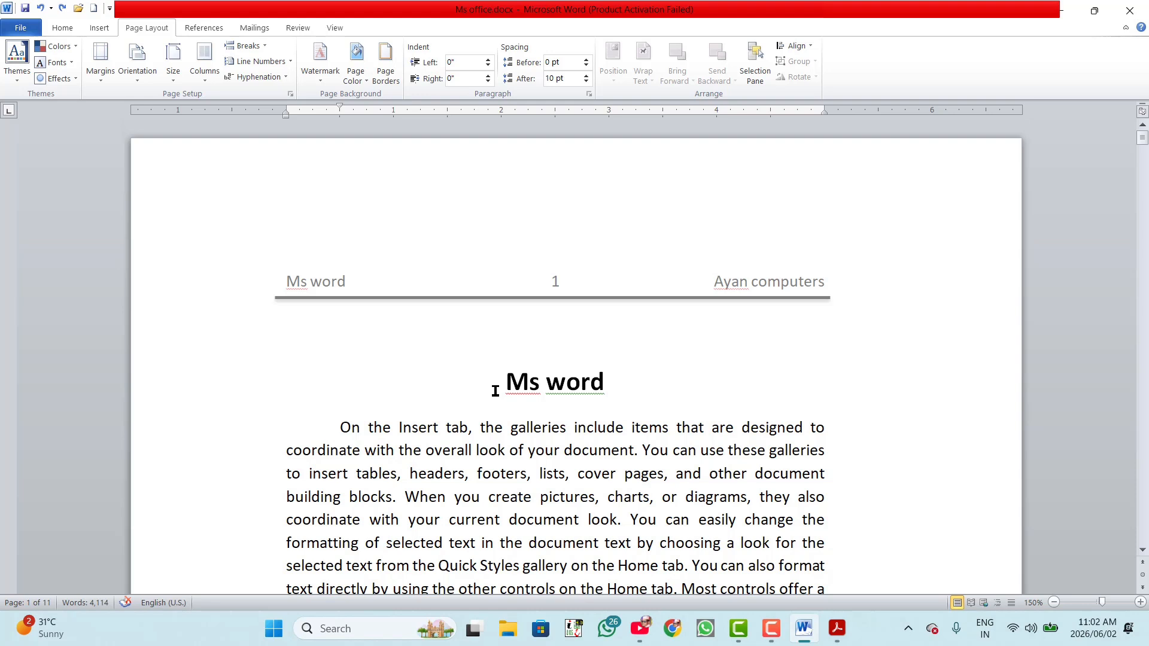
click(246, 45)
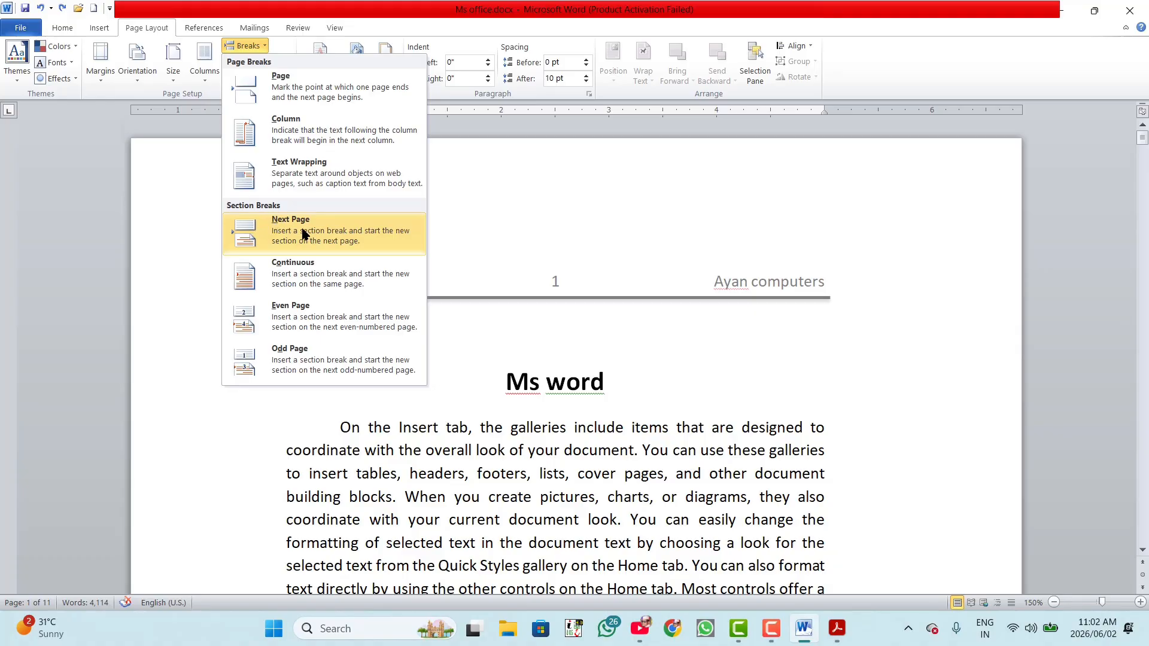
click(417, 427)
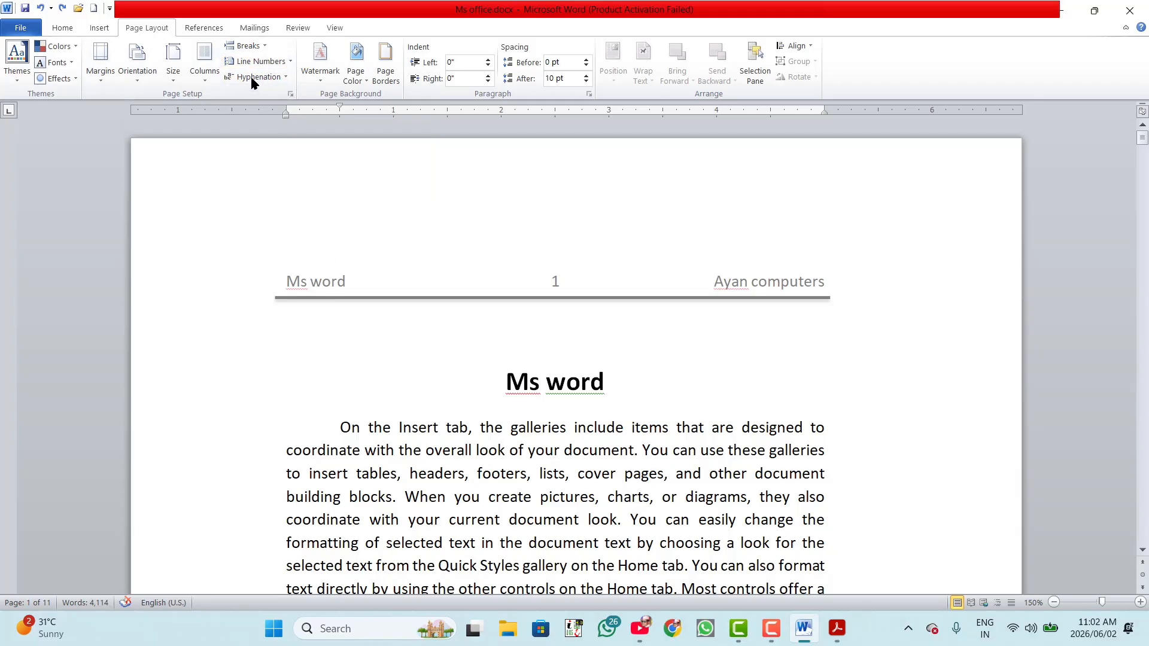
click(286, 62)
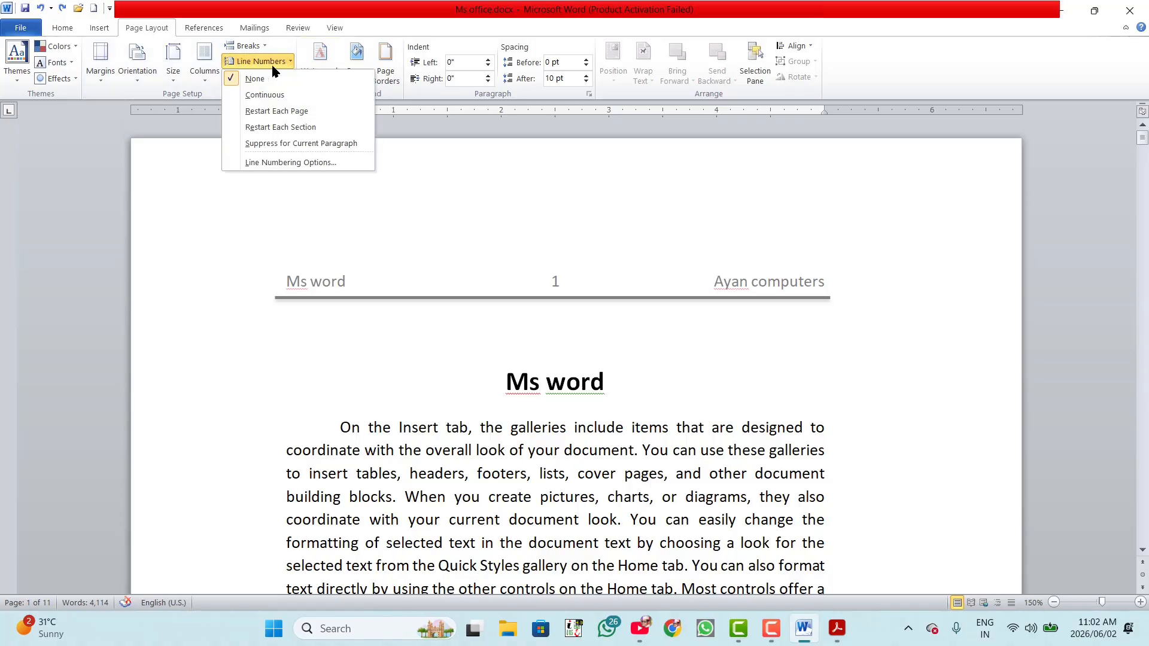
click(307, 361)
Select the first body paragraph below the "Ms word" heading and turn on Continuous line numbering.
drag(324, 429, 767, 448)
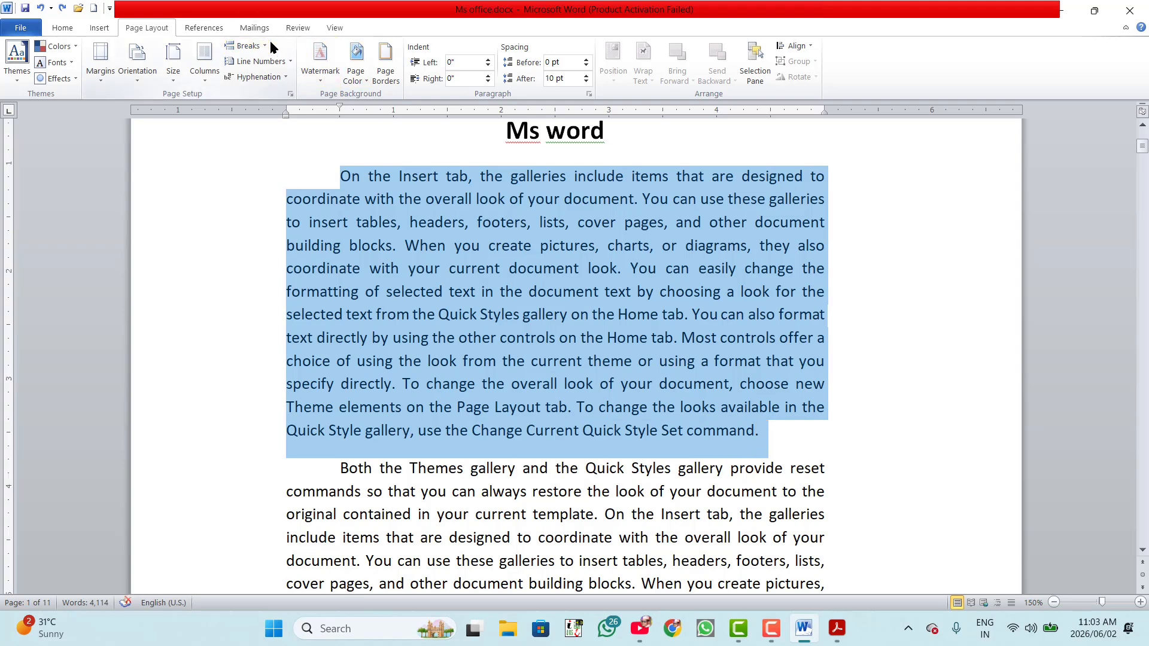
click(246, 46)
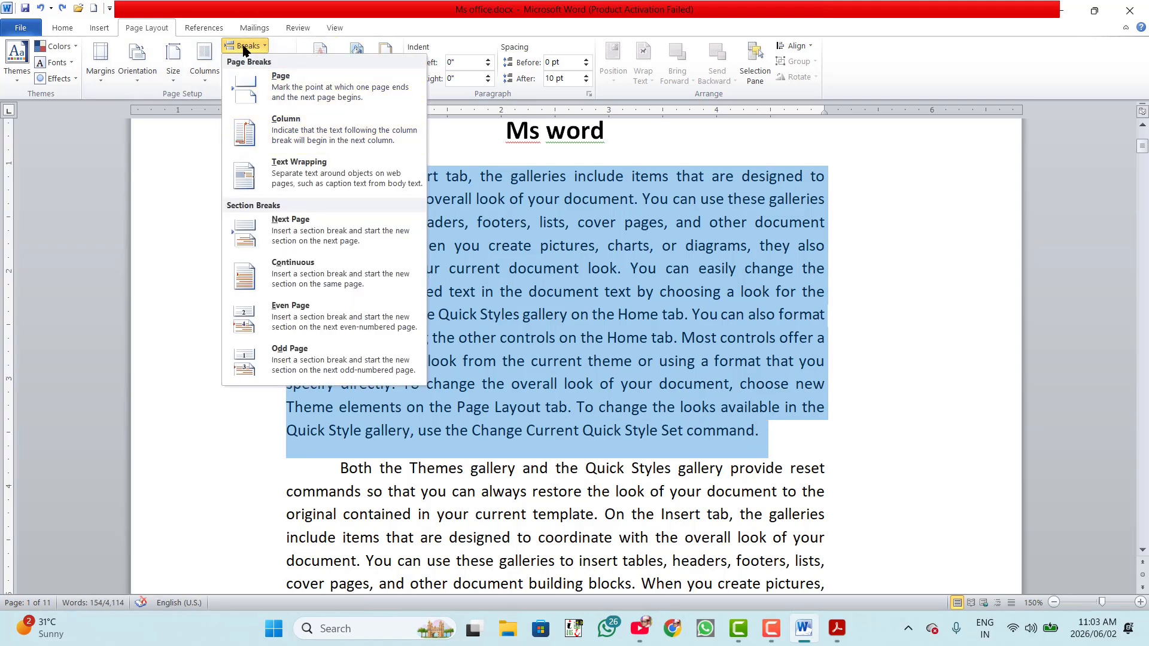
click(275, 37)
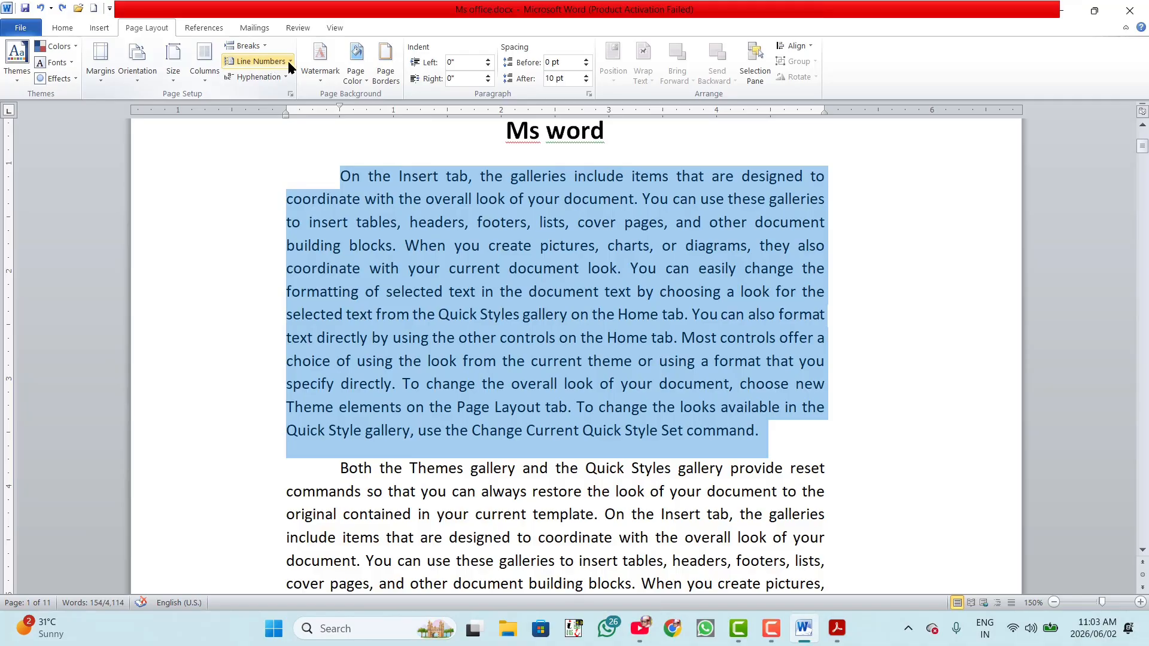
click(288, 62)
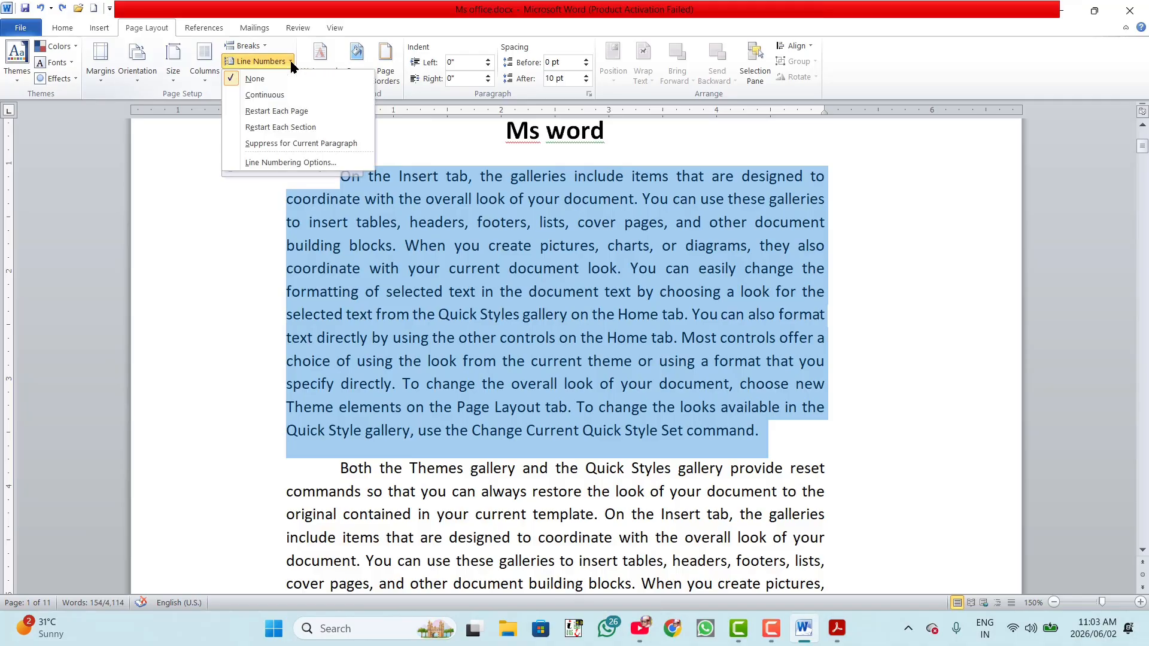
click(269, 95)
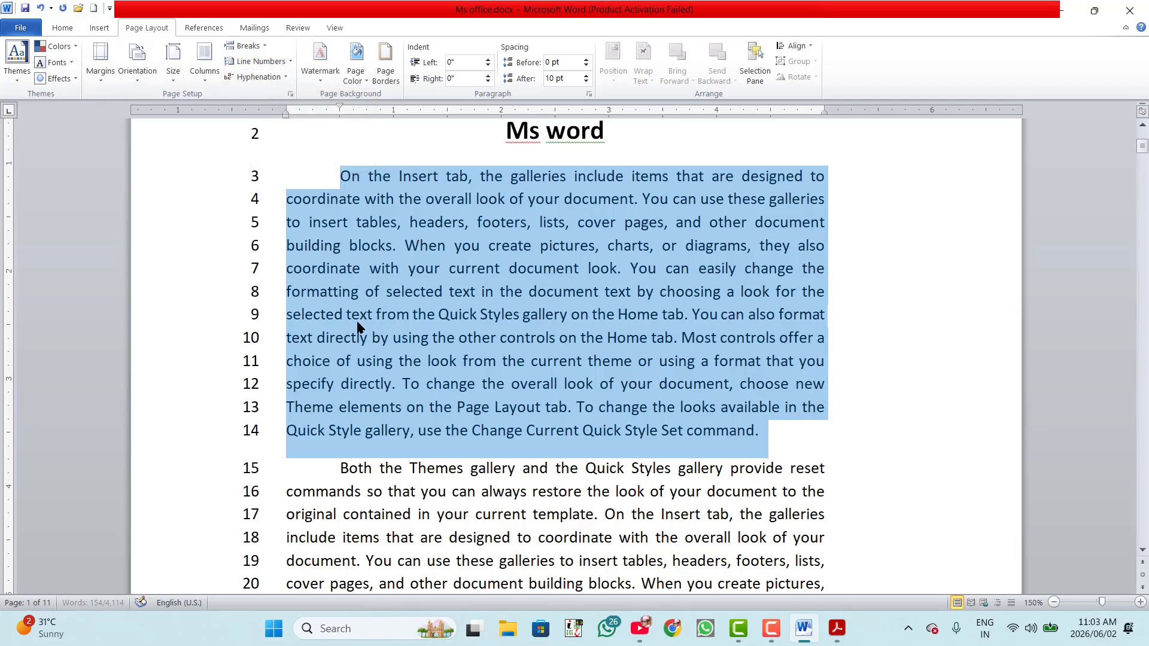
Check how the continuous line numbers run from page 1 through page 3, and undo the line numbering.
click(361, 304)
scroll(359, 293, up, 4)
scroll(362, 299, down, 3)
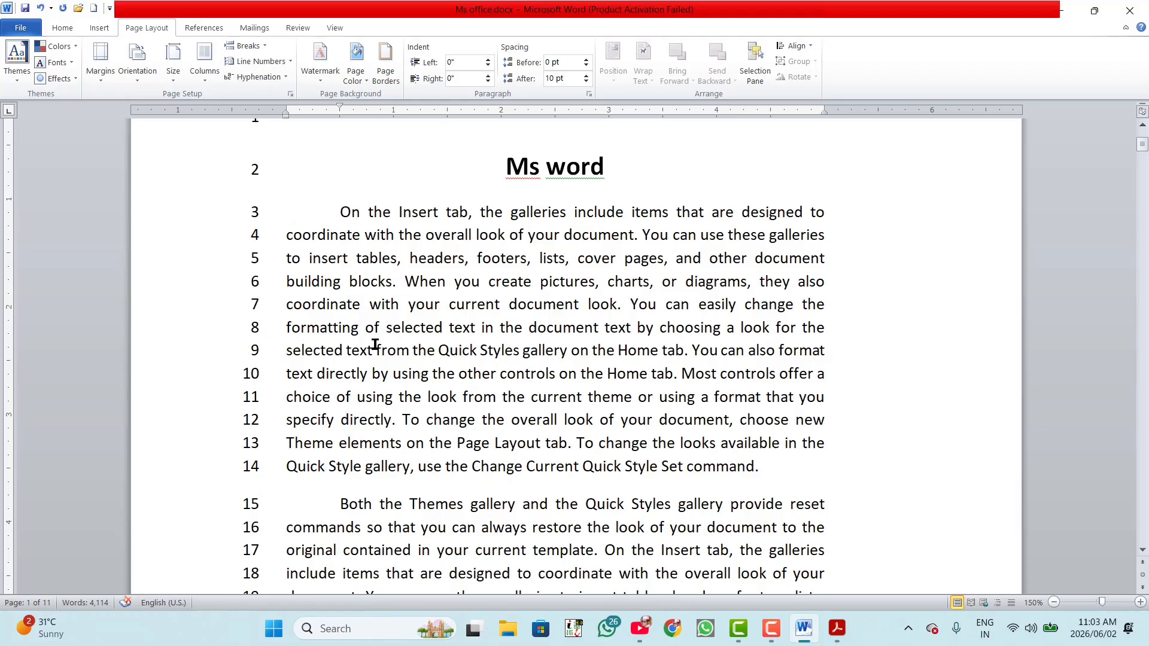
scroll(400, 326, down, 2)
scroll(404, 337, down, 5)
scroll(399, 332, up, 9)
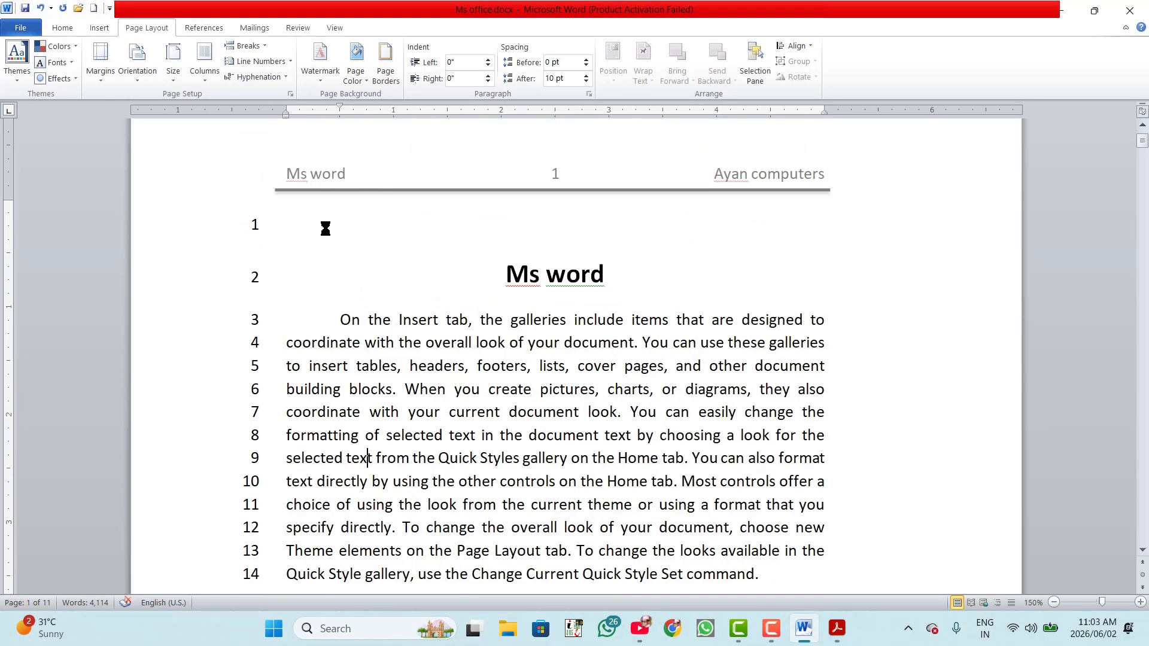
scroll(365, 323, down, 9)
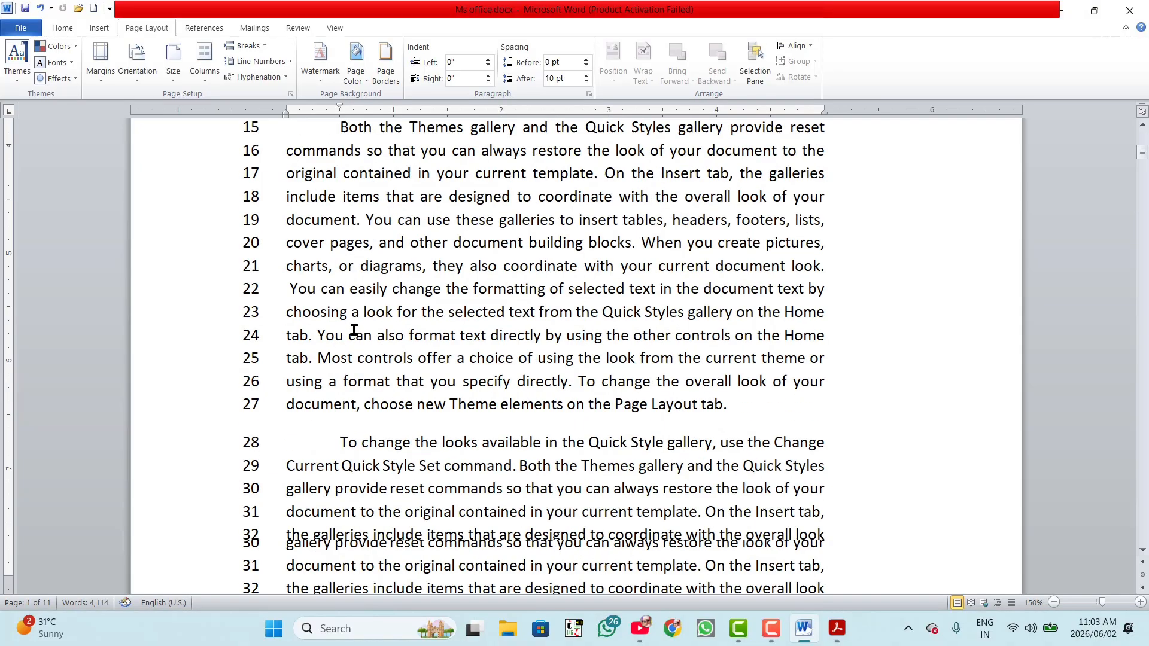
scroll(346, 328, down, 20)
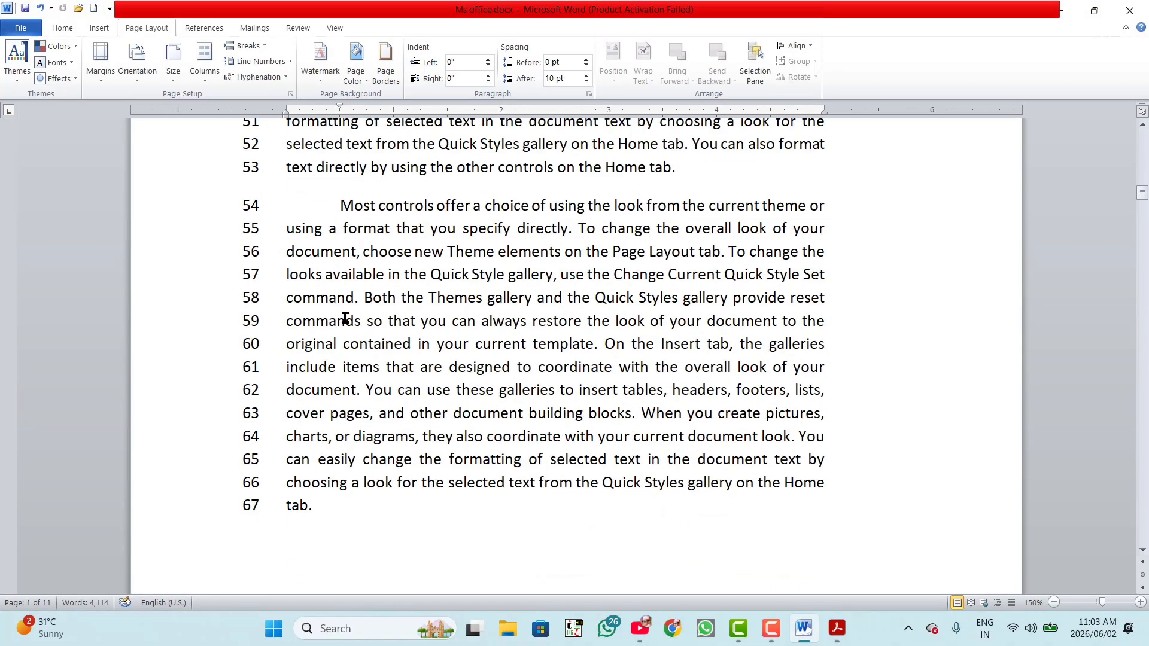
scroll(345, 319, down, 4)
scroll(344, 319, up, 11)
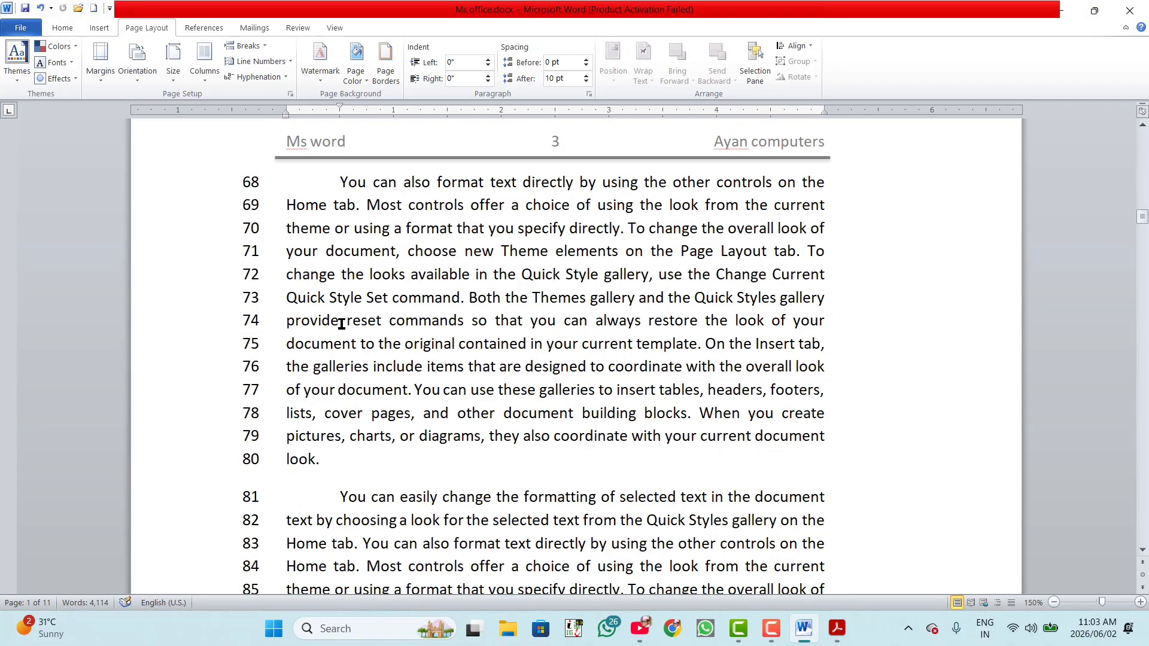
scroll(342, 319, up, 18)
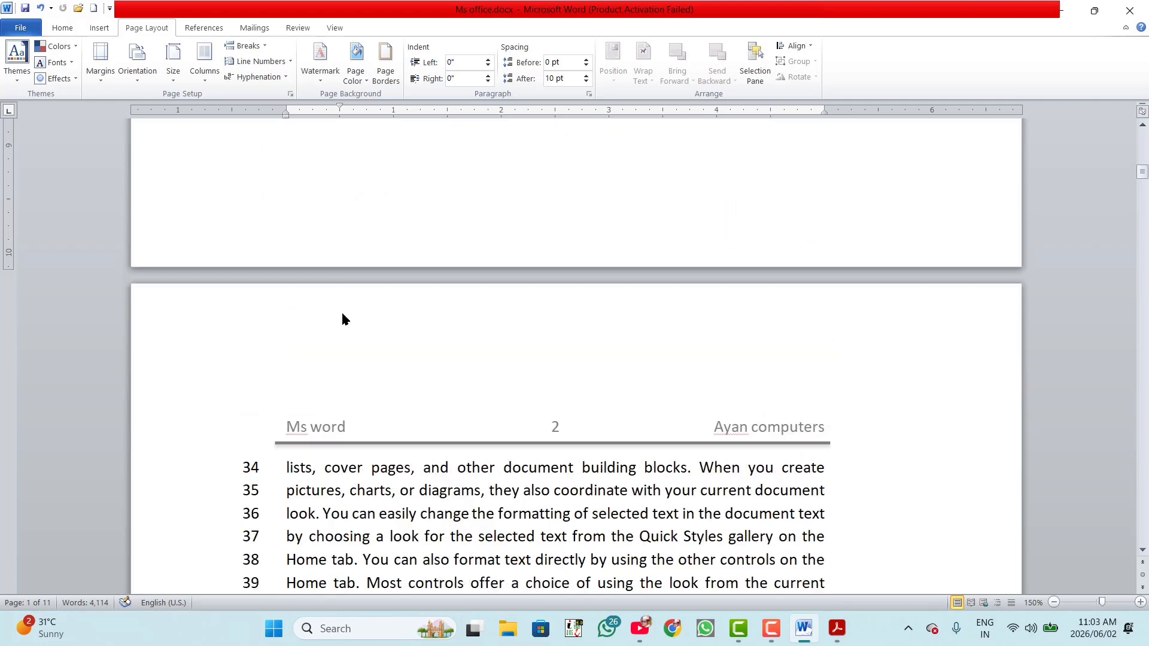
scroll(343, 314, up, 5)
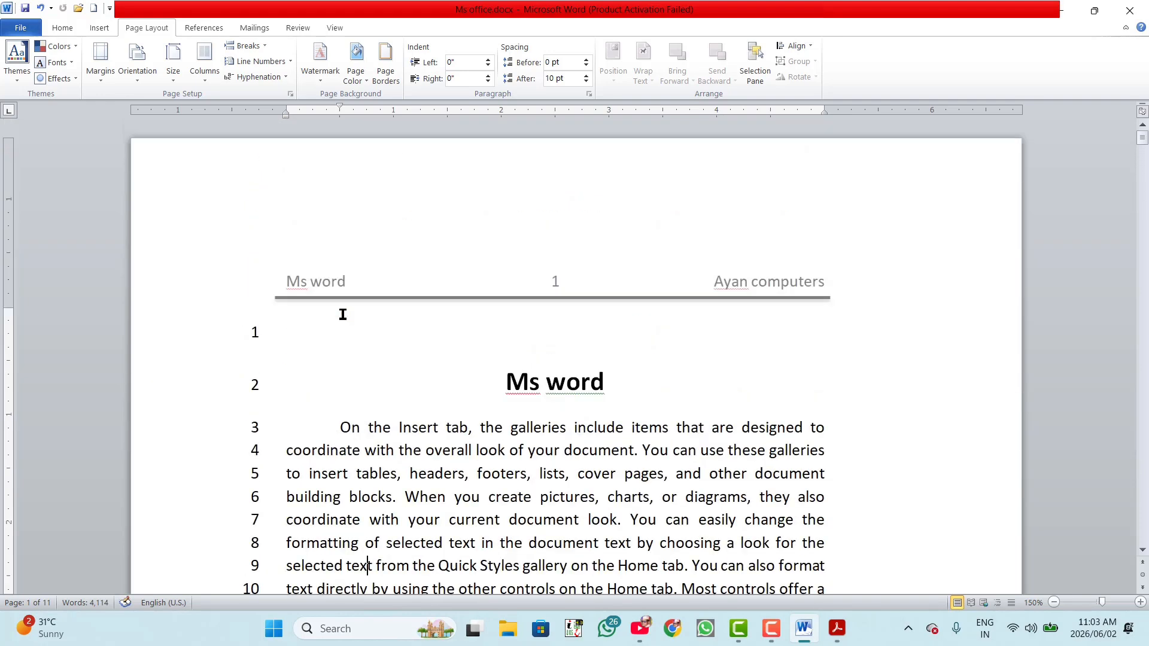
triple_click(349, 406)
click(367, 447)
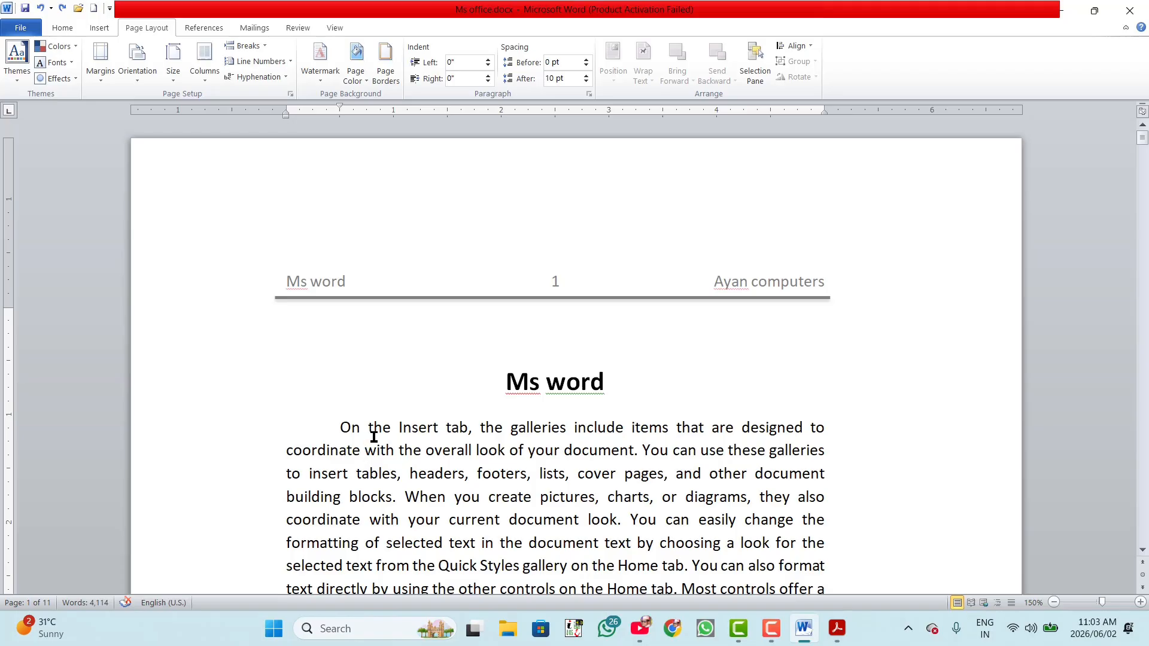
Create a new blank document and fill it with sample text generated by =rand(3,30).
key(ctrl+n)
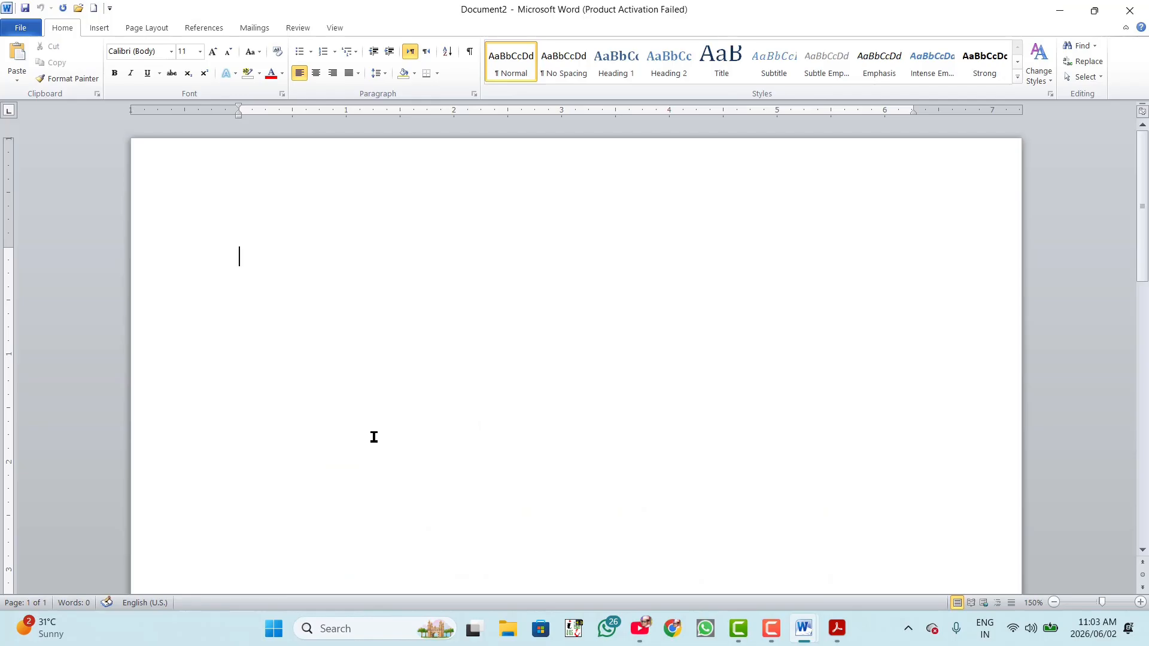
text(=rand(3,50)
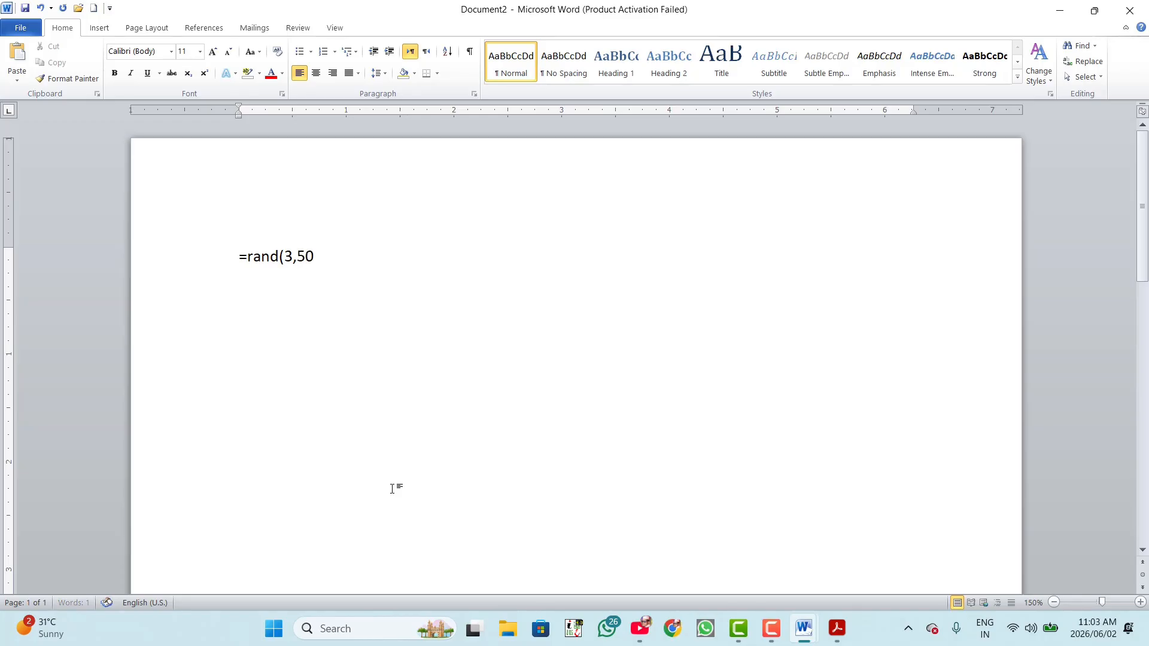
key(BackSpace)
key(BackSpace)
text(30))
key(Return)
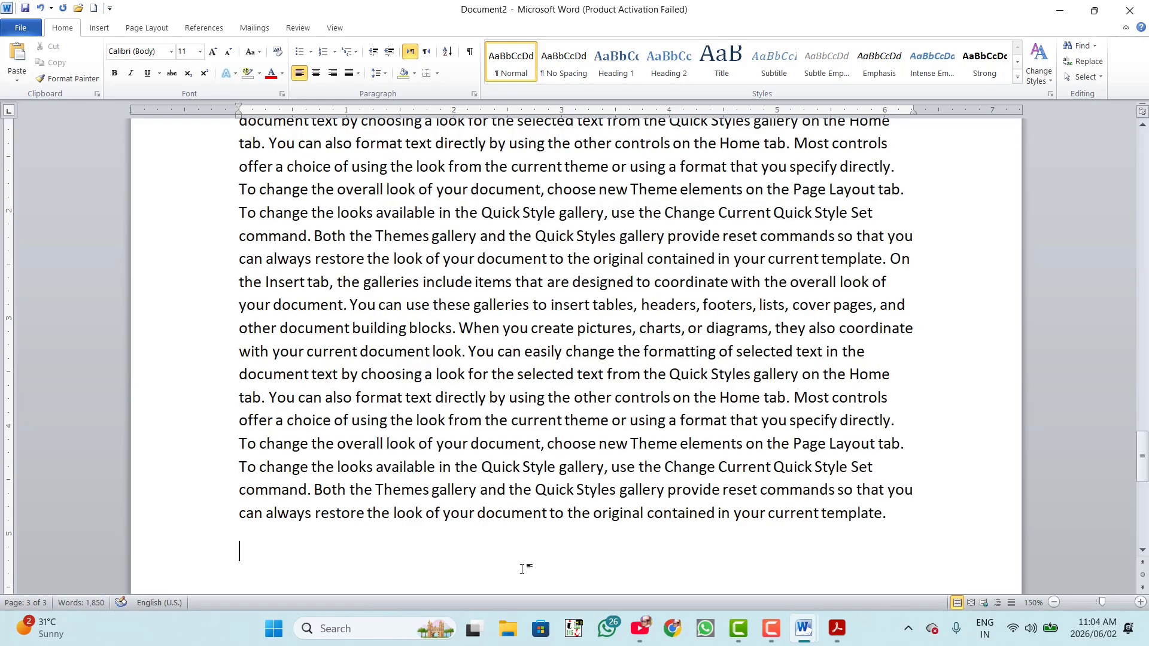
Justify all of the sample text and return to the start of the document.
scroll(730, 380, up, 4)
scroll(731, 392, up, 3)
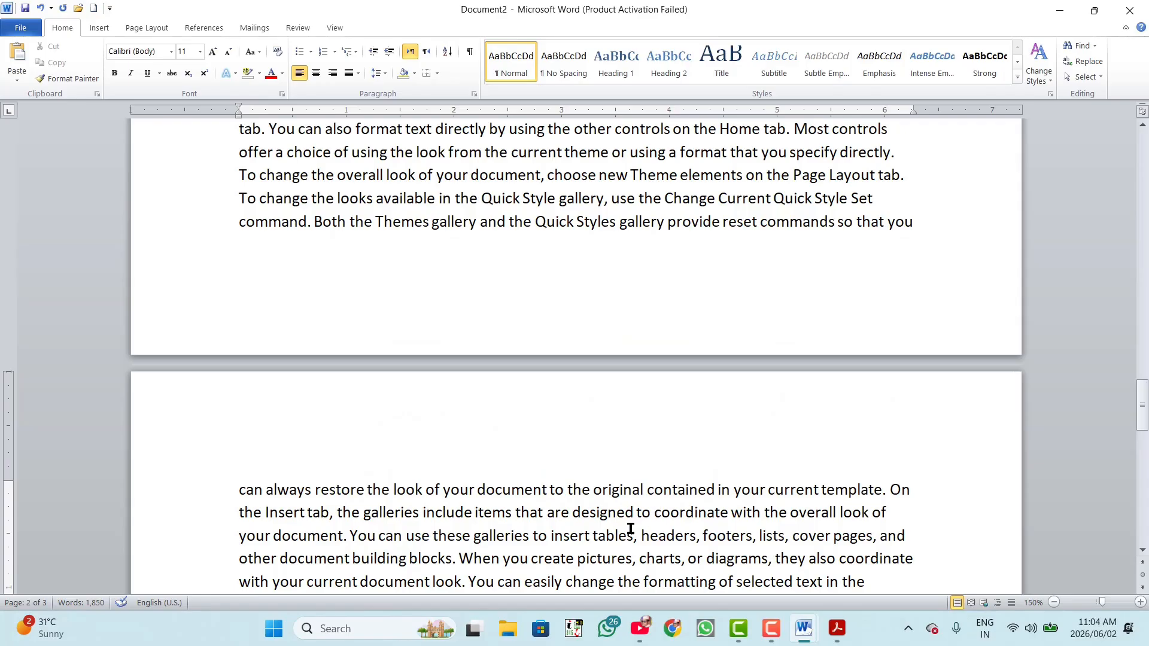
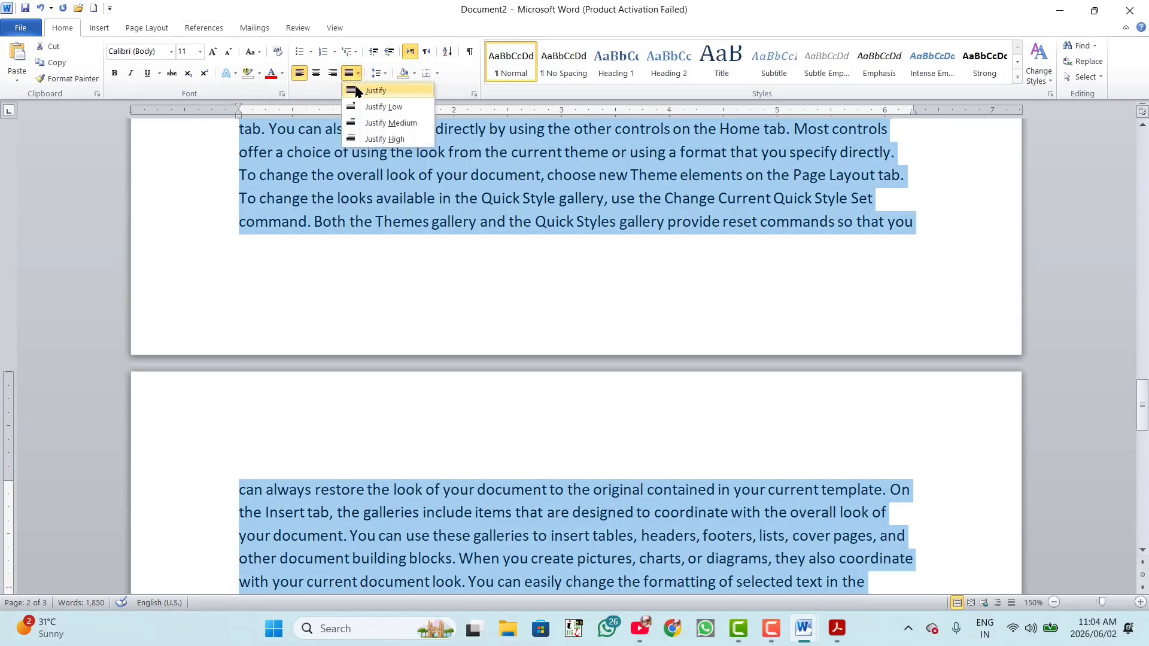
click(367, 90)
scroll(490, 273, up, 15)
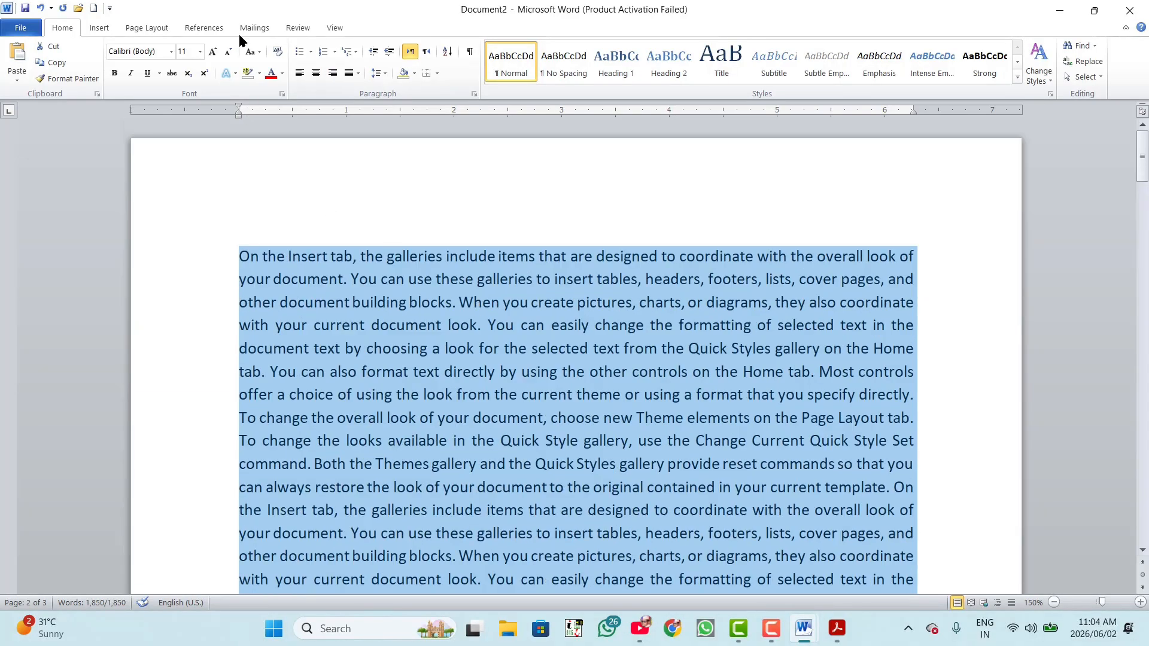
click(330, 329)
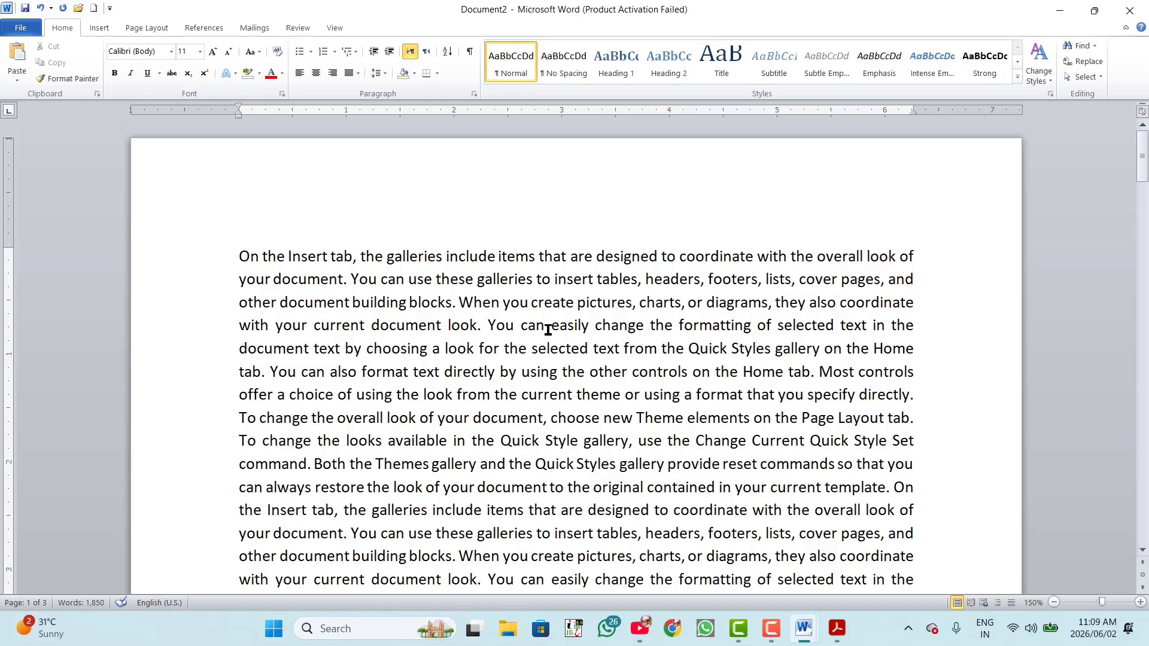
Turn on Continuous line numbering for the sample text and check the numbers down the first page.
click(144, 28)
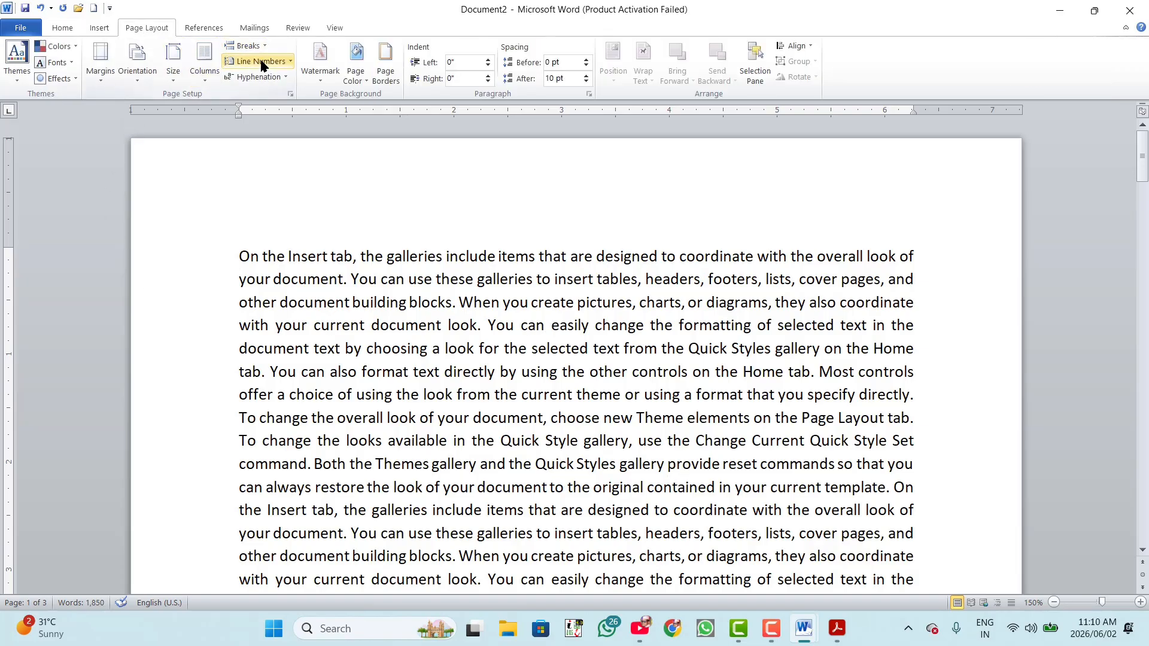
click(288, 63)
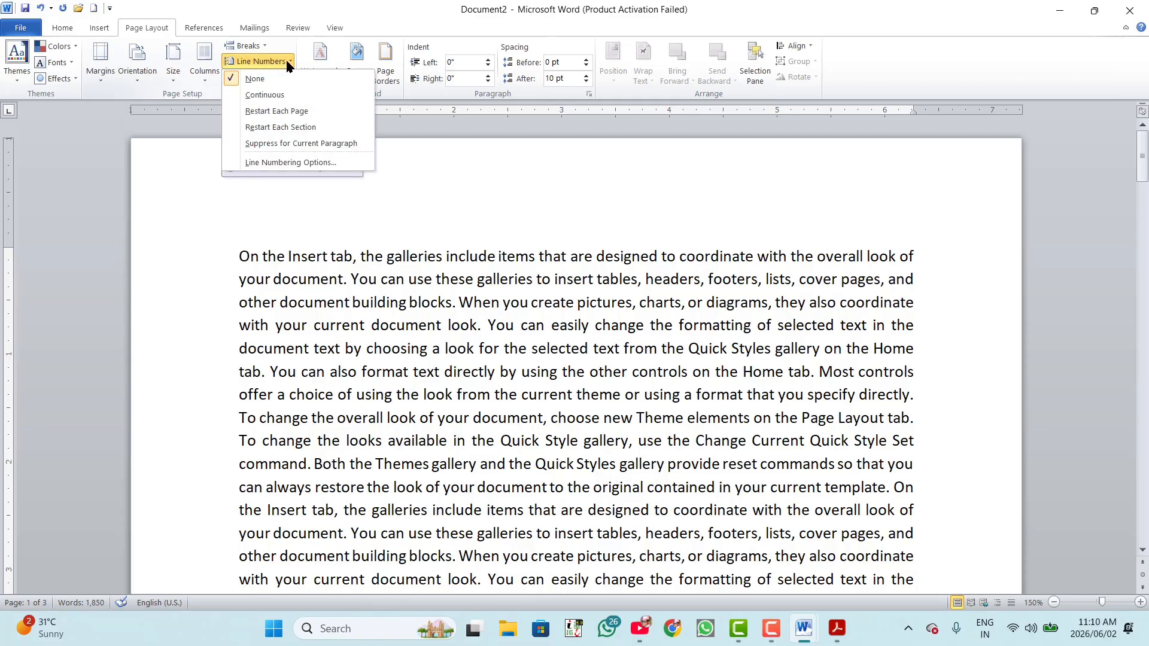
click(261, 96)
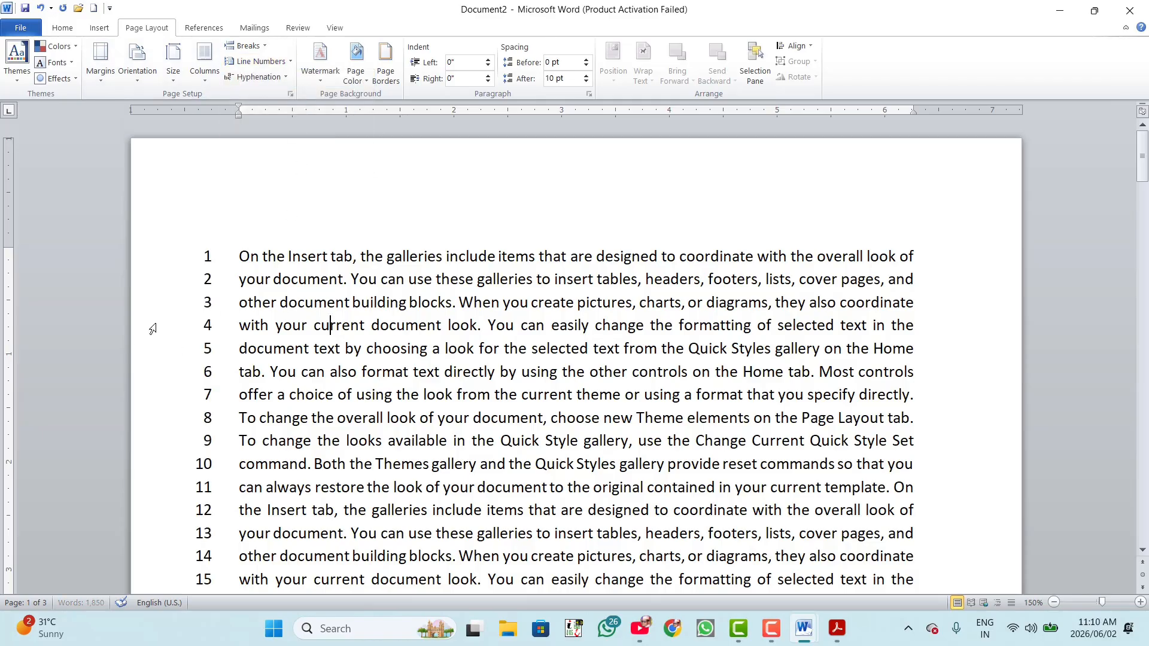
scroll(322, 337, down, 5)
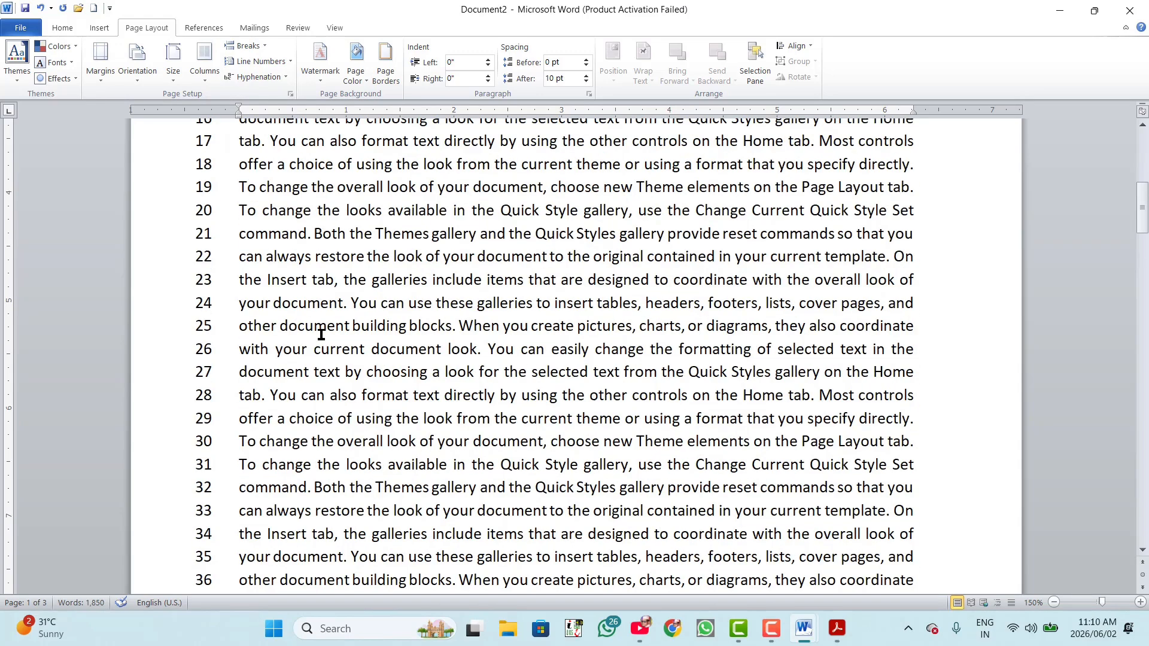
scroll(314, 331, up, 5)
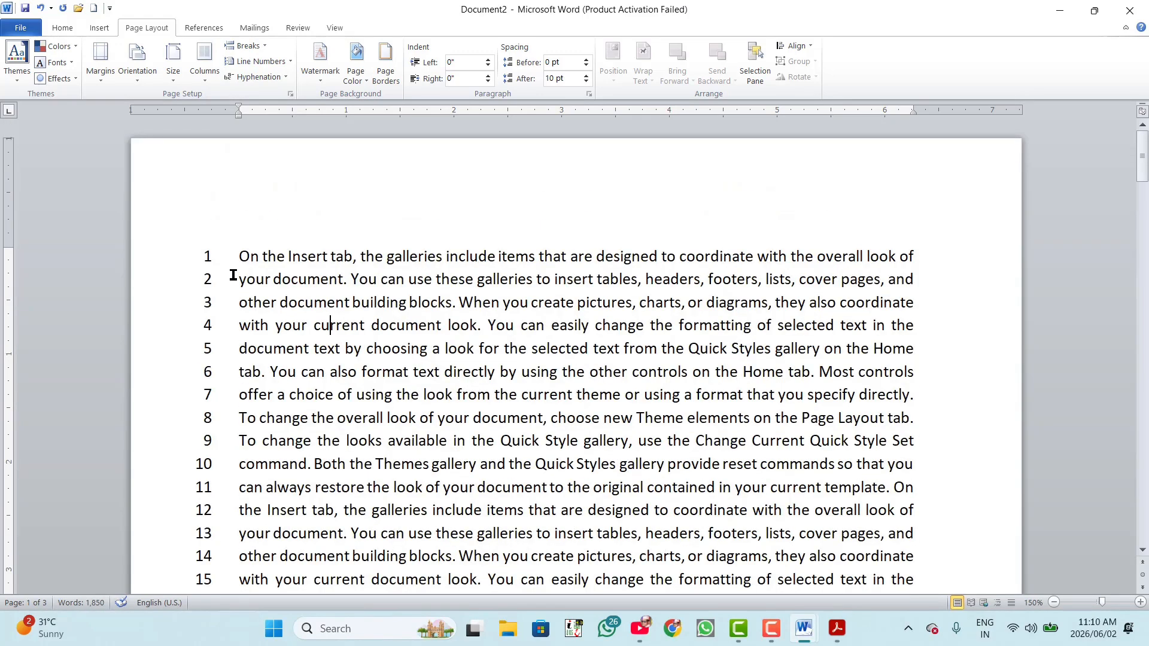
Set the line numbering to Restart Each Page and check the numbers across the break between pages 1 and 2.
click(282, 62)
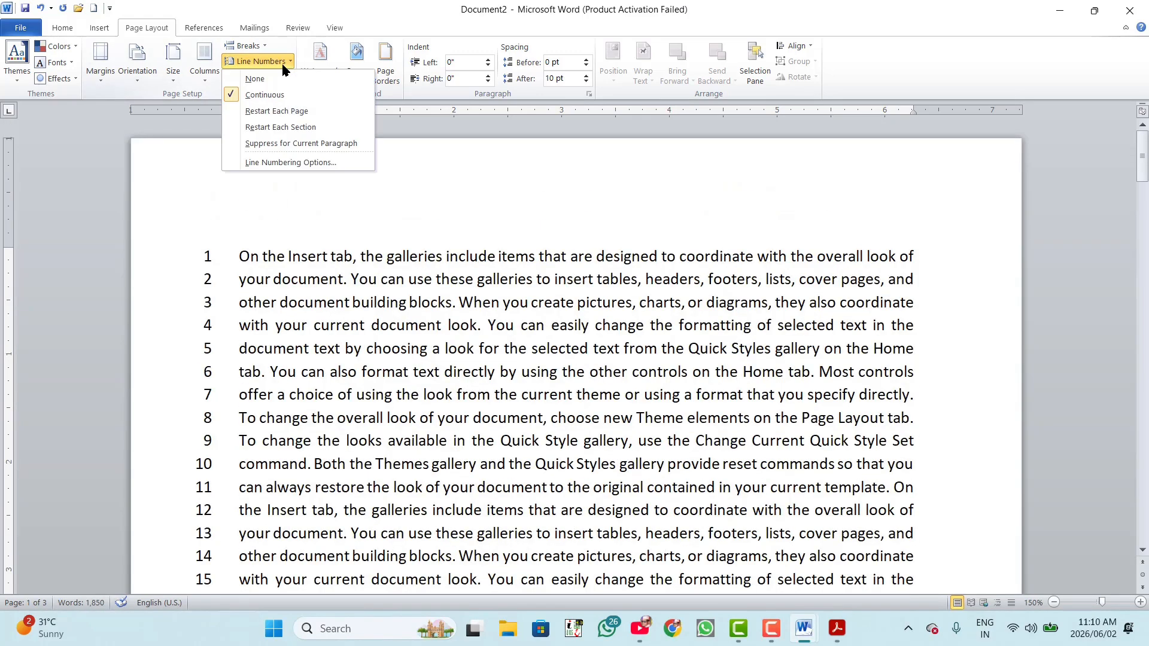
click(299, 111)
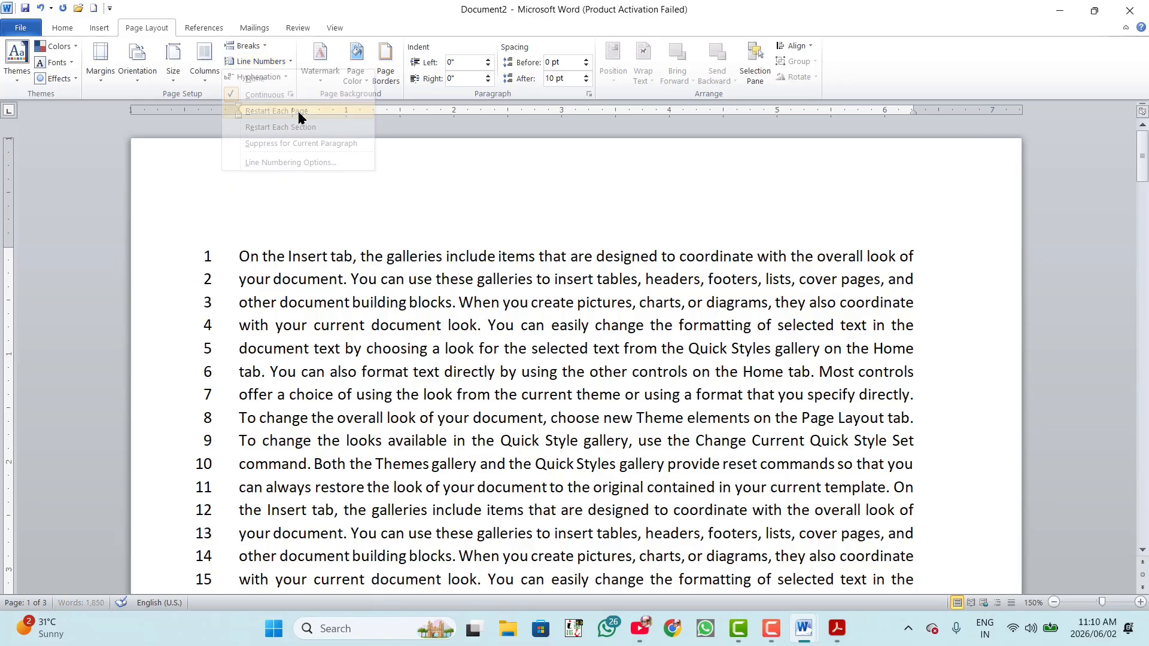
scroll(318, 302, down, 9)
scroll(321, 295, down, 3)
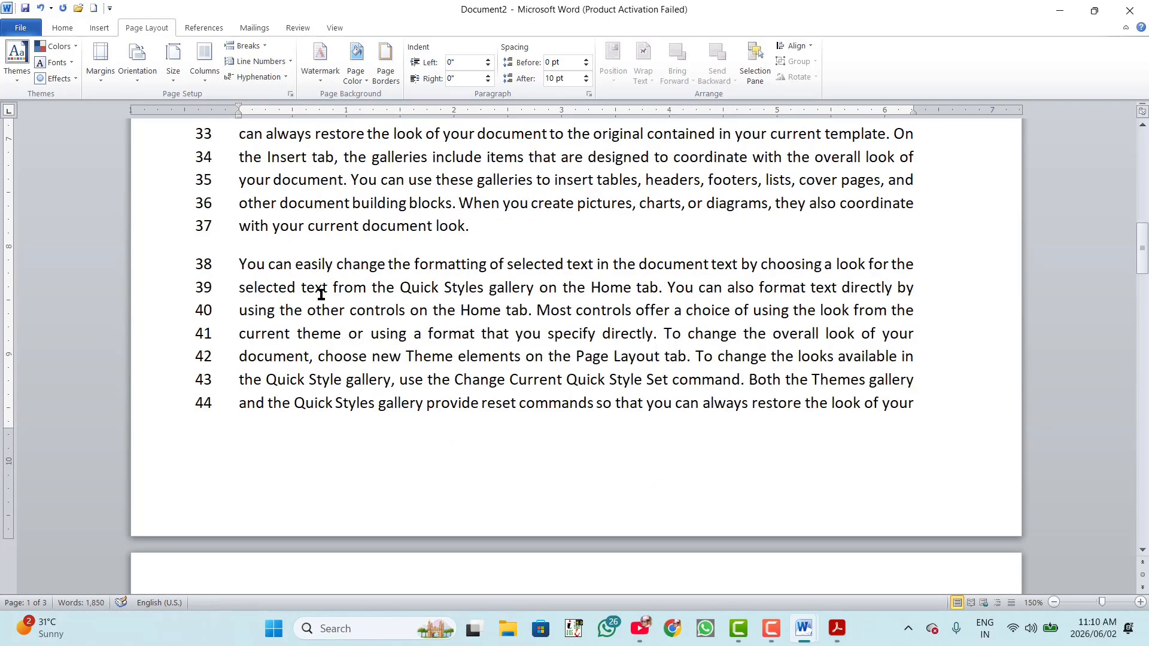
scroll(299, 301, down, 3)
scroll(297, 303, up, 2)
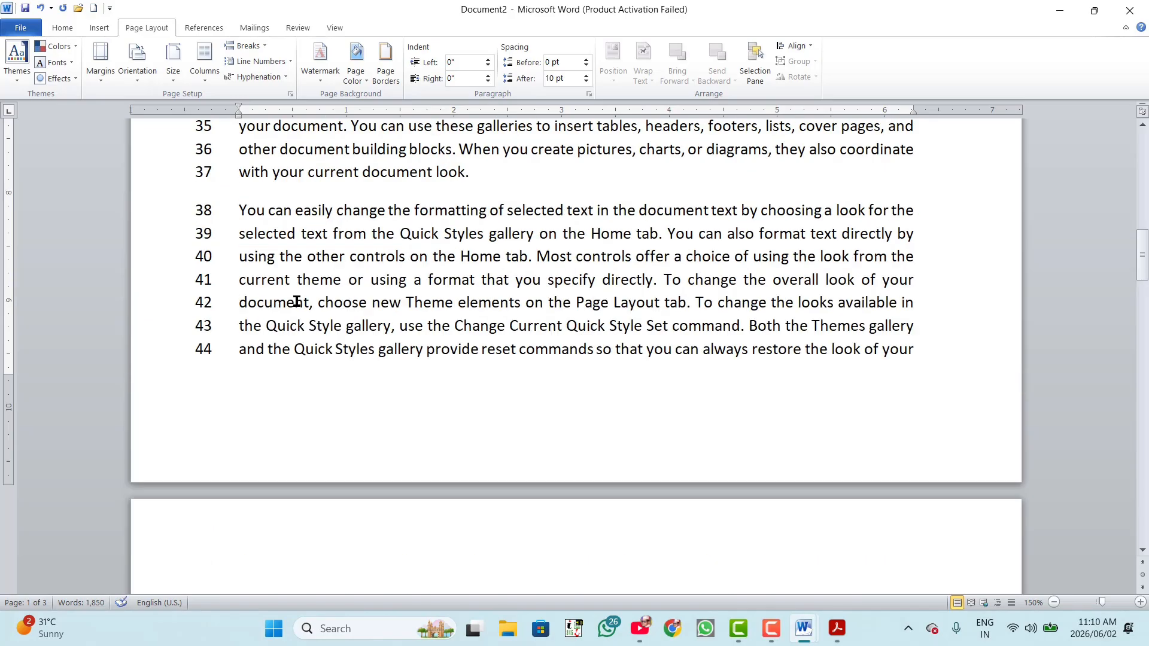
scroll(298, 303, down, 2)
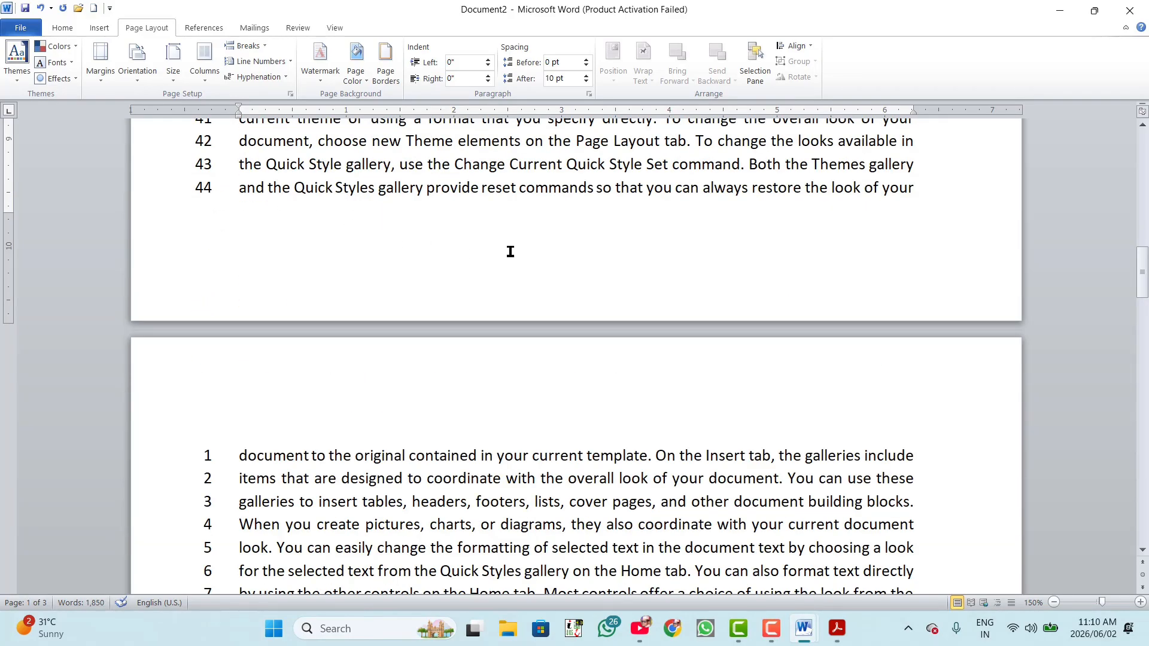
scroll(495, 262, down, 2)
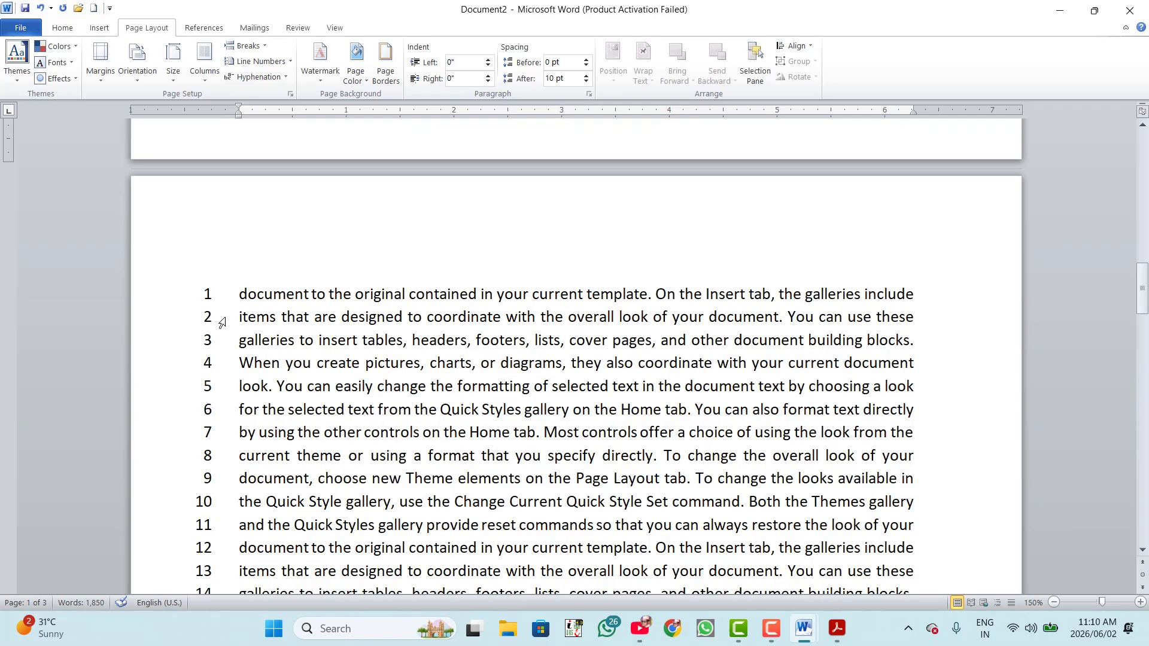
scroll(295, 244, up, 7)
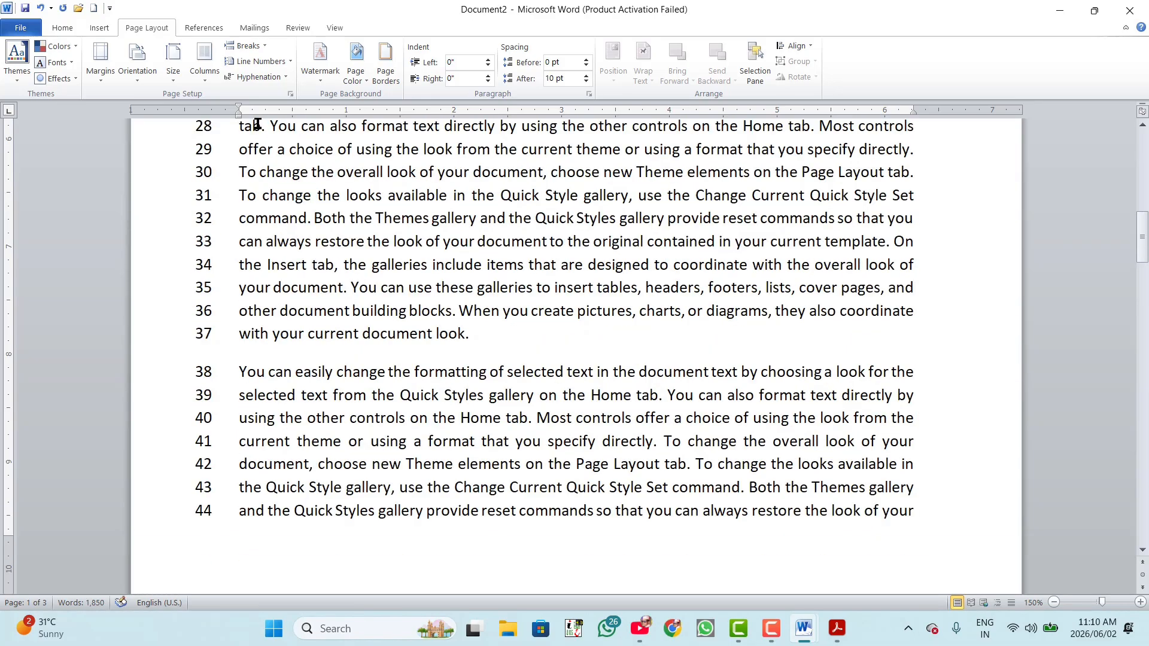
Set the line numbering to Restart Each Section and check the numbers down the first page.
scroll(205, 405, down, 7)
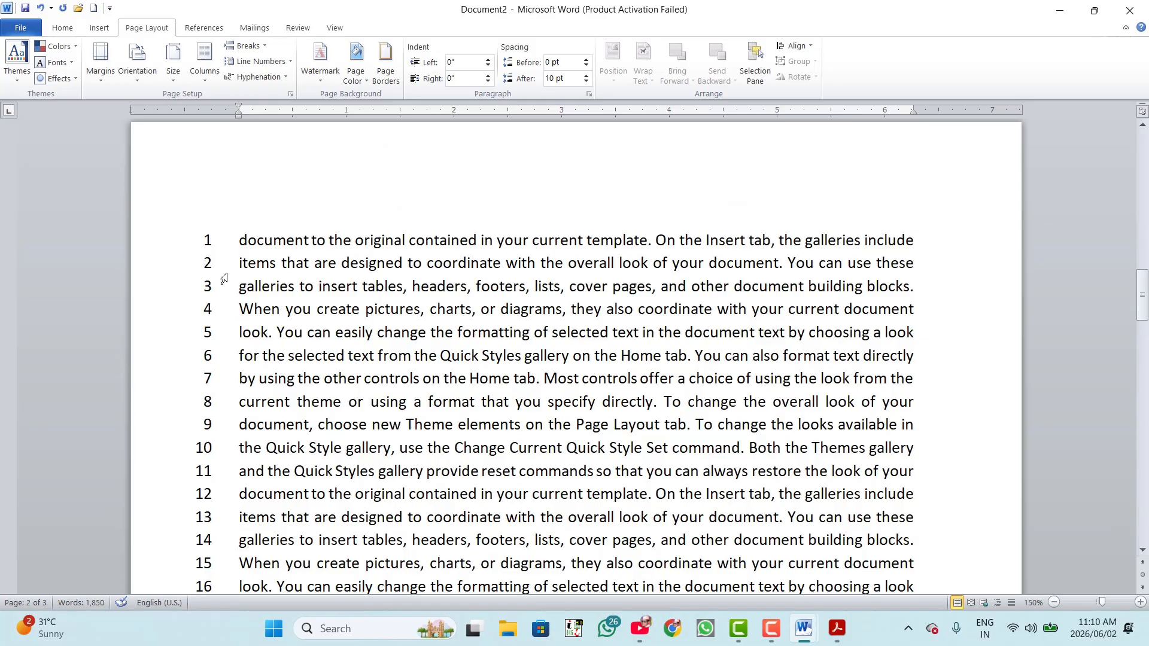
scroll(223, 272, down, 4)
scroll(223, 272, up, 8)
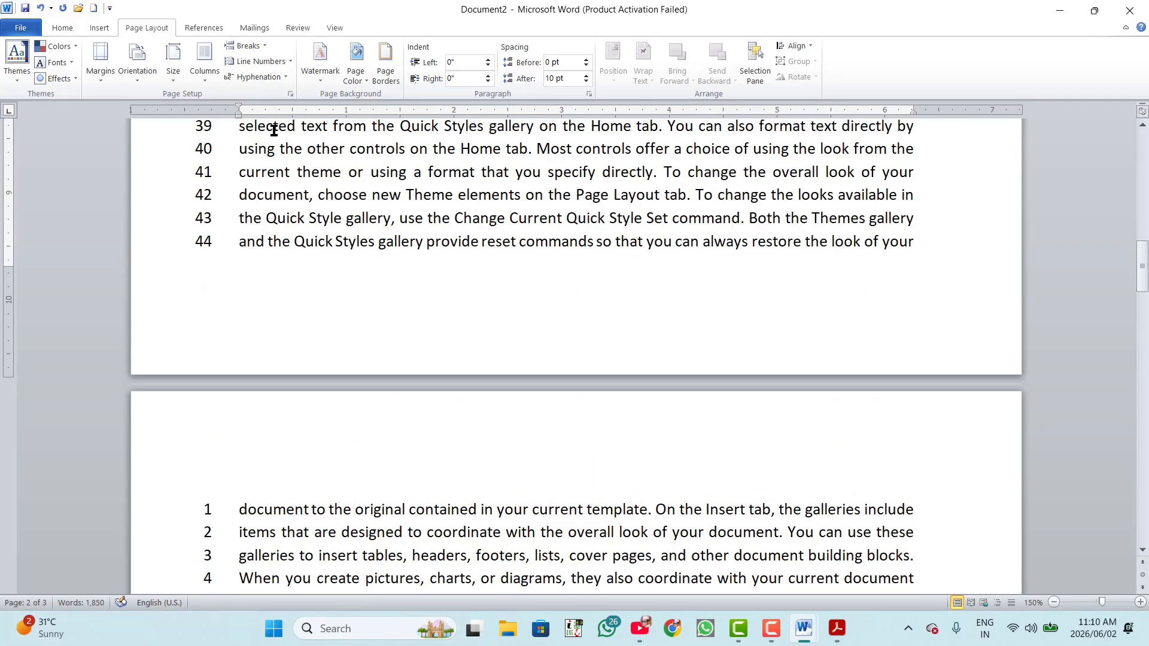
click(284, 62)
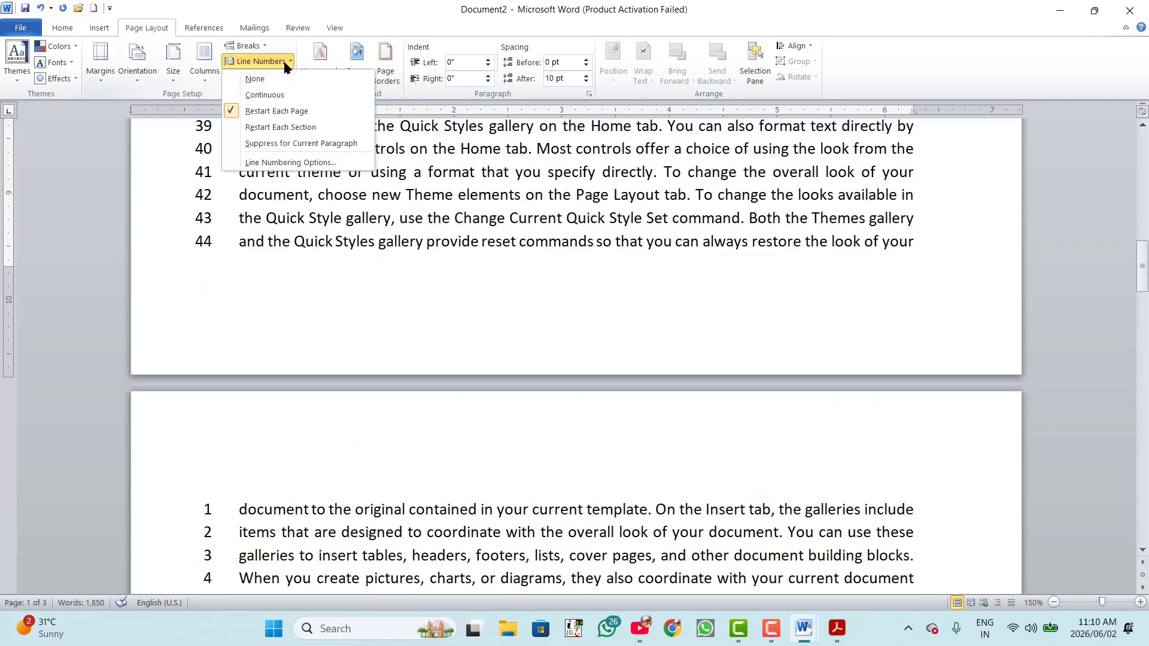
click(293, 127)
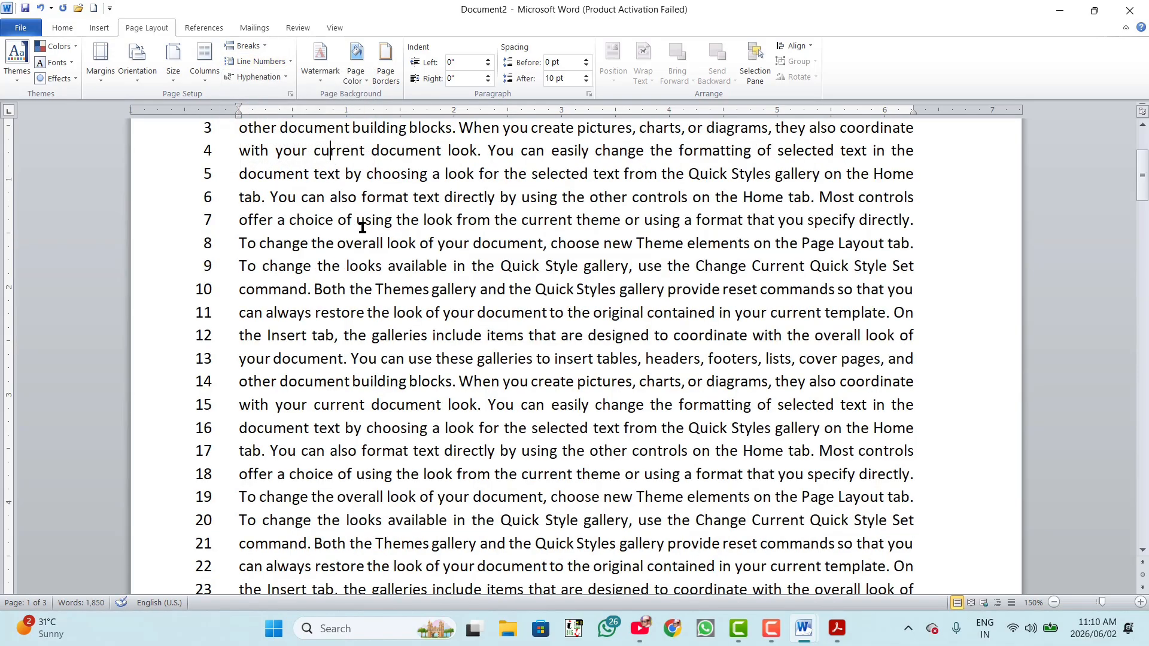
scroll(362, 226, down, 4)
scroll(365, 228, down, 8)
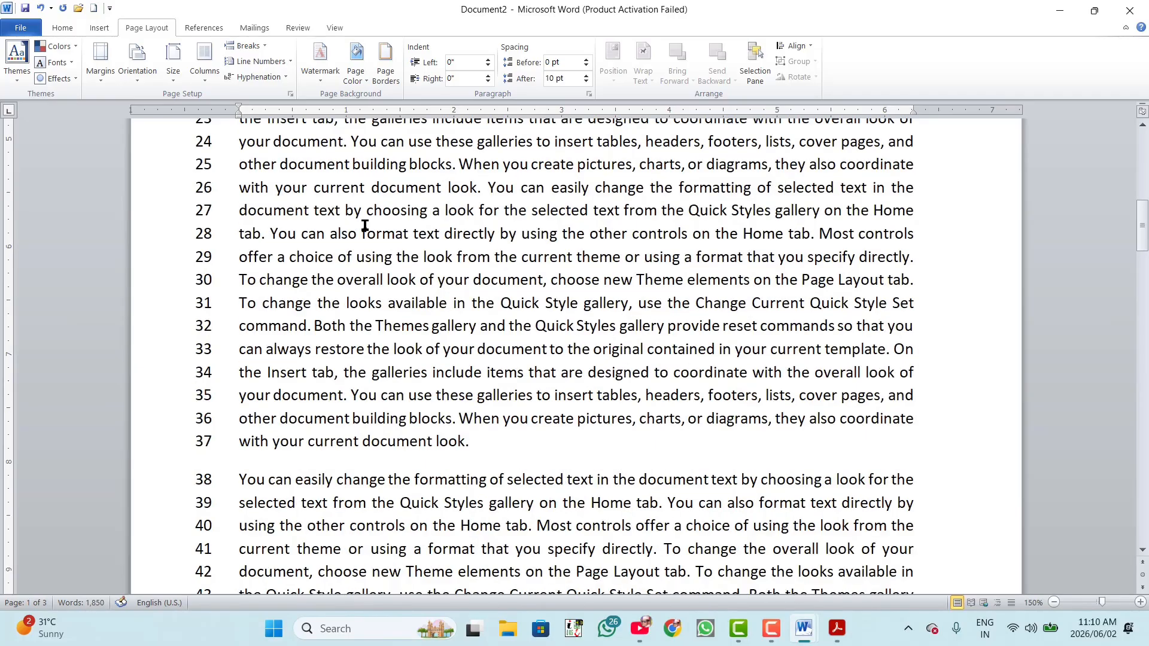
scroll(365, 225, down, 5)
scroll(365, 225, up, 15)
scroll(365, 226, down, 4)
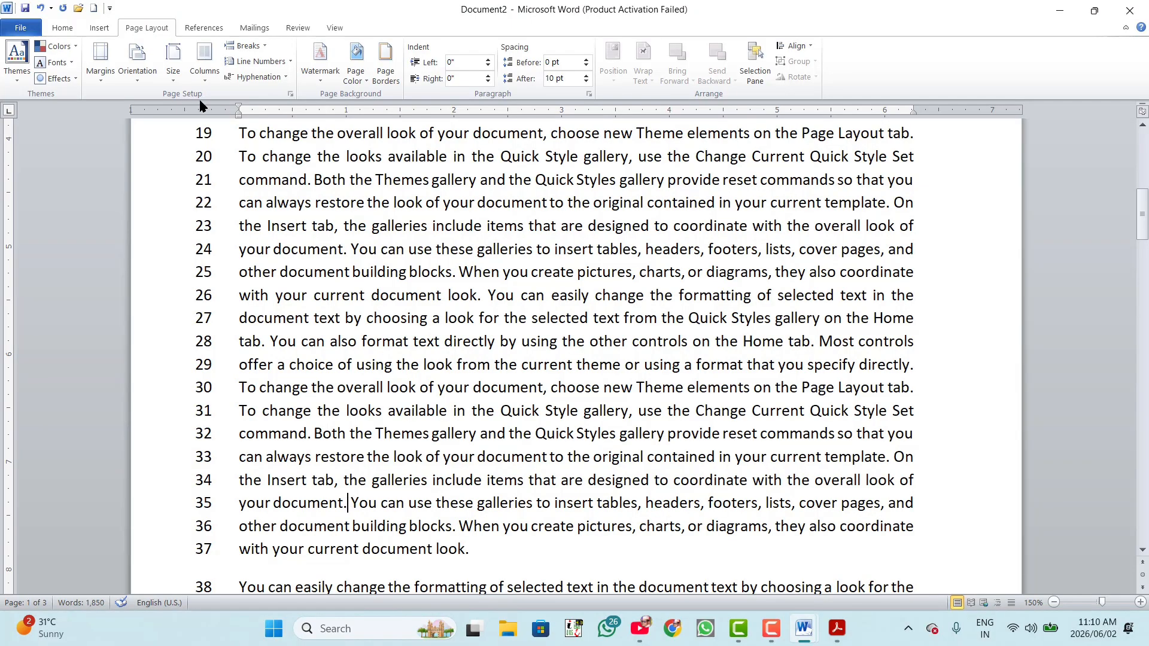
Insert a Continuous section break after "your document." on line 35 of the first page.
click(263, 50)
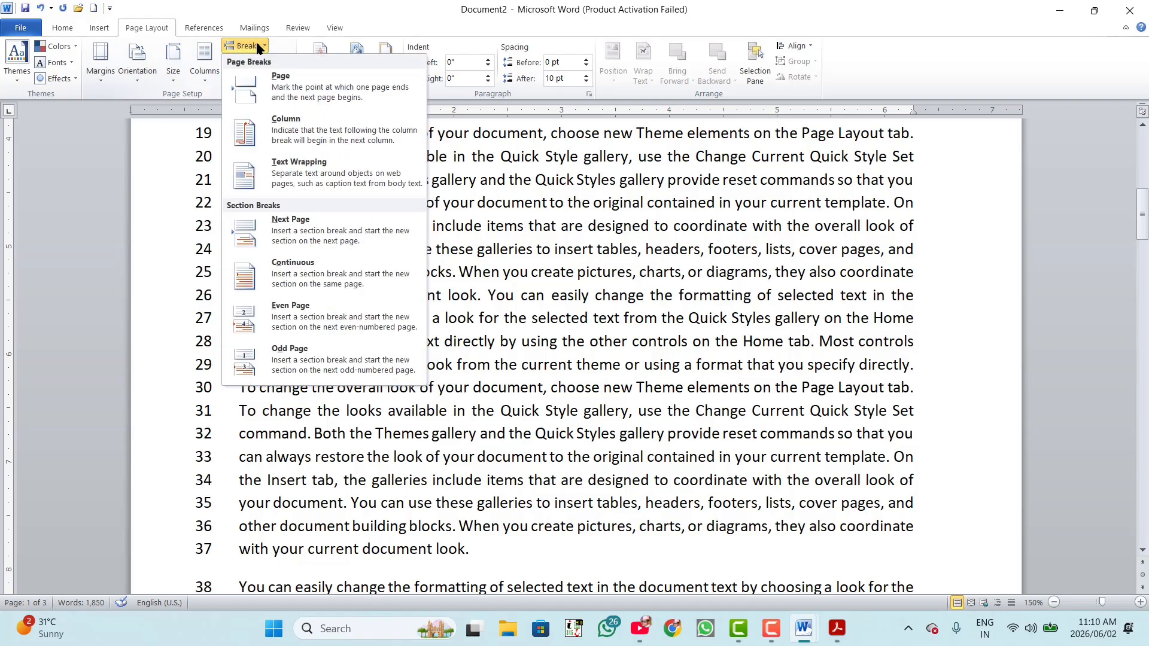
click(296, 274)
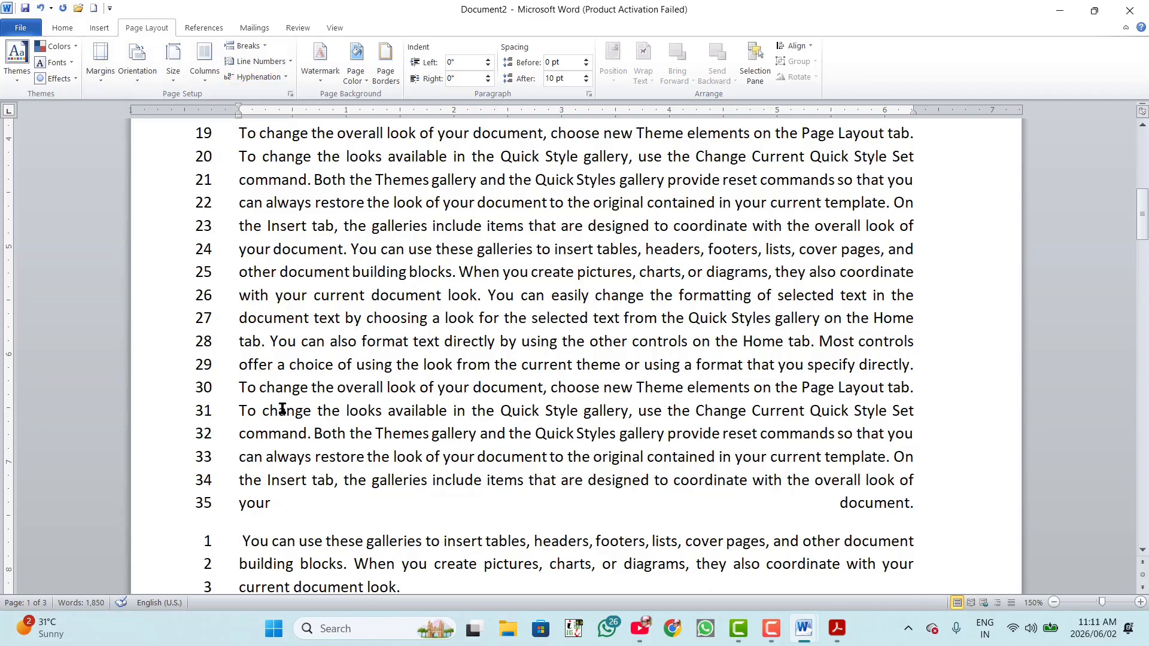
click(260, 48)
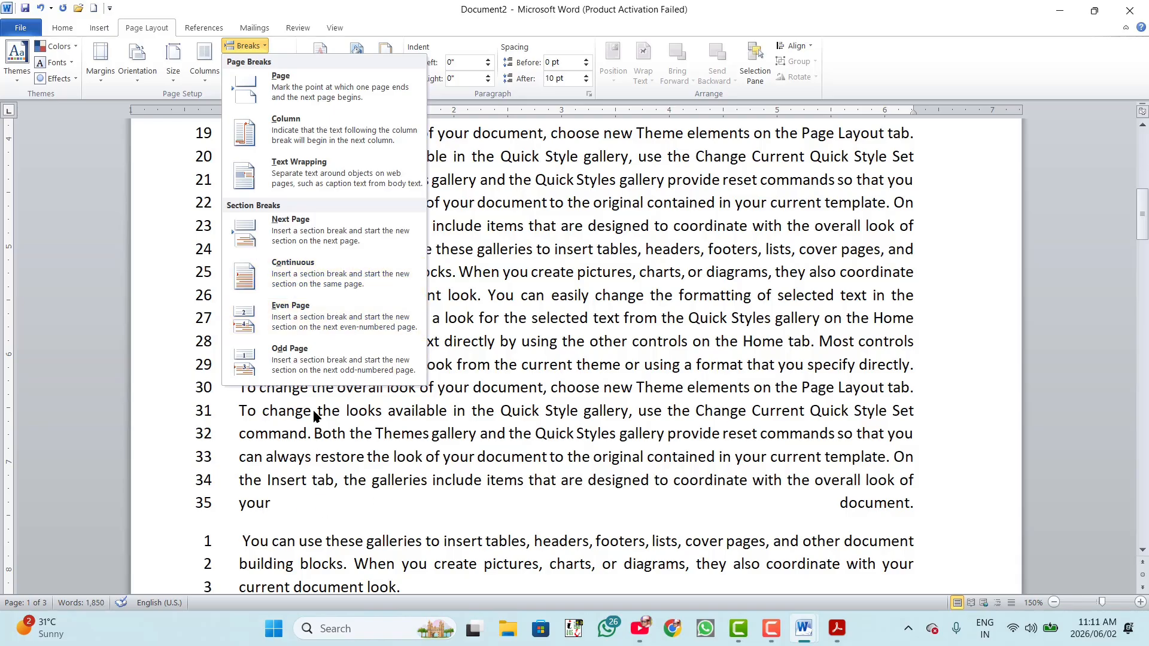
Suppress line numbers for the paragraph beginning "You can use these galleries" just after the section break.
click(240, 535)
scroll(266, 515, down, 1)
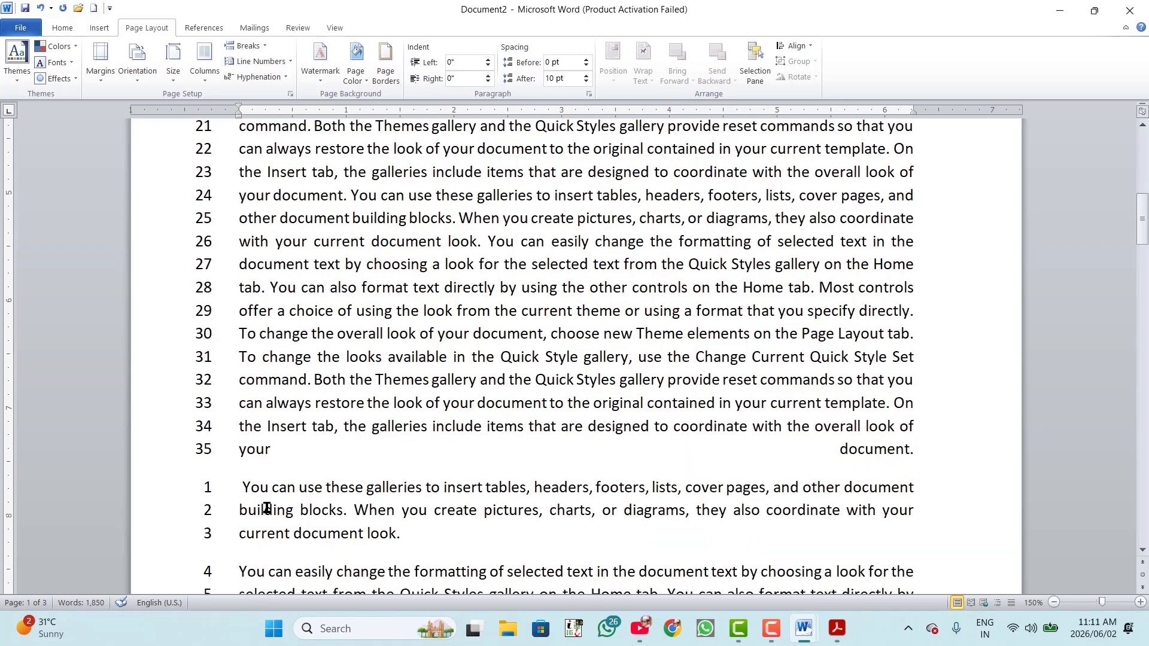
scroll(266, 509, down, 2)
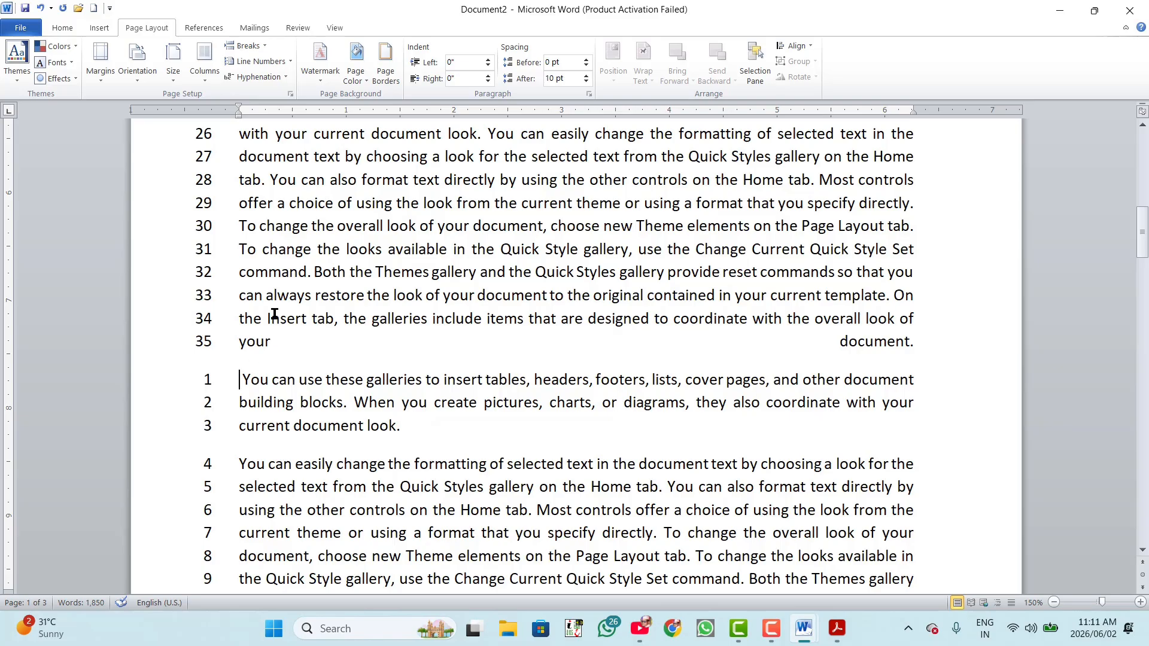
click(284, 62)
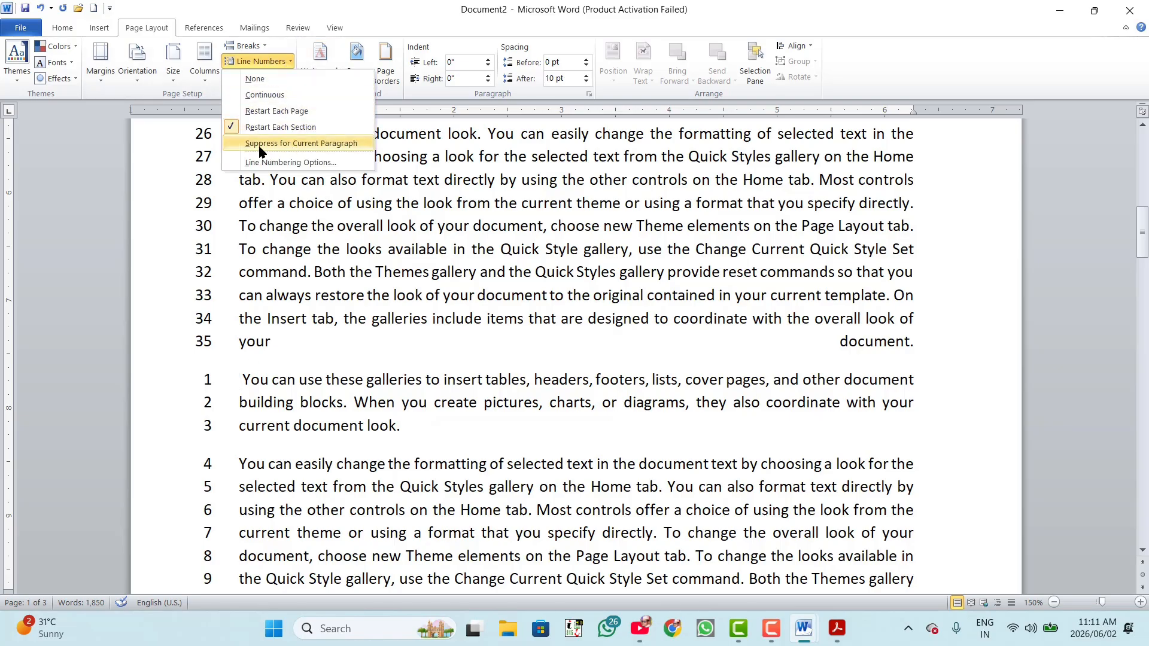
click(331, 145)
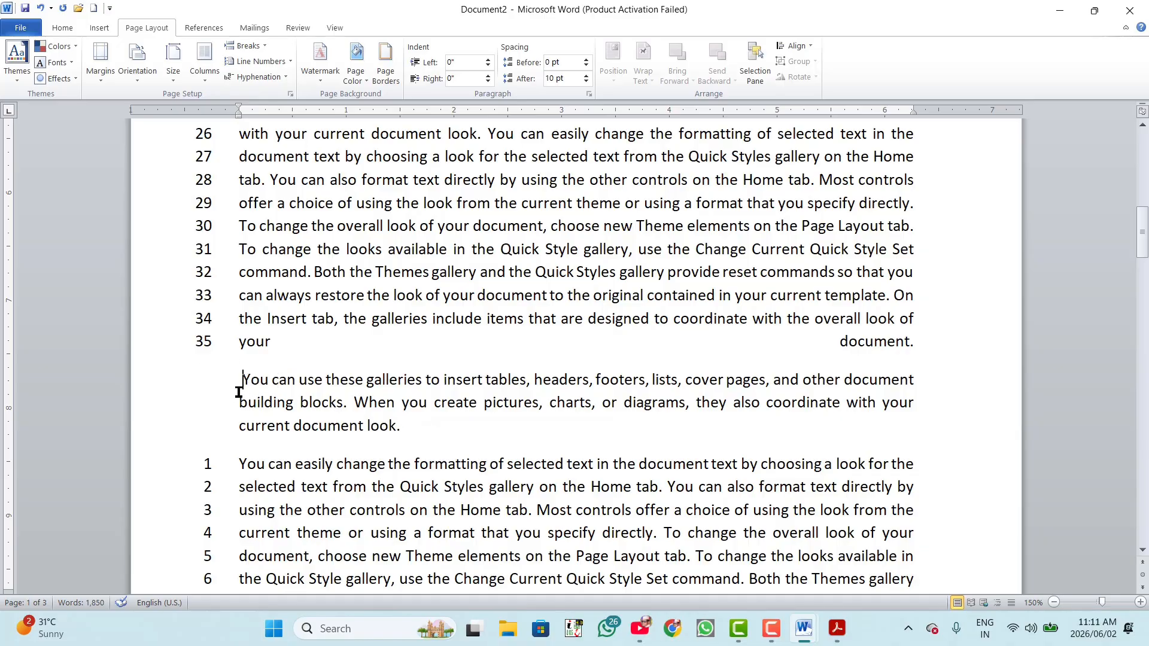
View the Page Setup layout settings through Line Numbering Options and close them without changes.
click(289, 62)
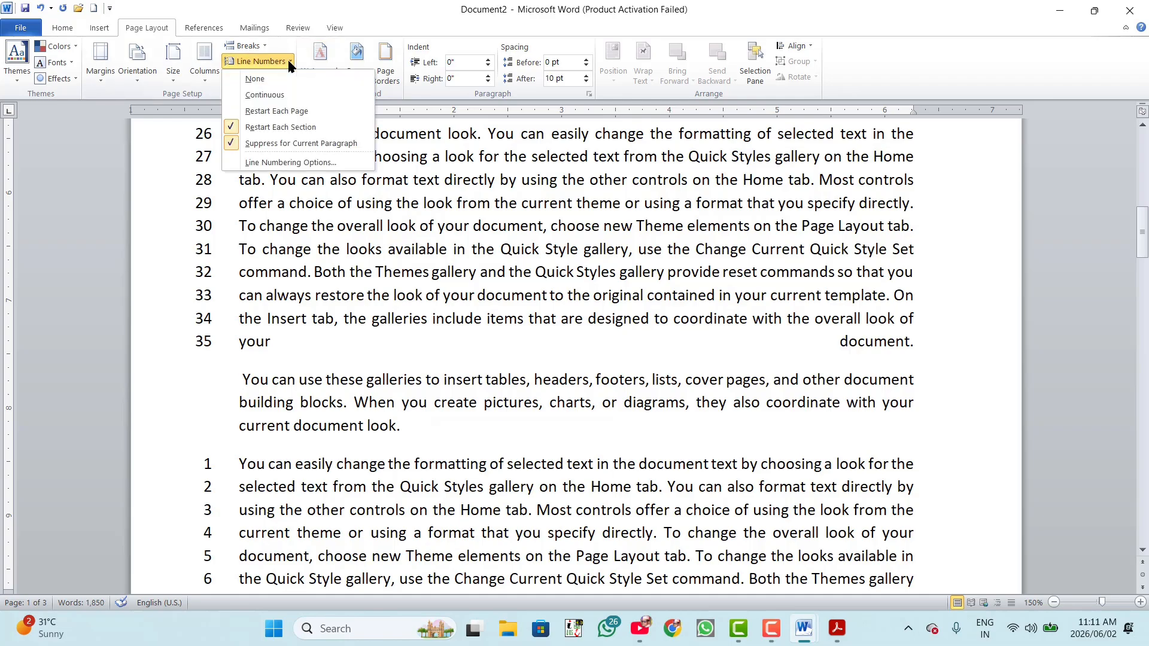
click(314, 162)
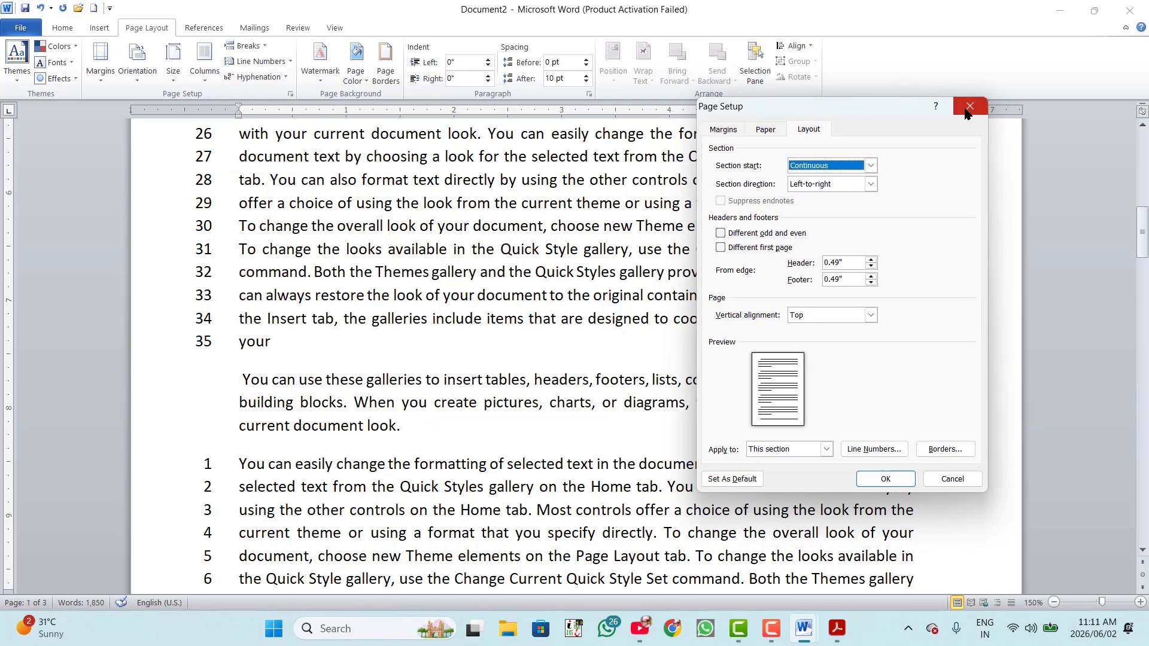
click(950, 479)
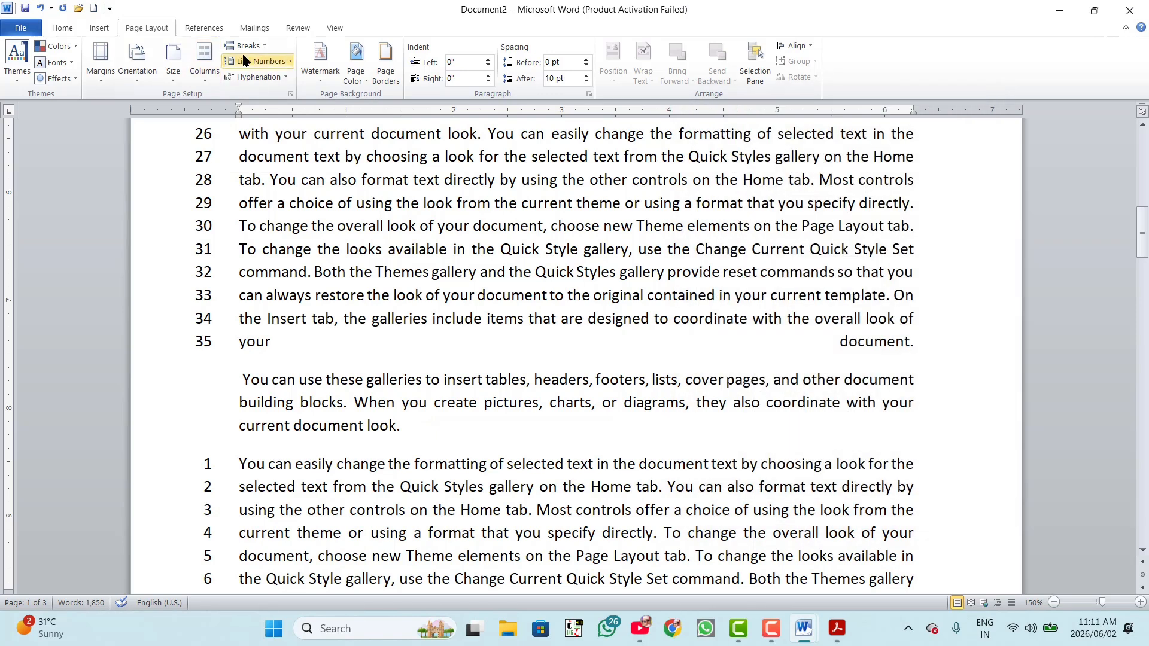
Set line numbering to None for the second section and for the entire document.
click(289, 61)
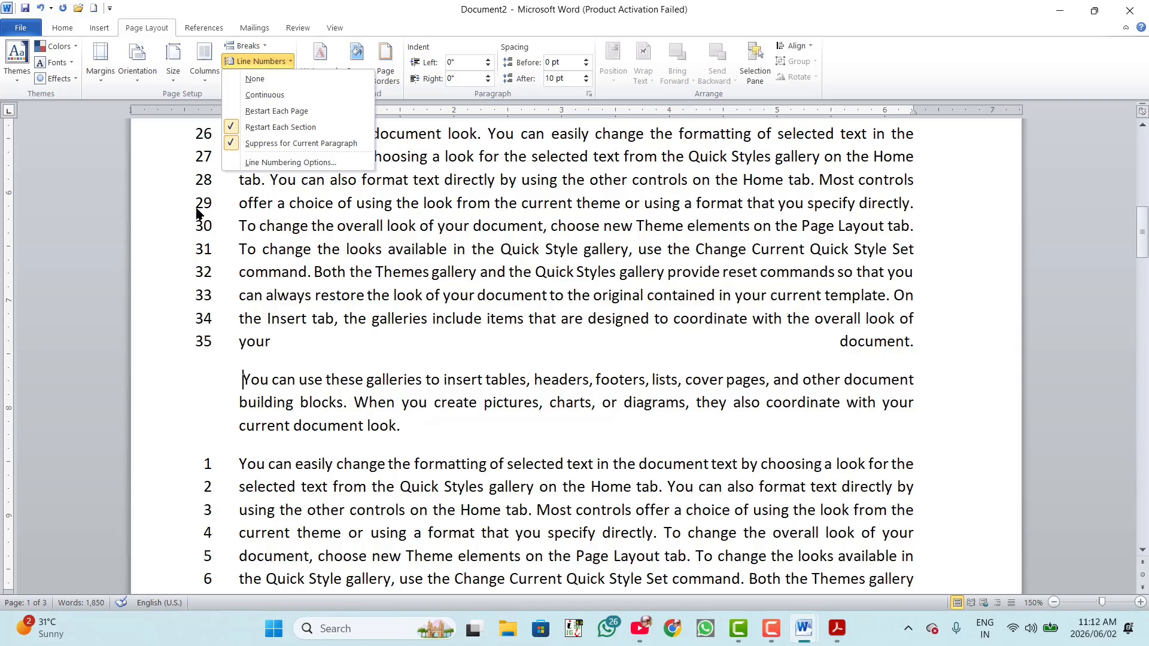
click(261, 78)
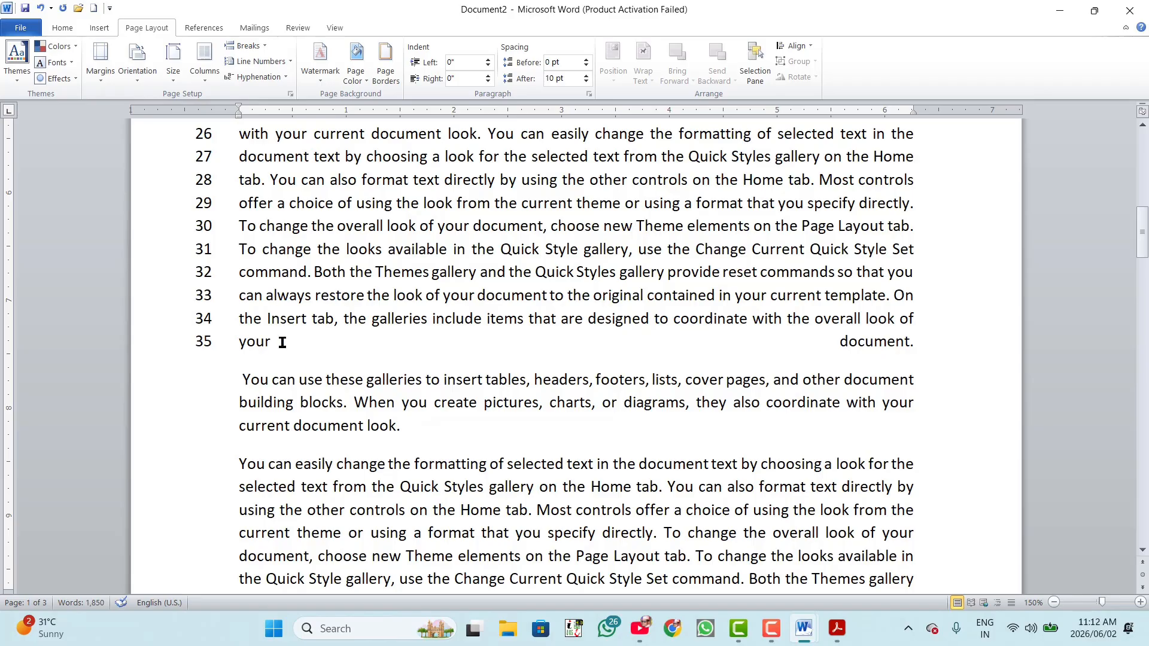
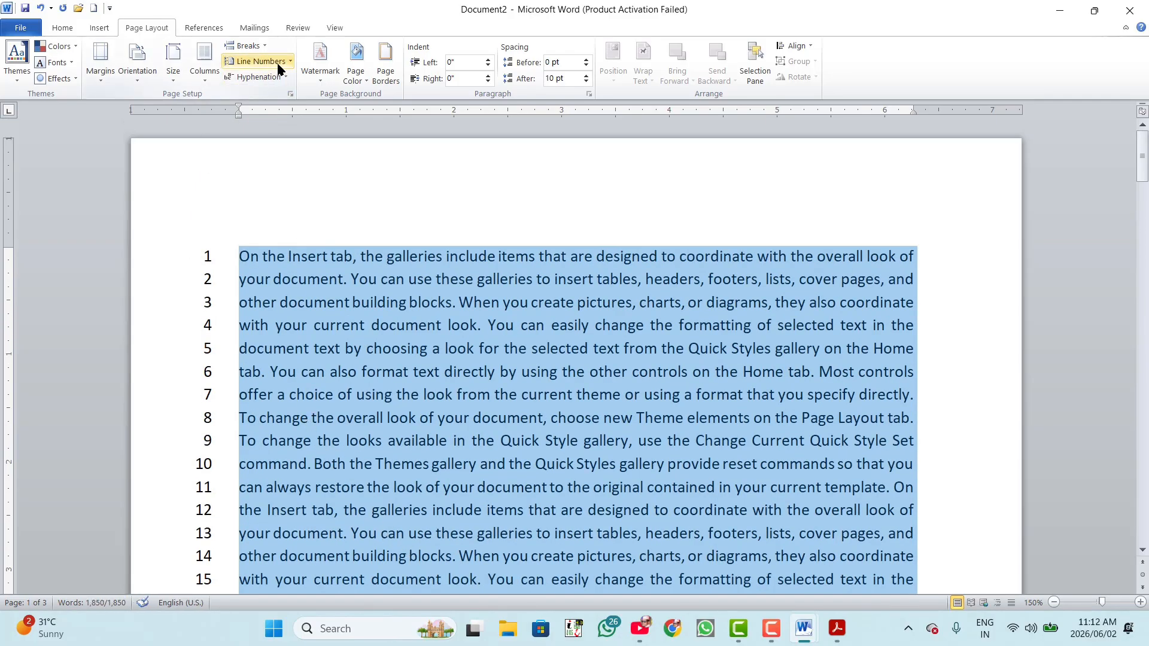
click(279, 64)
click(261, 78)
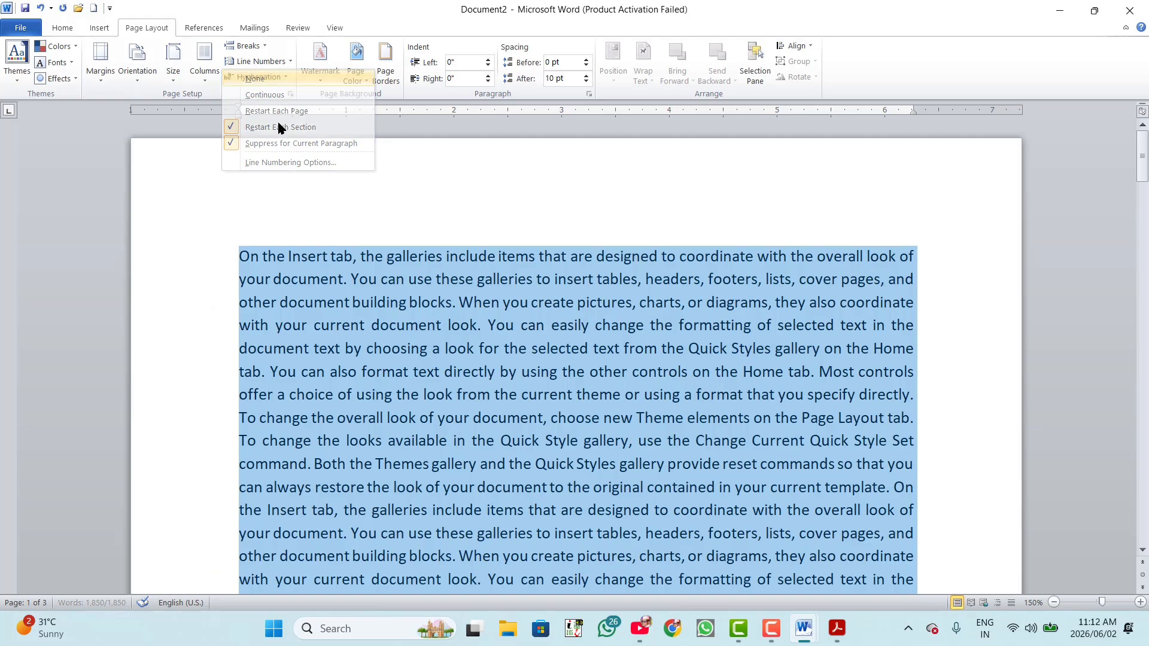
click(300, 332)
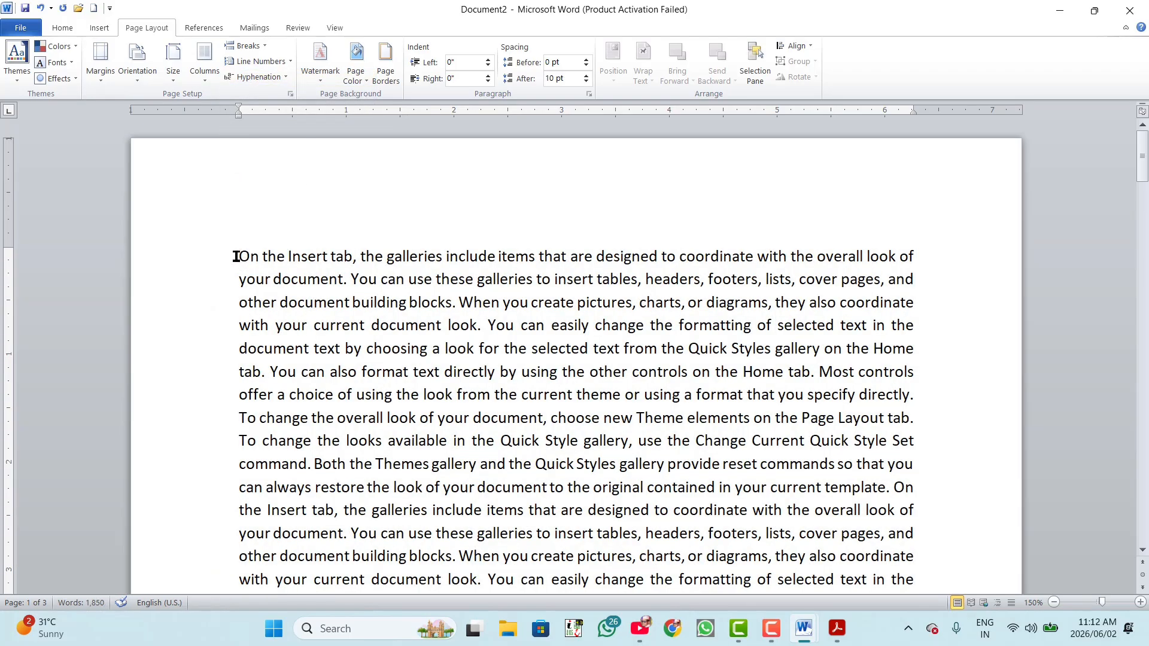
click(289, 63)
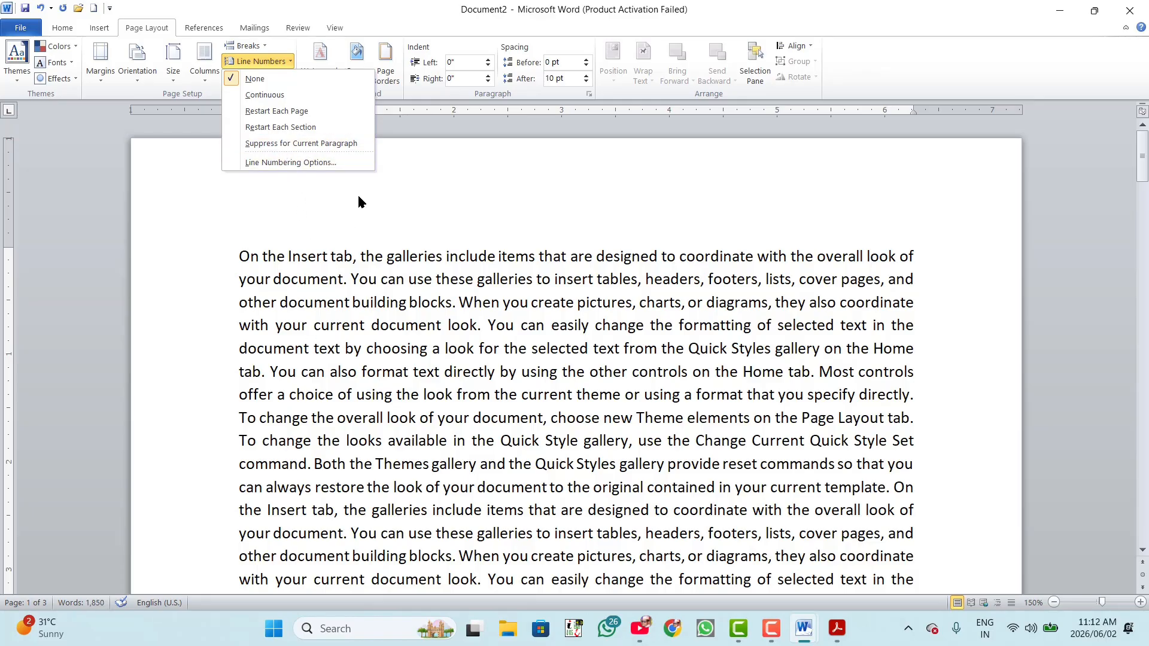
click(308, 304)
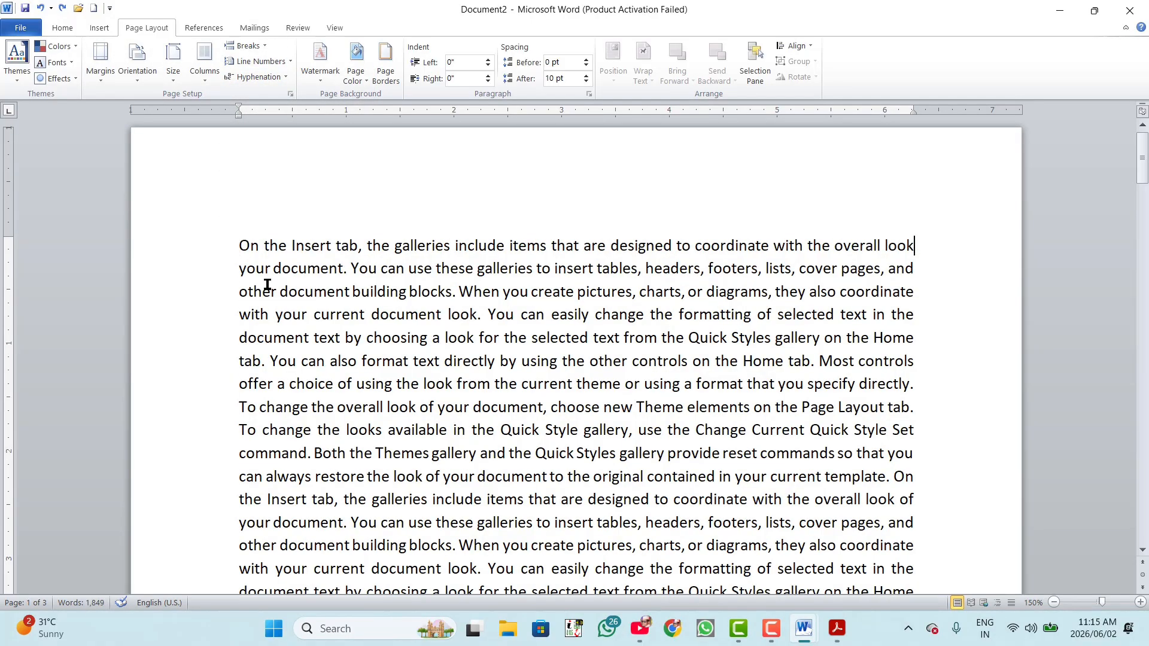
Apply Automatic hyphenation to the whole sample text and check the split words at the line ends on page 1.
click(279, 80)
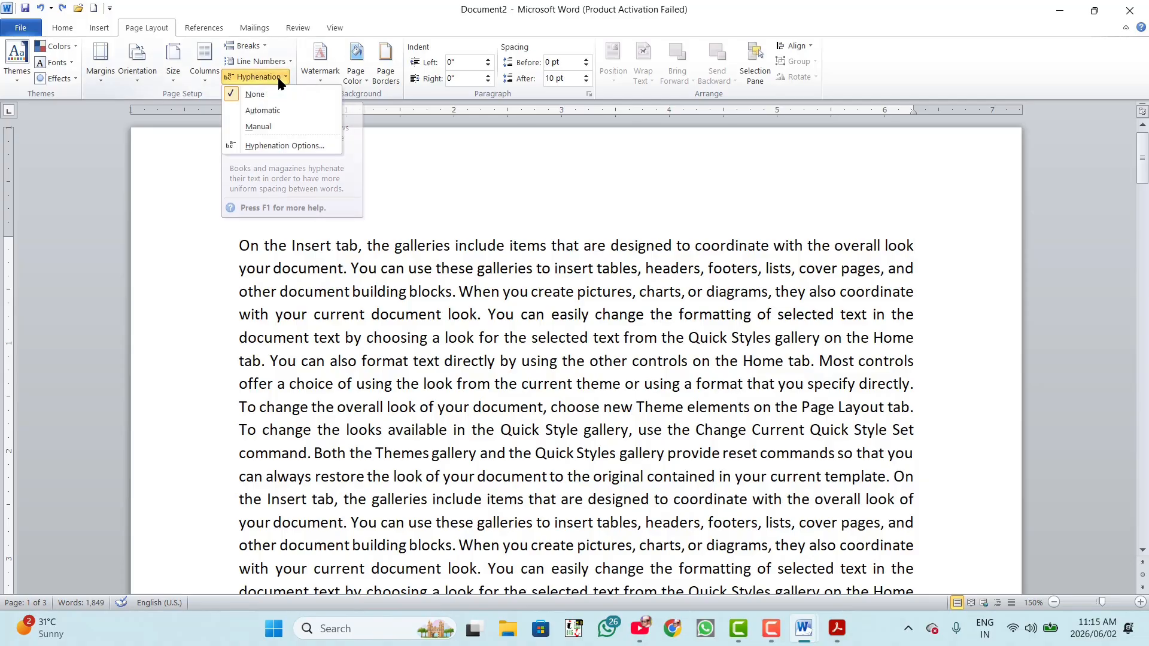
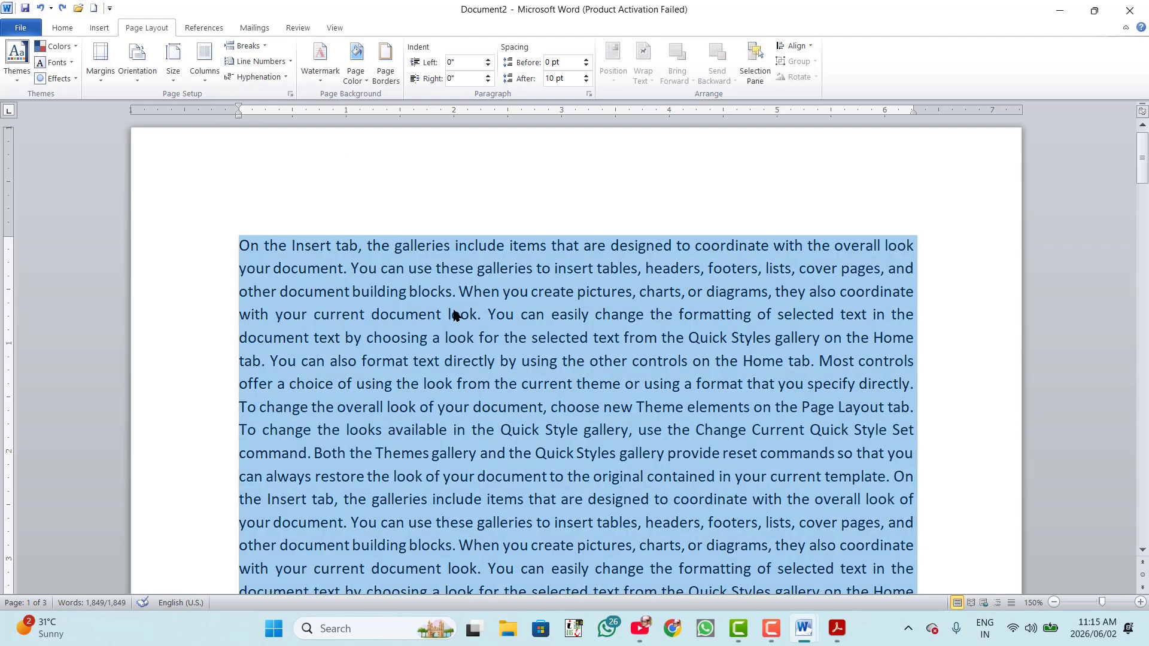
click(281, 82)
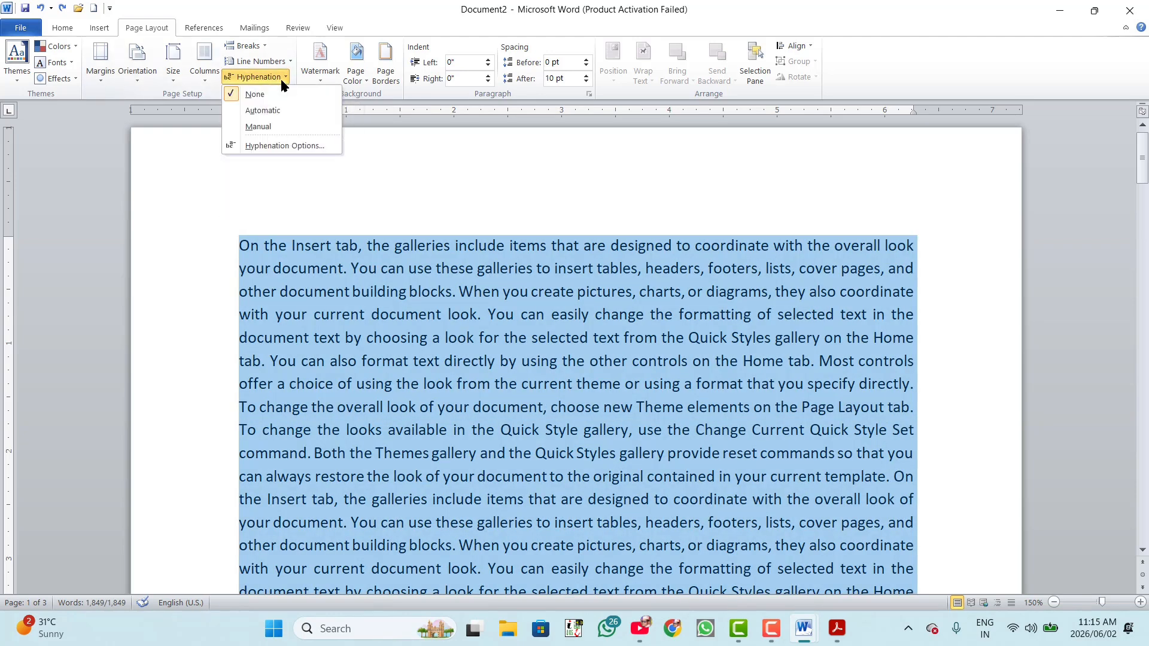
click(269, 110)
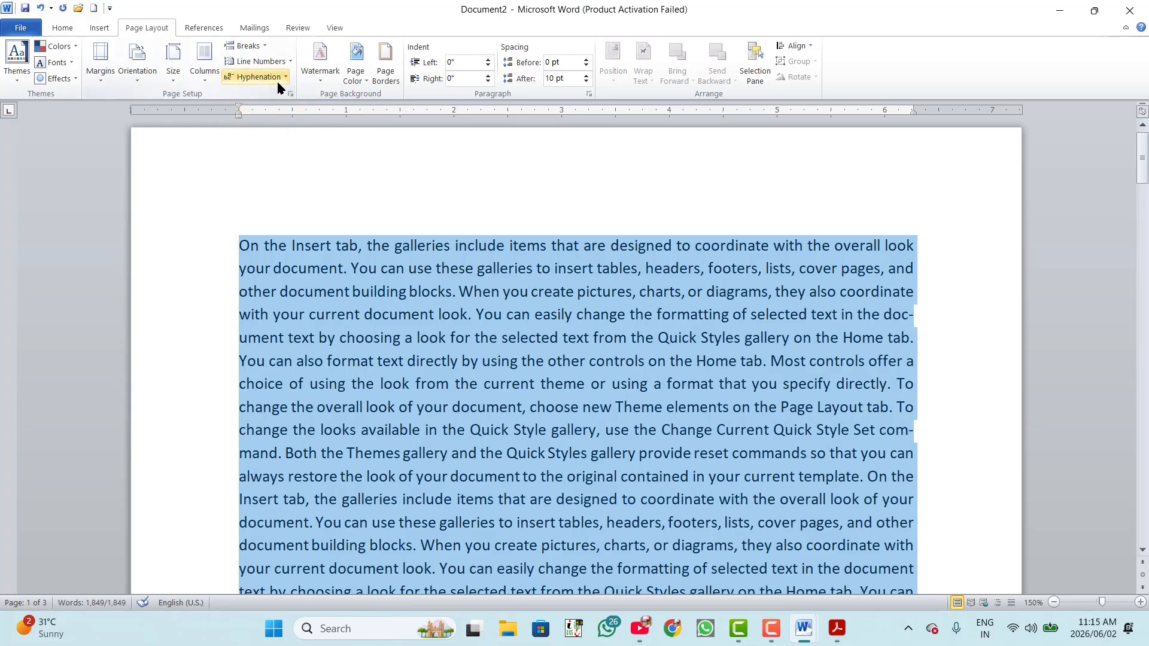
click(697, 479)
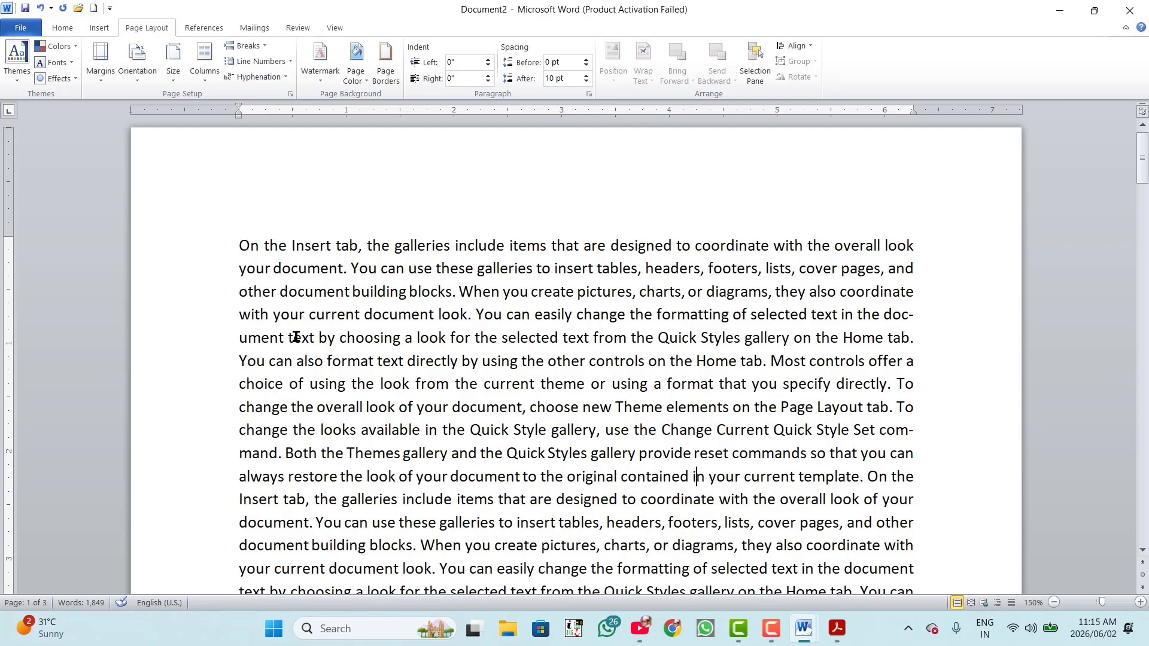
drag(248, 341, 244, 340)
scroll(919, 357, down, 2)
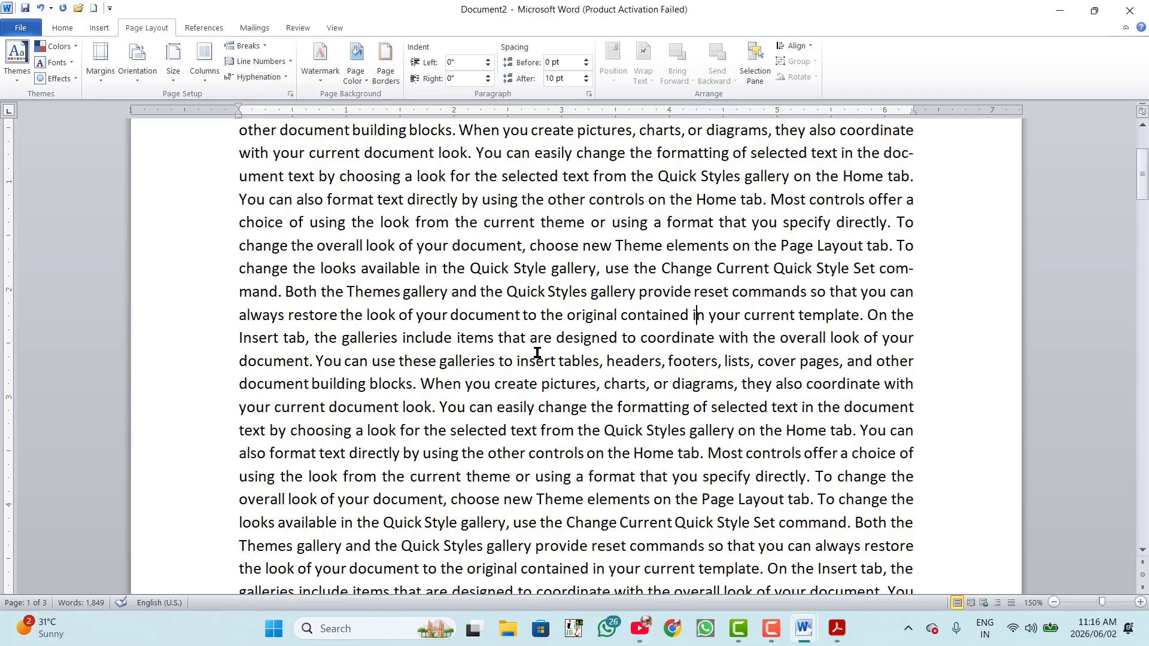
scroll(954, 394, down, 3)
scroll(954, 393, down, 7)
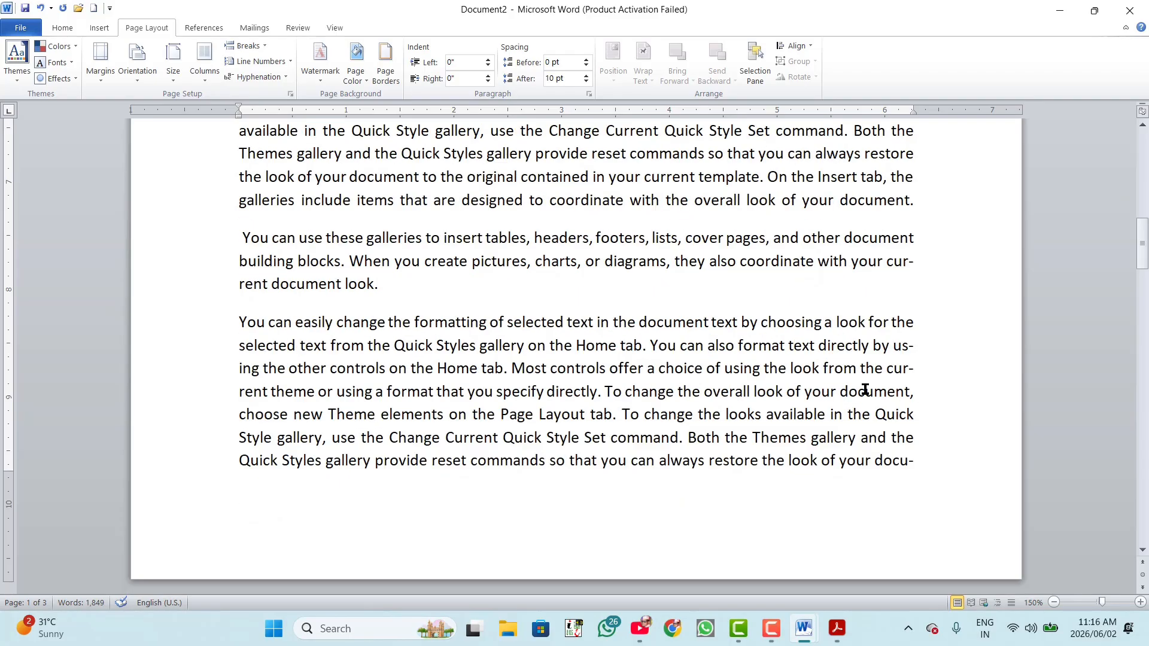
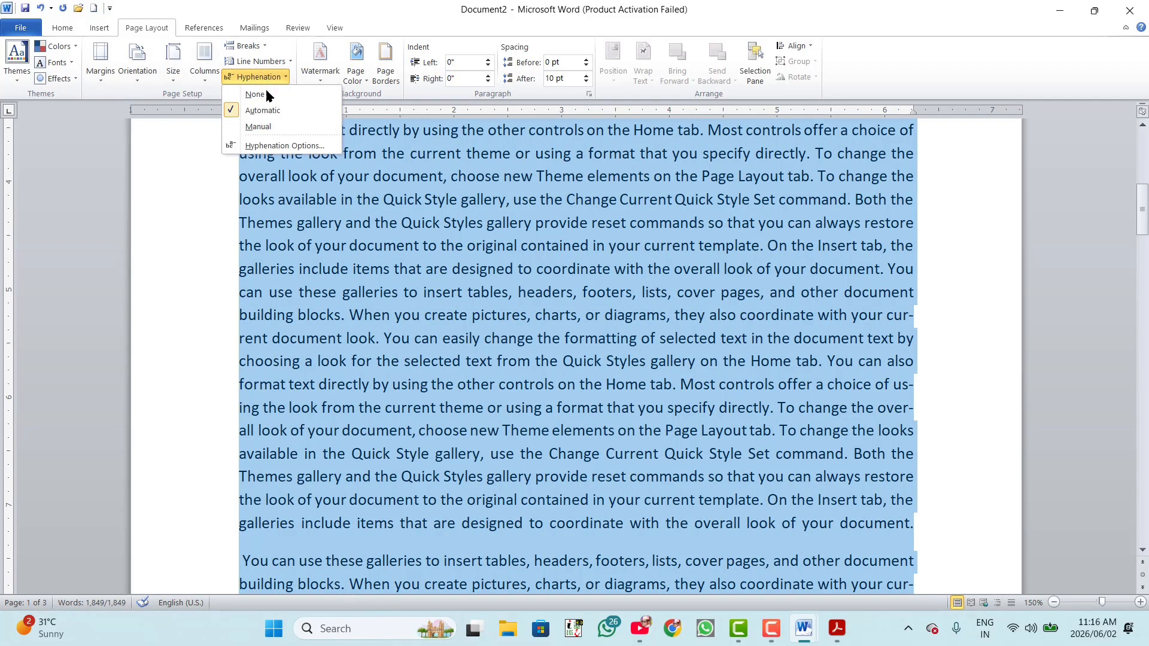
Run Manual hyphenation on the sample text, accepting the suggested breaks for words such as document, command, using and overall, and close it at "current".
click(258, 127)
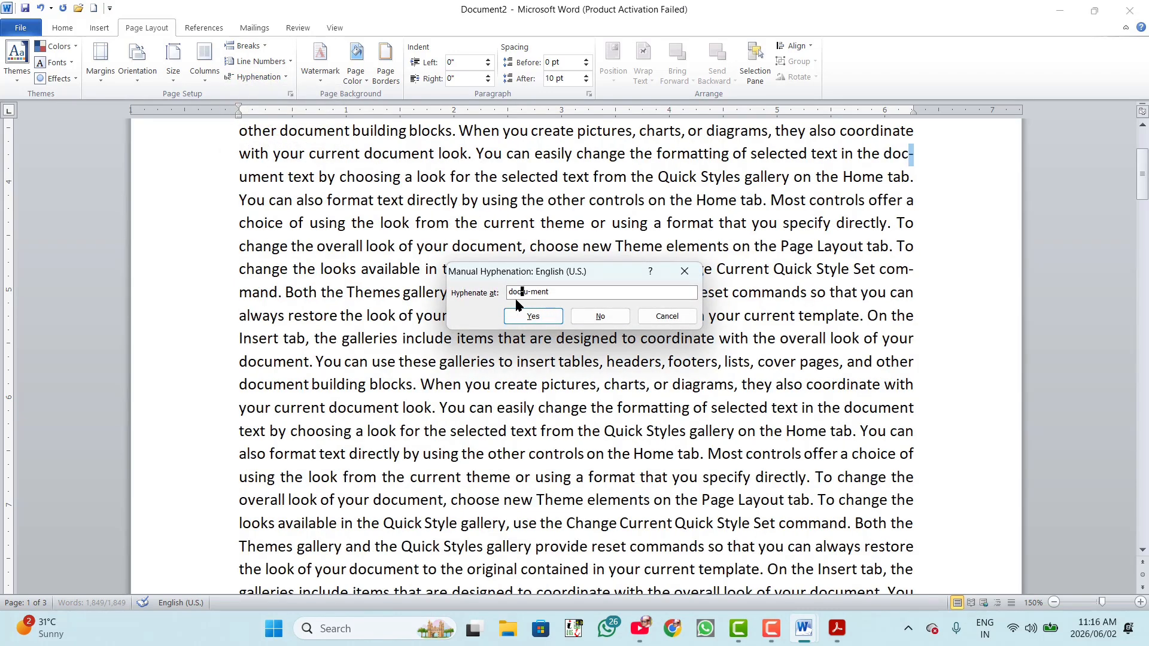
click(523, 316)
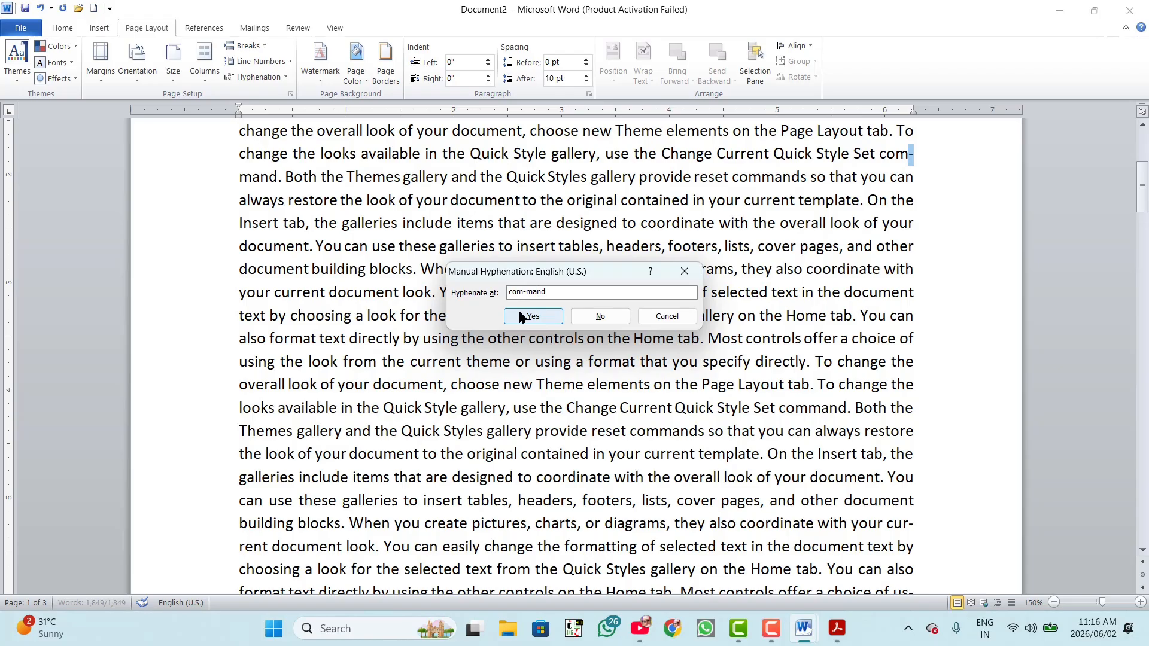
click(520, 316)
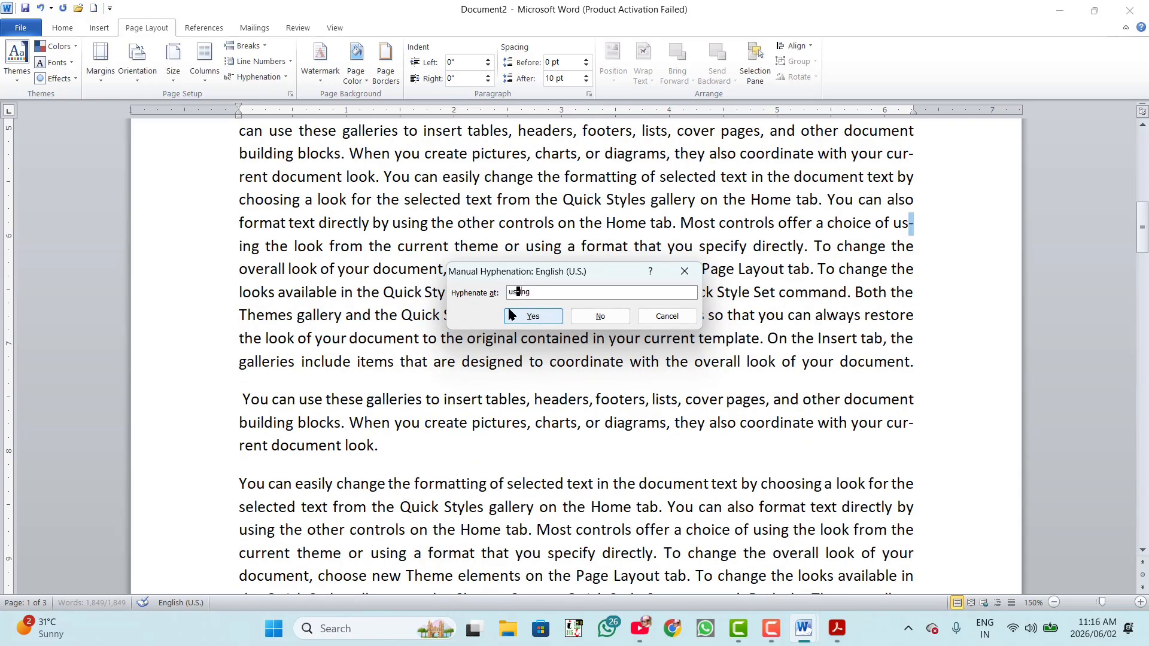
click(512, 316)
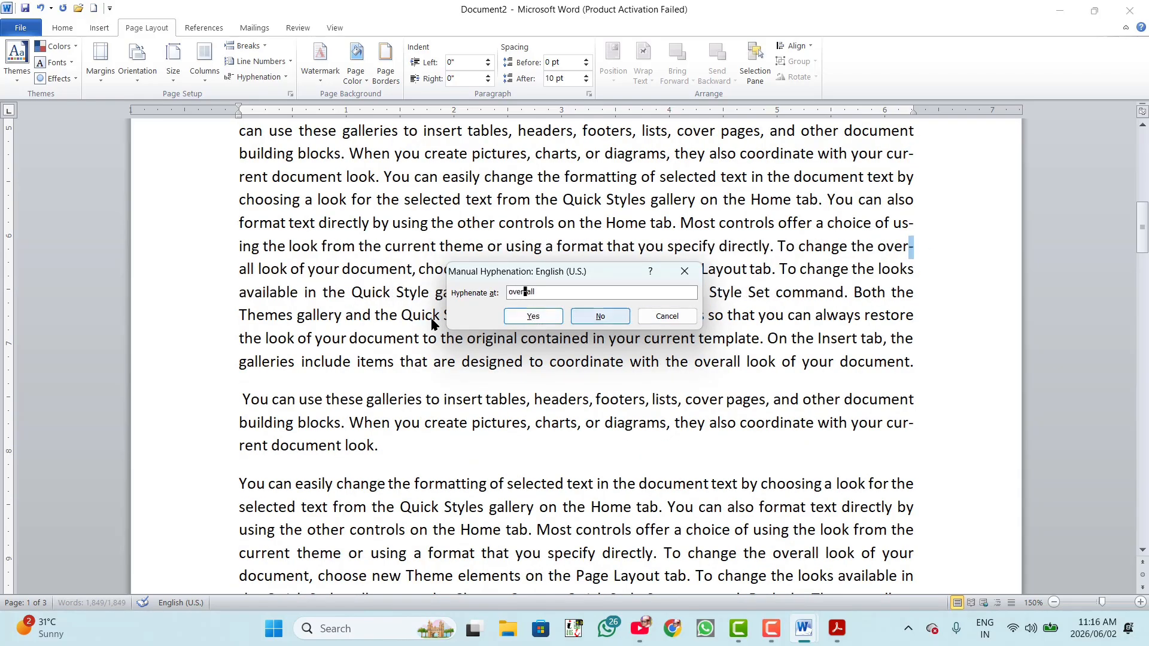
click(519, 320)
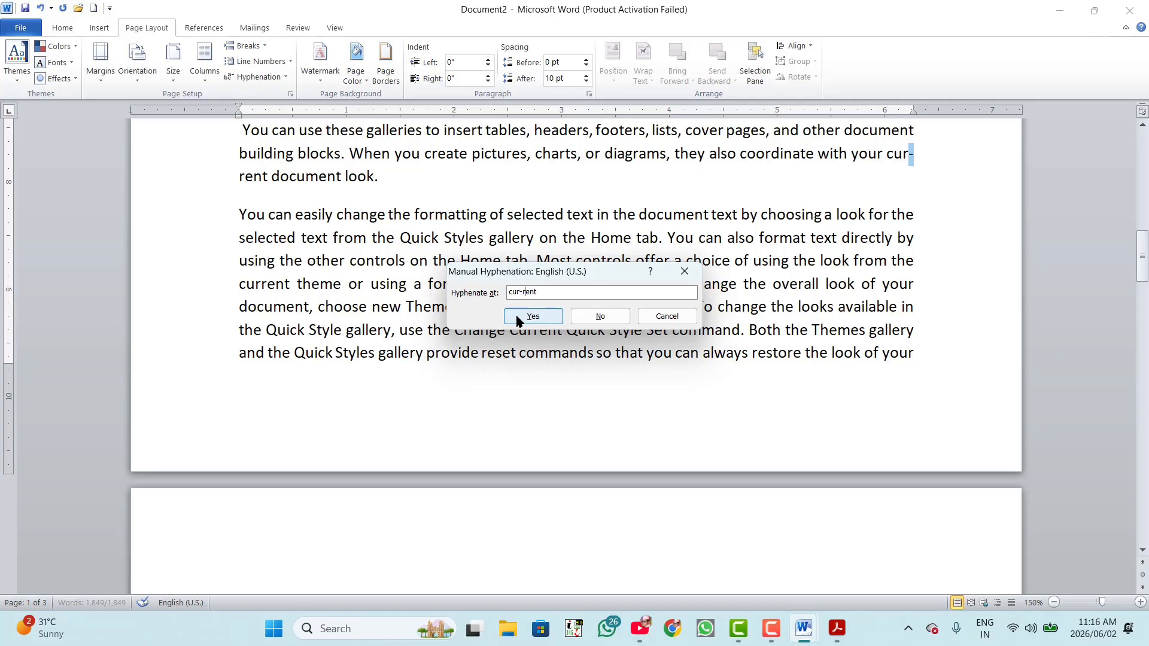
click(519, 319)
click(519, 320)
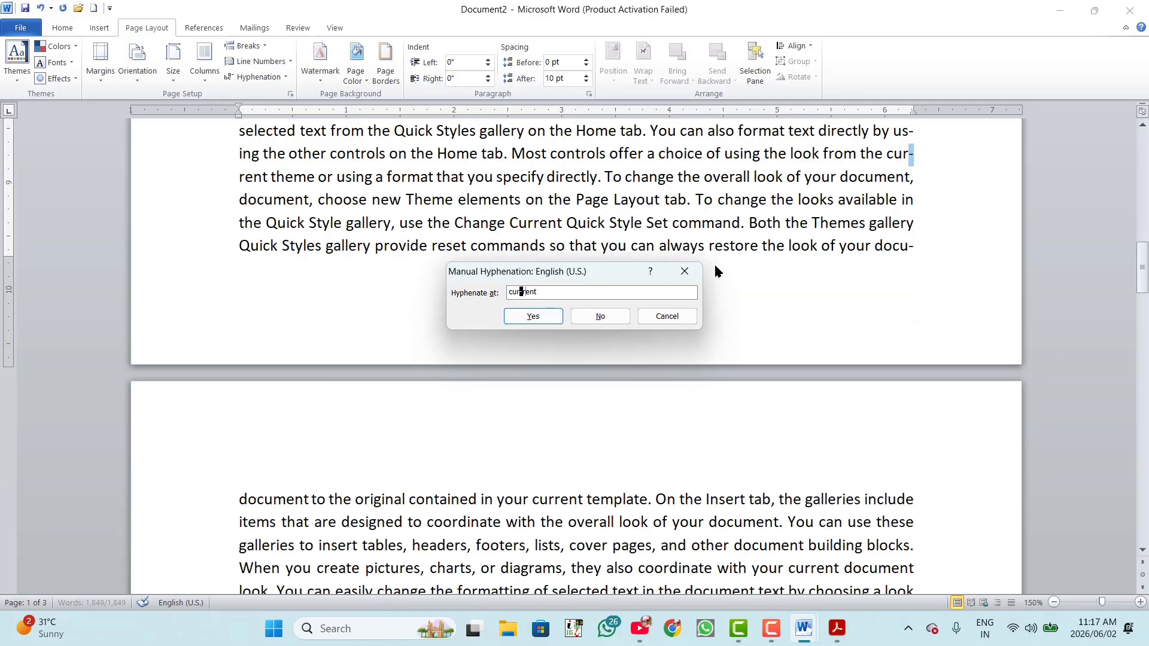
click(679, 267)
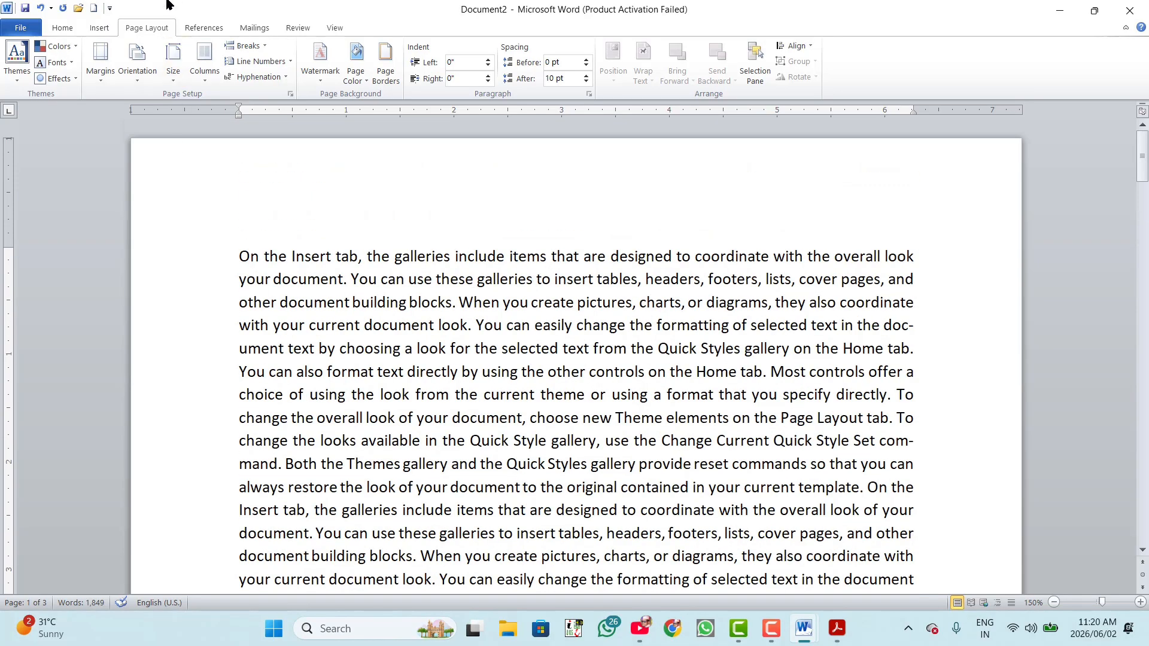
Apply the built-in DO NOT COPY 1 watermark to the document.
click(317, 84)
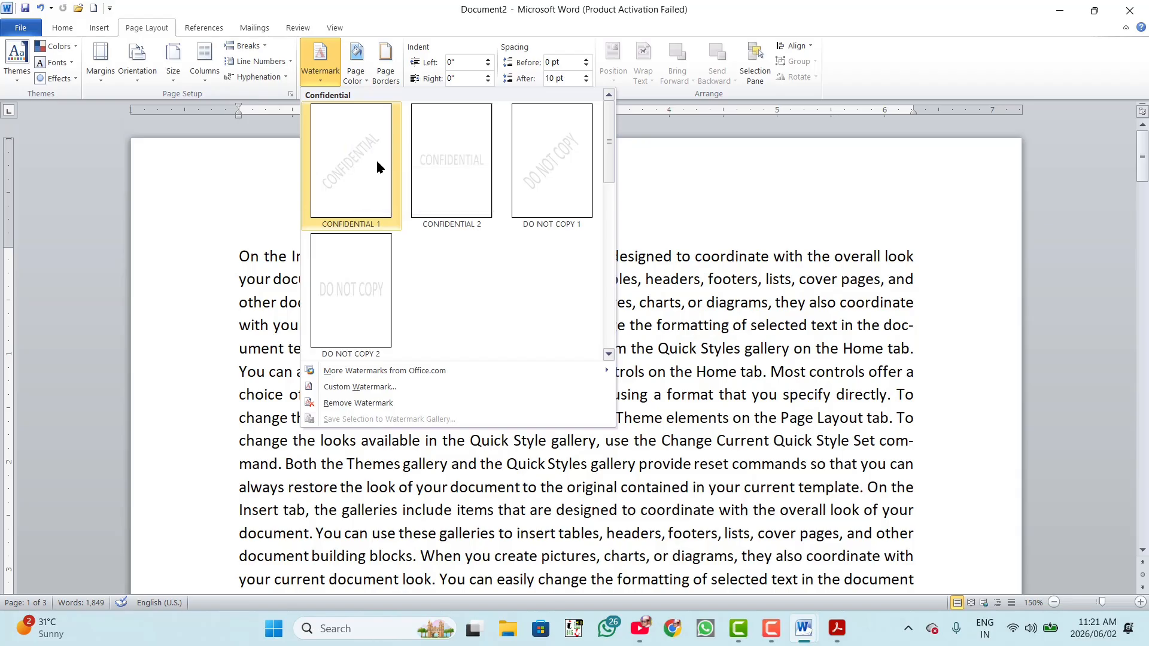
click(557, 151)
scroll(711, 365, down, 2)
scroll(711, 364, down, 4)
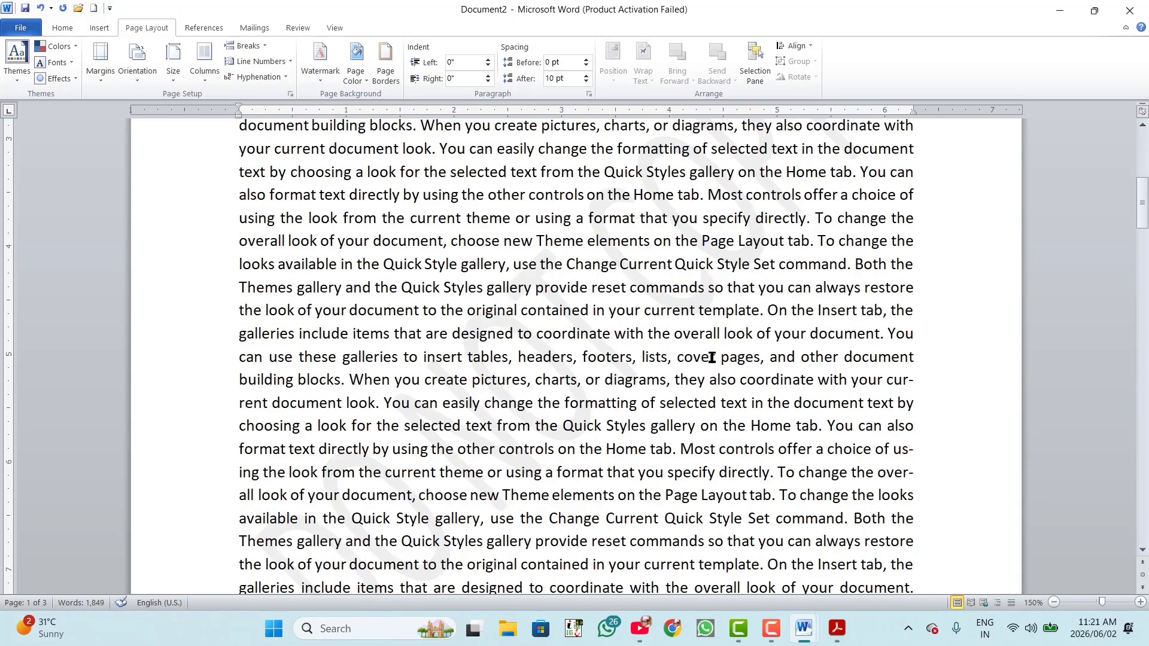
scroll(486, 413, down, 4)
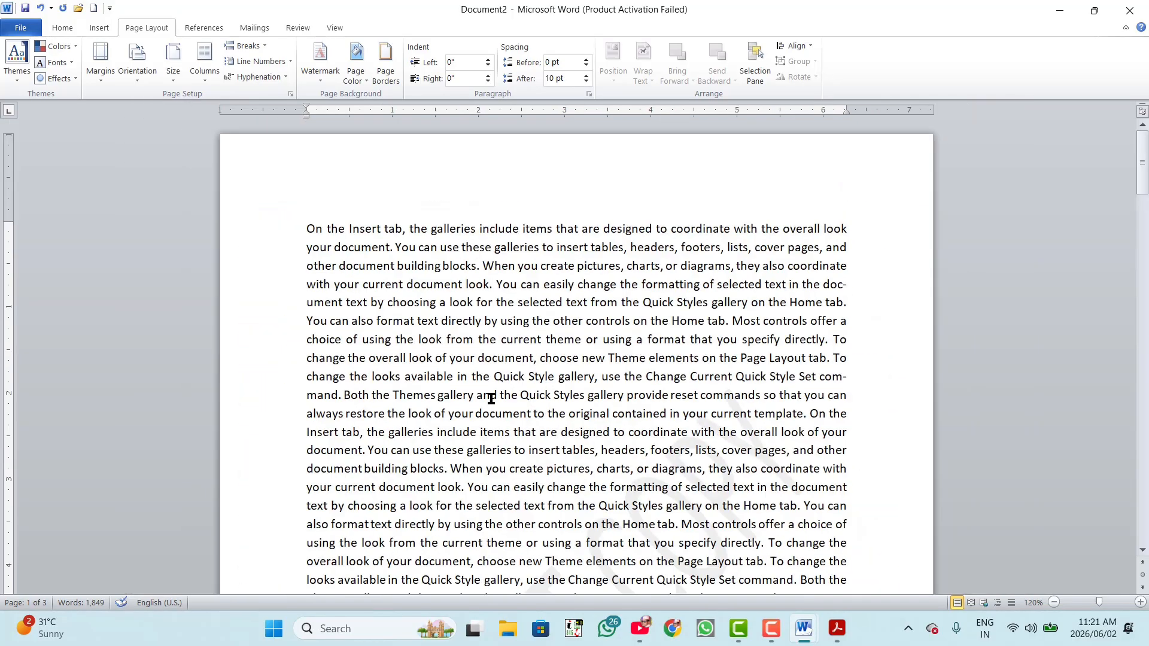
Examine the DO NOT COPY watermark across all three pages, both in overview and close up.
scroll(731, 395, down, 3)
scroll(732, 395, down, 2)
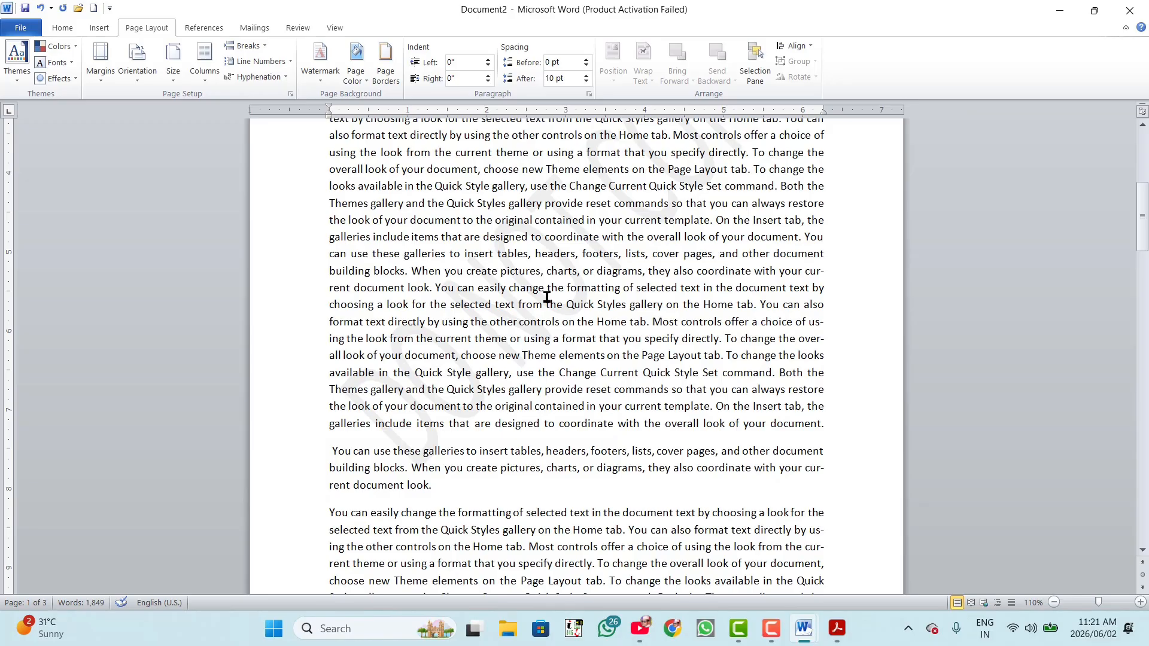
scroll(542, 298, up, 1)
scroll(636, 295, down, 6)
scroll(636, 295, down, 5)
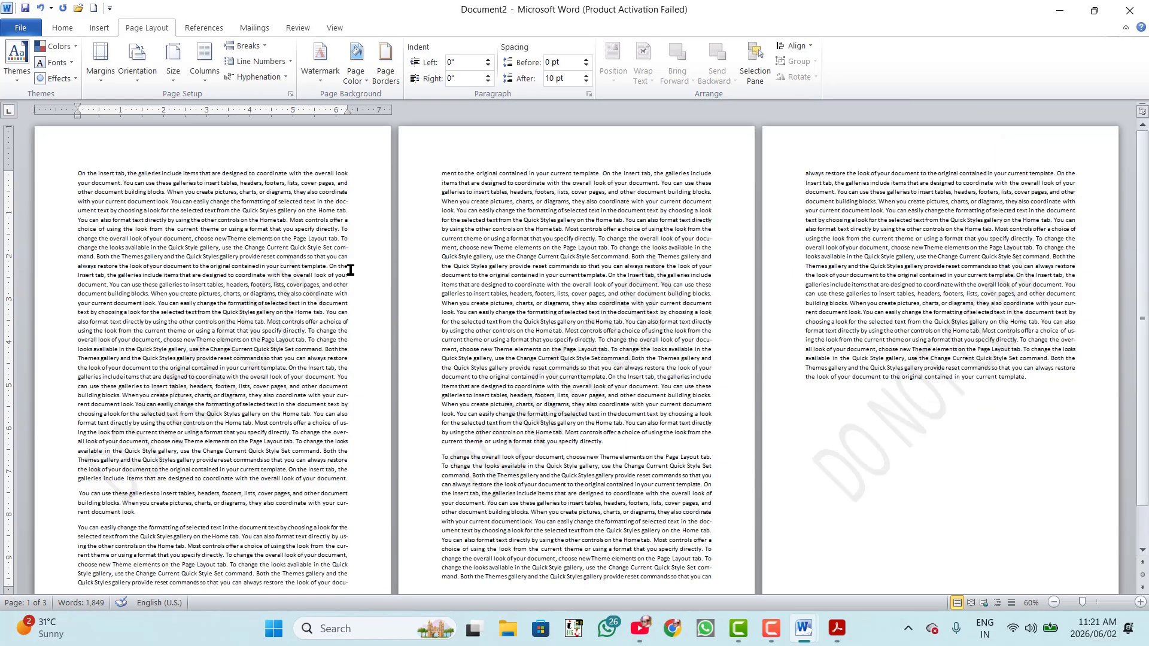
scroll(180, 302, up, 4)
scroll(487, 328, down, 3)
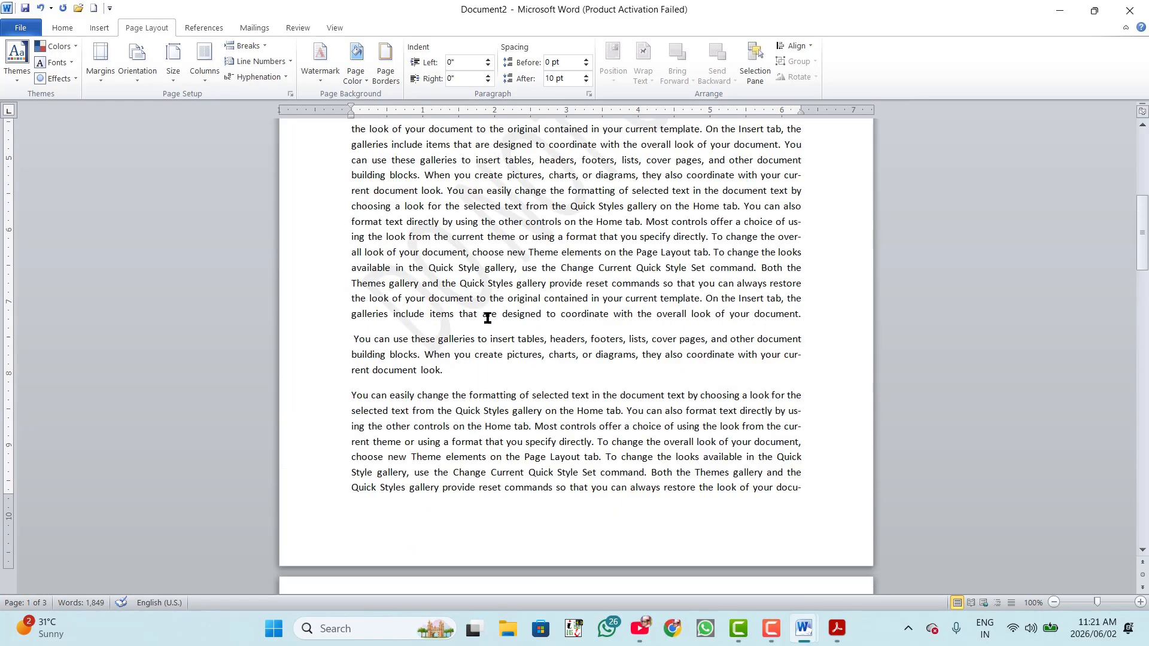
scroll(487, 318, up, 3)
scroll(488, 323, up, 5)
scroll(487, 323, down, 4)
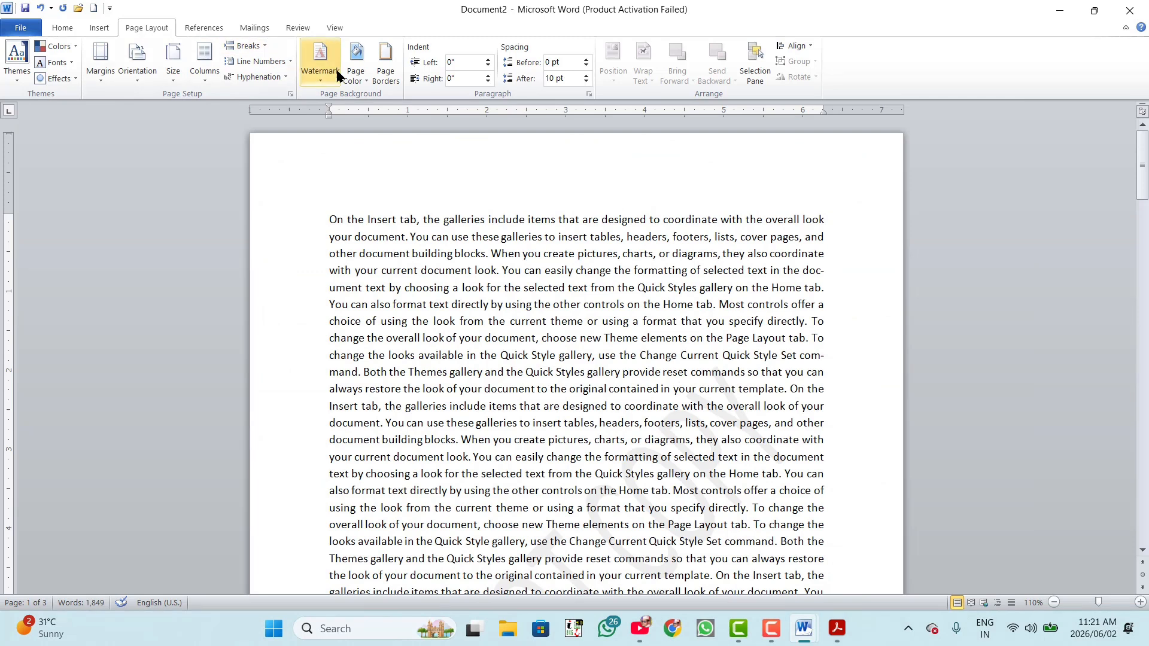
Switch the custom watermark type to Picture watermark and open the picture selection.
click(319, 80)
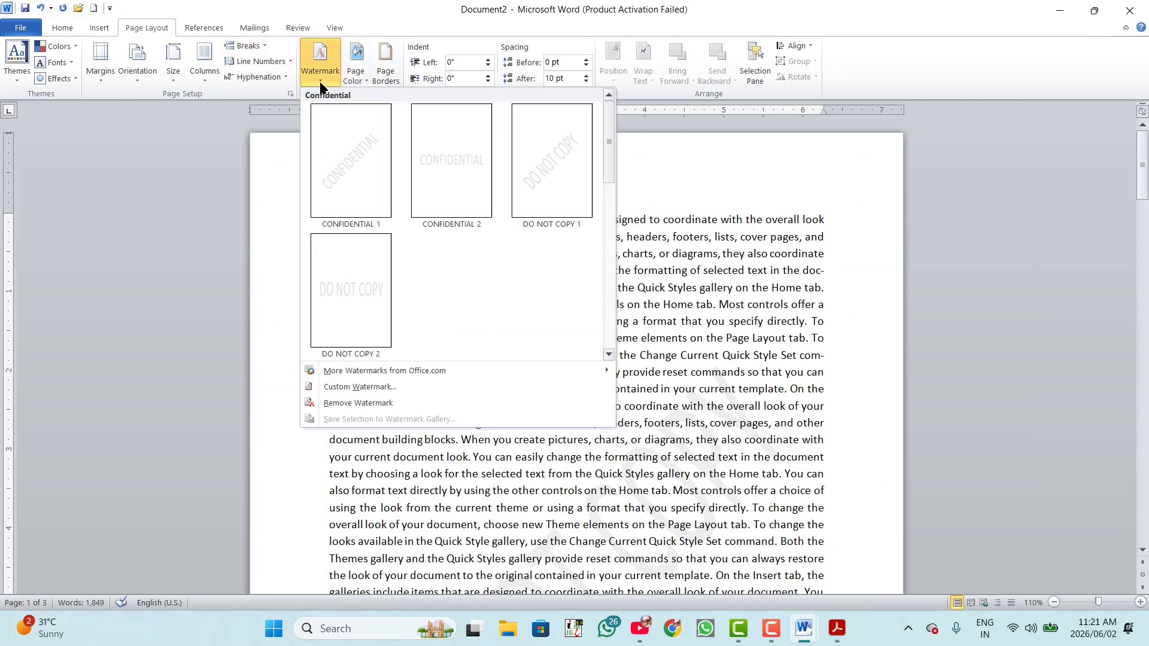
click(342, 387)
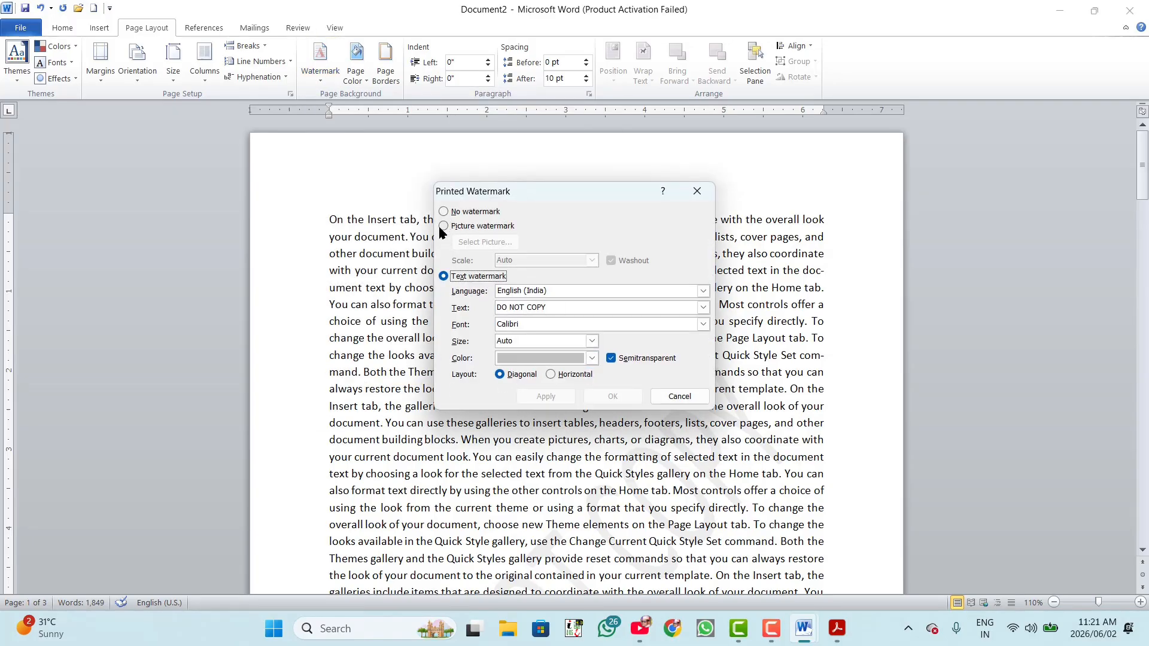
click(444, 226)
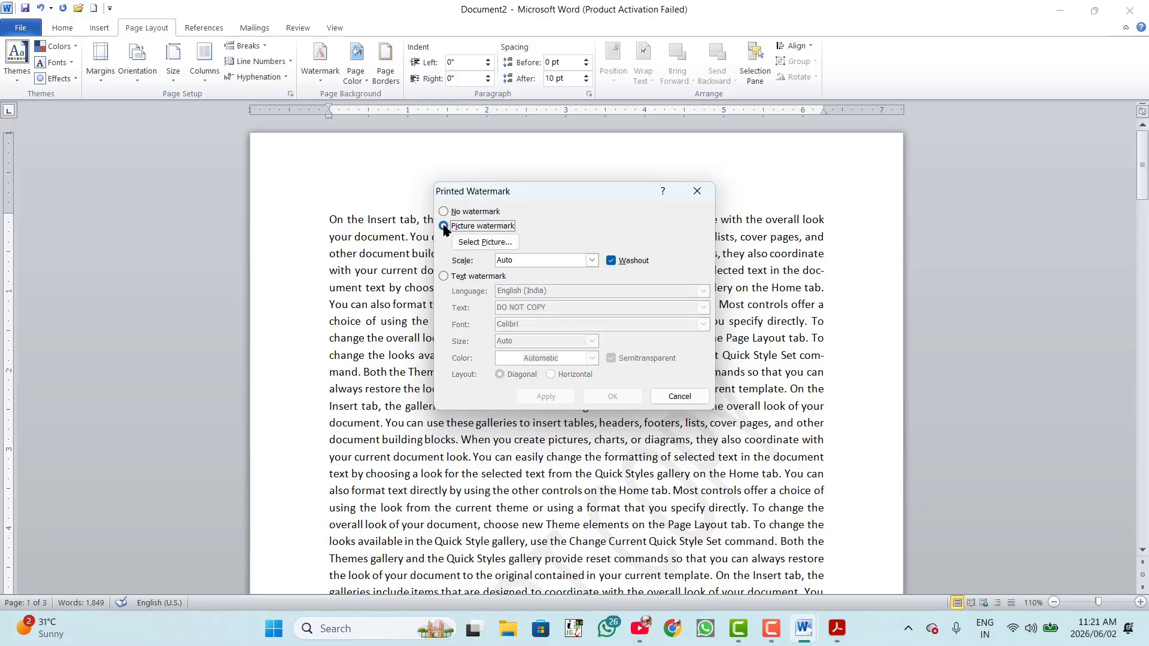
click(484, 246)
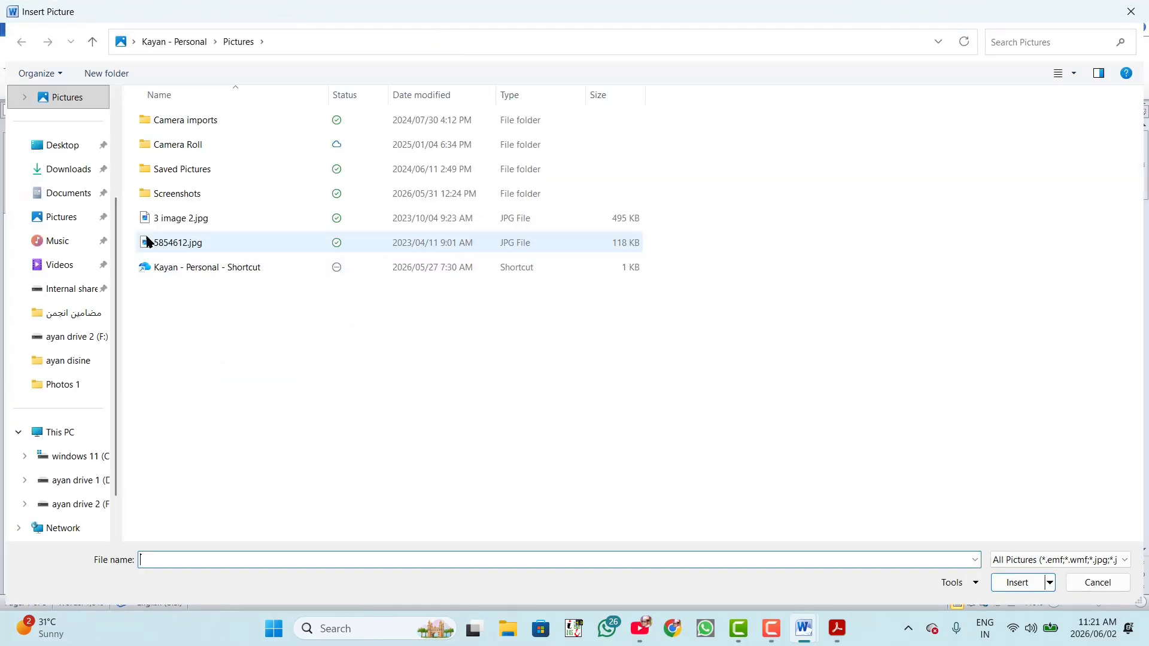
Browse to the Photos 2 folder inside Back grounds, under "Ayan computers all data and software 2025" on the F: drive.
click(68, 486)
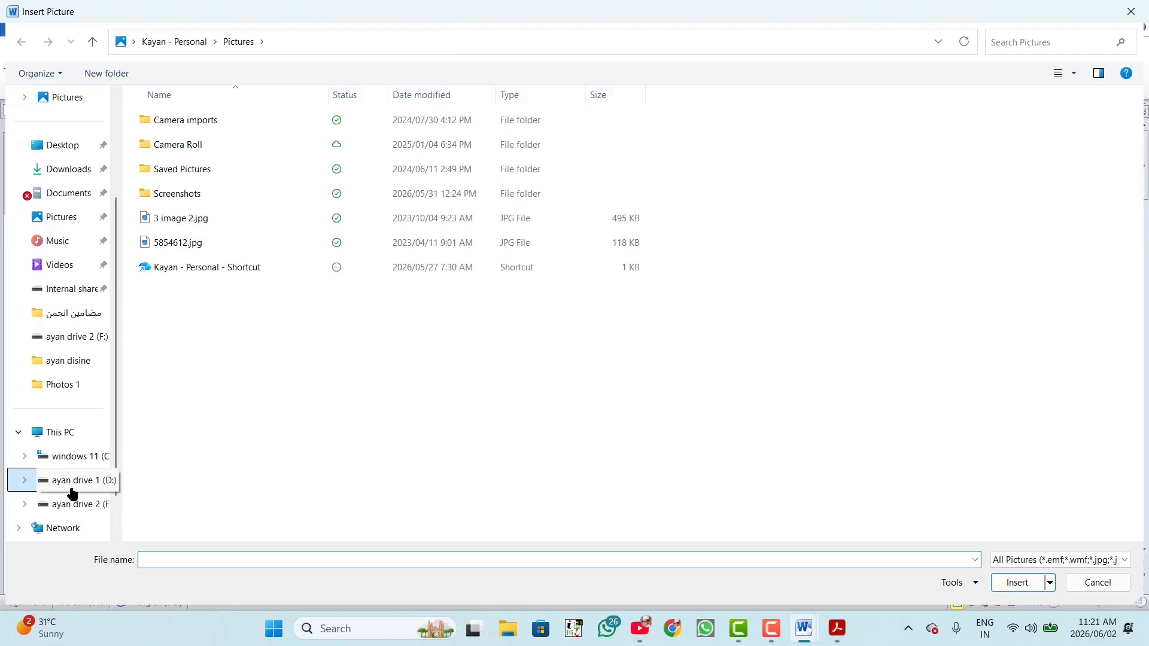
click(74, 503)
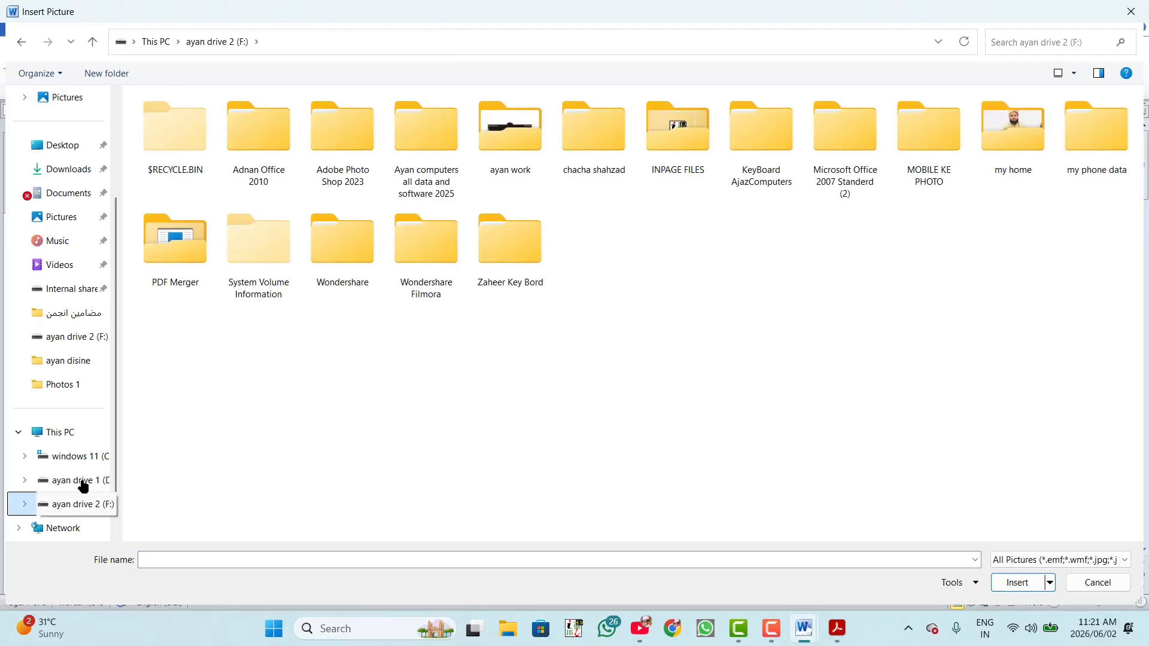
double_click(430, 147)
click(210, 166)
double_click(211, 166)
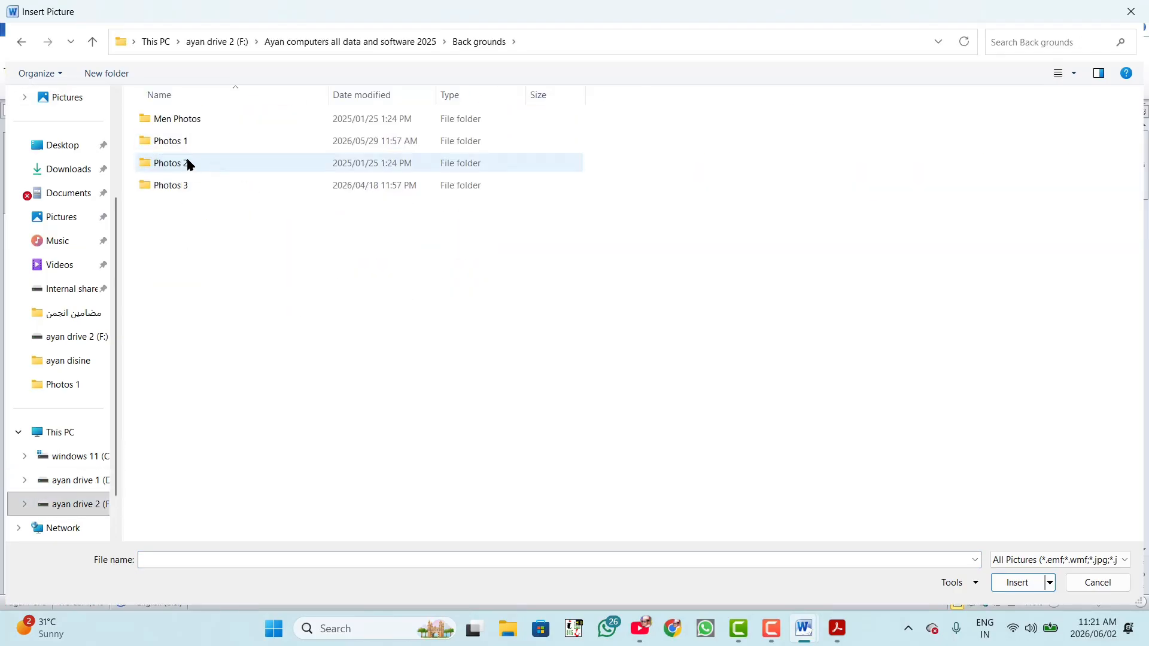
double_click(188, 163)
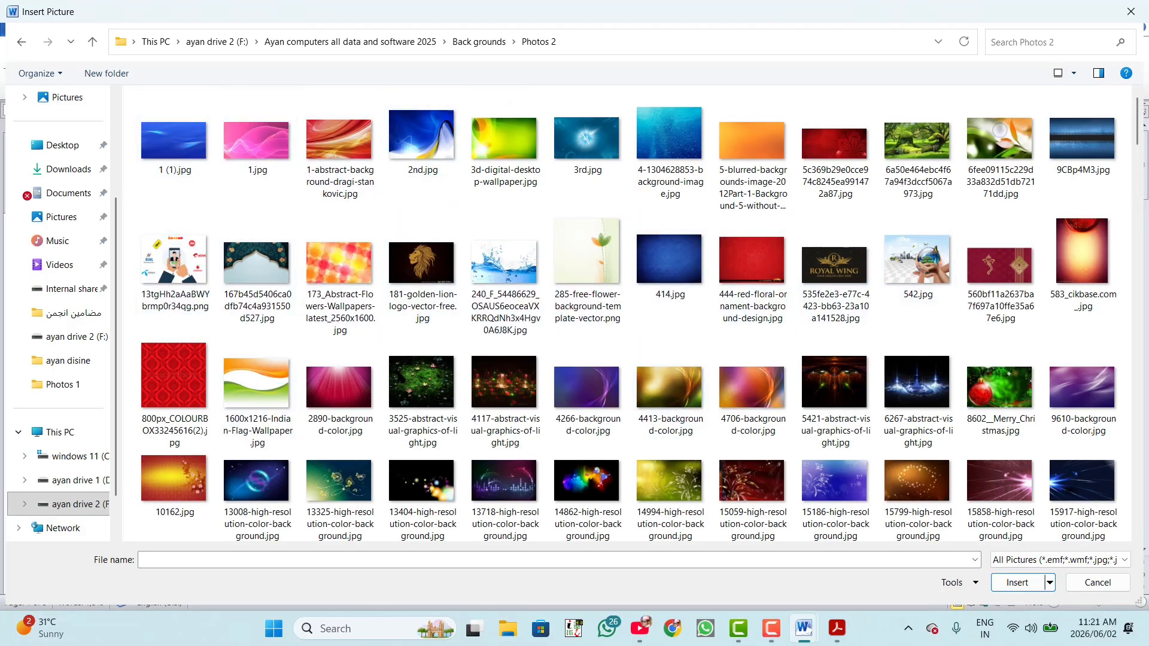
Apply 6a50e464ebc4f67a94f3dccf5067a973.jpg as a picture watermark with Auto scale and Washout, and check it on the pages.
click(931, 153)
click(1024, 583)
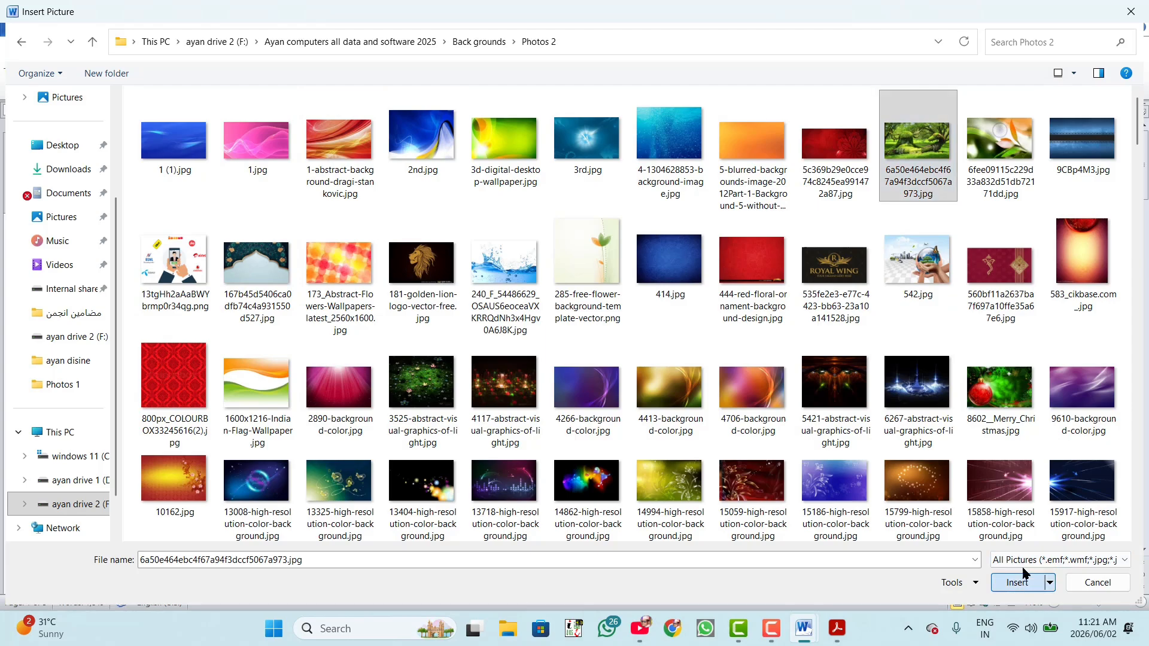
click(627, 396)
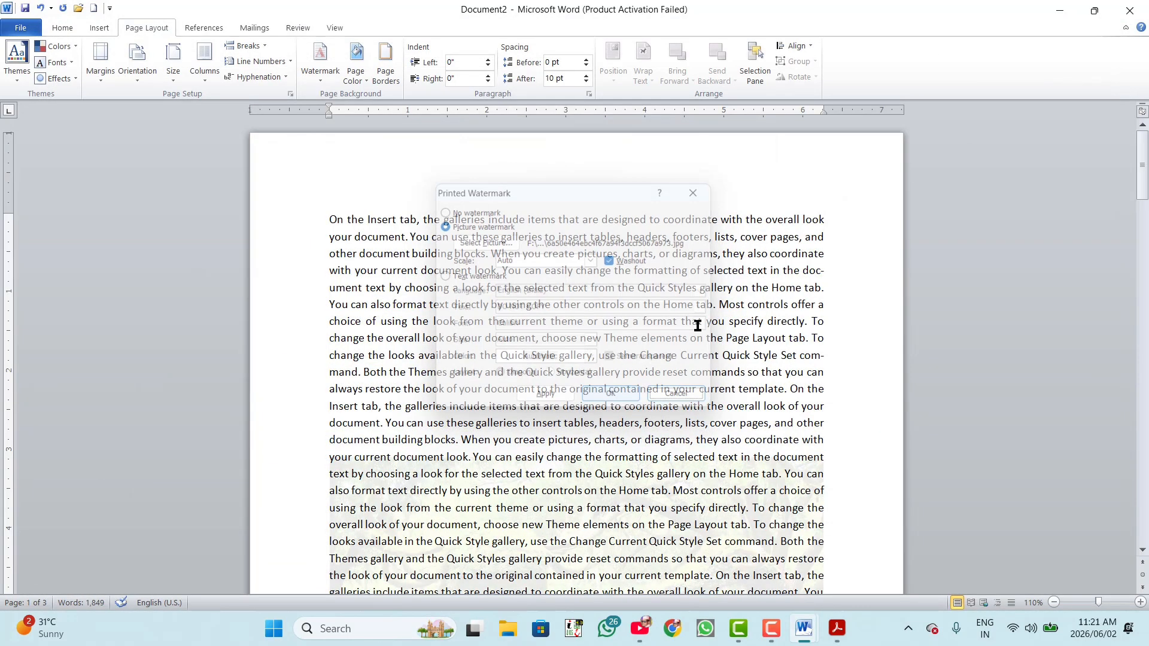
scroll(728, 330, down, 5)
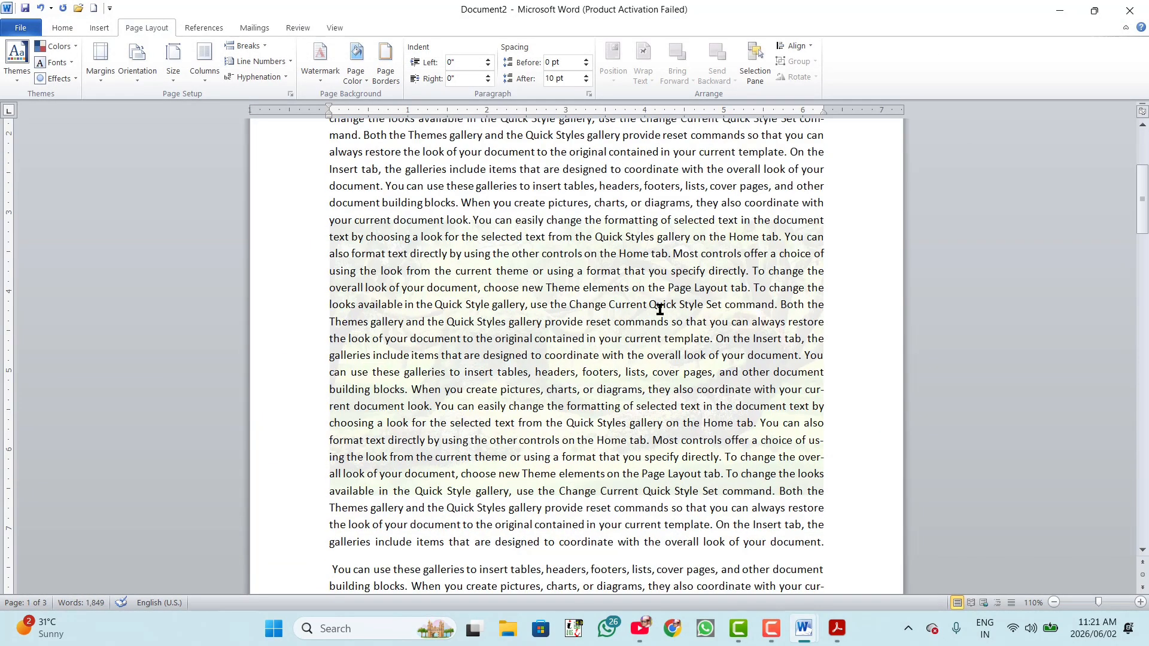
ctrl+scroll(660, 310, down, 10)
ctrl+scroll(74, 133, up, 6)
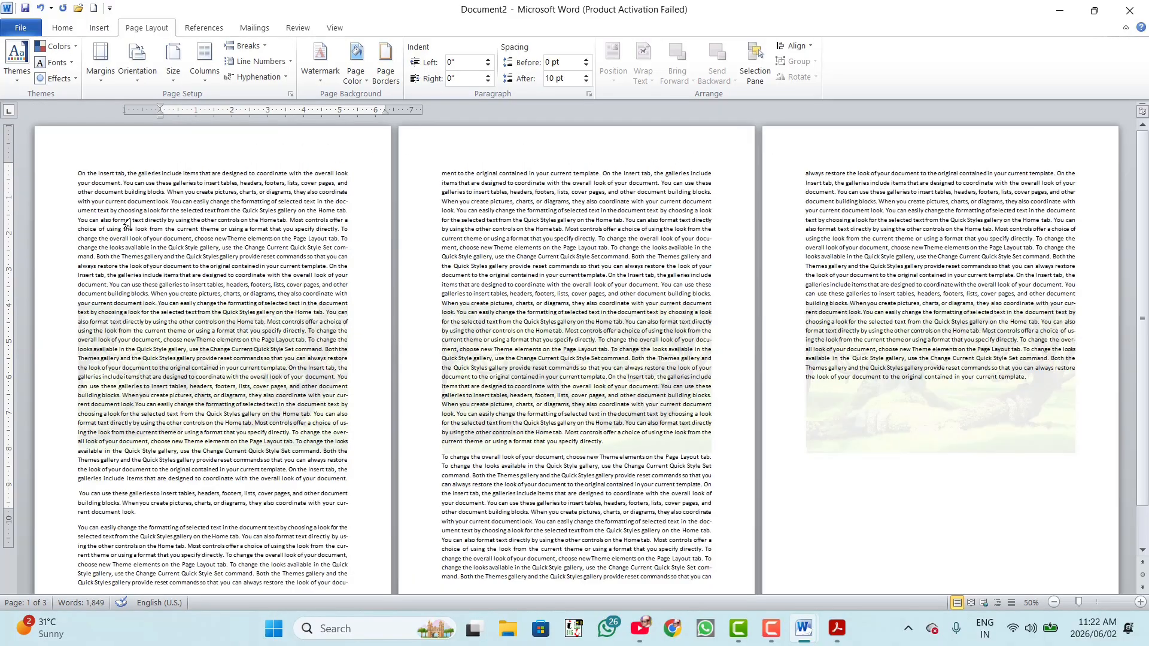
scroll(384, 265, up, 10)
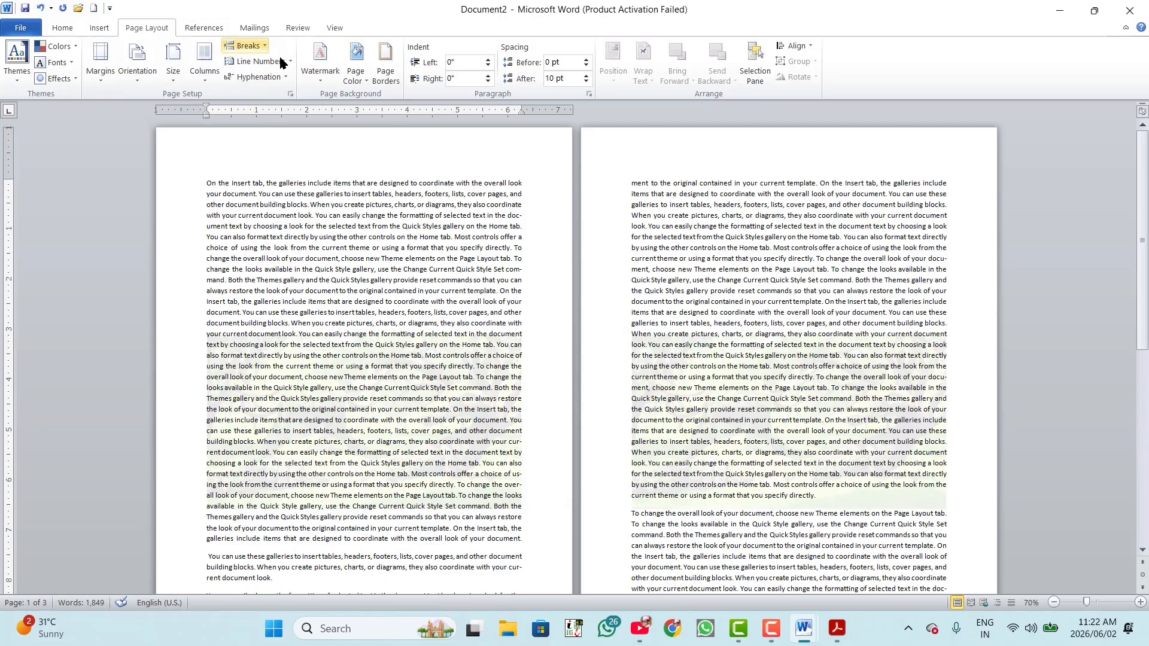
Replace the picture watermark with a diagonal, semitransparent custom text watermark reading "Ayan Computers".
click(320, 73)
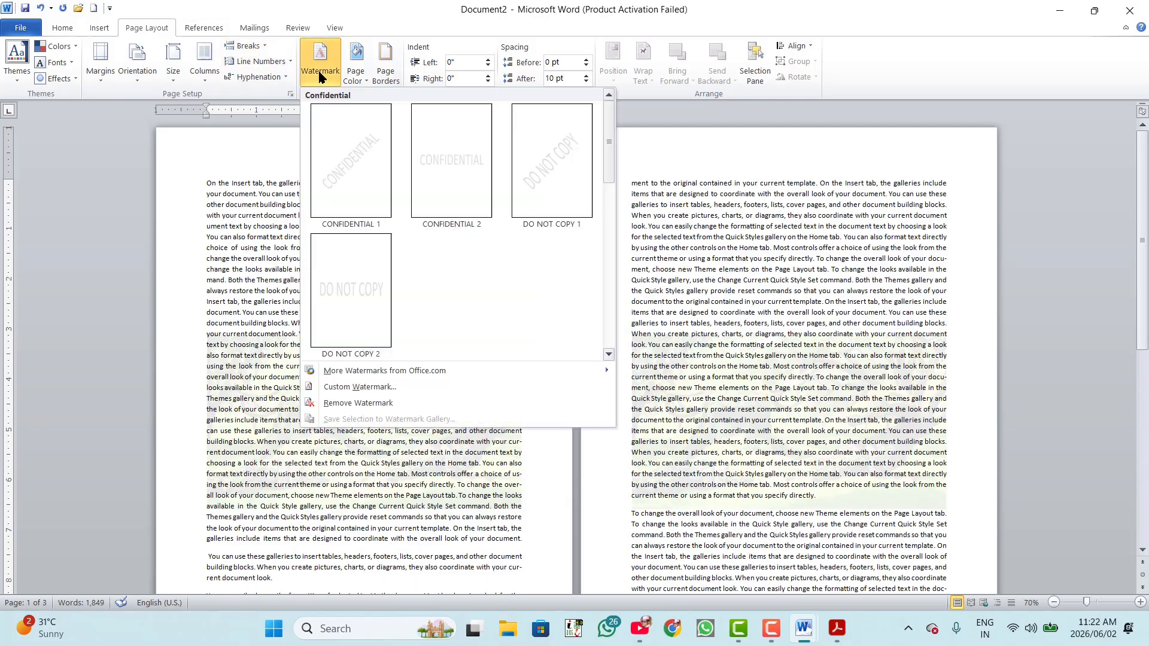
click(374, 386)
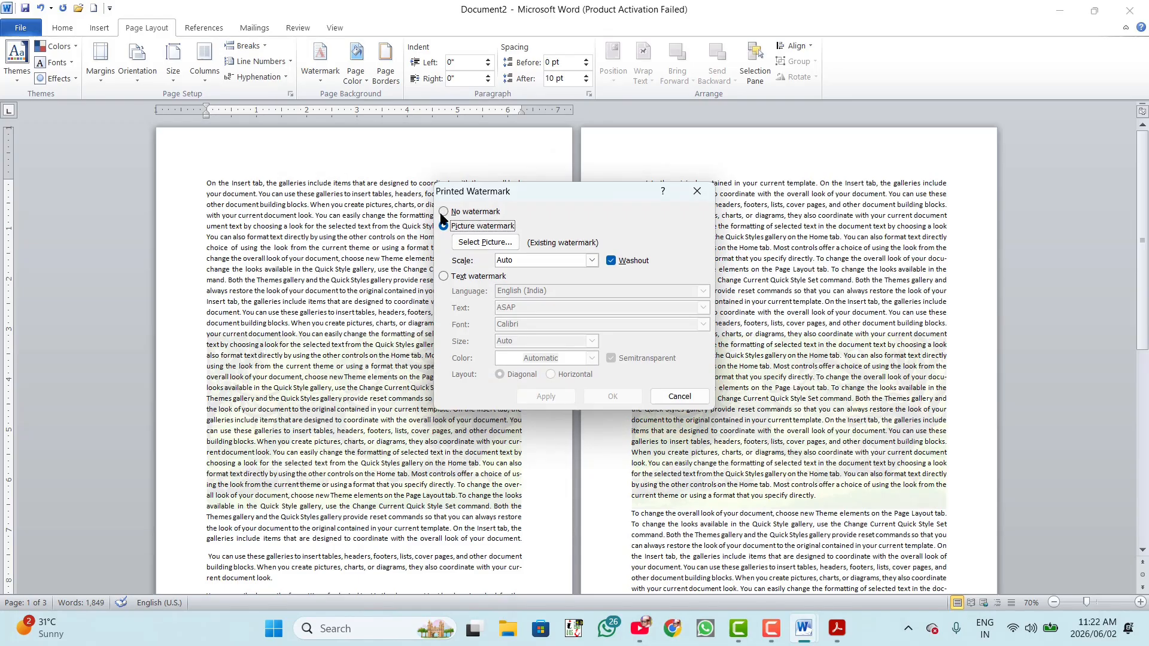
click(442, 276)
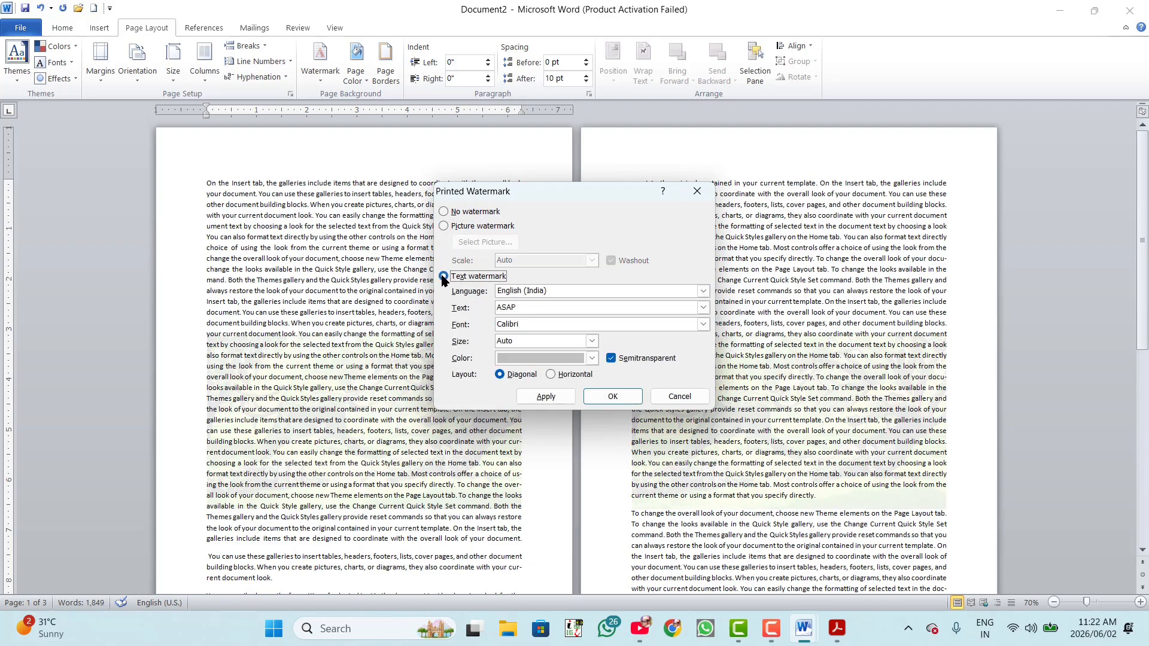
click(504, 309)
text(Ayan Computers)
click(613, 398)
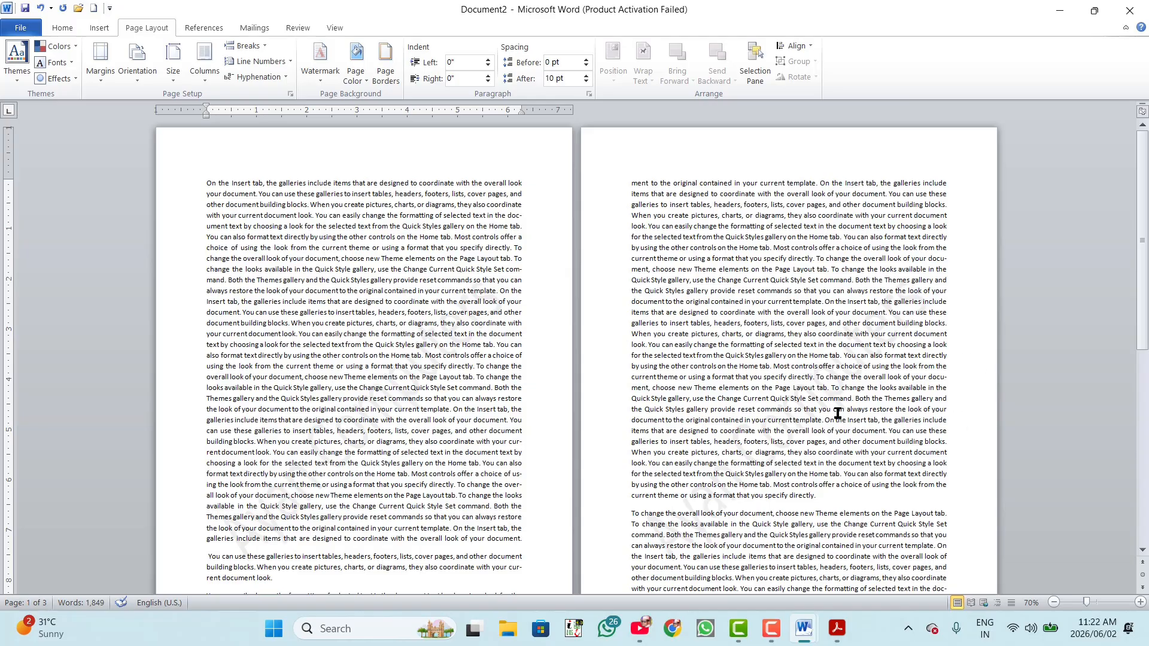
Examine the "Ayan Computers" text watermark across the three pages and return to the start of page 1.
scroll(770, 393, down, 4)
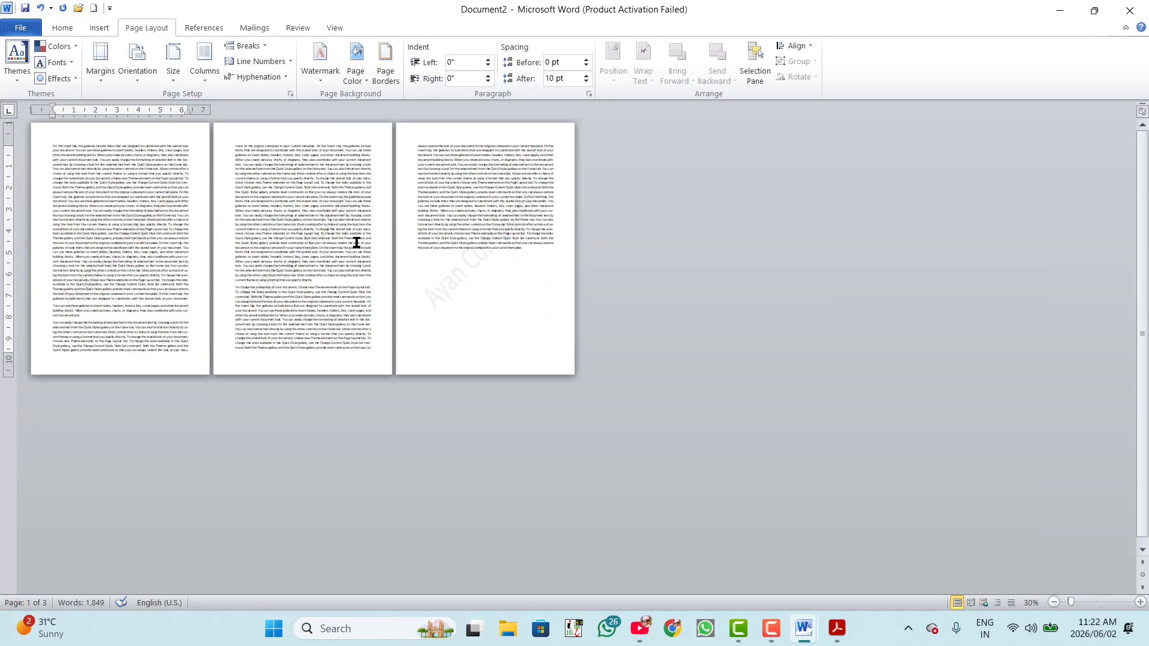
scroll(425, 282, up, 5)
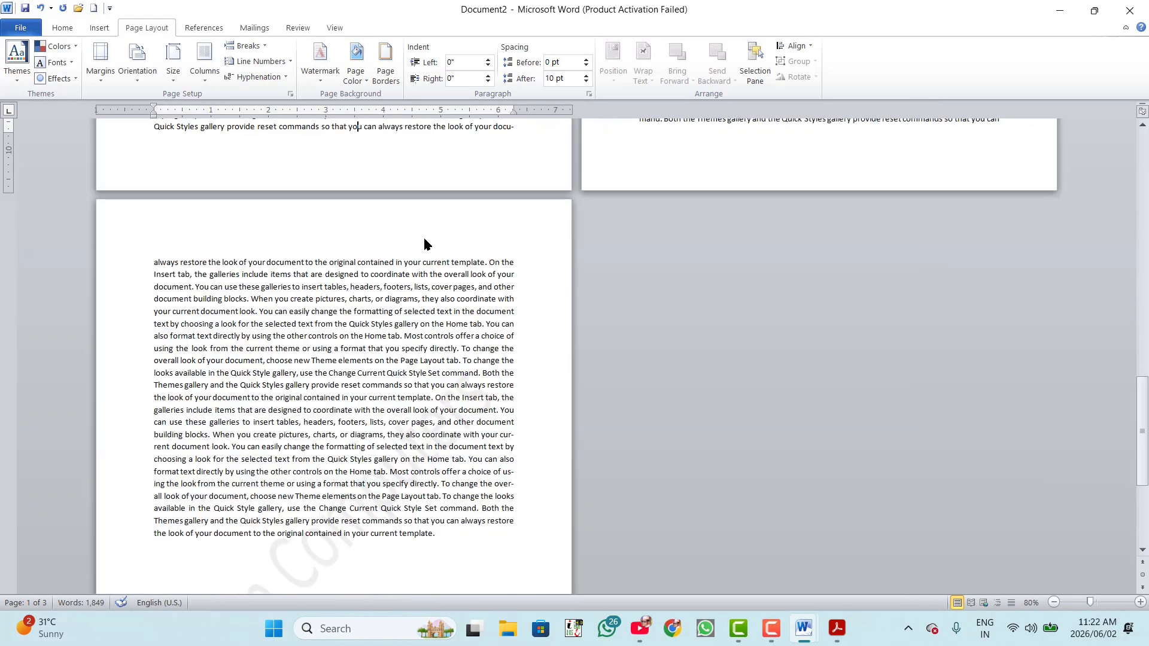
scroll(406, 199, up, 5)
scroll(402, 194, down, 5)
scroll(337, 175, up, 10)
scroll(258, 180, up, 6)
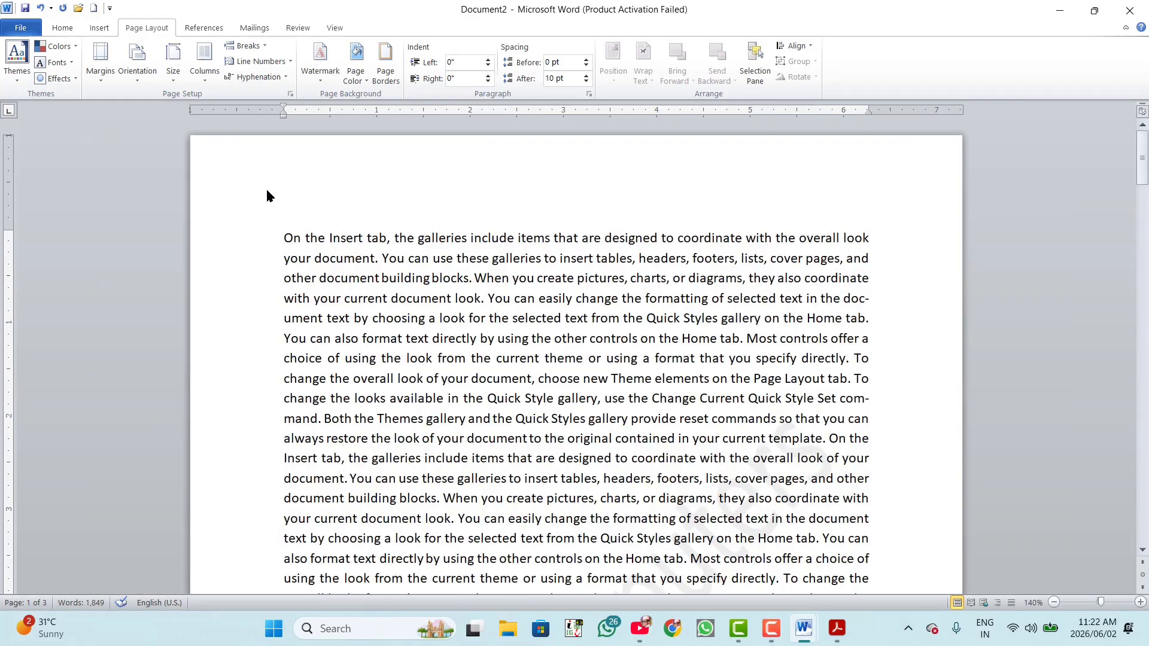
scroll(266, 196, up, 1)
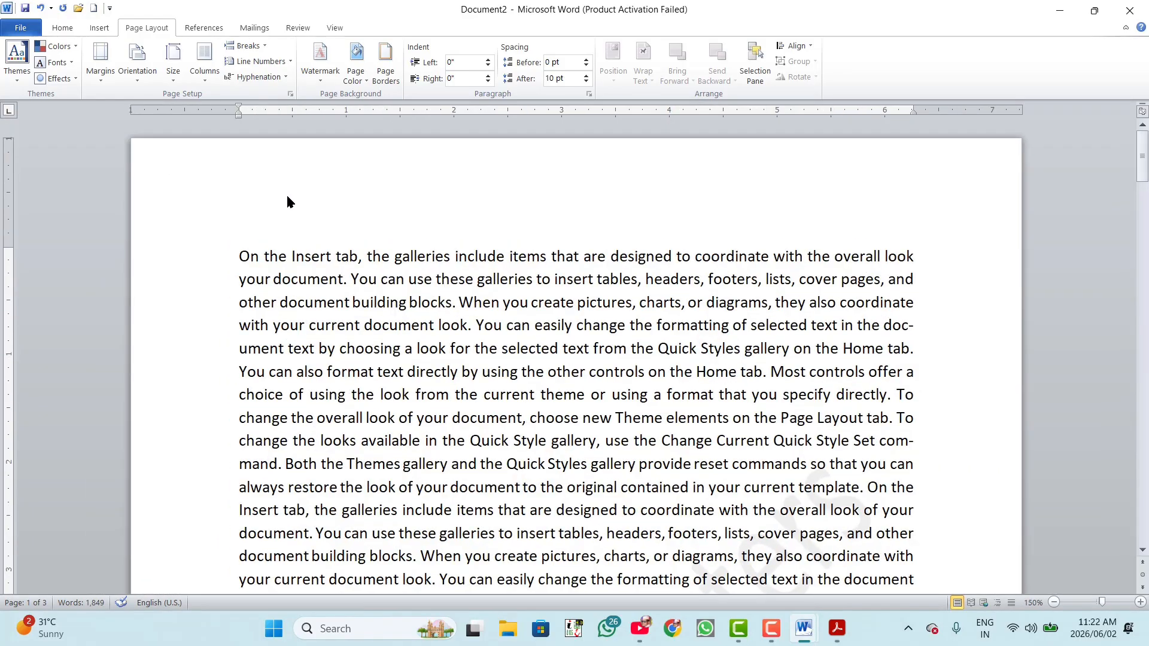
Turn off the Semitransparent option of the "Ayan Computers" text watermark and apply the change.
click(333, 69)
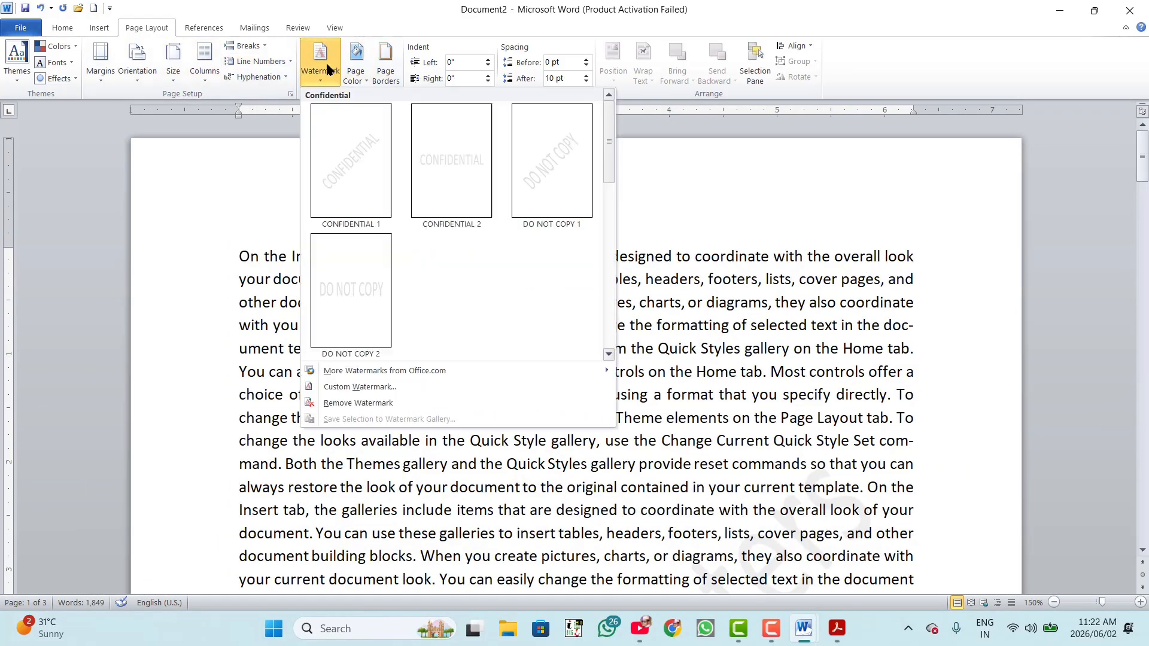
click(357, 388)
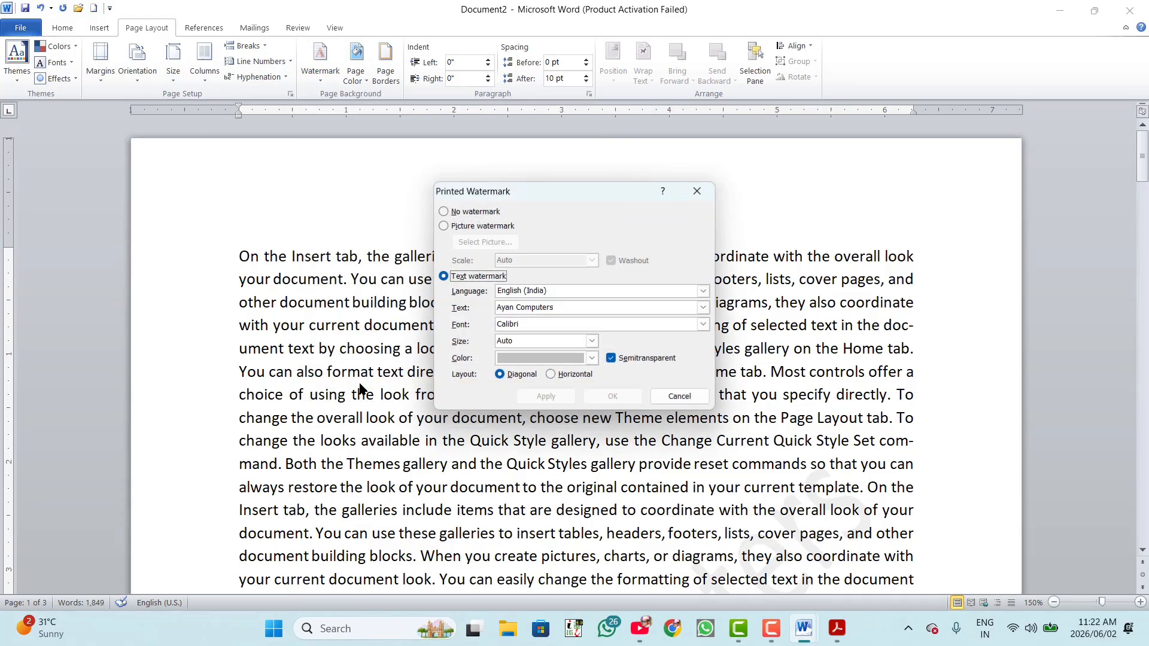
click(611, 359)
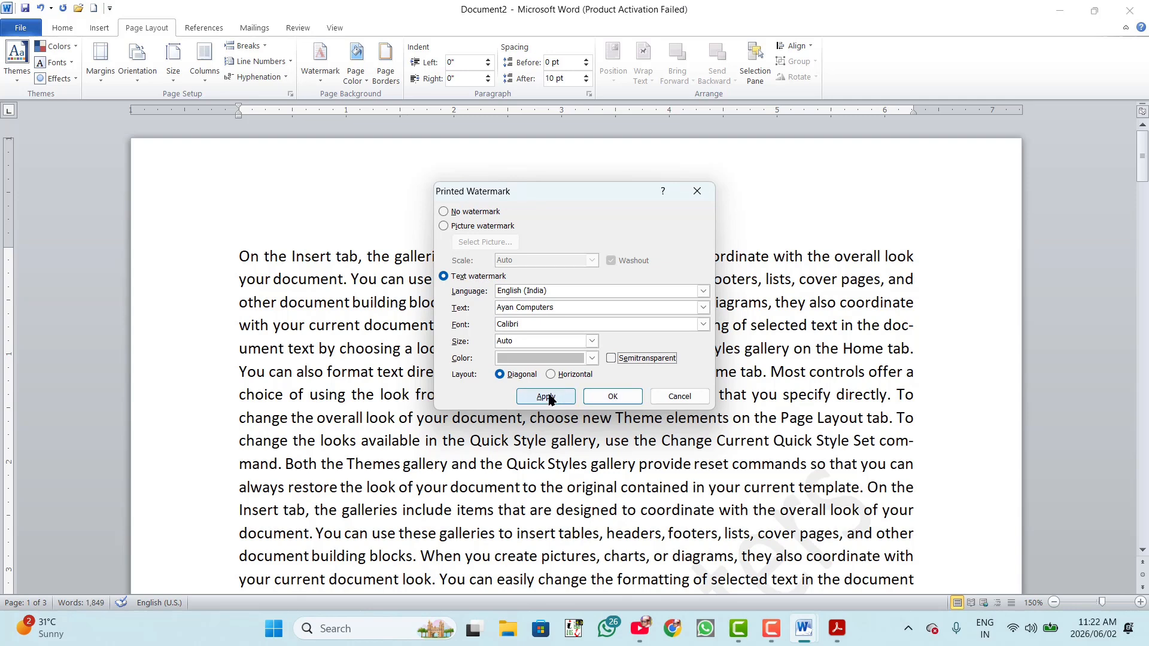
click(541, 397)
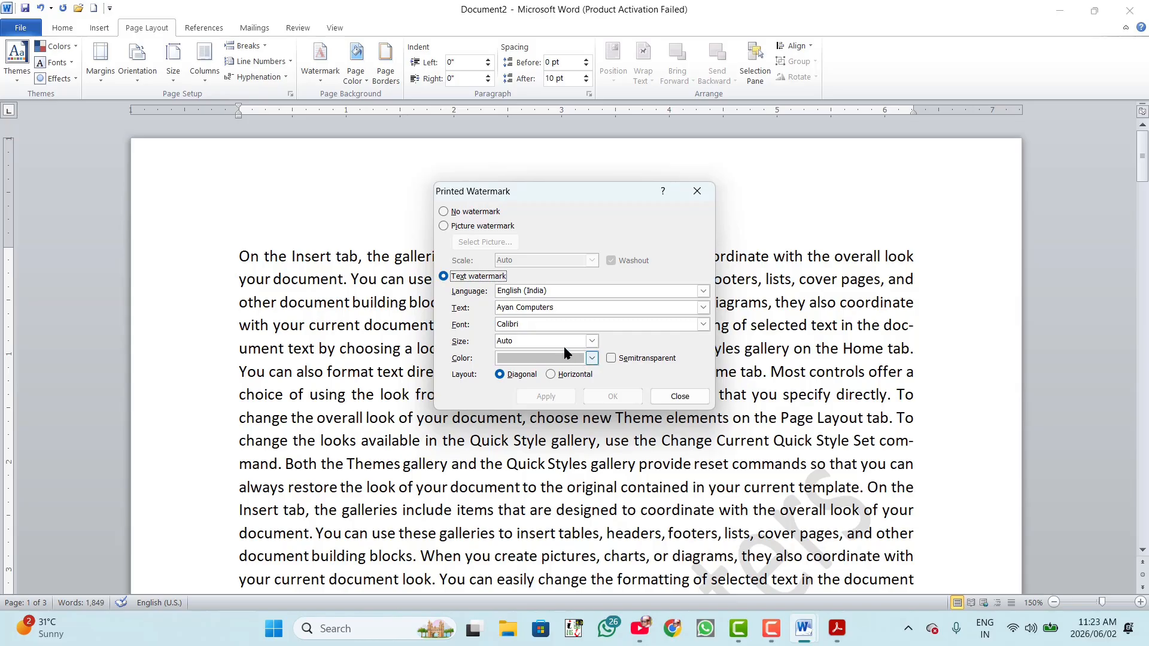
Set the text watermark's font to Arial, apply it, and check the watermark on the page.
drag(544, 325, 479, 320)
click(703, 324)
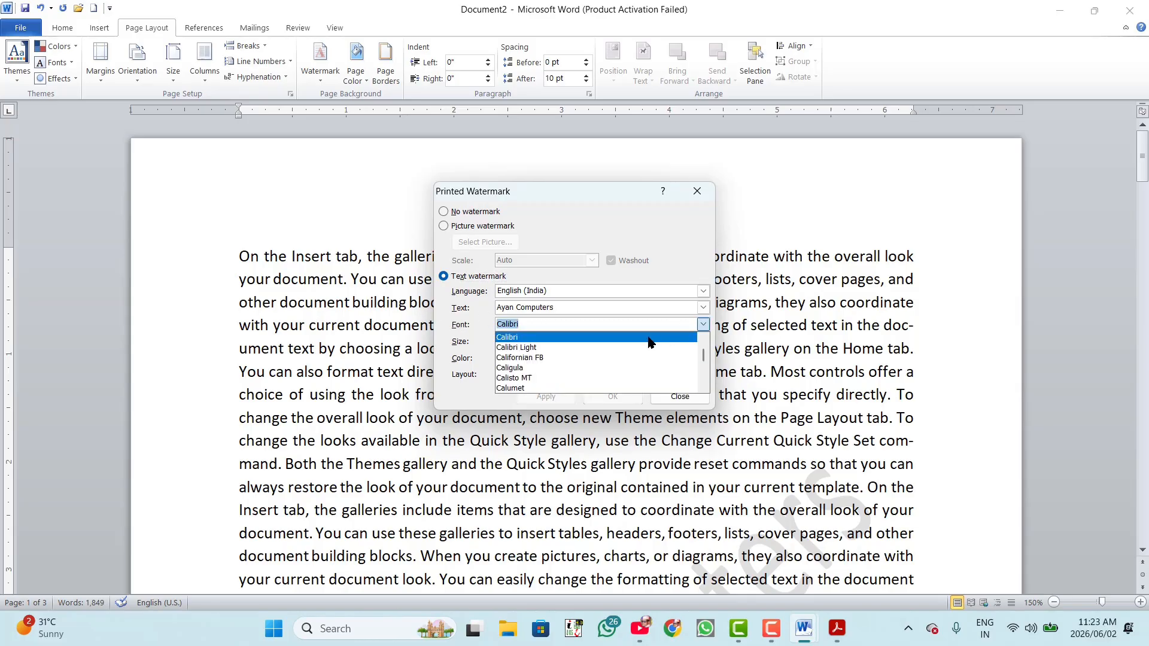
text(ar)
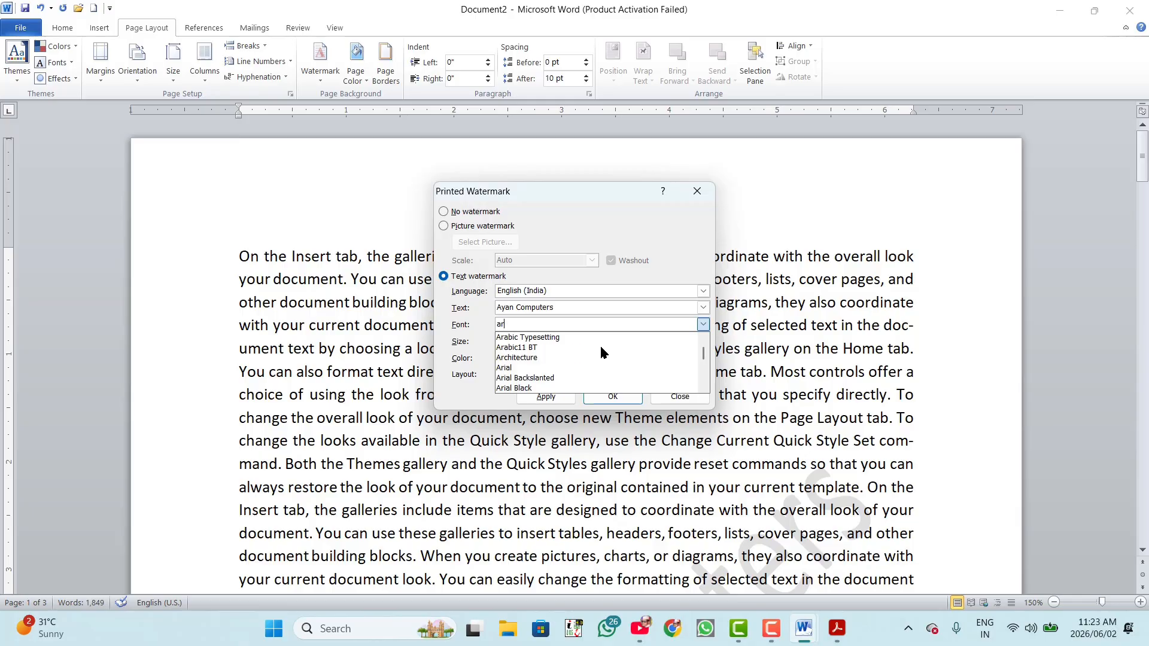
click(504, 369)
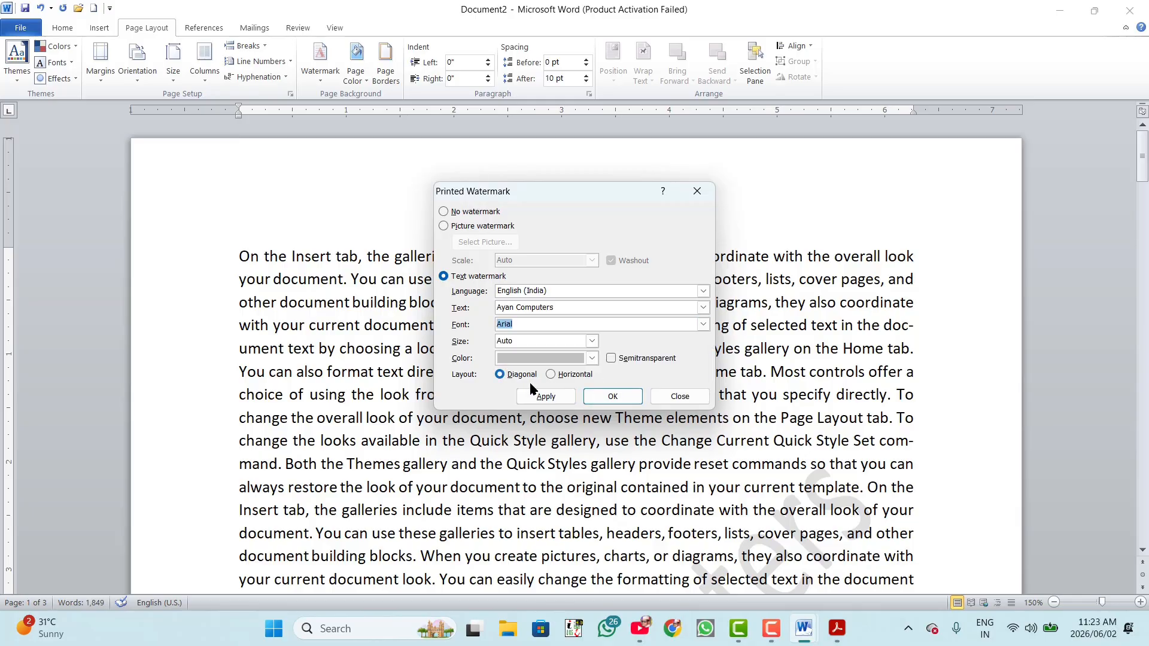
click(546, 397)
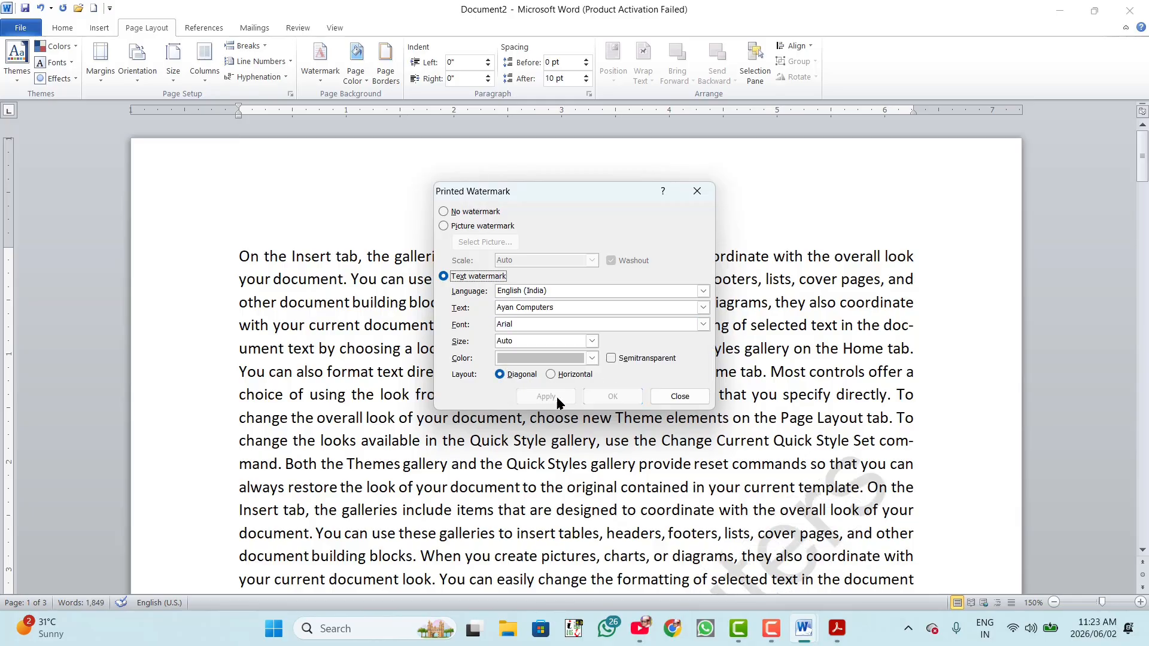
click(673, 403)
scroll(784, 422, down, 10)
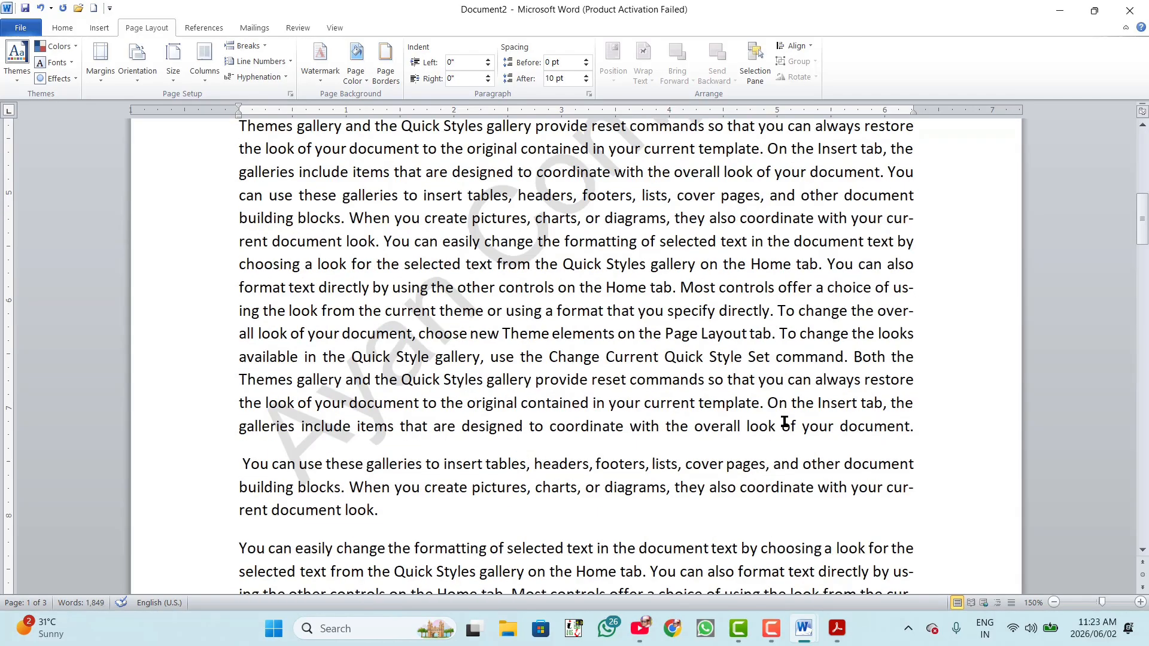
scroll(654, 321, up, 2)
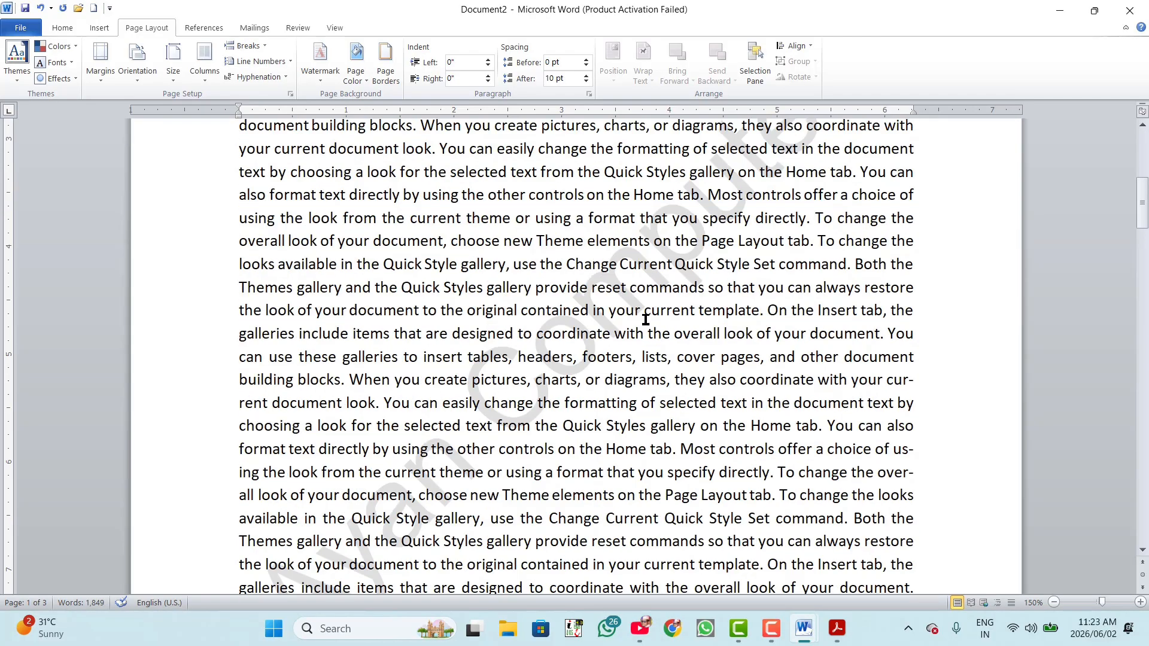
Change the "Ayan Computers" text watermark's colour to the dark gray theme tint directly below black and apply it.
click(326, 75)
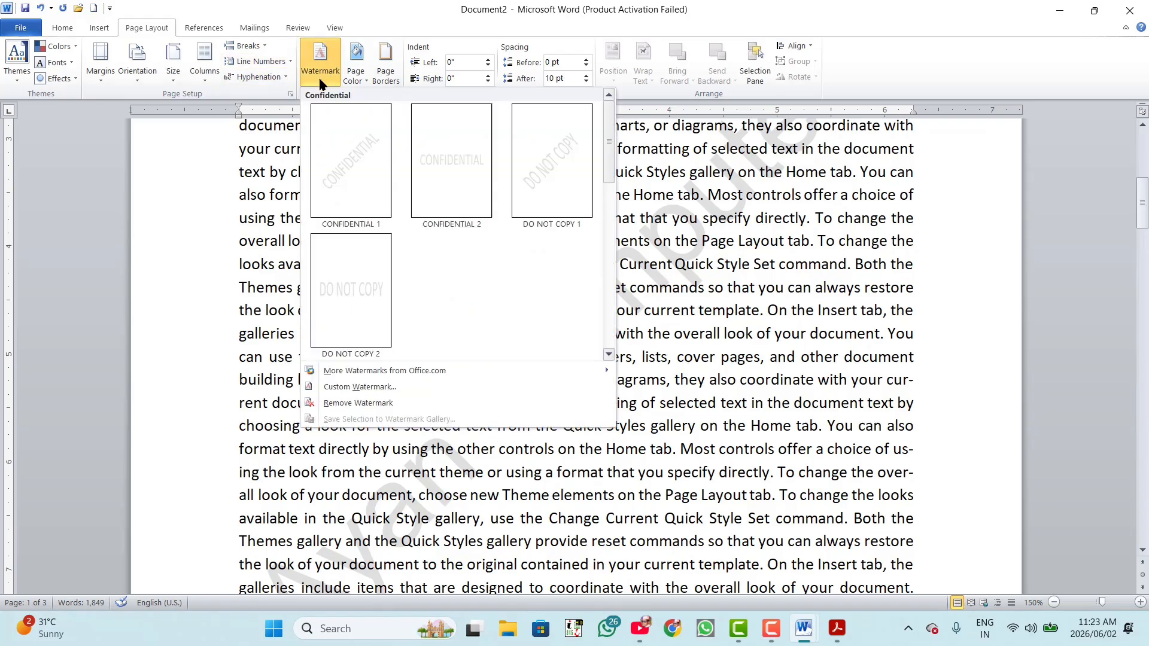
click(357, 387)
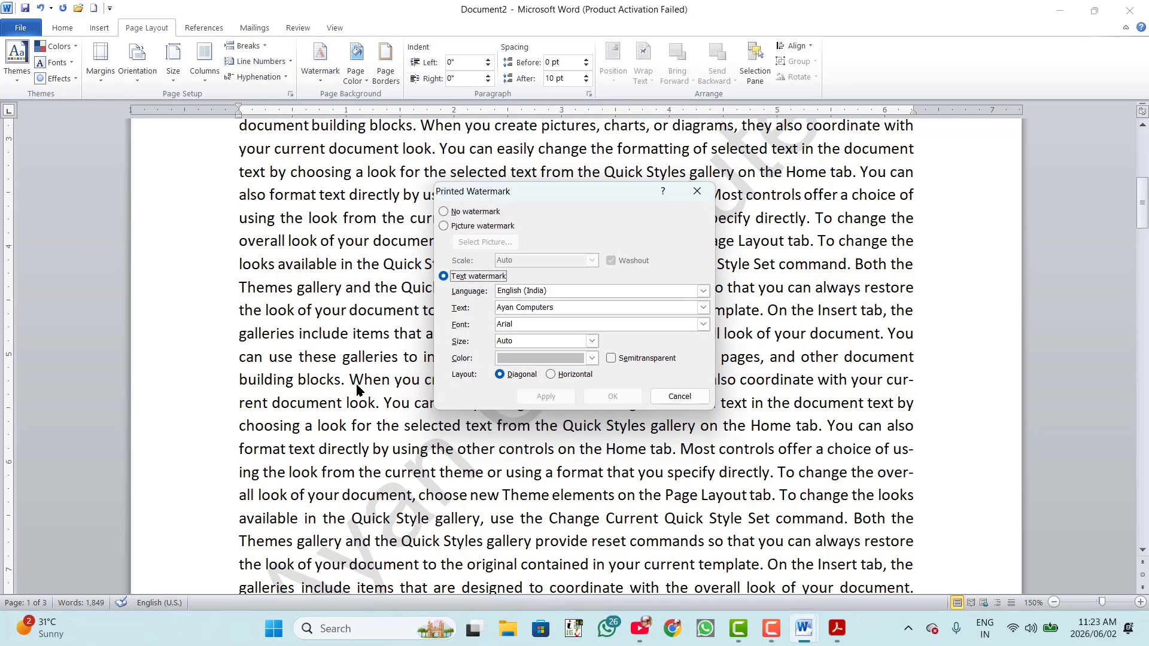
click(592, 359)
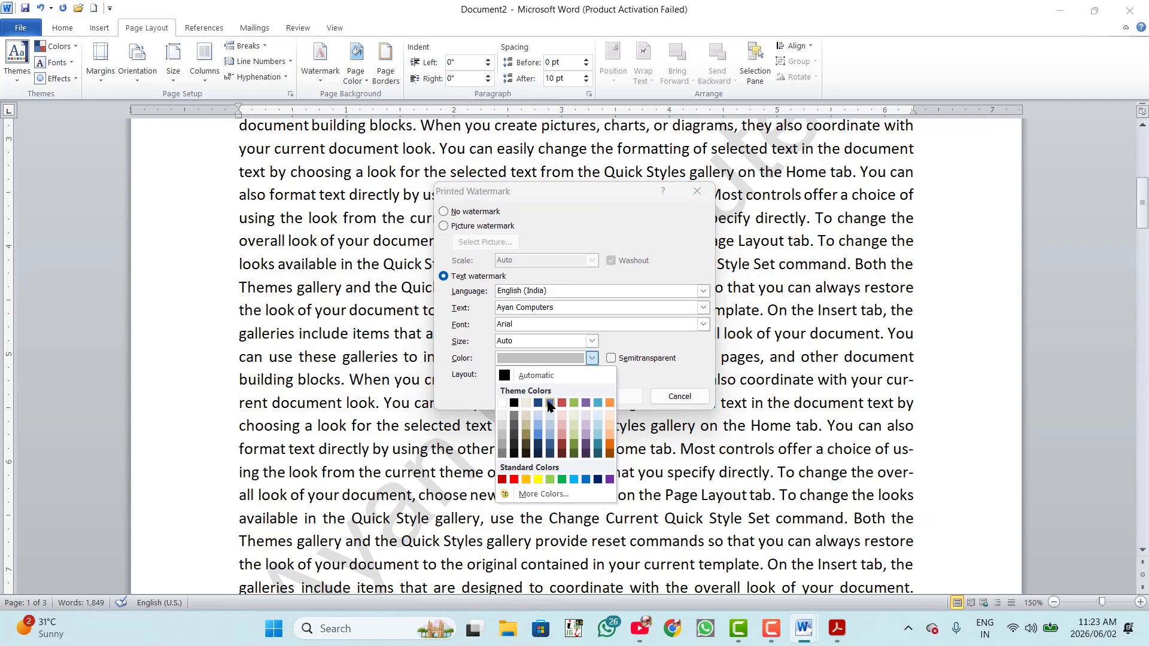
click(514, 416)
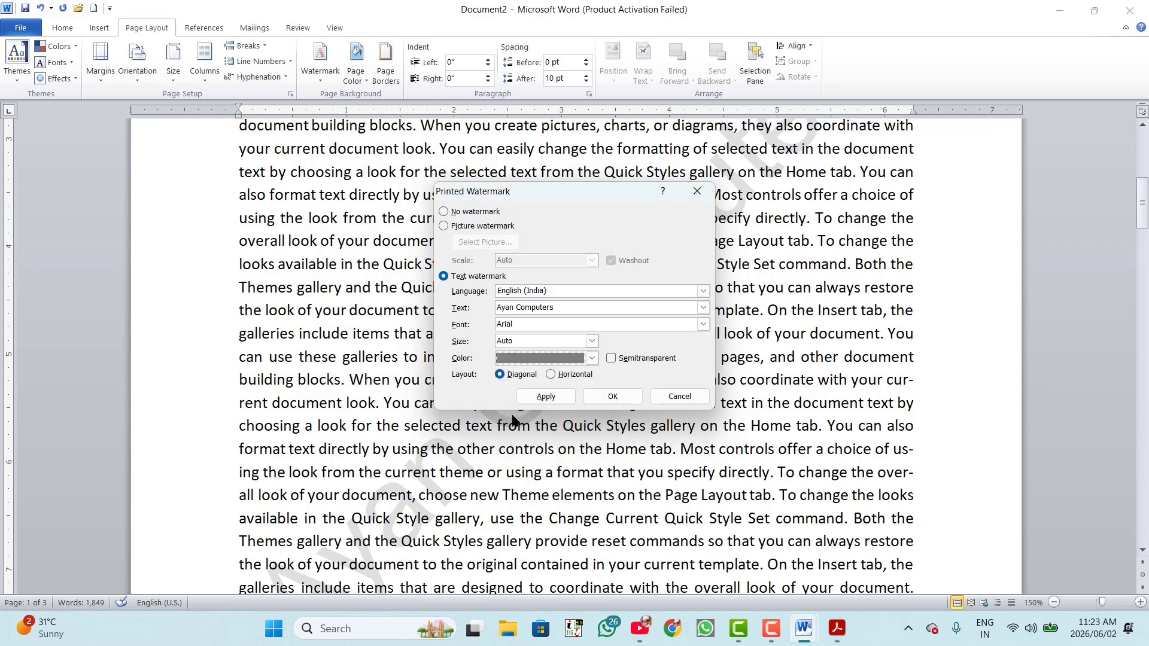
click(545, 397)
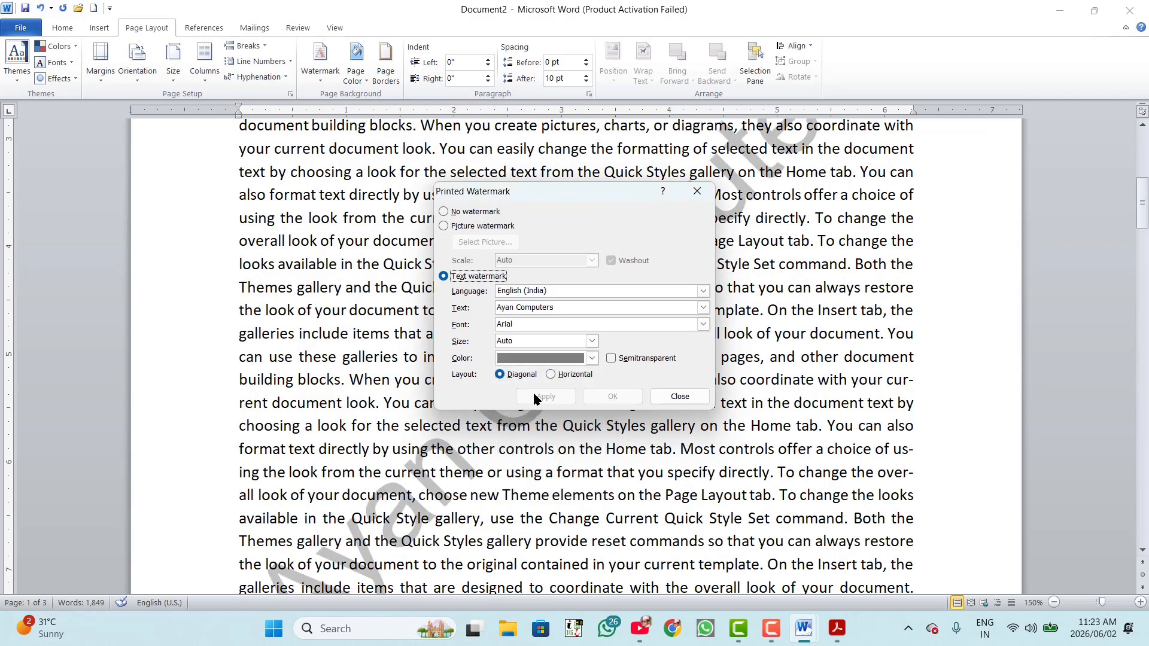
click(664, 398)
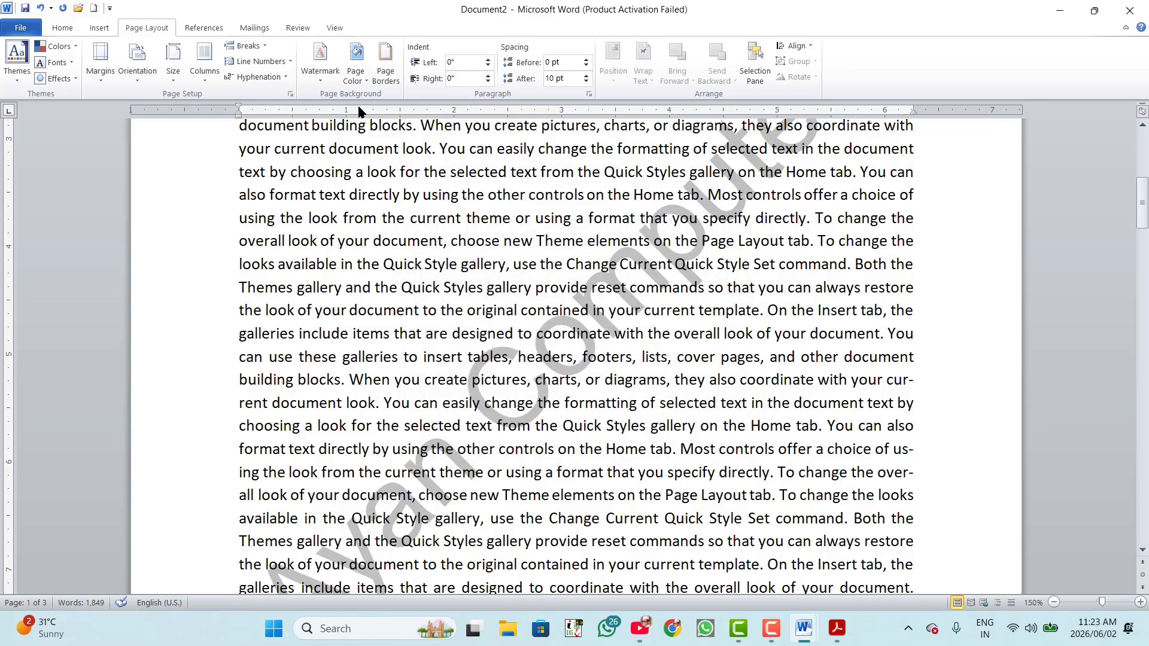
Remove the watermark from the document and return to the start of page 1.
click(324, 70)
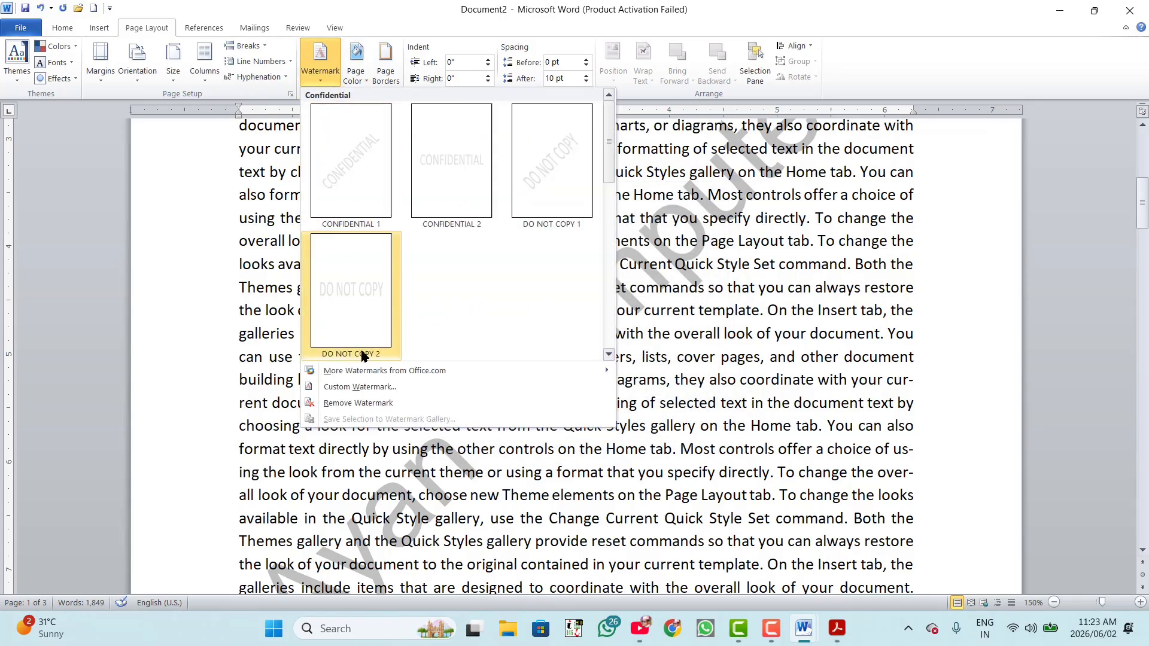
click(368, 403)
scroll(458, 299, up, 6)
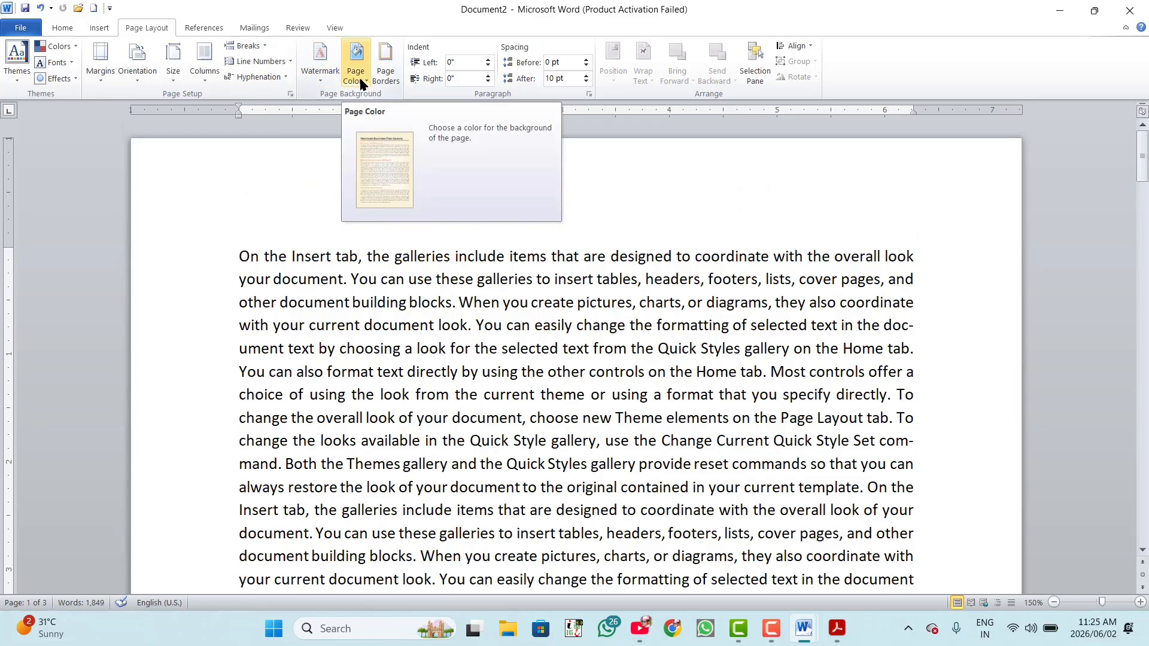
Set the page background colour to standard dark blue, check it on the page, and replace it with standard yellow.
click(359, 82)
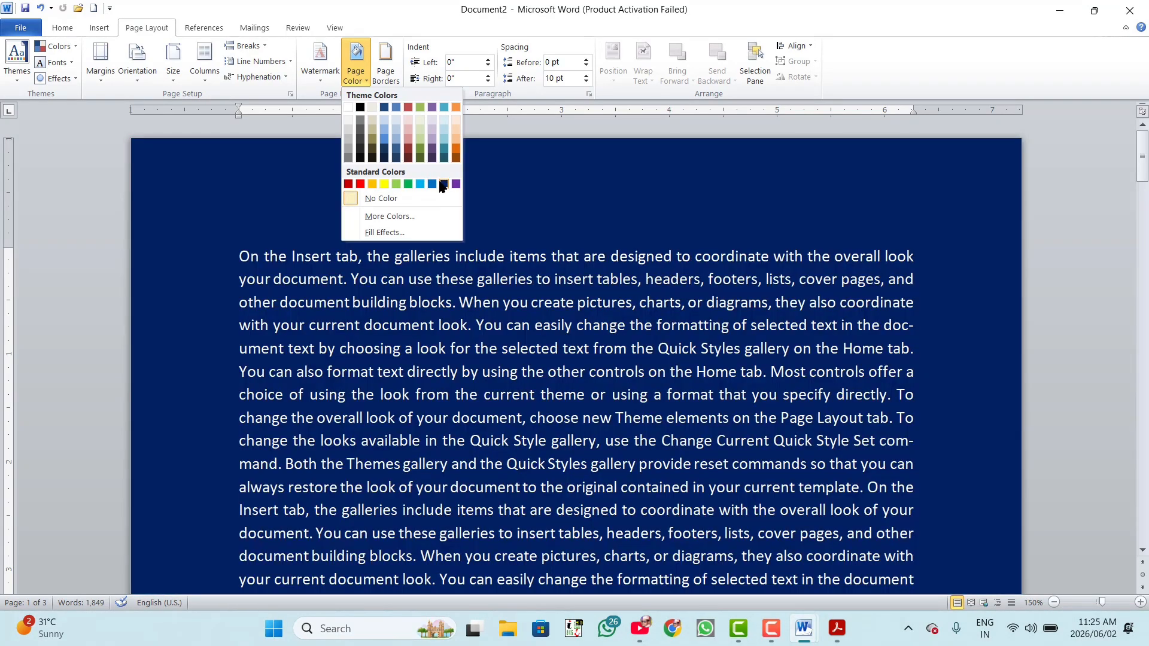
click(443, 186)
scroll(681, 296, down, 1)
scroll(706, 293, up, 4)
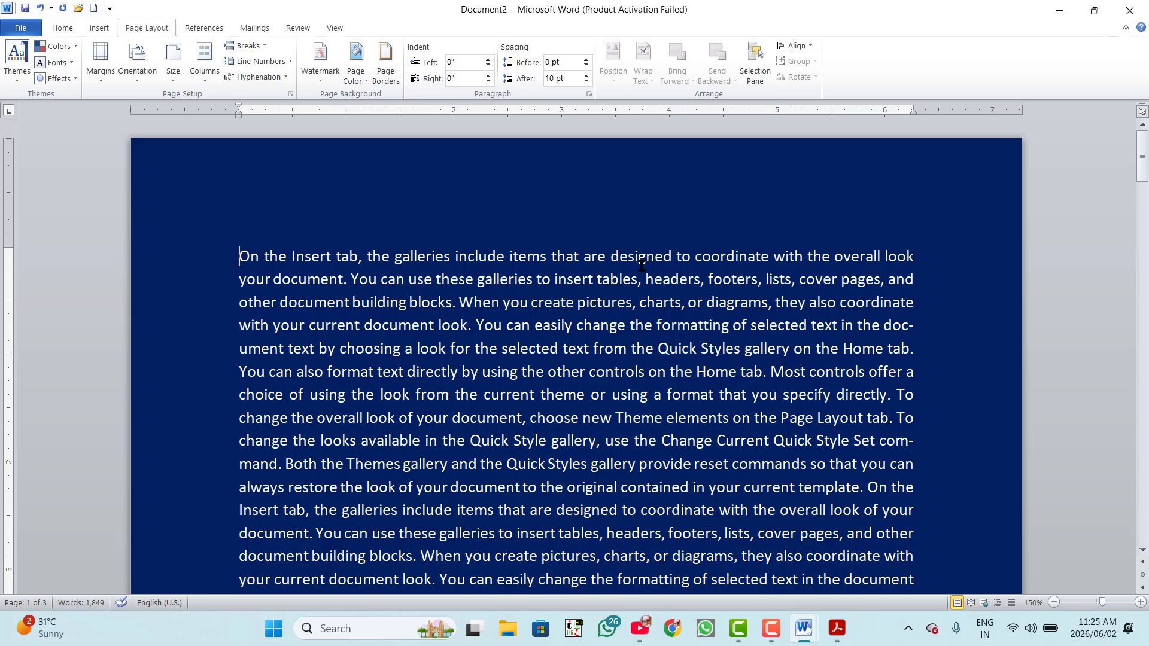
click(358, 87)
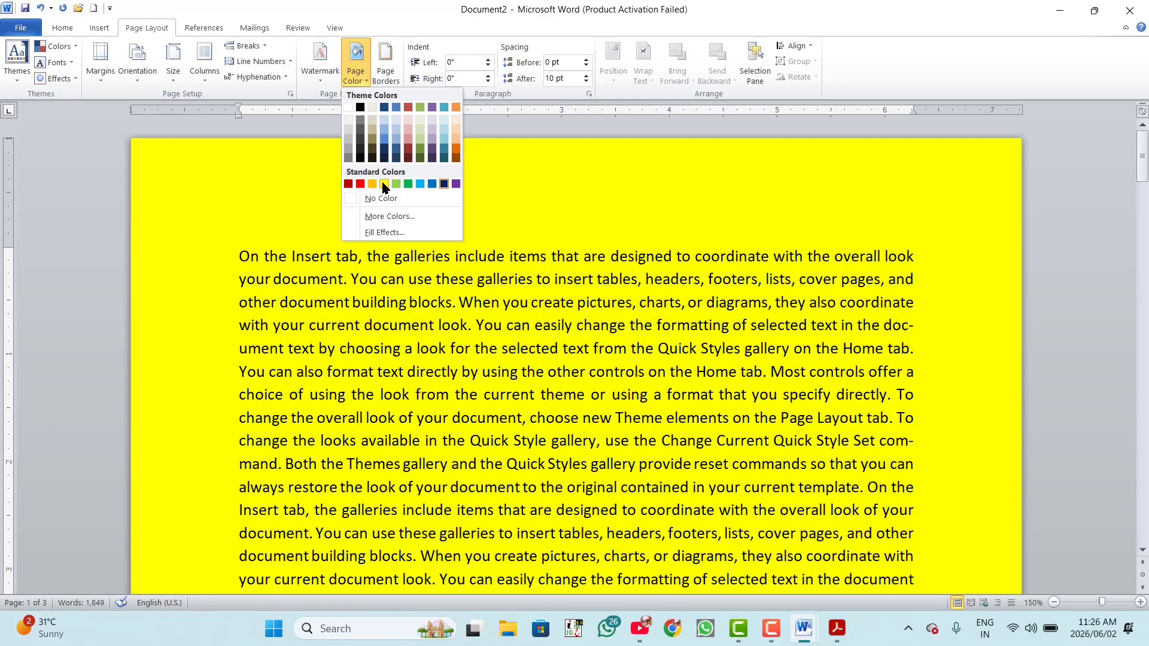
click(383, 183)
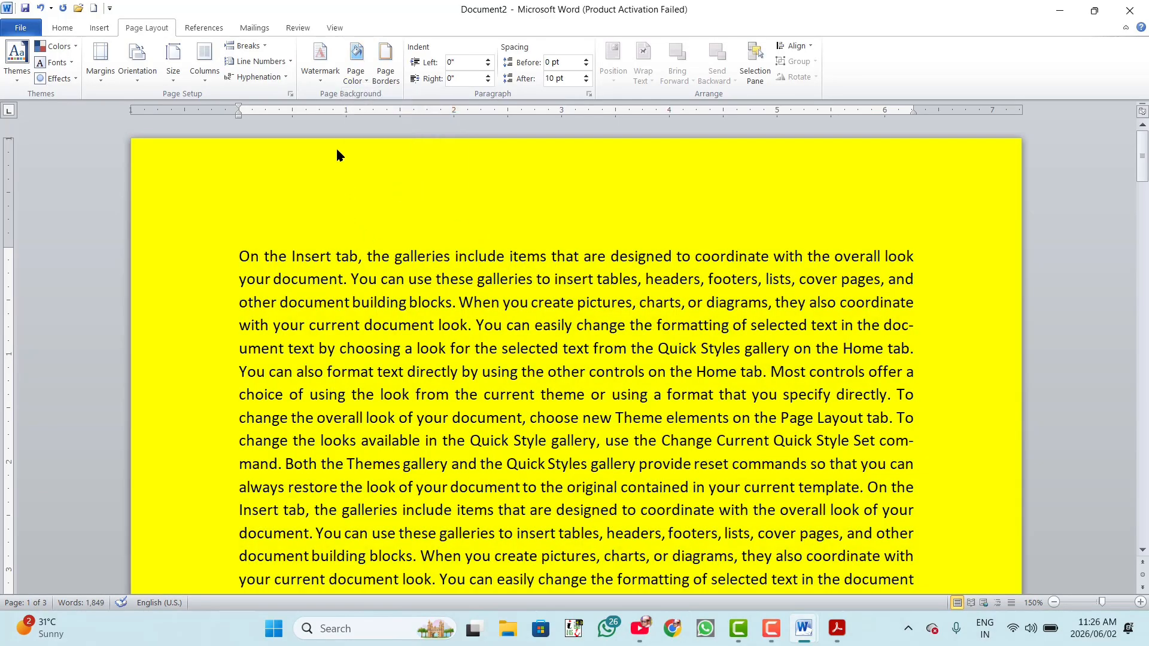
Apply a custom dark blue page colour with RGB values 15, 22, 89.
click(358, 87)
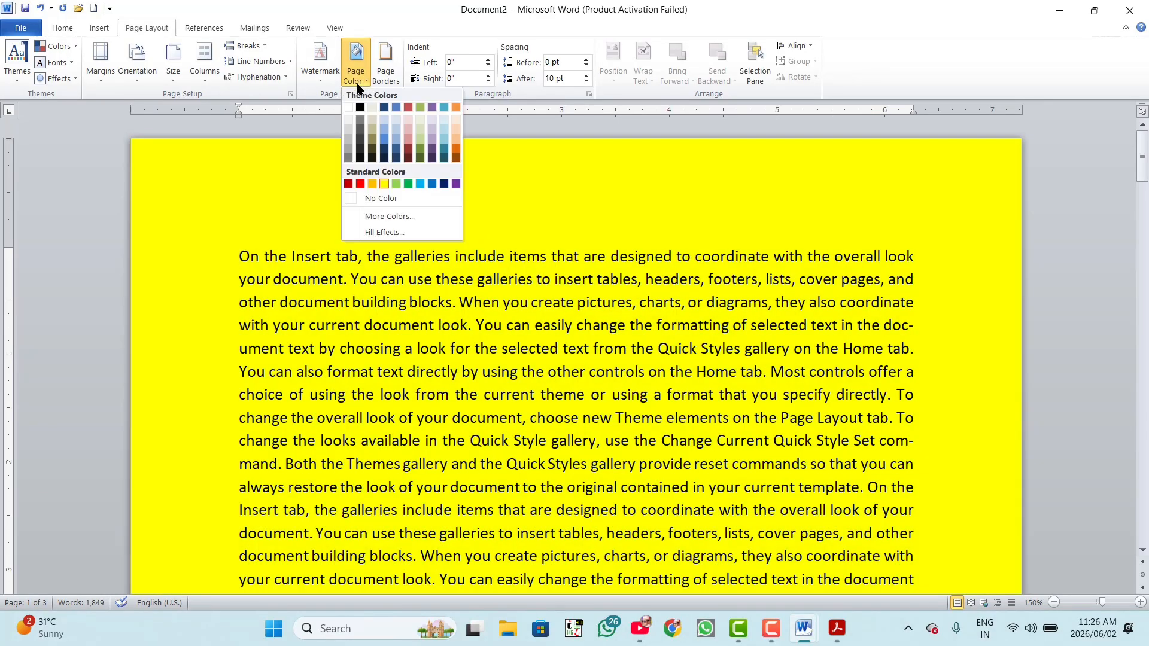
click(393, 223)
click(544, 249)
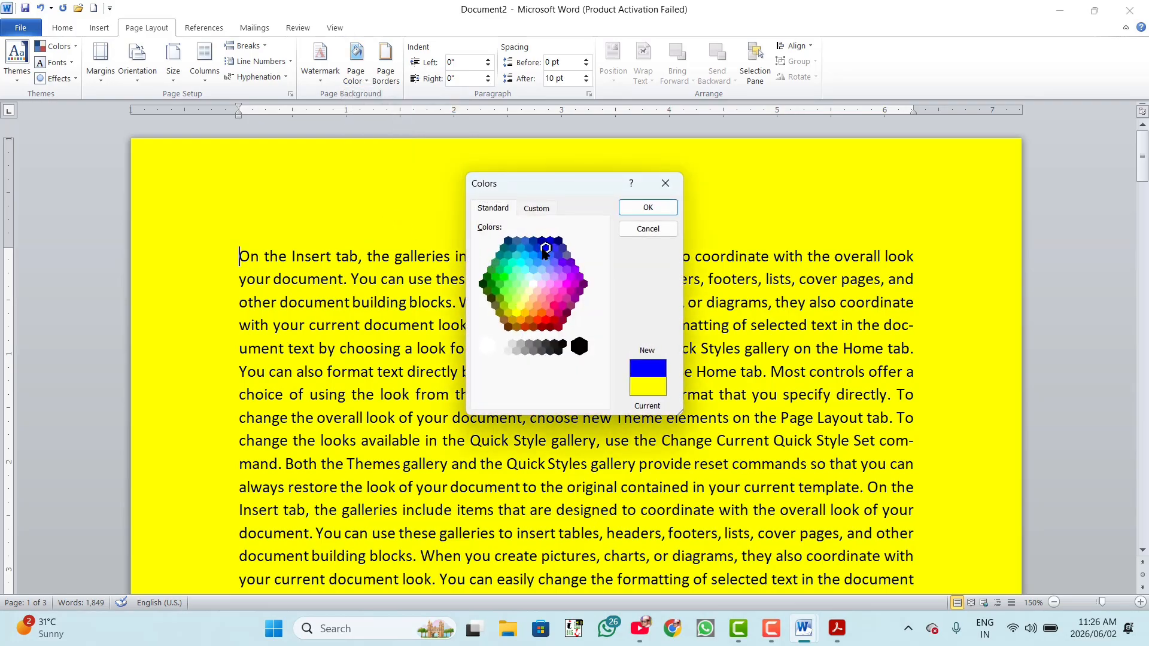
click(535, 209)
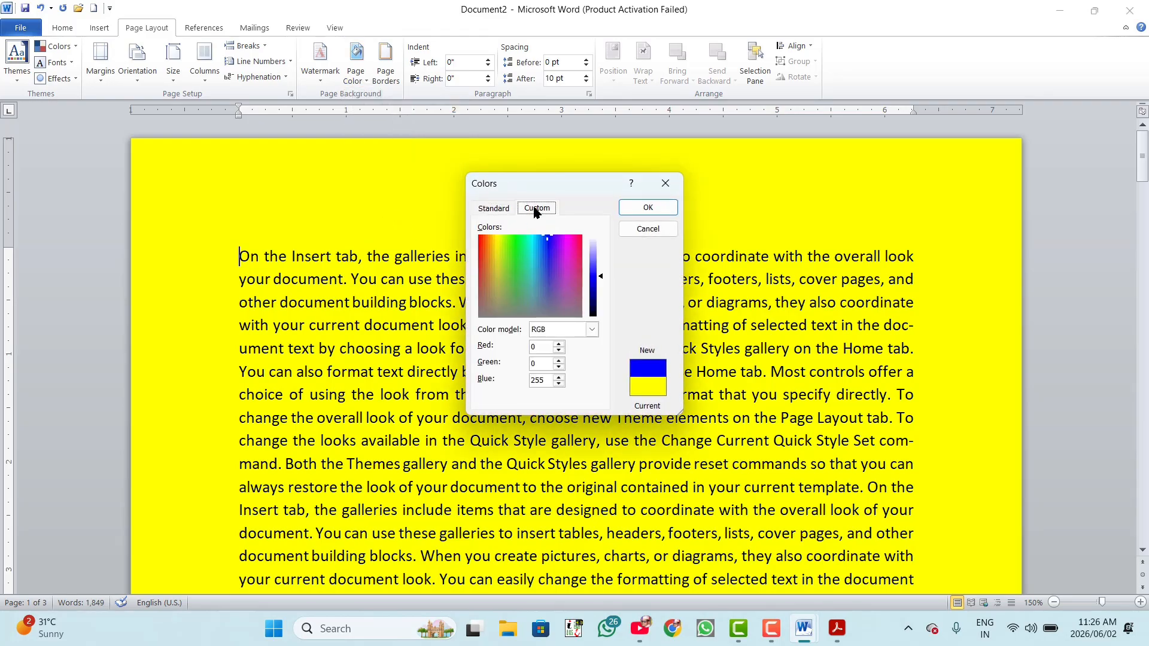
click(545, 259)
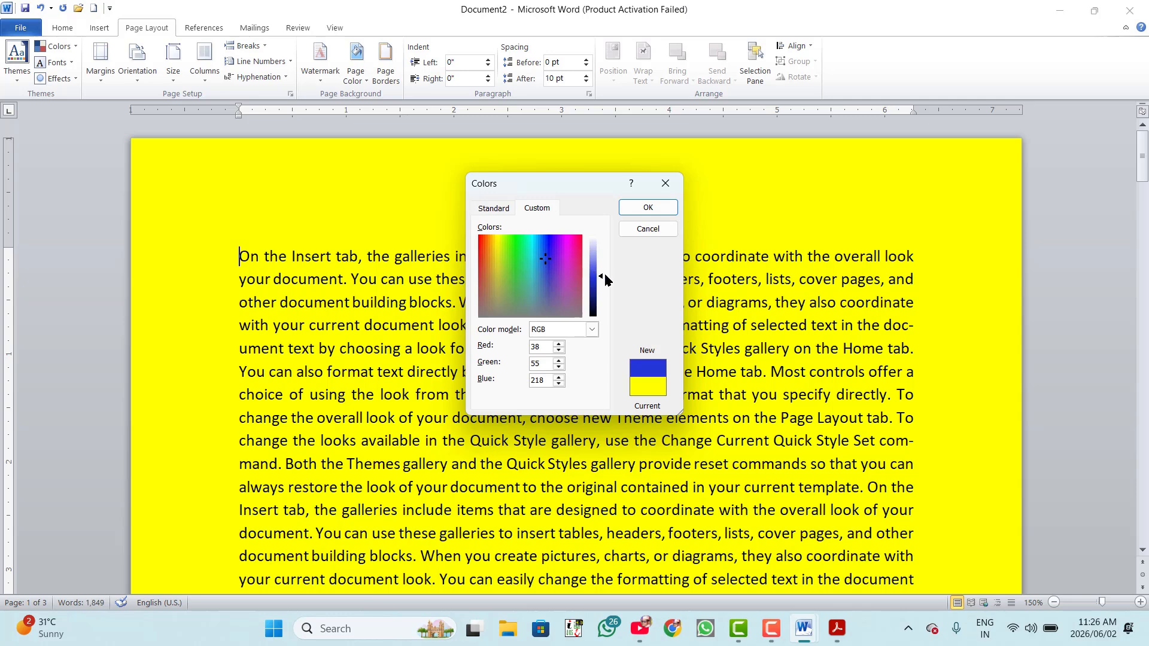
drag(603, 282, 602, 297)
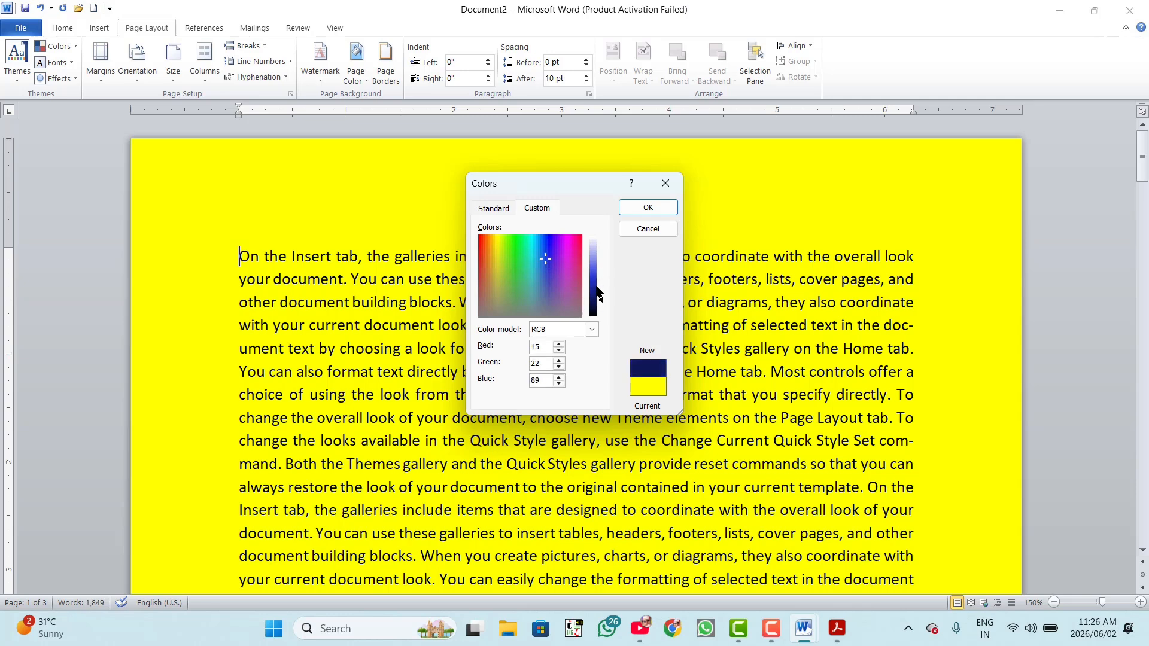
click(650, 206)
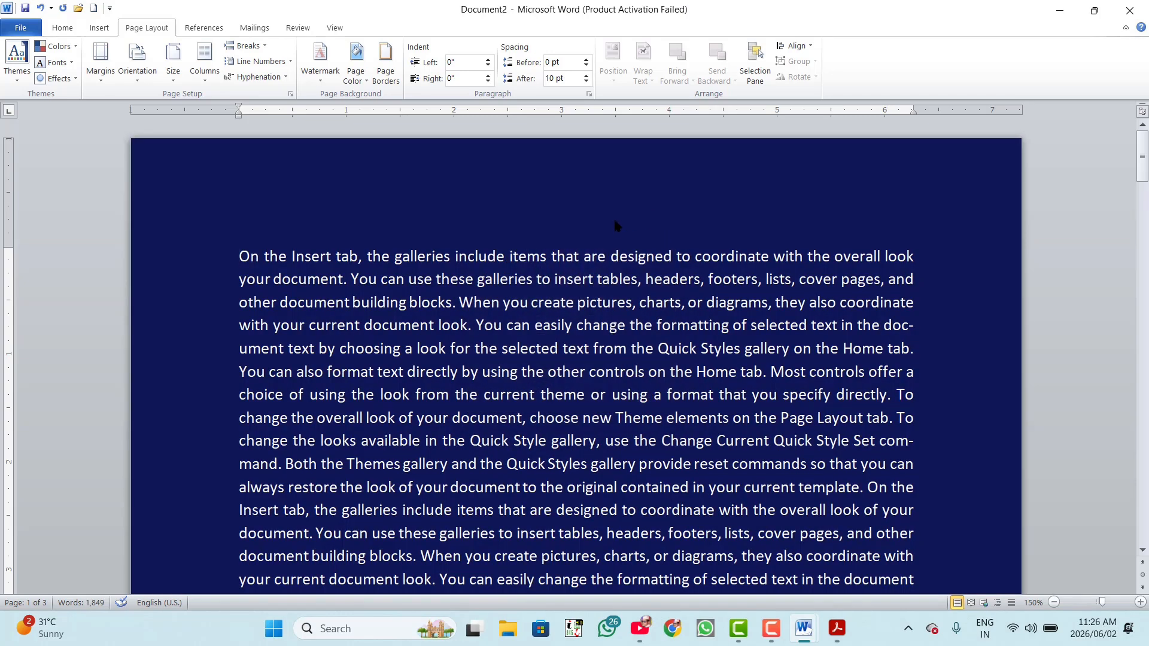
Fill the page background with the White marble texture and check it at 120% zoom.
click(356, 88)
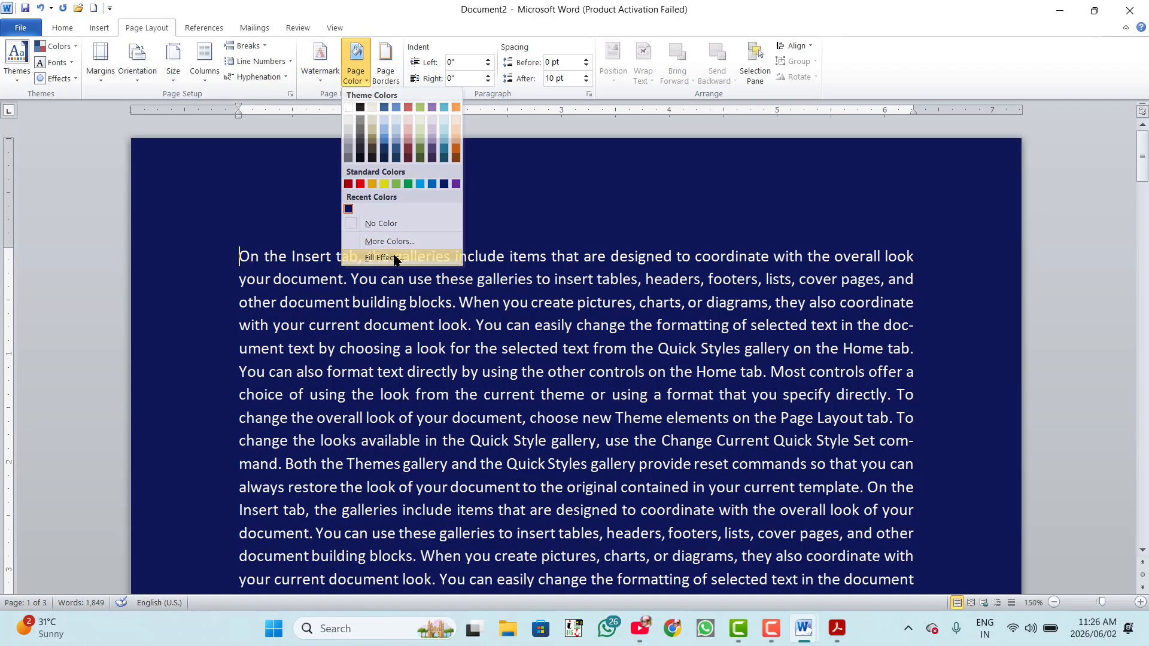
click(382, 258)
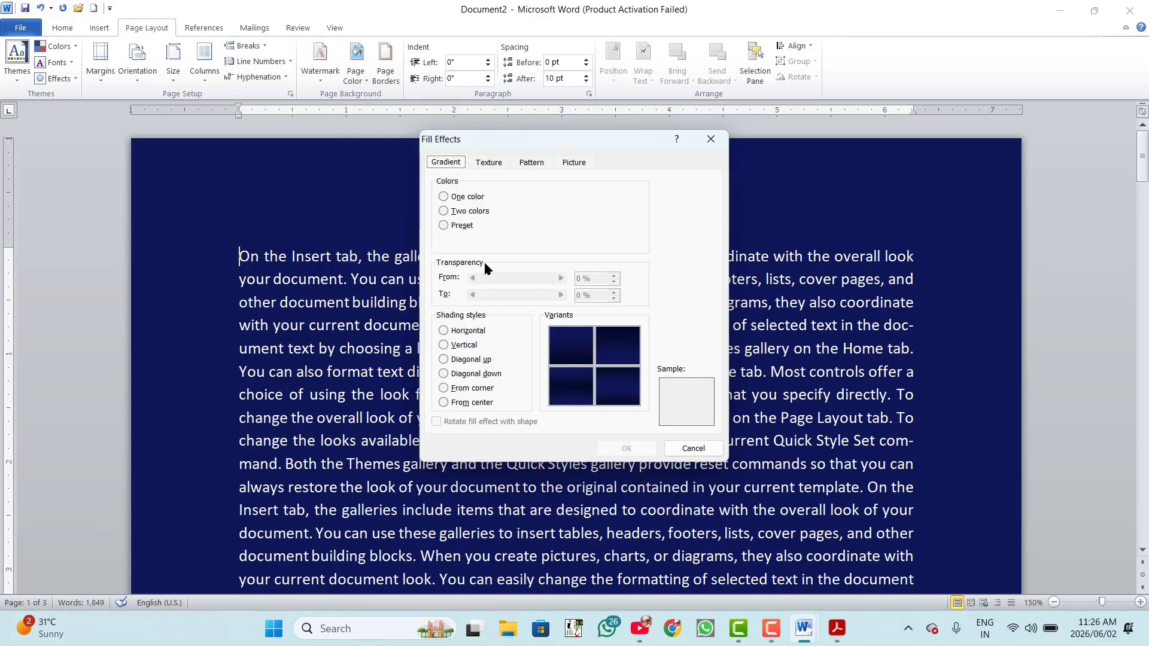
click(492, 166)
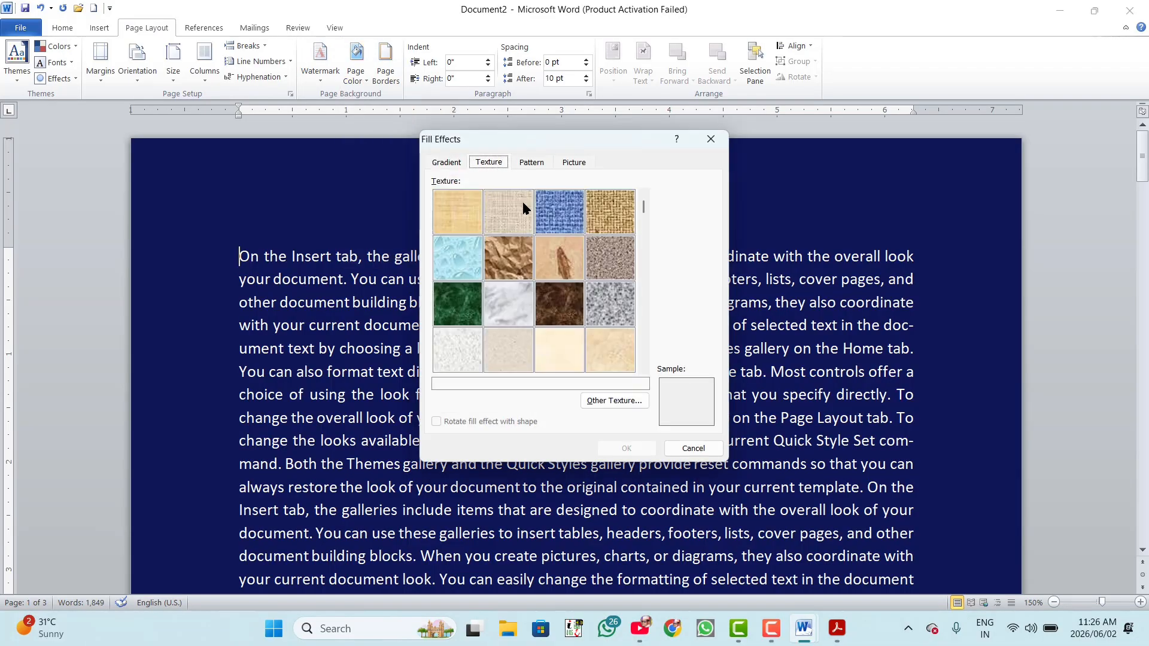
click(554, 219)
click(505, 310)
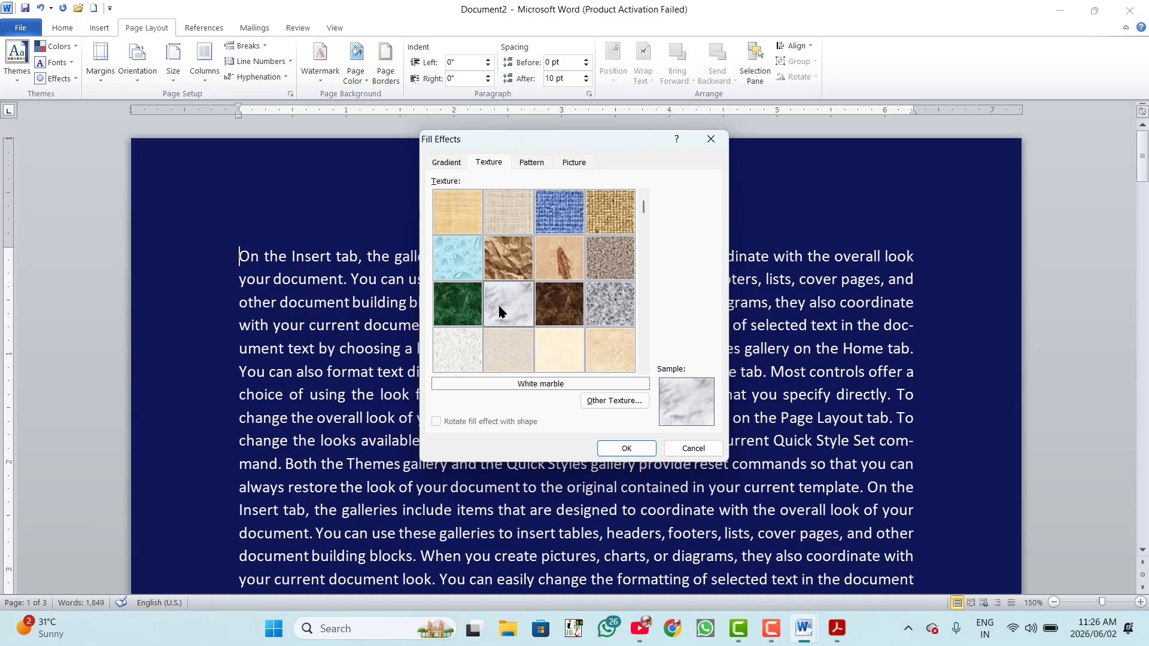
click(623, 450)
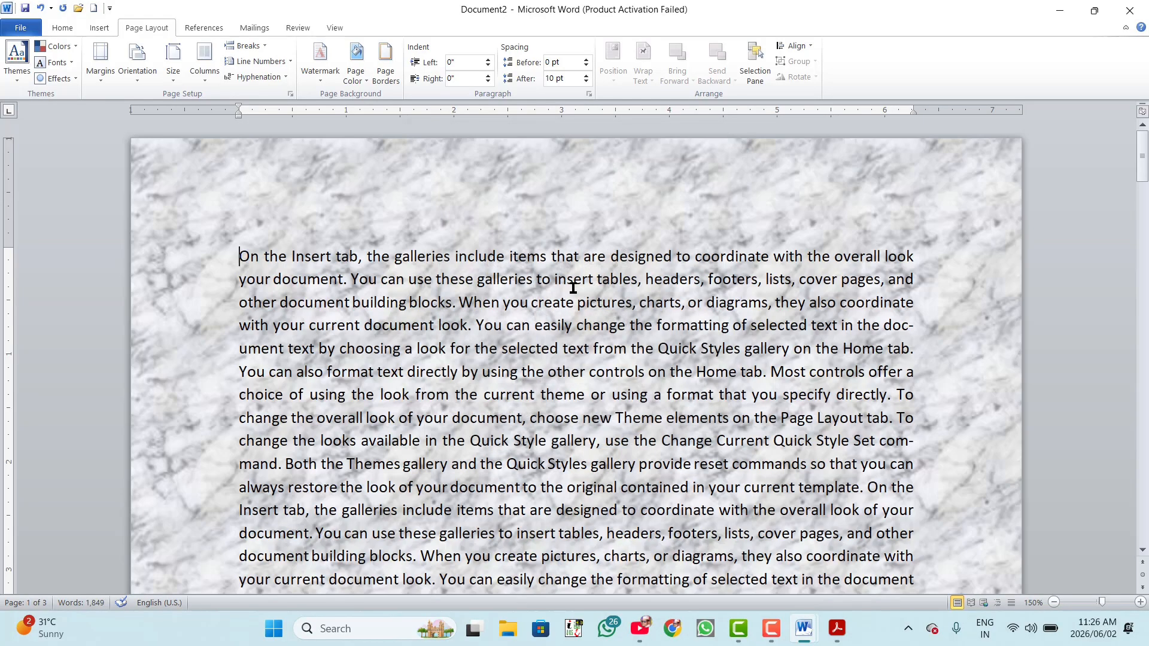
scroll(589, 280, down, 6)
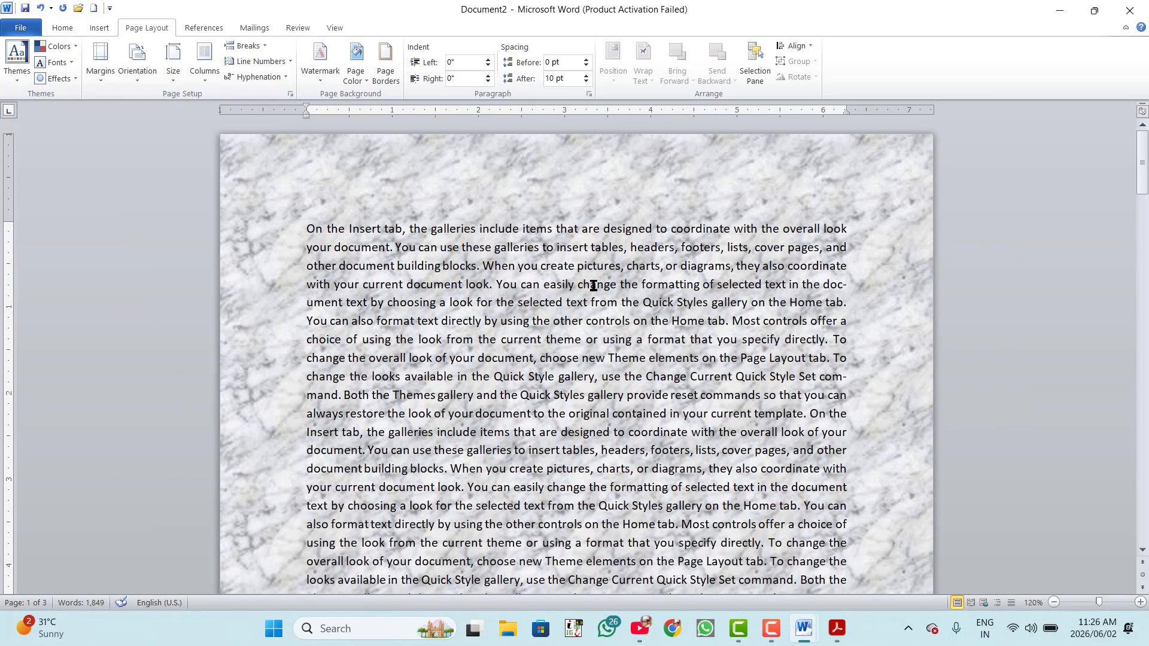
scroll(188, 208, up, 3)
Fill the page background with the Light upward diagonal pattern in black on white.
click(365, 82)
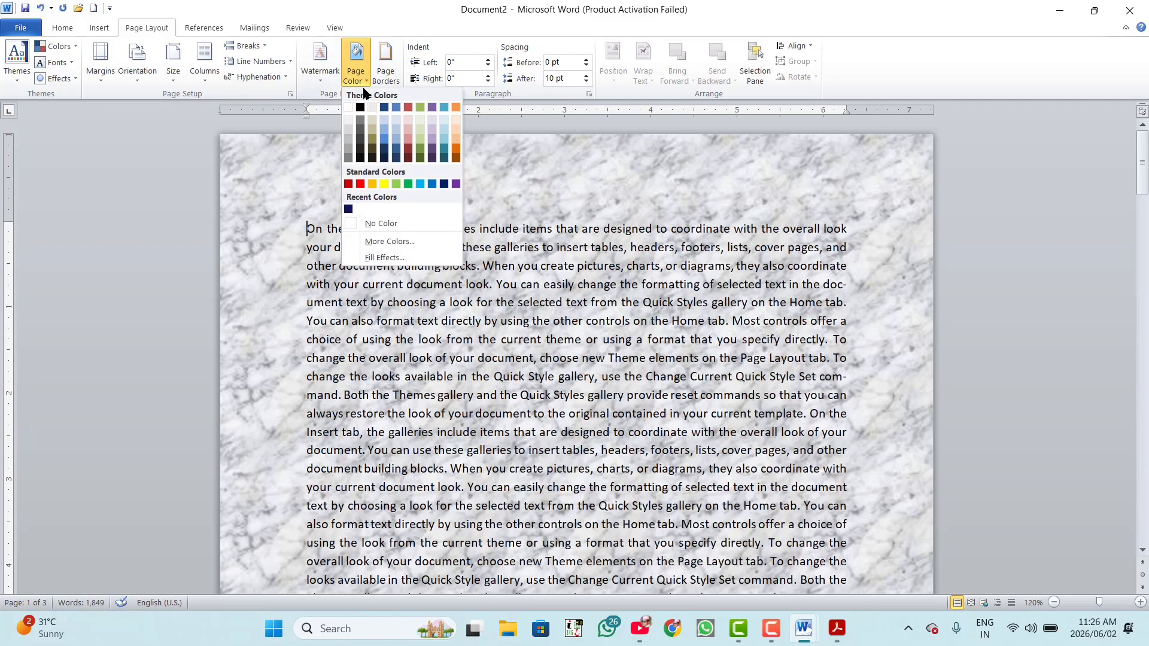
click(385, 258)
click(533, 163)
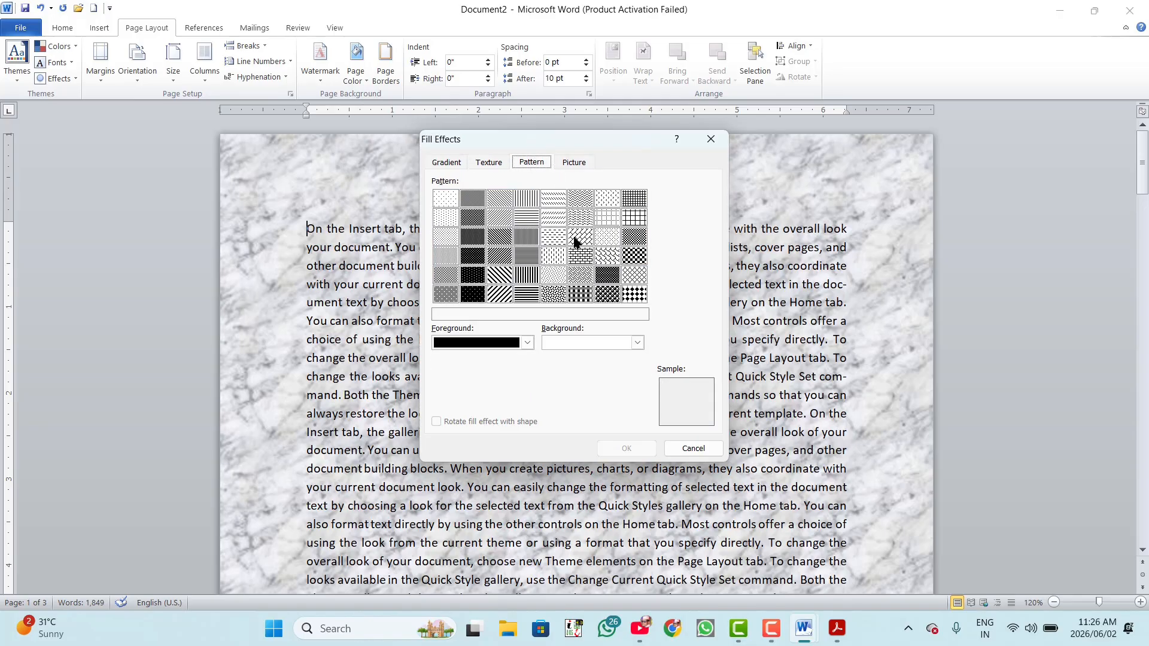
click(584, 203)
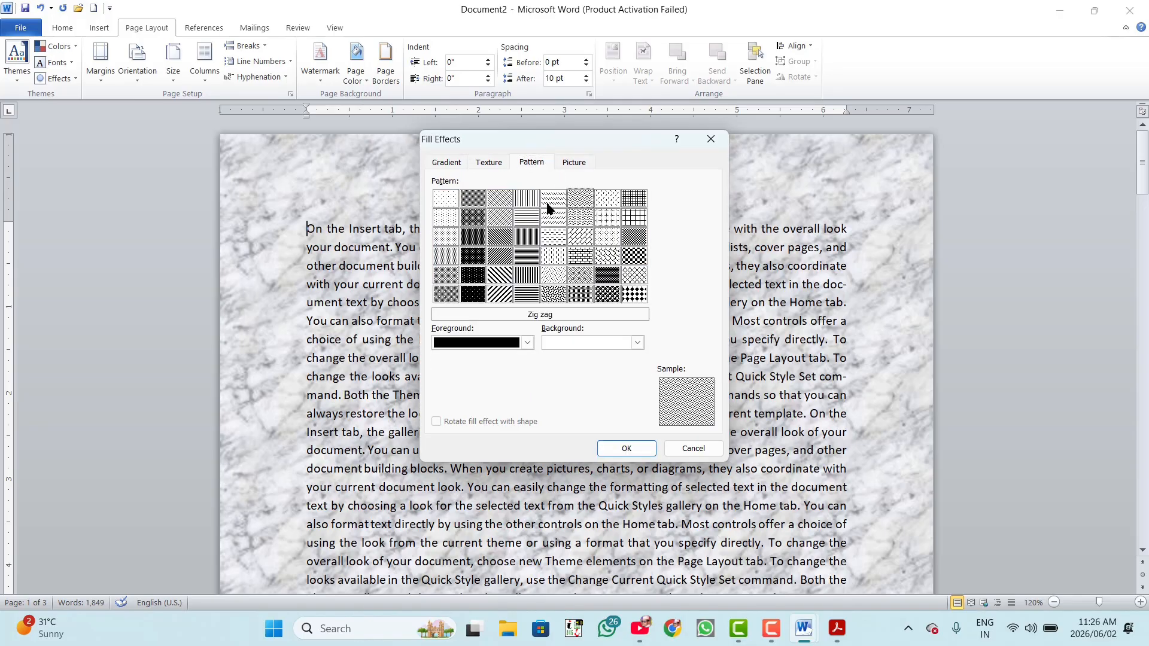
click(499, 217)
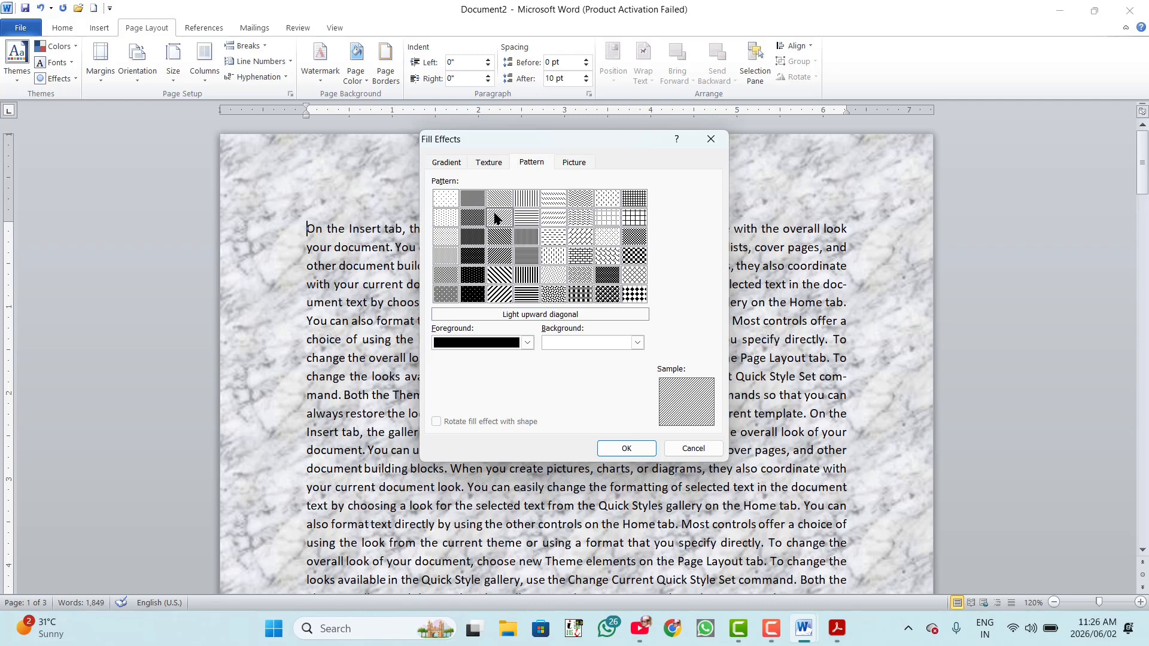
click(619, 448)
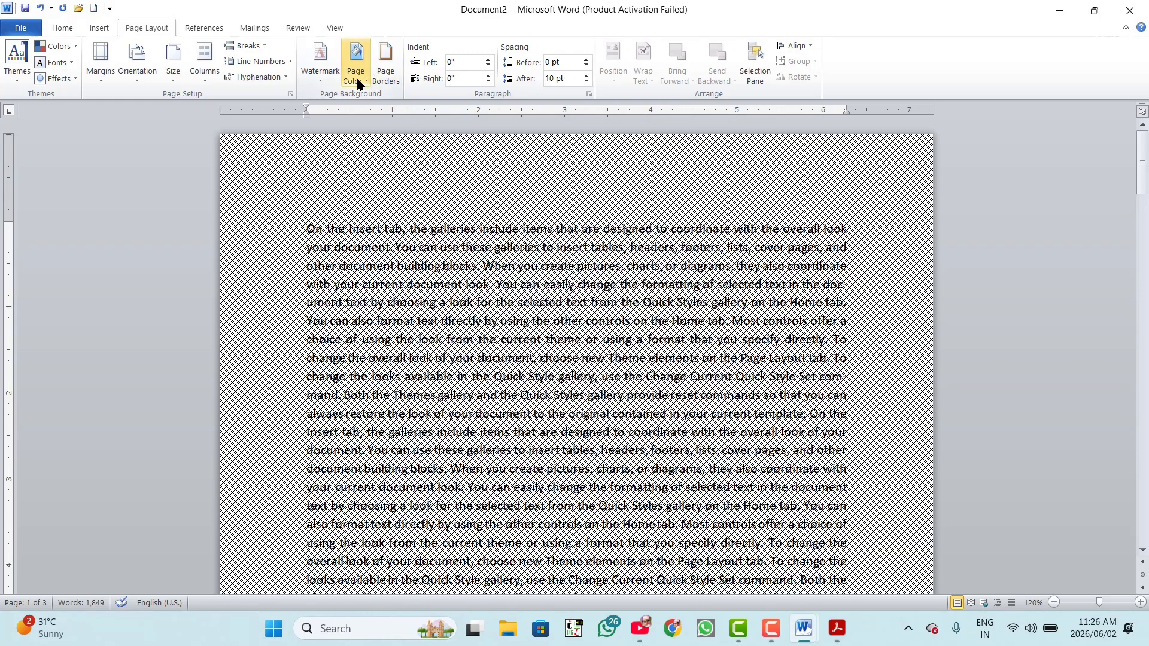
Apply the lightest olive green theme tint as page colour, then remove the page colour completely.
click(364, 87)
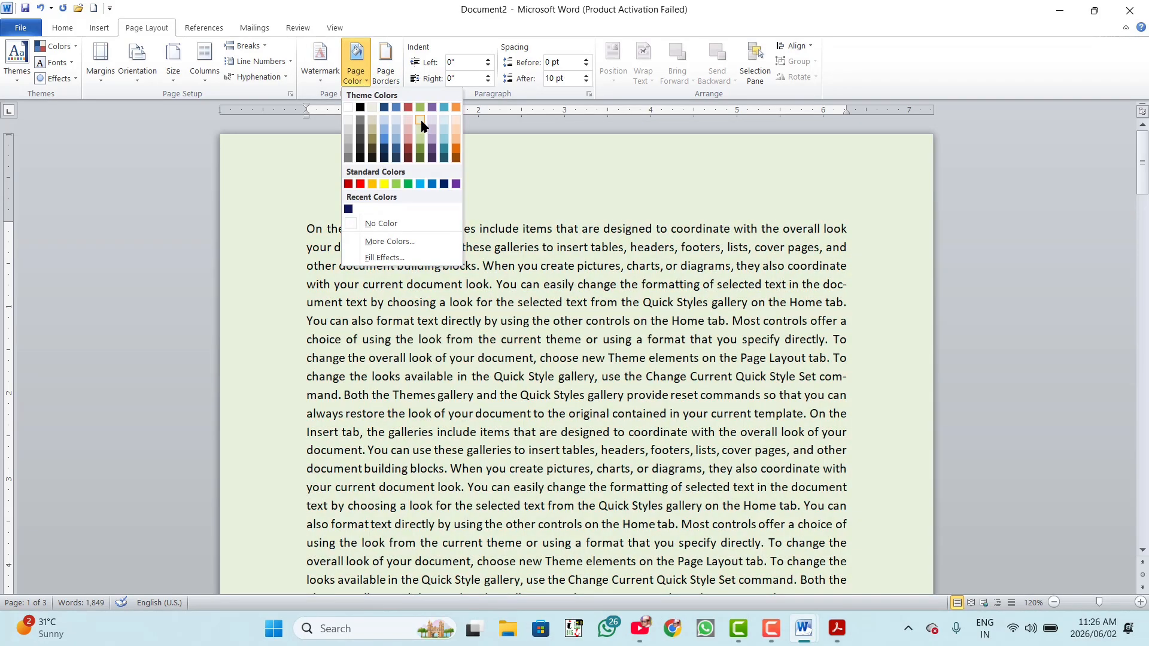
click(420, 118)
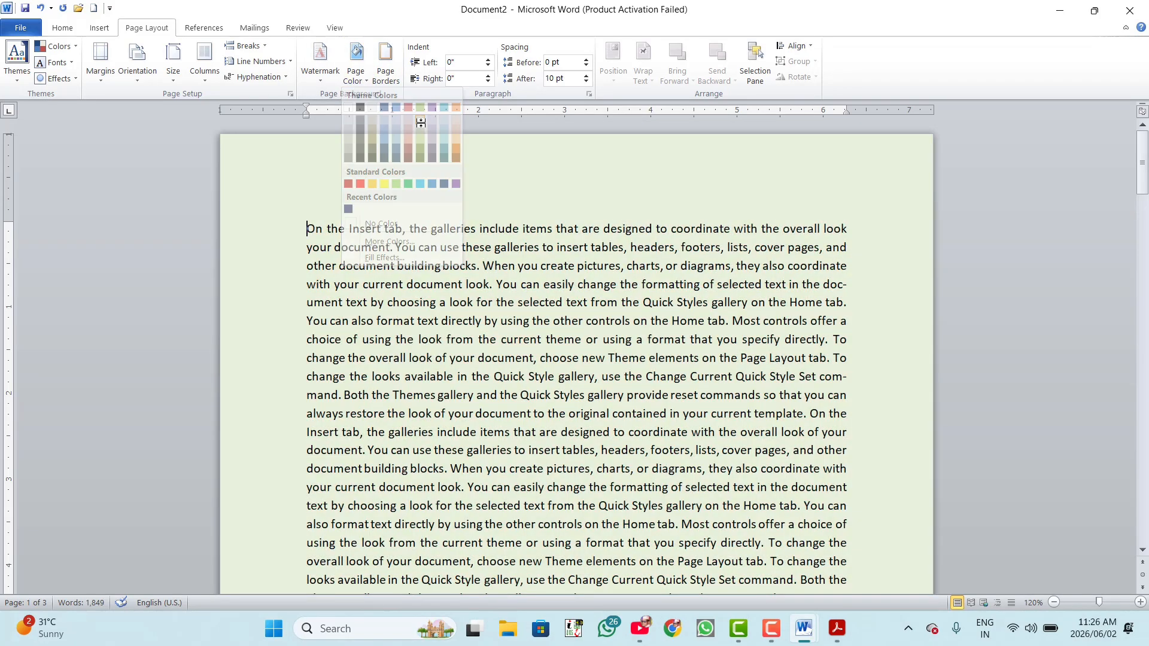
click(357, 74)
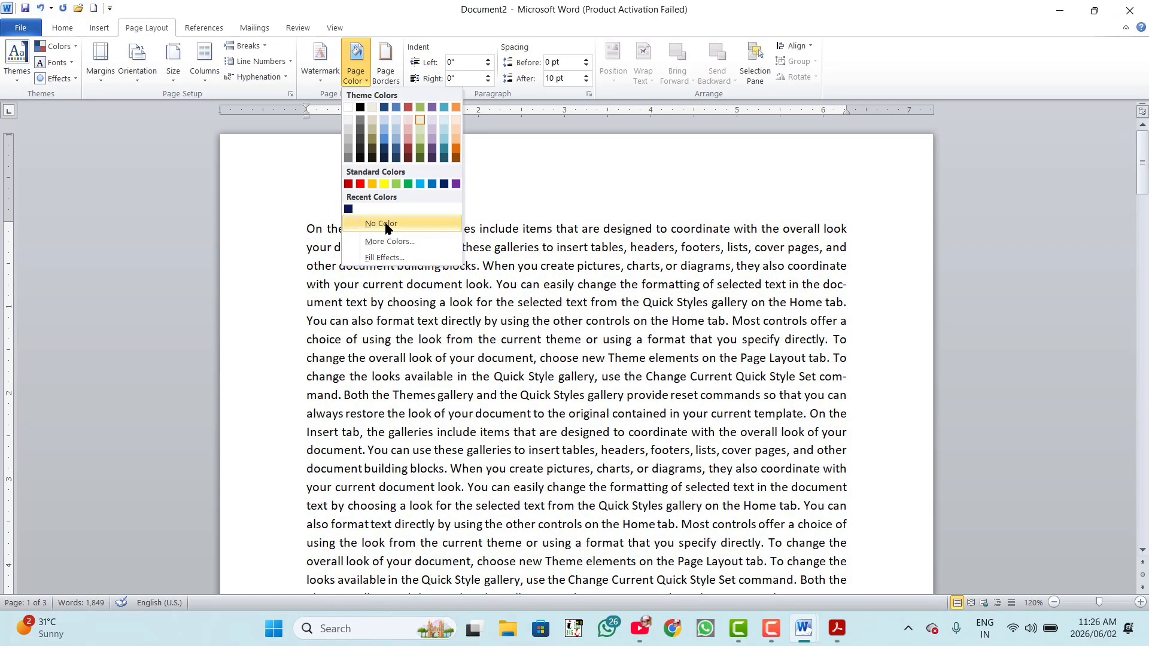
click(386, 225)
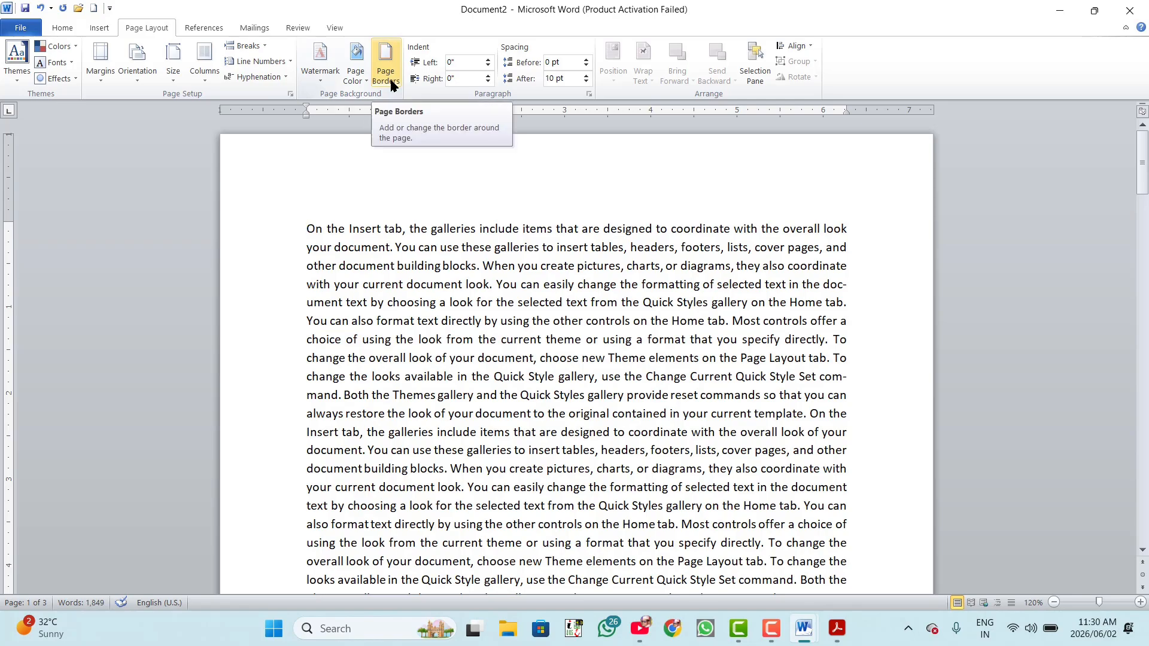
Add a Box page border to the whole document using a double line style with thick outer and closely spaced thin inner lines.
click(393, 84)
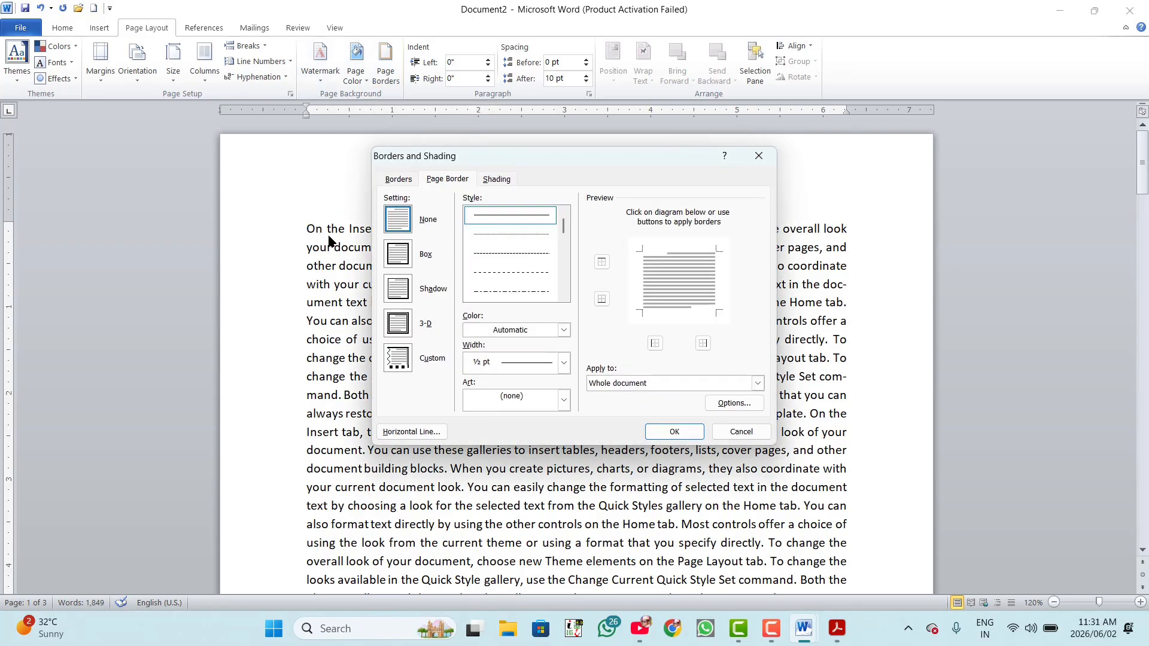
click(395, 258)
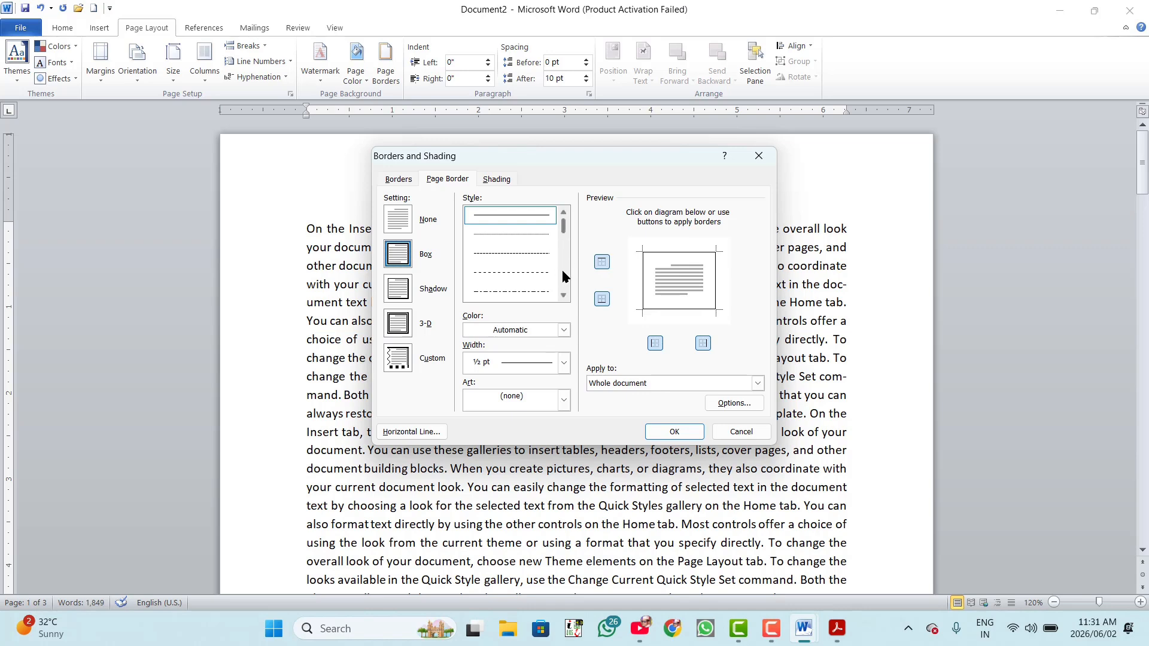
click(562, 297)
click(563, 297)
click(562, 297)
click(562, 297)
click(563, 298)
click(563, 298)
click(518, 254)
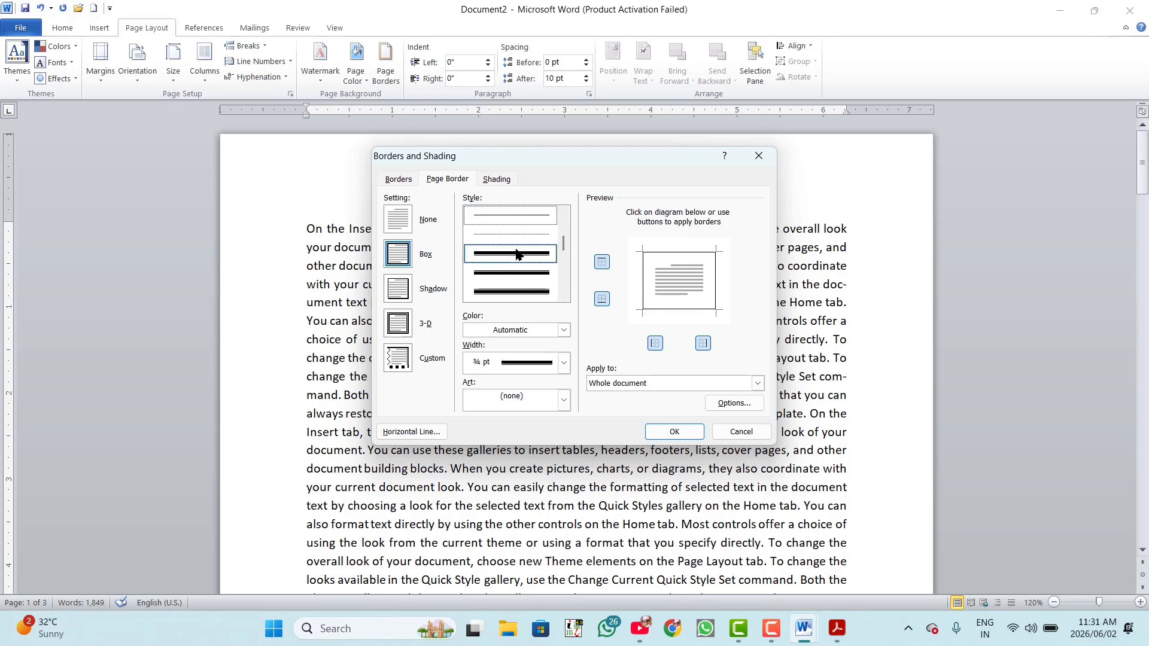
click(664, 431)
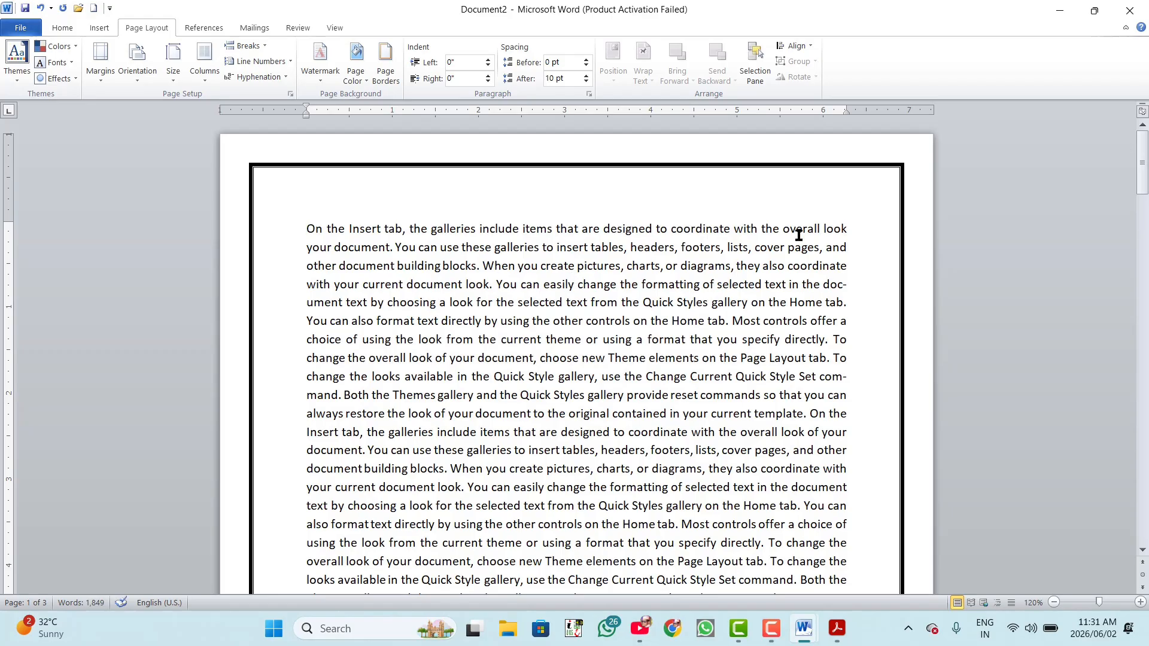
Change the page border to the thick-and-thin double line style with a wider gap between the lines.
click(386, 77)
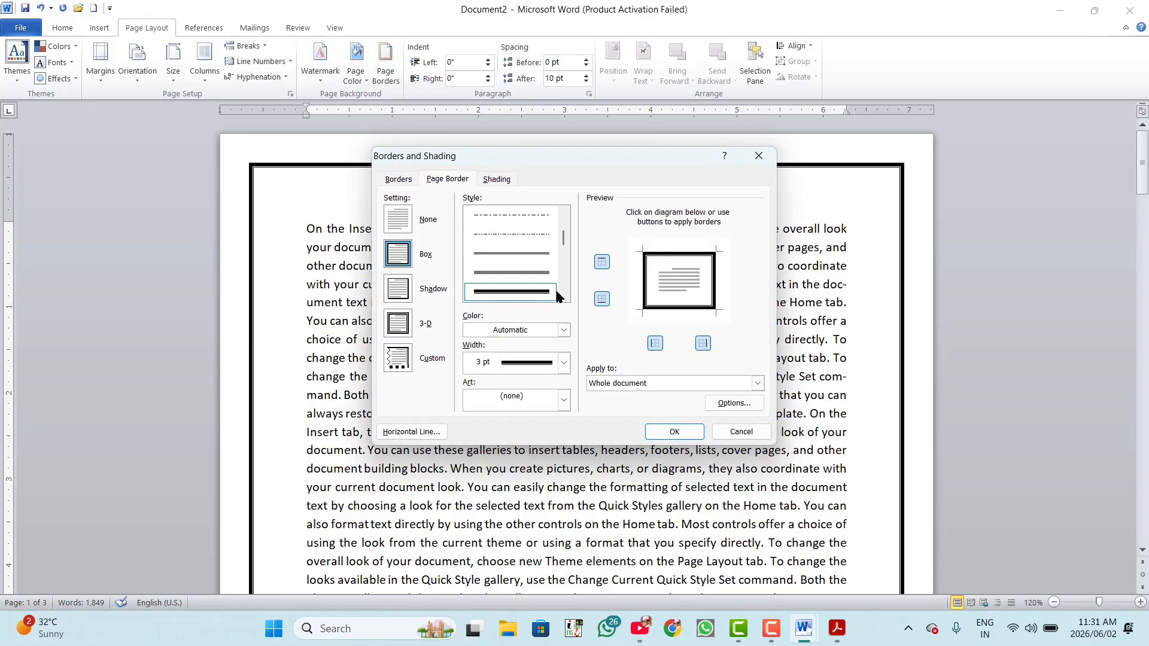
scroll(556, 295, down, 3)
click(523, 273)
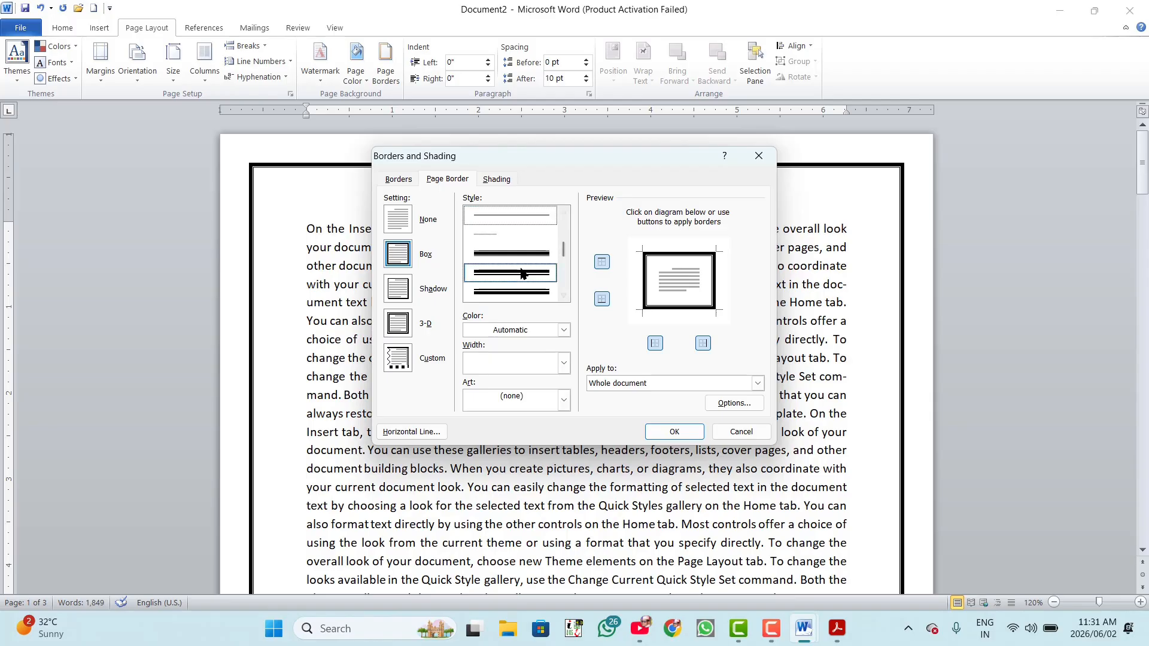
click(667, 432)
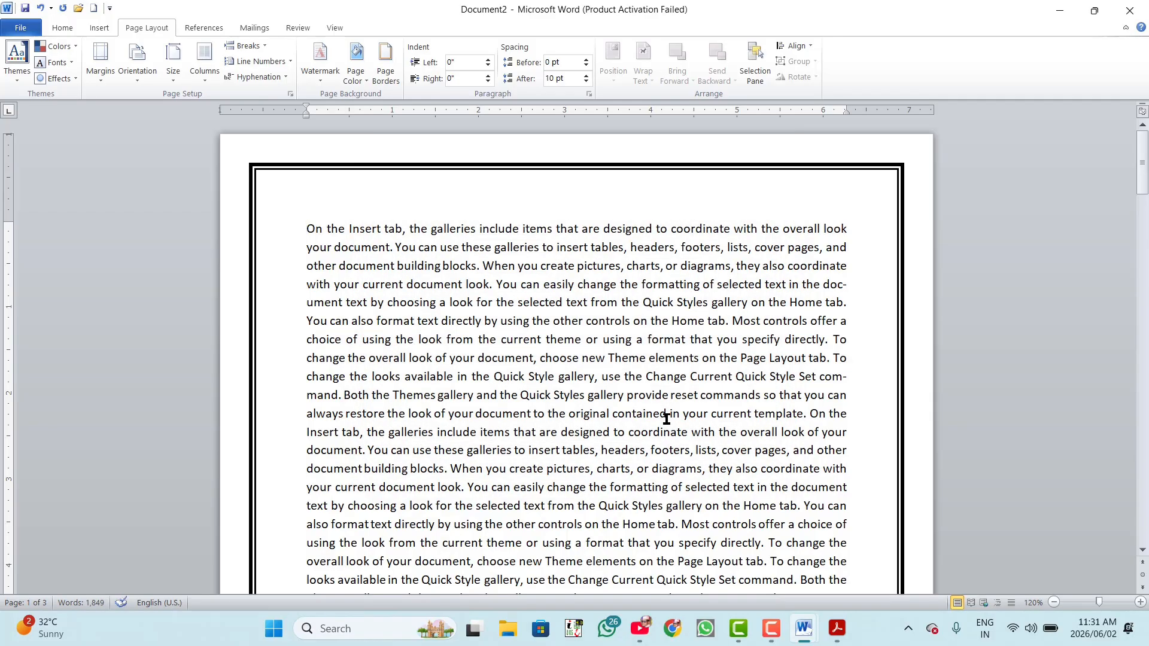
Set the page border's width to 4 ½ pt and its colour to the medium blue theme colour.
click(385, 75)
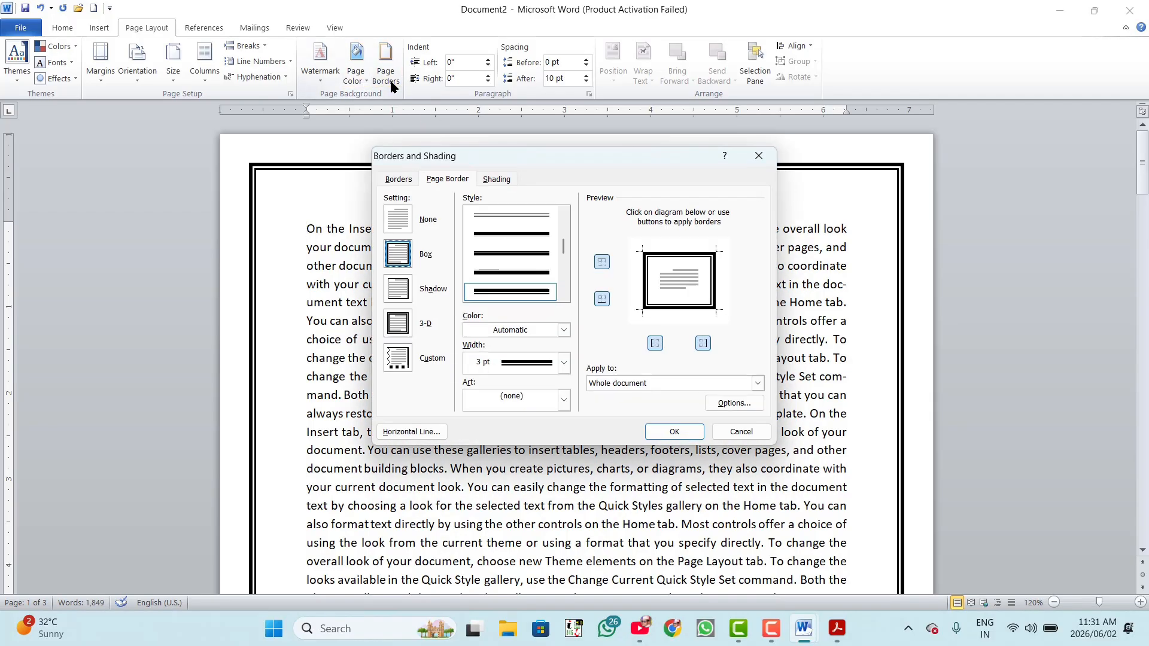
click(562, 364)
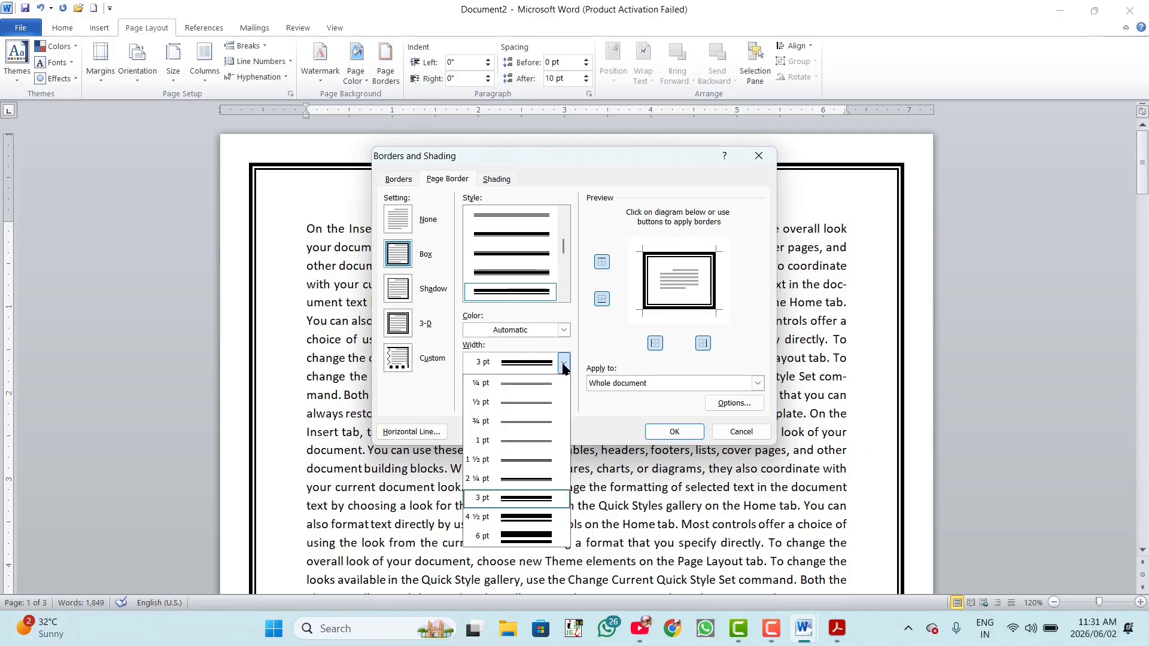
click(522, 516)
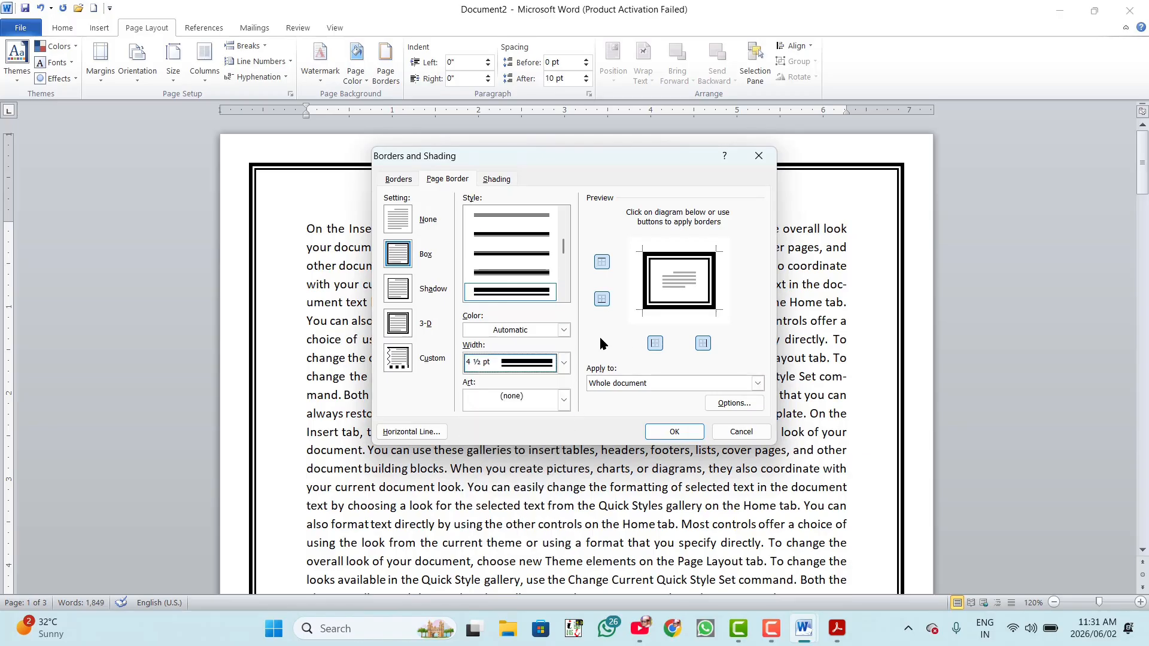
click(565, 331)
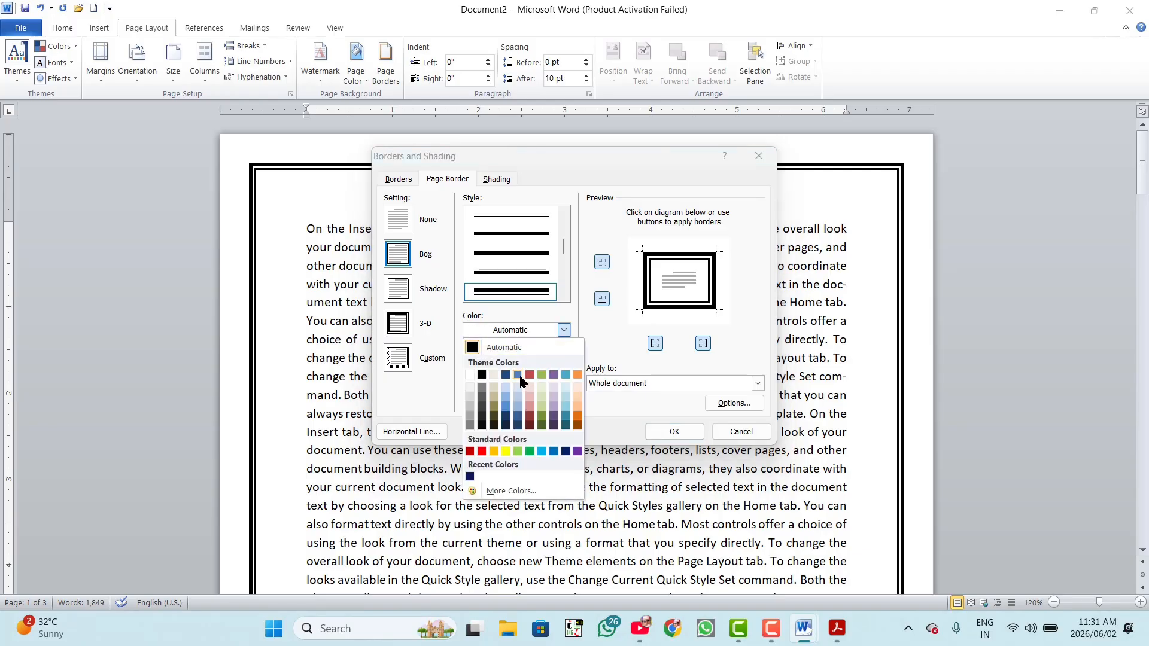
click(518, 375)
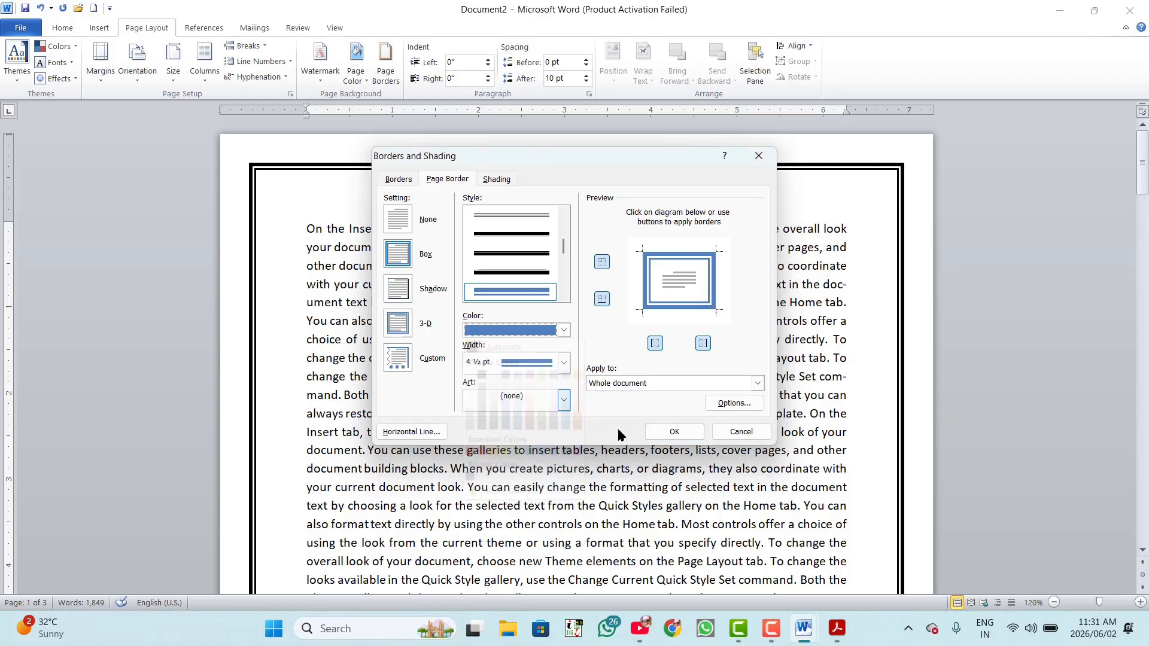
click(674, 432)
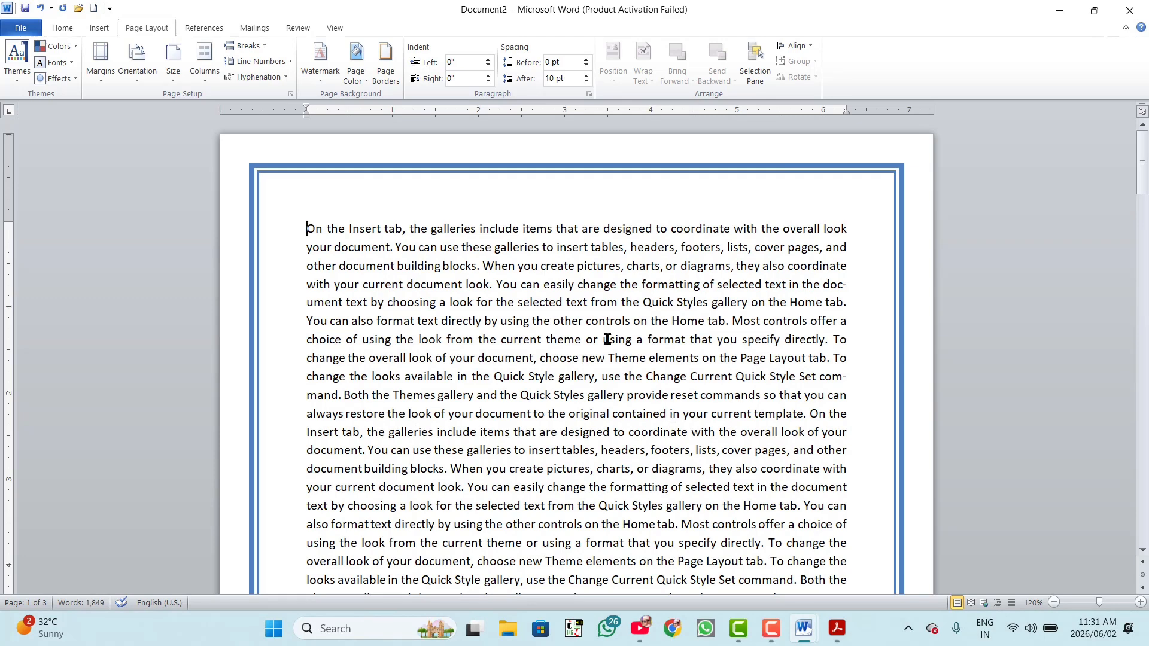
Recolour the double-line page border with standard dark blue.
click(386, 84)
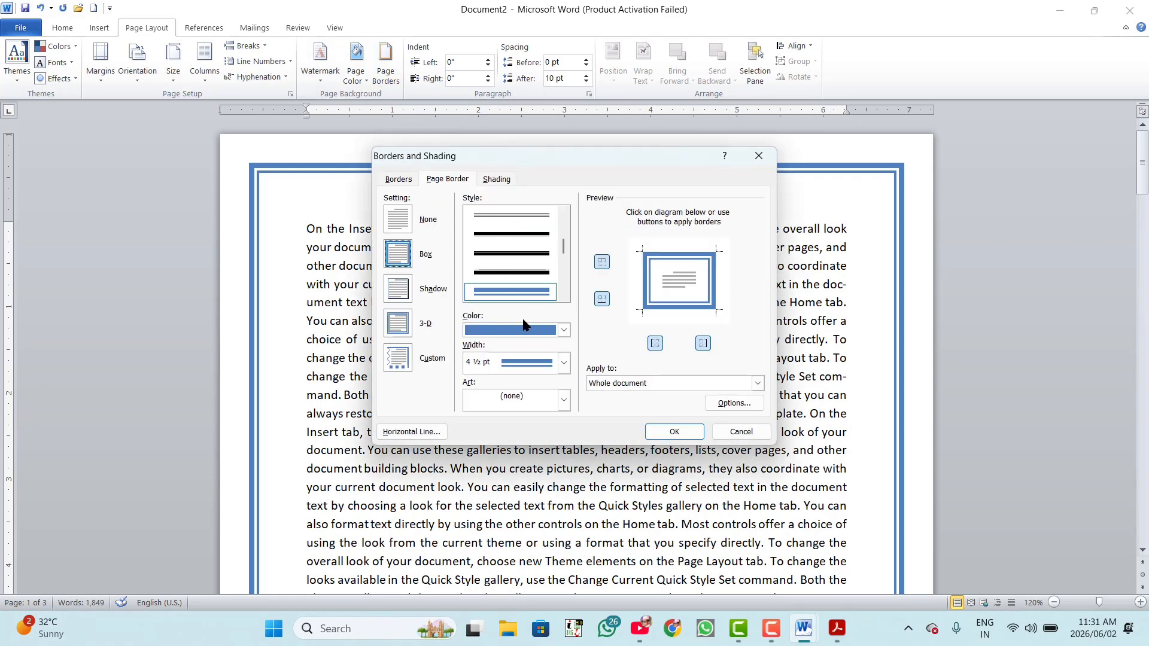
click(563, 330)
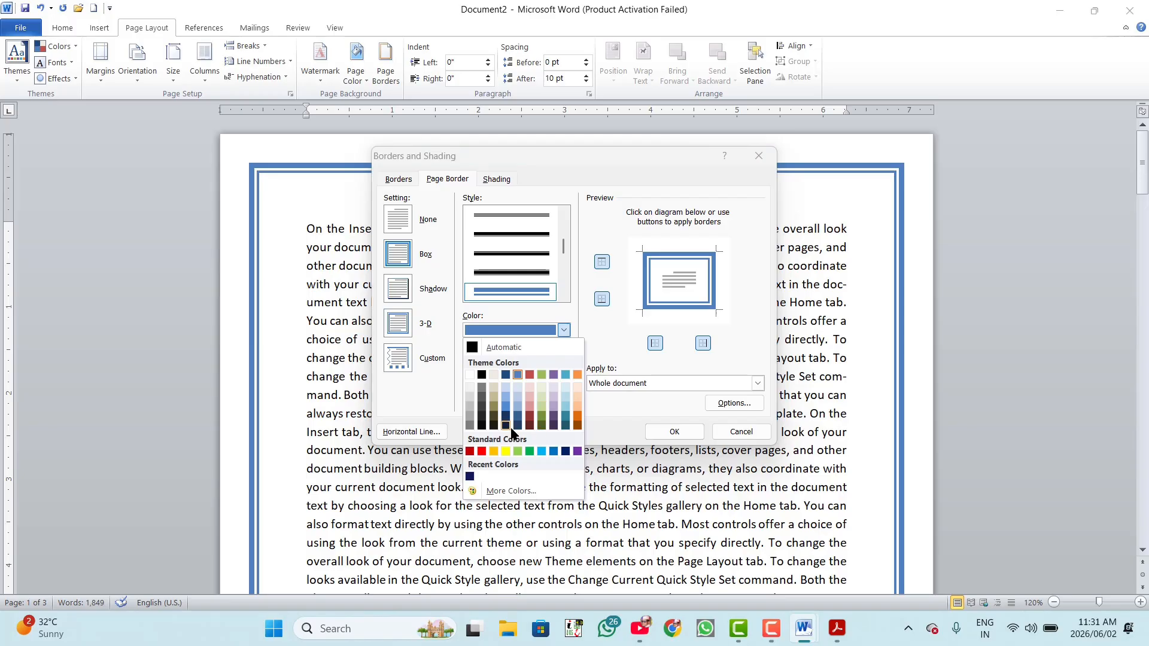
click(565, 452)
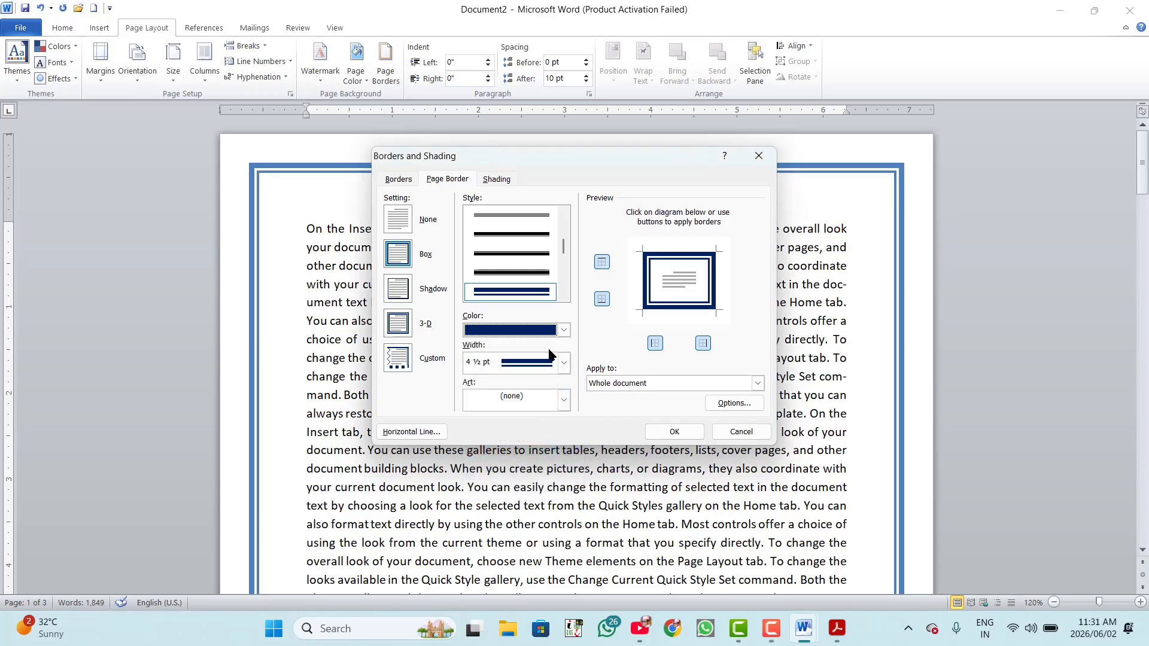
click(665, 444)
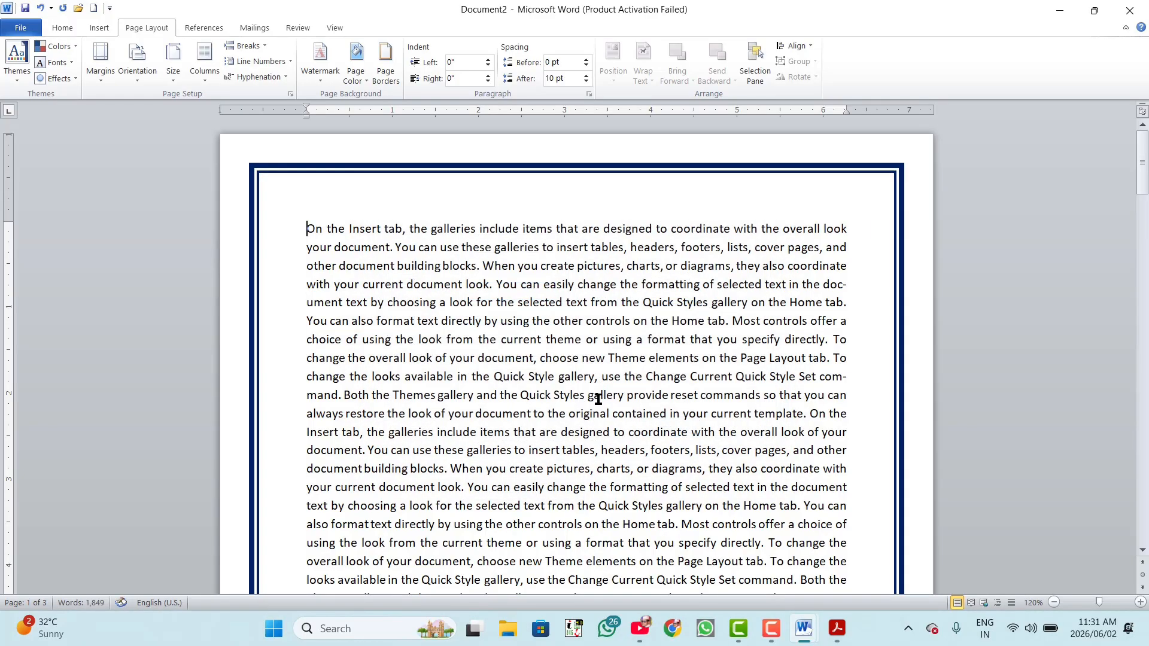
Replace the line border with the red apple art border at a width of 18 pt.
click(386, 75)
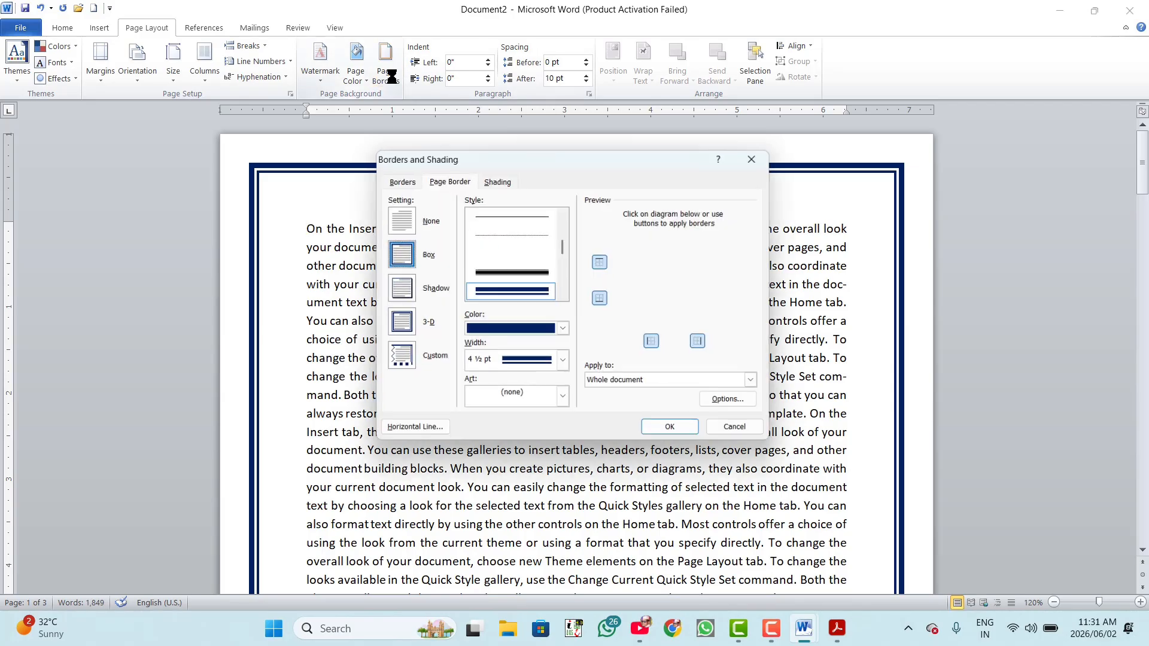
click(564, 401)
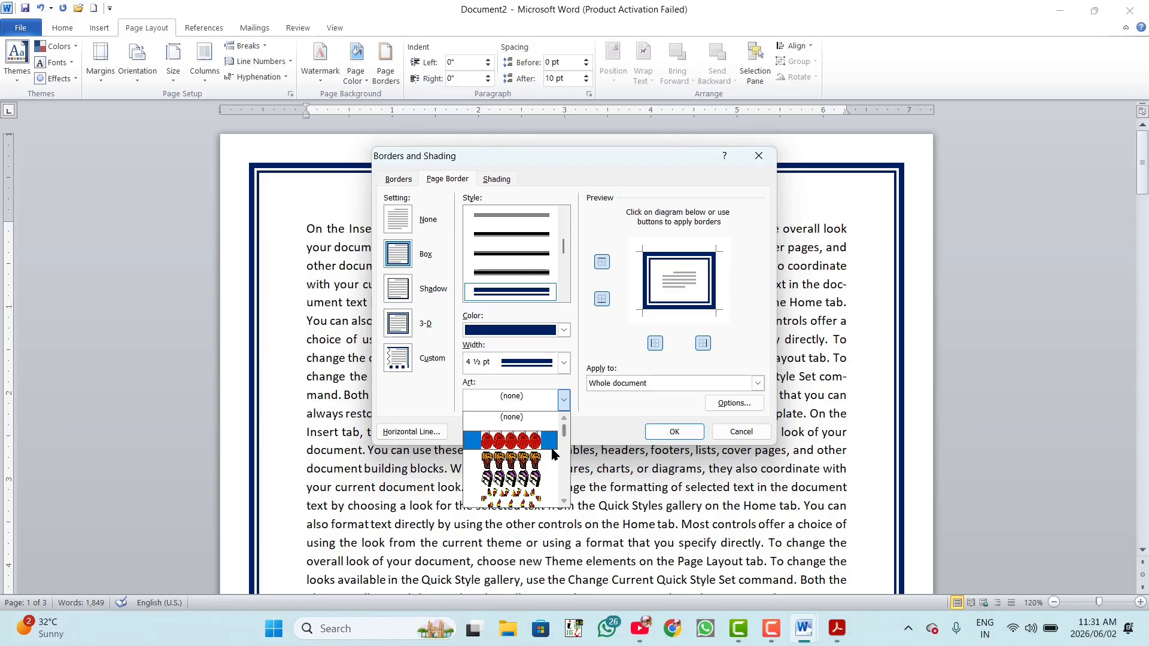
click(522, 442)
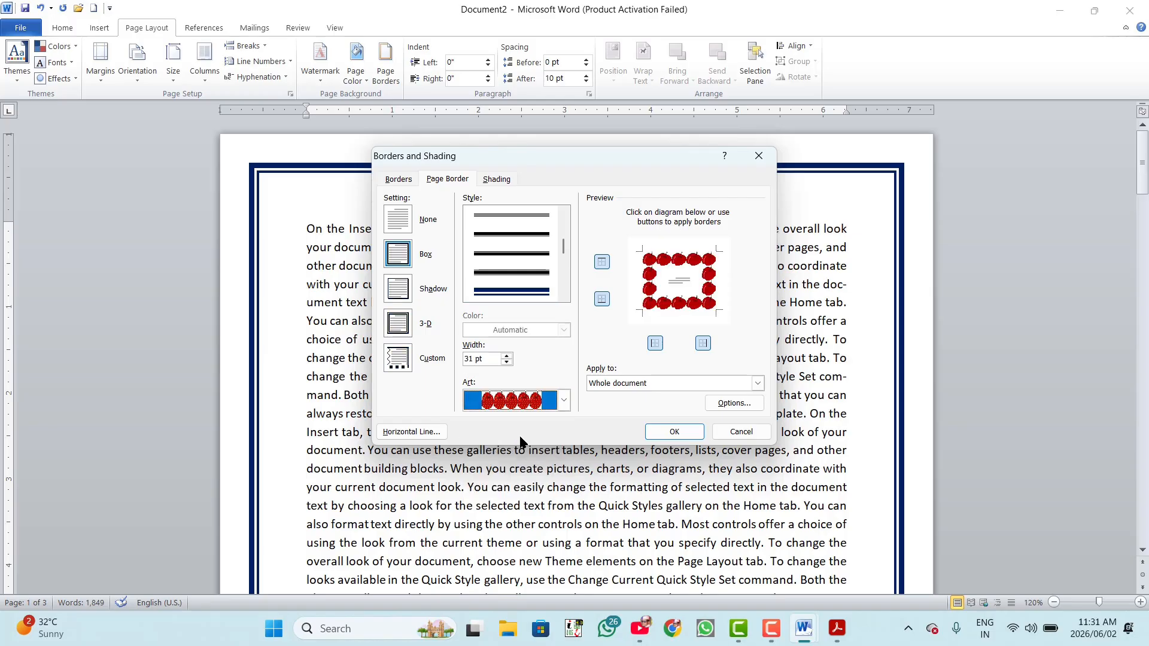
click(508, 366)
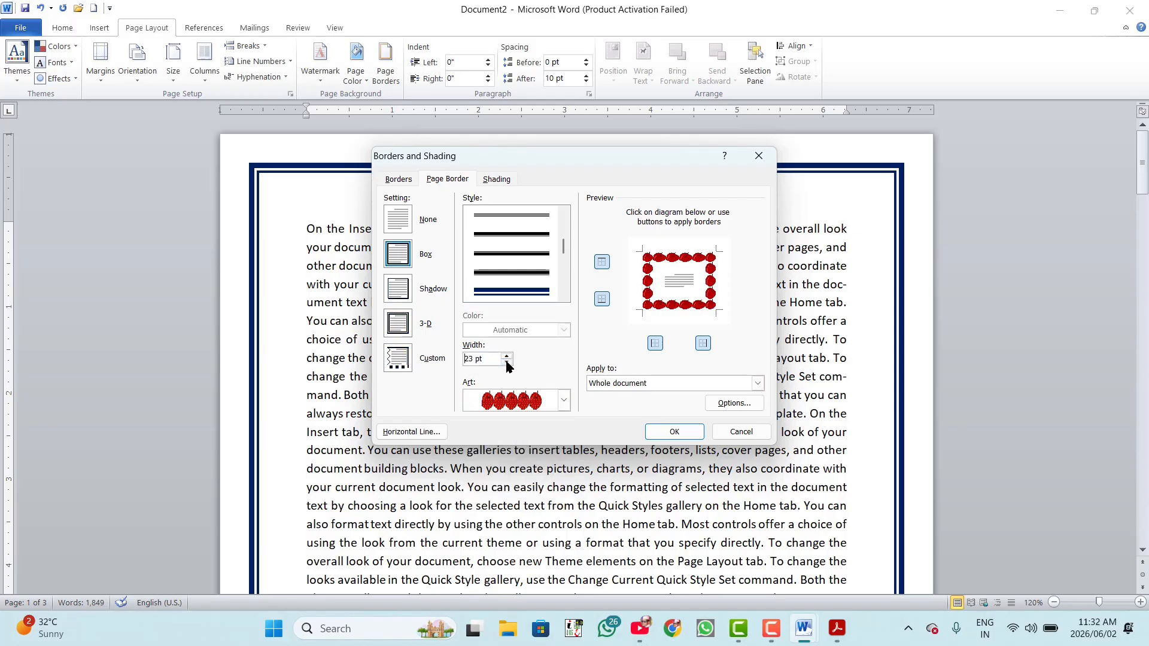
click(508, 362)
click(507, 362)
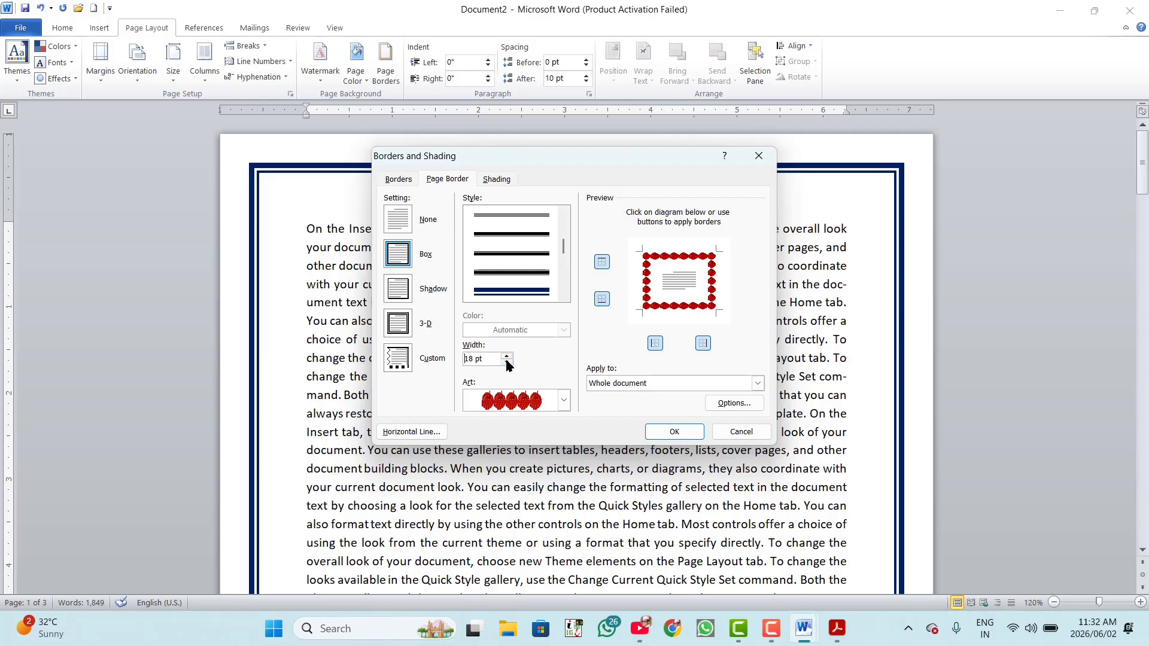
click(675, 431)
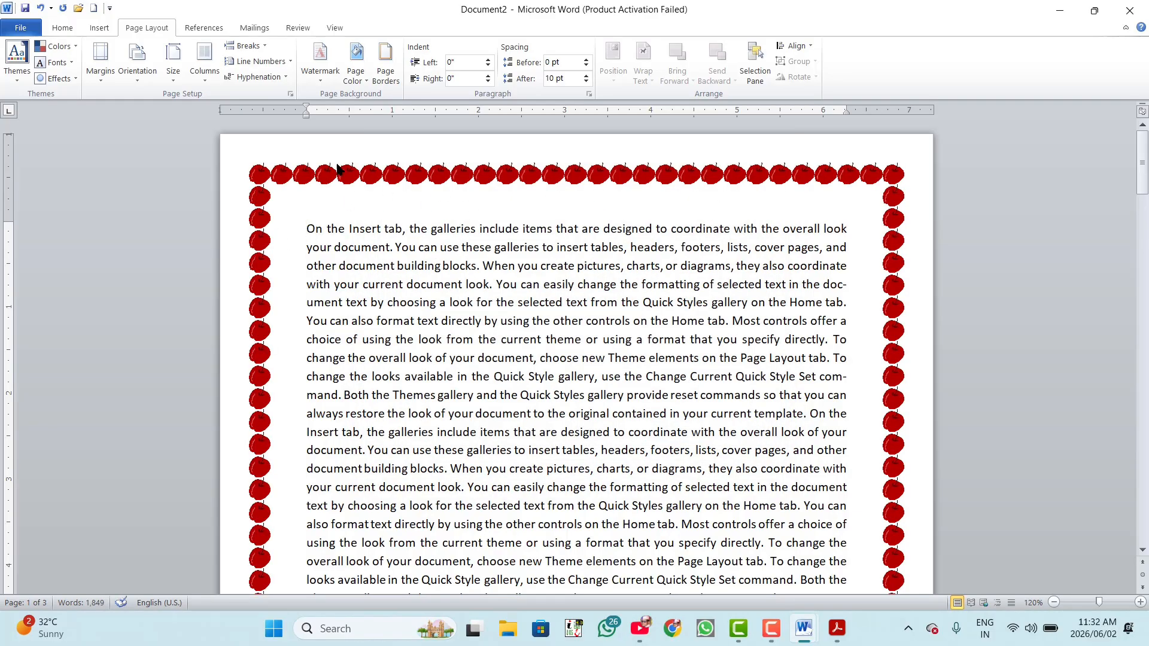
Select the purple art border with fan-shaped shell motifs in place of the red apples for the page border.
click(384, 75)
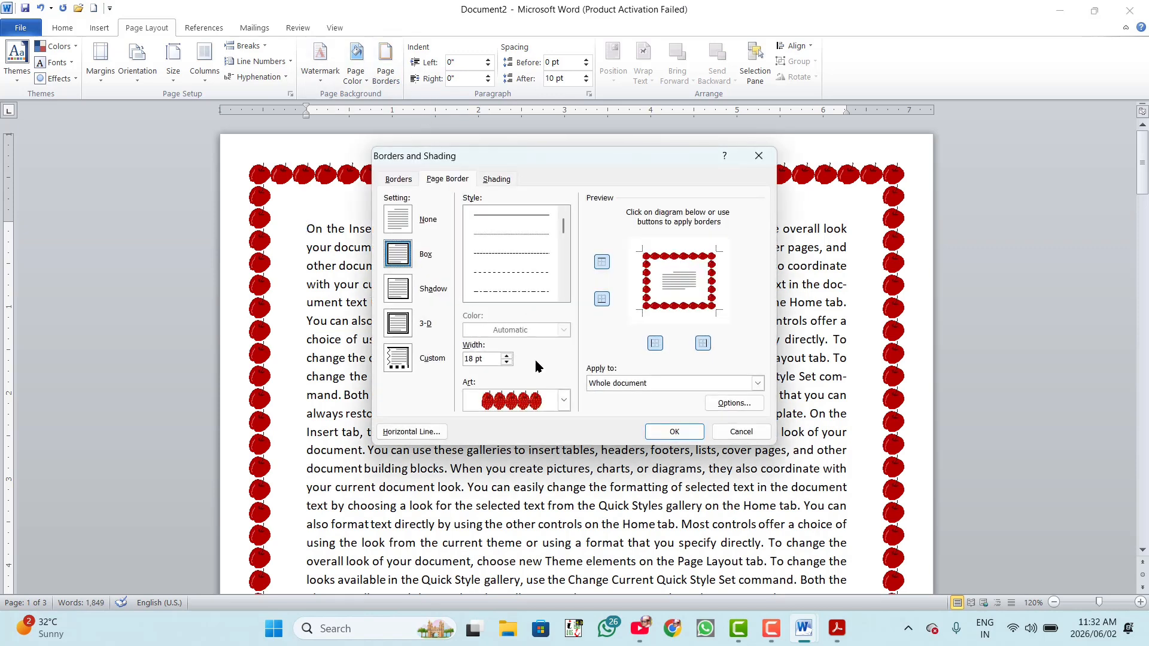
click(563, 400)
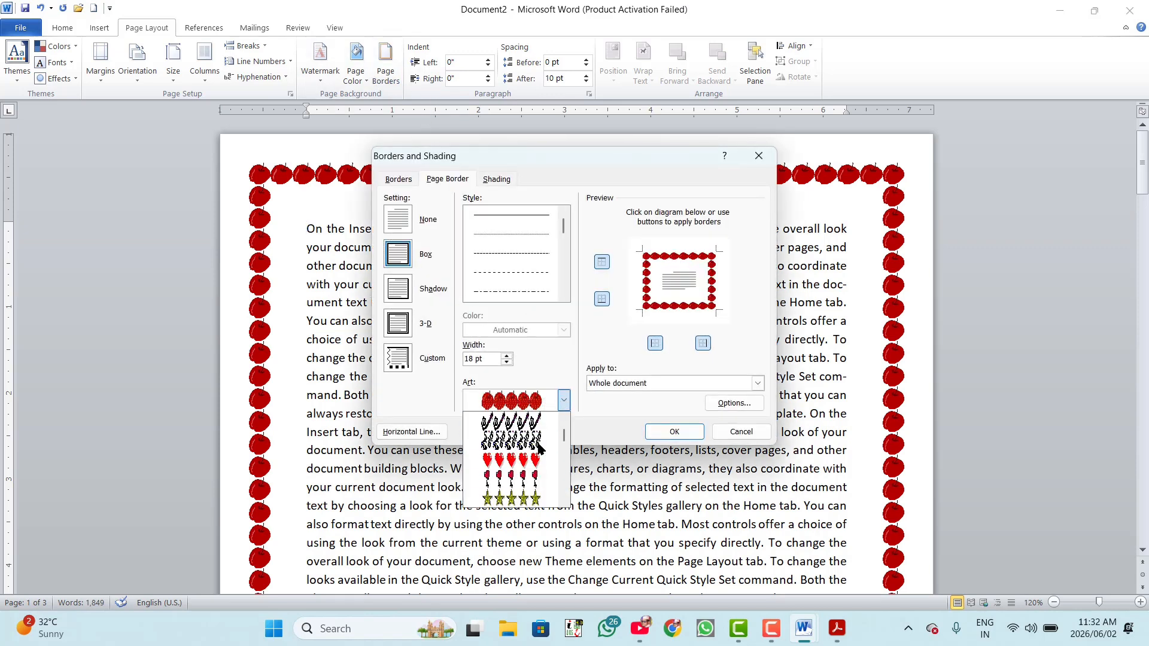
scroll(538, 448, down, 5)
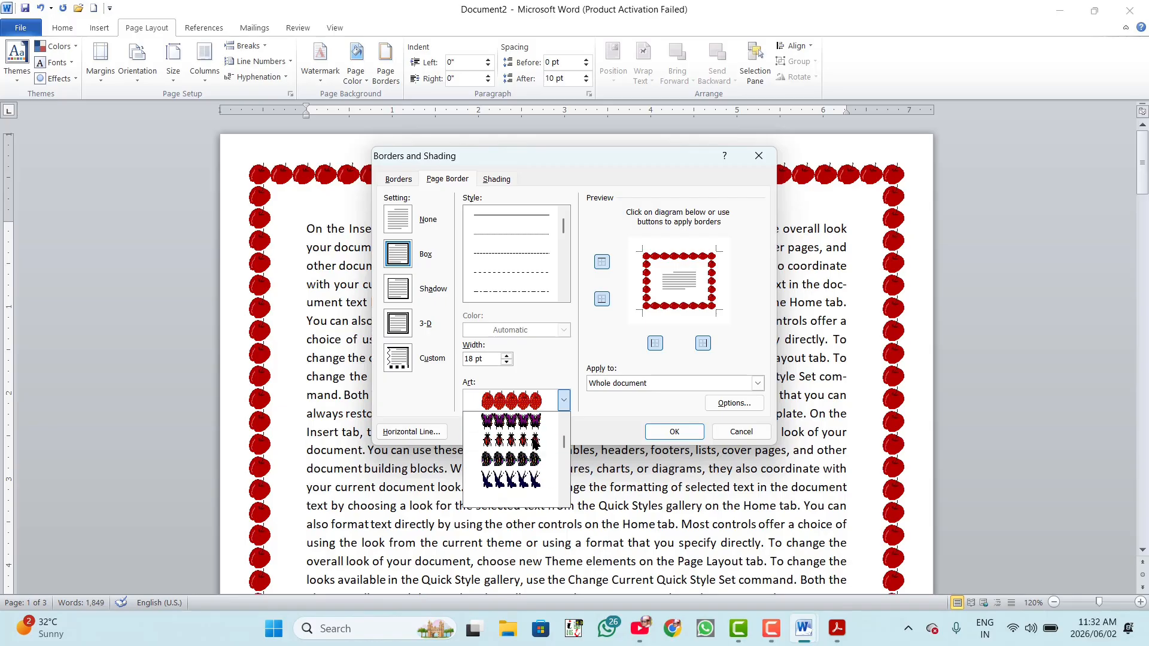
scroll(535, 442, down, 6)
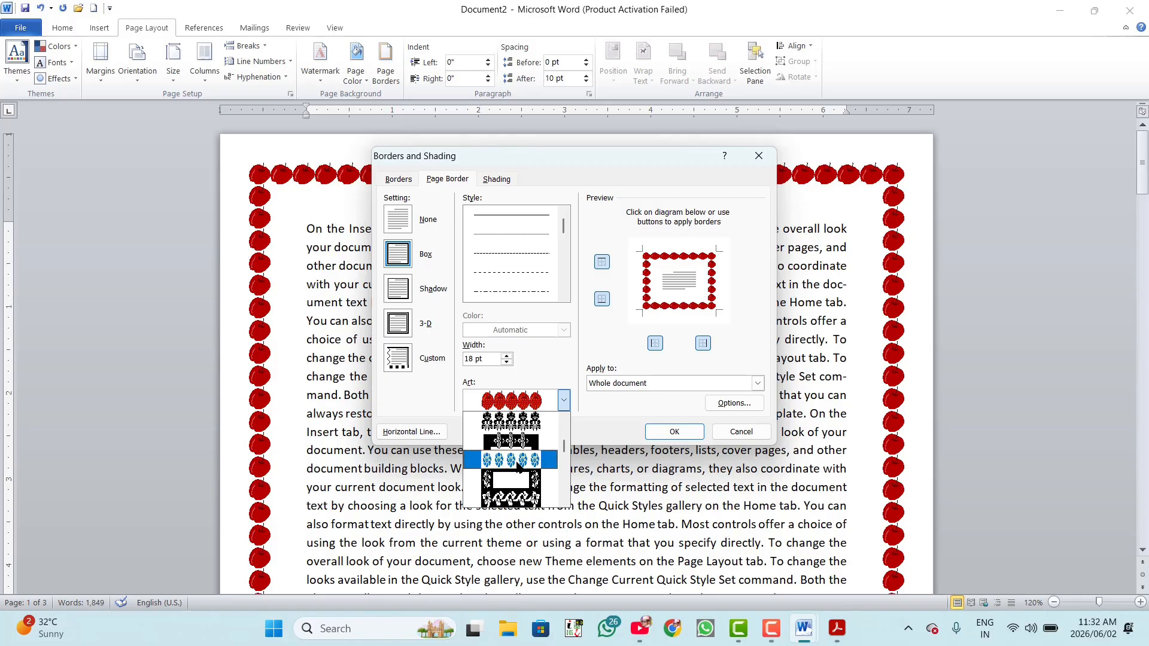
scroll(519, 466, down, 4)
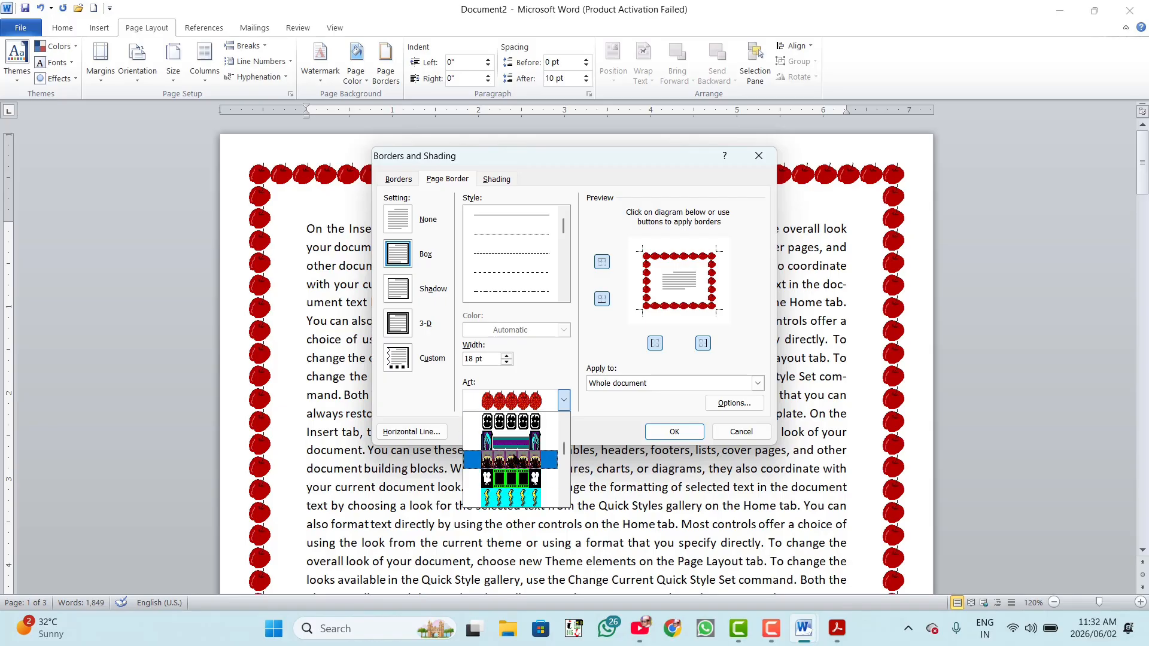
click(511, 459)
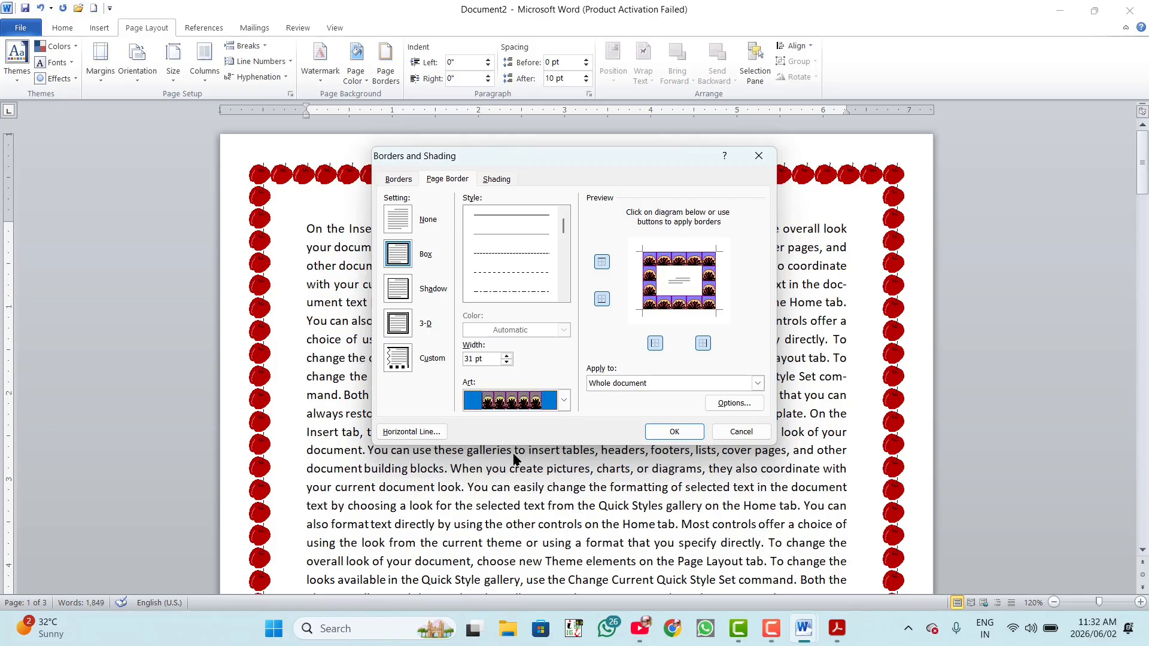
Reduce the purple fan art border's width to 22 pt and apply it to the whole document.
click(506, 362)
click(507, 362)
click(507, 361)
click(506, 362)
click(506, 361)
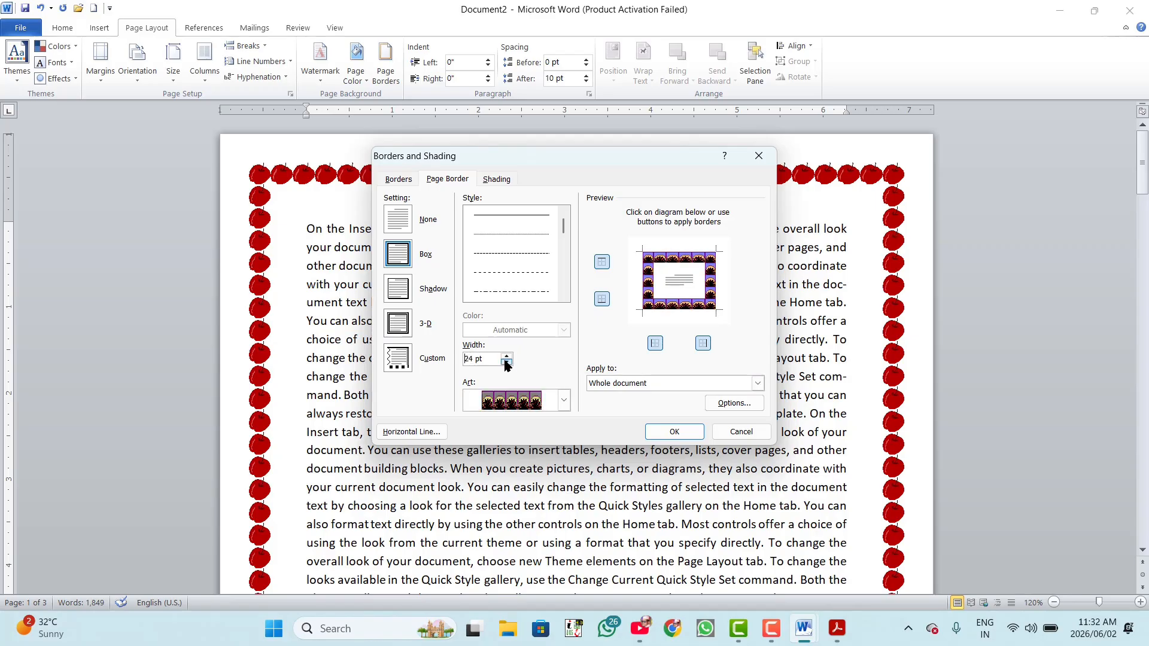
click(506, 362)
click(506, 362)
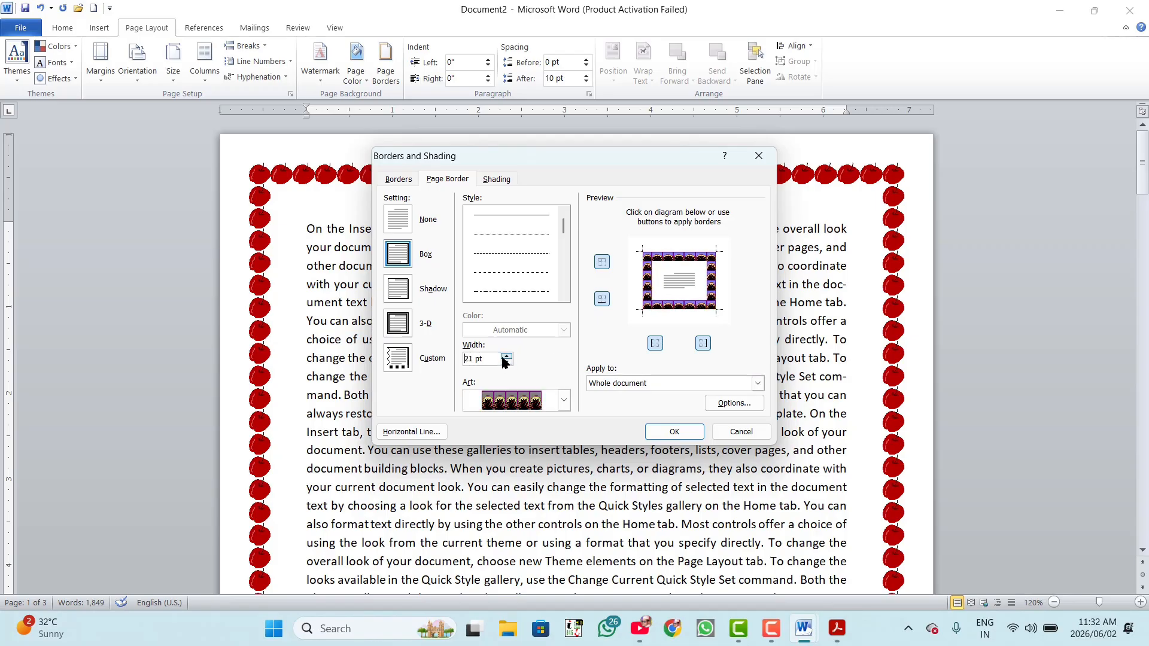
click(674, 432)
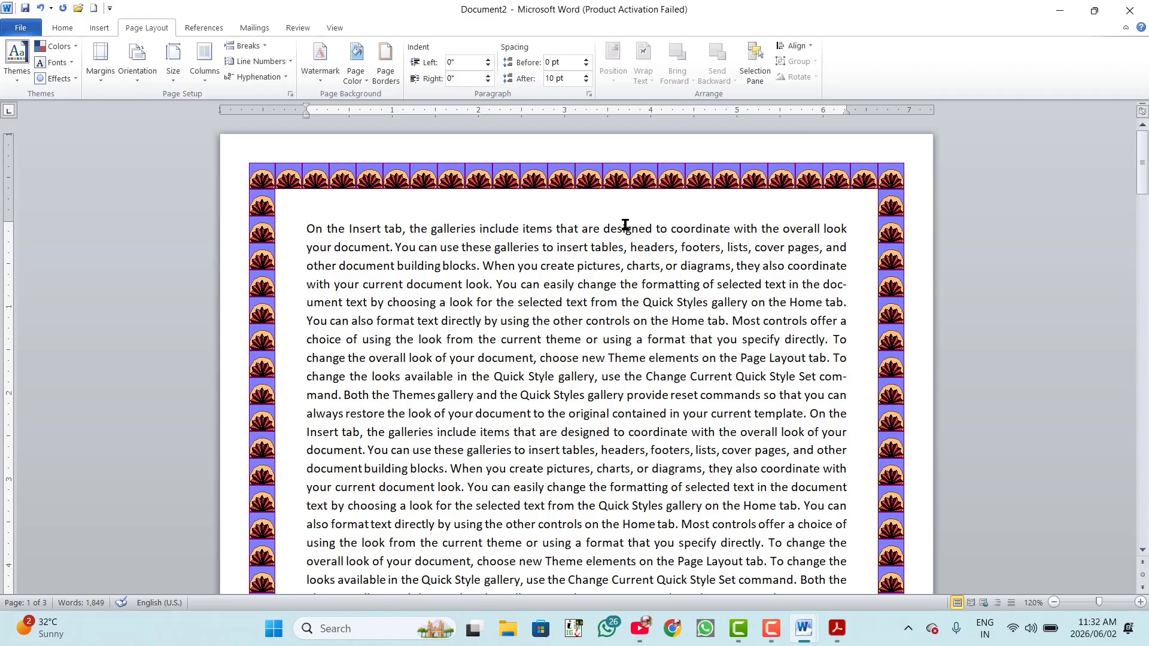
Replace the fan border with the thin black ornamental vine art border with decorated corners, at a width of 10 pt.
click(386, 70)
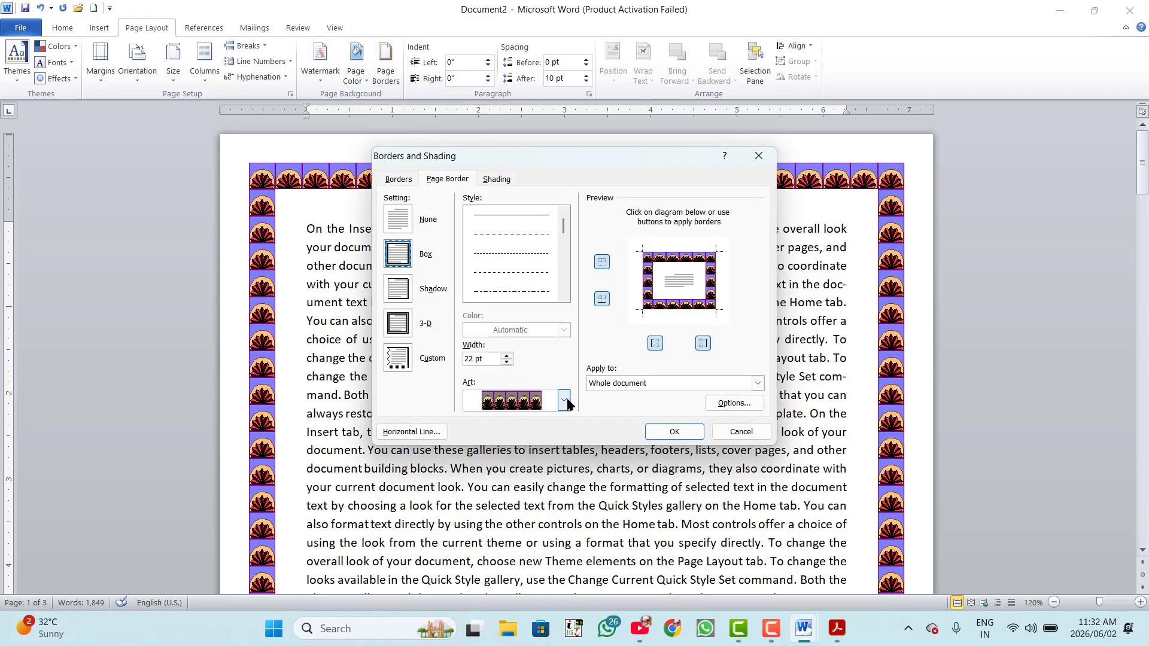
click(565, 401)
scroll(516, 461, down, 10)
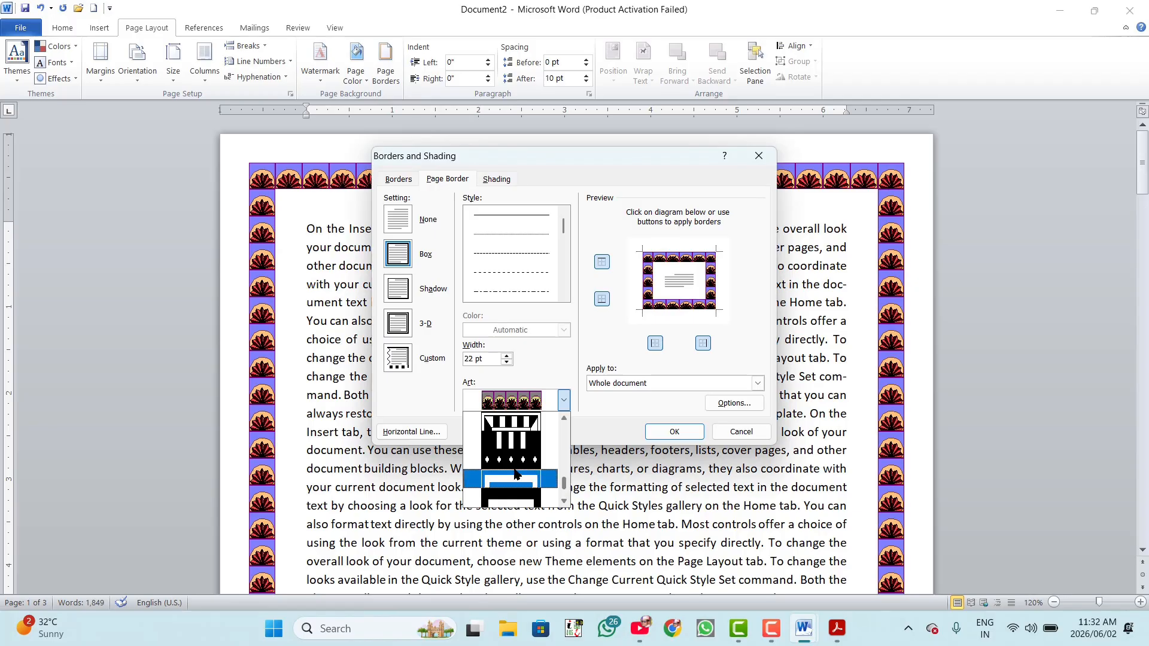
click(514, 477)
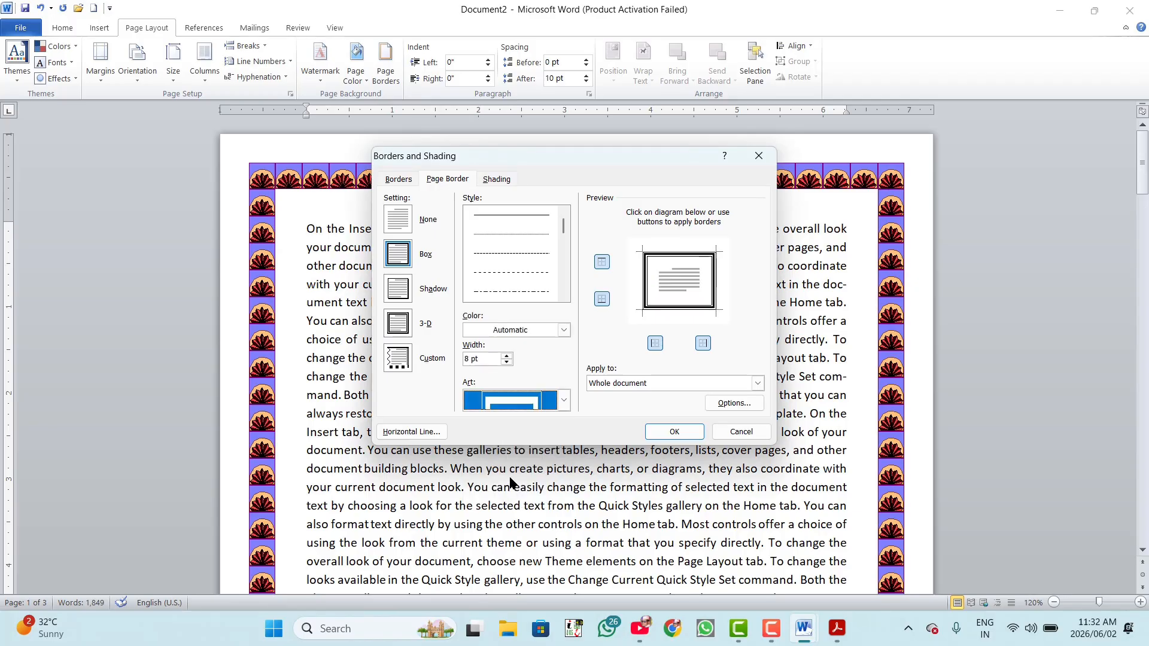
click(563, 400)
scroll(512, 444, down, 5)
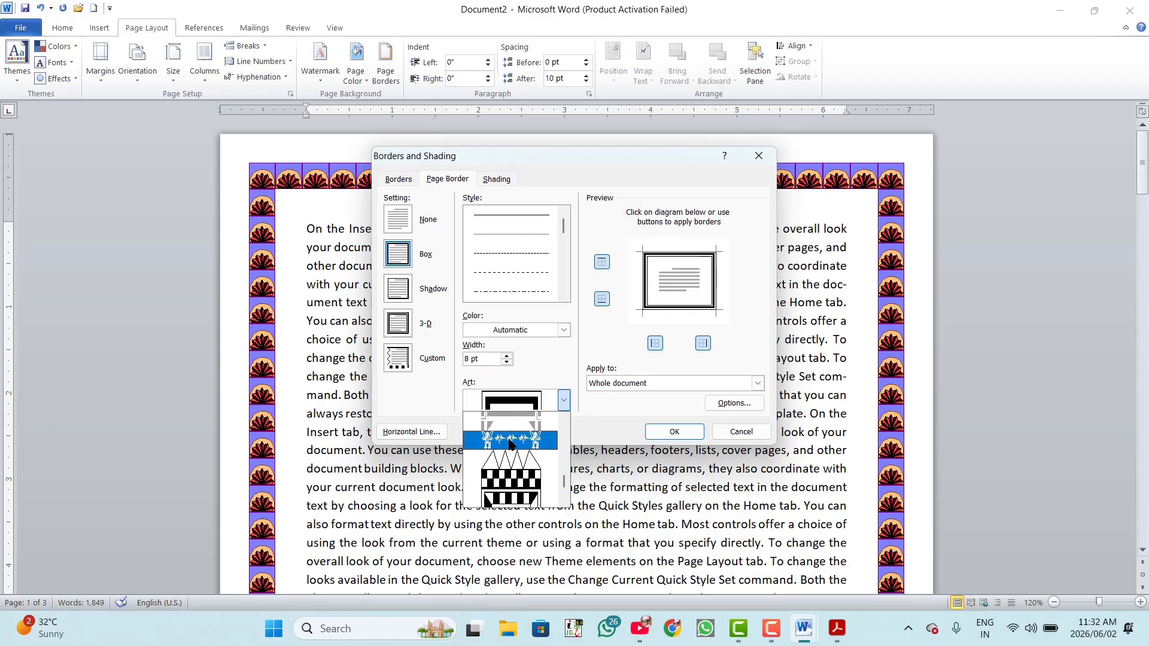
click(511, 444)
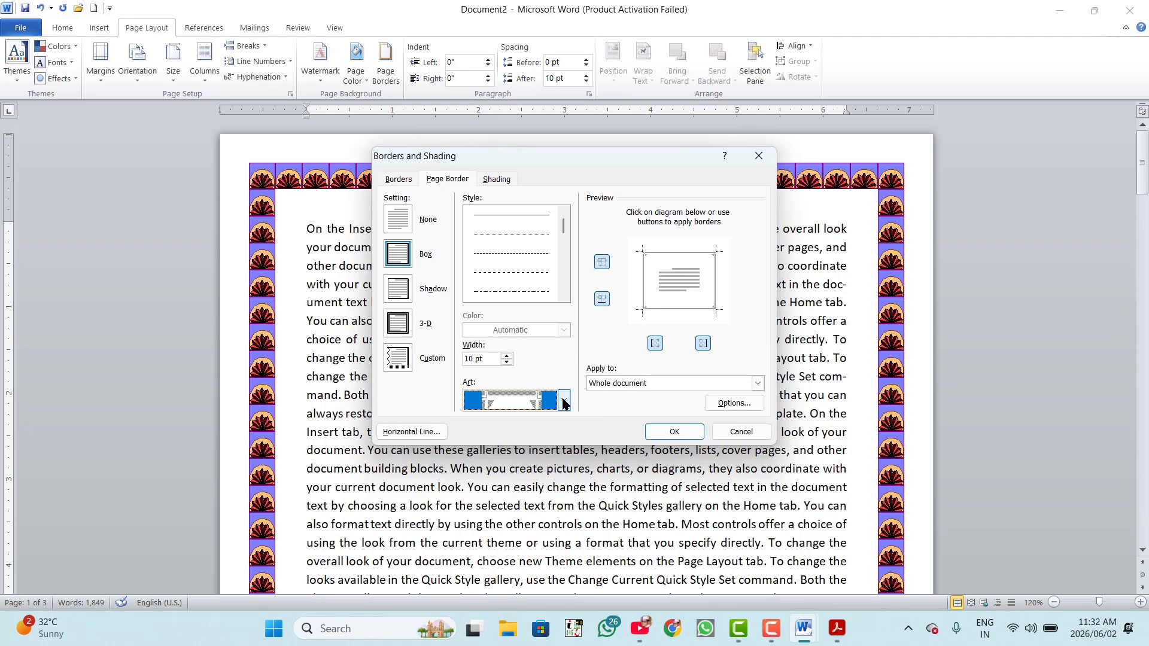
click(564, 400)
click(511, 443)
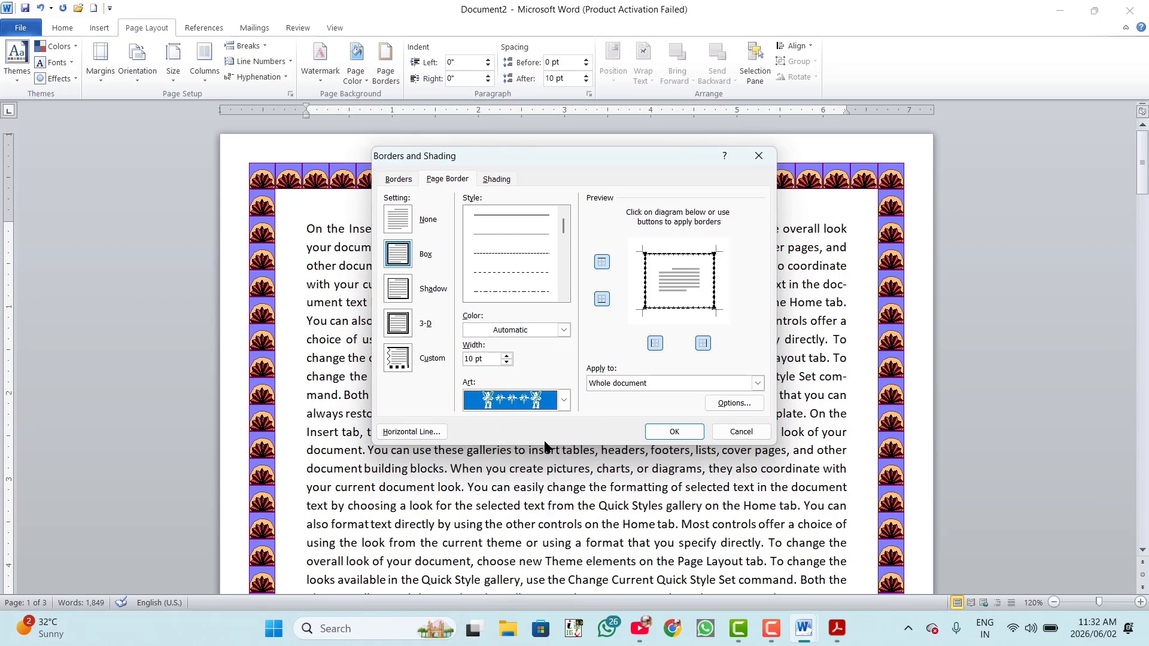
click(674, 432)
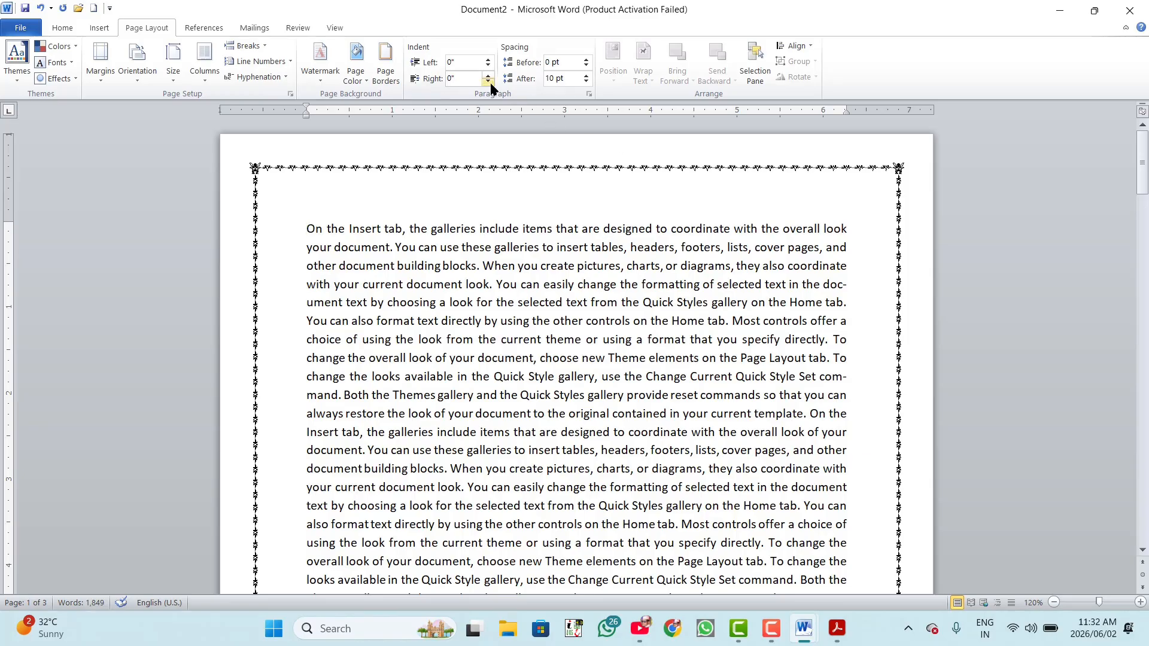
Change the page border to the black double-line art frame with round concentric corners, at a width of 31 pt.
click(385, 67)
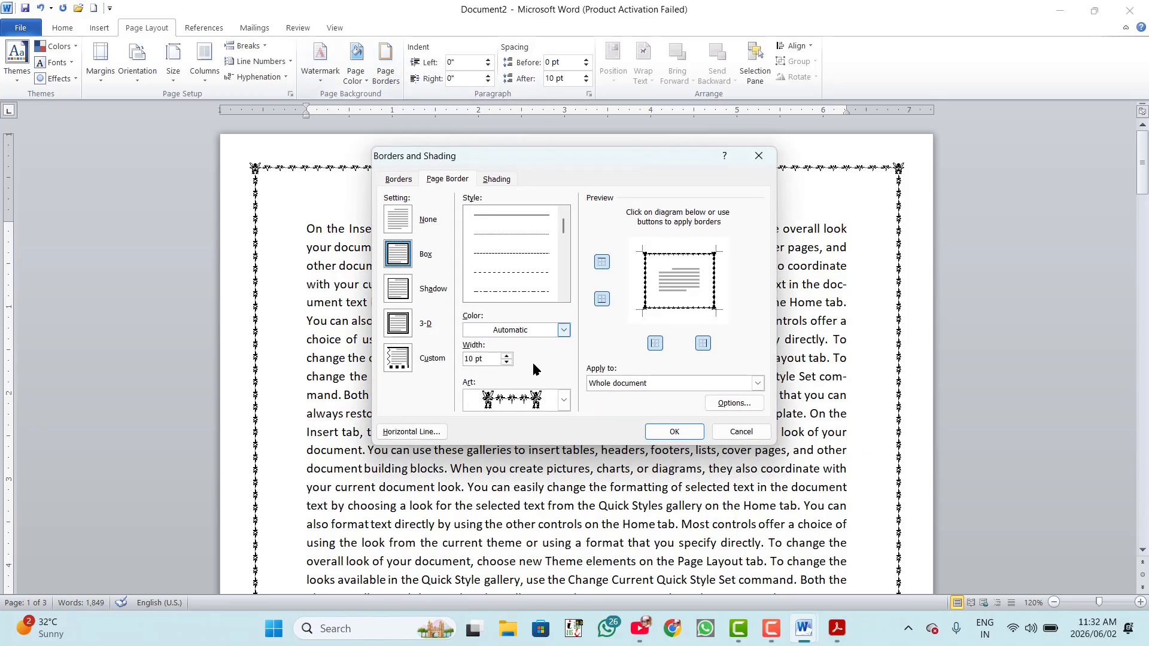
click(564, 400)
scroll(529, 441, down, 3)
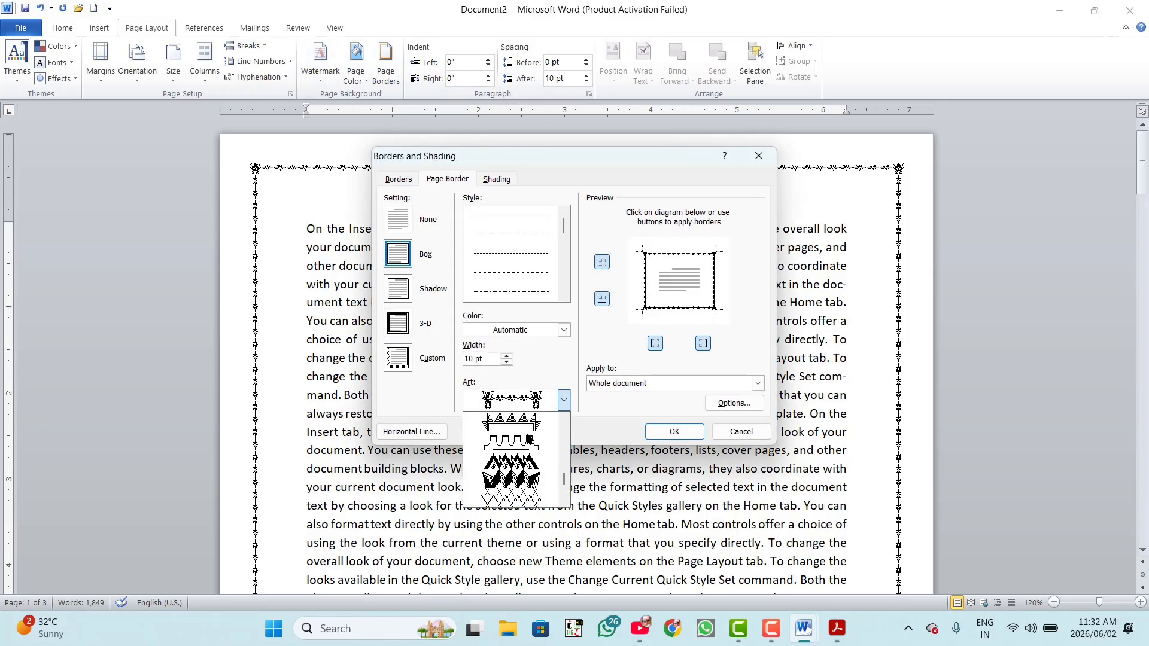
scroll(526, 439, up, 5)
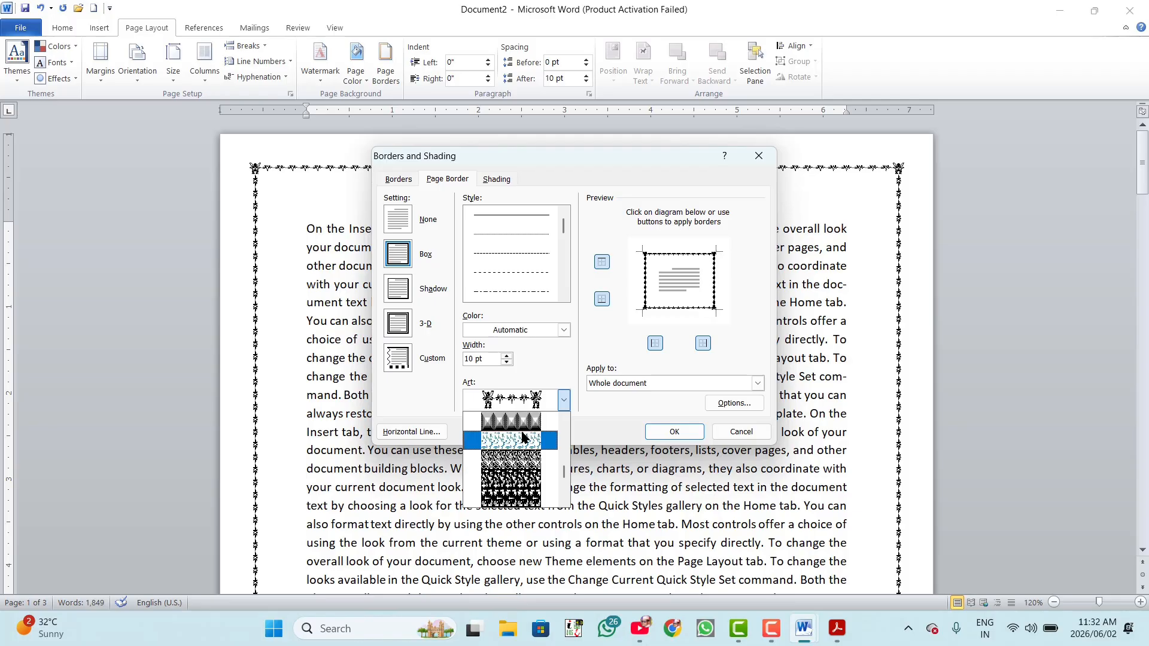
scroll(524, 437, up, 4)
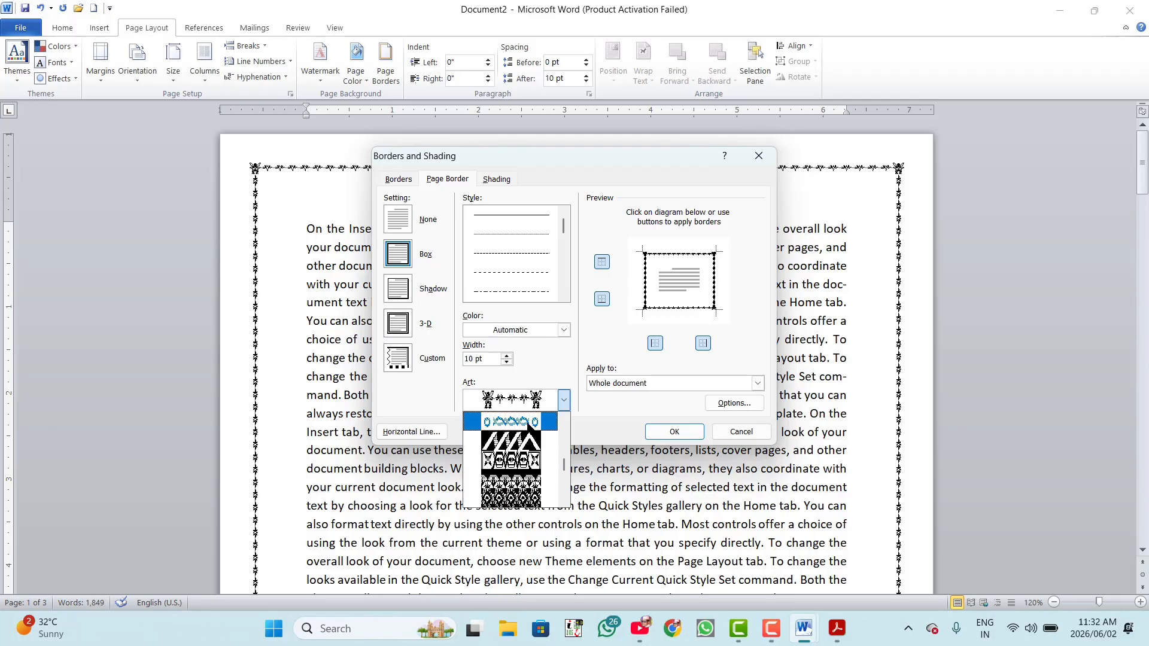
scroll(526, 443, up, 4)
scroll(524, 469, down, 2)
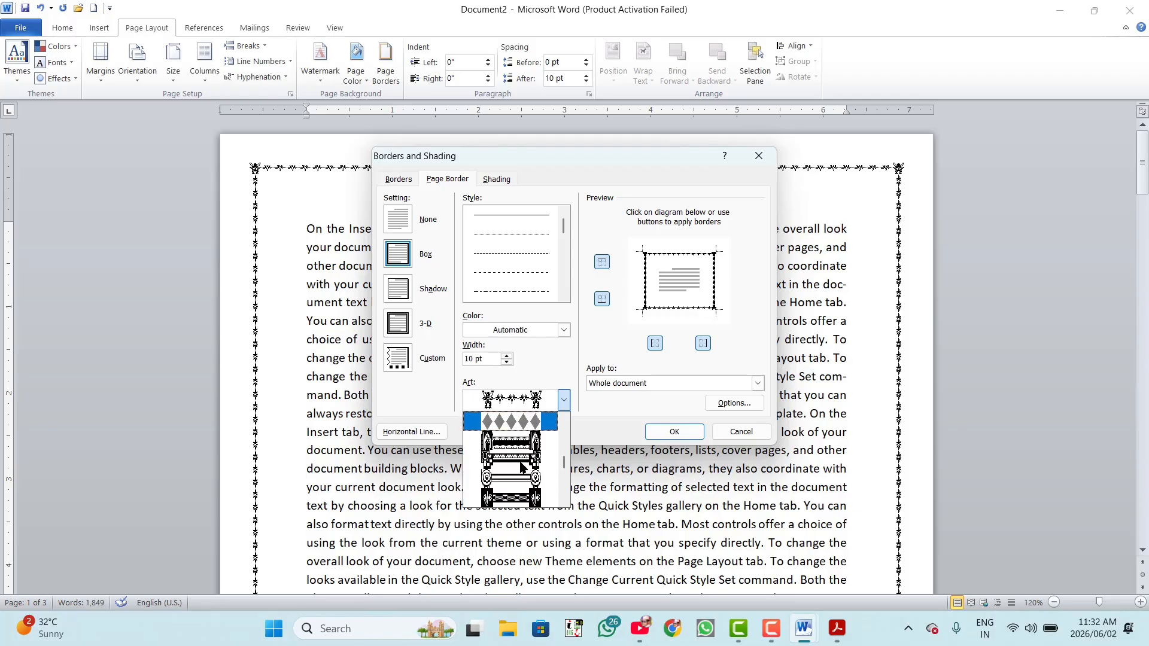
click(523, 478)
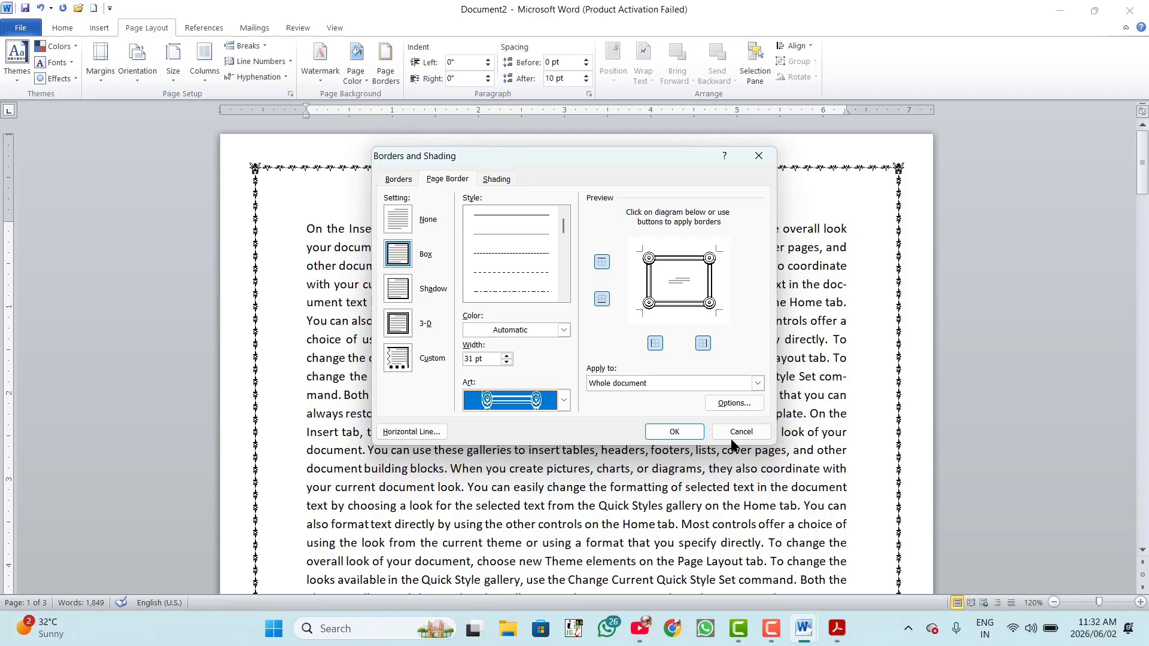
click(673, 431)
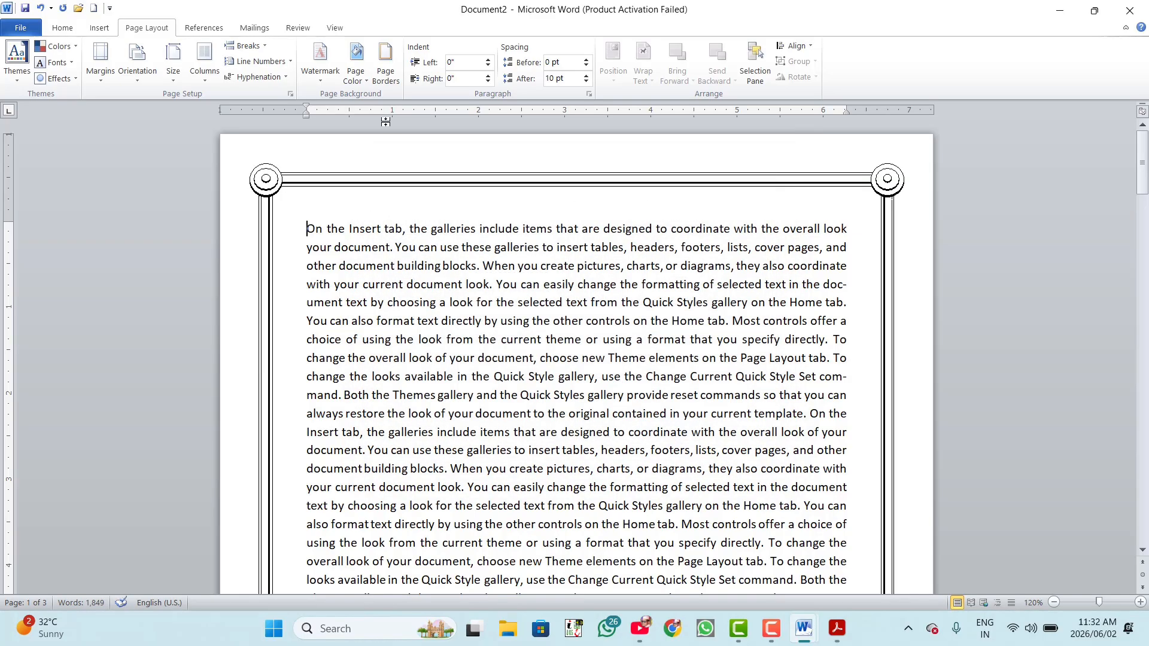
Recolour the round-cornered art frame with the medium blue theme colour.
click(393, 76)
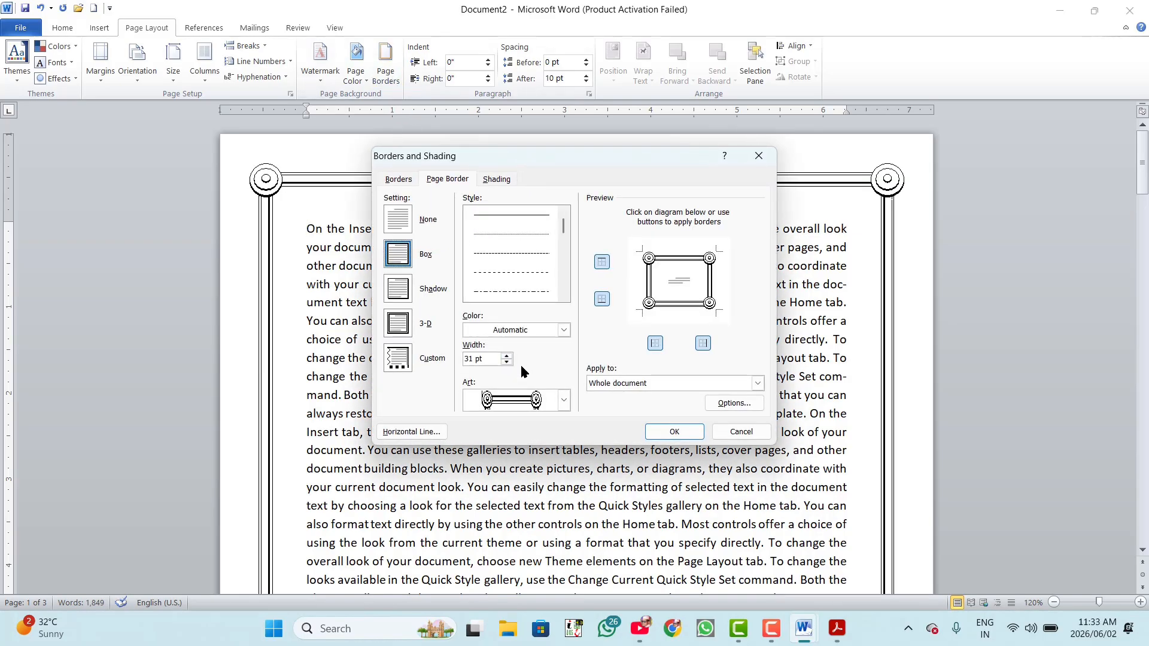
click(564, 329)
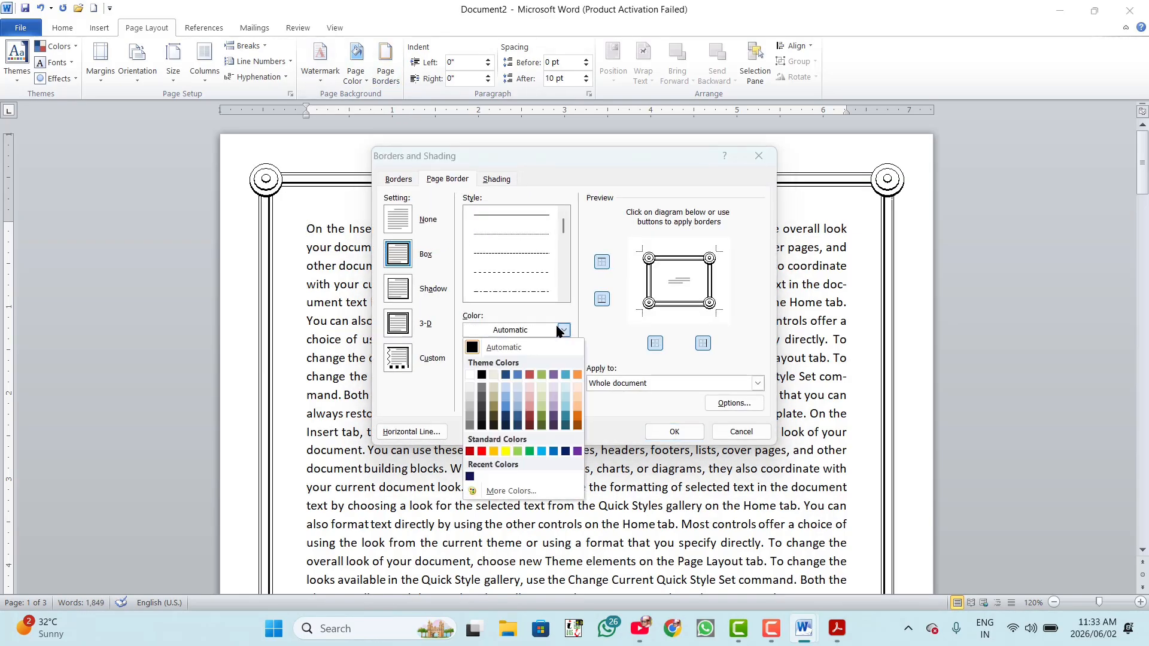
click(517, 375)
click(674, 432)
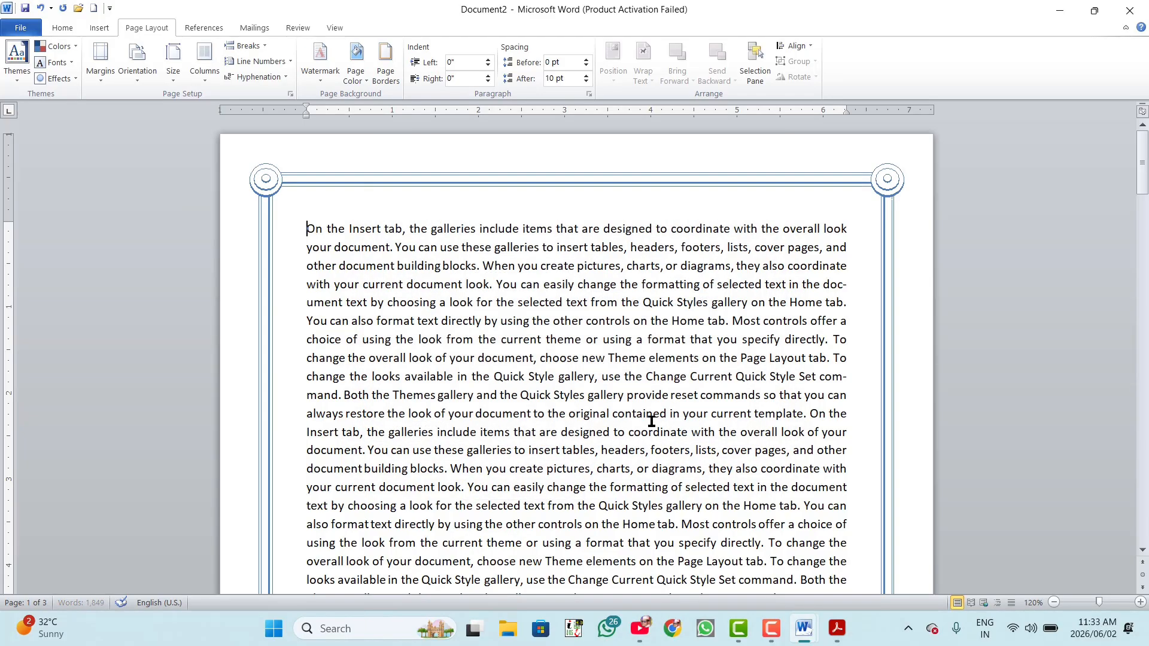
Replace the frame with the solid-band art border of white cup-shaped motifs and set its width to 25 pt.
click(386, 73)
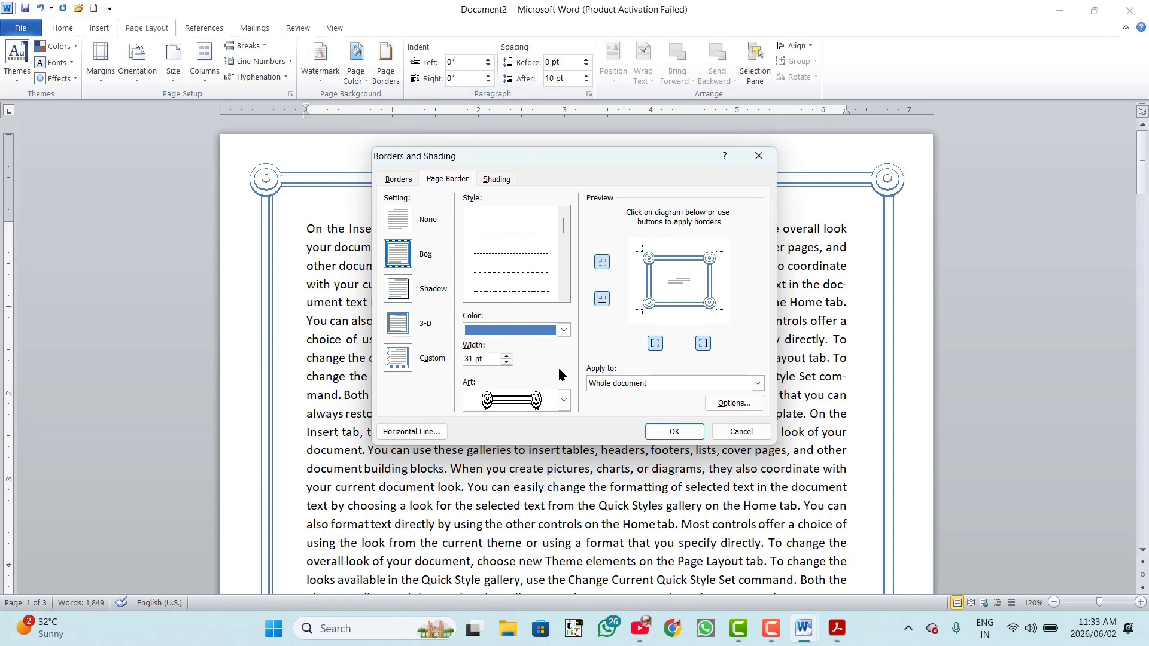
click(563, 400)
scroll(521, 455, down, 6)
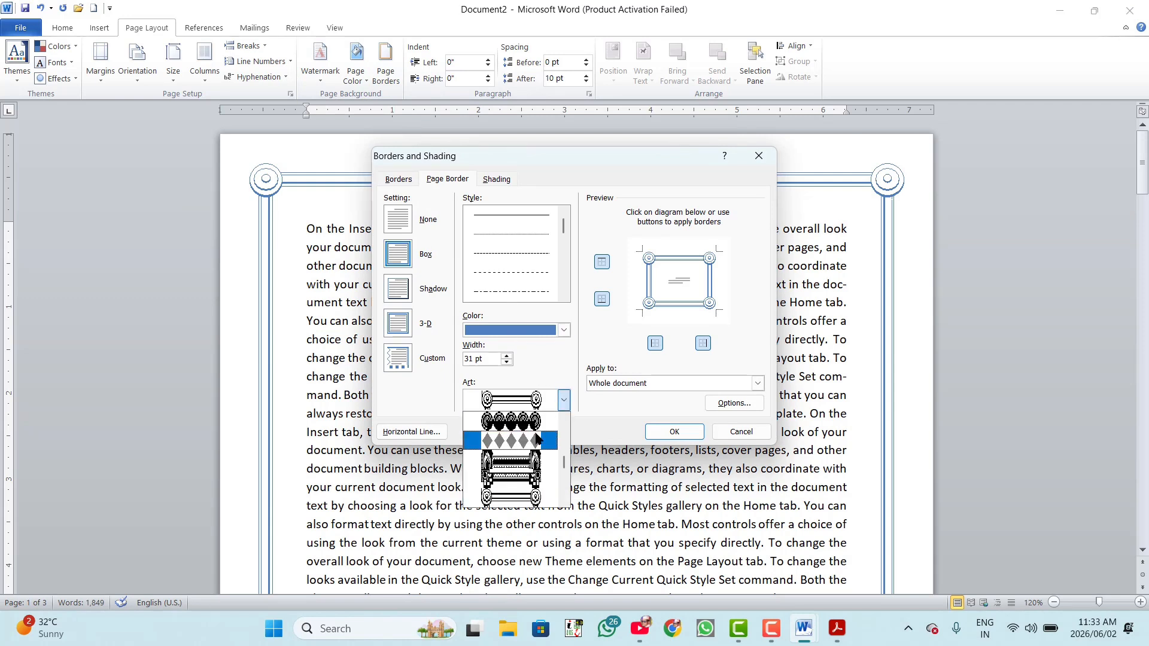
scroll(525, 426, down, 1)
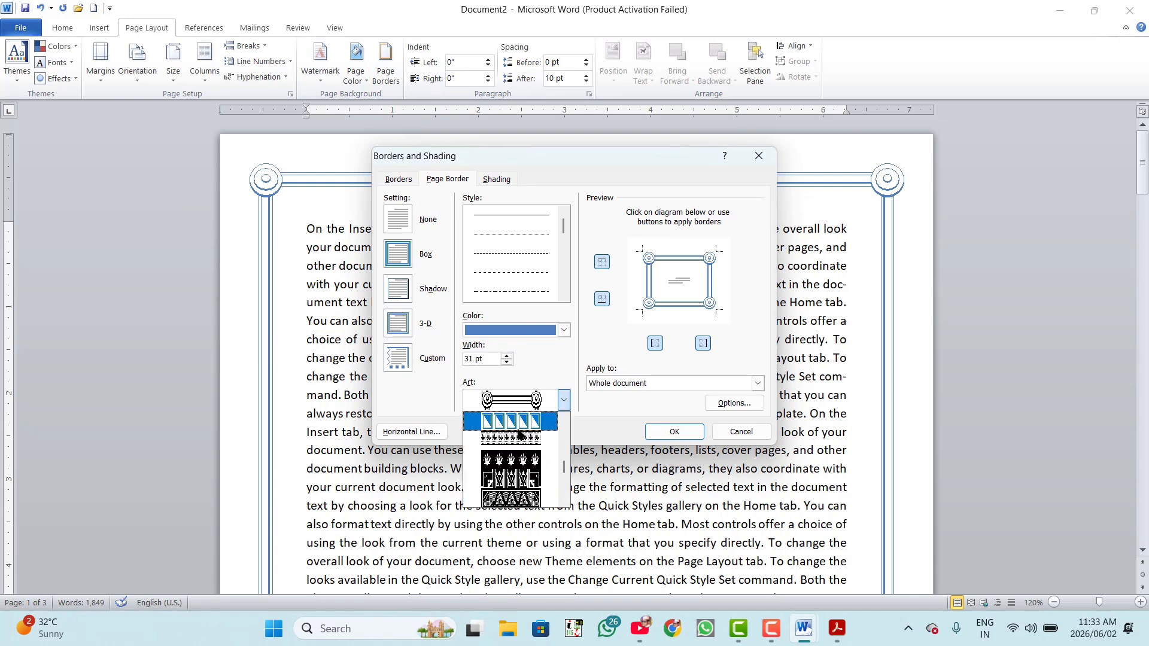
click(501, 458)
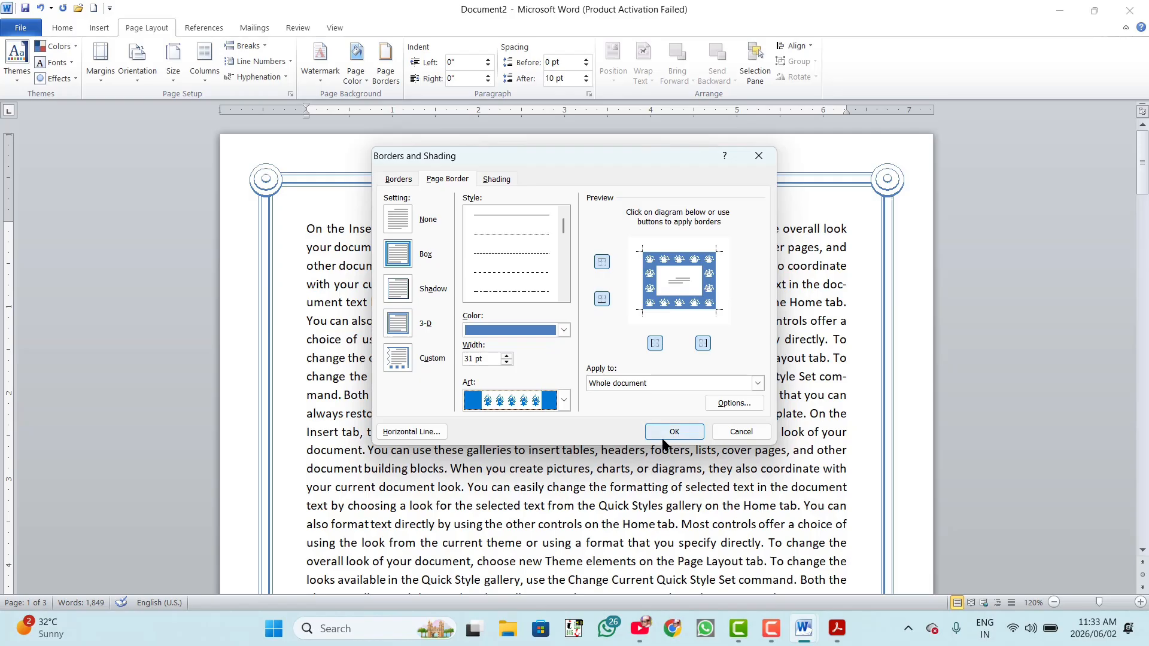
click(506, 362)
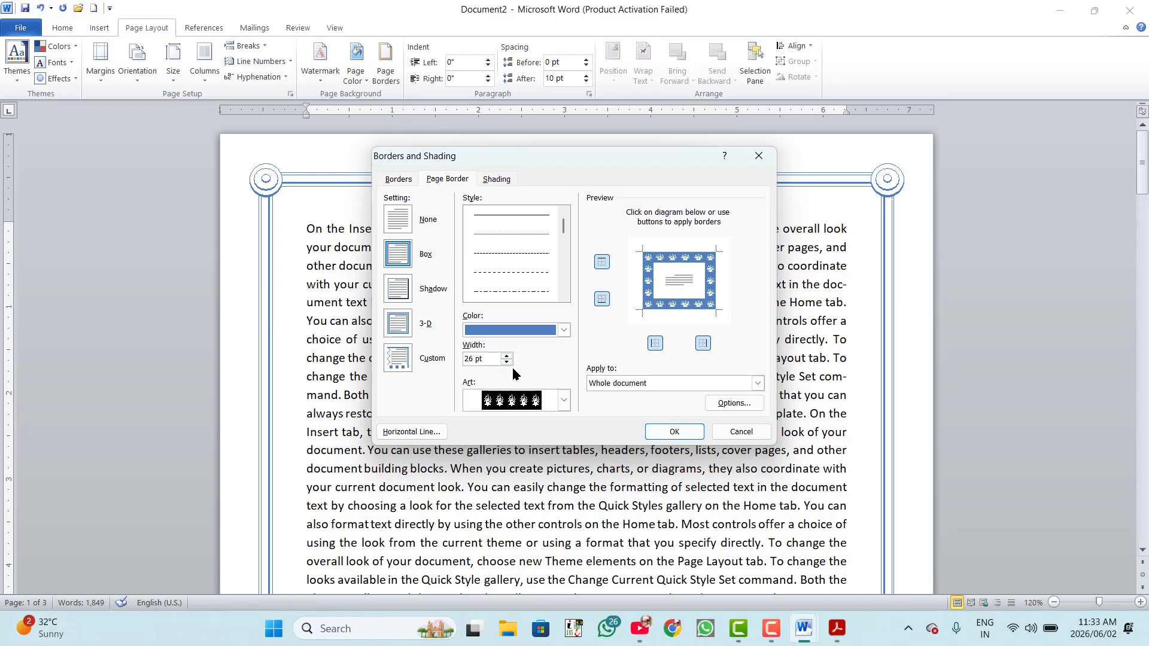
click(673, 431)
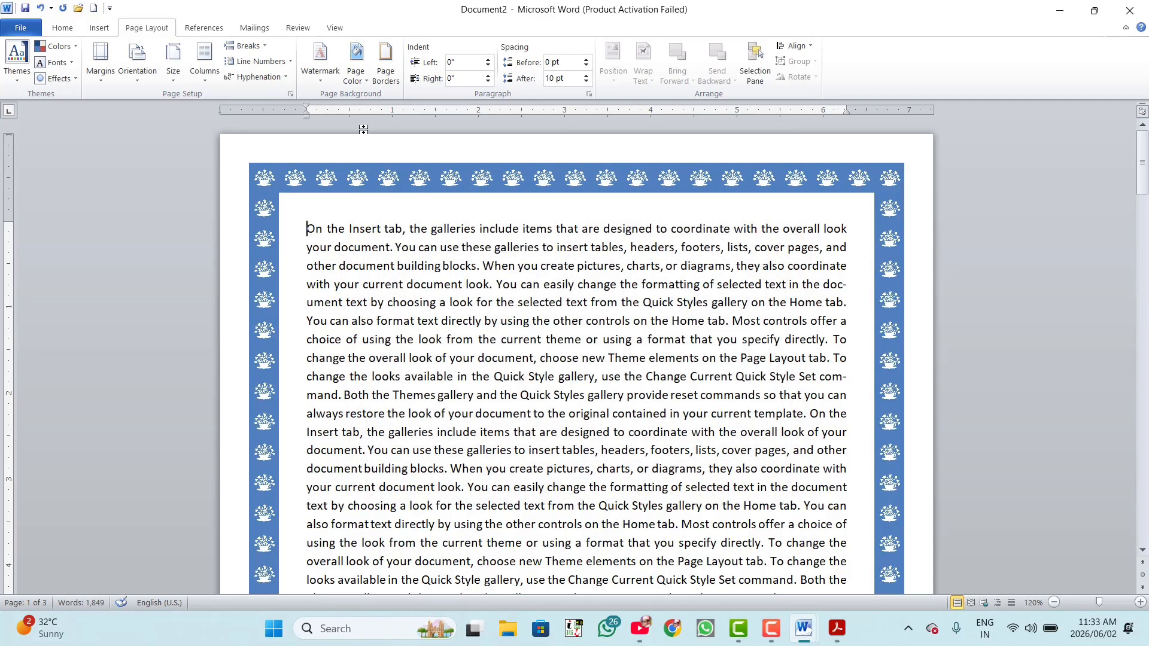
Check the scope options for applying the page border, keep Whole document, and close the border settings without applying changes.
click(384, 67)
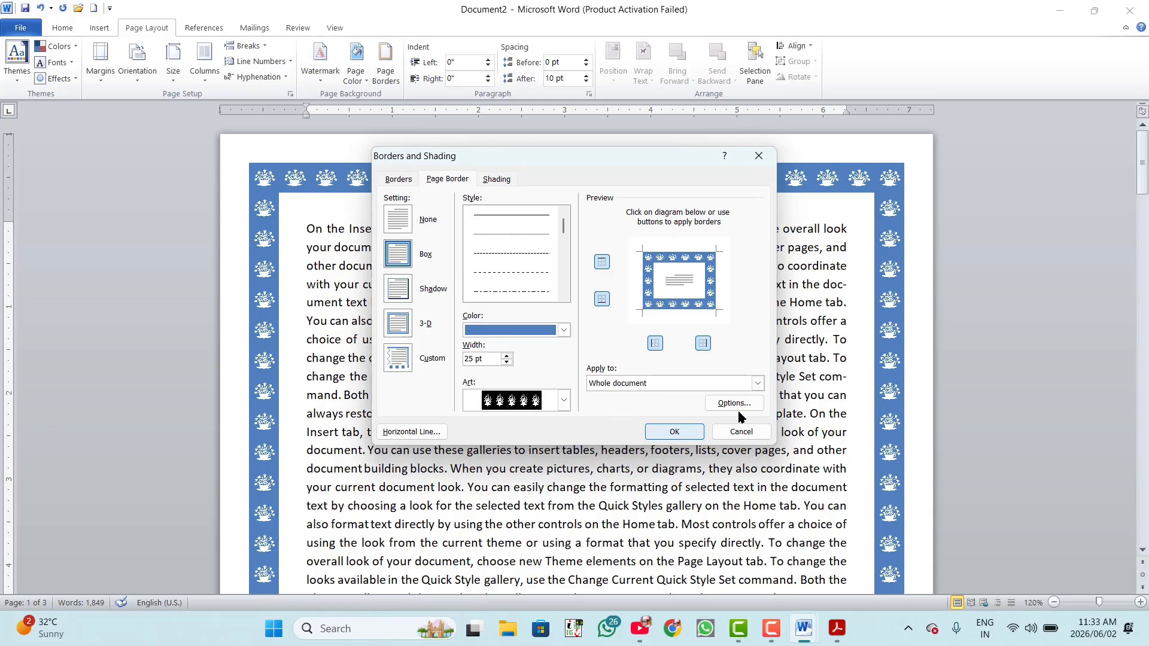
click(757, 383)
click(658, 393)
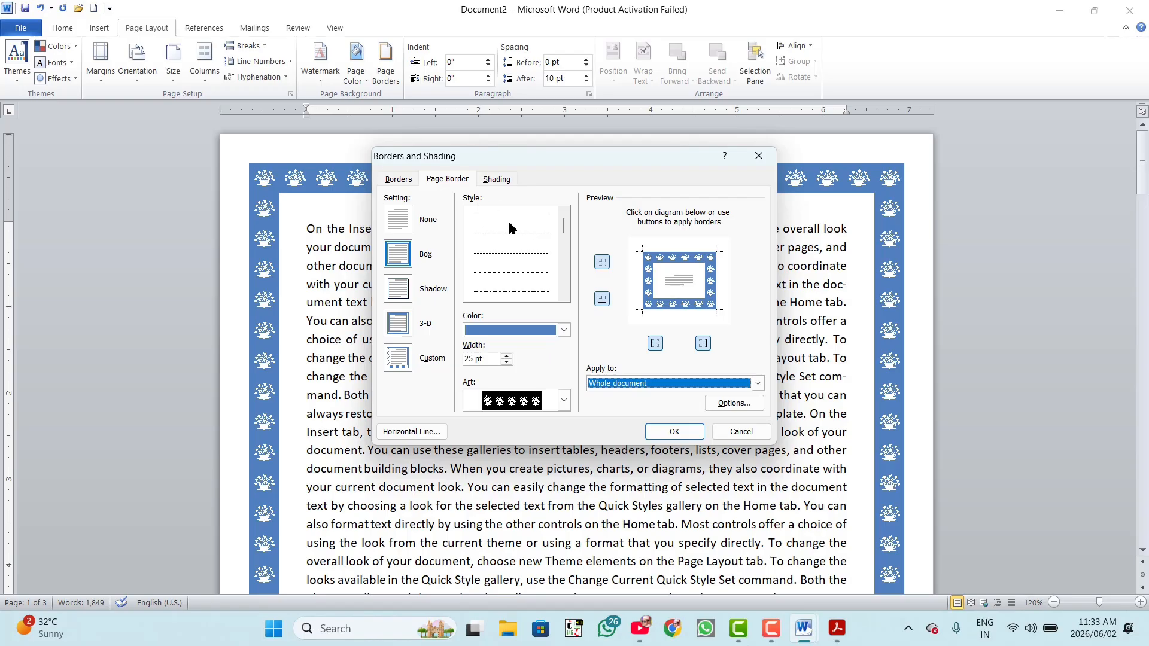
click(742, 432)
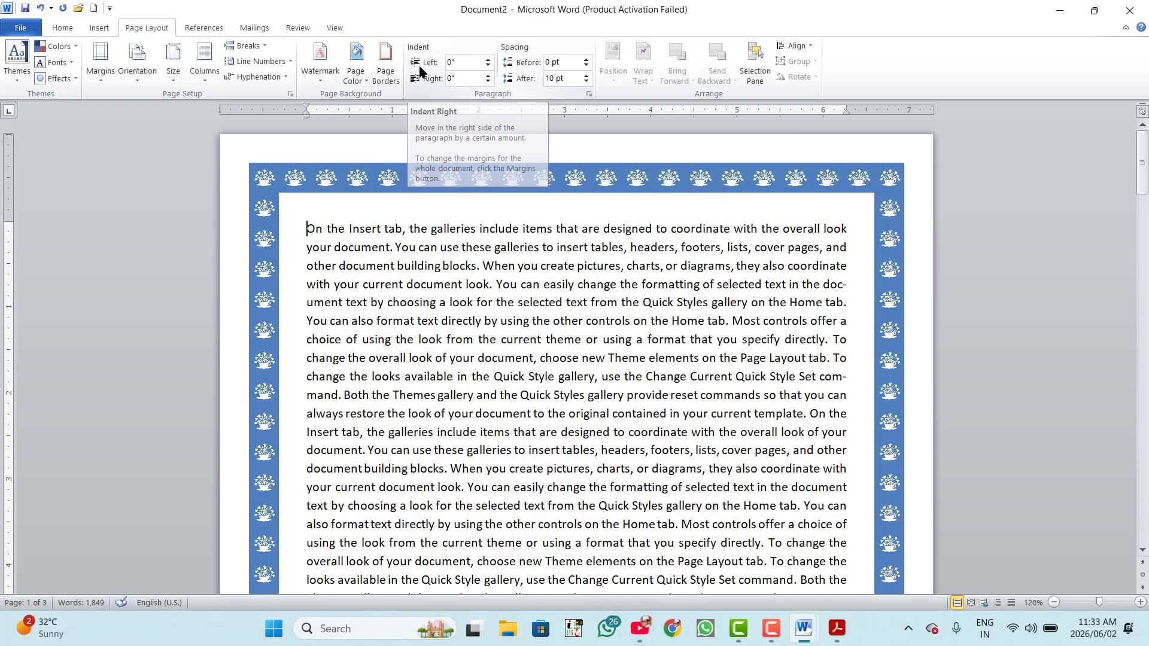
Set the left indent of the first paragraph to 0.5".
click(488, 59)
click(487, 59)
click(488, 59)
click(488, 60)
click(487, 59)
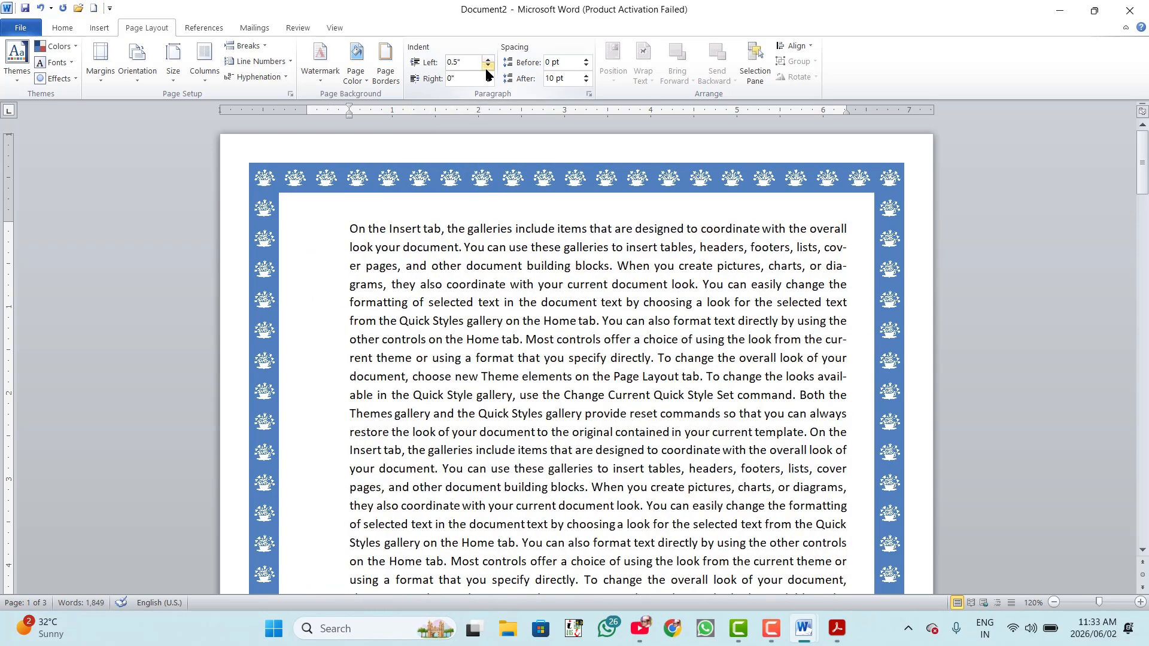
Extend the first paragraph past the right margin with a right indent of -0.3".
click(487, 82)
click(488, 82)
click(488, 82)
click(488, 76)
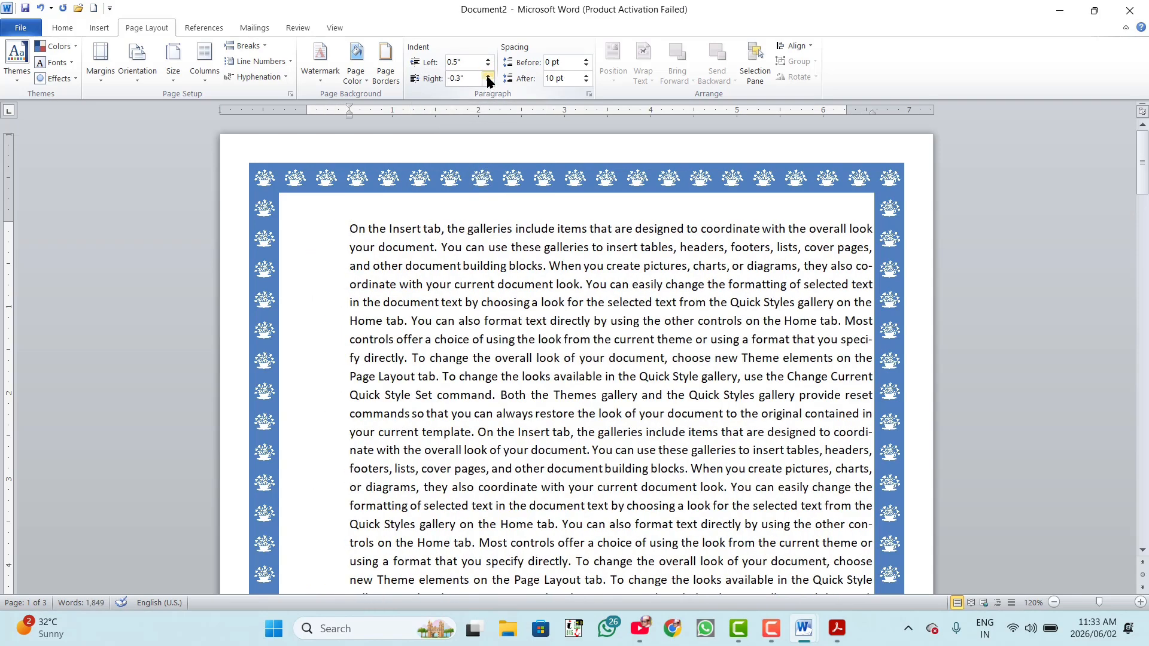
Increase the right indent of the first paragraph to 0.6".
click(487, 76)
click(487, 76)
click(487, 76)
click(487, 76)
click(487, 76)
click(488, 76)
click(488, 76)
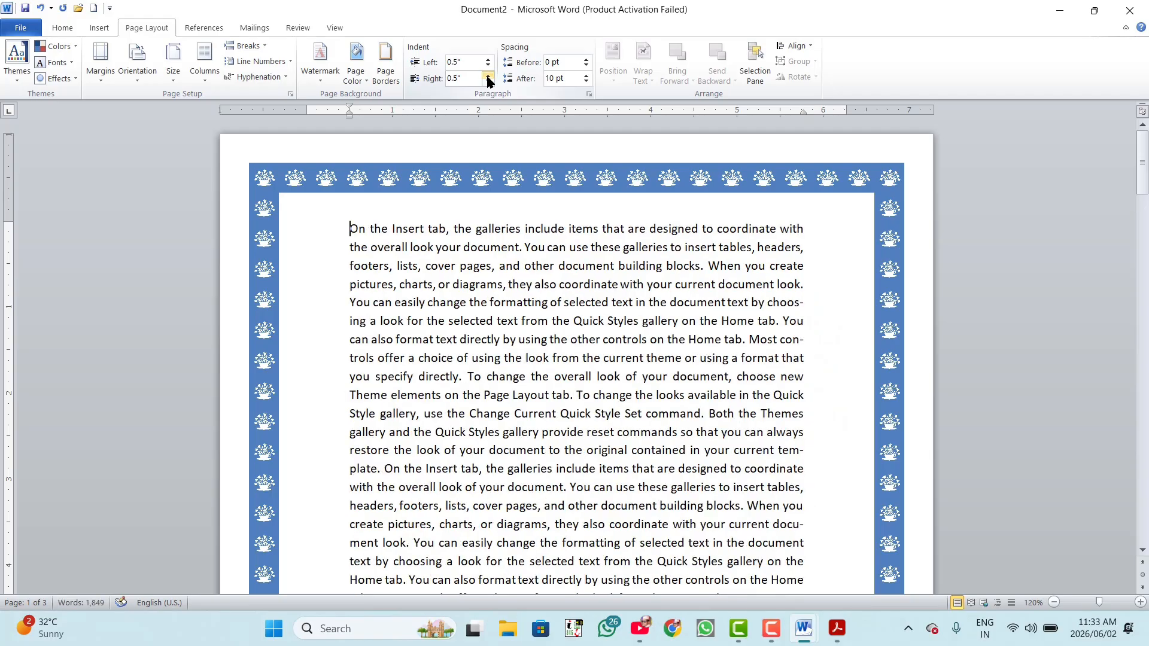
click(487, 76)
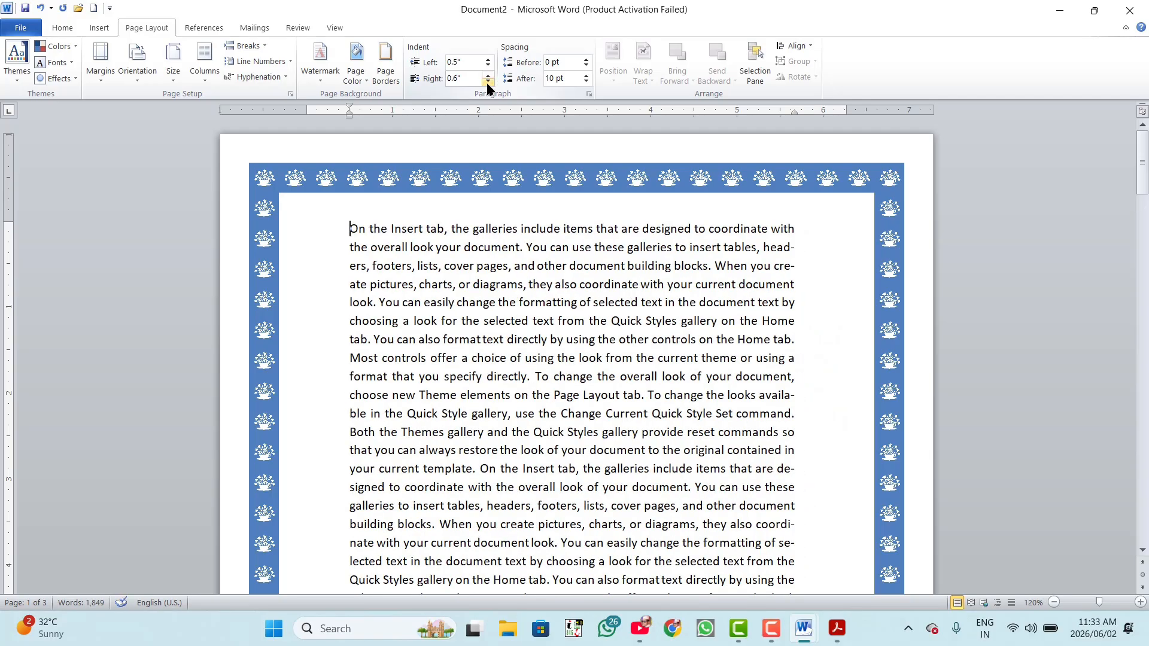
Reset both the right and left indents of the first paragraph to 0".
click(487, 82)
click(488, 82)
click(488, 82)
click(488, 82)
click(488, 82)
click(488, 82)
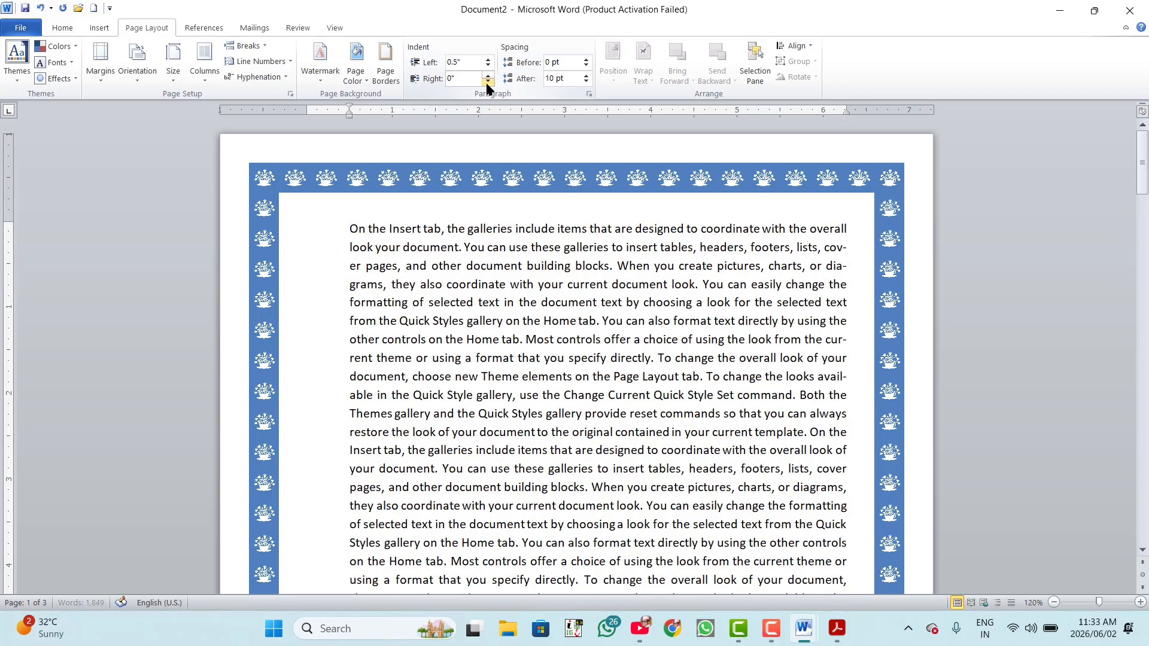
click(488, 66)
click(488, 65)
click(488, 66)
click(488, 66)
click(488, 66)
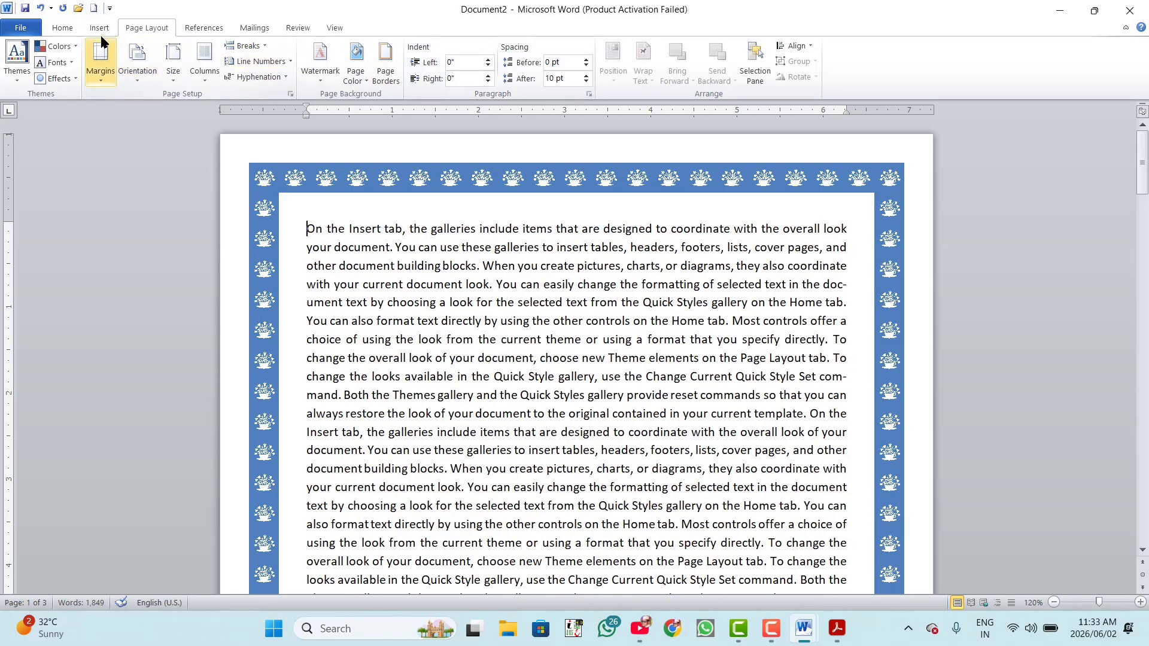
Check the indentation and spacing options in the Paragraph settings, close them unchanged, and return to the page layout commands.
click(62, 27)
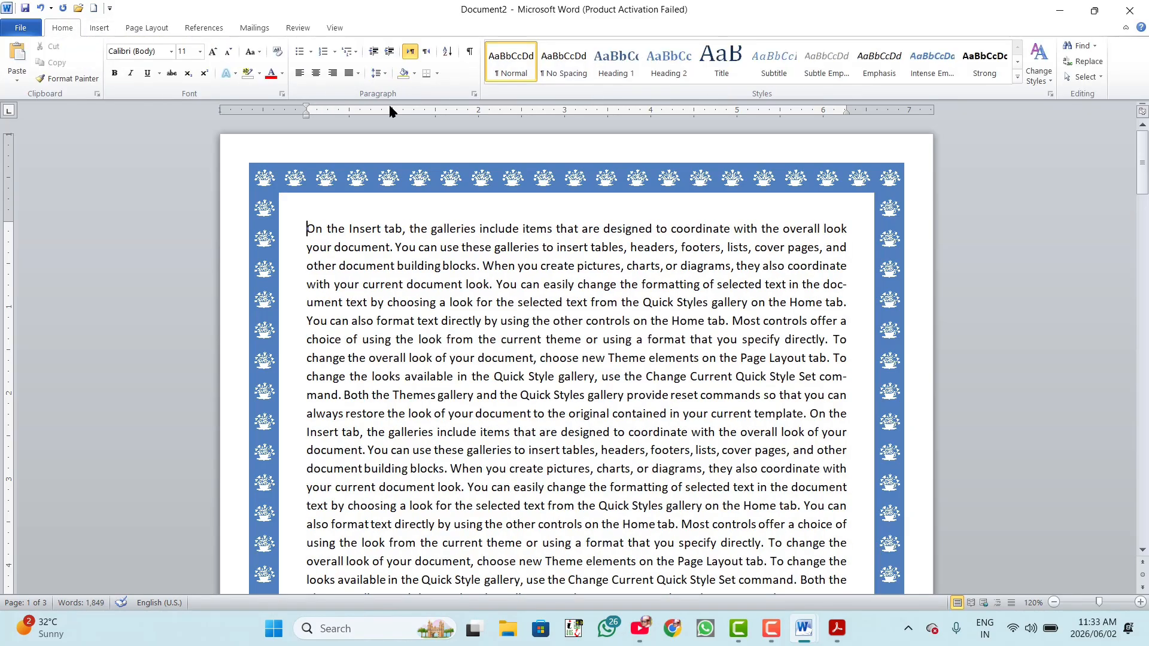
click(474, 94)
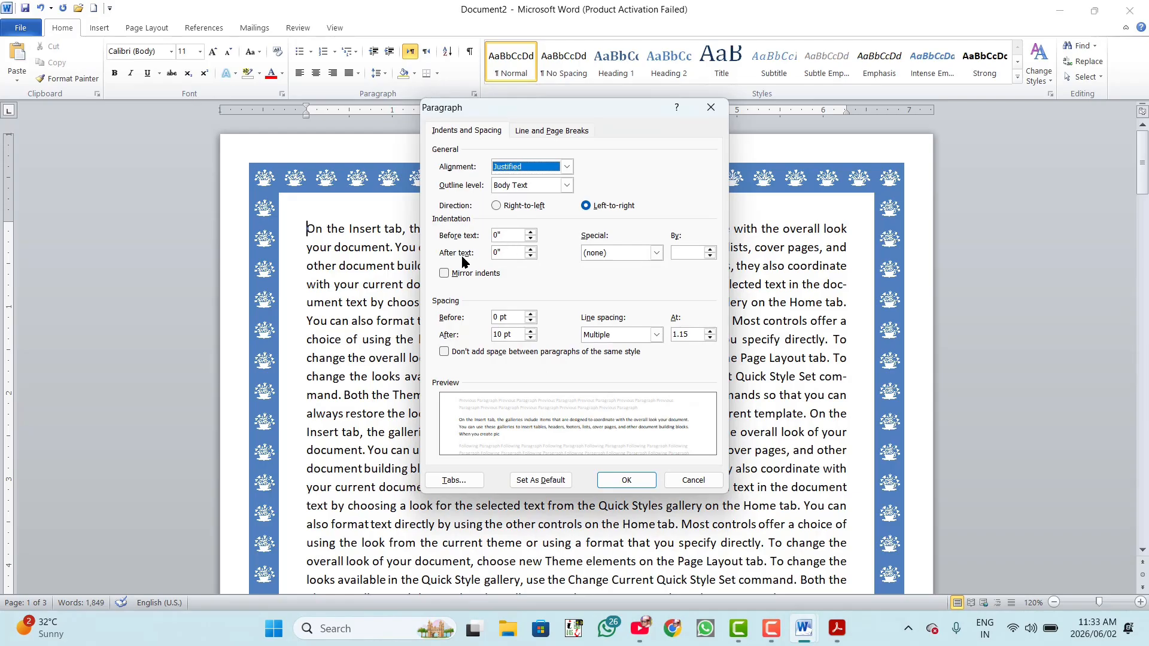
click(711, 107)
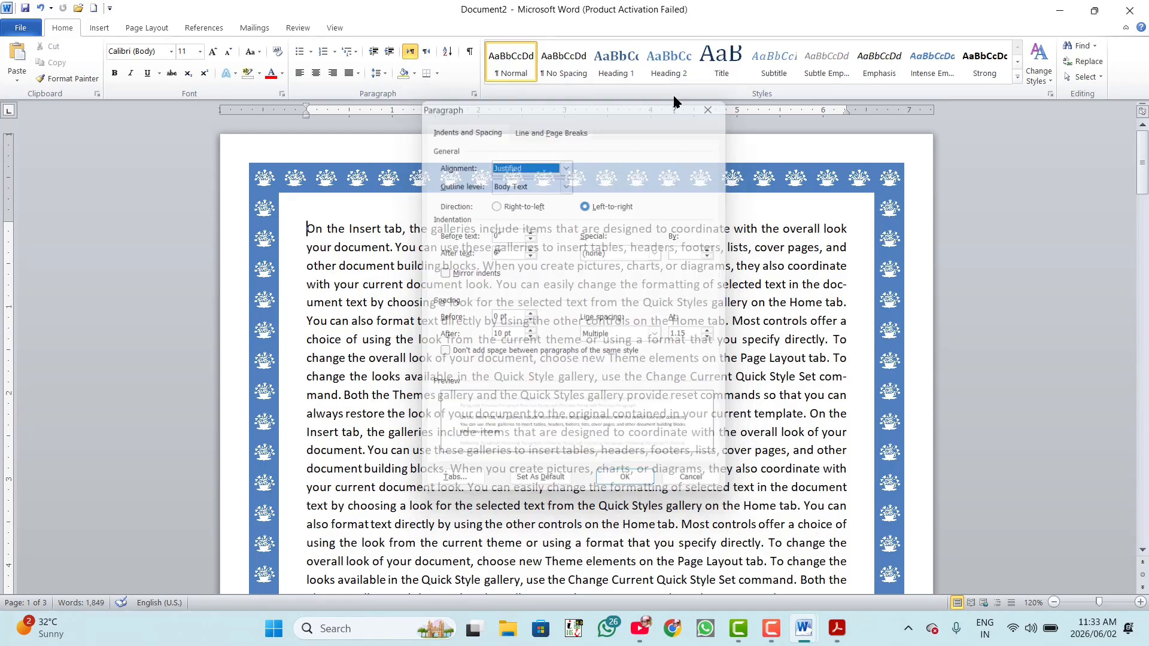
click(144, 30)
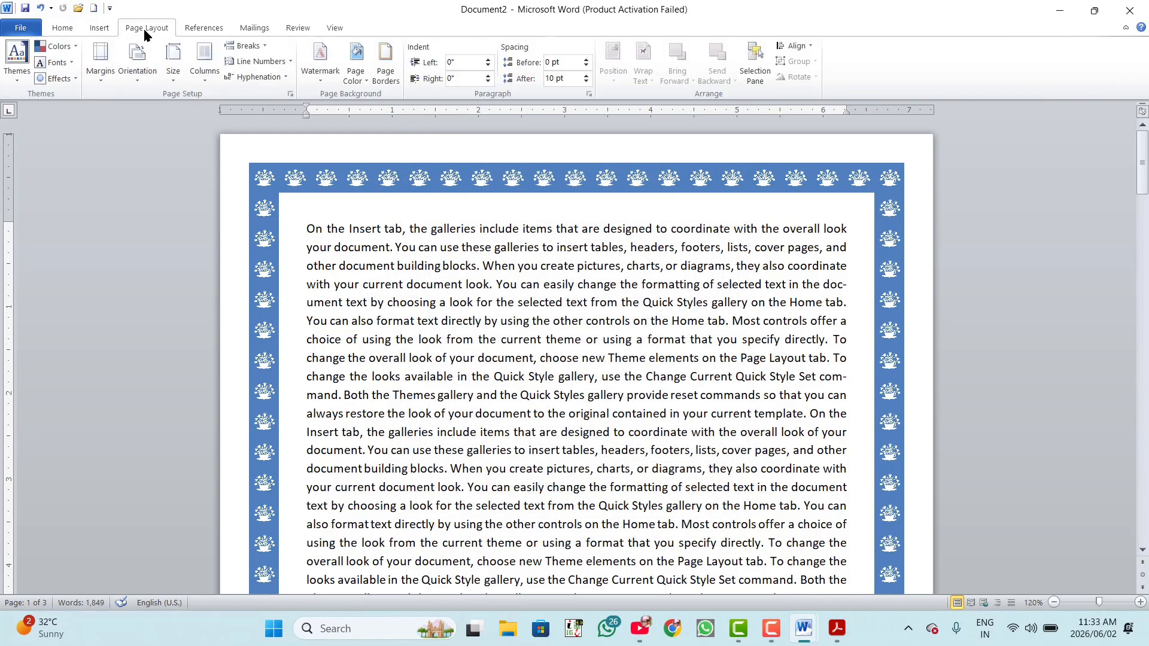
Increase the spacing before the first paragraph beyond 12 pt.
click(587, 59)
click(586, 59)
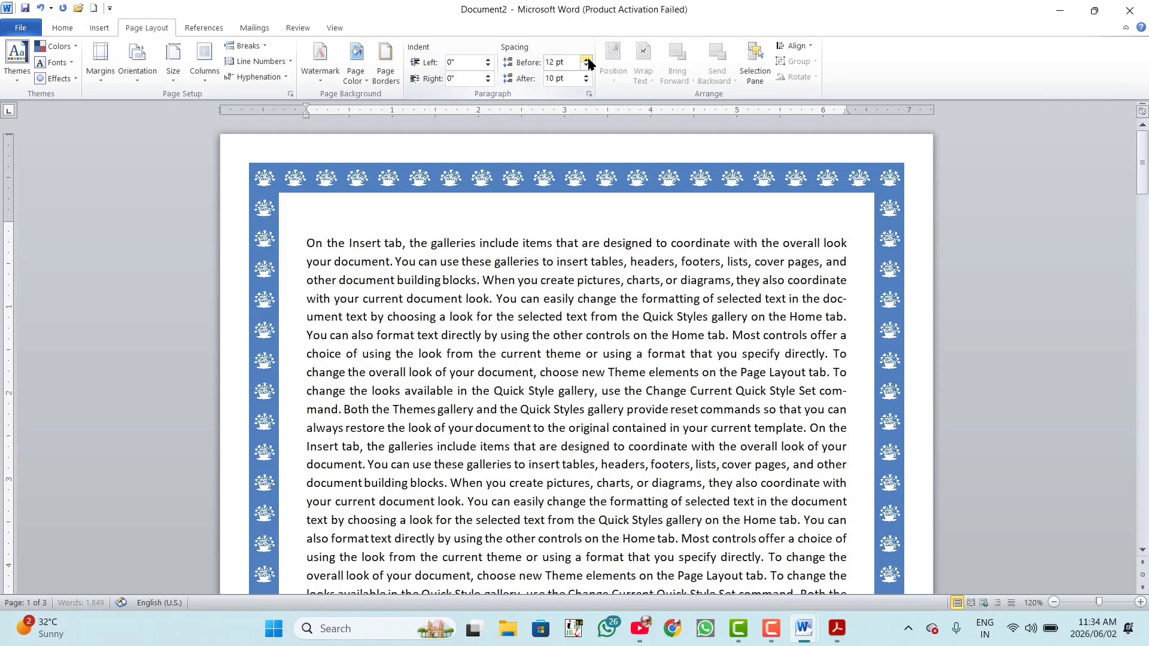
click(586, 60)
click(586, 60)
Lower the spacing before the first paragraph to Auto.
click(586, 66)
click(586, 66)
click(586, 66)
click(587, 66)
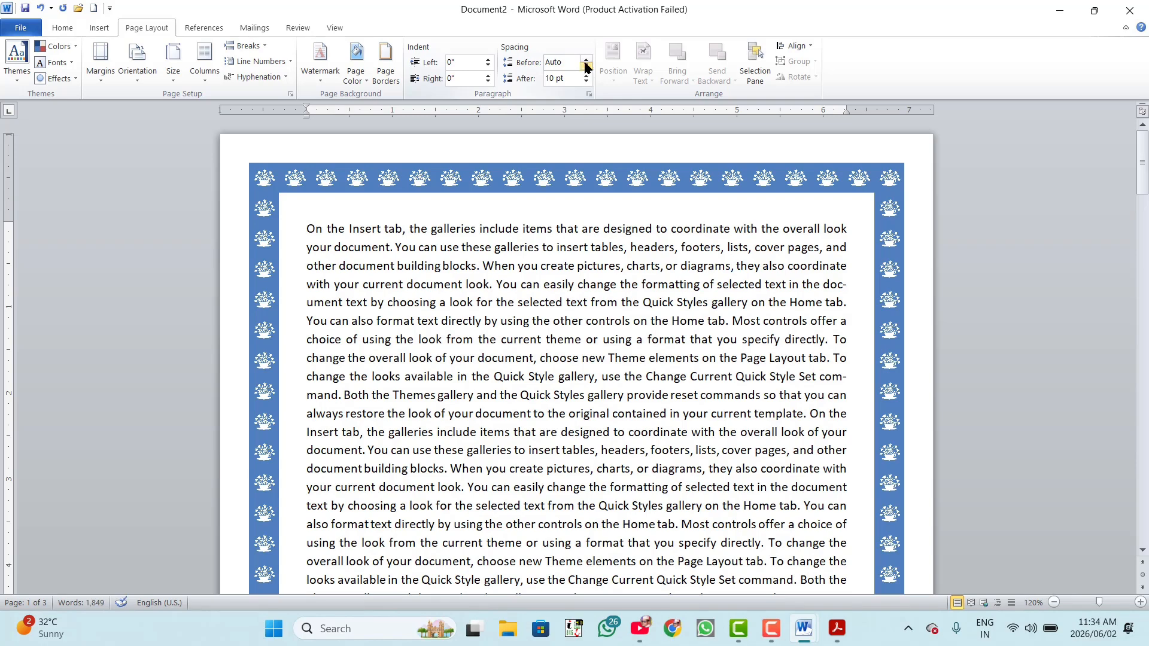
Place the cursor at the end of the first paragraph and set its spacing after to 24 pt.
scroll(681, 333, down, 6)
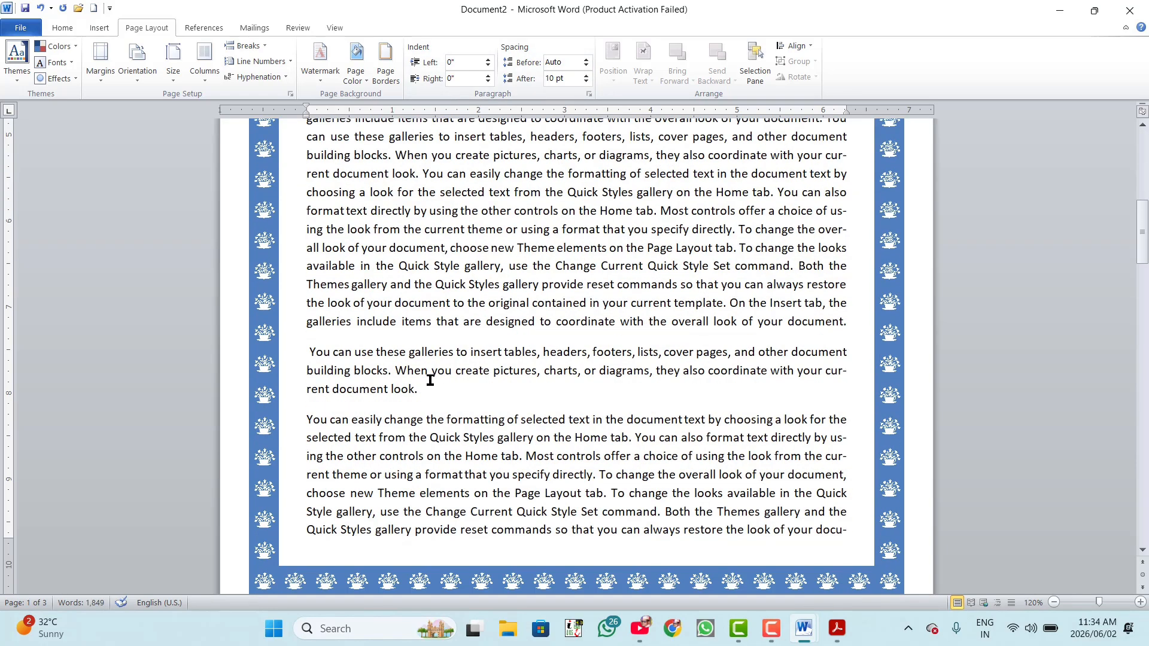
click(844, 324)
click(587, 76)
click(586, 75)
click(586, 76)
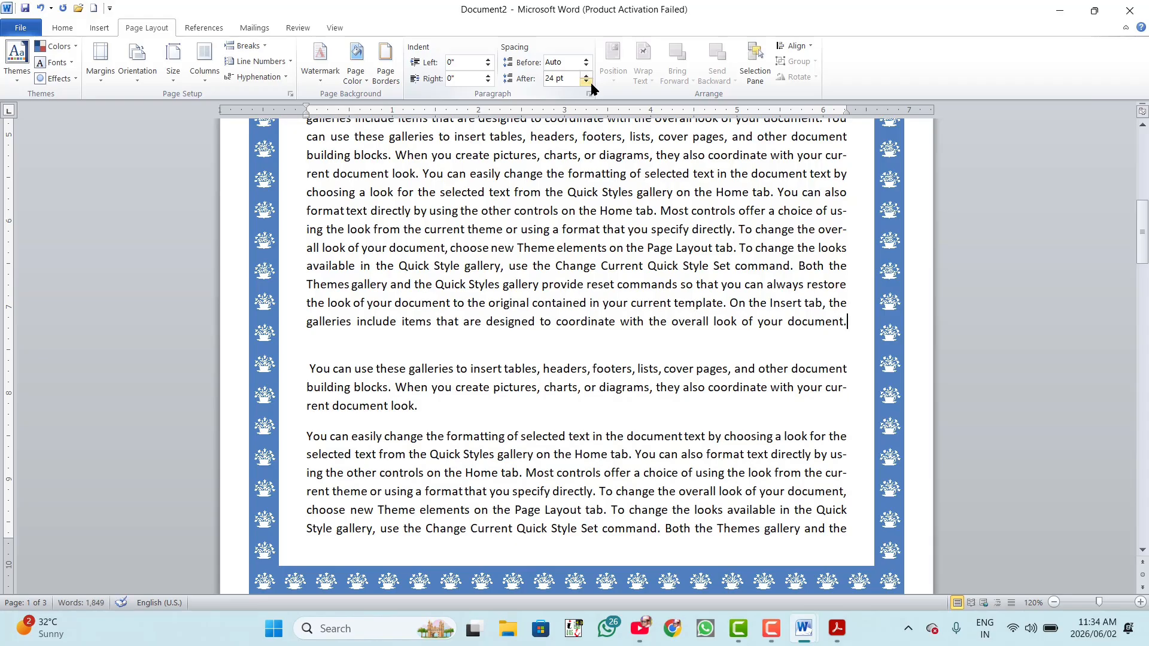
Reduce the spacing after the first paragraph to 6 pt.
click(586, 83)
click(587, 83)
click(587, 83)
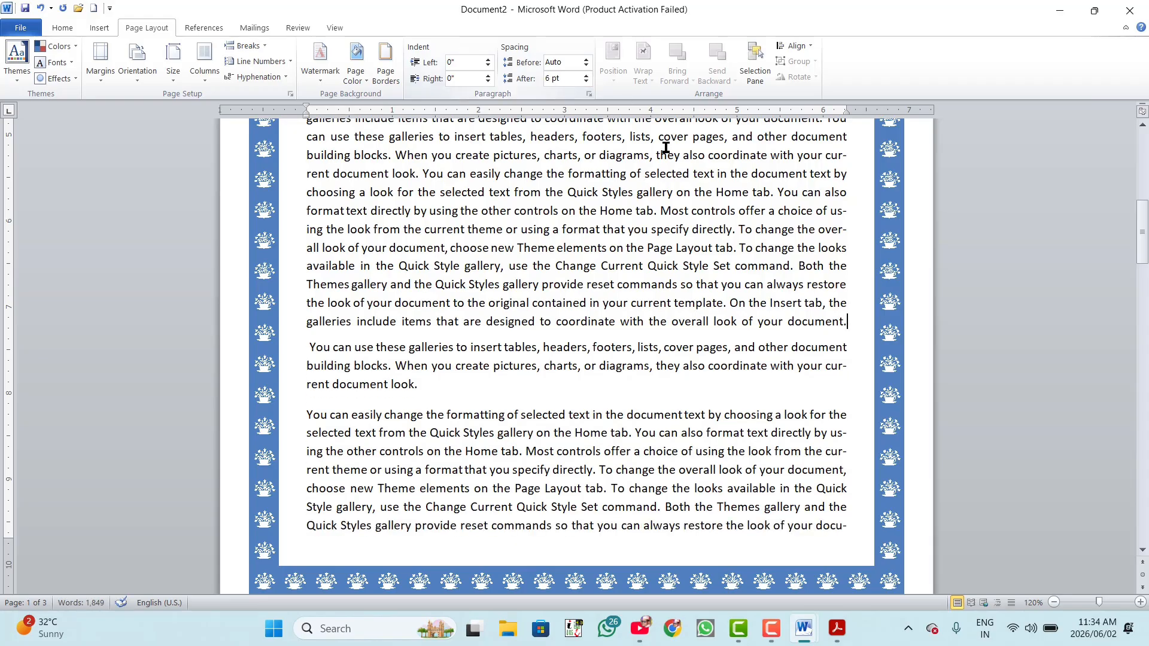
Search the clip art for flower and insert the white roses picture into the first paragraph's text.
click(640, 231)
scroll(587, 269, up, 8)
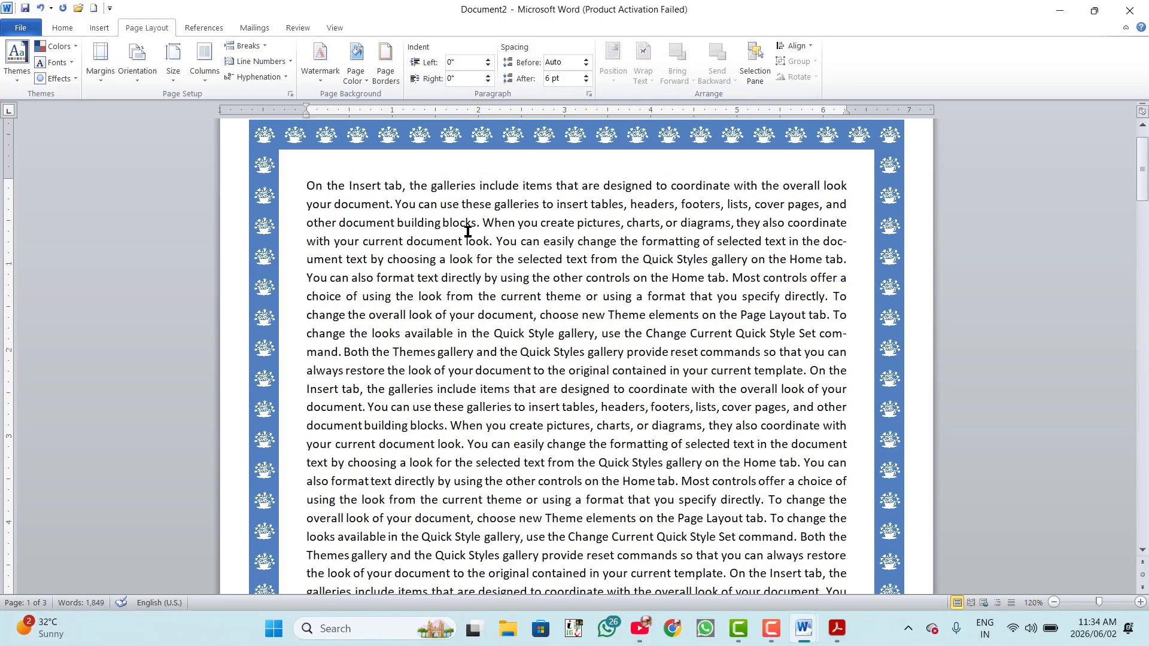
click(96, 28)
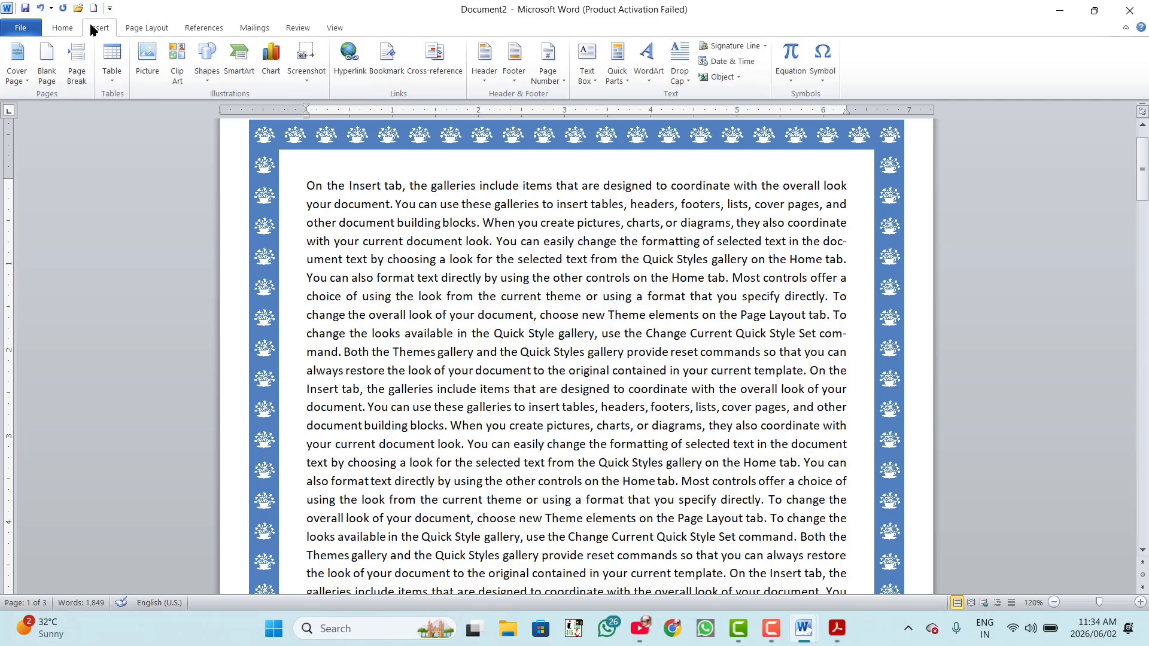
click(177, 63)
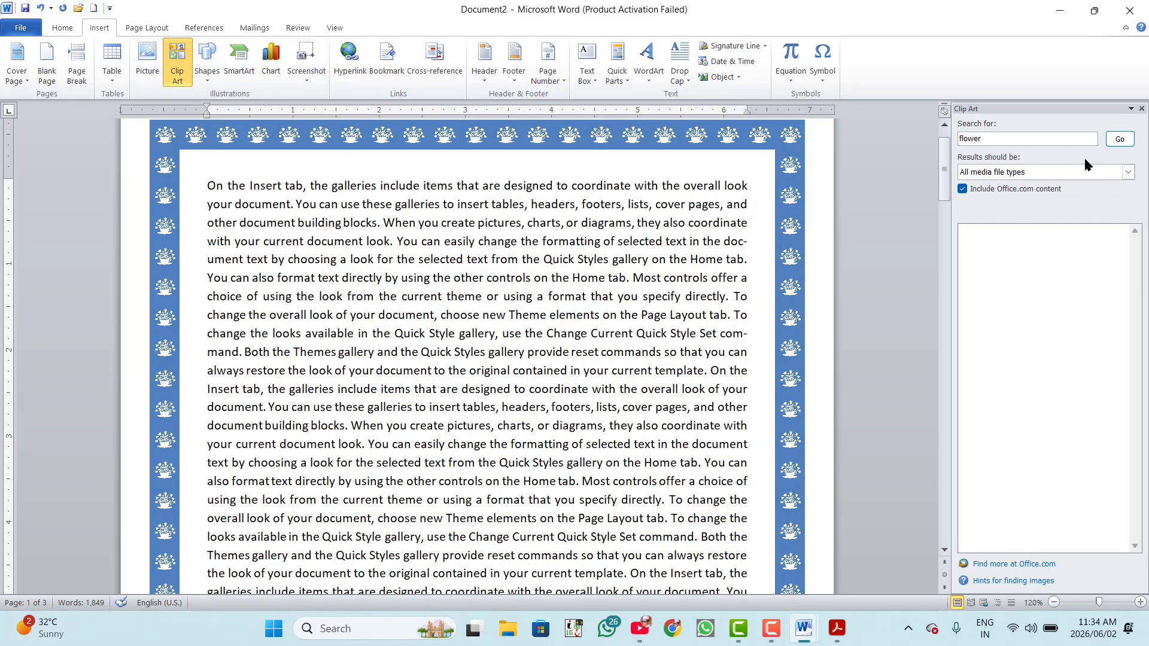
click(1121, 140)
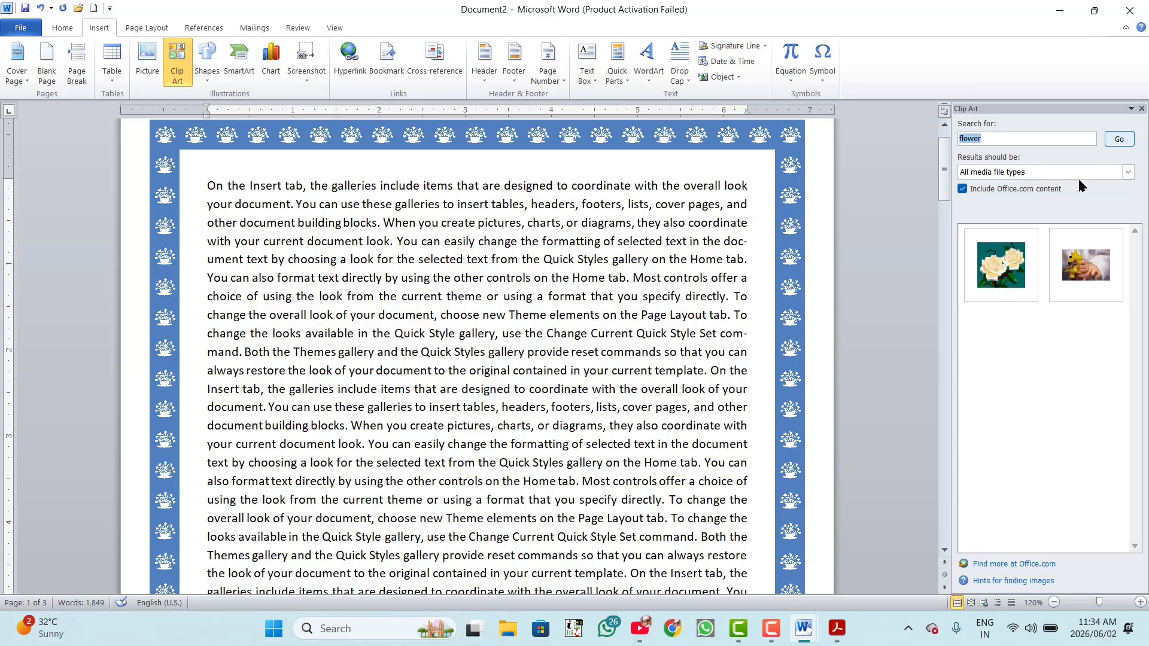
click(1001, 265)
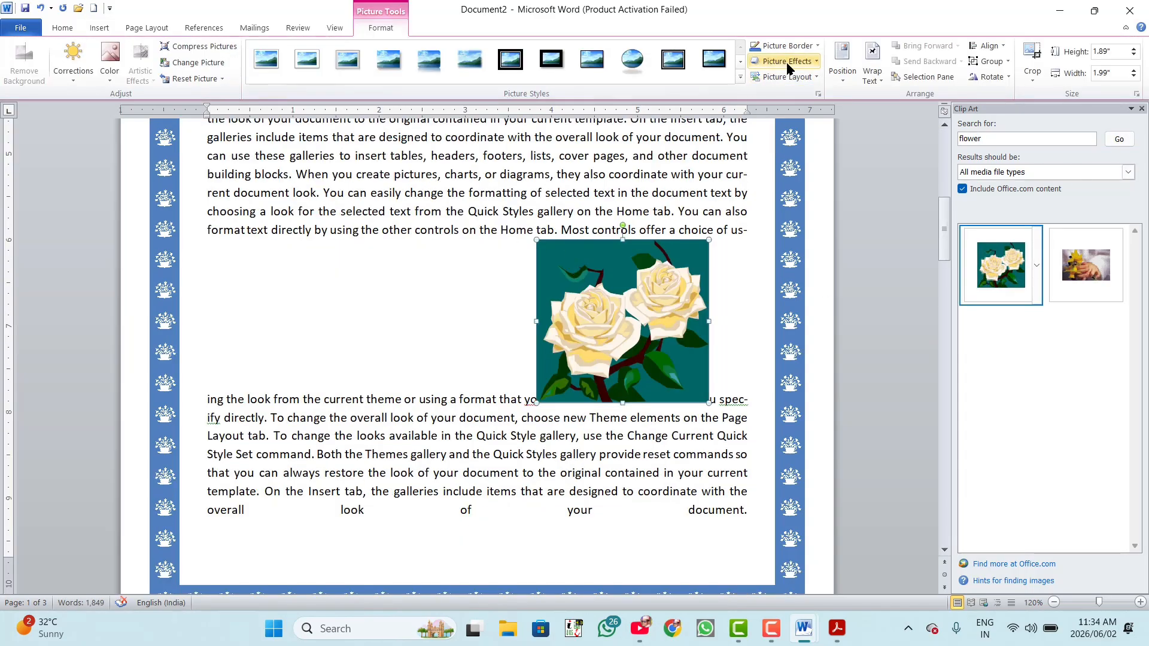
Set the roses picture's text wrapping to Tight and move it to the left margin near the start of the first page.
click(872, 65)
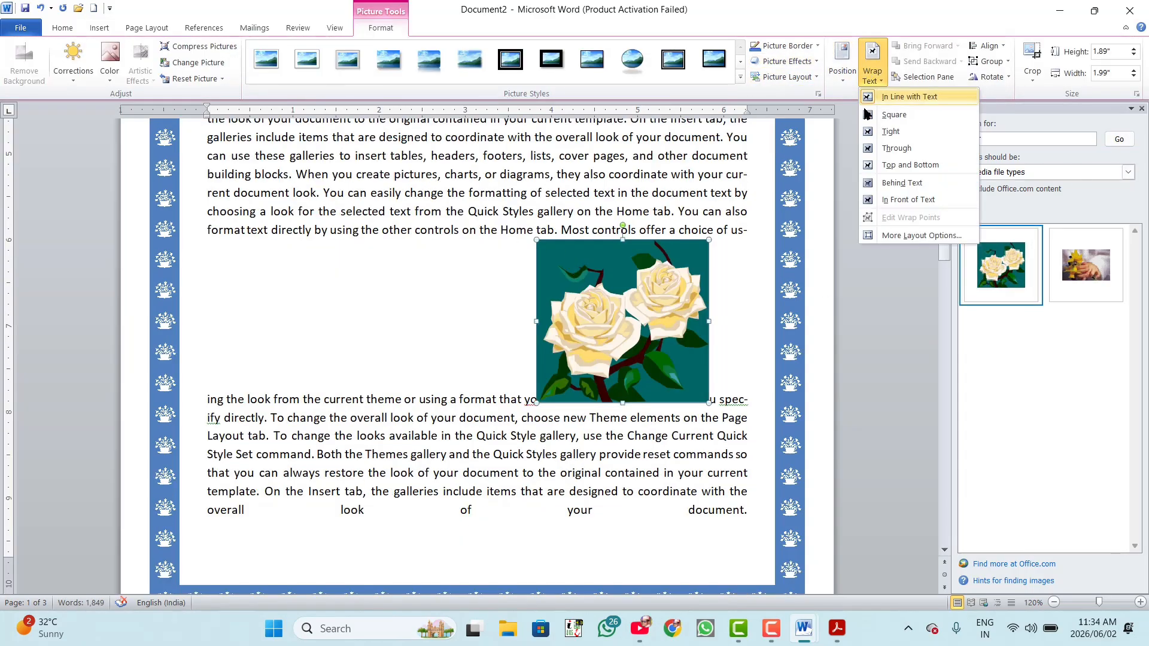
click(892, 131)
drag(639, 251, 314, 190)
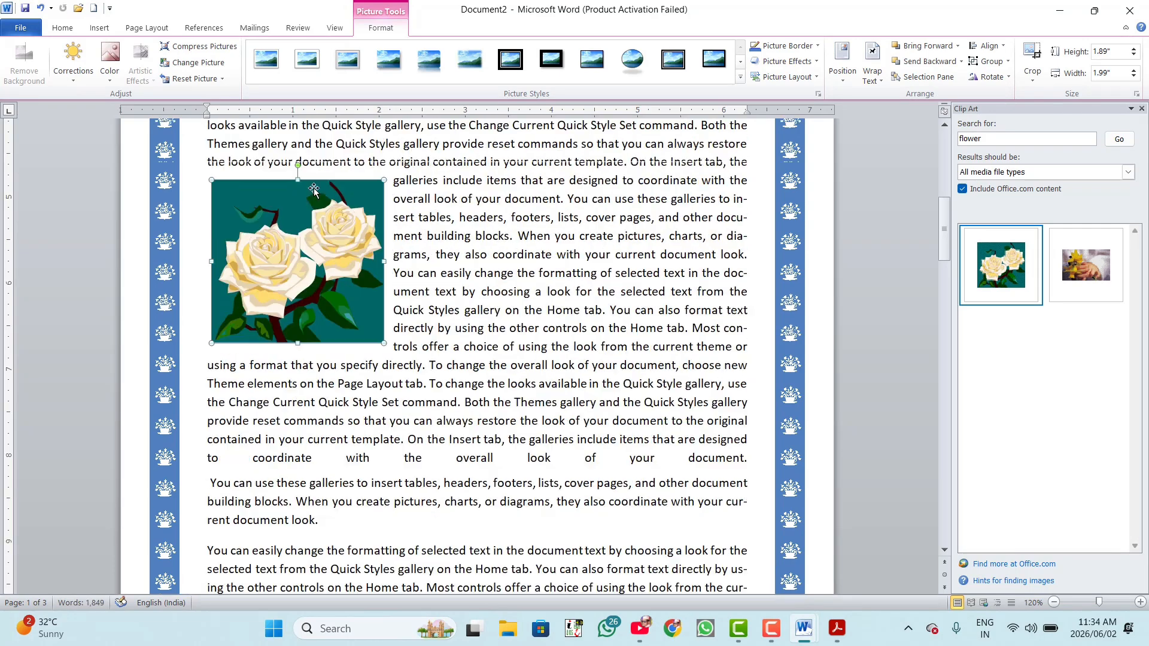
scroll(298, 221, up, 5)
drag(249, 520, 252, 214)
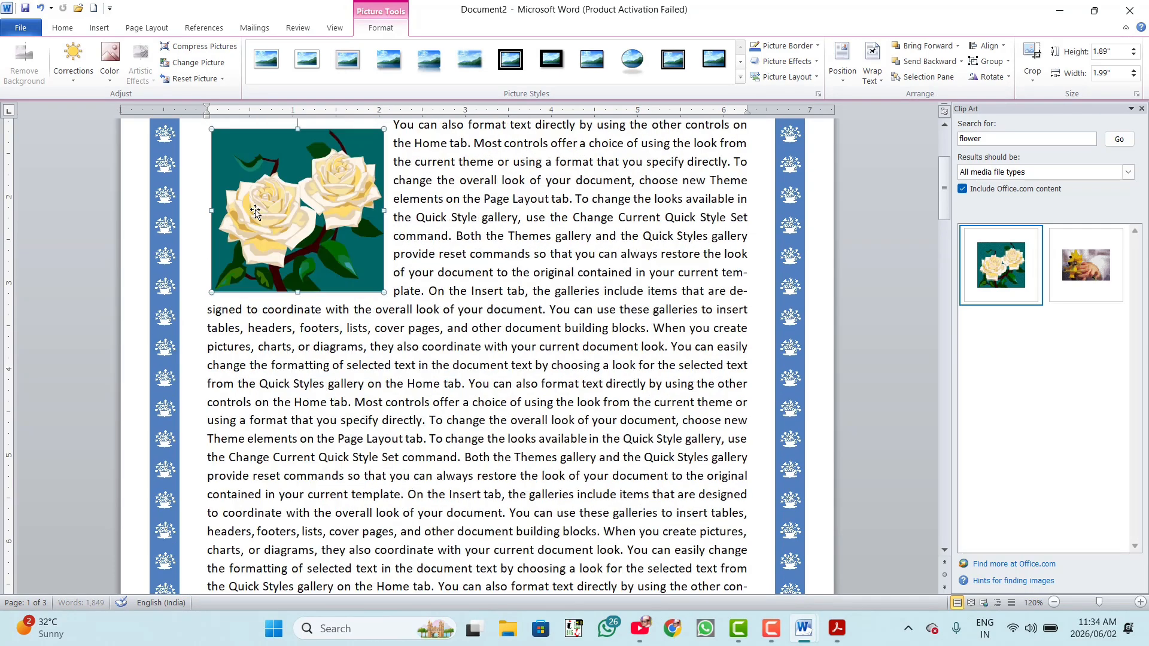
Position the roses picture in the page's top-left corner with text wrapping, and set its wrapping style to Tight.
click(145, 30)
click(613, 62)
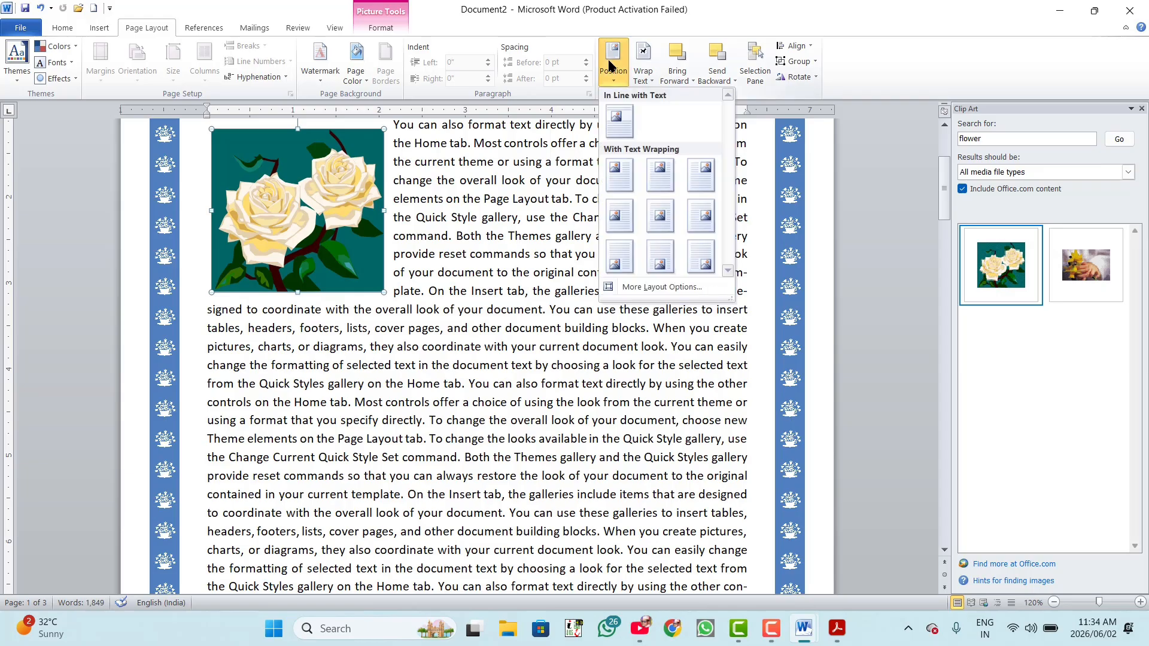
click(623, 180)
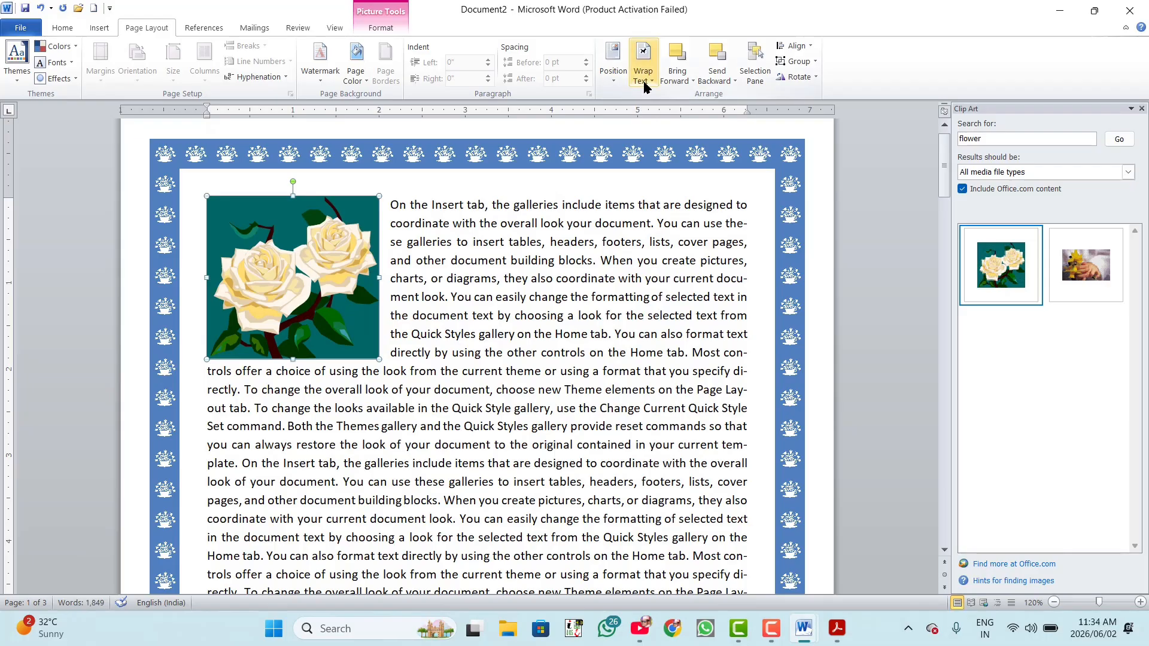
click(643, 60)
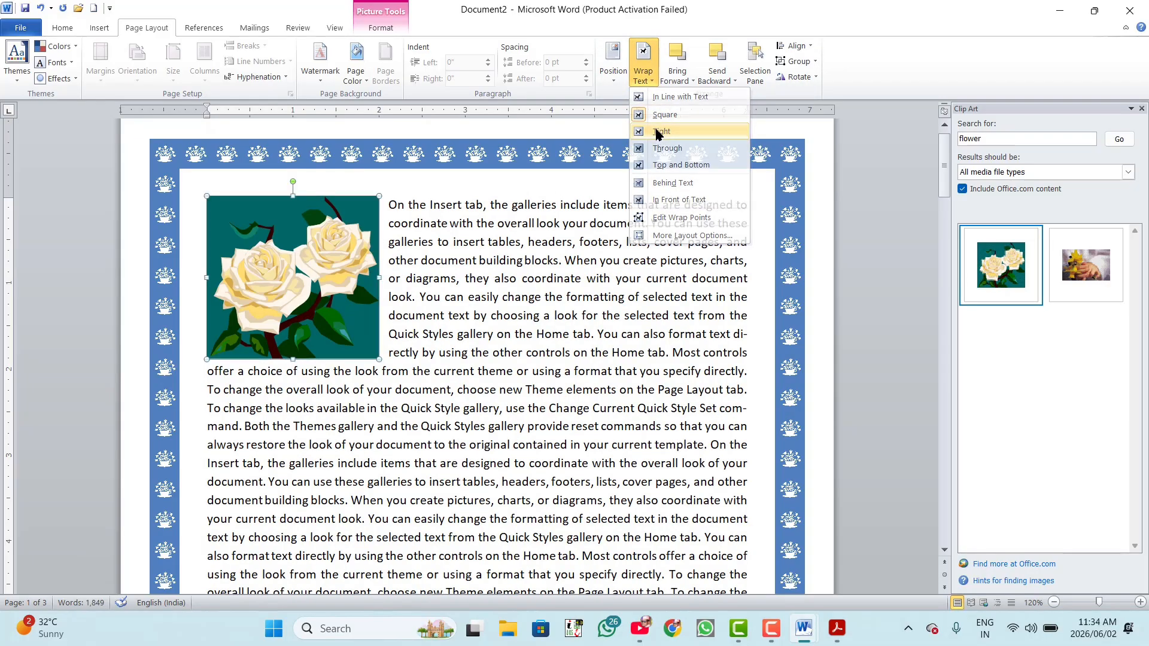
click(662, 133)
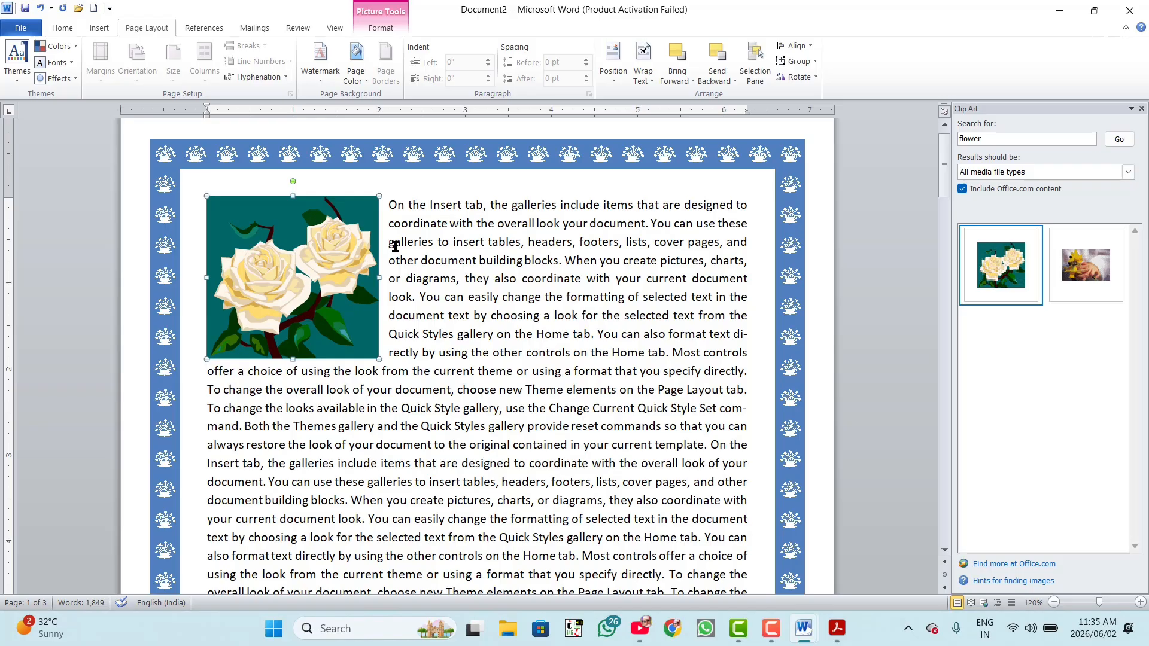
Check the alignment options for the roses picture, dismiss them, and close the Clip Art search.
click(805, 48)
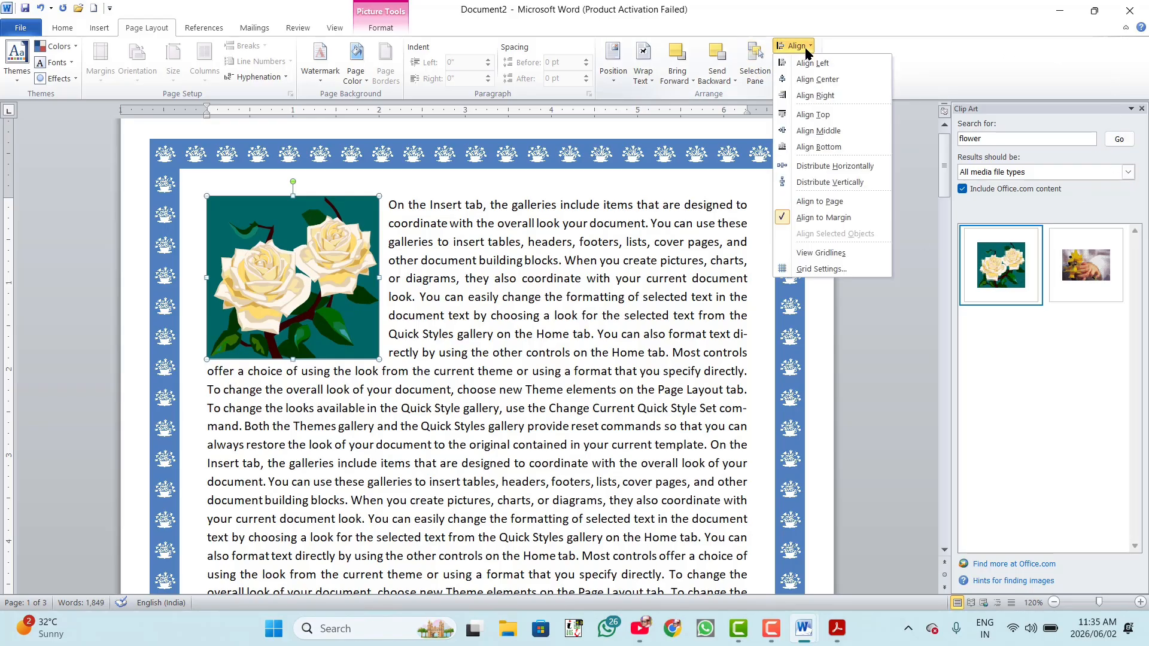
click(806, 48)
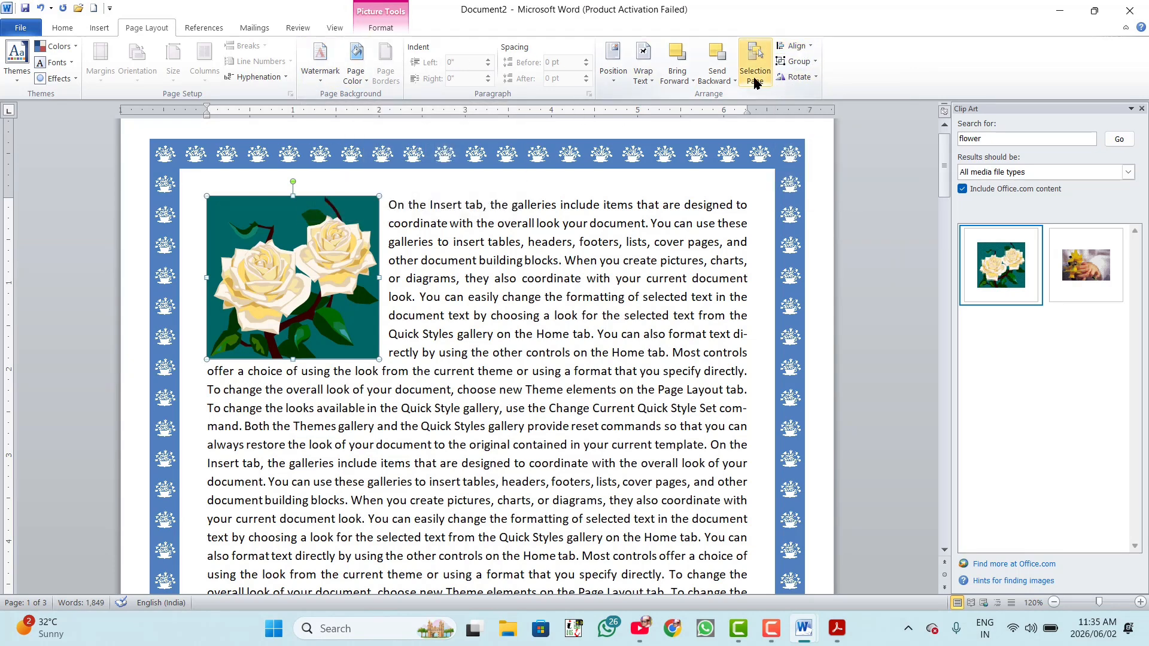
click(1142, 108)
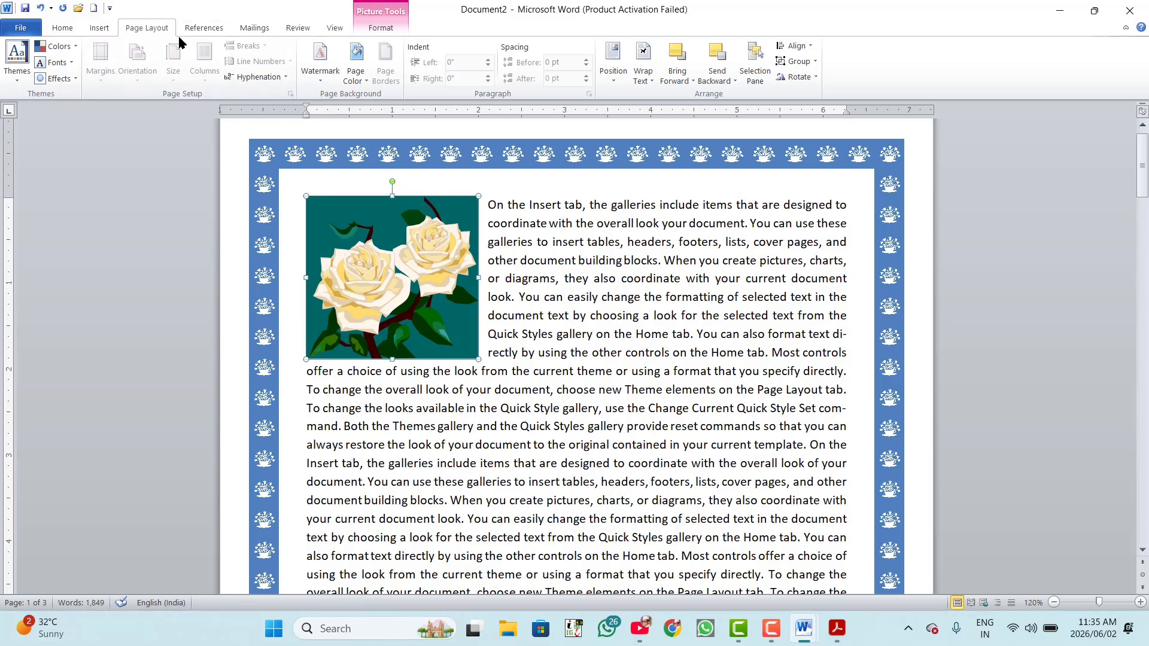
Minimize the document, show the ayancomputers Kairana channel page in YouTube, and return to the desktop.
click(1056, 16)
click(1056, 13)
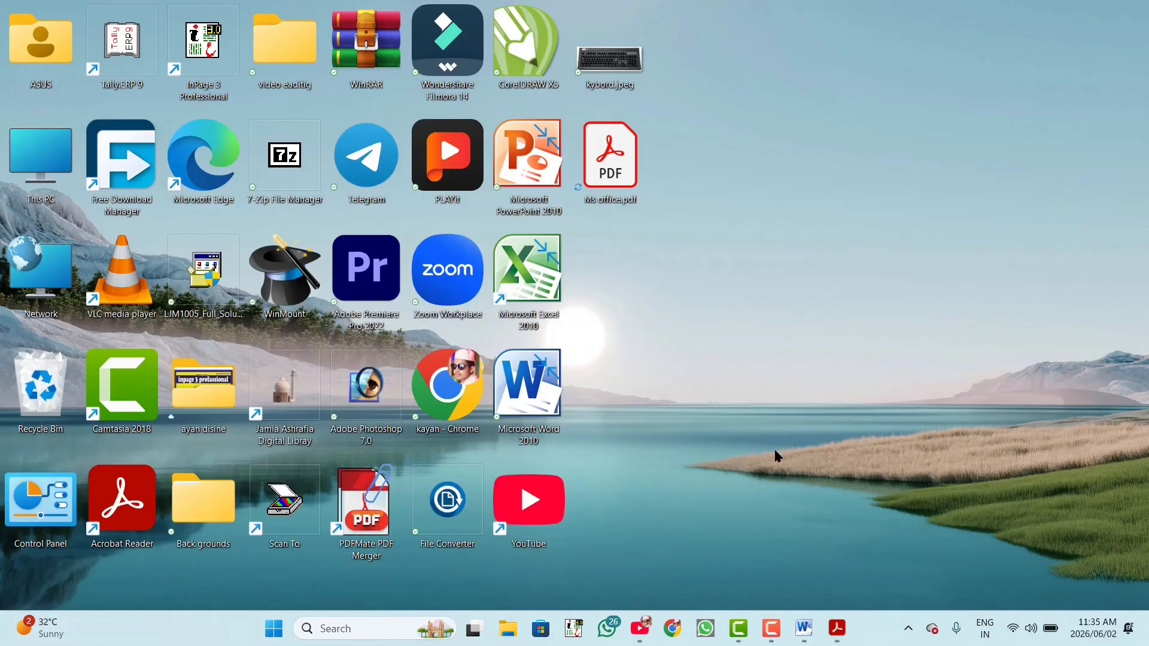
click(639, 628)
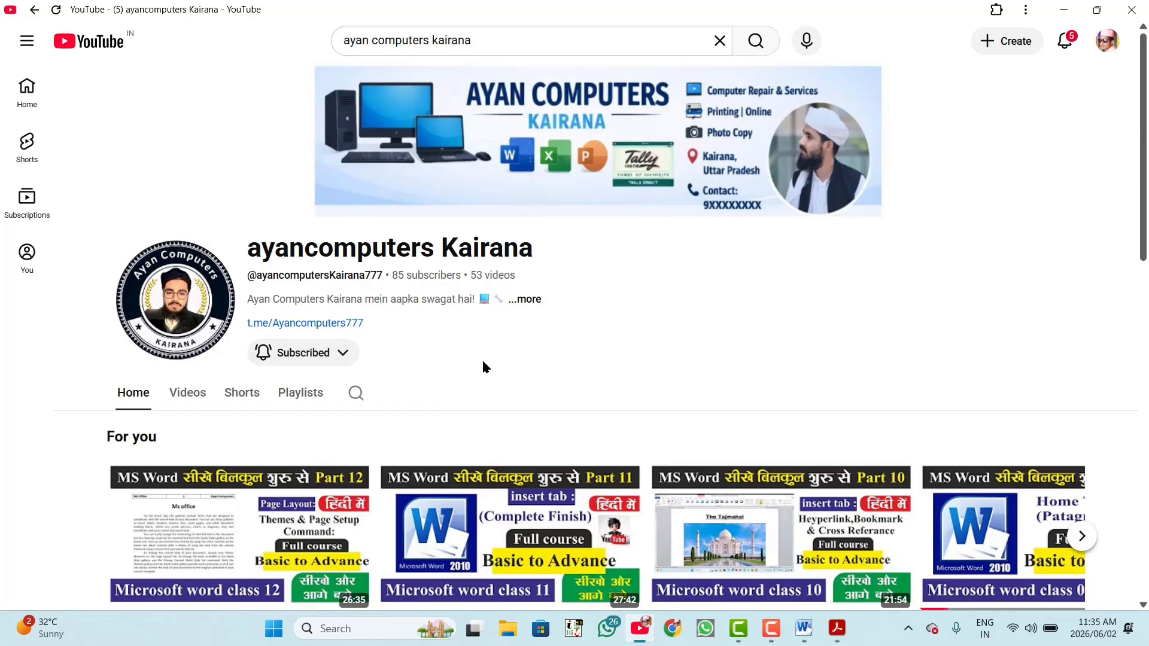
click(1064, 10)
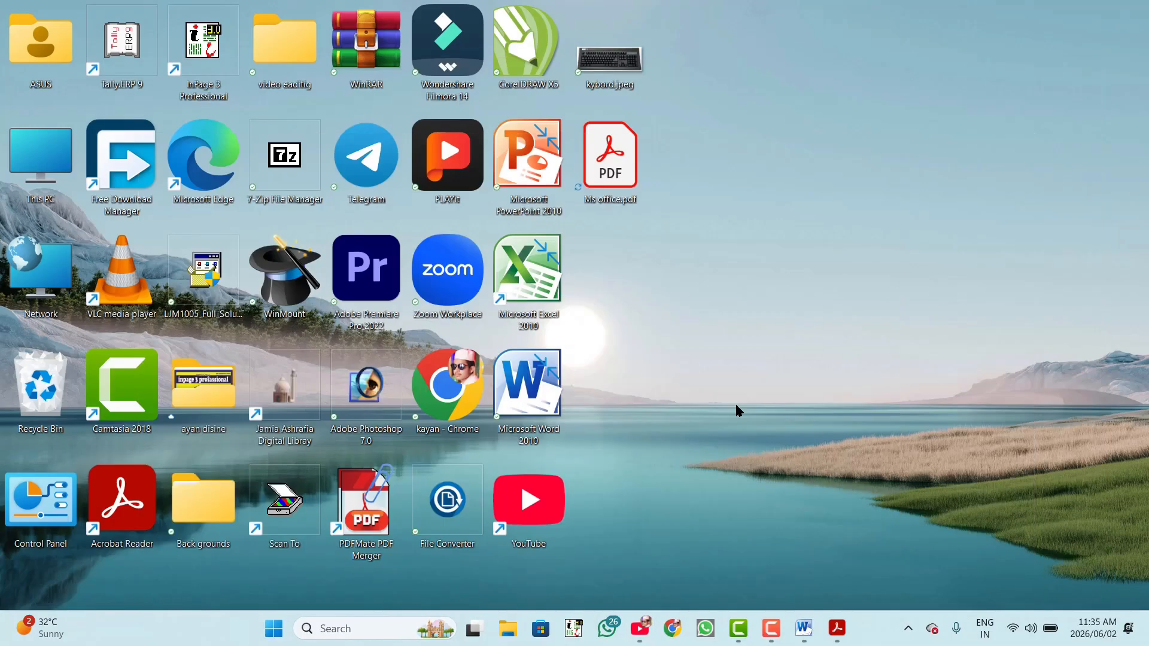